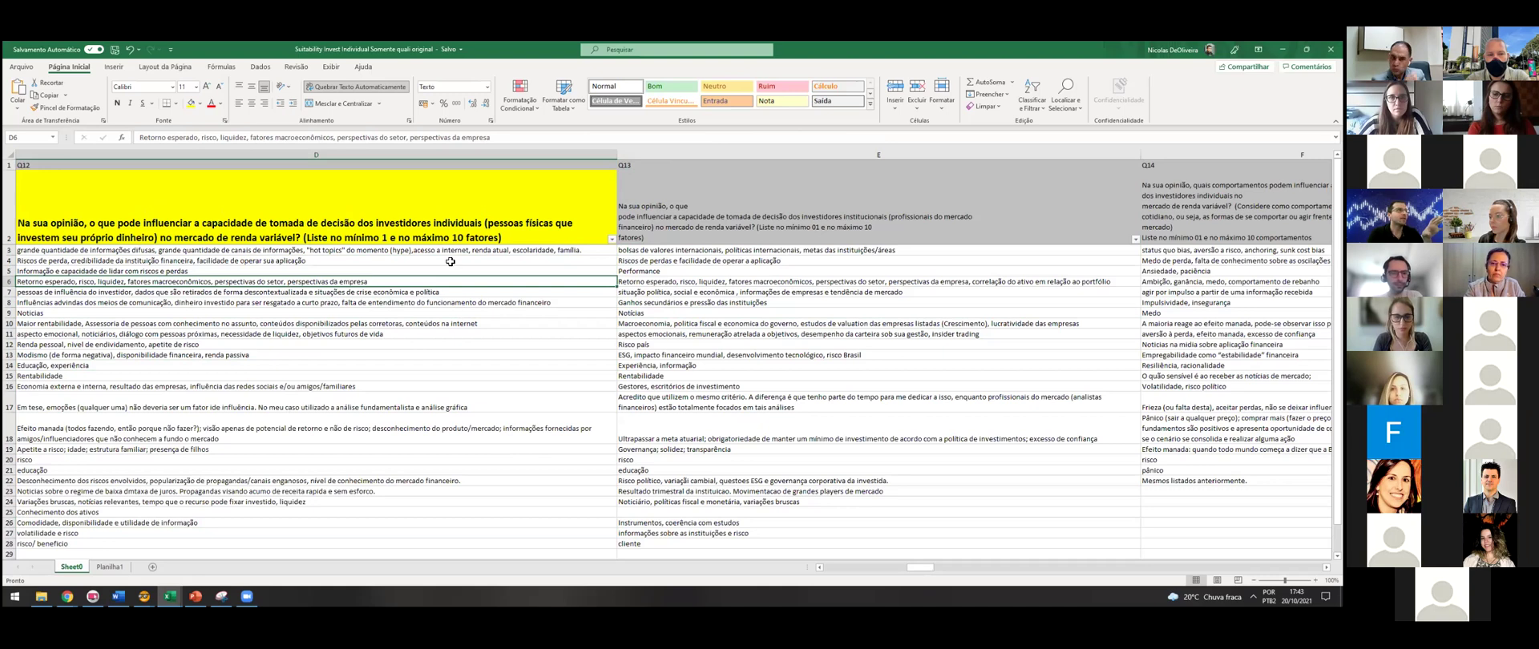
- Examine the Q12 question in column D and the individual investors' answers listed beneath it
left_click(126, 219)
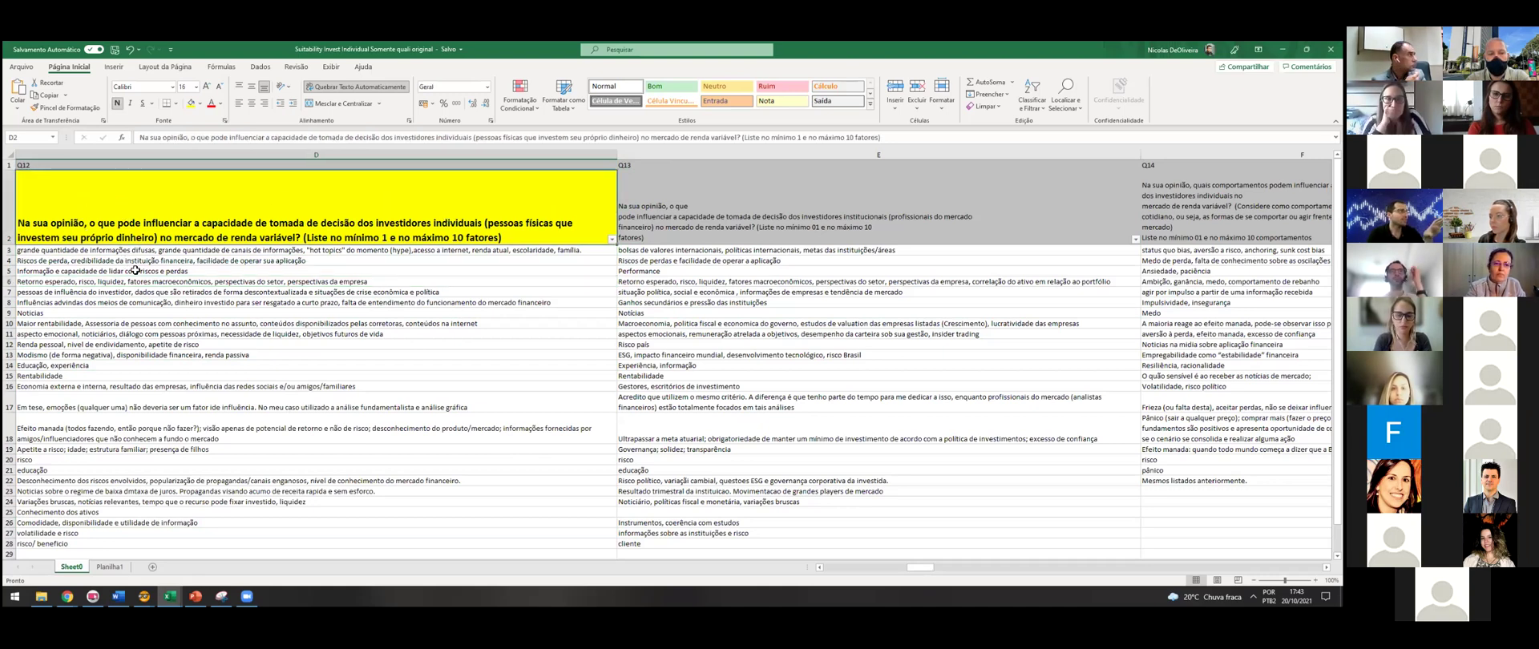
left_click(357, 250)
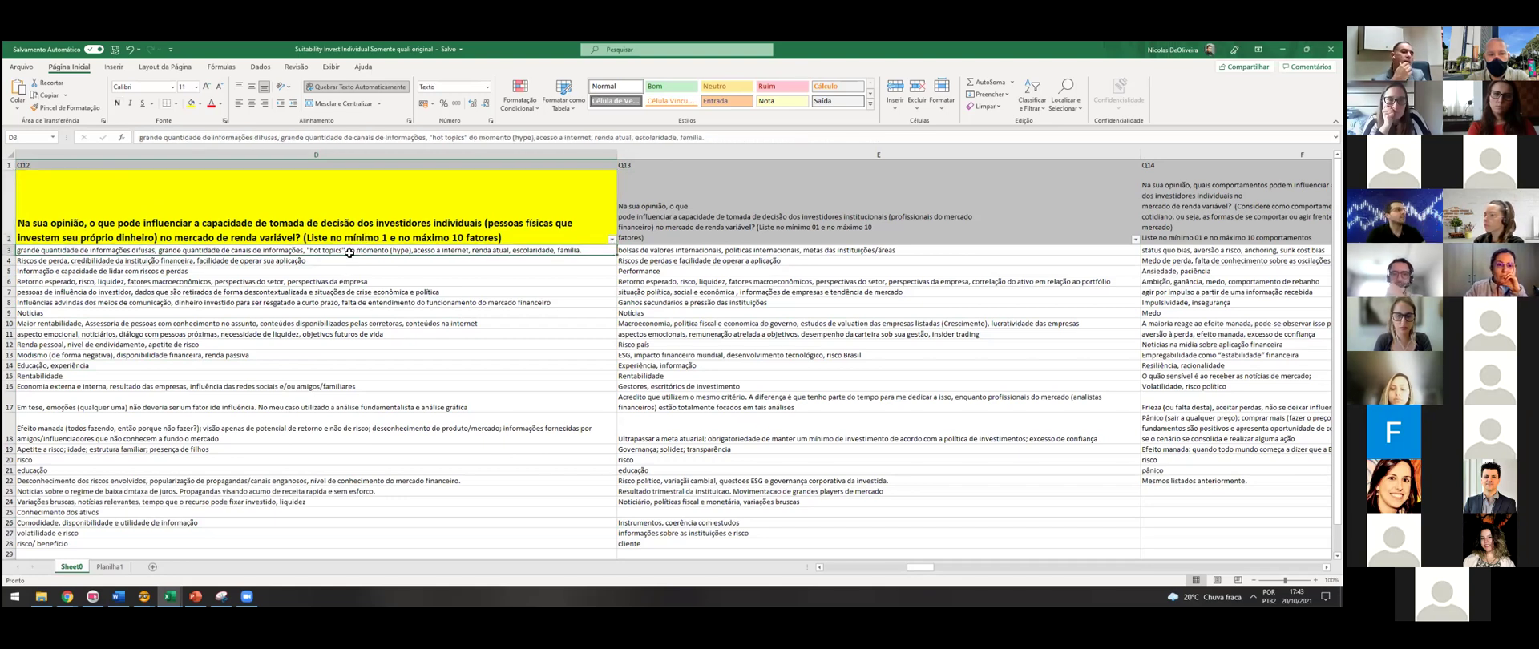
key("Down")
key("Down")
key("Down")
key("Down")
key("Down")
key("Down")
key("Down")
key("Down")
key("Down")
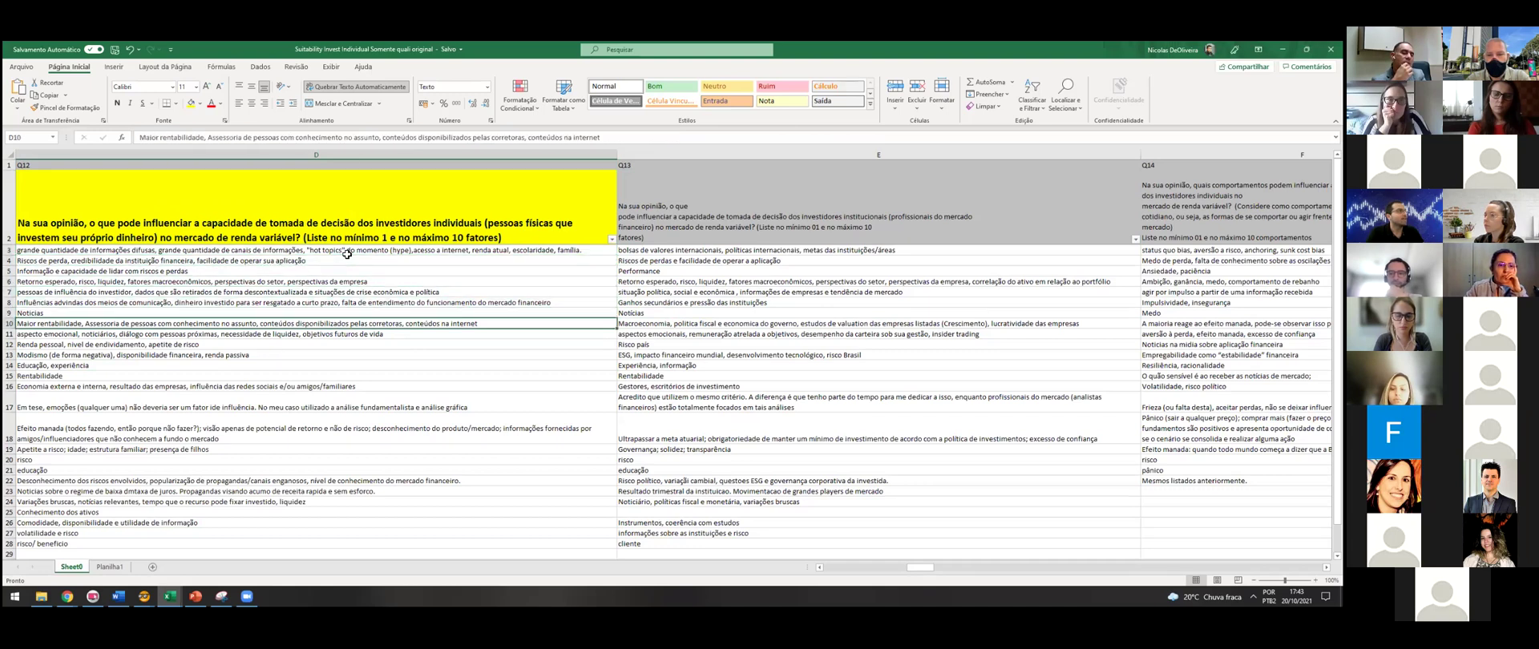
- Enlarge the sheet around the Q12 answers and select the first answer in D3
left_click(301, 251)
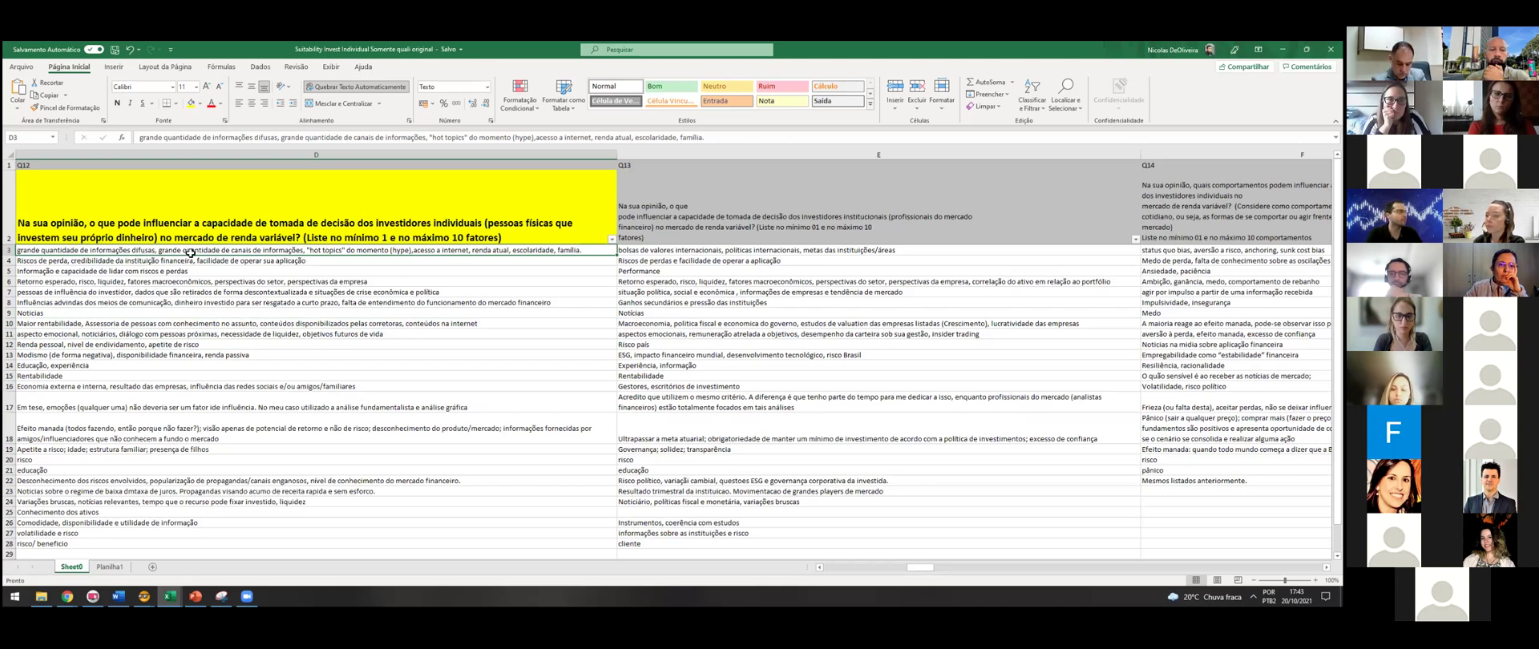
left_click(202, 261)
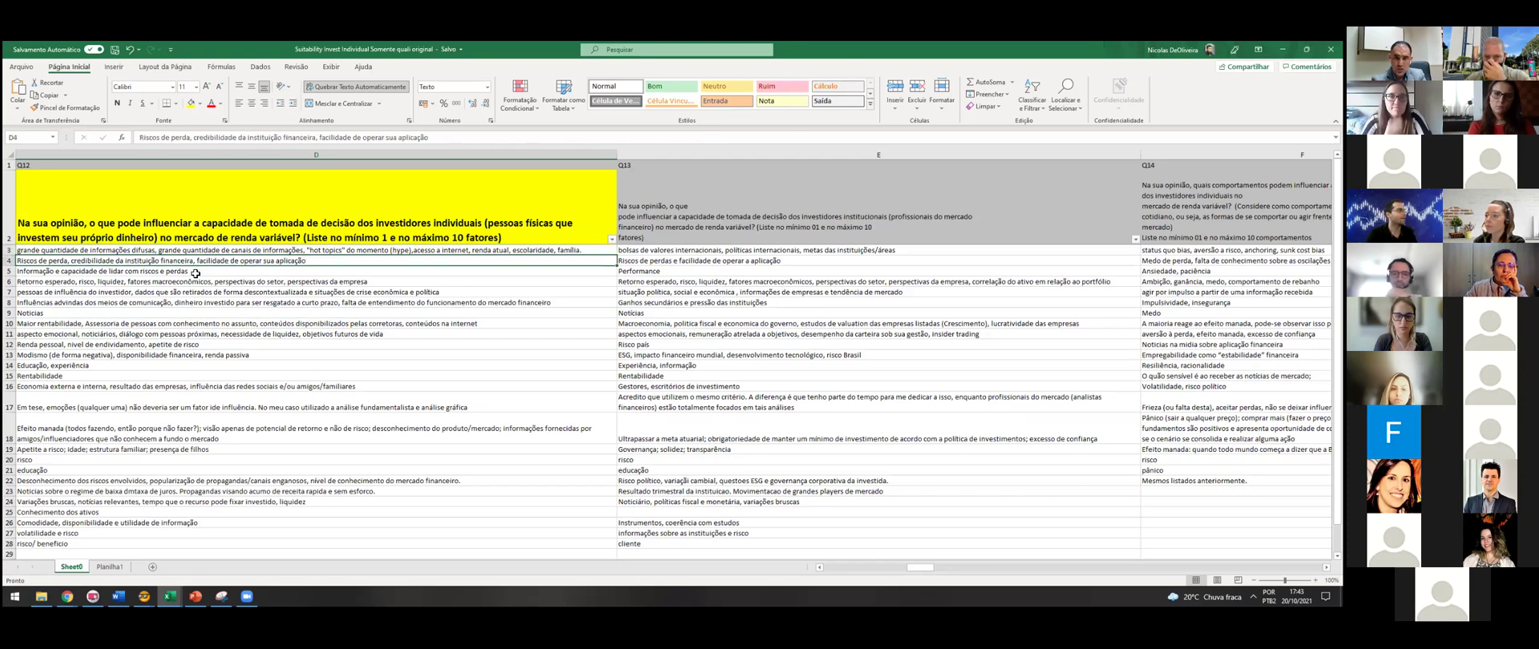
scroll(195, 273, "up", 3)
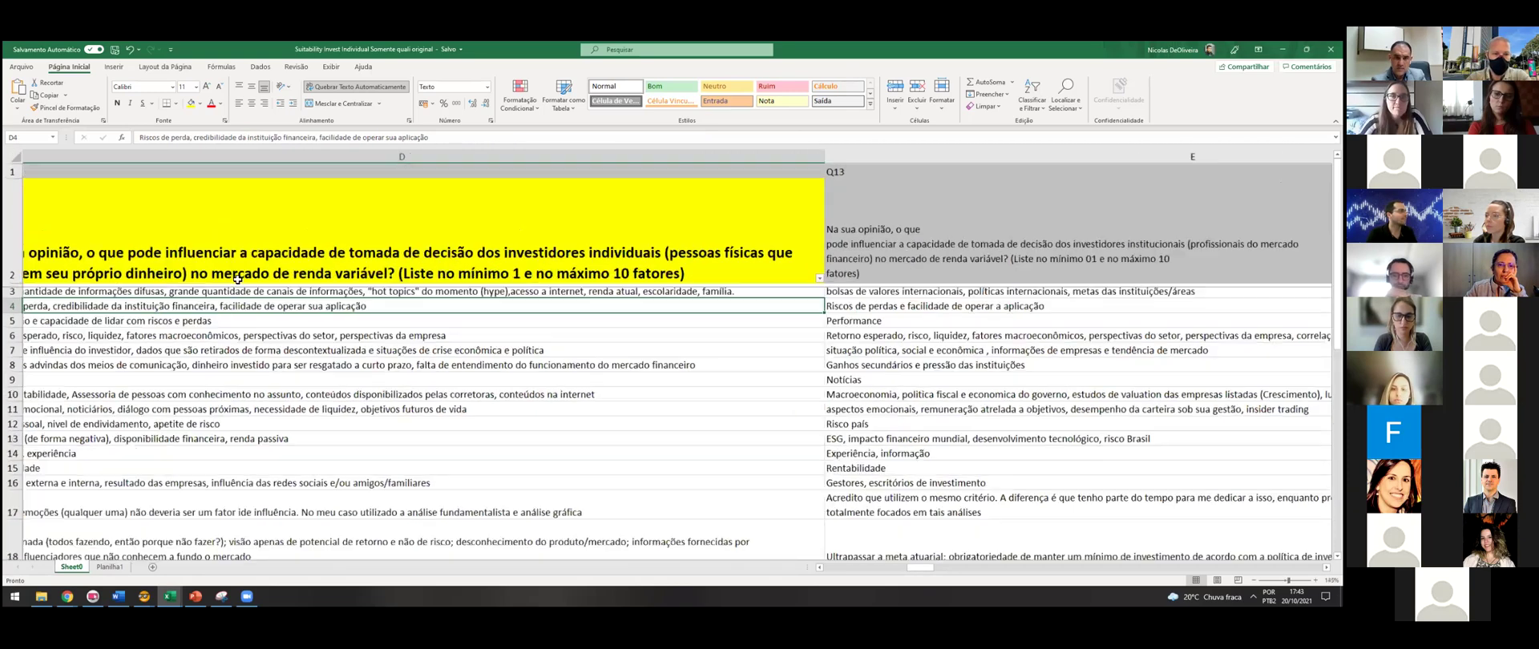
scroll(237, 279, "up", 2)
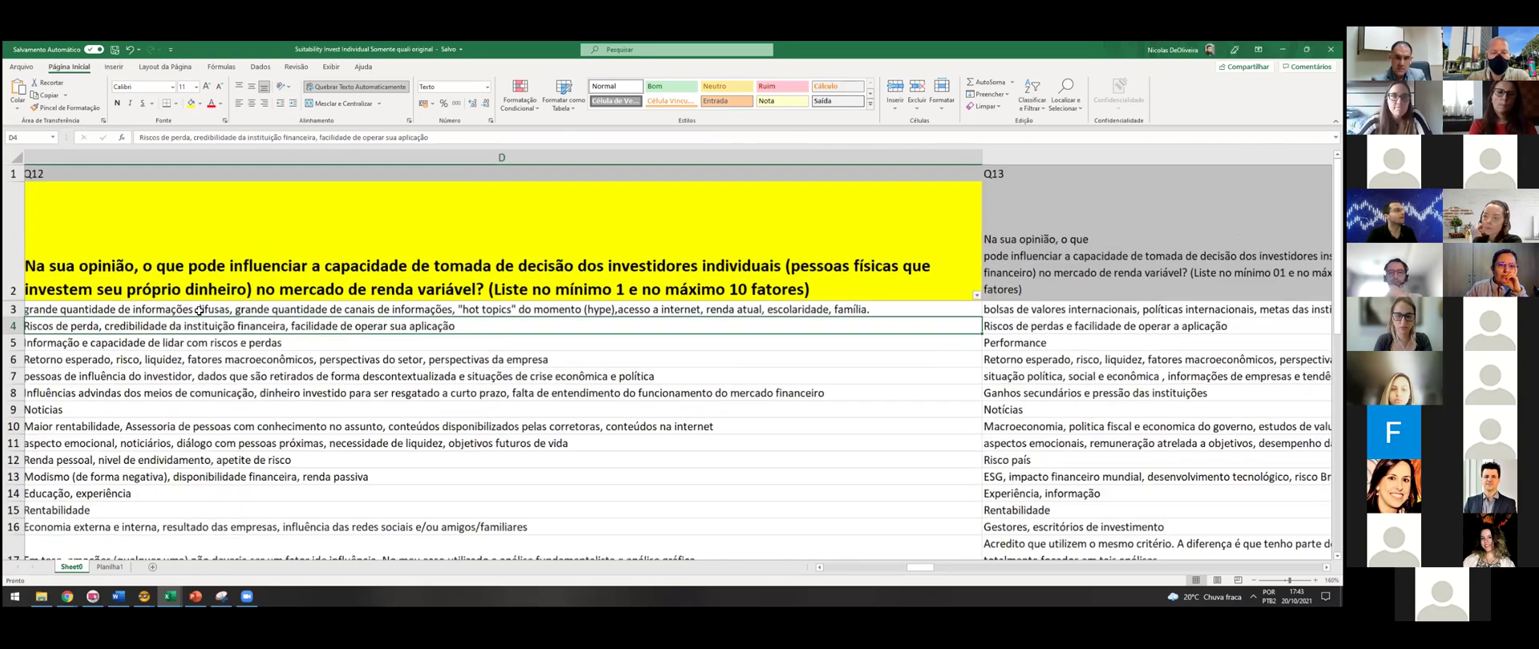
left_click(289, 312)
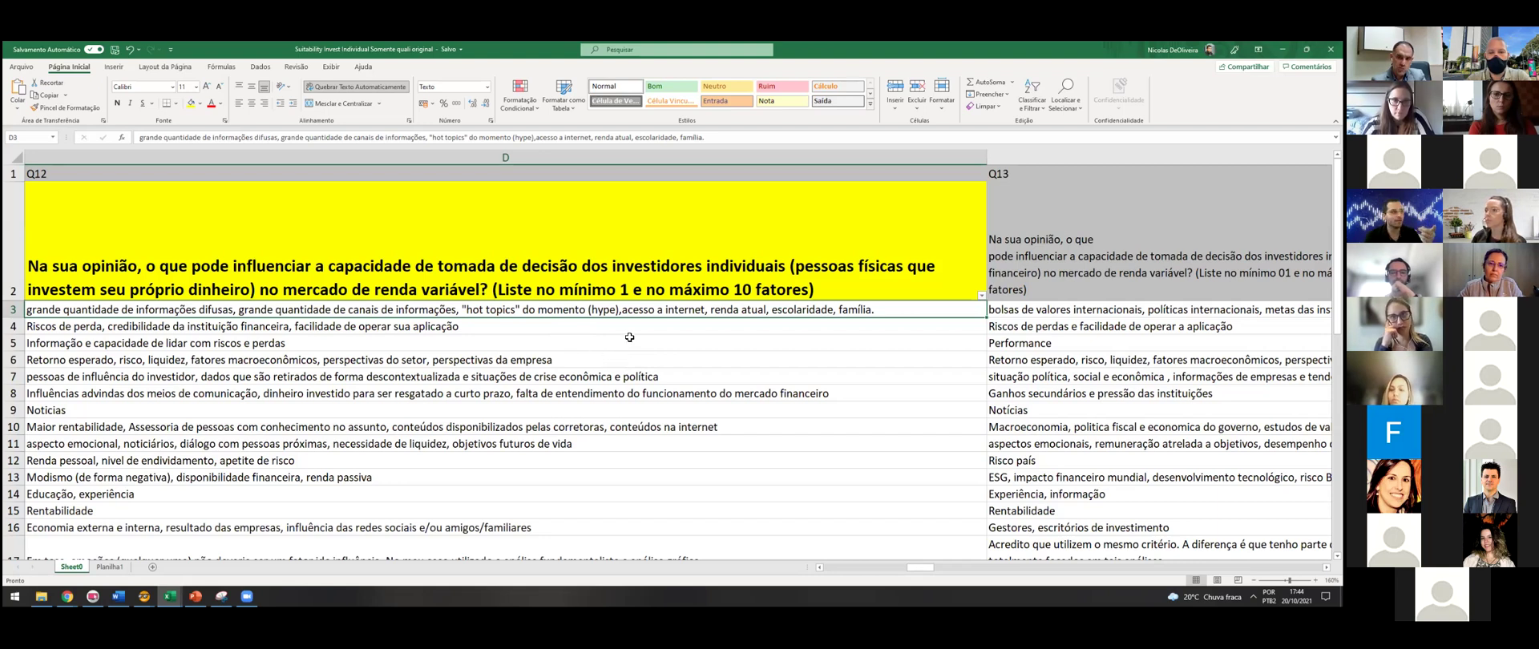
- Highlight the first factor, "grande quantidade de informações difusas", inside the first Q12 answer
double_click(132, 311)
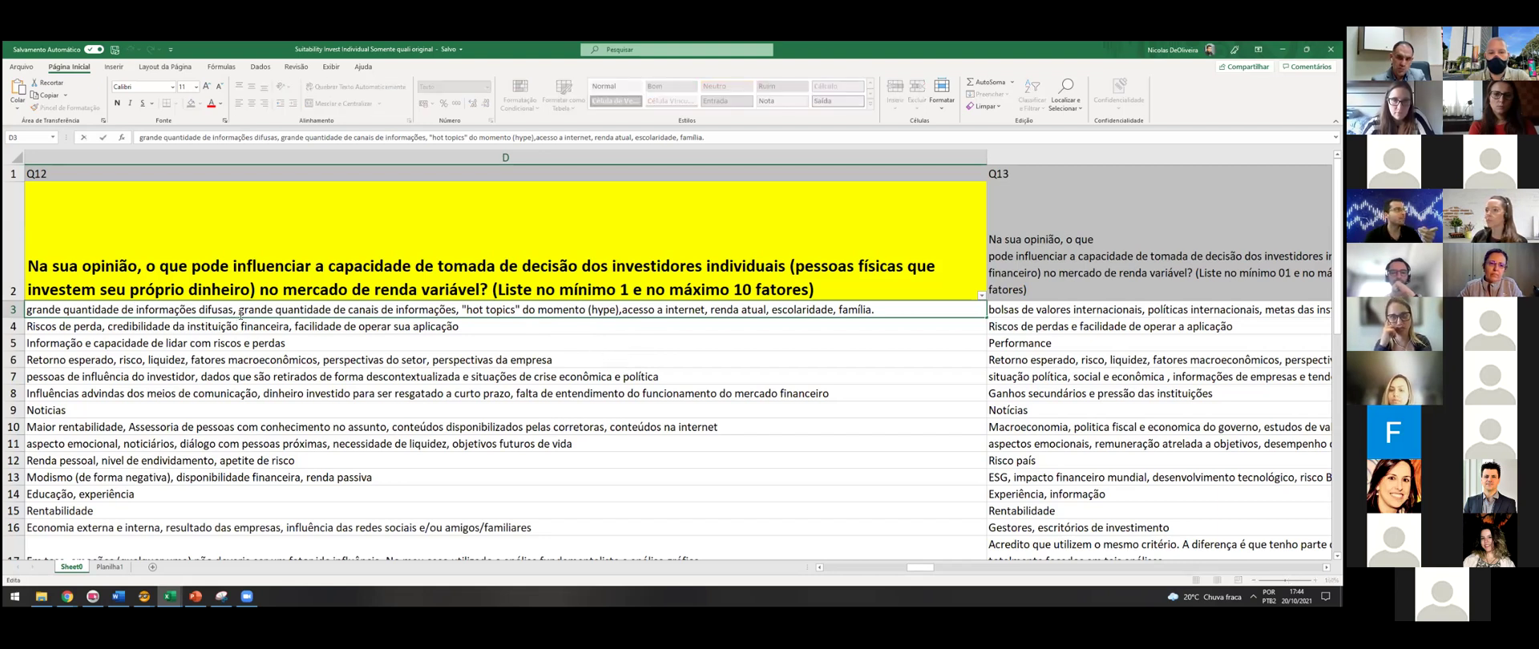
key("Escape")
double_click(471, 311)
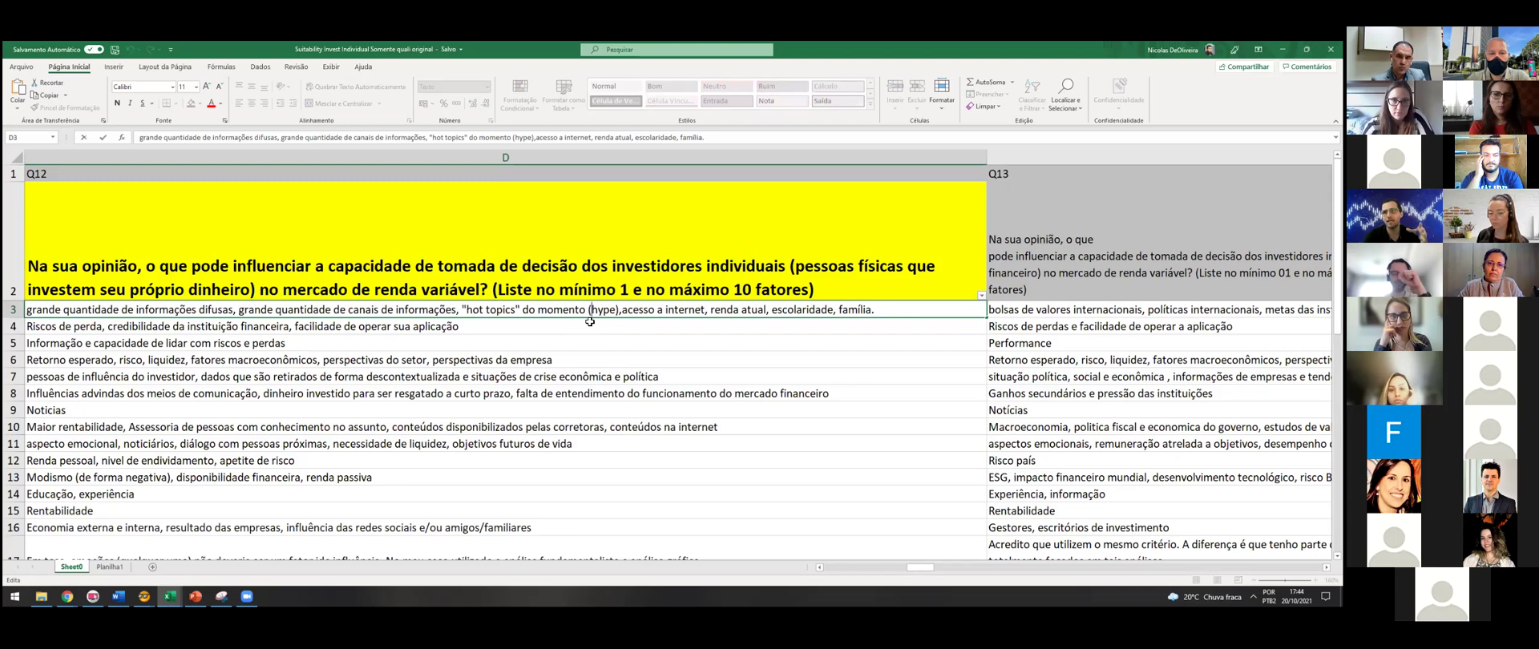
left_click_drag(200, 310, 40, 307)
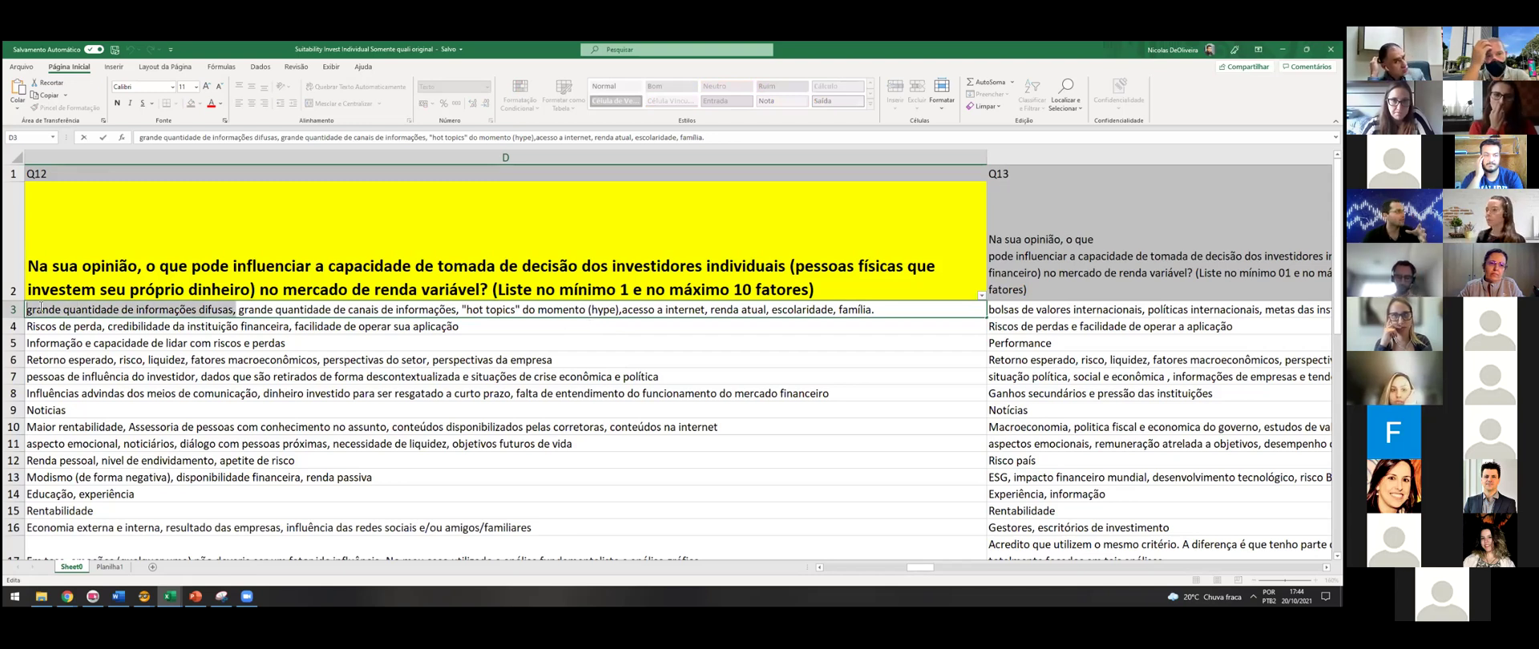
left_click(233, 313)
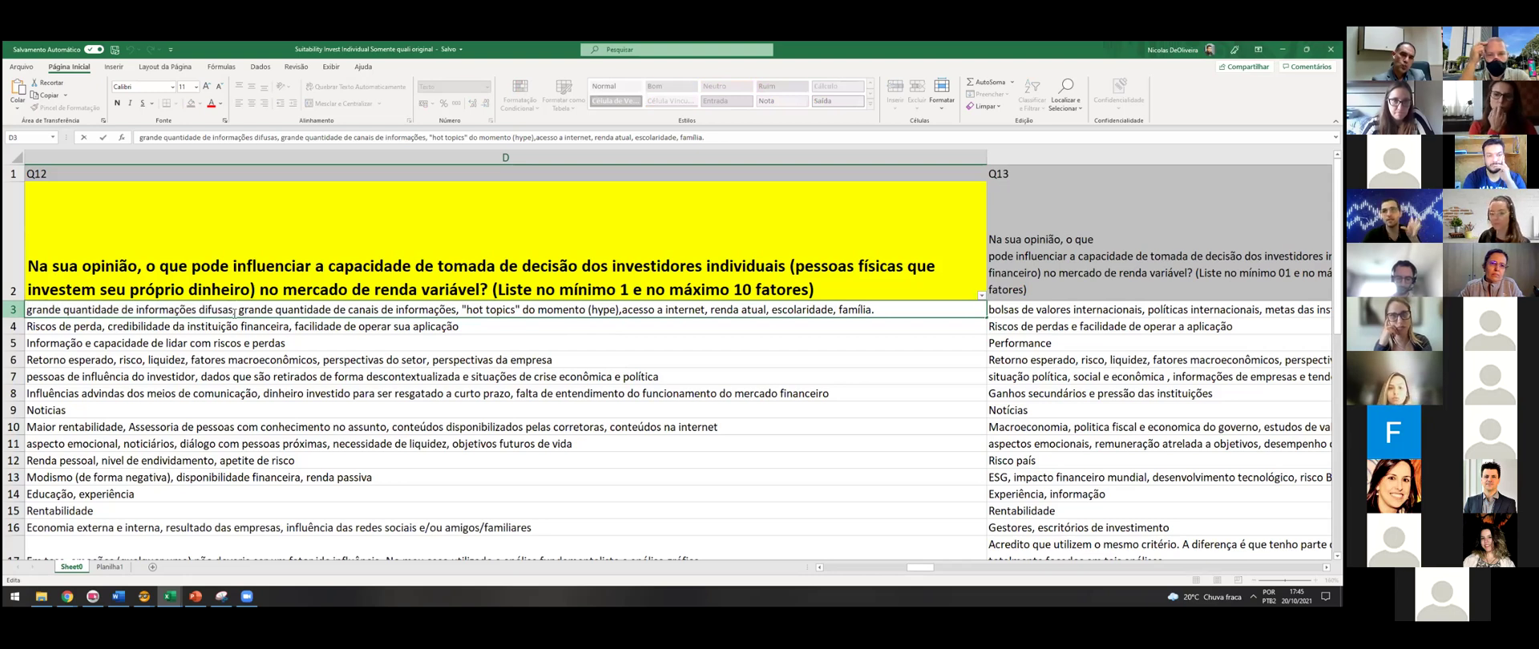
- Try deleting the commas that separate the factors in the first Q12 answer, and undo the deletion
key("BackSpace")
key("BackSpace")
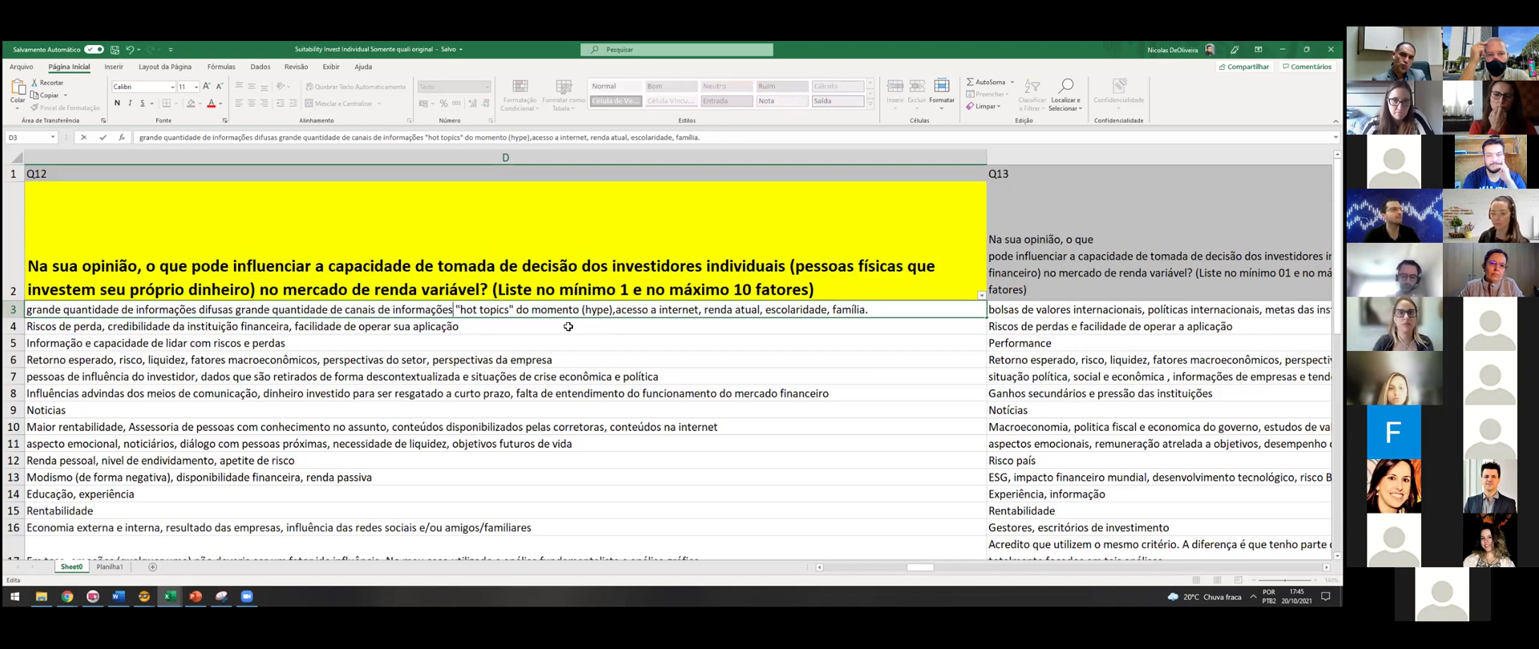
key("BackSpace")
left_click(645, 377)
key("ctrl+z")
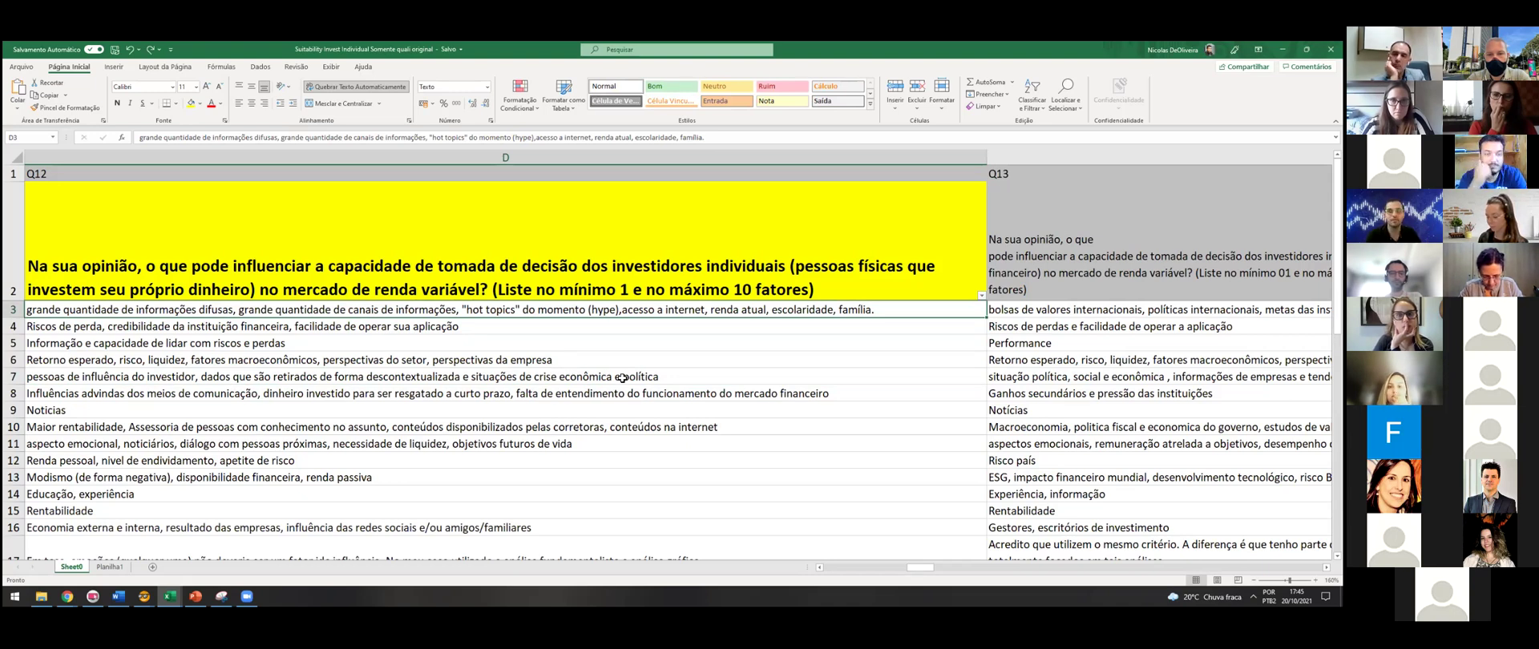
- Switch to the workbook "Suitability invest individual Q12 sem virgula tratado" and widen column A to show its coded answers enlarged
left_click(525, 343)
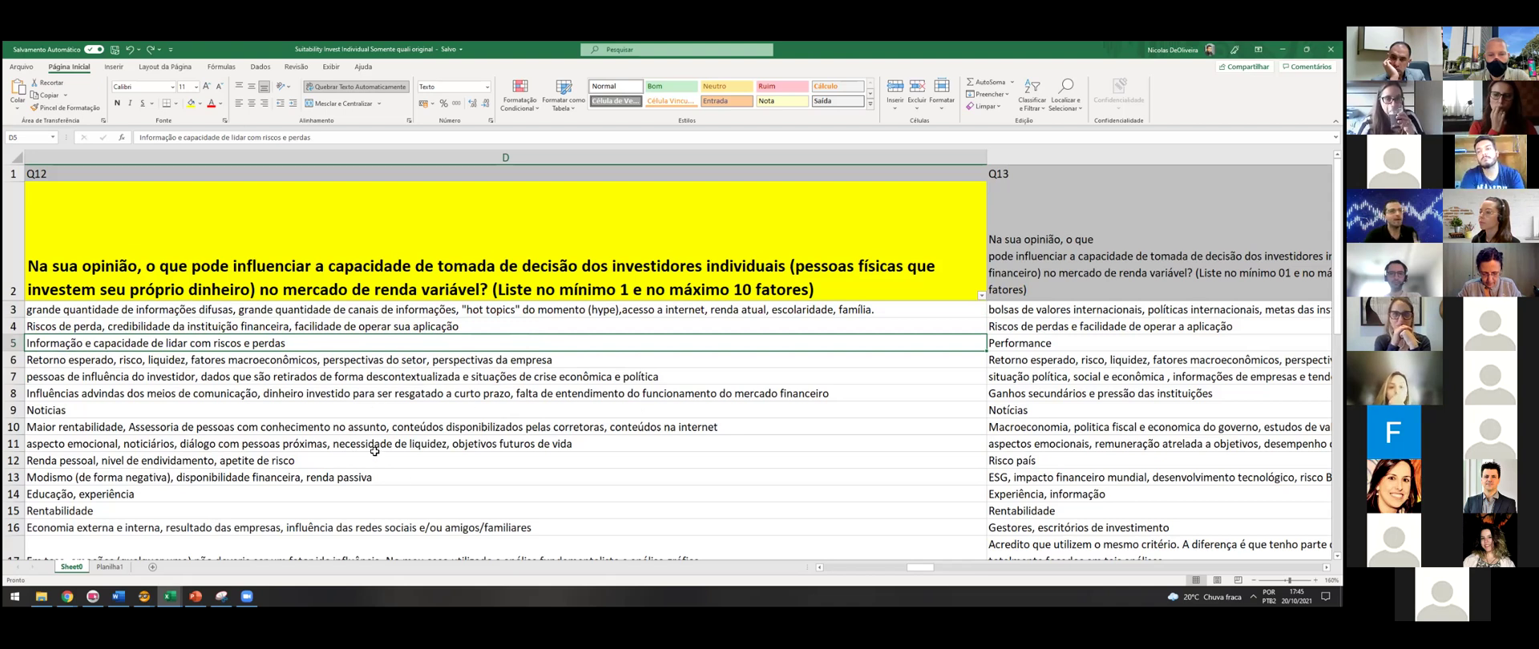
left_click(169, 597)
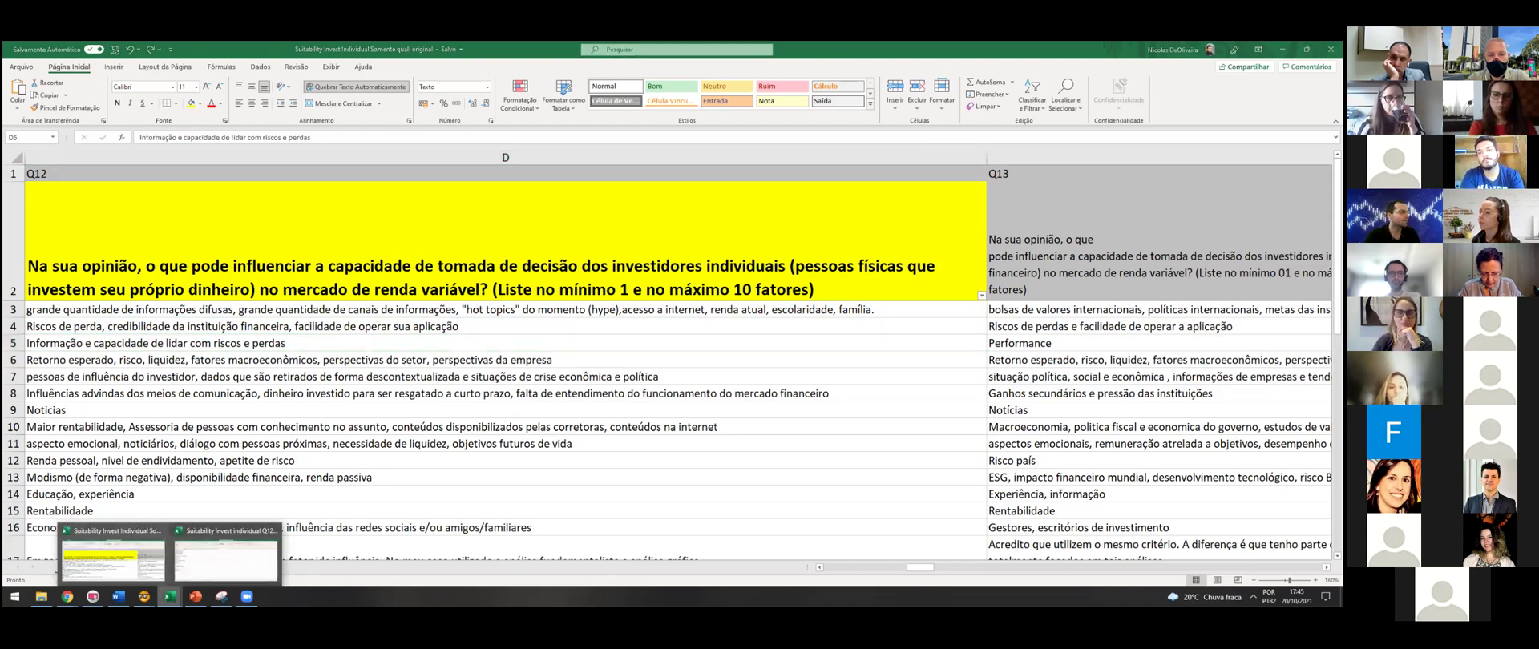
left_click(212, 571)
left_click_drag(252, 154, 299, 154)
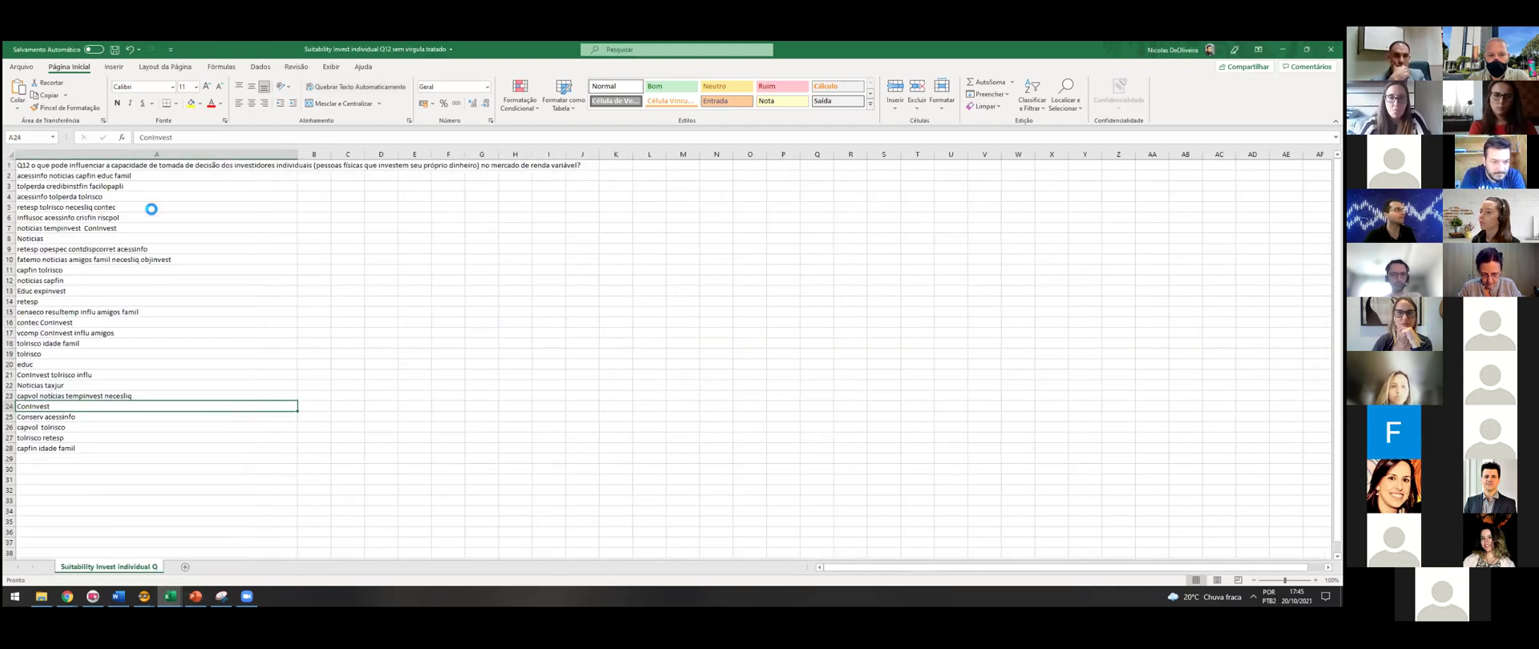
scroll(147, 209, "up", 6)
scroll(233, 256, "up", 5)
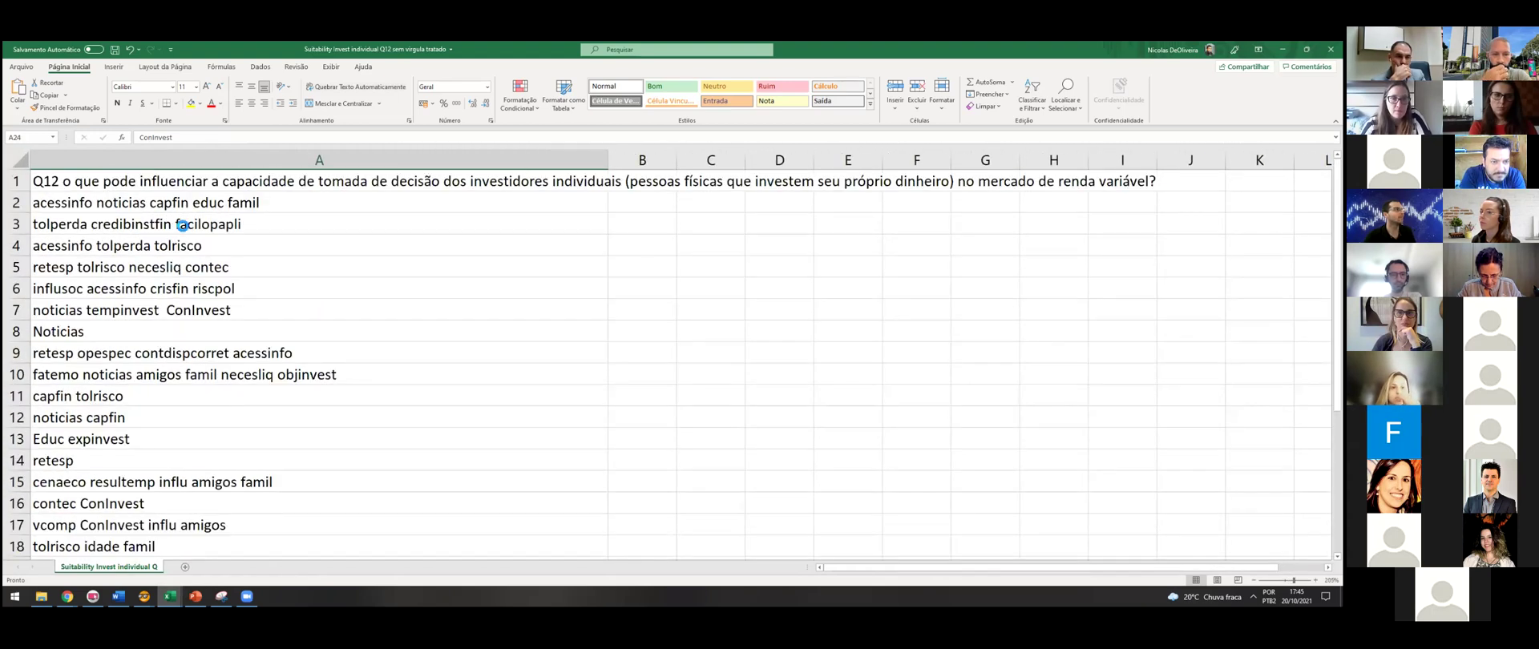
left_click(388, 228)
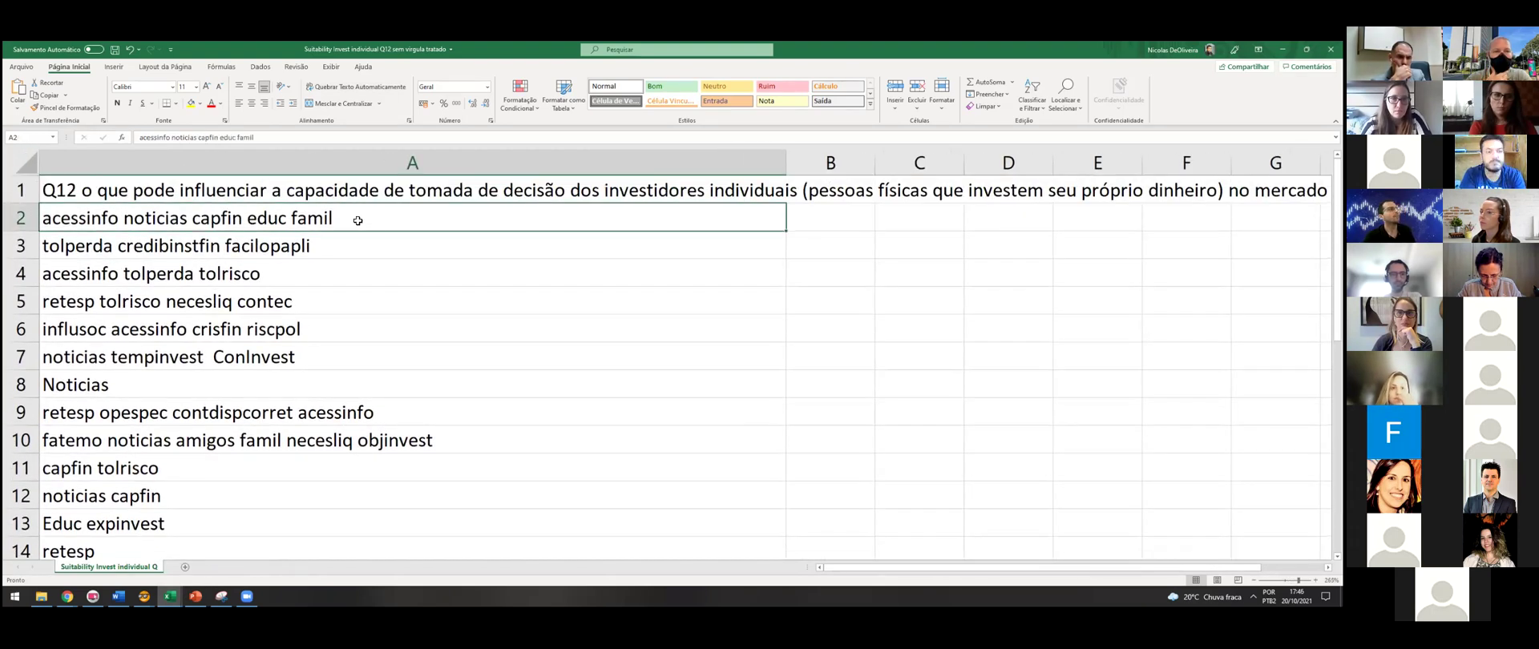
- Examine the separate codes in A2, highlighting "noticias" and the words that follow "acessinfo"
double_click(116, 221)
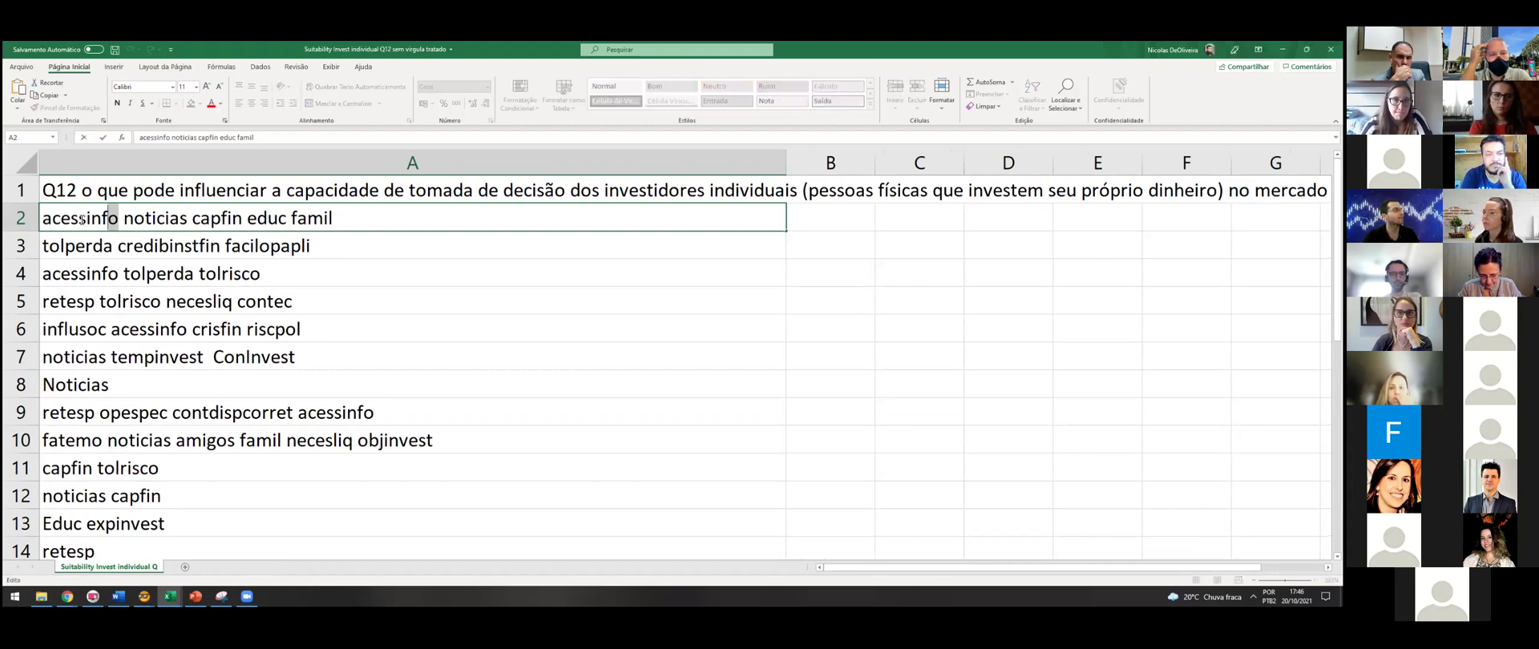
double_click(148, 219)
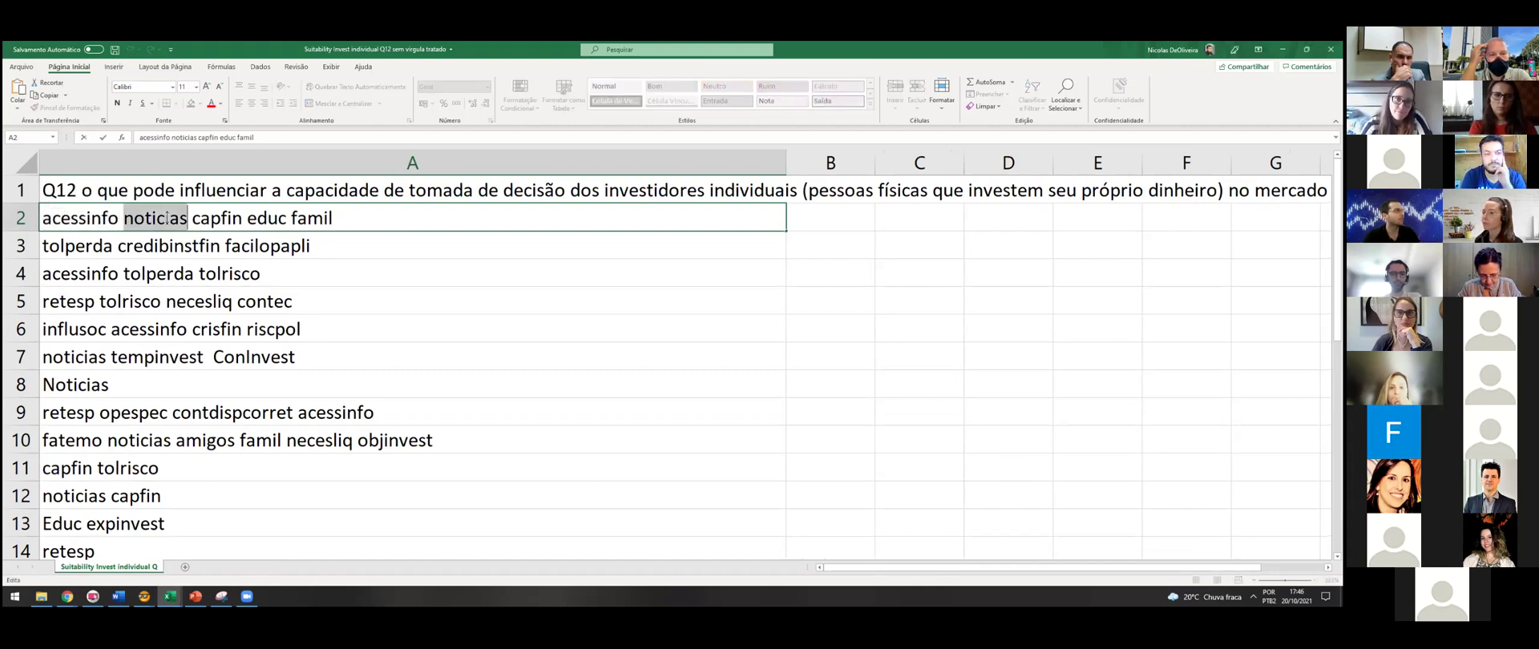
left_click(227, 219)
left_click(305, 220)
left_click_drag(336, 221, 117, 216)
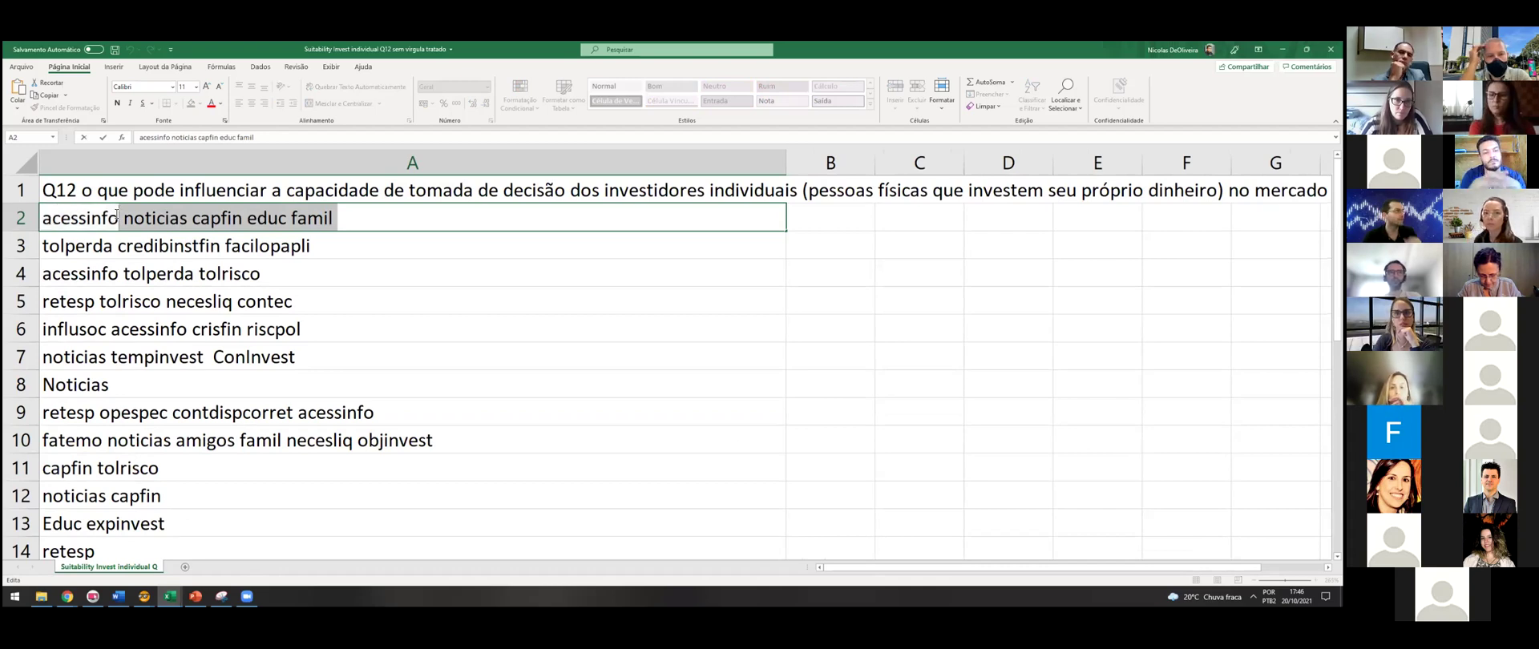
- Try replacing the code "educ" in A2 with "ED", and undo the replacement
left_click_drag(118, 217, 251, 223)
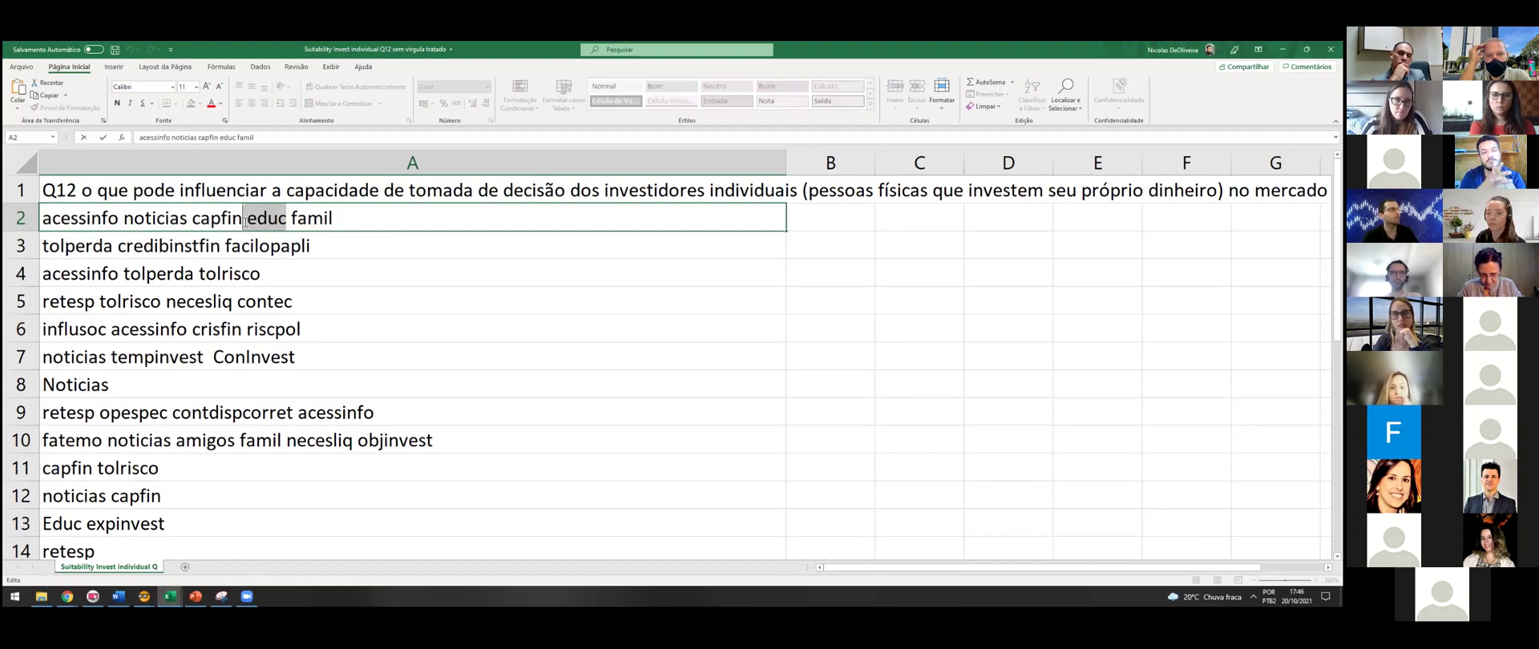
type("ED")
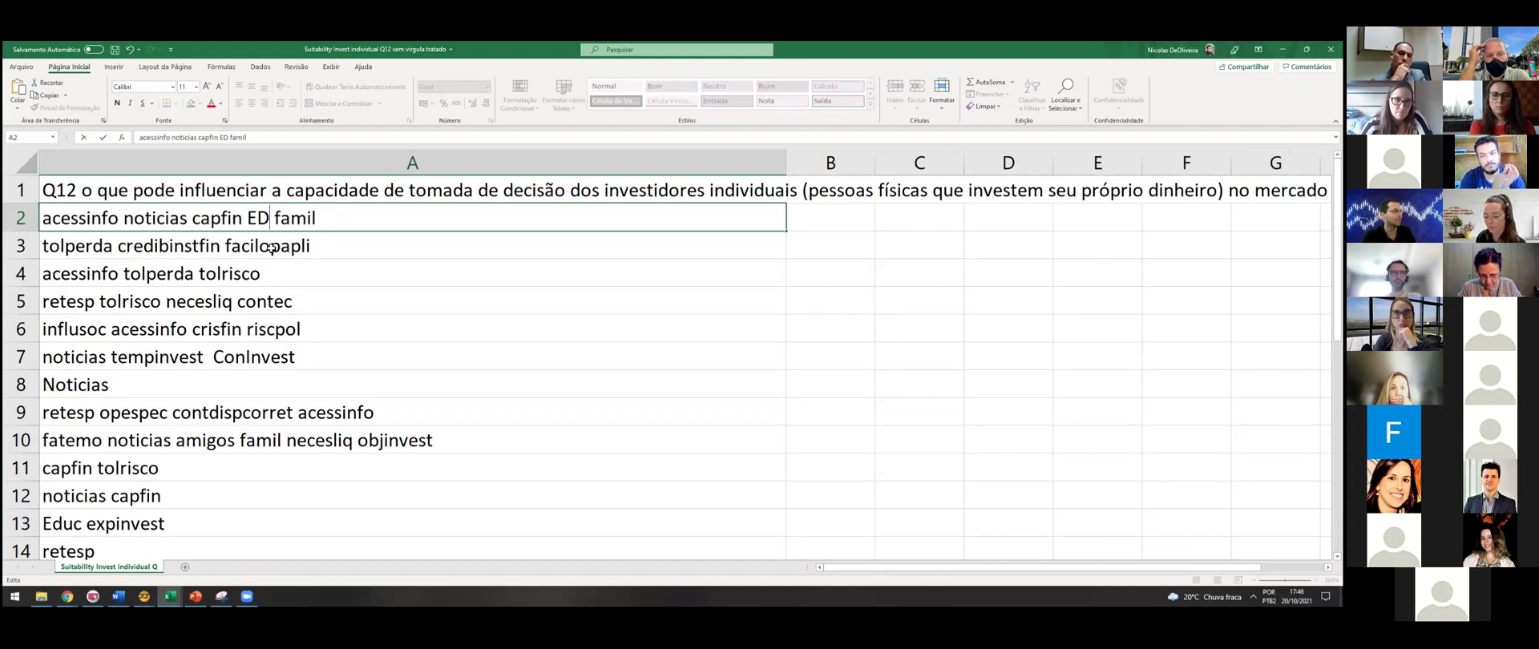
left_click(271, 246)
double_click(271, 218)
left_click(311, 270)
key("ctrl+z")
key("ctrl+z")
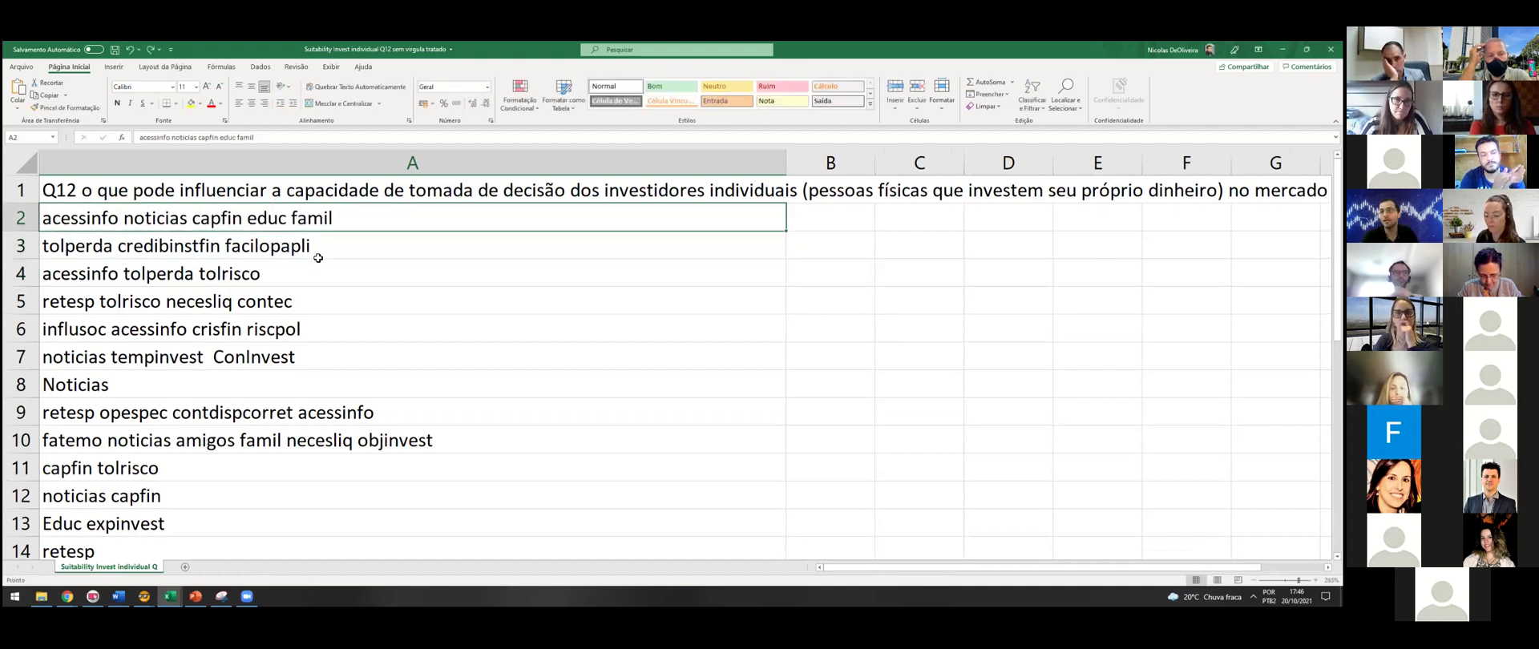
- Highlight the code "famil" in A2 and "facilopapli" in A3, and check "tolrisco" in A4
double_click(308, 218)
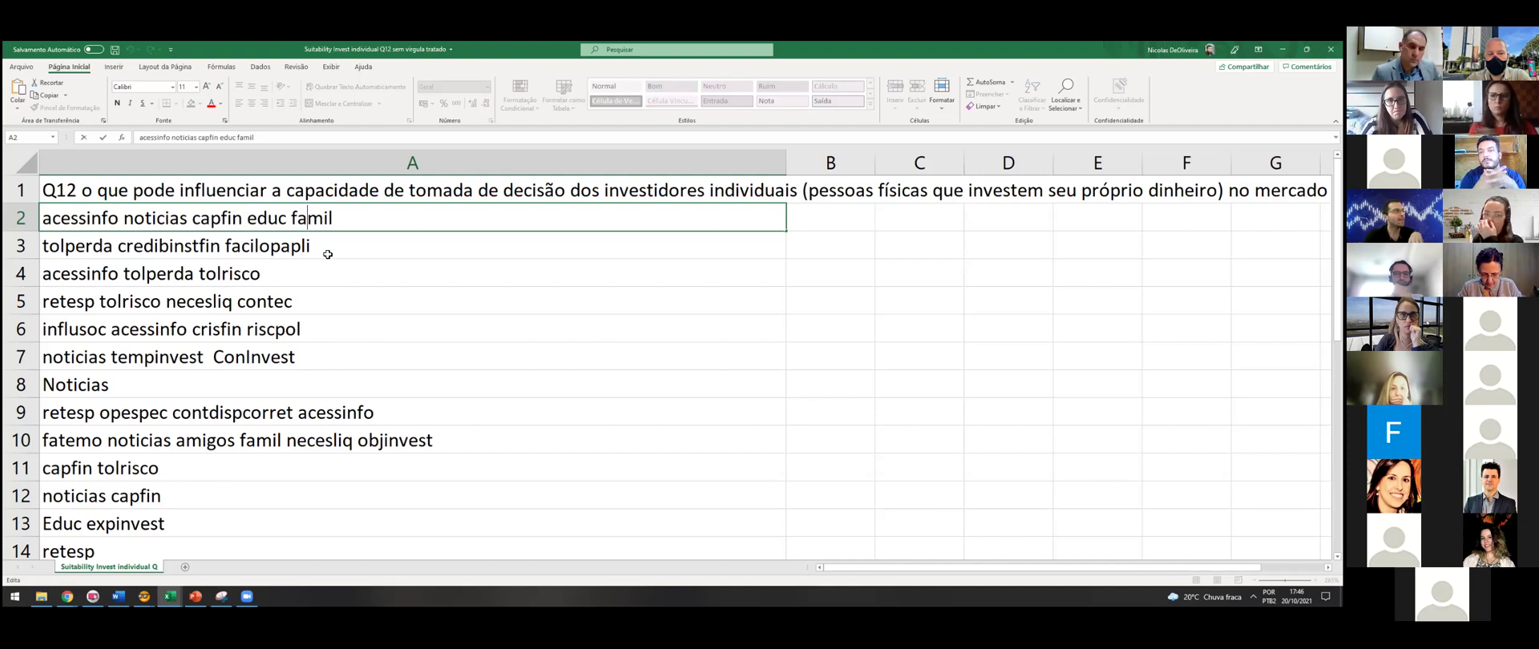
left_click_drag(337, 222, 291, 220)
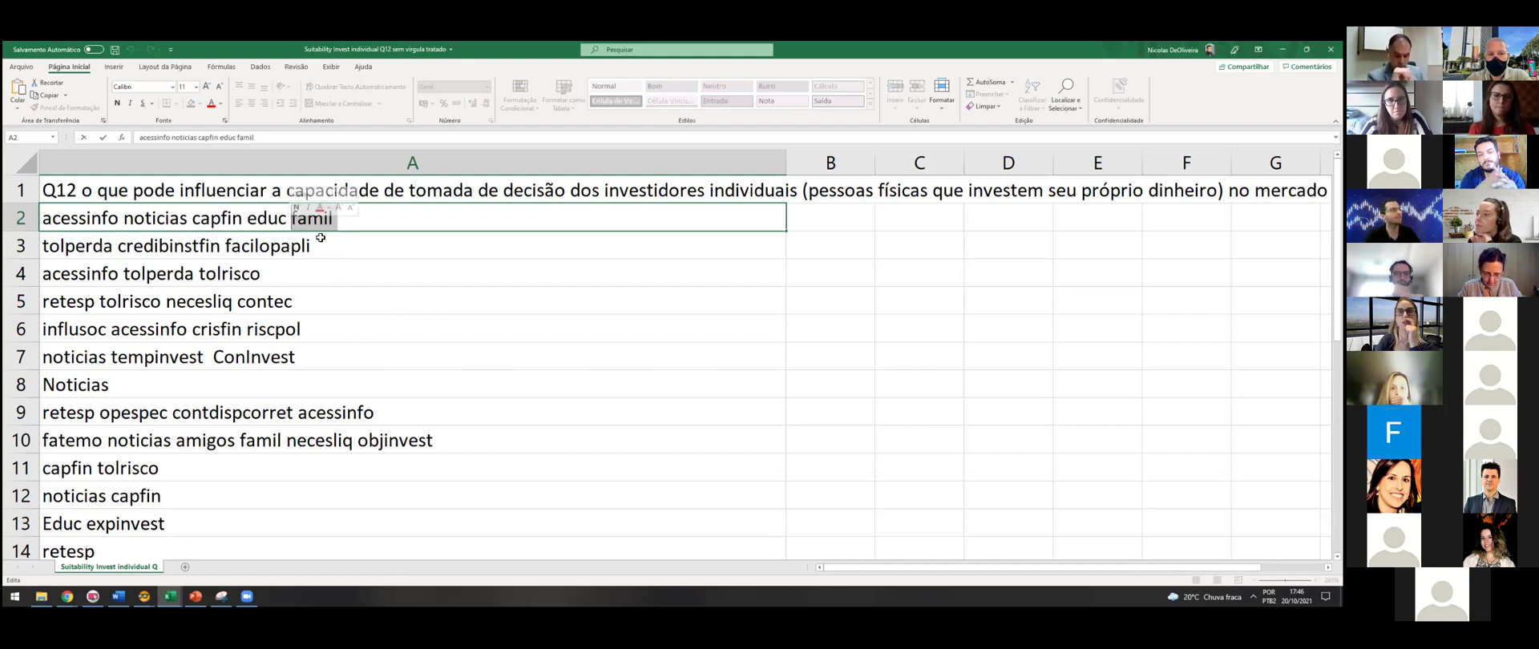
left_click(324, 249)
left_click_drag(324, 249, 228, 248)
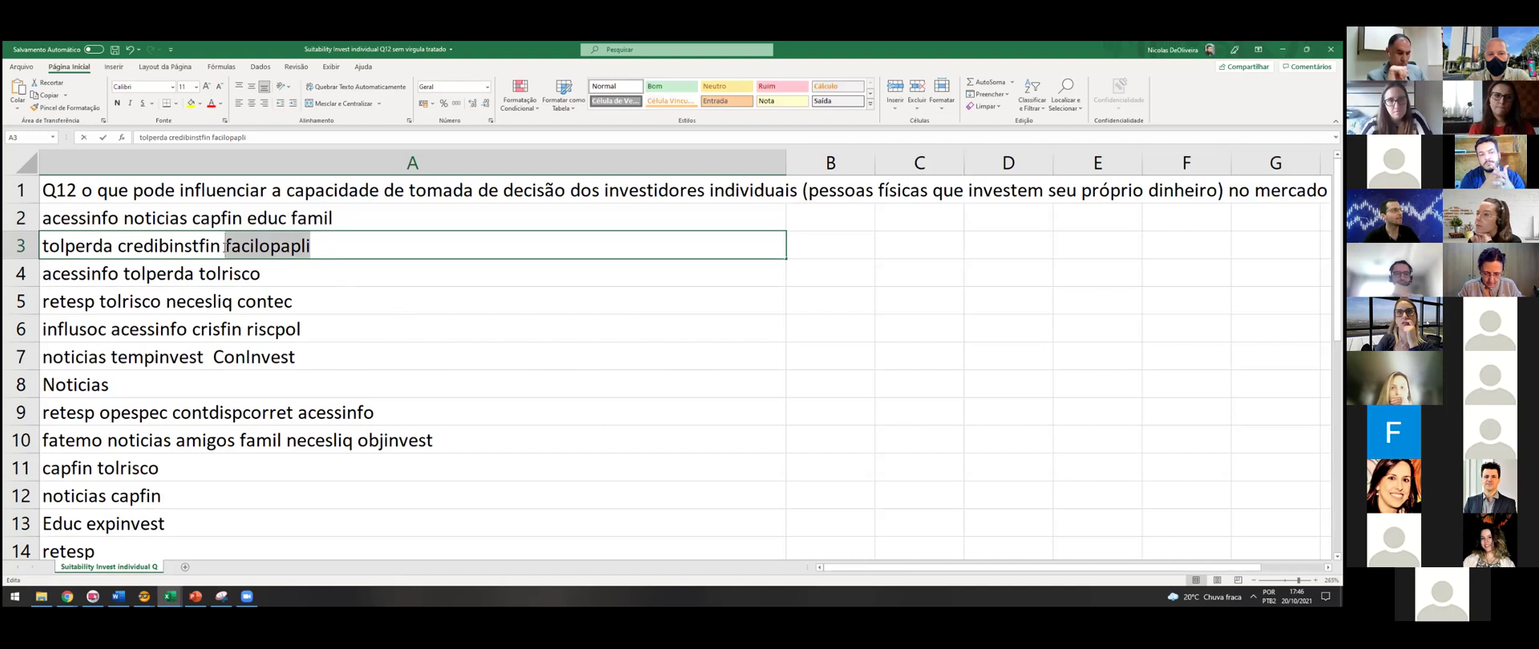
double_click(204, 275)
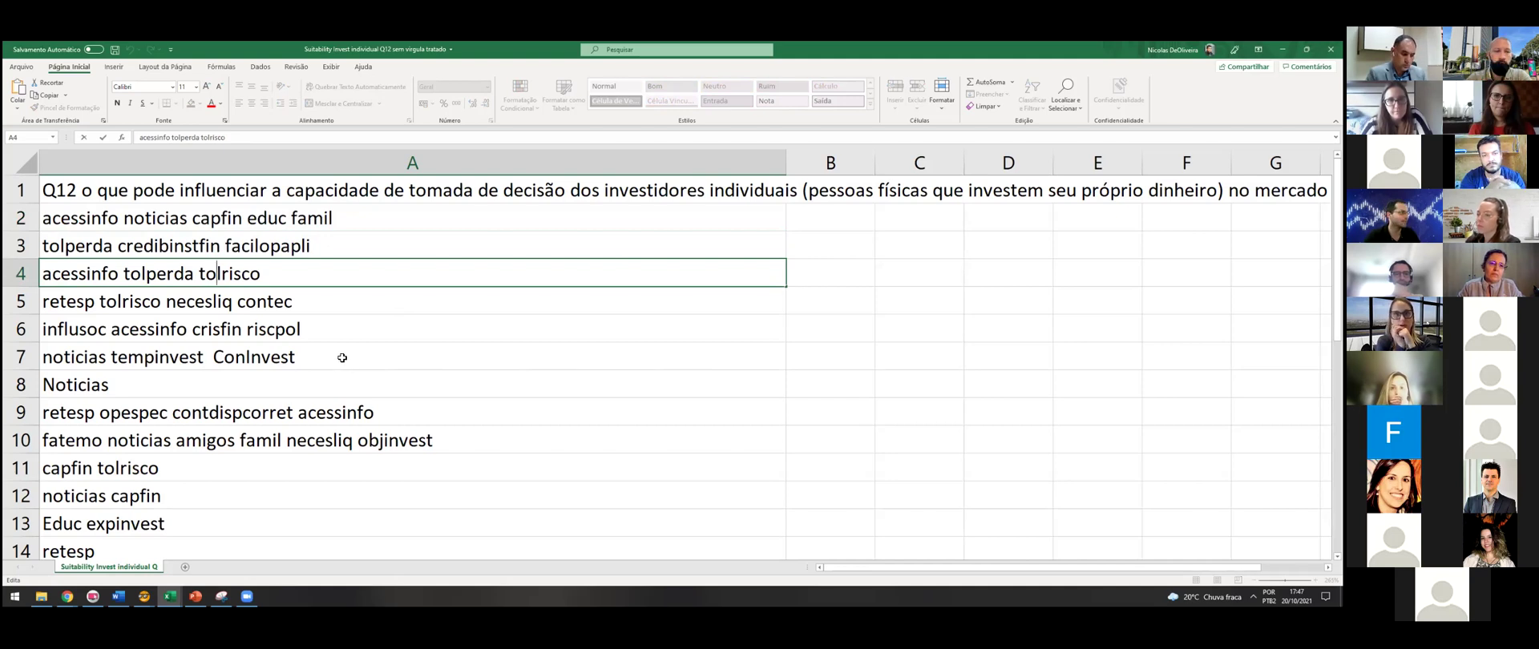
- Look through the coded answers further down column A and select the one in A10
left_click(312, 363)
left_click(287, 414)
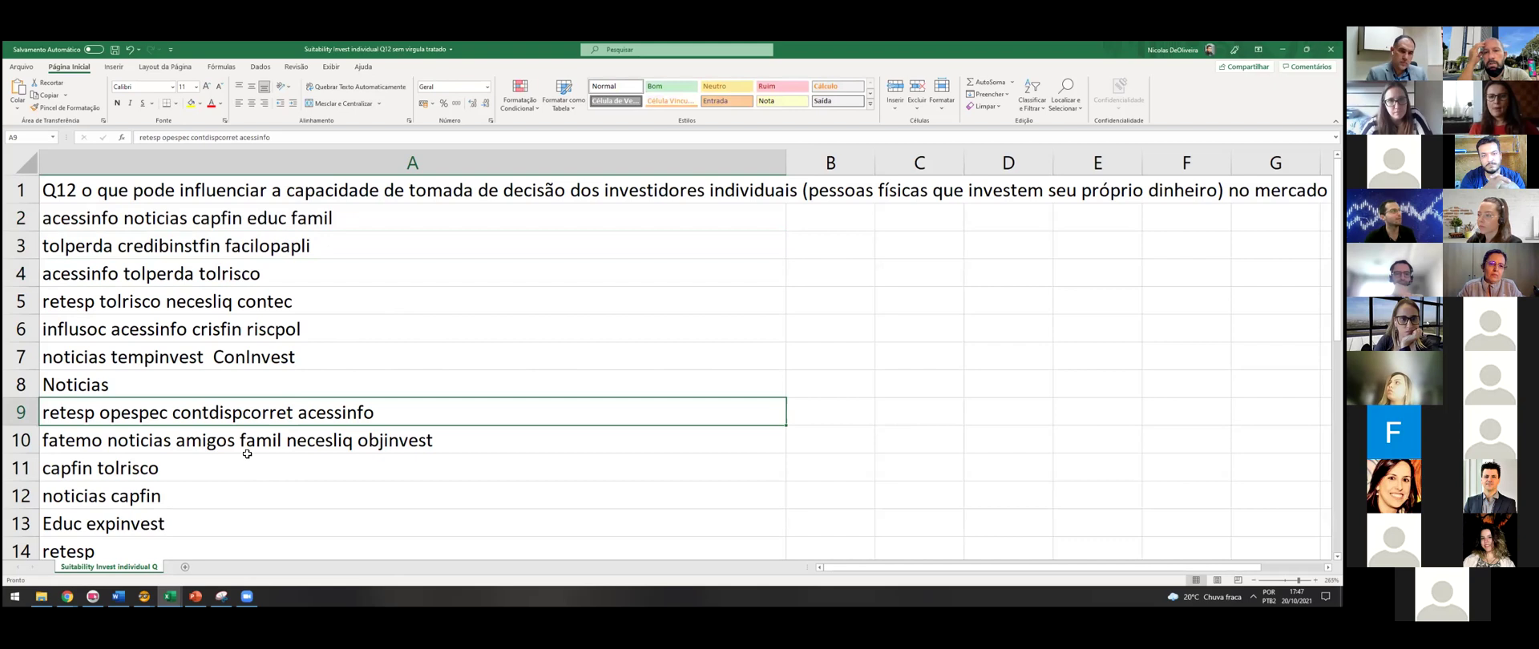
scroll(247, 454, "down", 1)
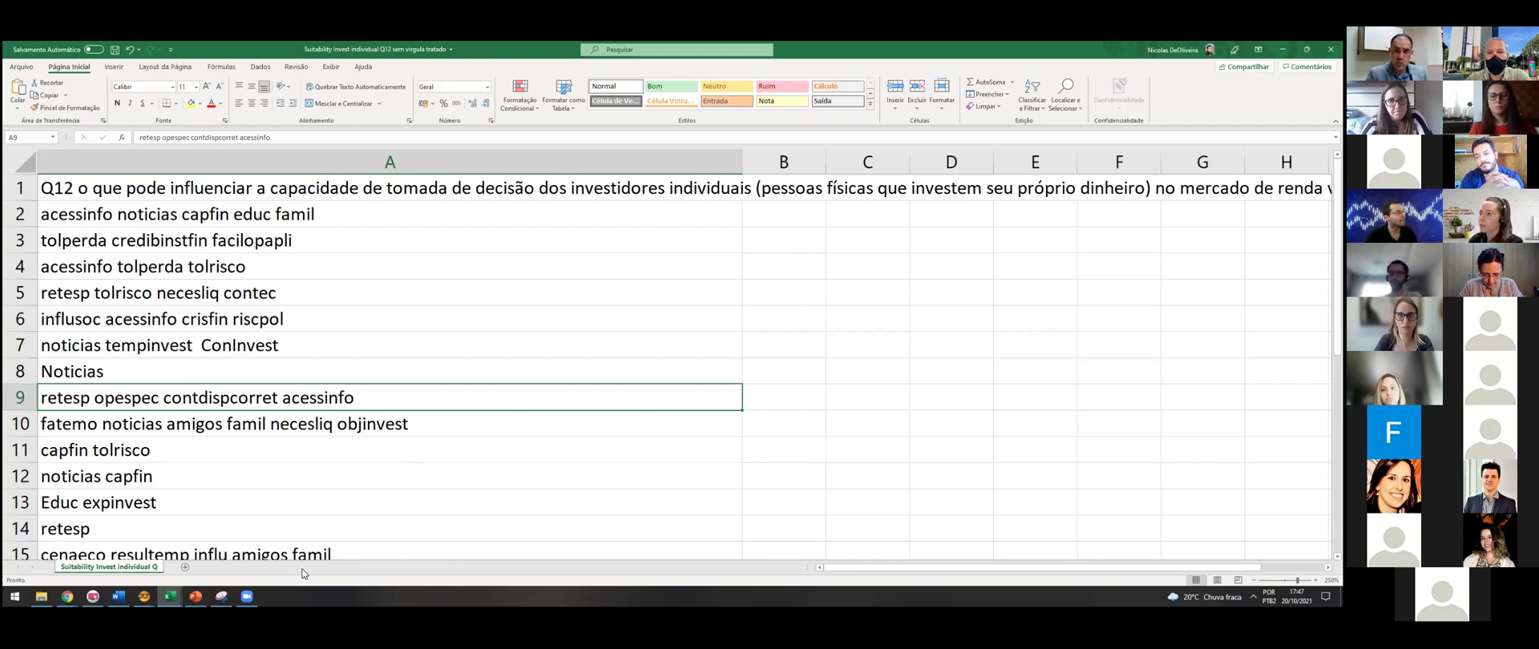
scroll(299, 497, "down", 2)
left_click(292, 497)
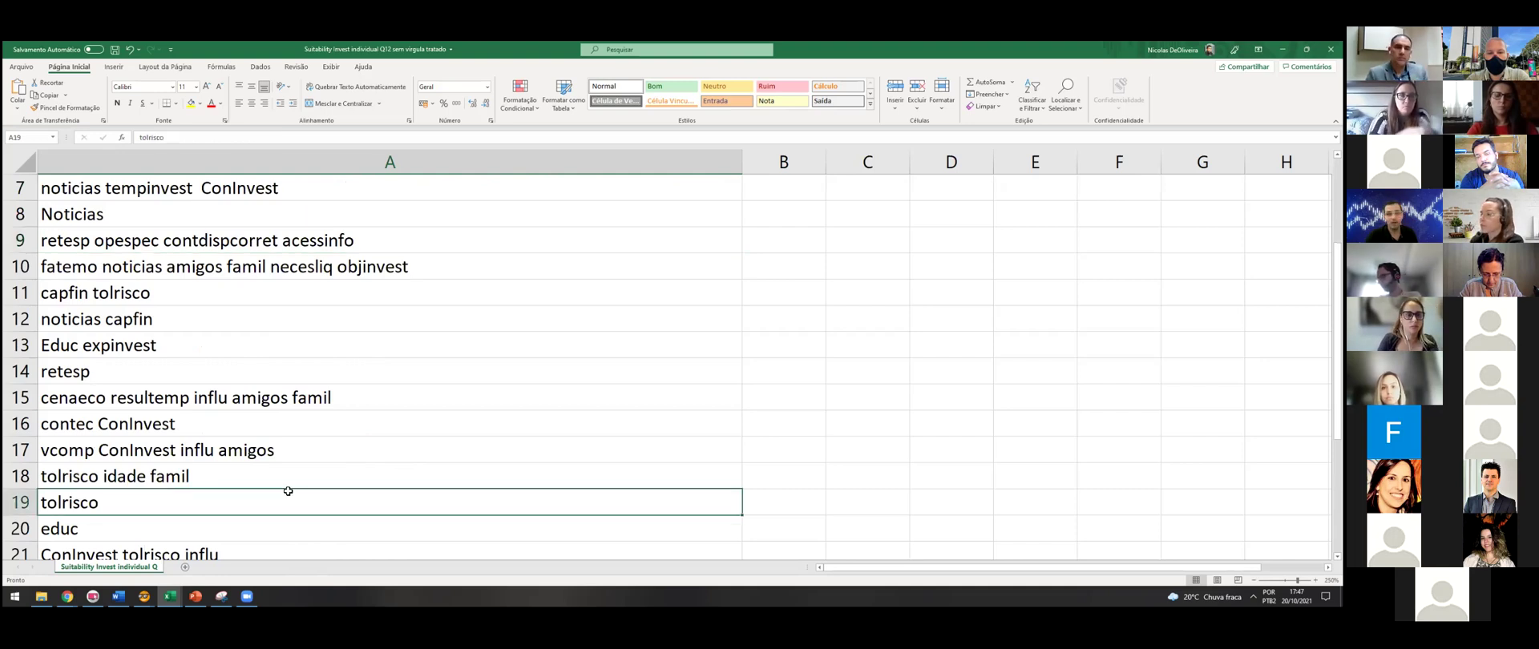
scroll(287, 491, "up", 2)
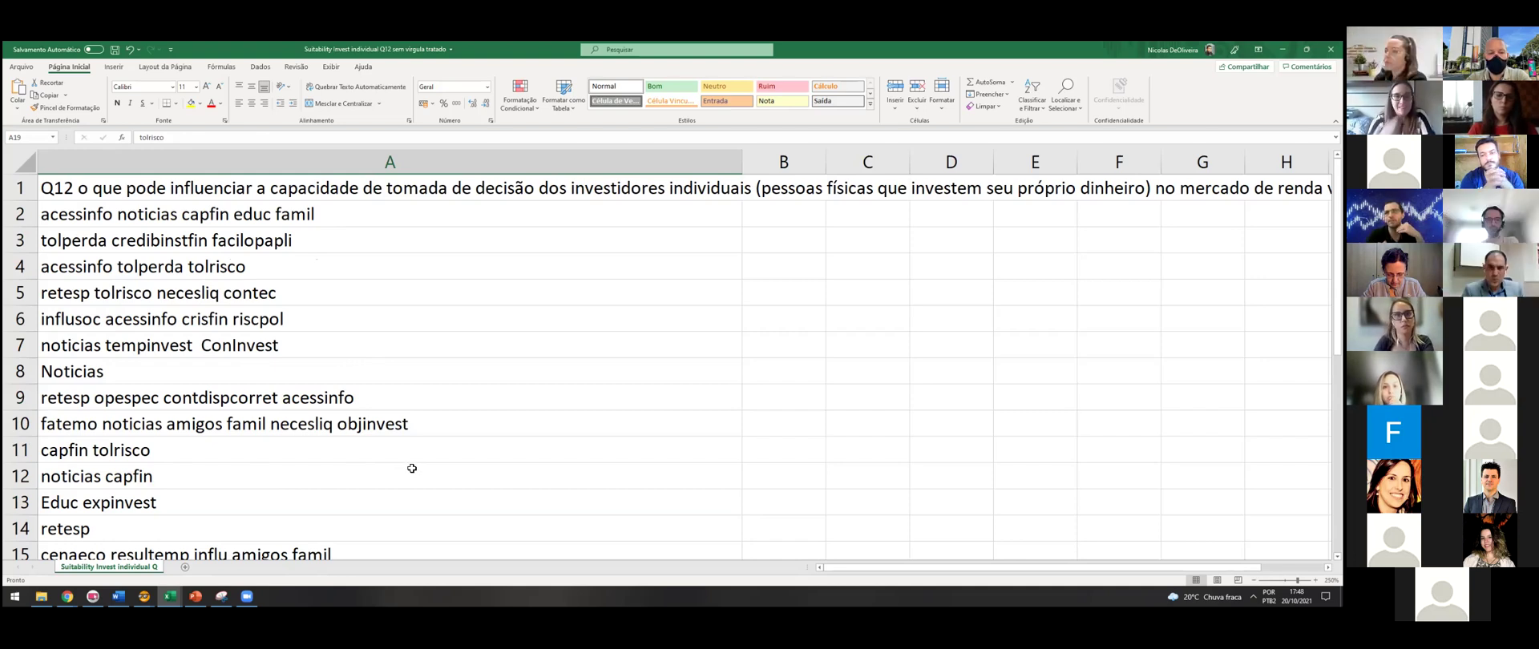
left_click(381, 421)
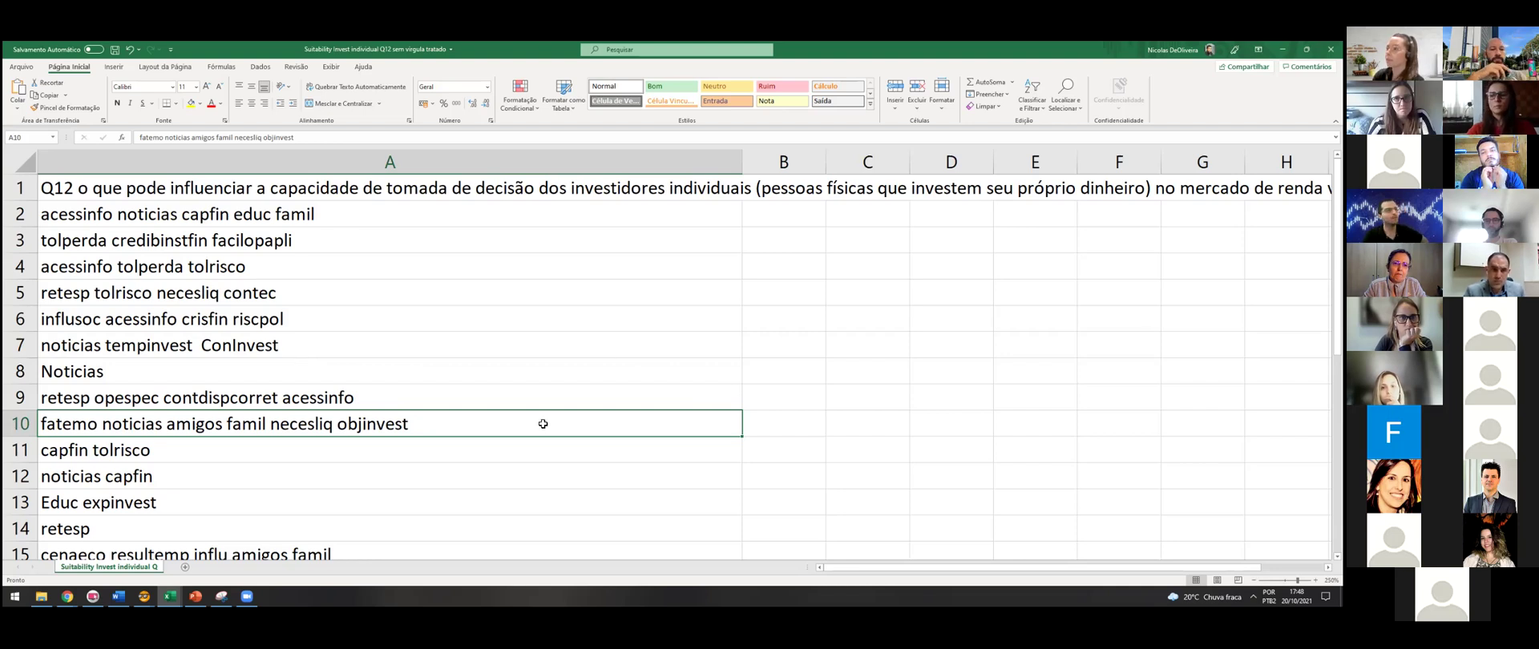
- Add a new blank worksheet to the coded-answers workbook
left_click(185, 567)
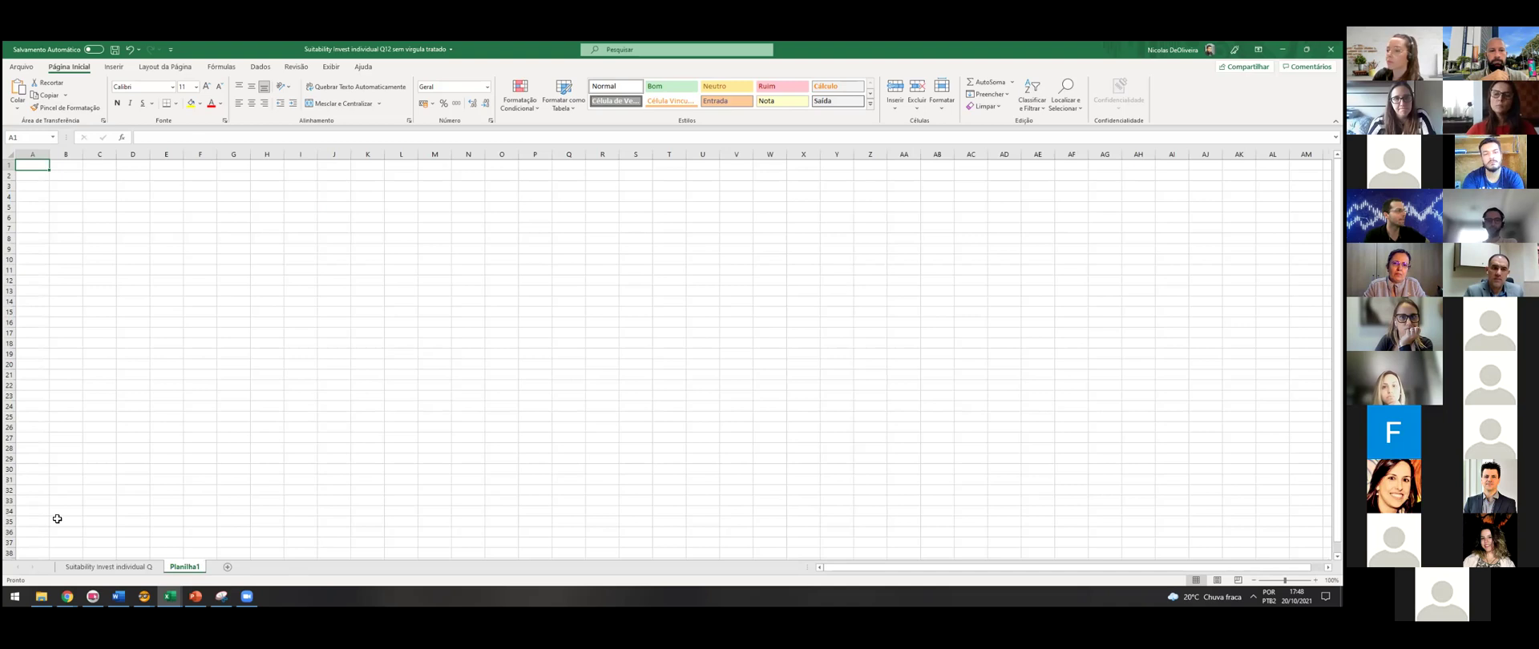
- Delete the blank worksheet Planilha1 from the workbook and select cell A5 in the coded-answers sheet
left_click(108, 567)
right_click(185, 566)
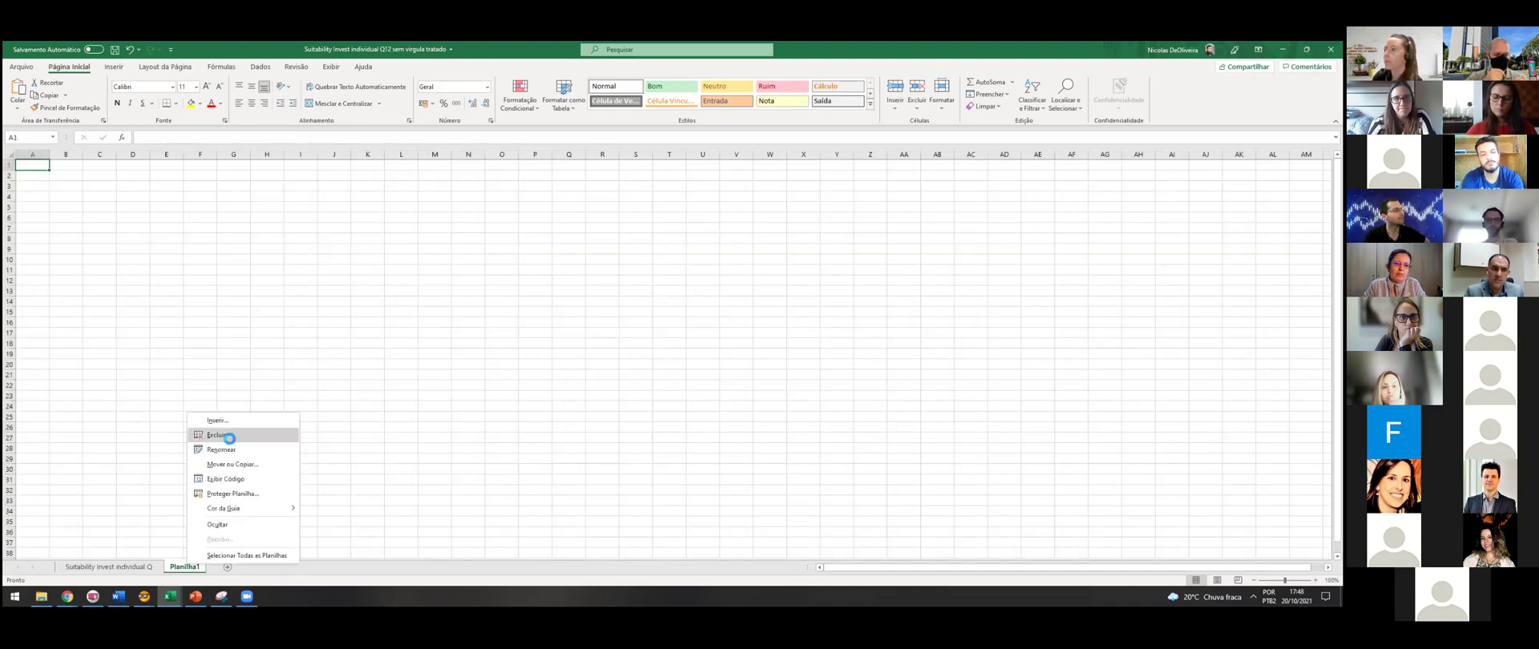
left_click(230, 437)
left_click(428, 289)
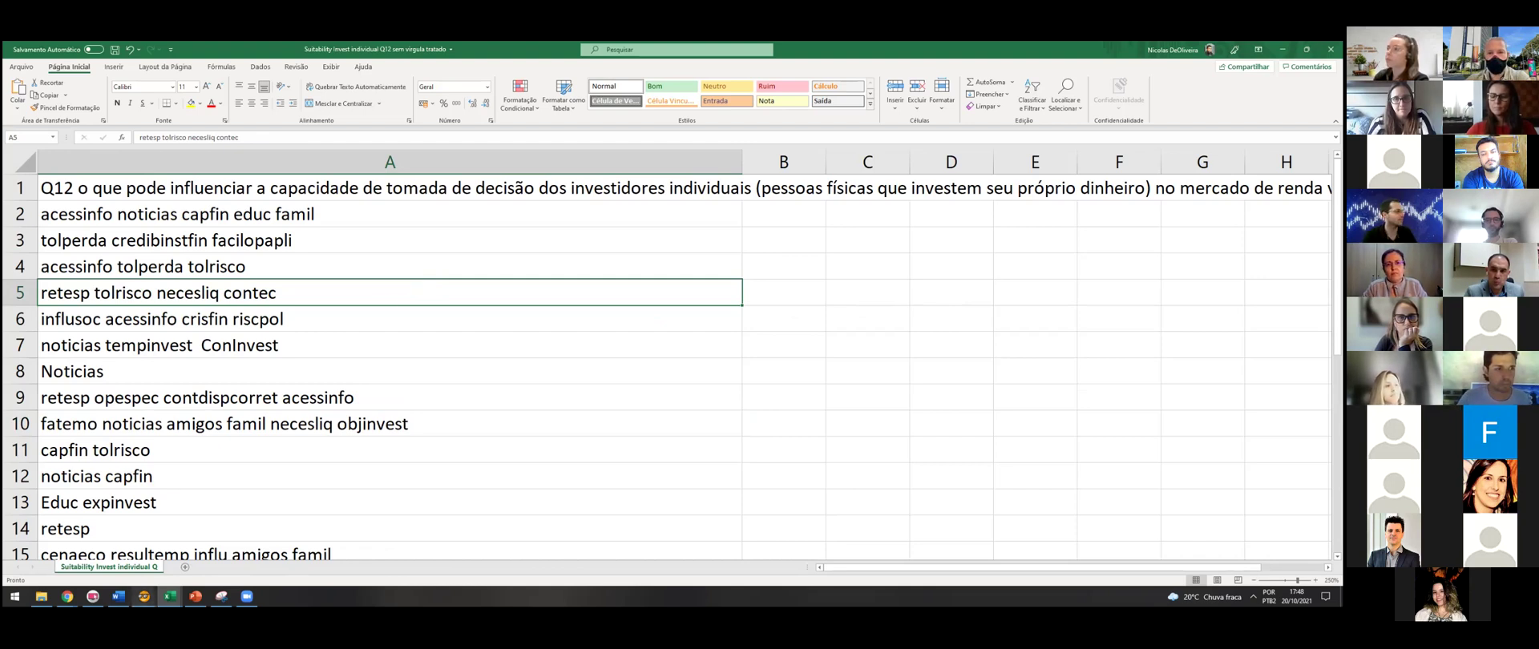
- Switch to the Word article and read the "Análise de dados" section on text mining and grouping terms into semantic categories
left_click(119, 597)
scroll(560, 459, "down", 15)
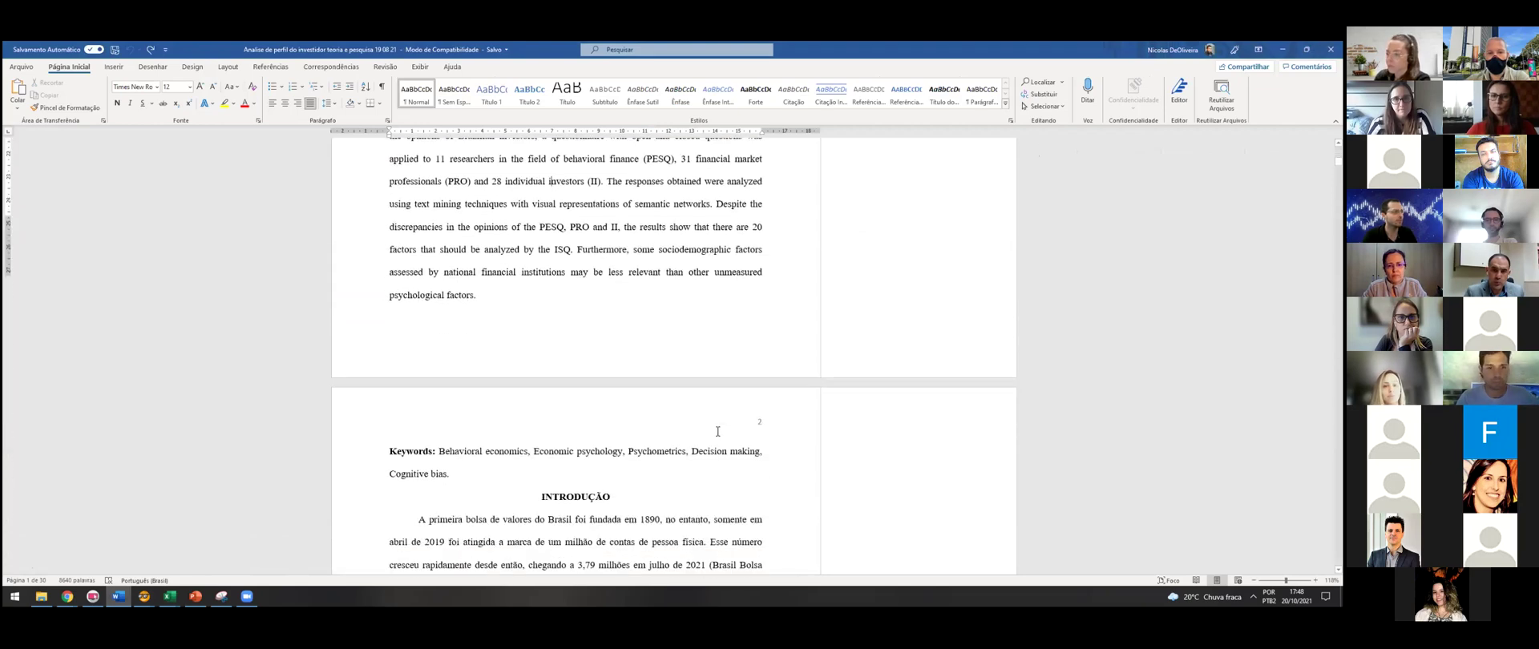
scroll(711, 423, "down", 18)
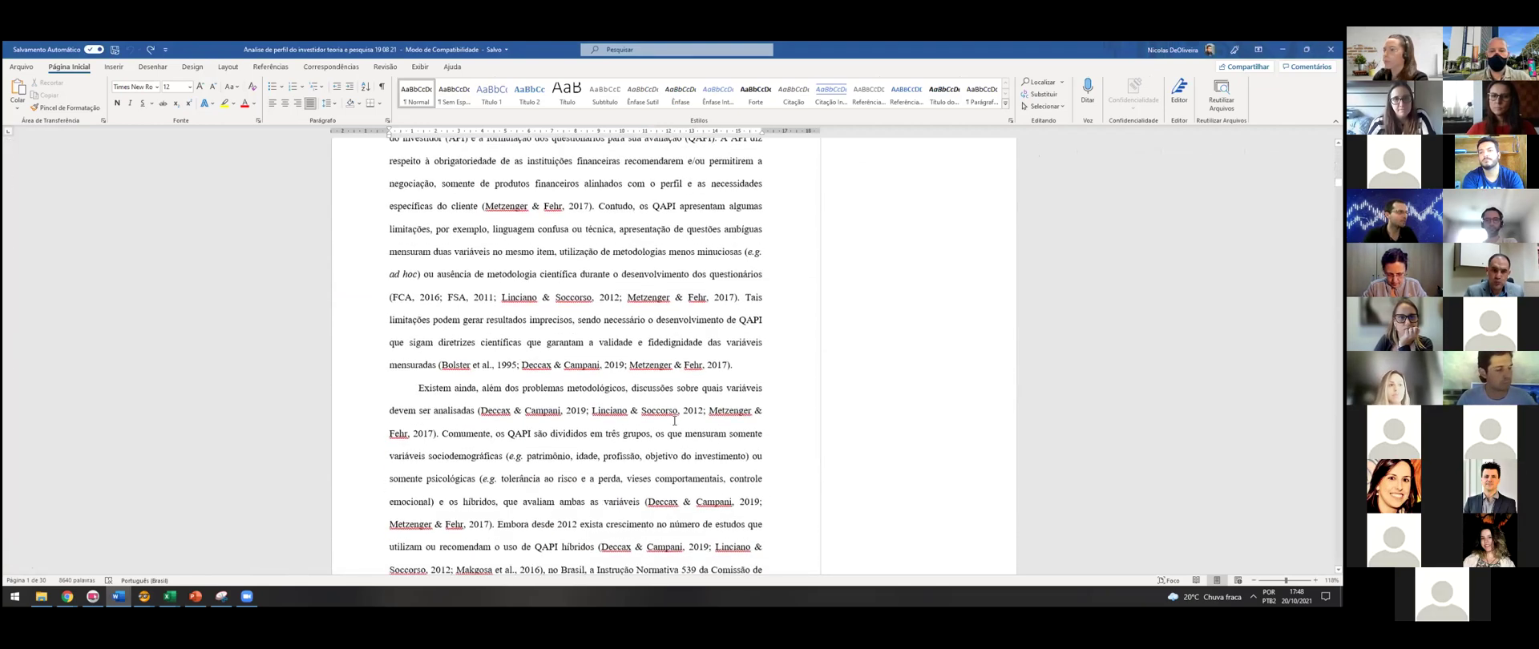
scroll(641, 427, "down", 18)
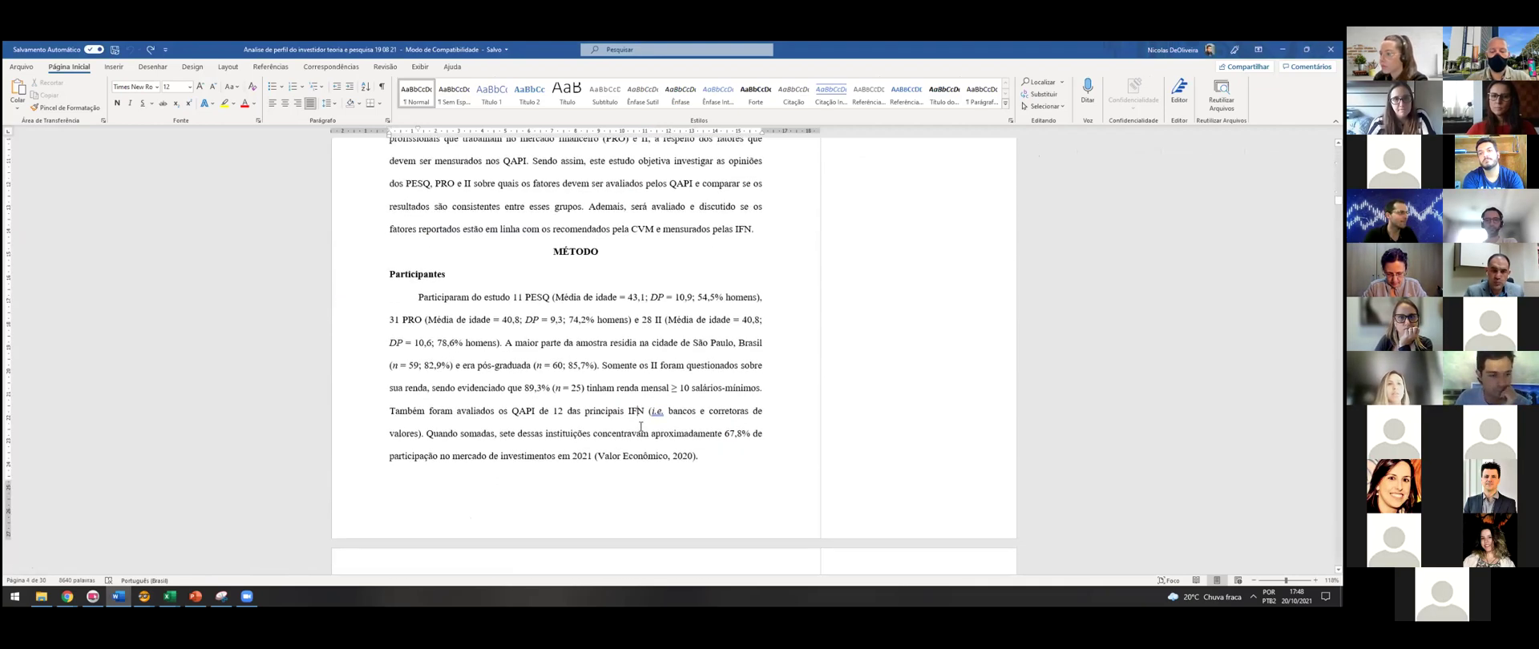
scroll(641, 426, "down", 18)
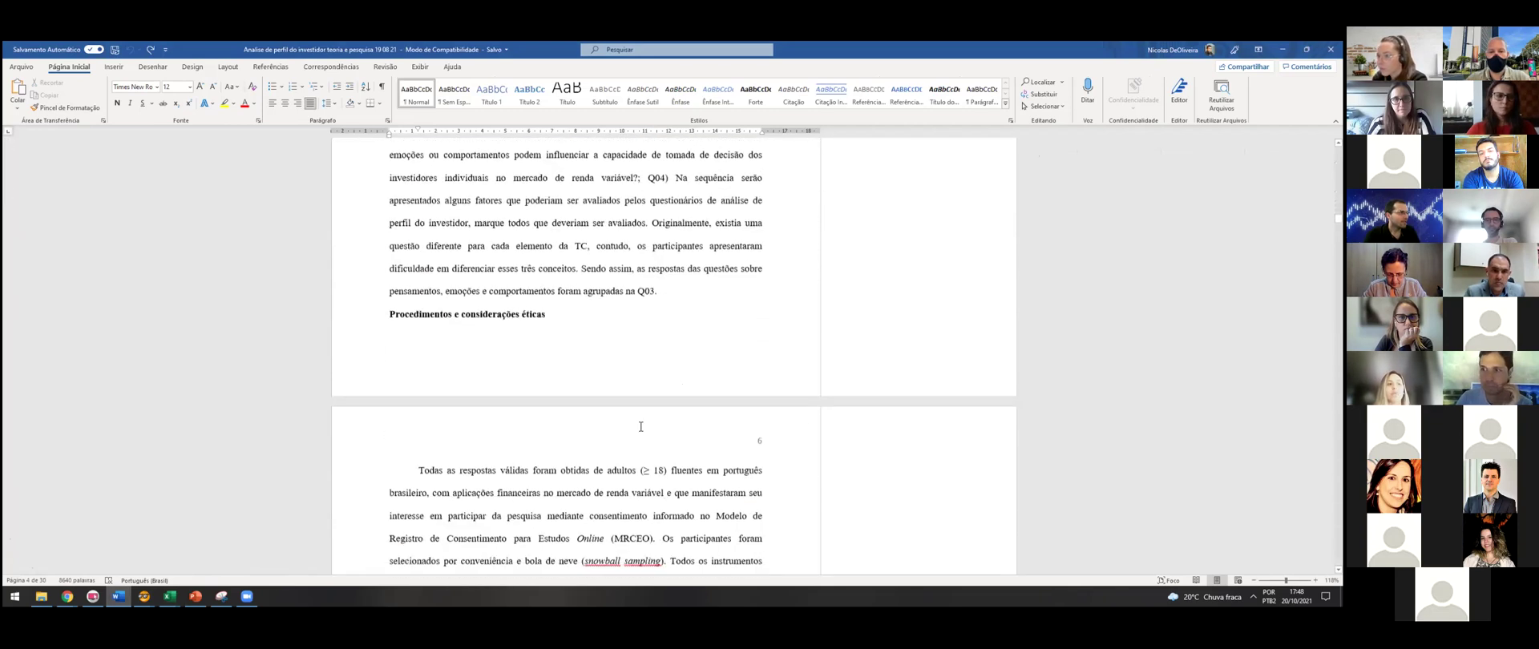
scroll(641, 427, "down", 12)
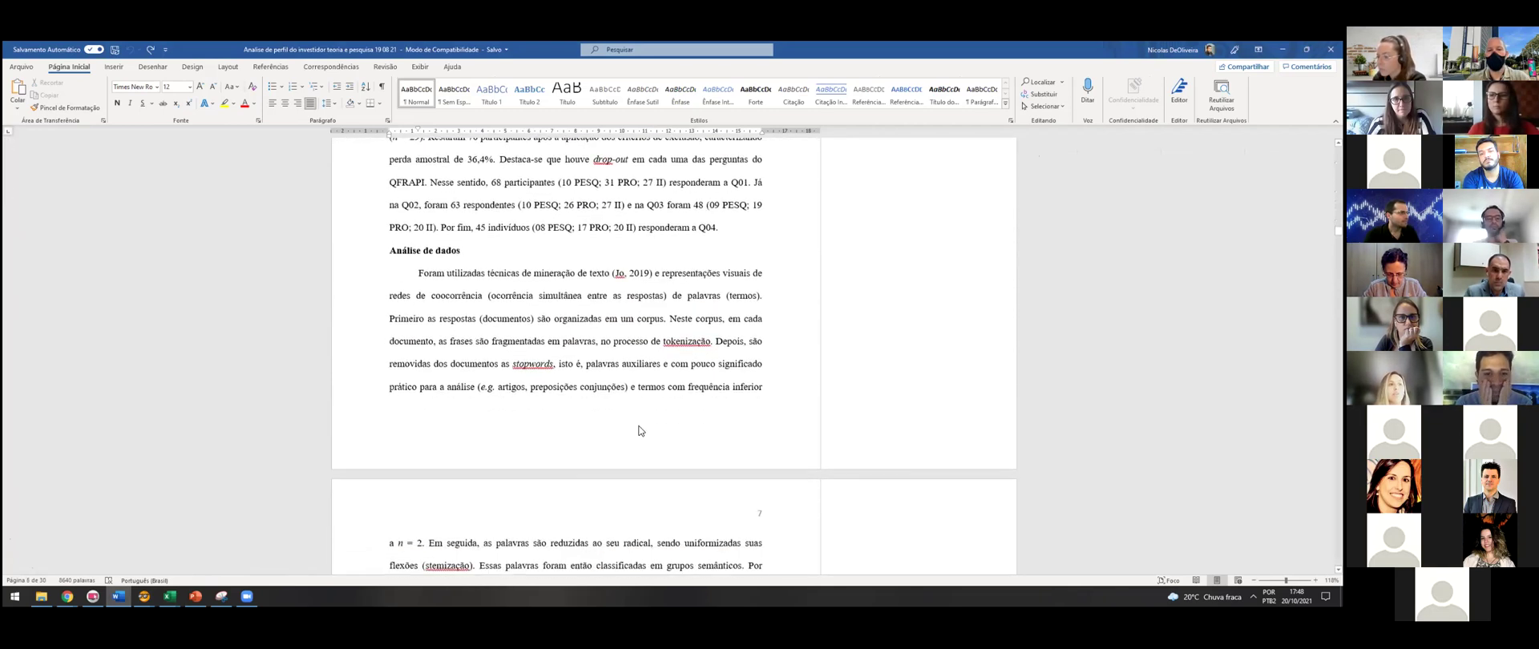
scroll(617, 357, "up", 3, "ctrl")
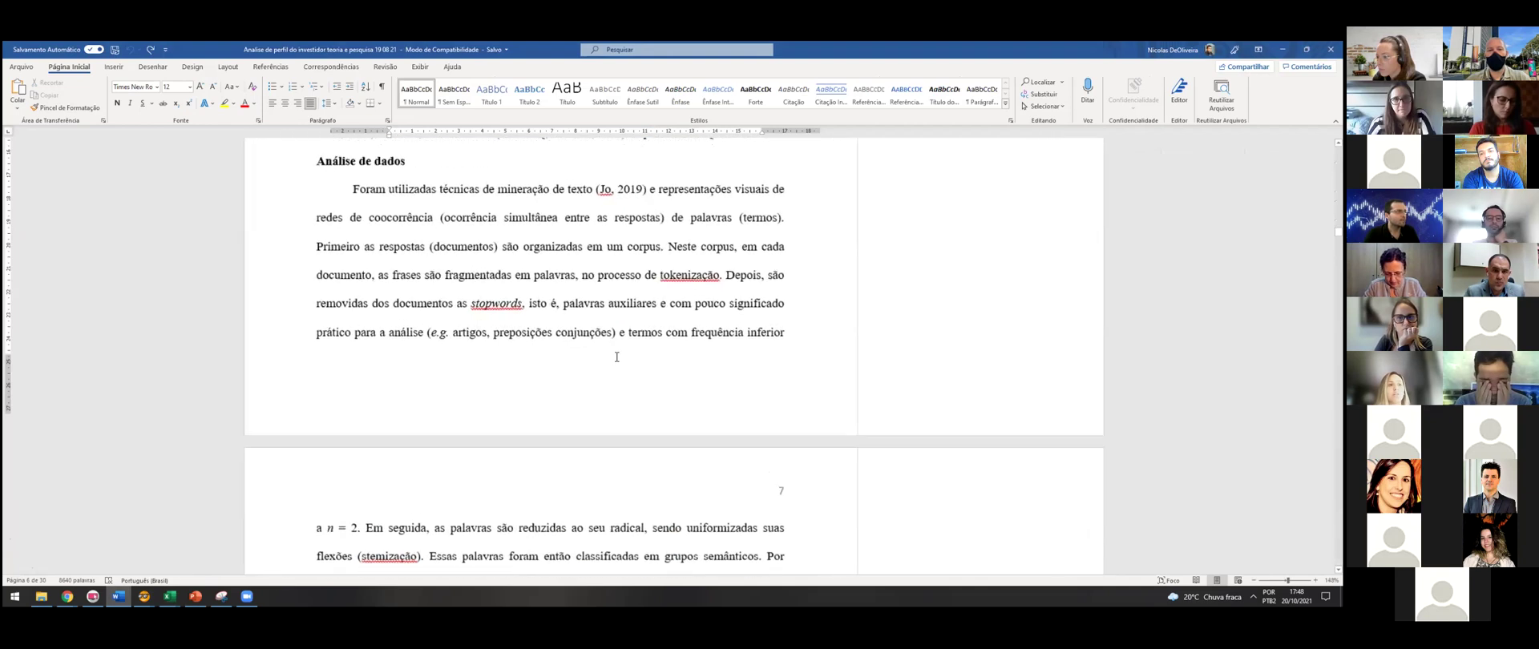
scroll(561, 360, "down", 3)
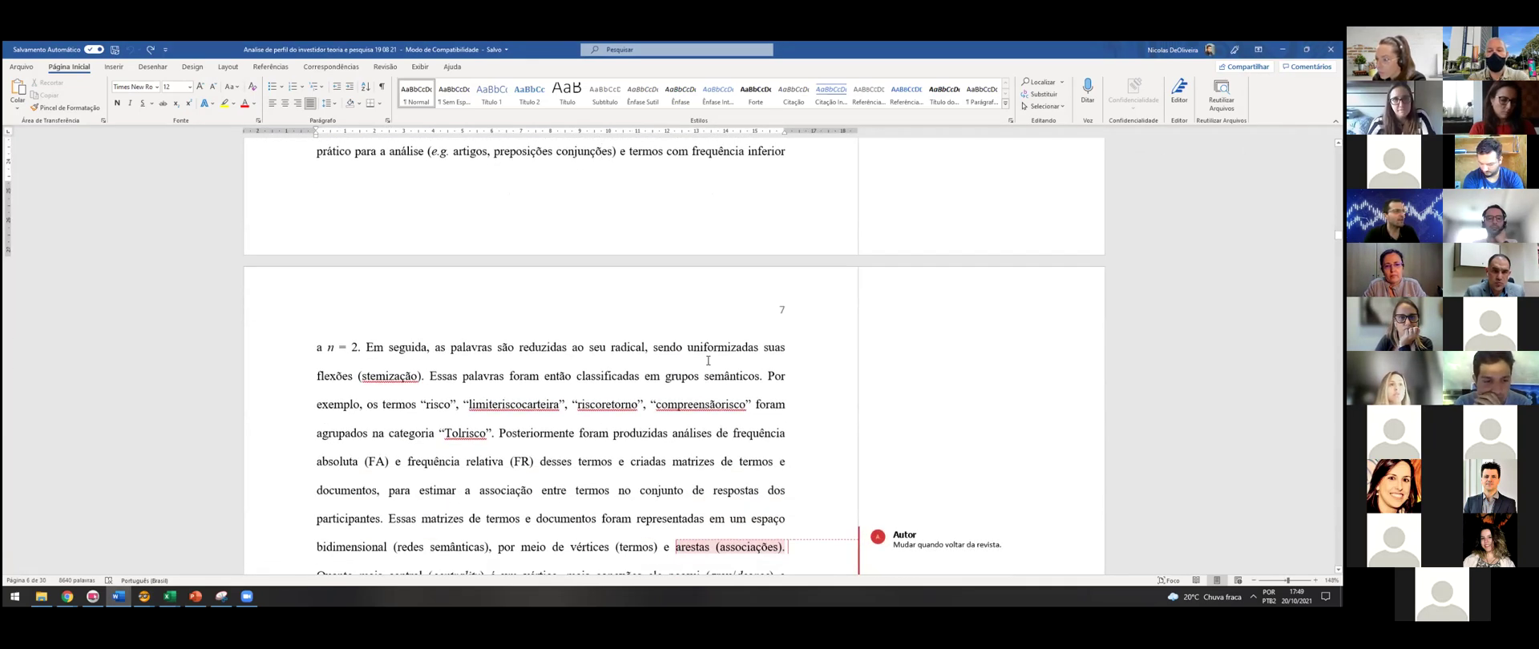
scroll(696, 352, "down", 1)
scroll(696, 352, "down", 2)
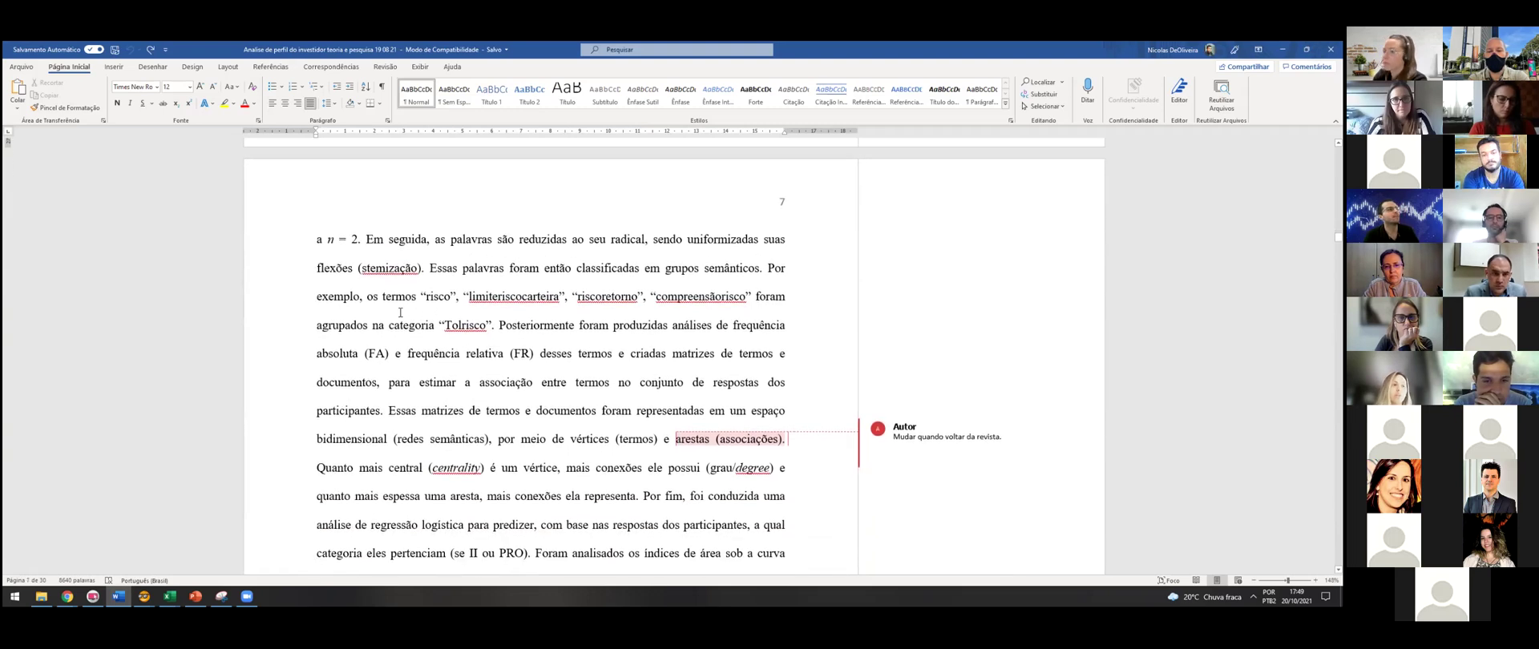
- Point out the terms "limiteriscocarteira", "riscoretorno" and "compreensãorisco", and highlight the phrase about grouping them under "Tolrisco"
double_click(513, 295)
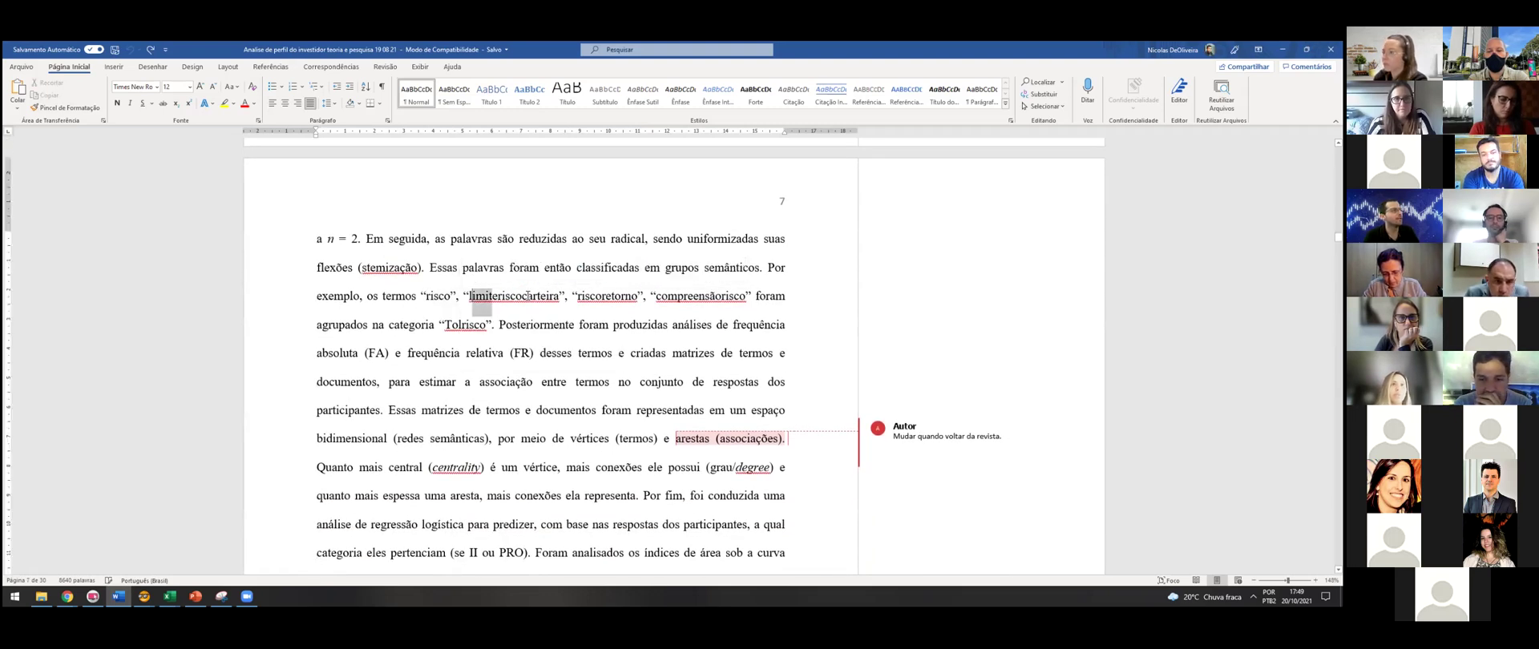
double_click(590, 297)
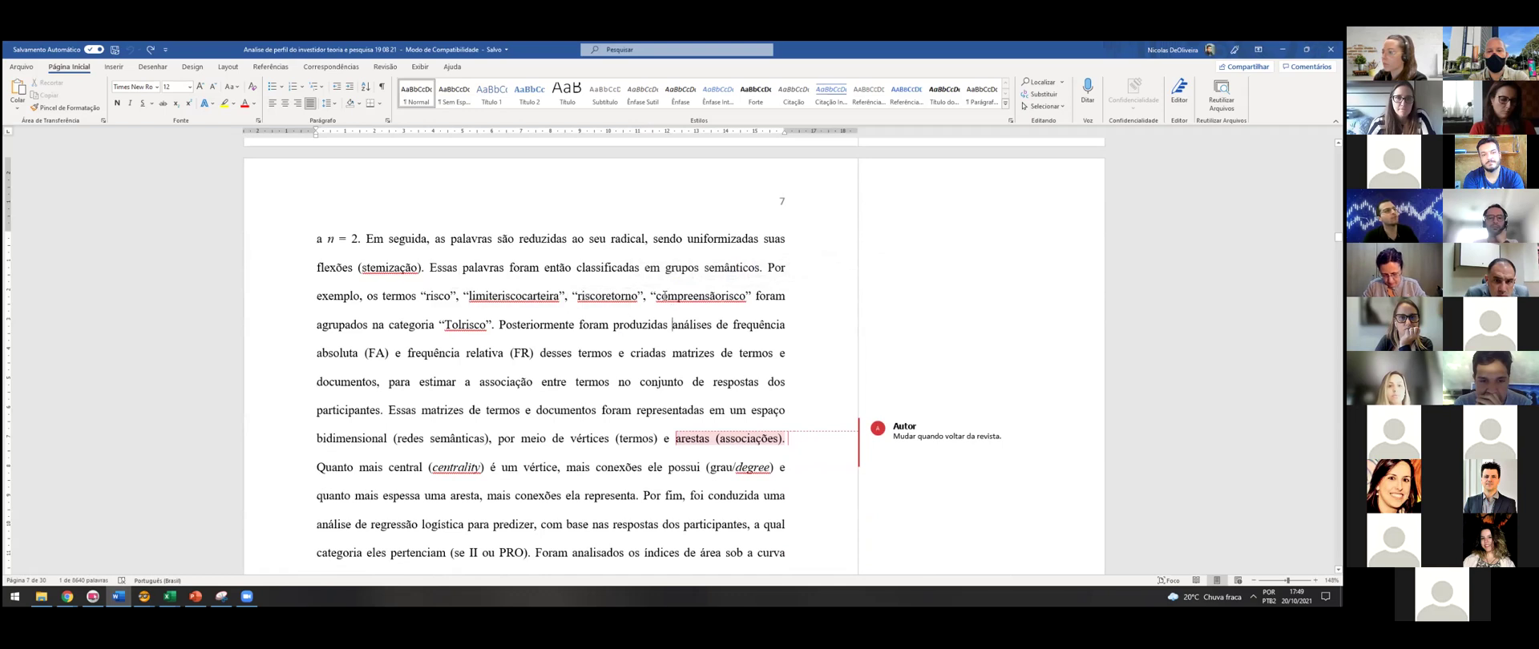
double_click(696, 297)
left_click_drag(755, 296, 496, 324)
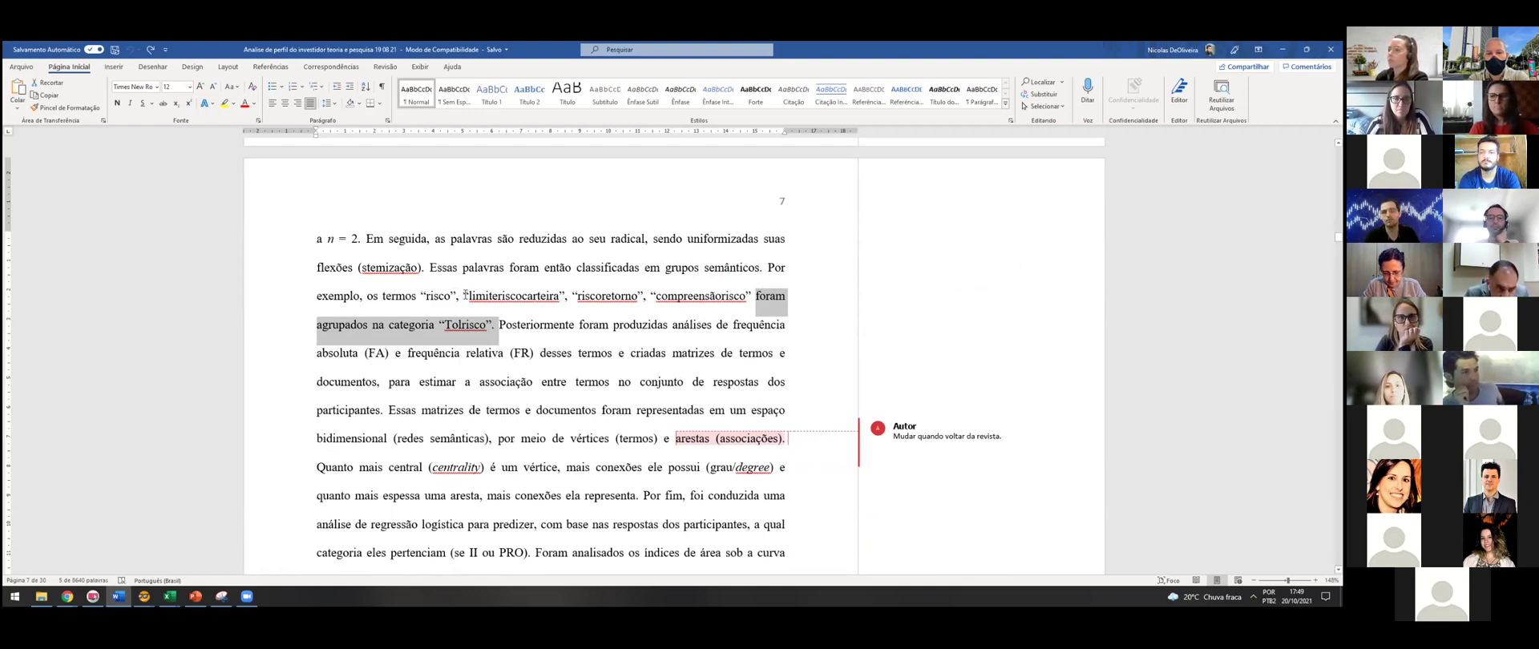
right_click(614, 297)
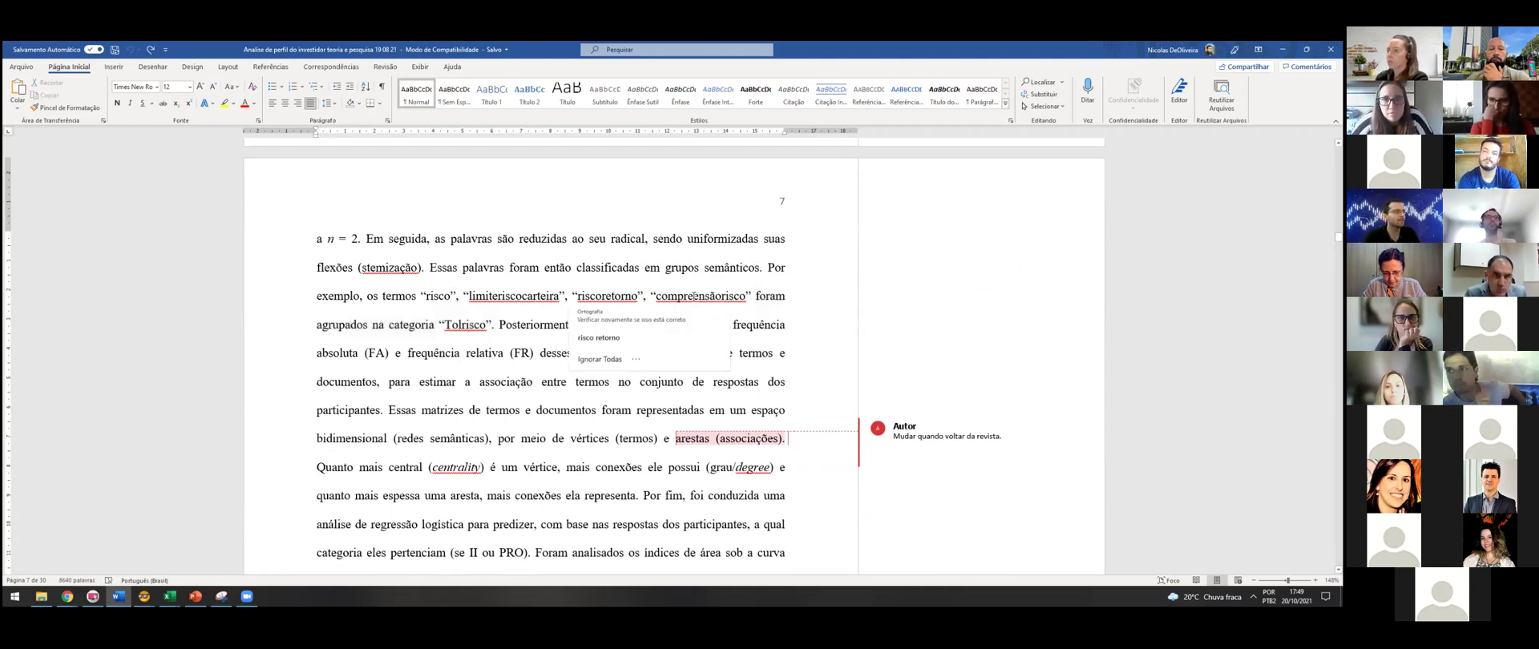
- Return to the coded answers in Excel, and switch to the untitled workflow window in Orange
scroll(658, 321, "up", 1)
key("alt+Tab")
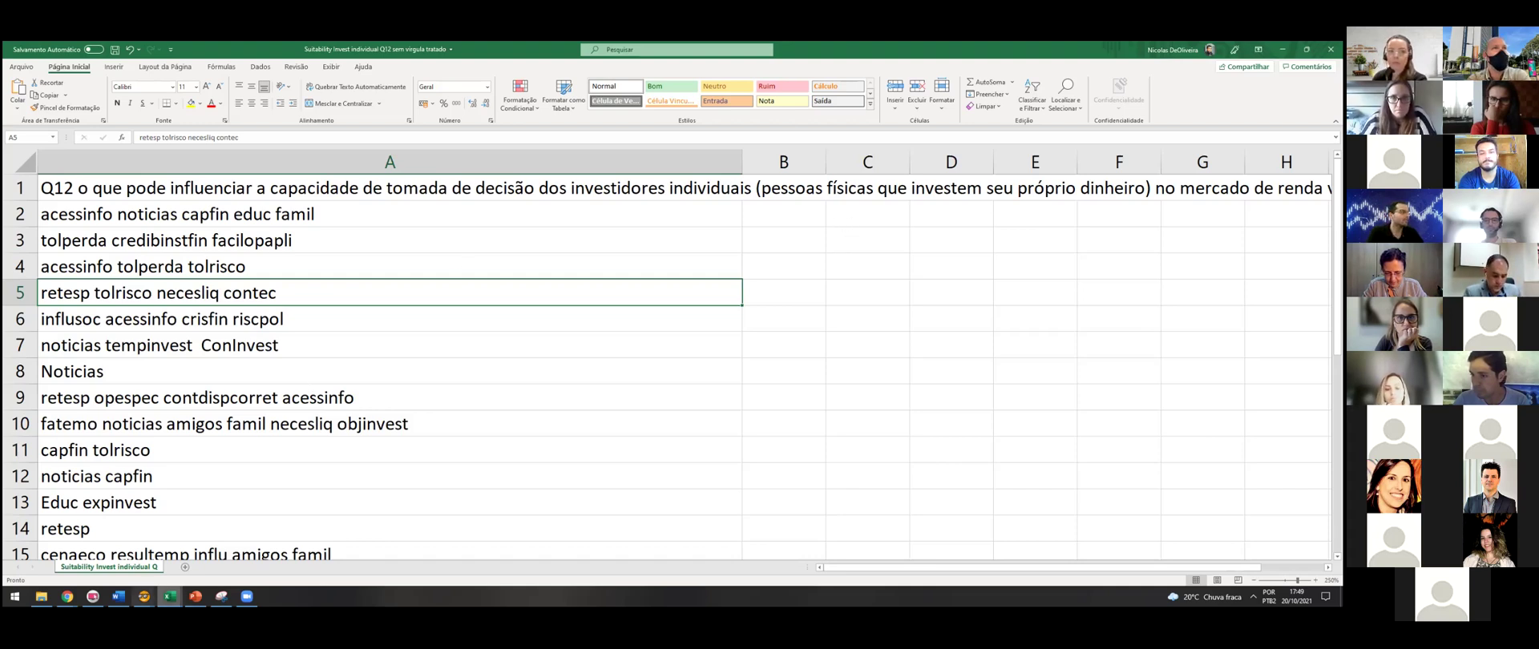
left_click(144, 596)
left_click(168, 561)
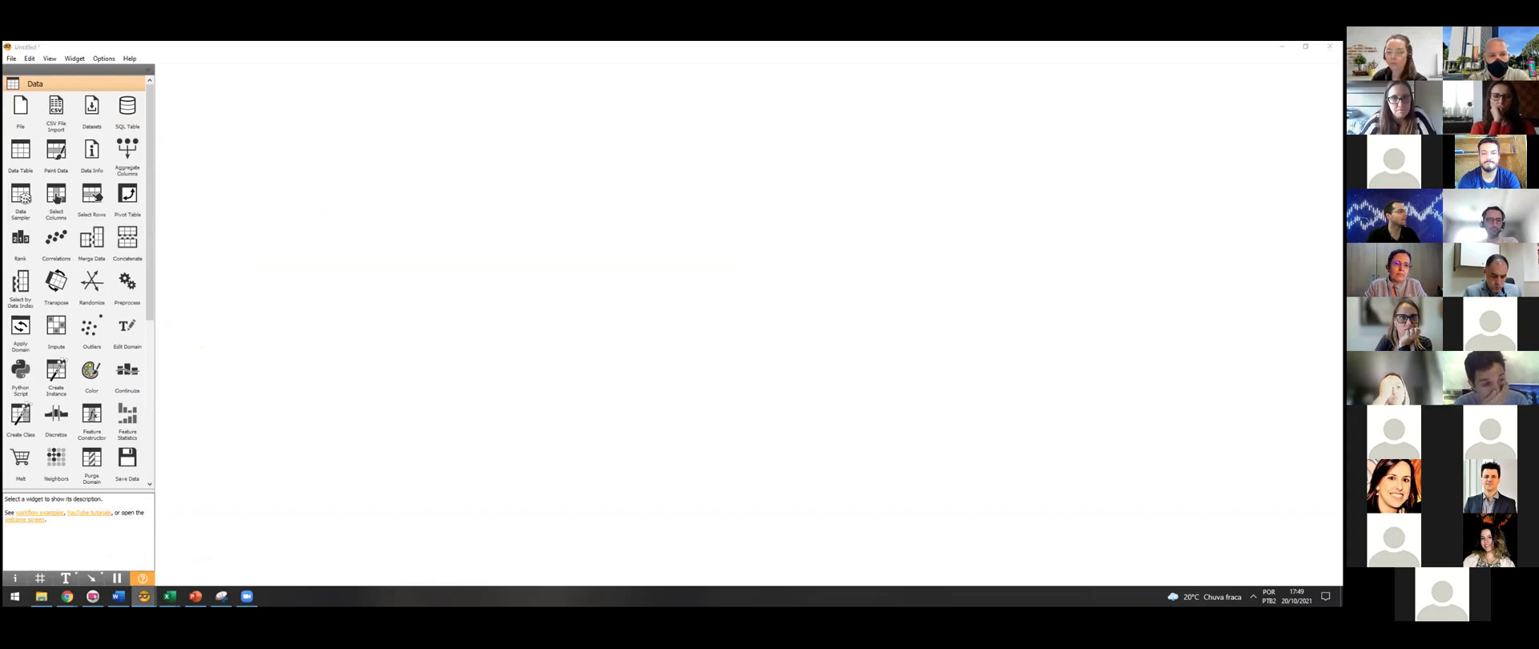
left_click(189, 553)
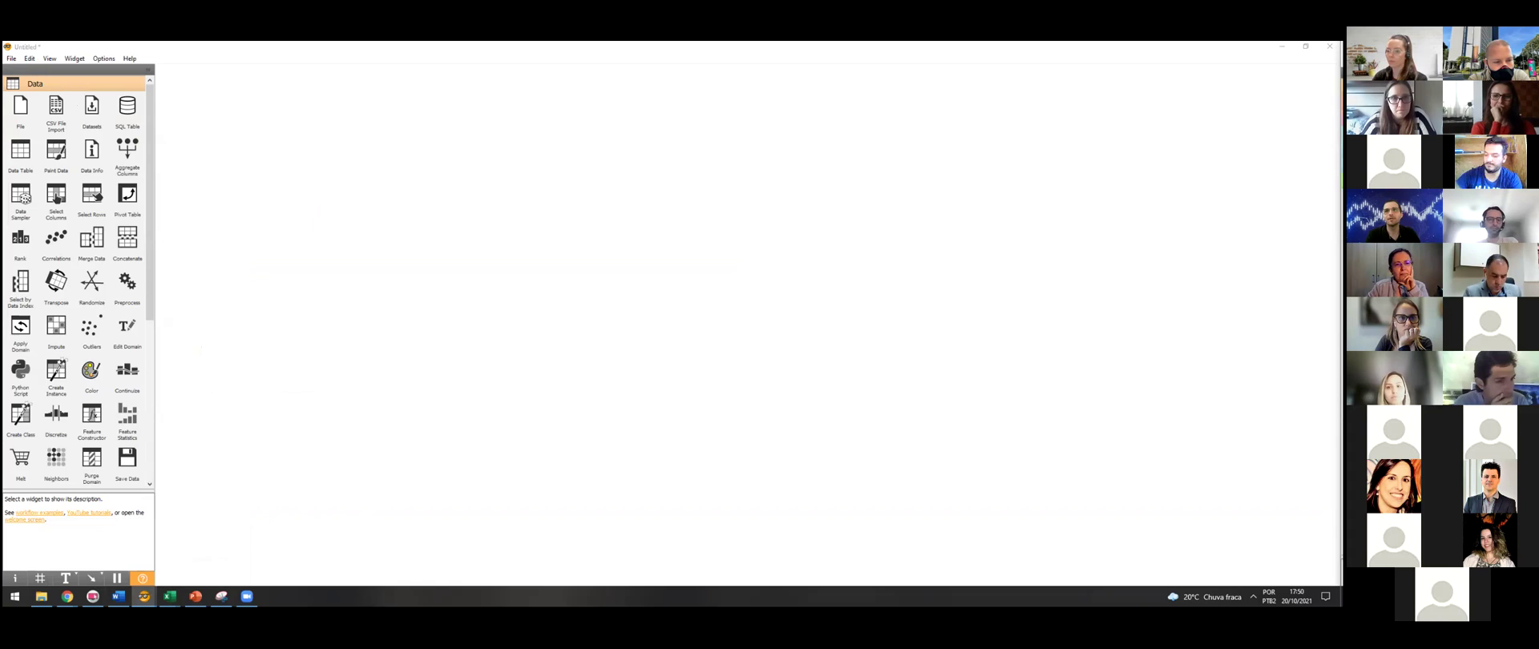
left_click(840, 184)
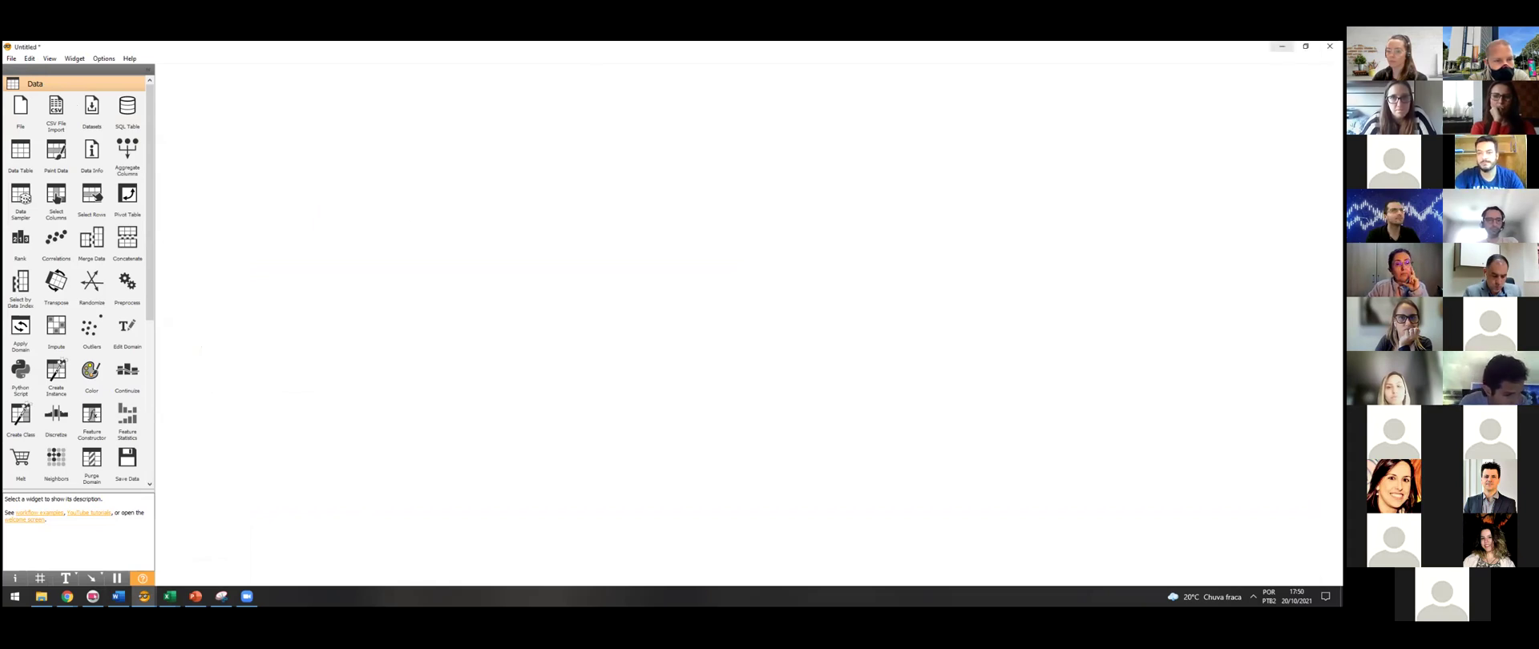
key("alt+Tab")
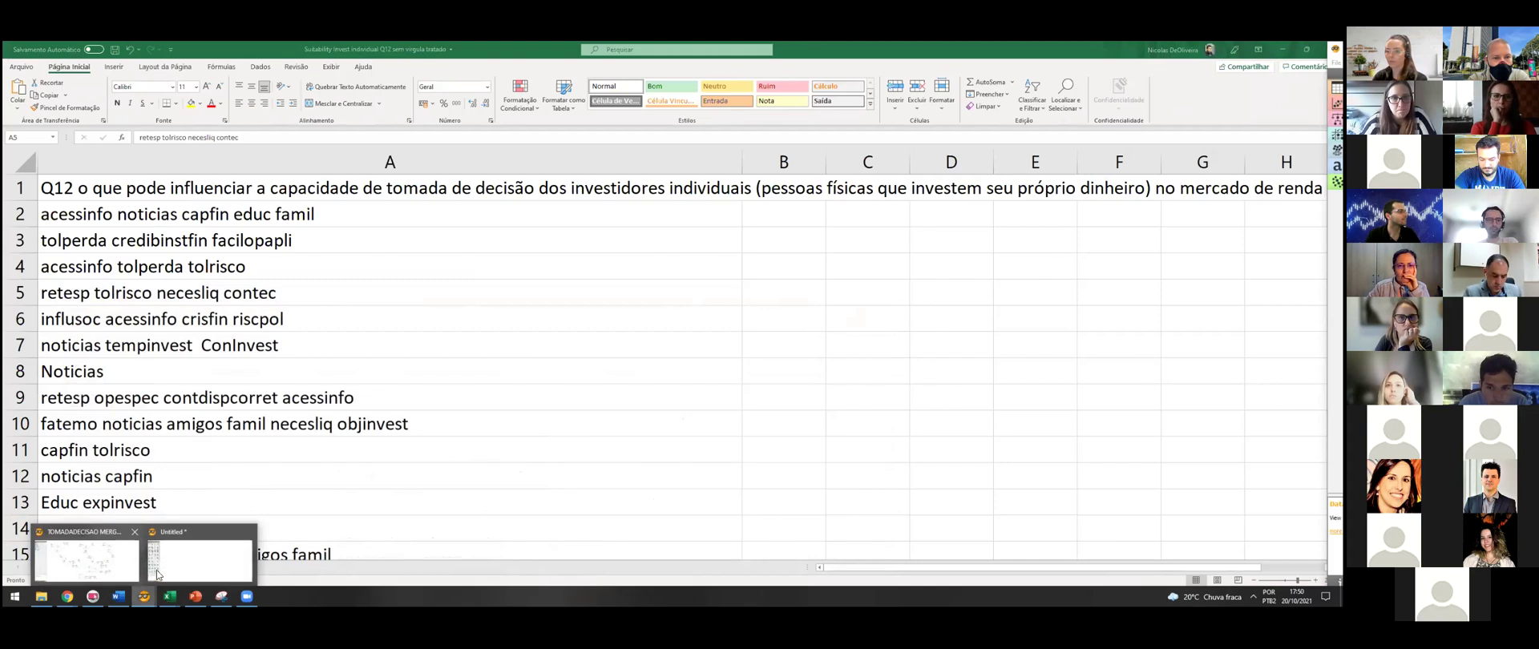
left_click(178, 560)
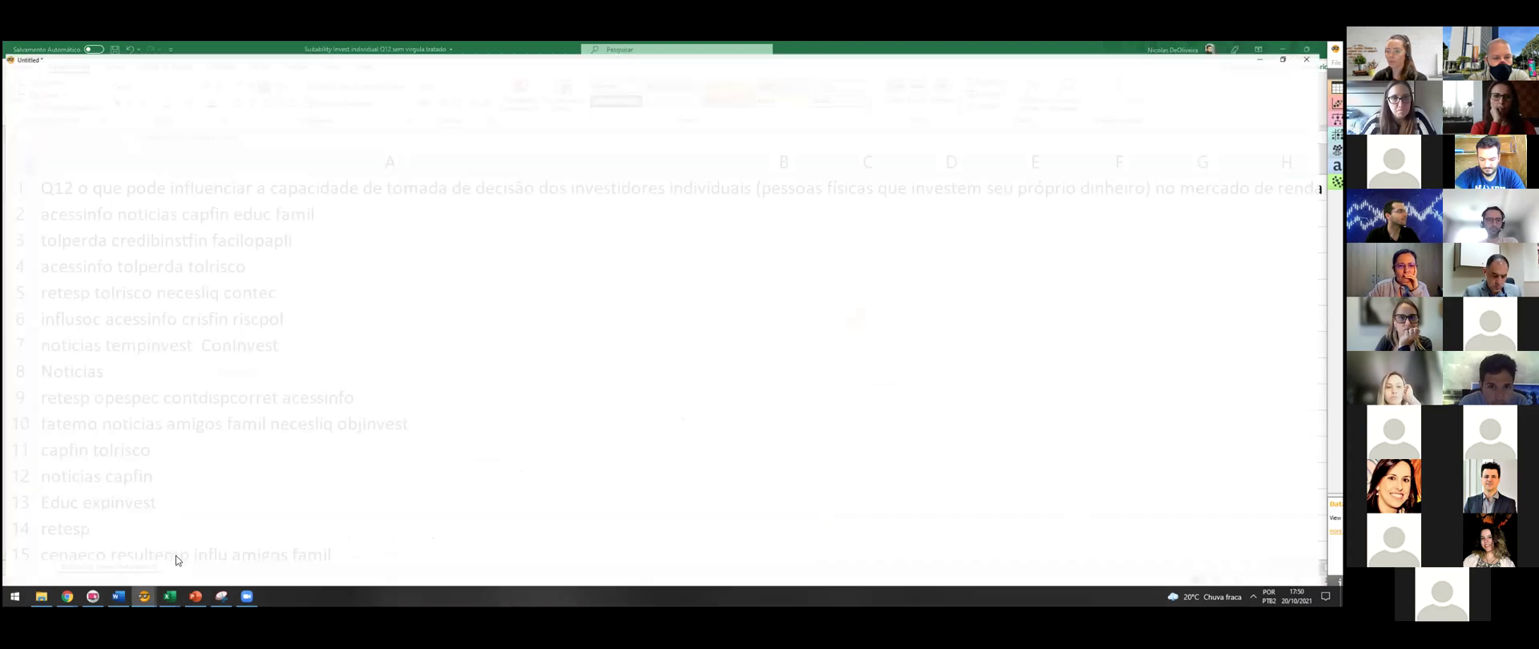
- Close the modified untitled Orange workflow and discard its unsaved changes
mouse_move(145, 596)
left_click(250, 531)
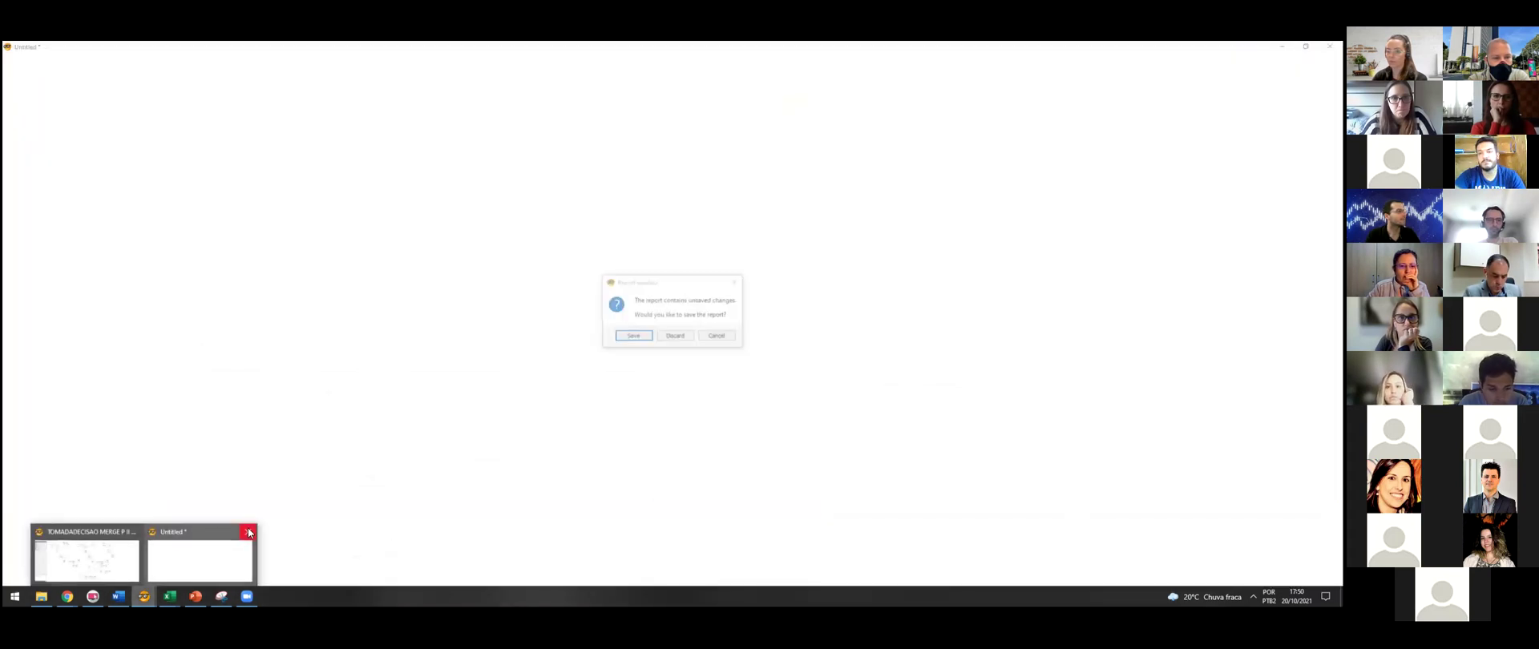
left_click(677, 338)
left_click(684, 343)
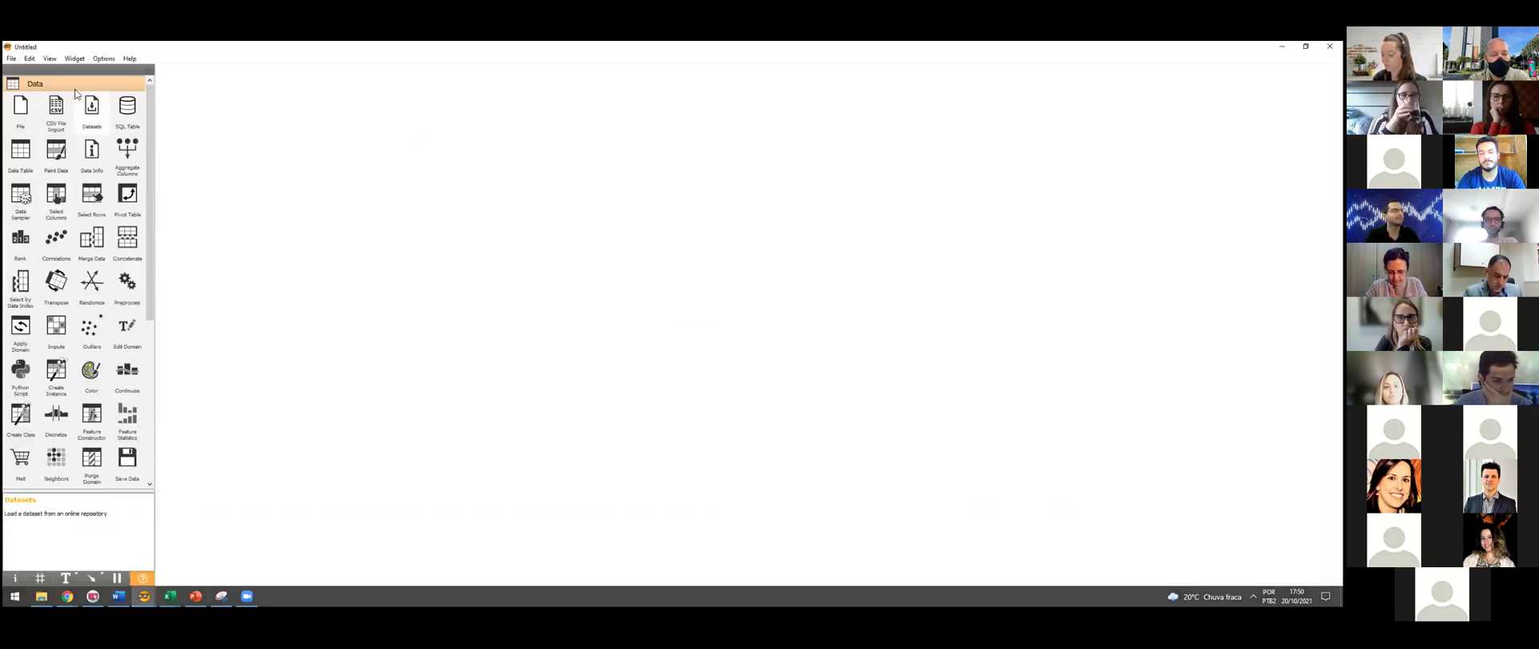
- Collapse the open widget categories and look through the Data, Visualize, Model and Evaluate widgets
left_click(124, 84)
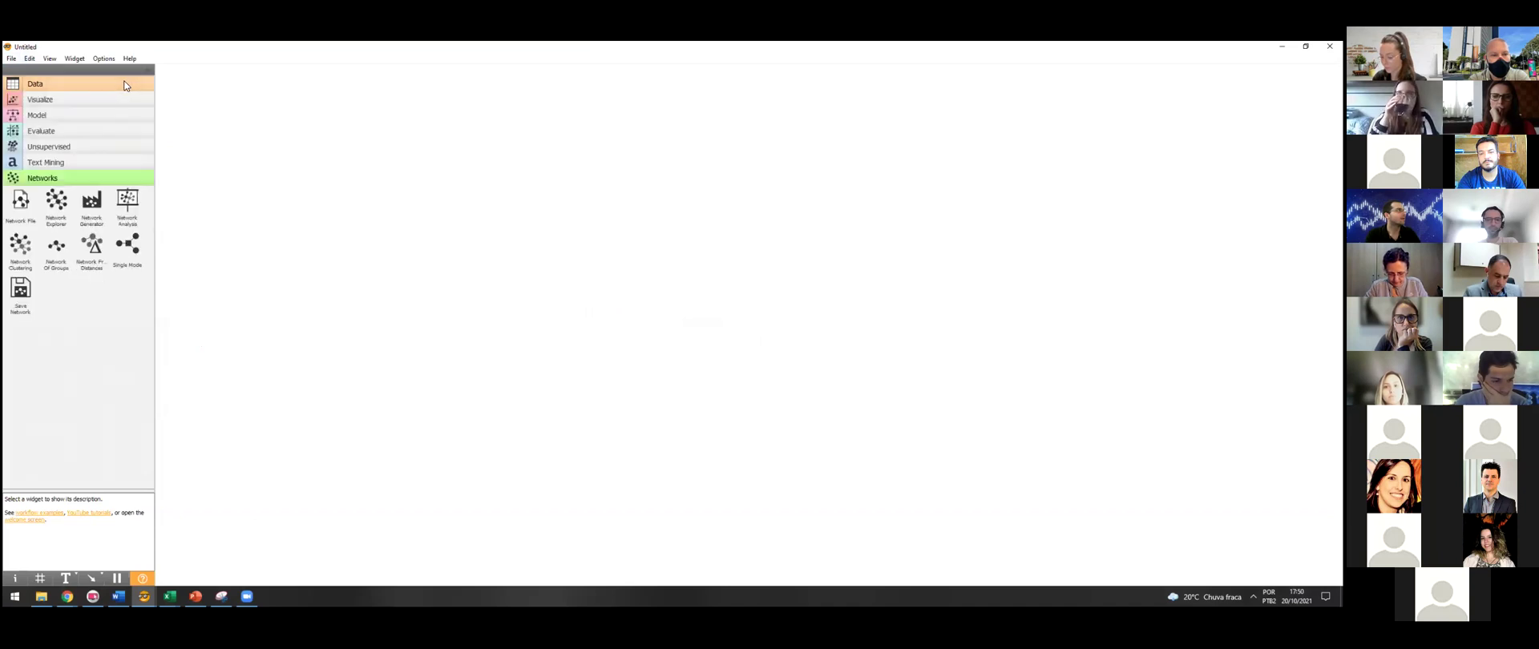
left_click(75, 177)
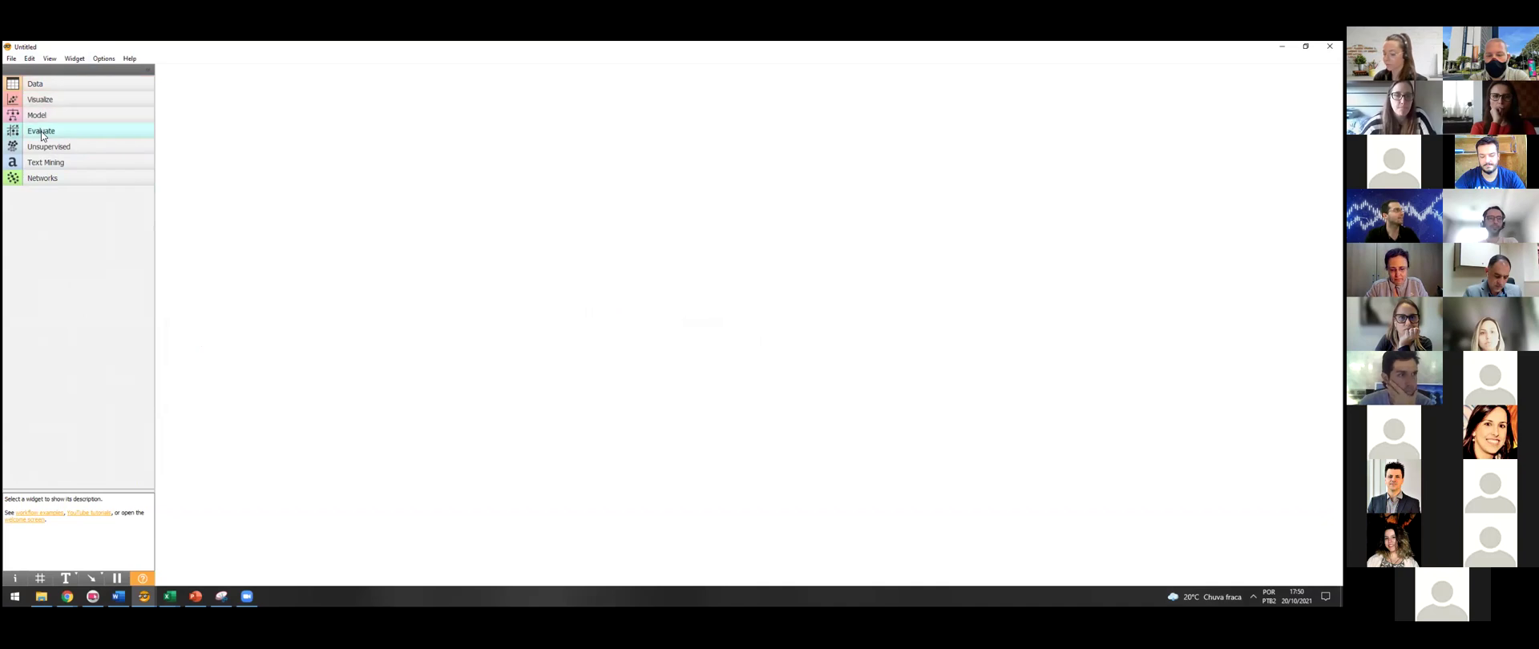
left_click(48, 85)
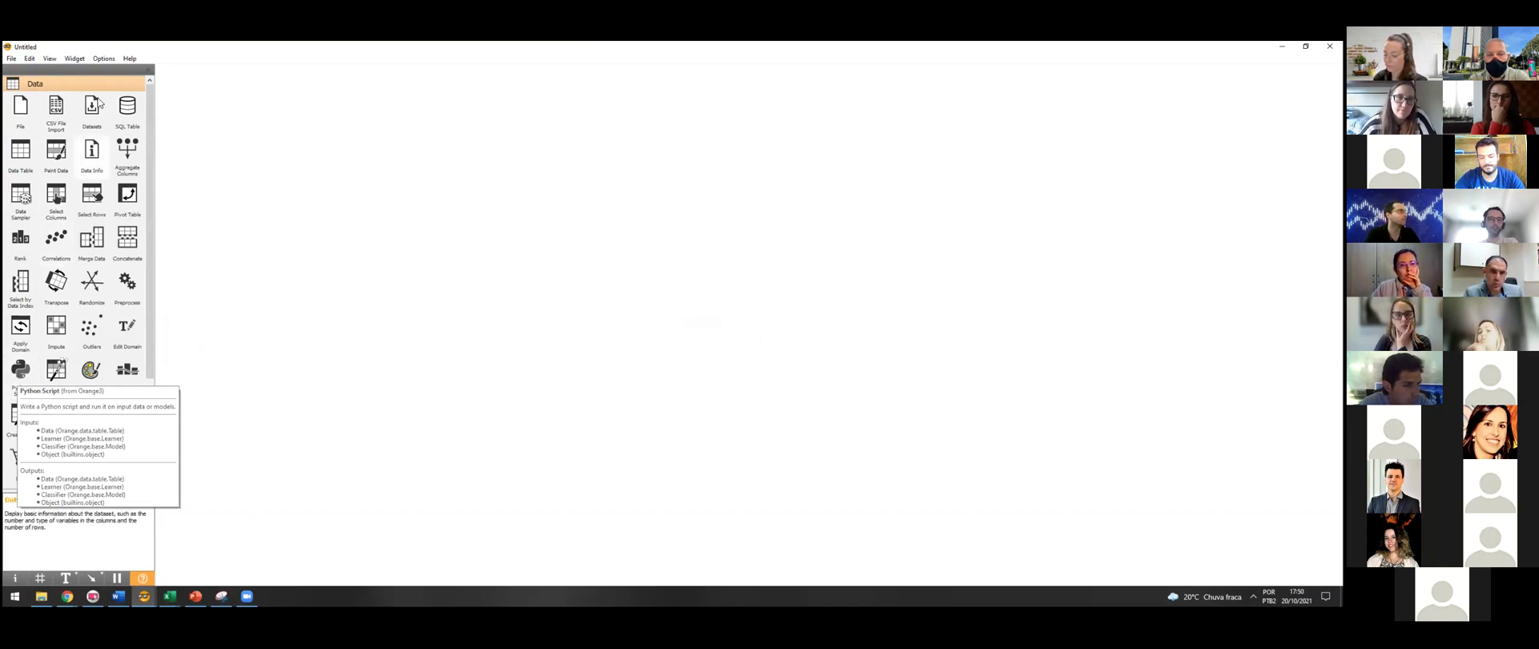
left_click(44, 84)
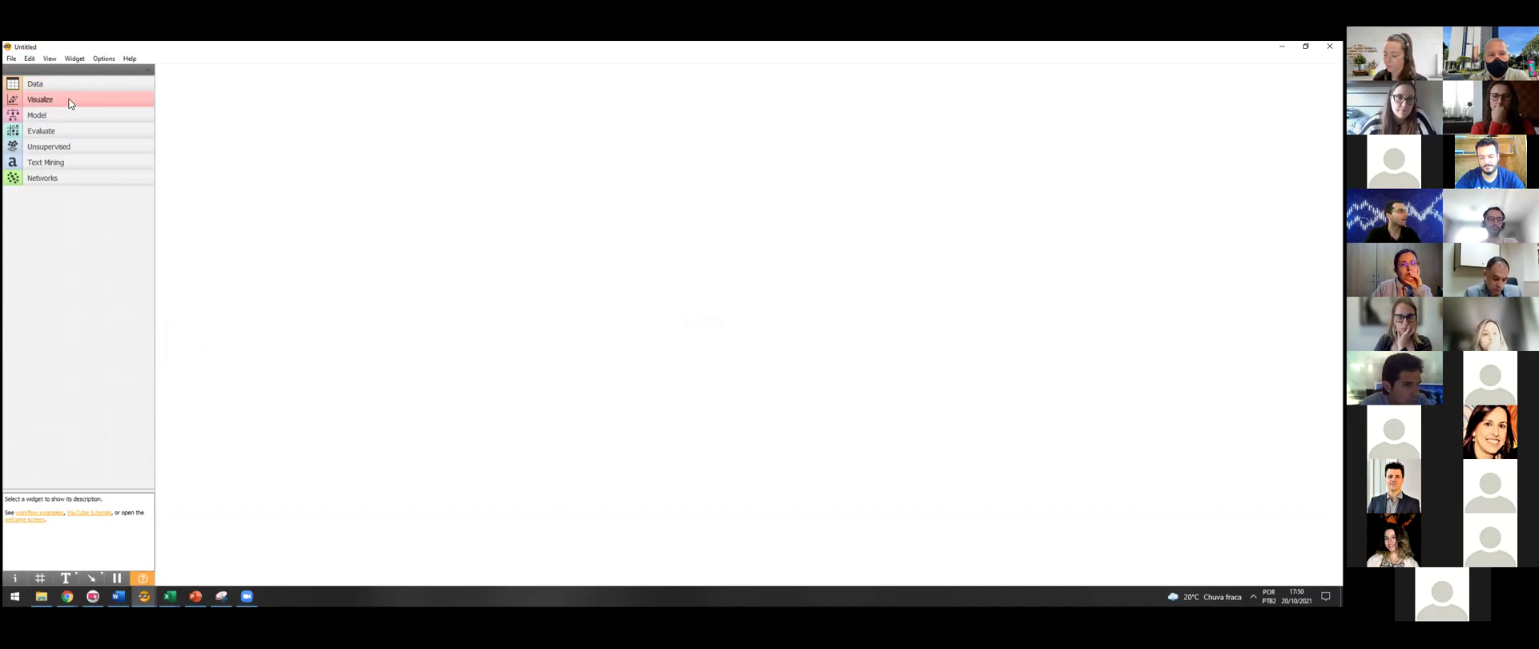
left_click(71, 104)
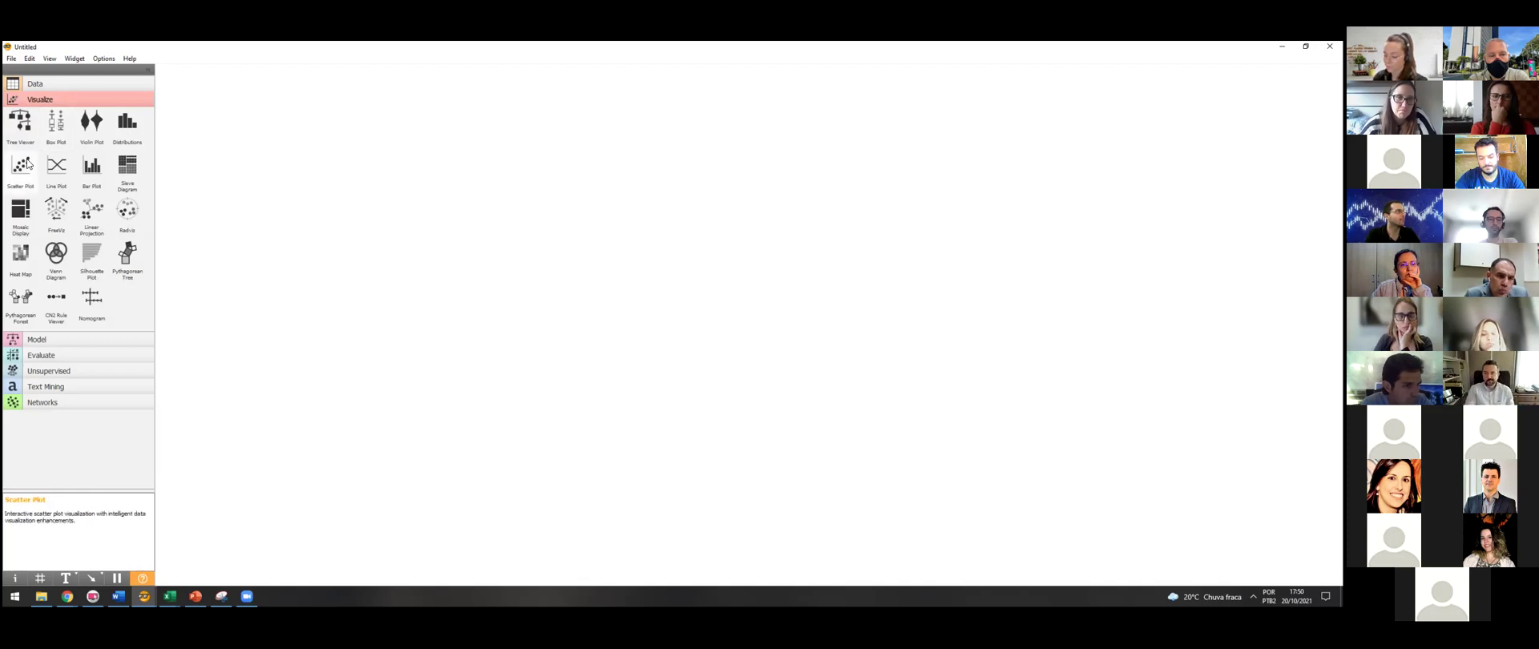
left_click(72, 99)
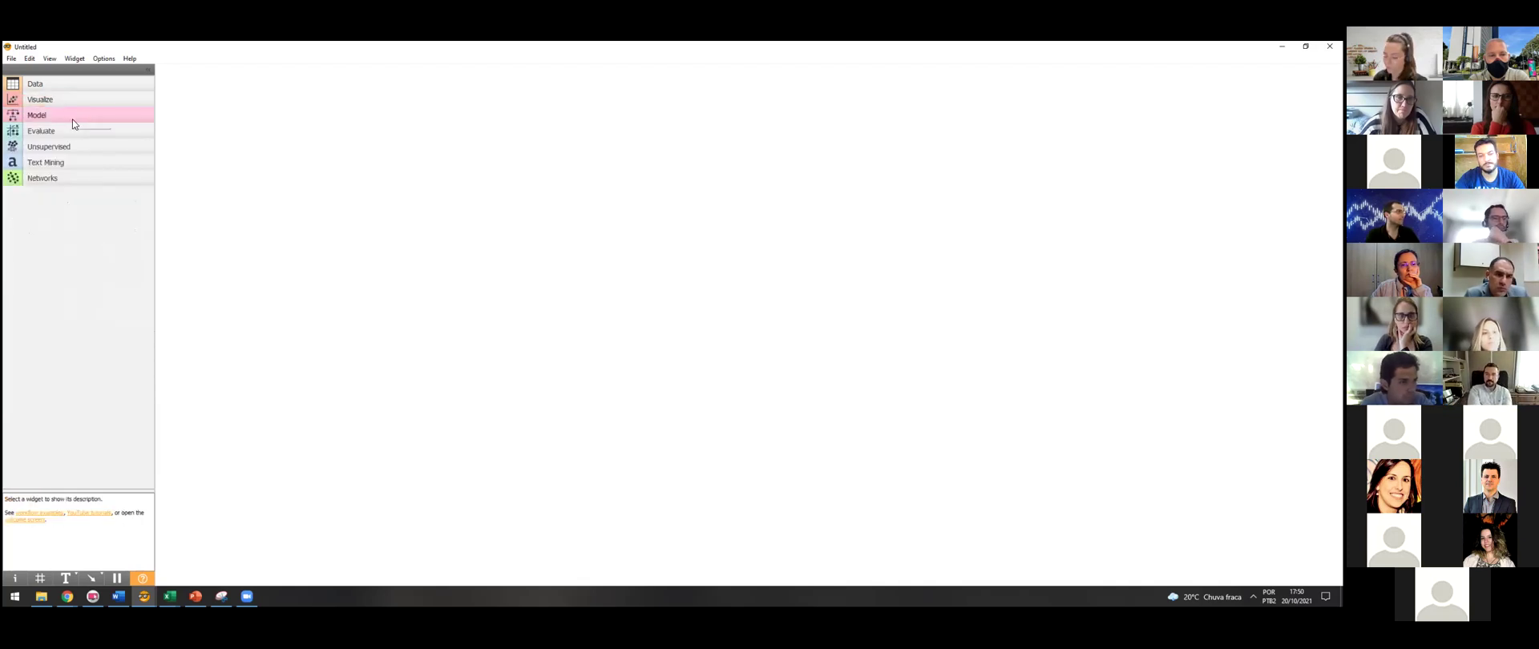
left_click(73, 120)
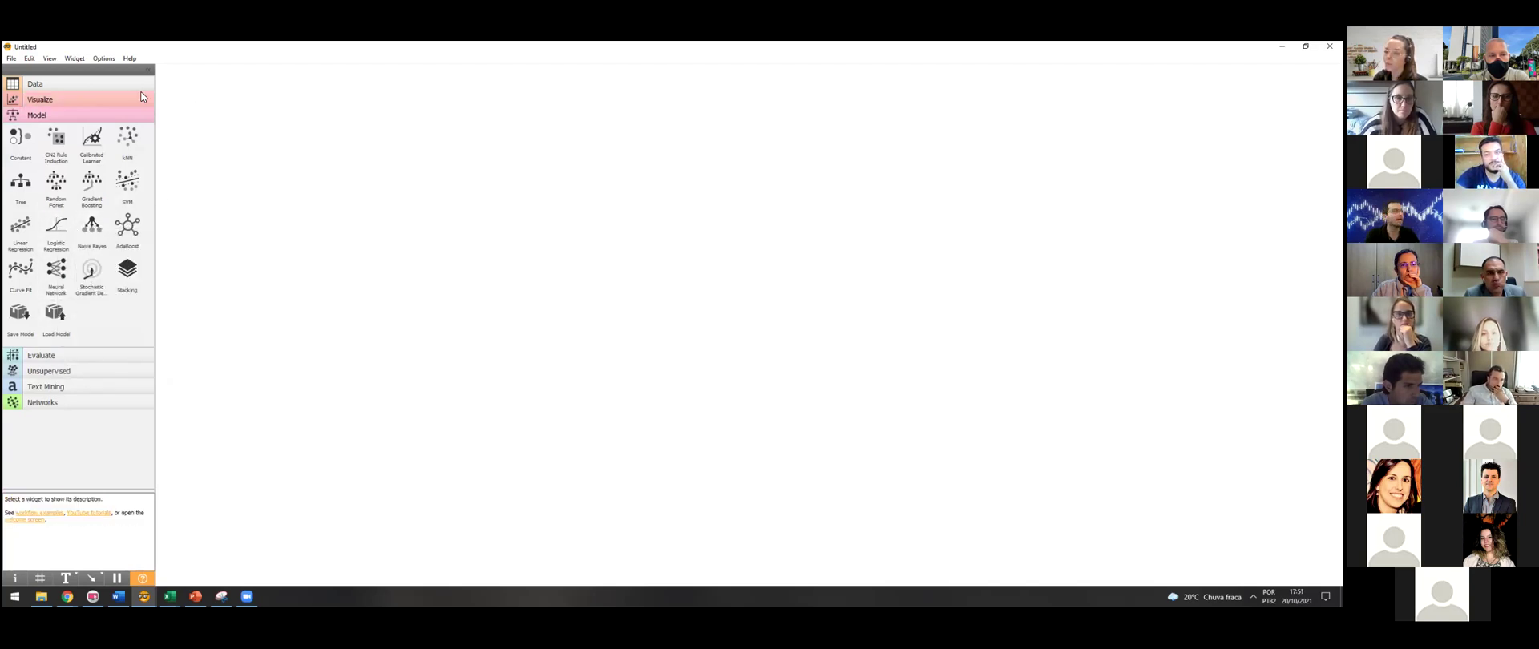
left_click(122, 115)
left_click(122, 131)
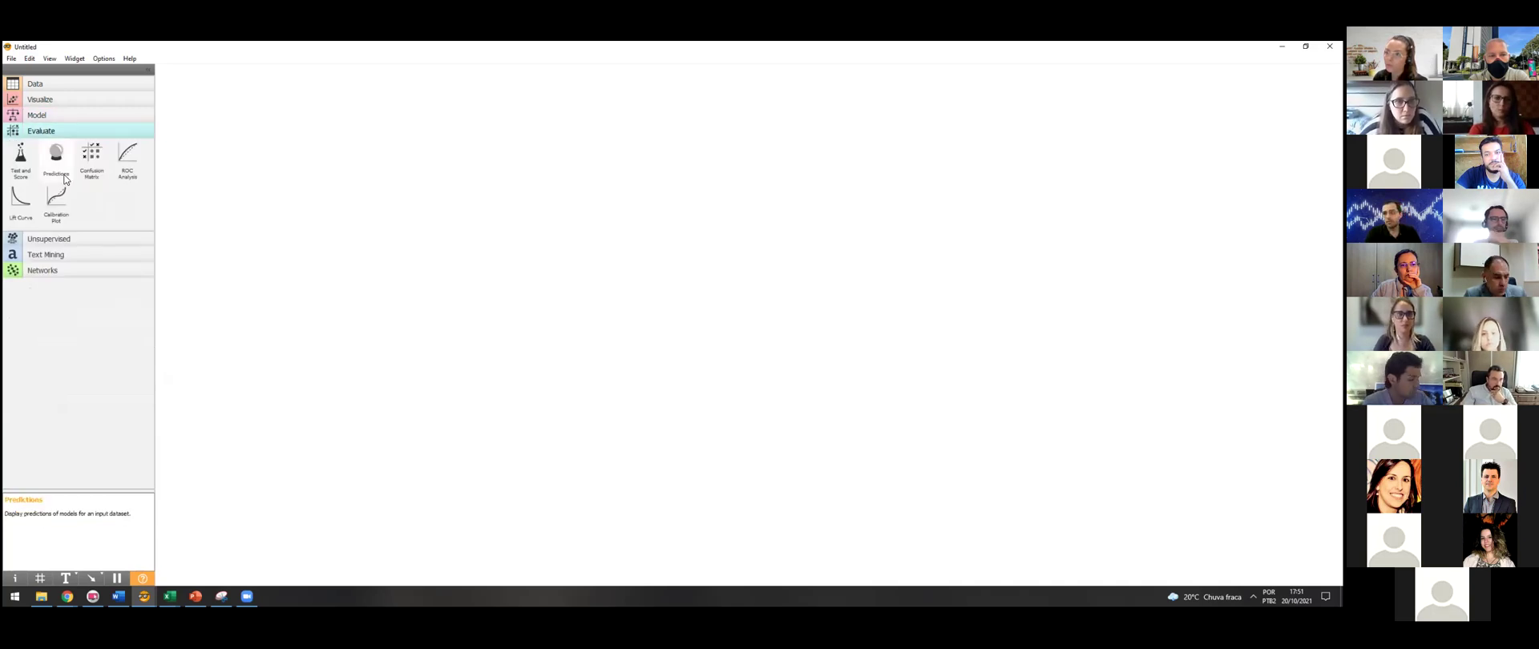
left_click(122, 133)
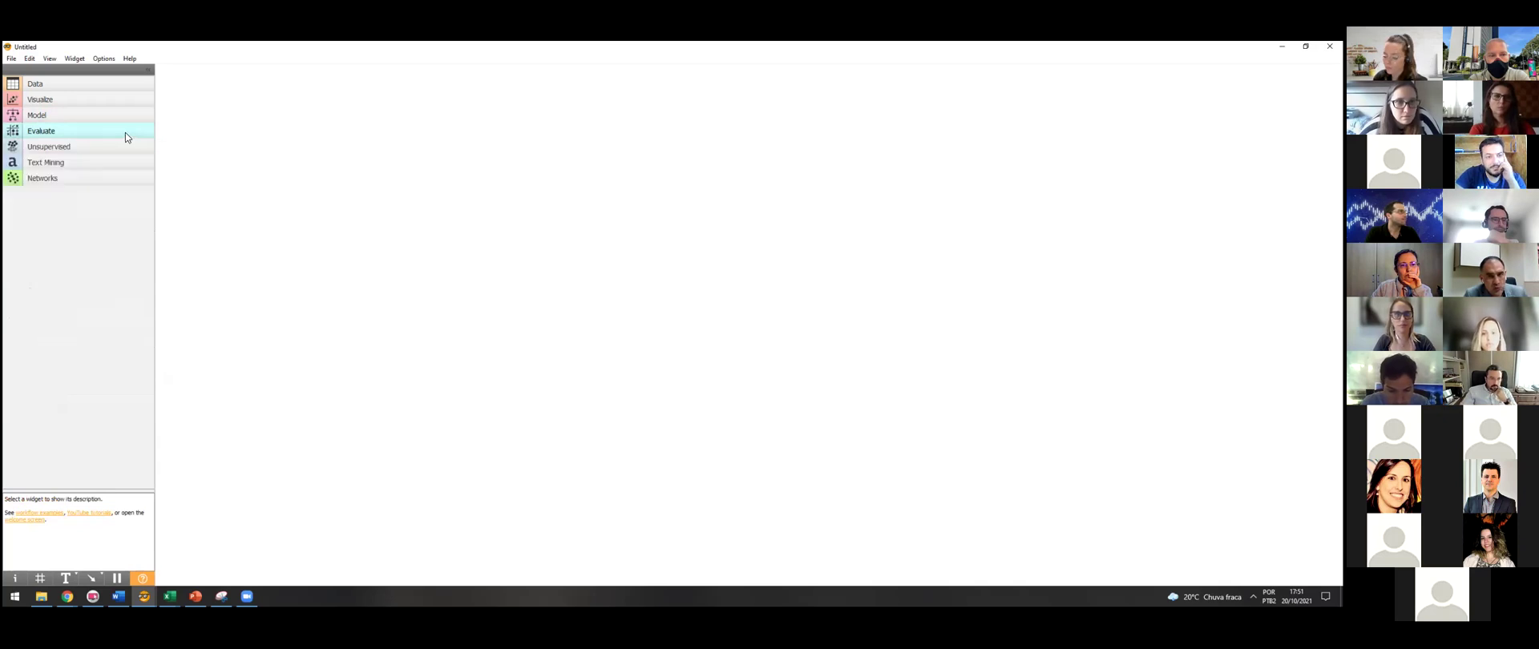
- Expand the Text Mining widgets and place a Corpus widget near the upper-left corner of the empty canvas
left_click(103, 164)
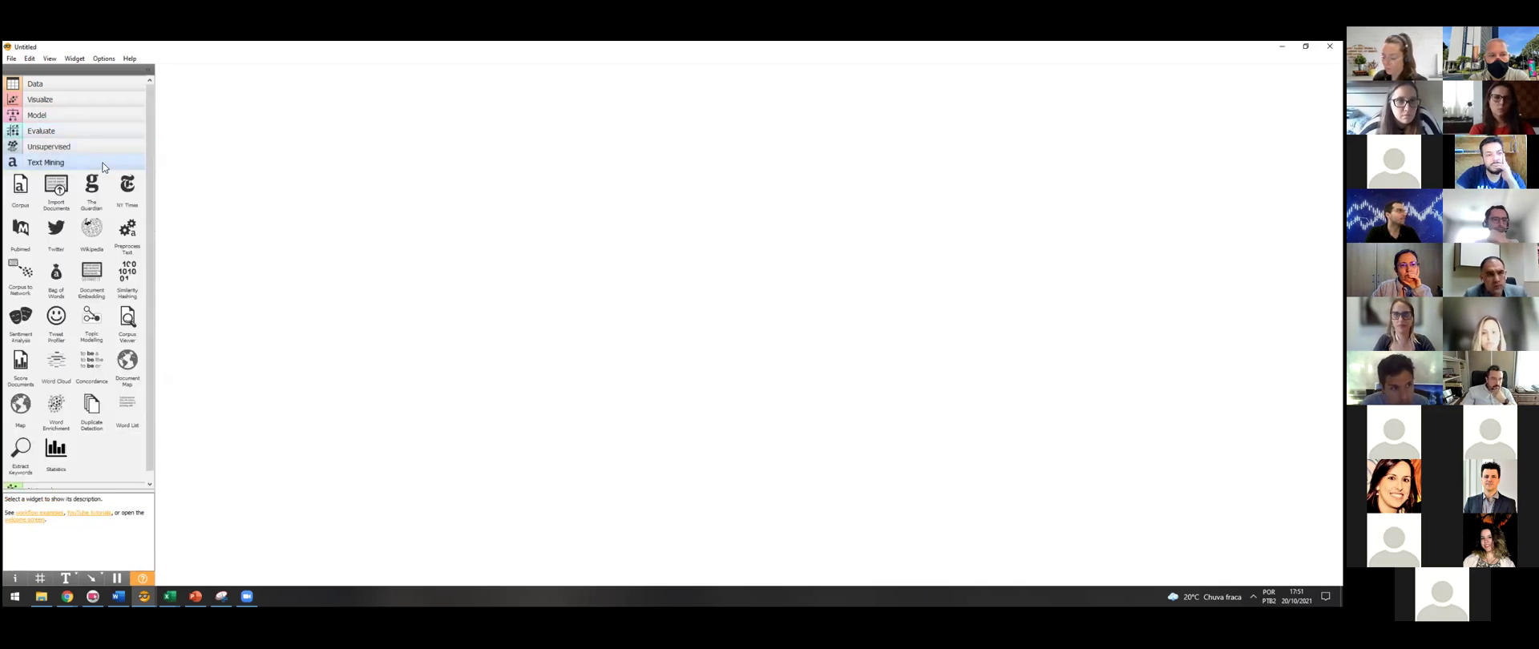
left_click(101, 163)
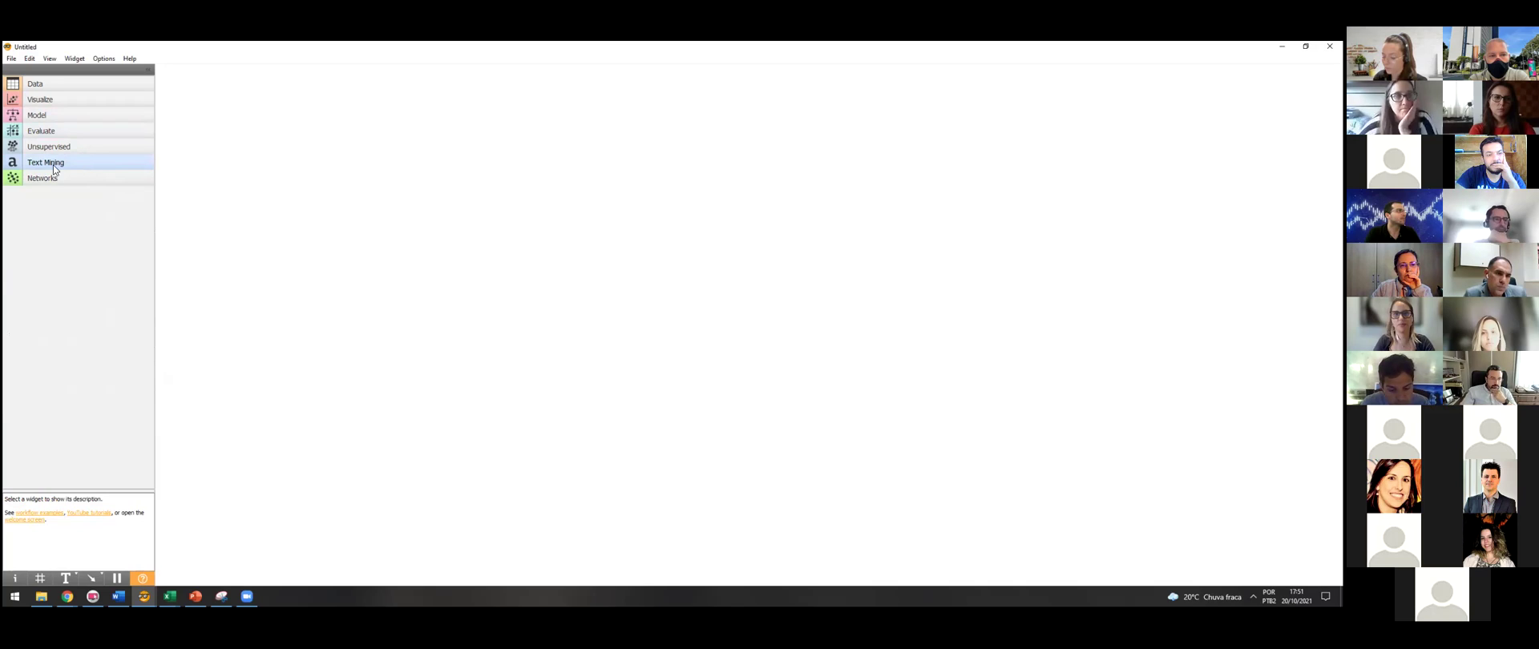
left_click(100, 162)
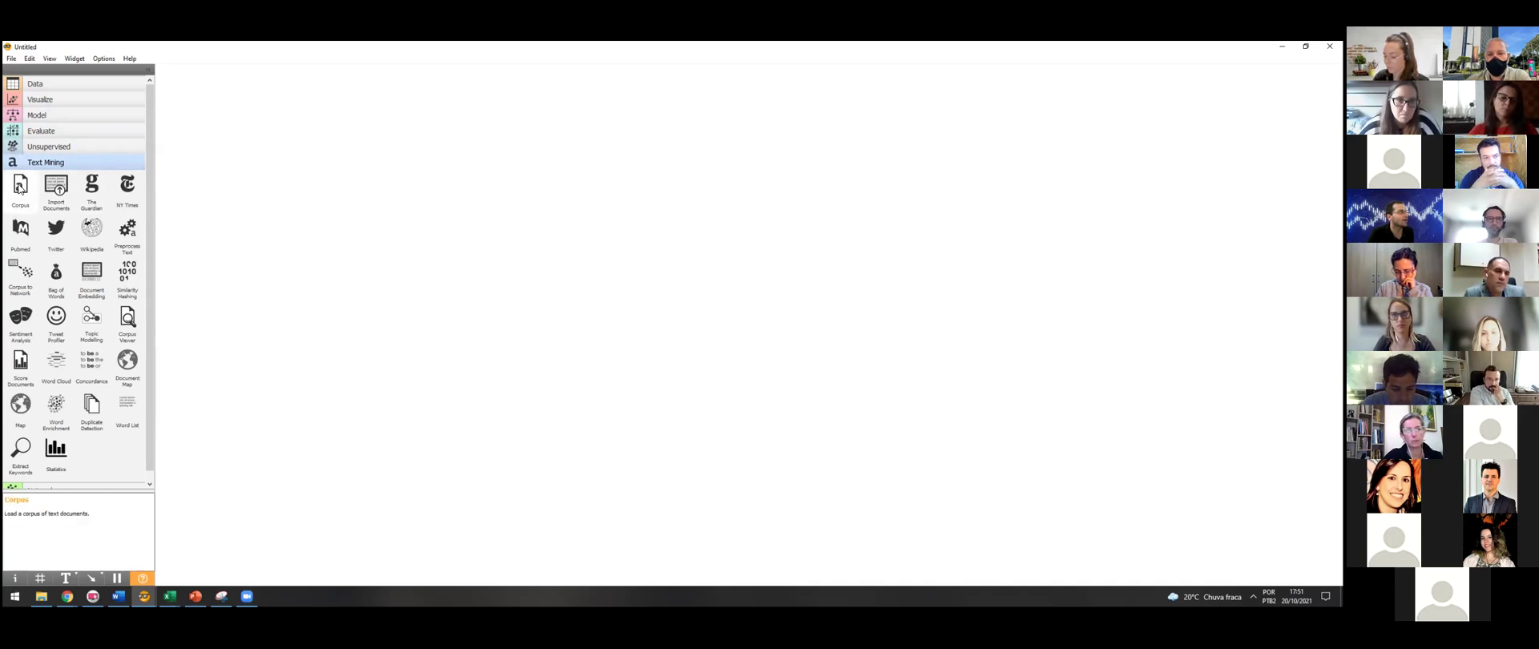
left_click_drag(20, 197, 207, 122)
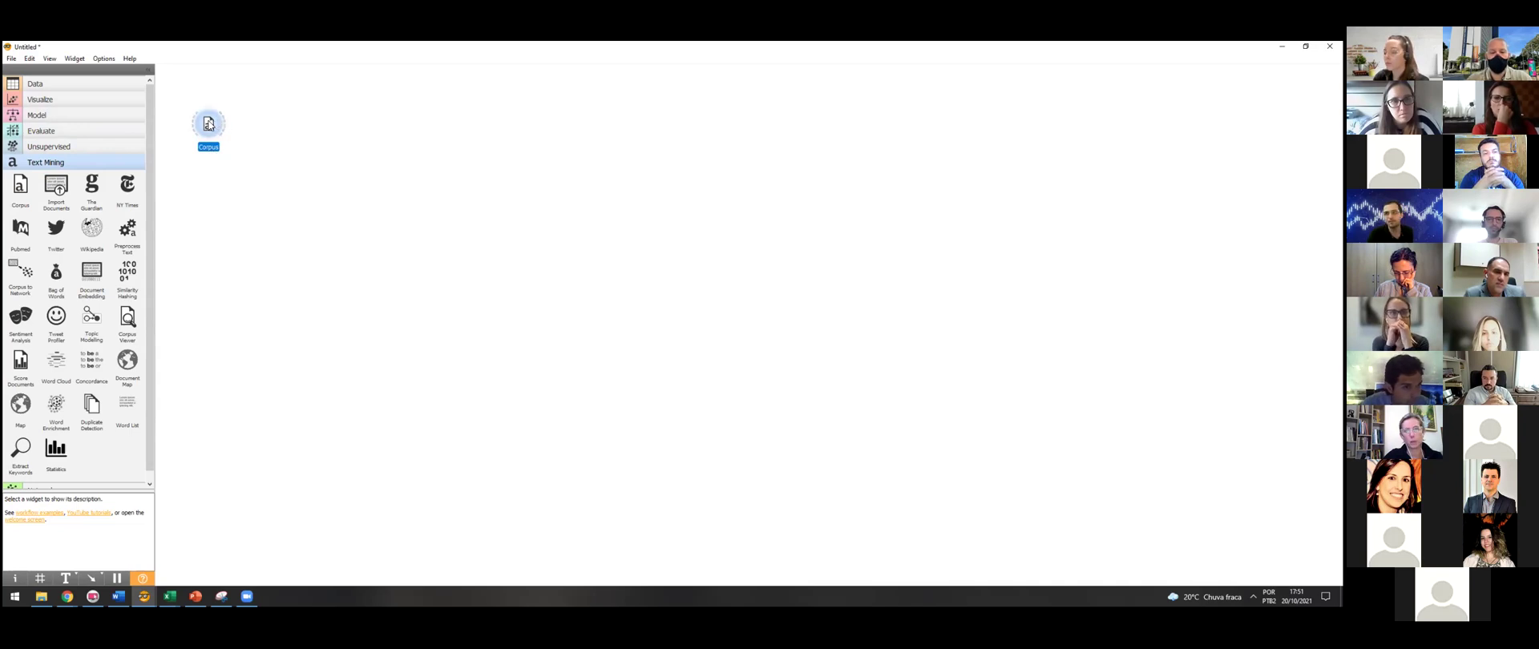
- Search the list of available widgets for "network", and dismiss the list without adding one
right_click(237, 154)
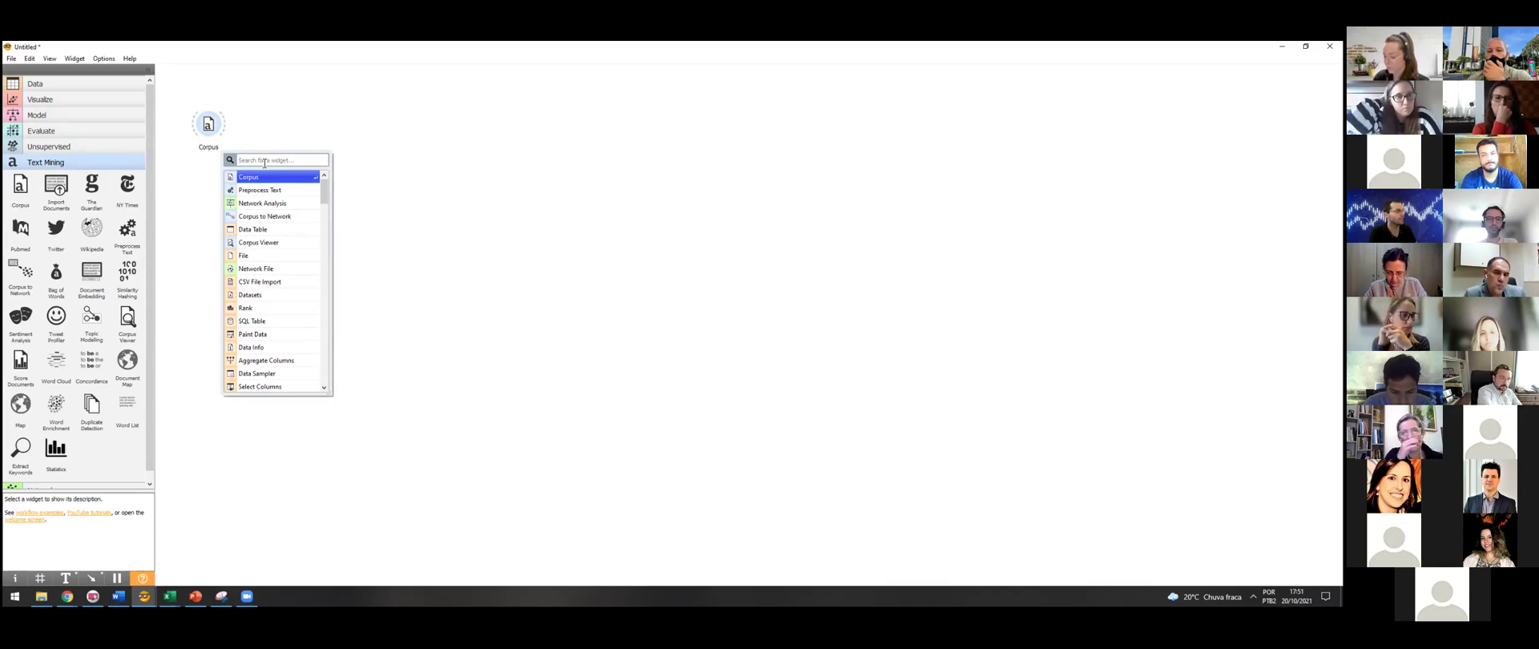
type("n")
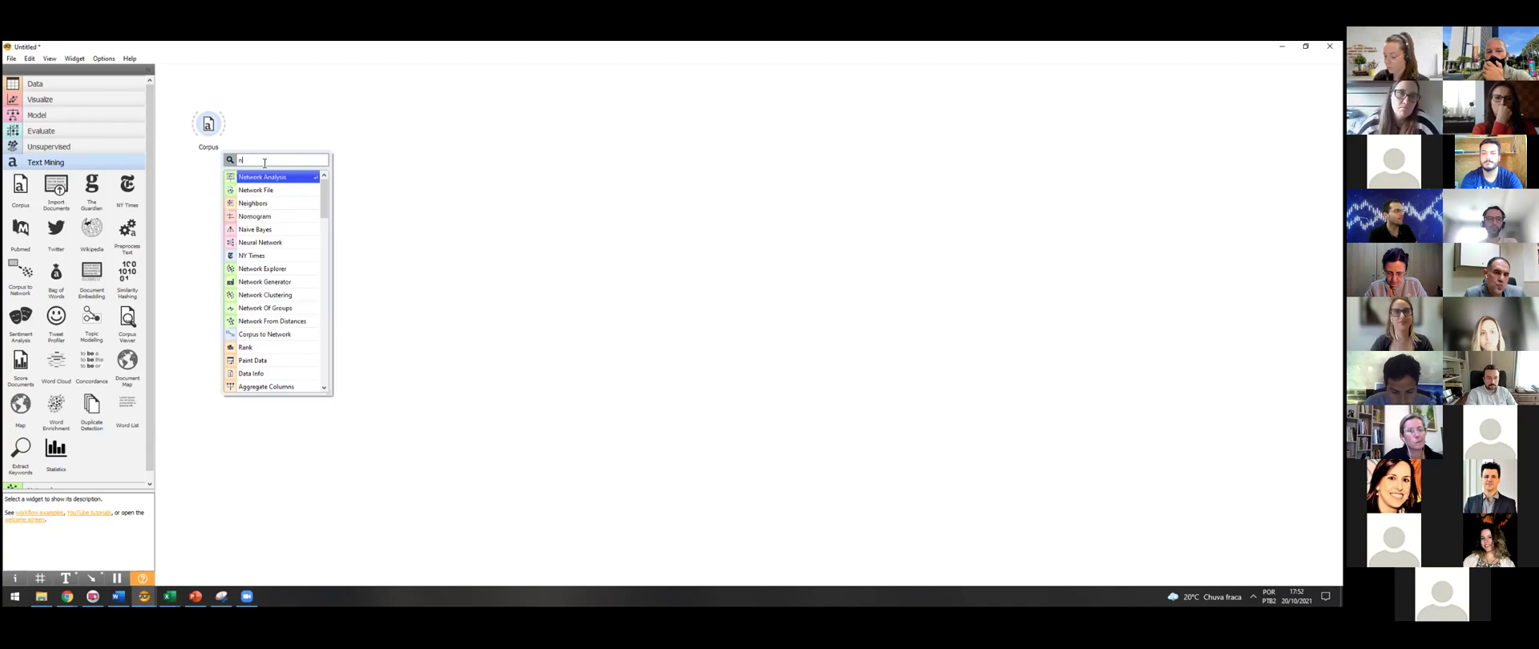
type("etwo")
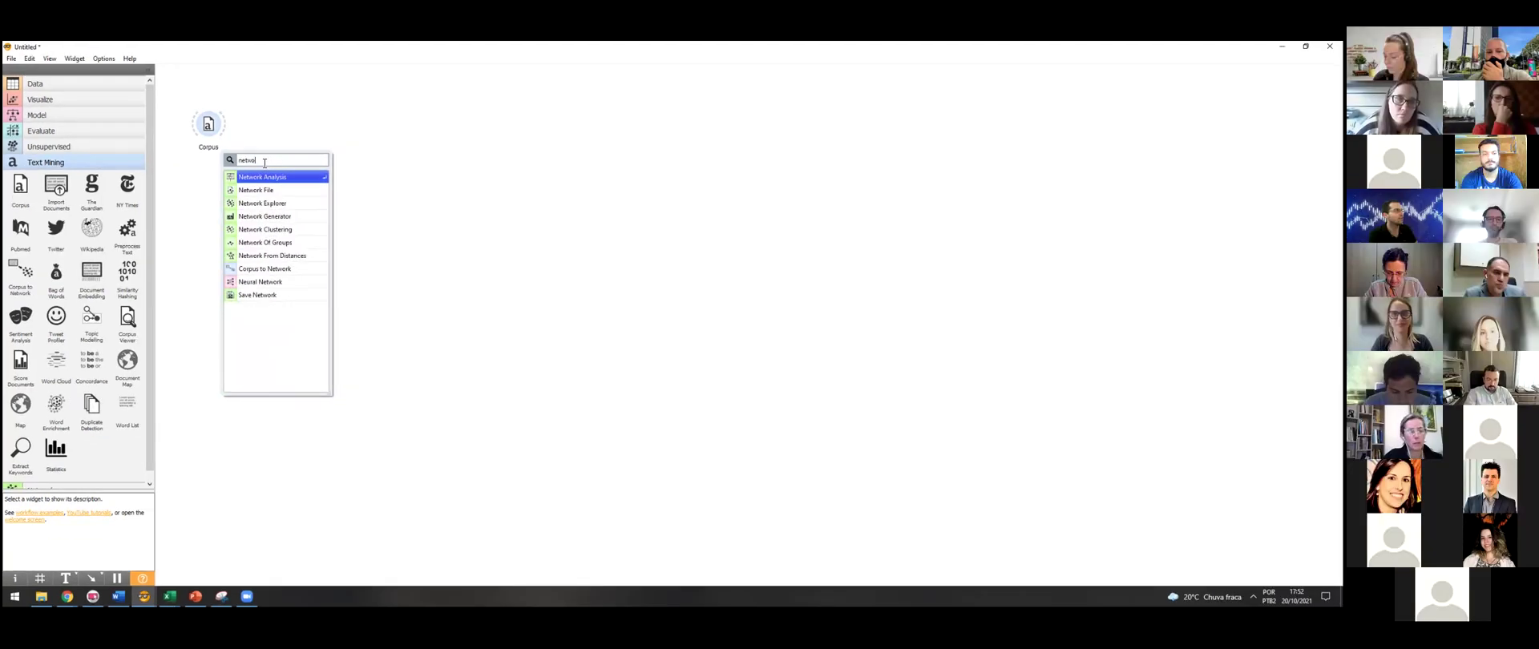
type("rk")
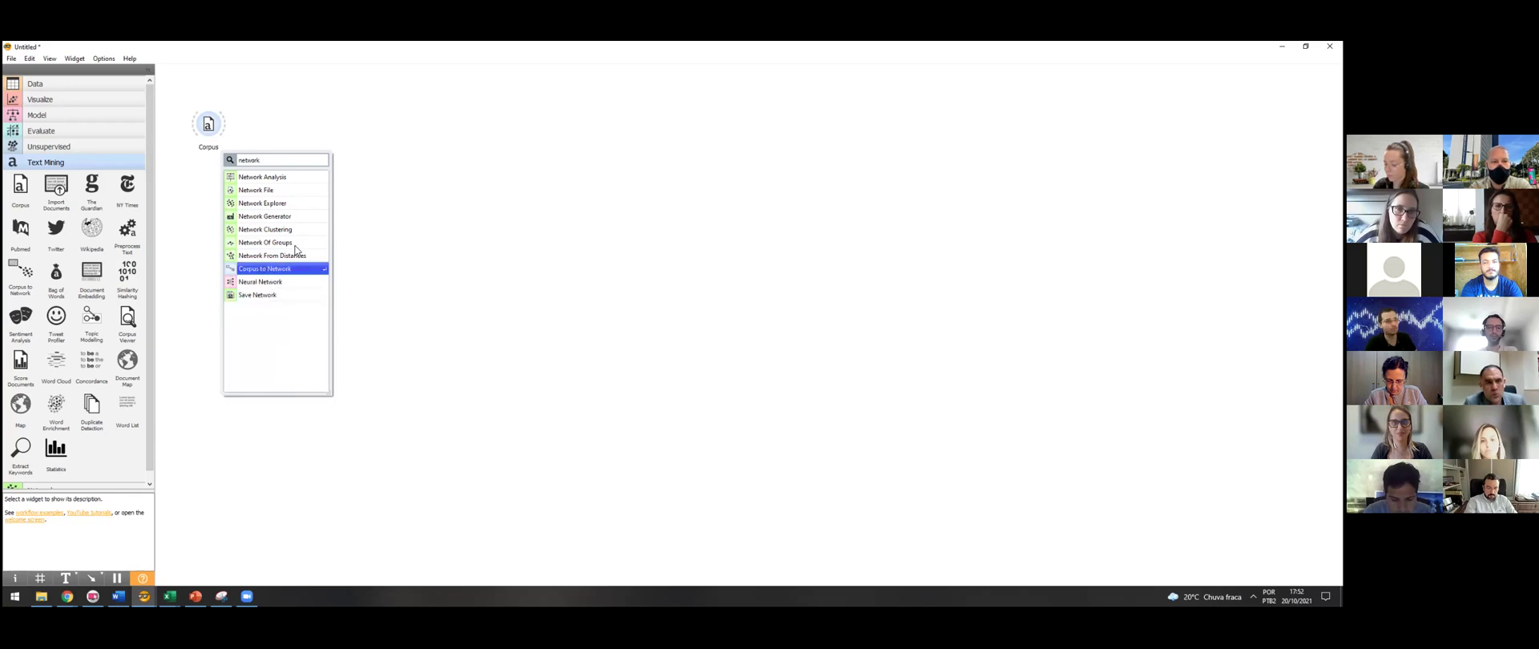
key("BackSpace")
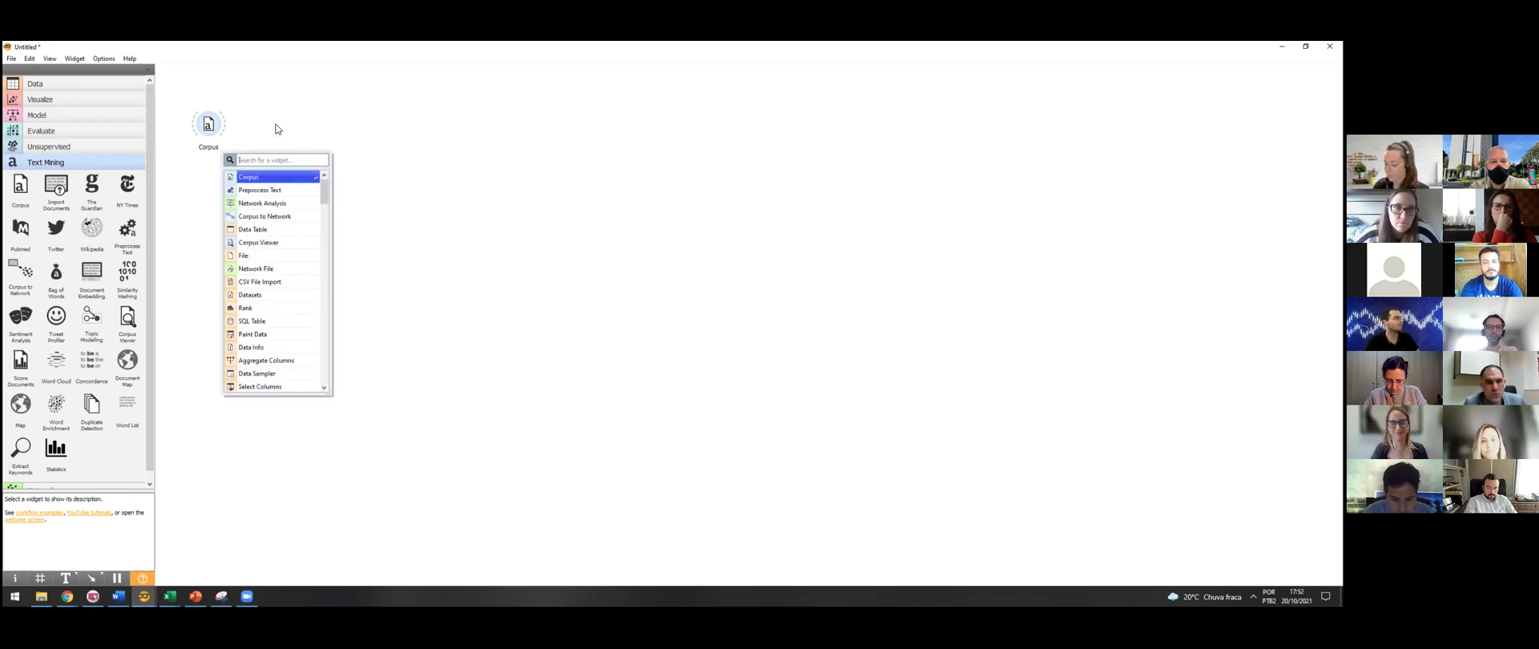
left_click(262, 128)
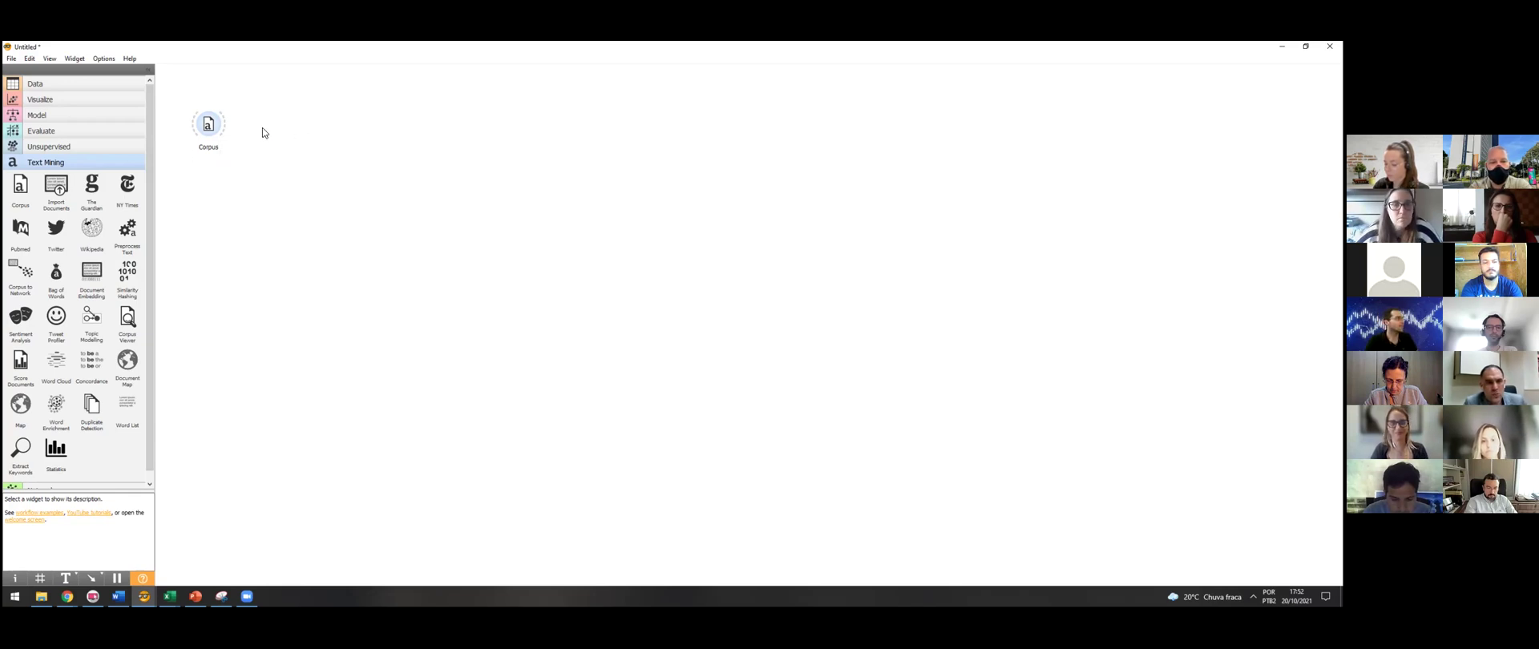
- Add two extra Corpus widgets to the canvas, and delete both of them
left_click(16, 194)
left_click(17, 193)
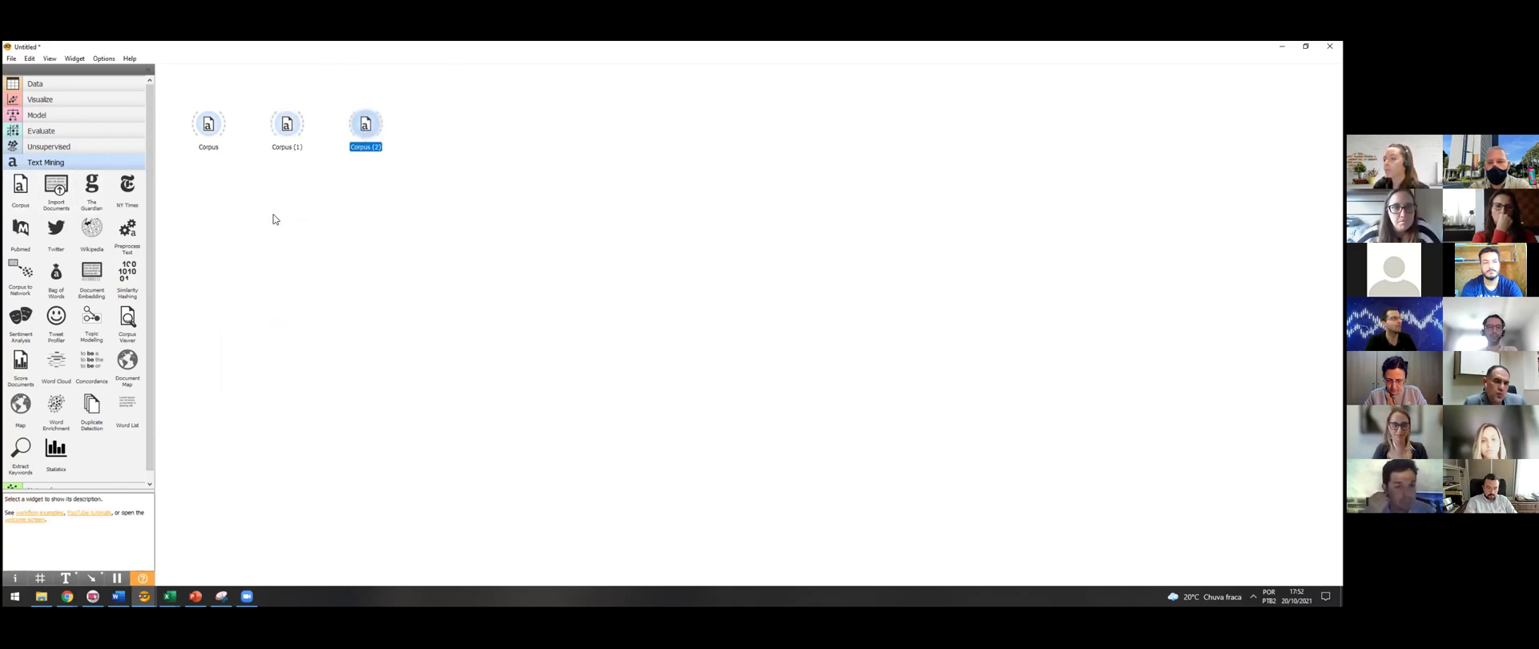
left_click_drag(446, 102, 278, 161)
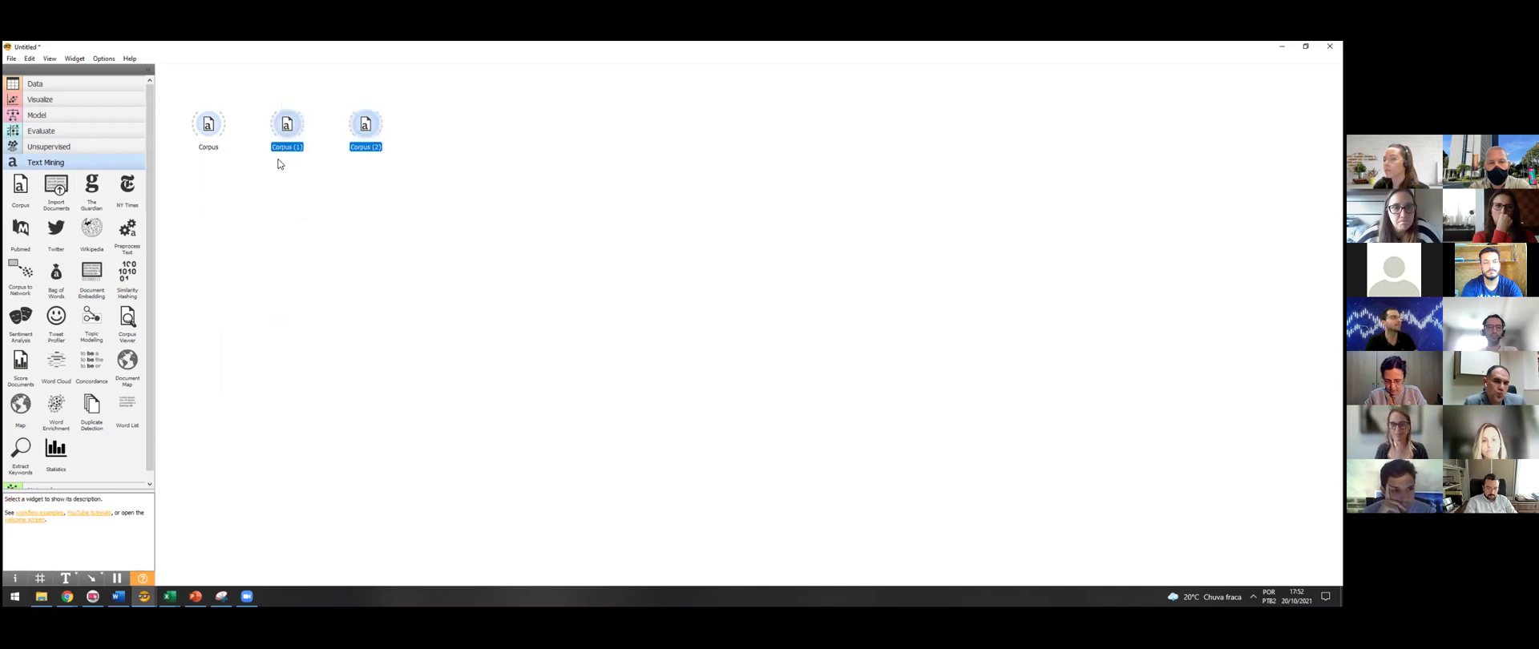
key("Delete")
- Move the original Corpus widget across the canvas and back close to the upper-left corner
left_click_drag(210, 131, 467, 217)
left_click(511, 162)
left_click_drag(466, 162, 203, 118)
left_click(238, 183)
- Open the Corpus widget's settings and look at the dialog for browsing to a corpus file, without choosing another file
left_click(200, 121)
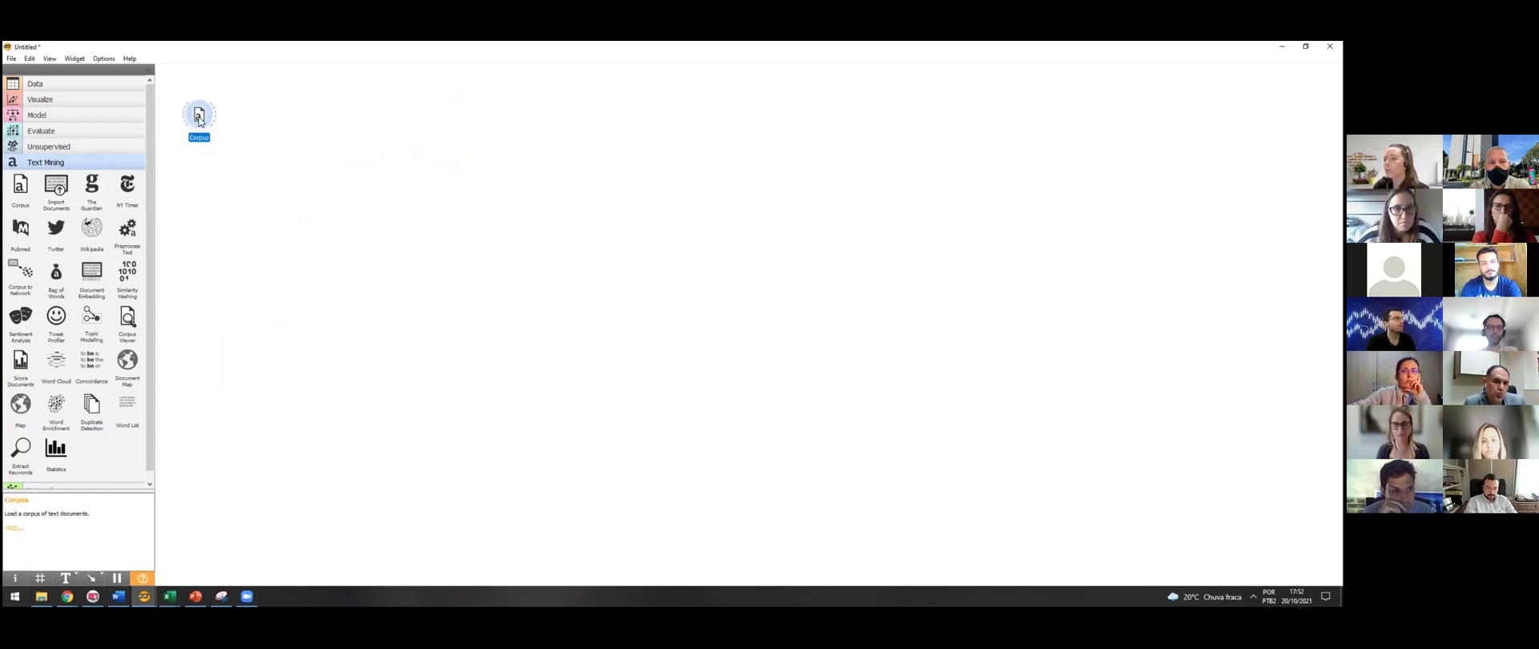
double_click(197, 122)
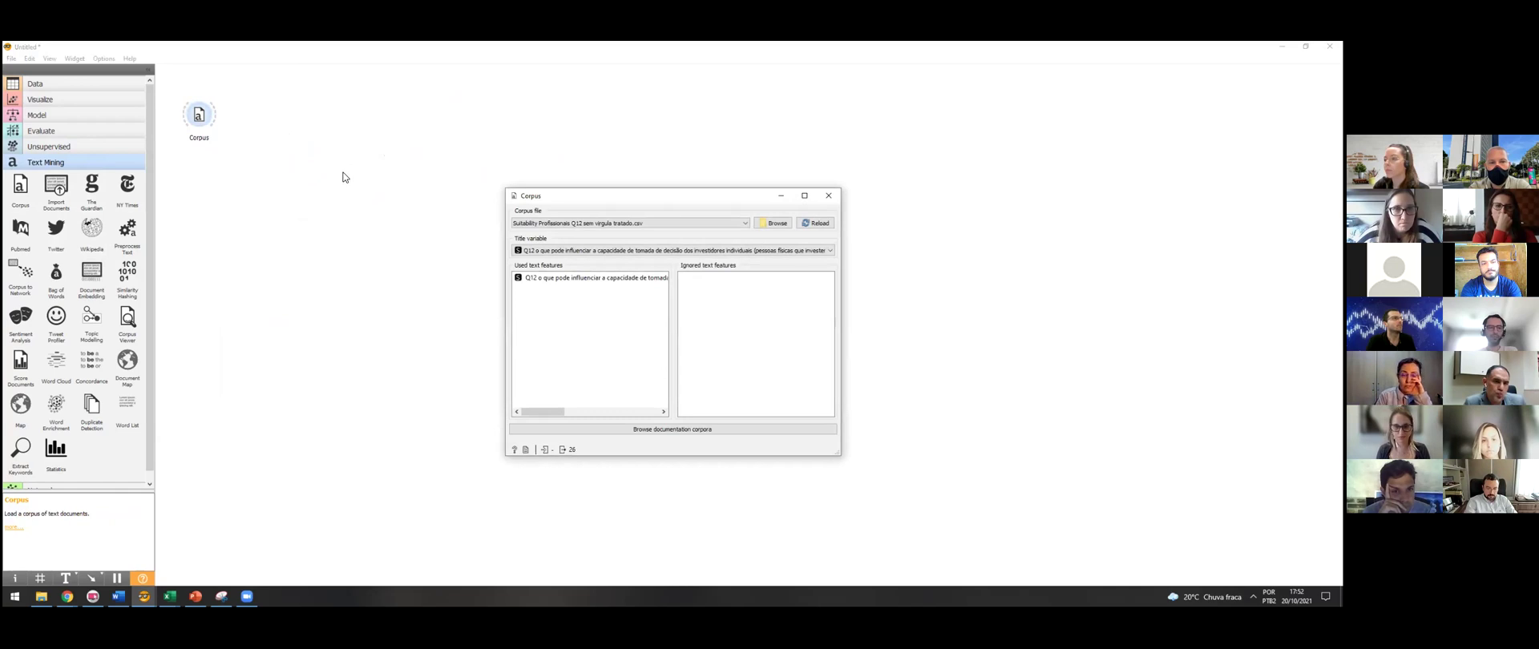
left_click(759, 223)
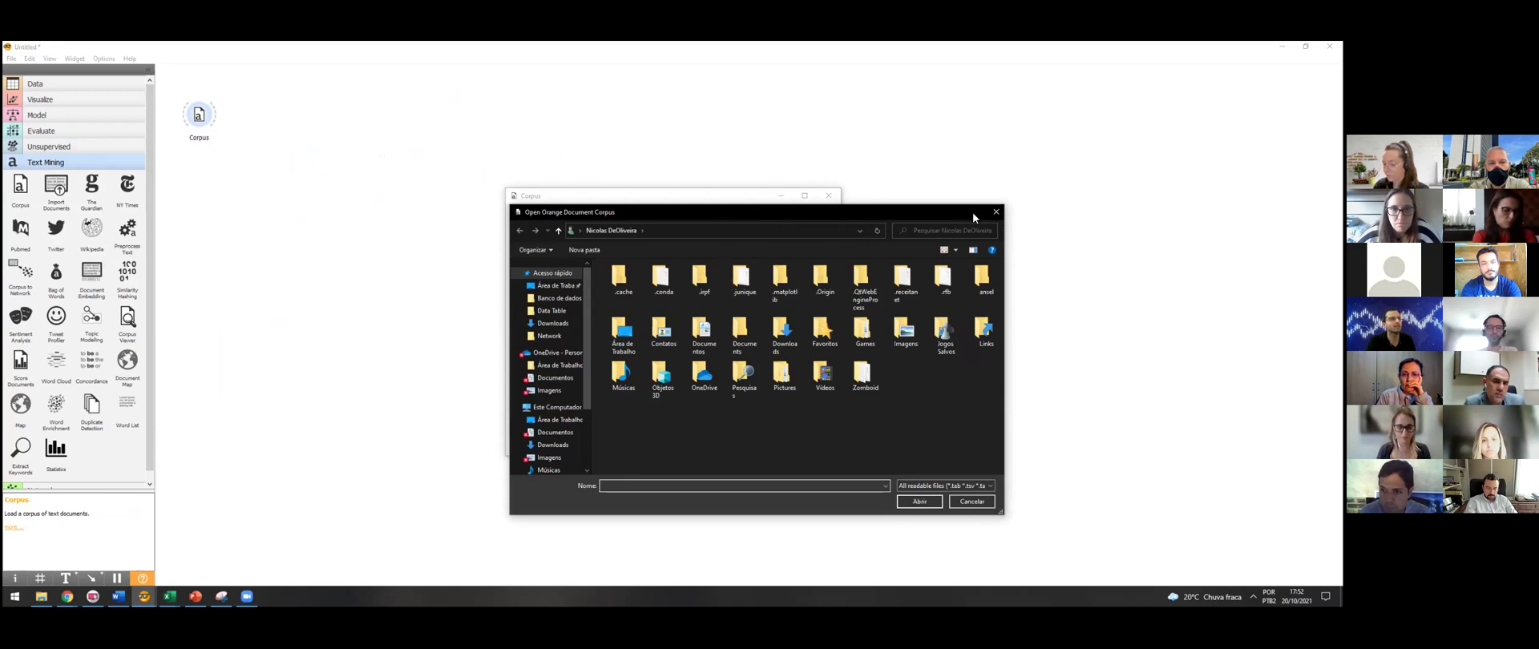
left_click(997, 213)
left_click(830, 223)
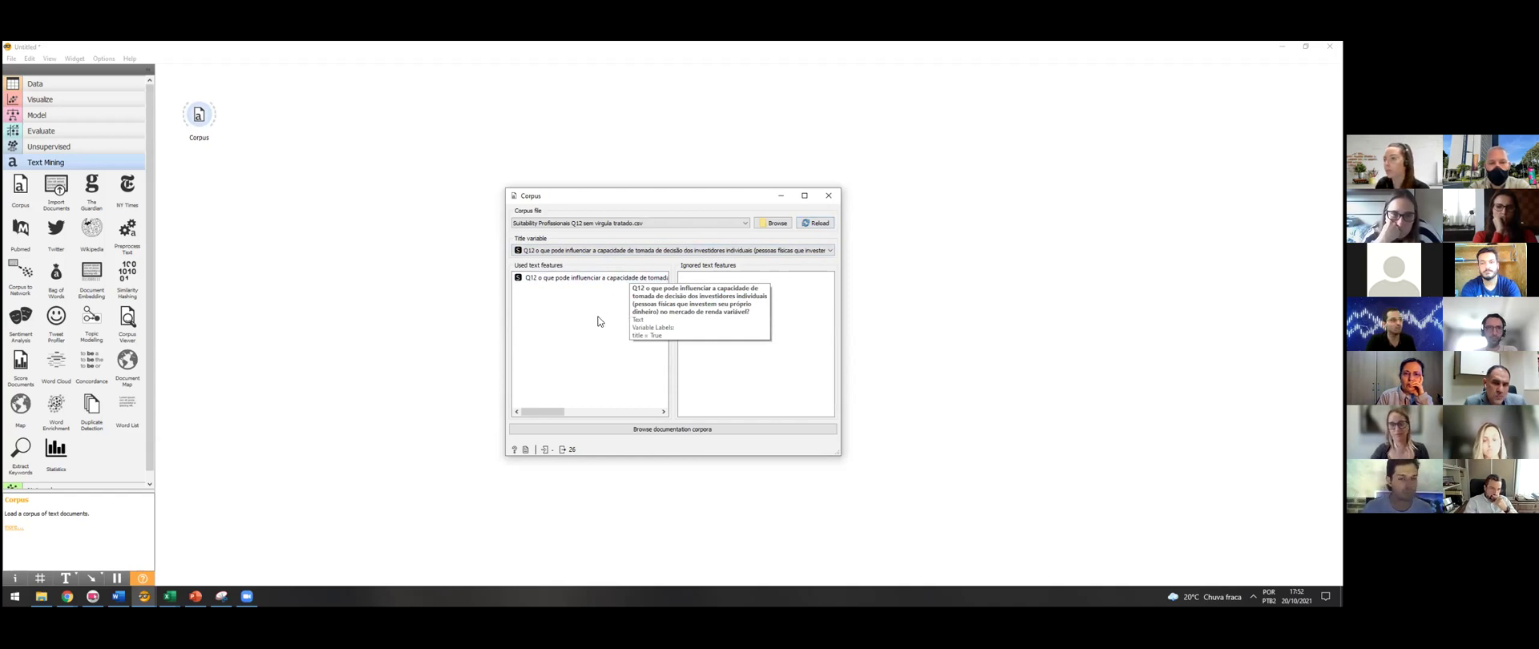
- Move the Q12 feature to the ignored text features and back to the used ones, and close the Corpus settings
left_click_drag(641, 277, 734, 290)
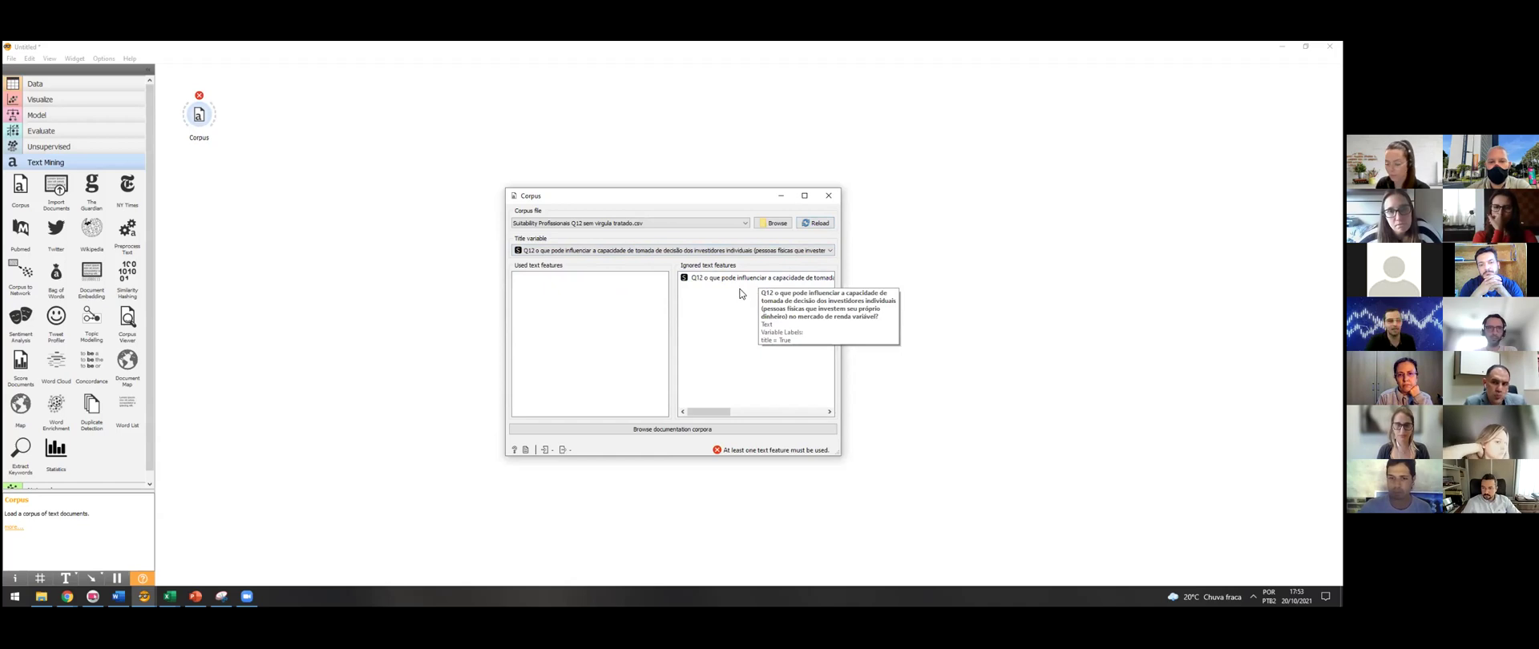
left_click_drag(737, 278, 636, 303)
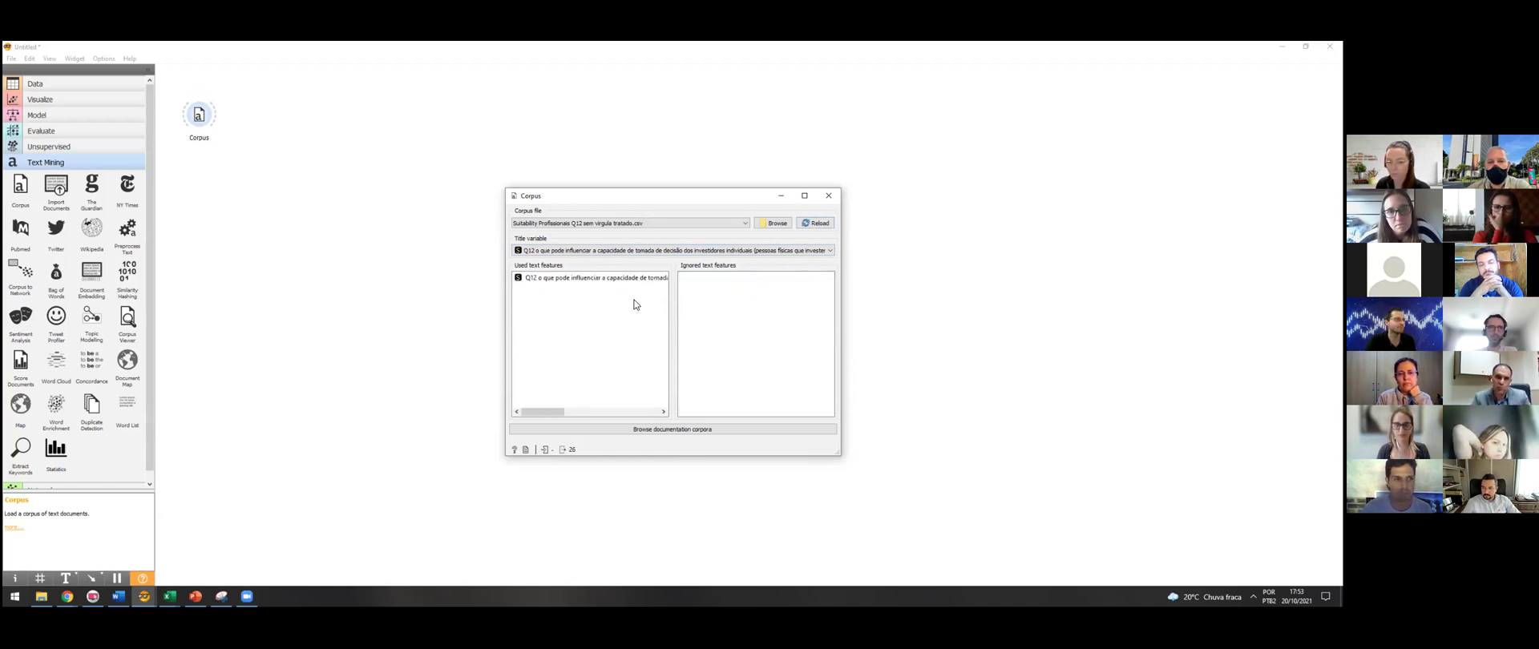
left_click(828, 196)
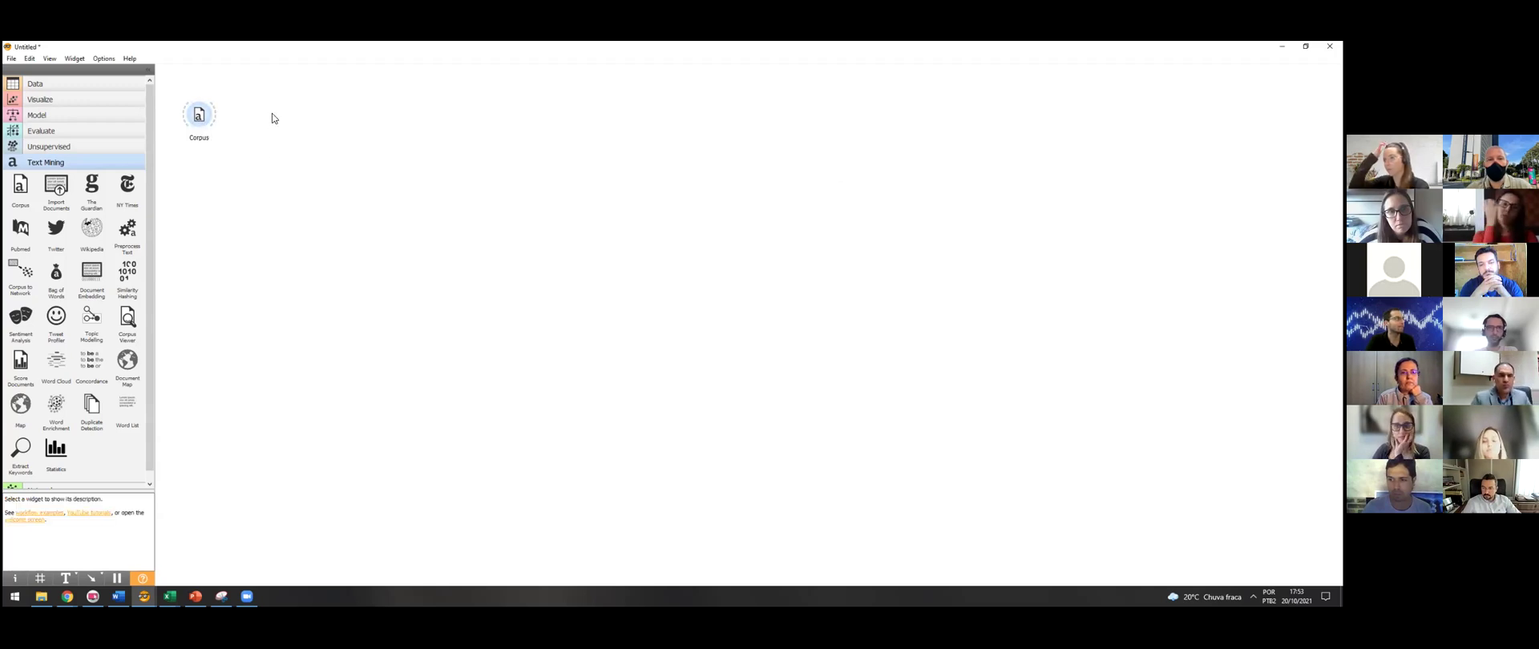
- Search the widgets for "cor" and add a Corpus Viewer beside the Corpus widget
right_click(231, 119)
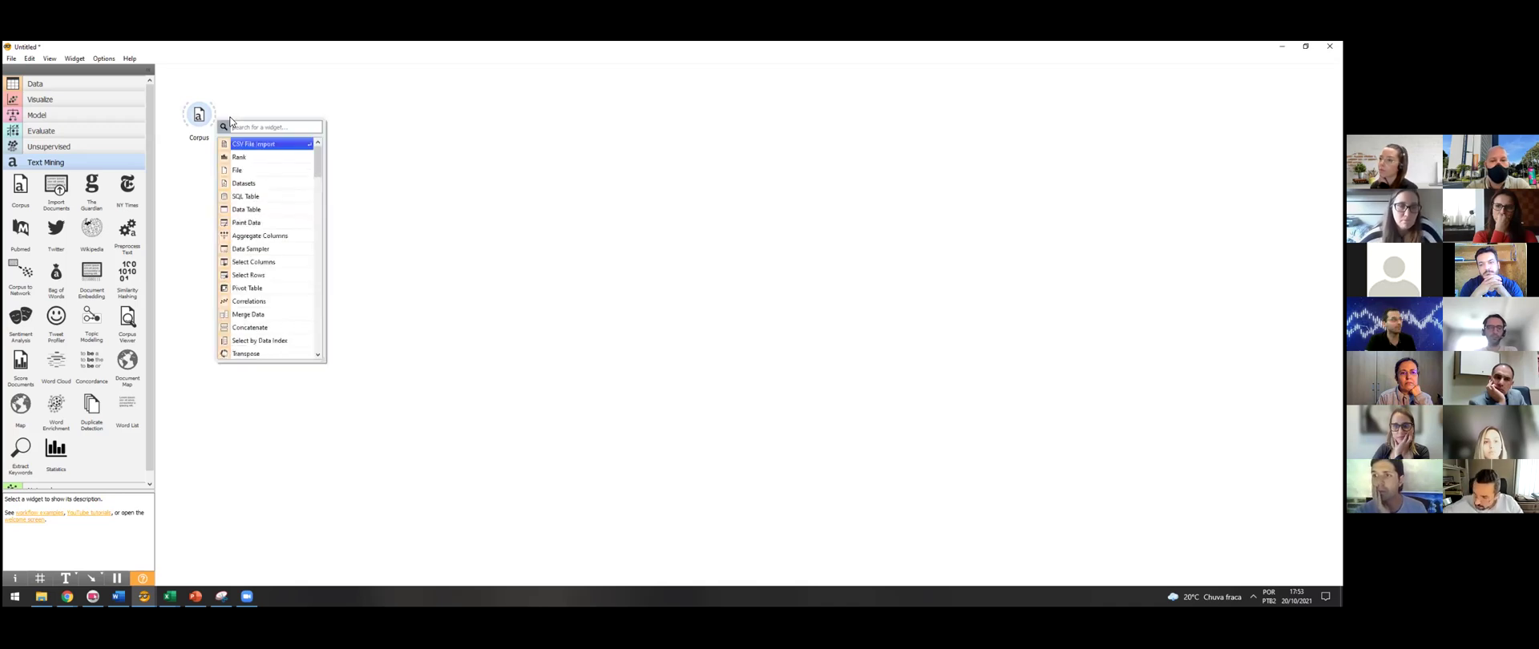
left_click(237, 118)
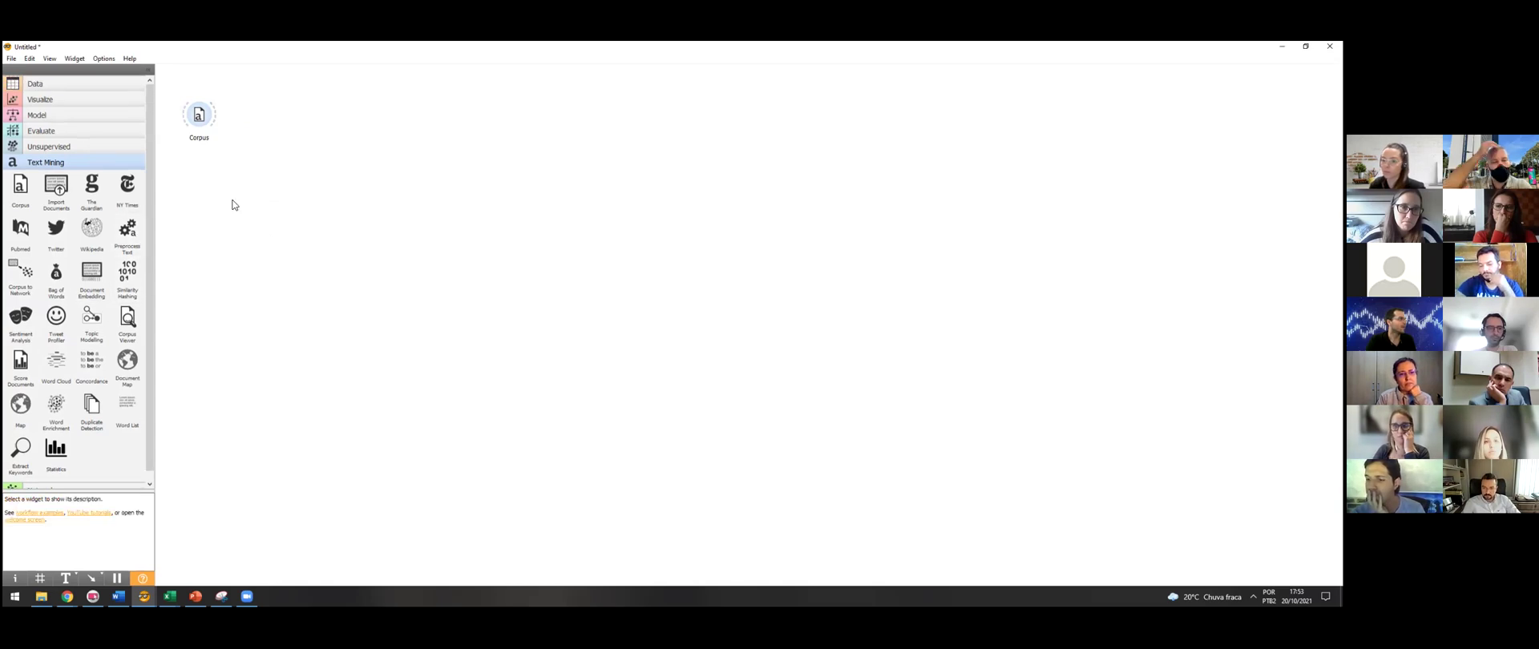
right_click(253, 135)
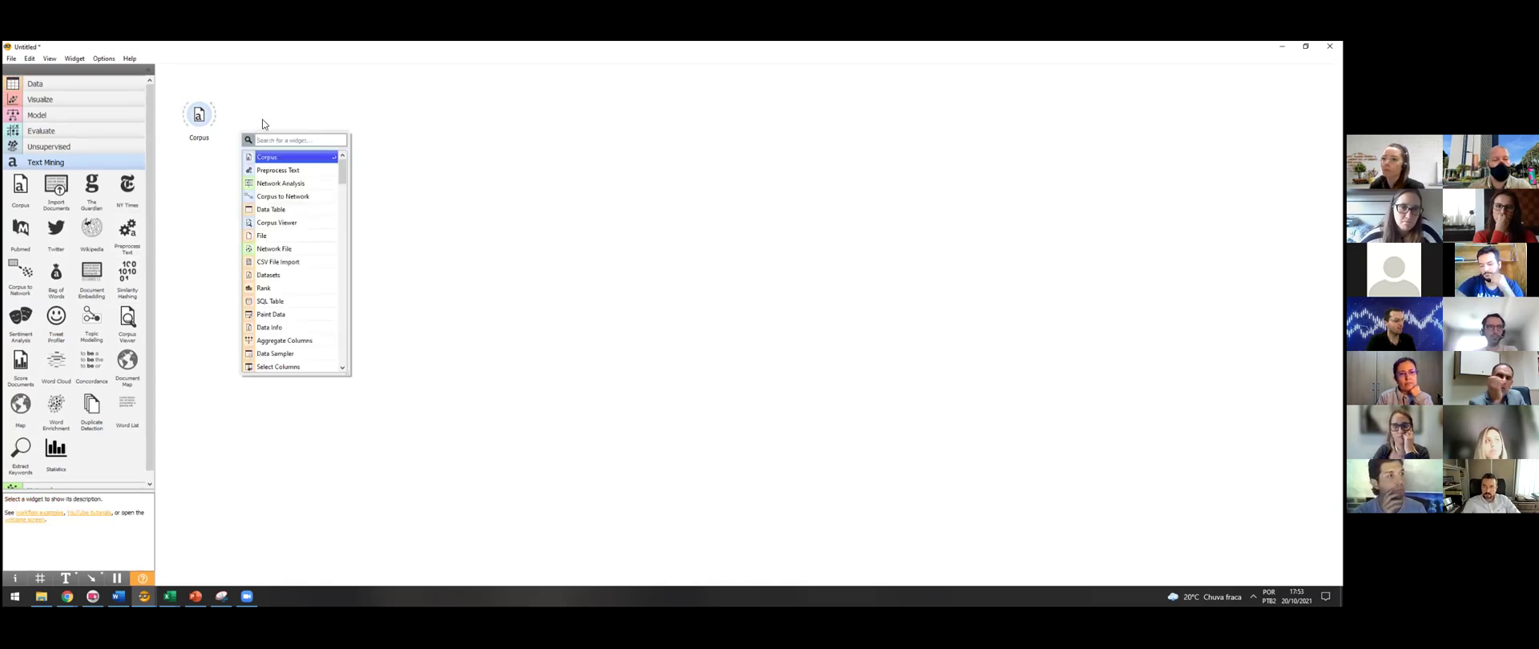
type("cor")
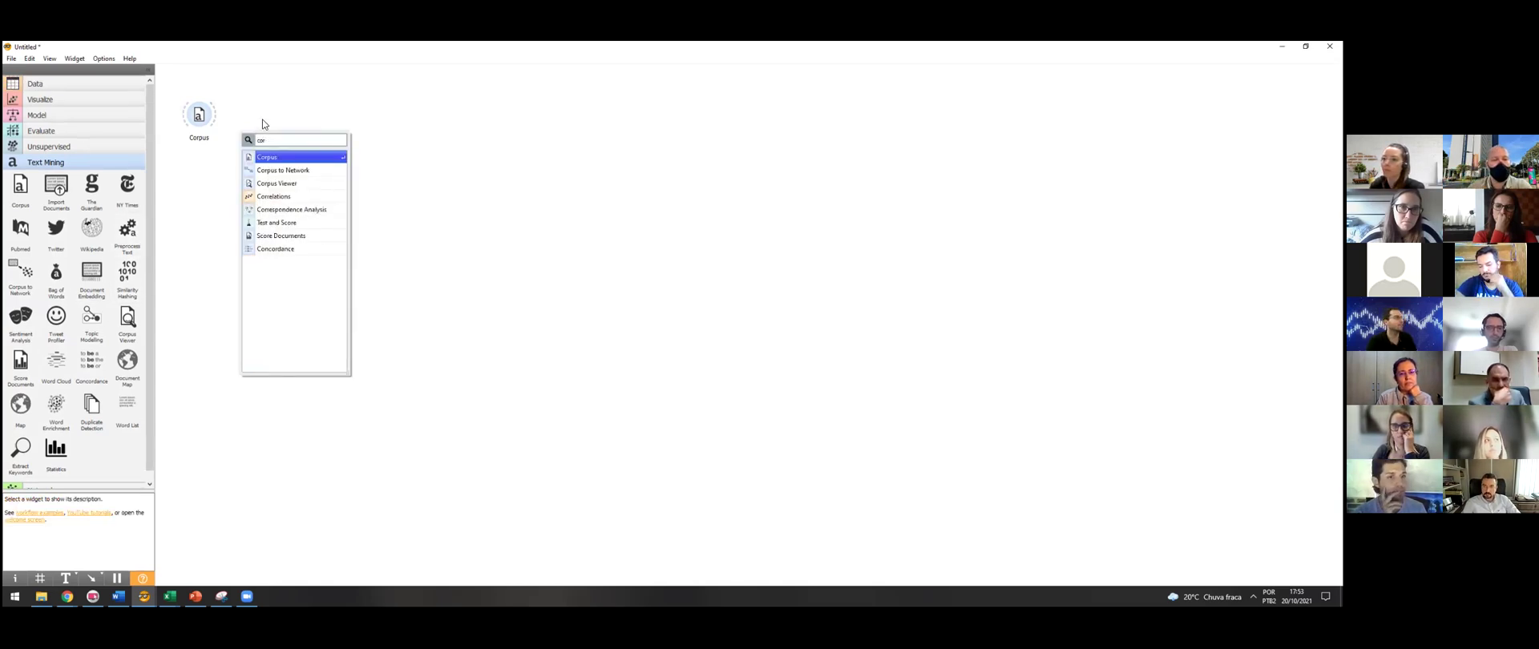
left_click(278, 183)
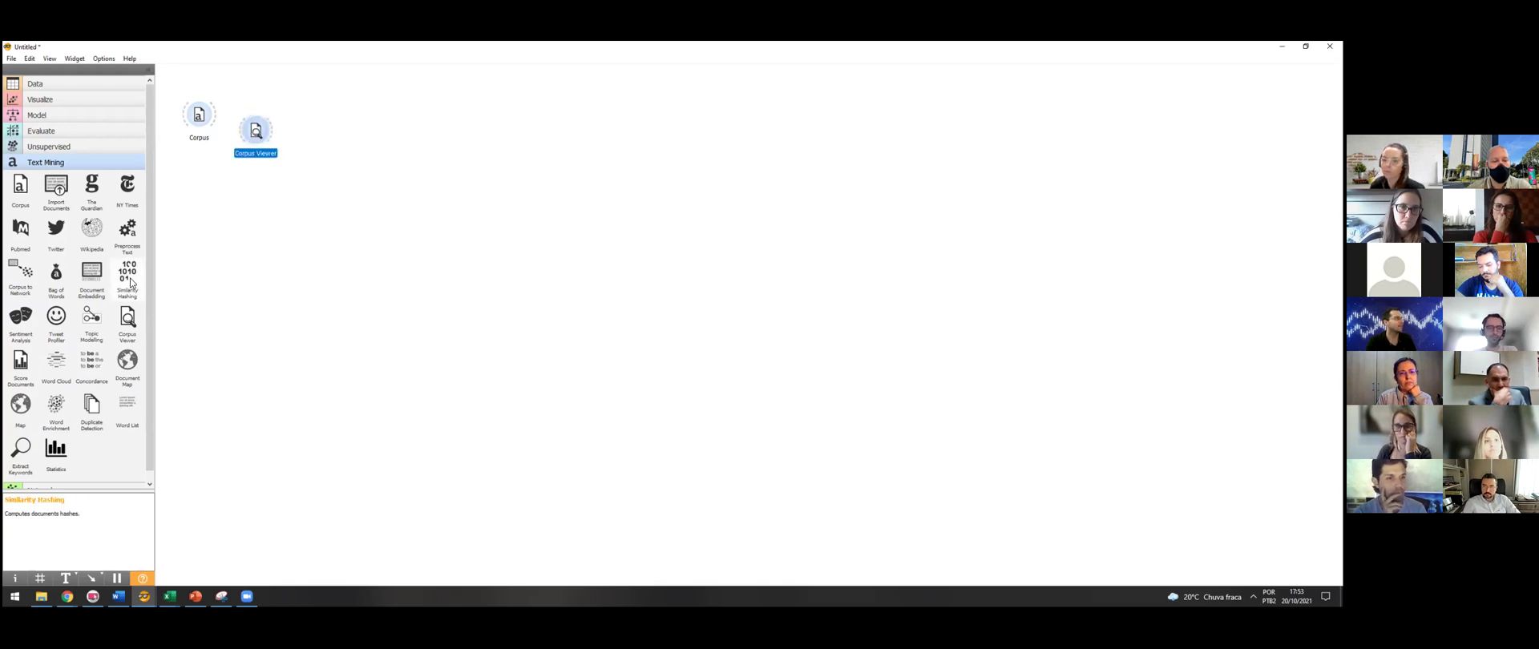
- Add and delete a second Corpus Viewer, and align the first one level with the Corpus widget
left_click(128, 321)
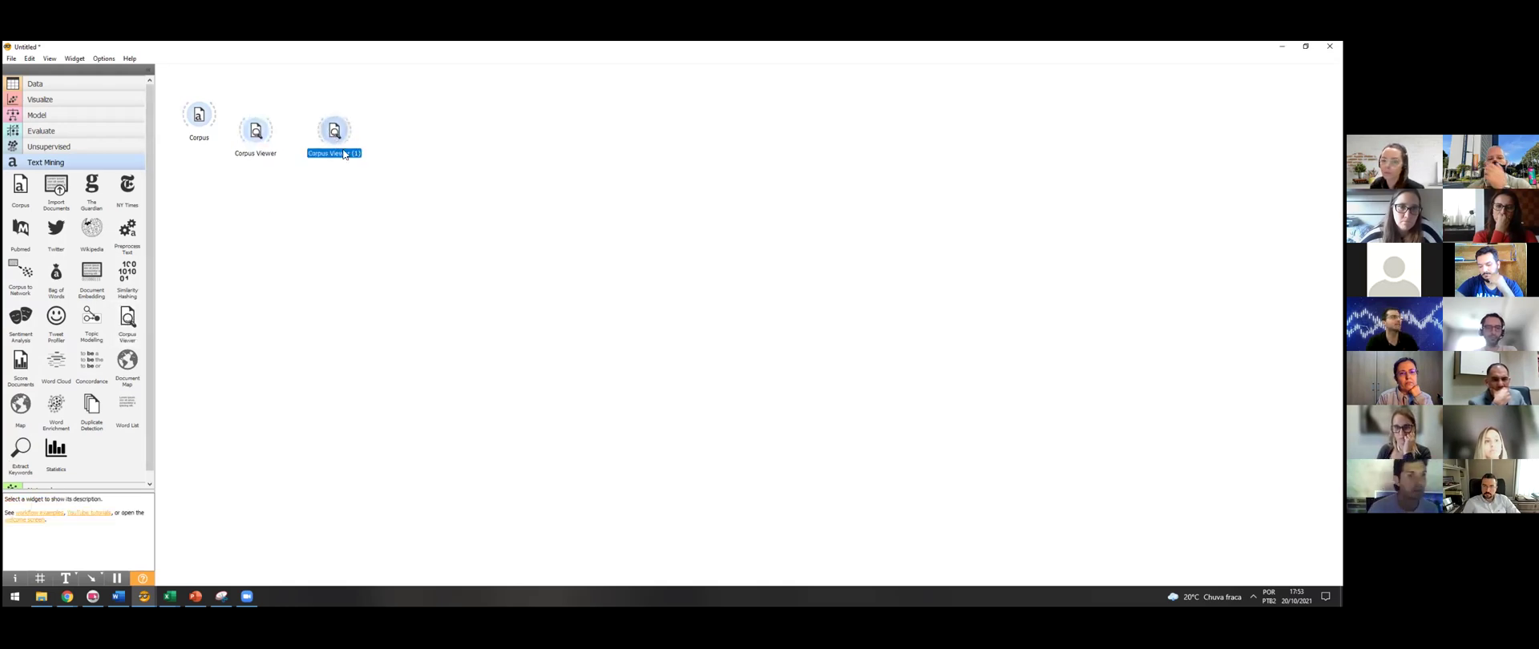
key("Delete")
left_click_drag(258, 142, 268, 126)
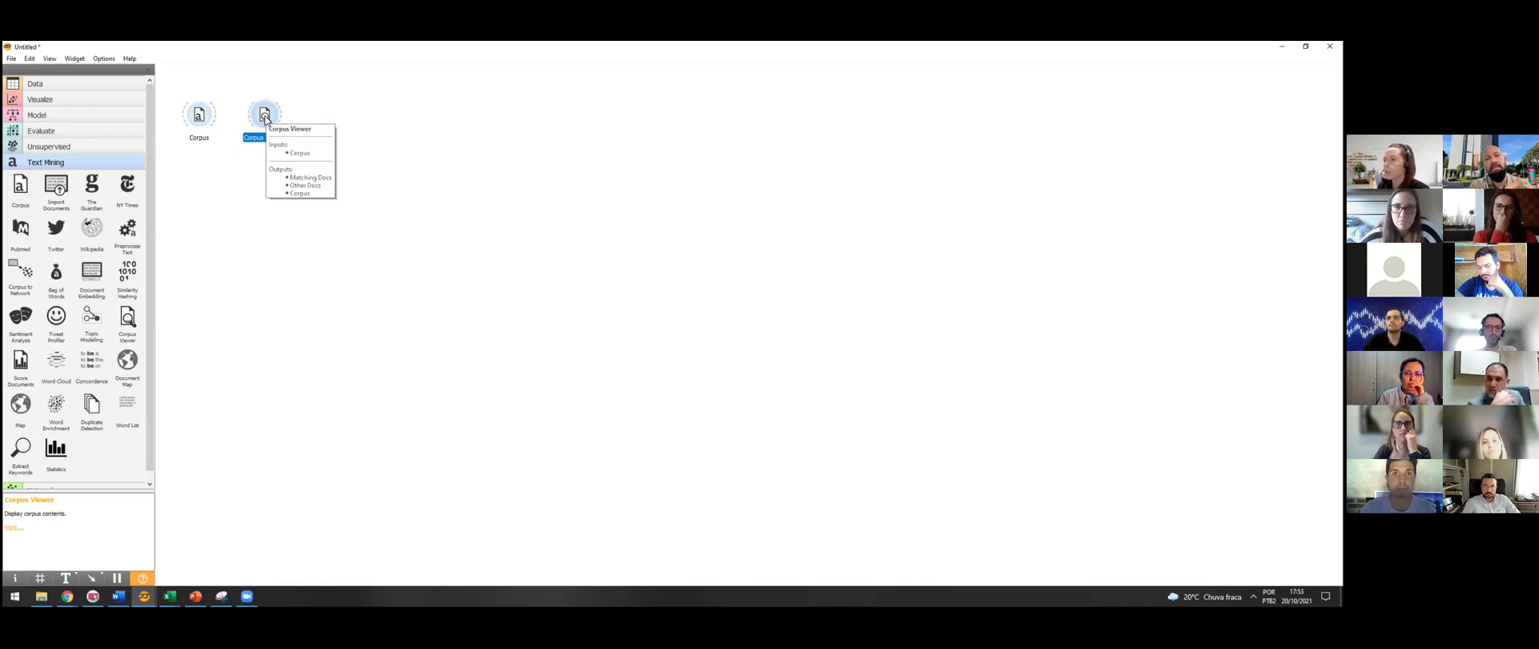
- Look through the Data widgets, and inspect the list of recent corpus files in the Corpus widget
left_click(32, 85)
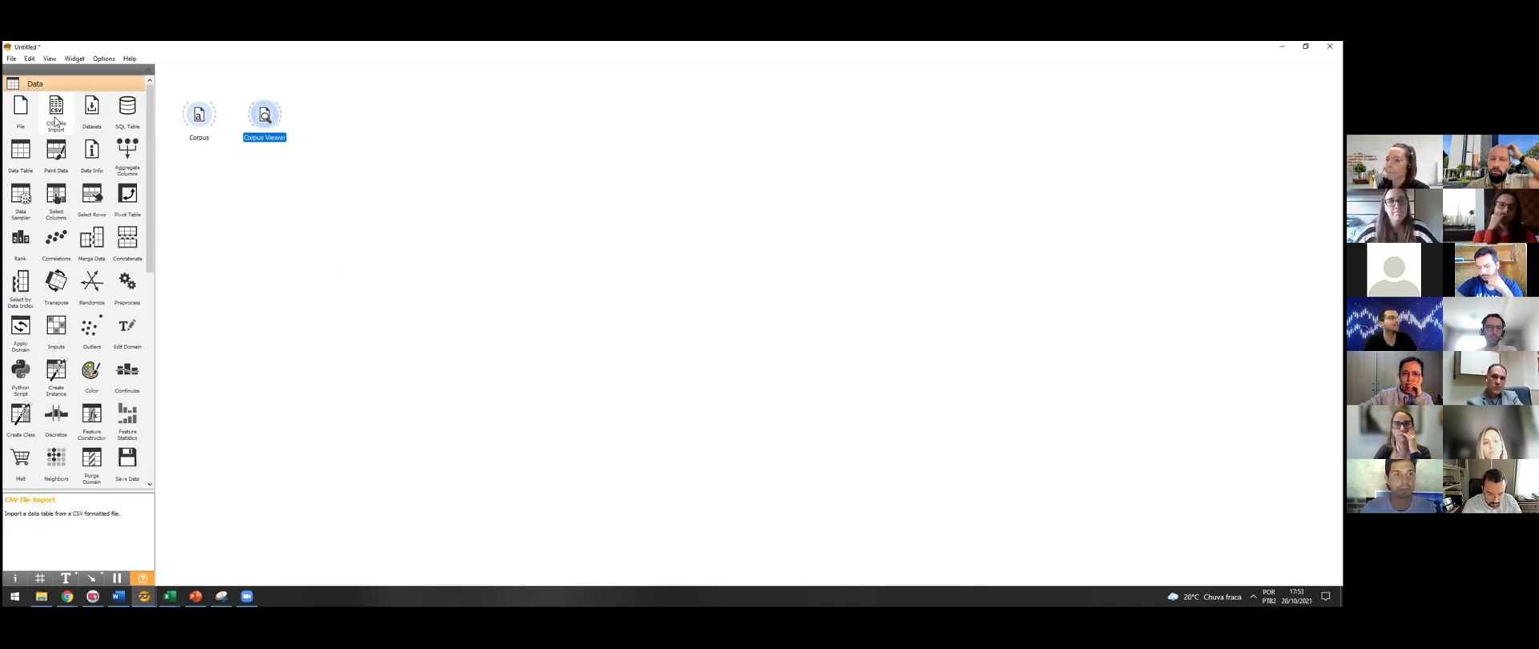
left_click(66, 89)
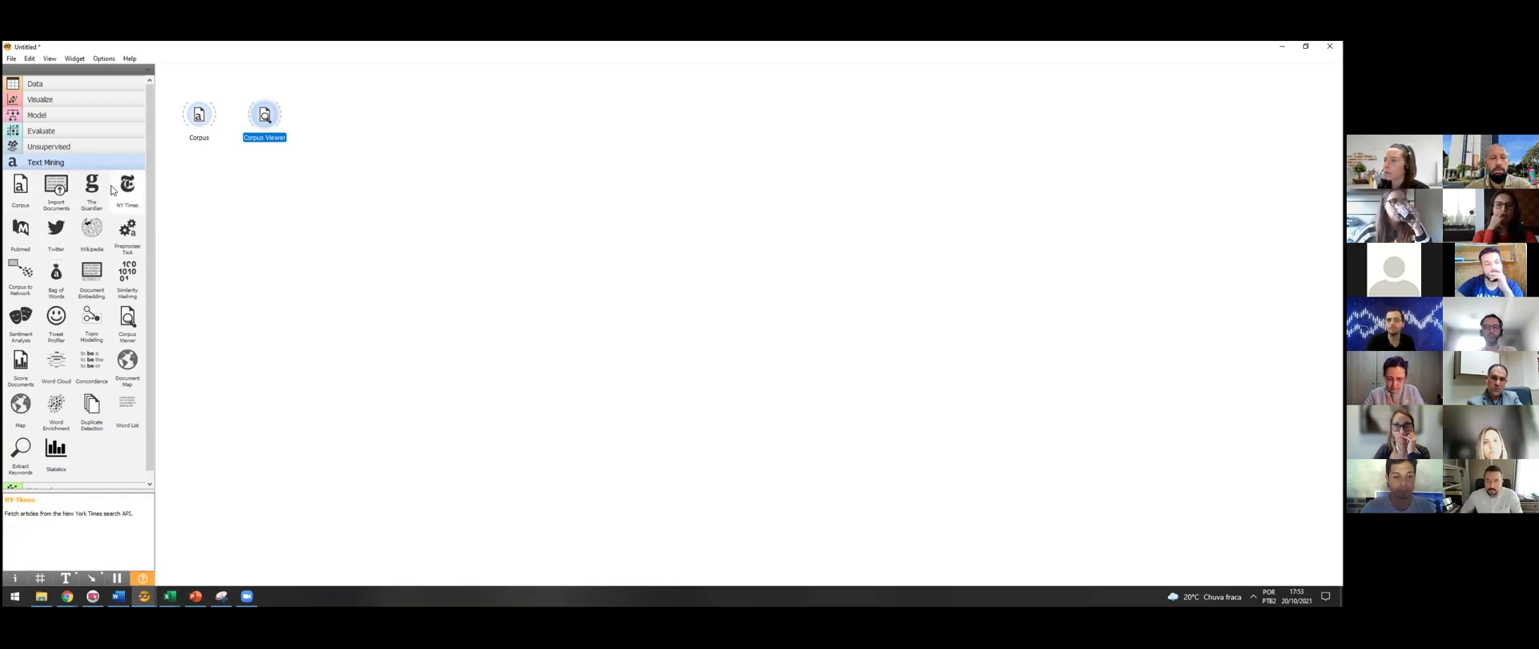
double_click(199, 117)
left_click(737, 223)
left_click(673, 225)
left_click(828, 196)
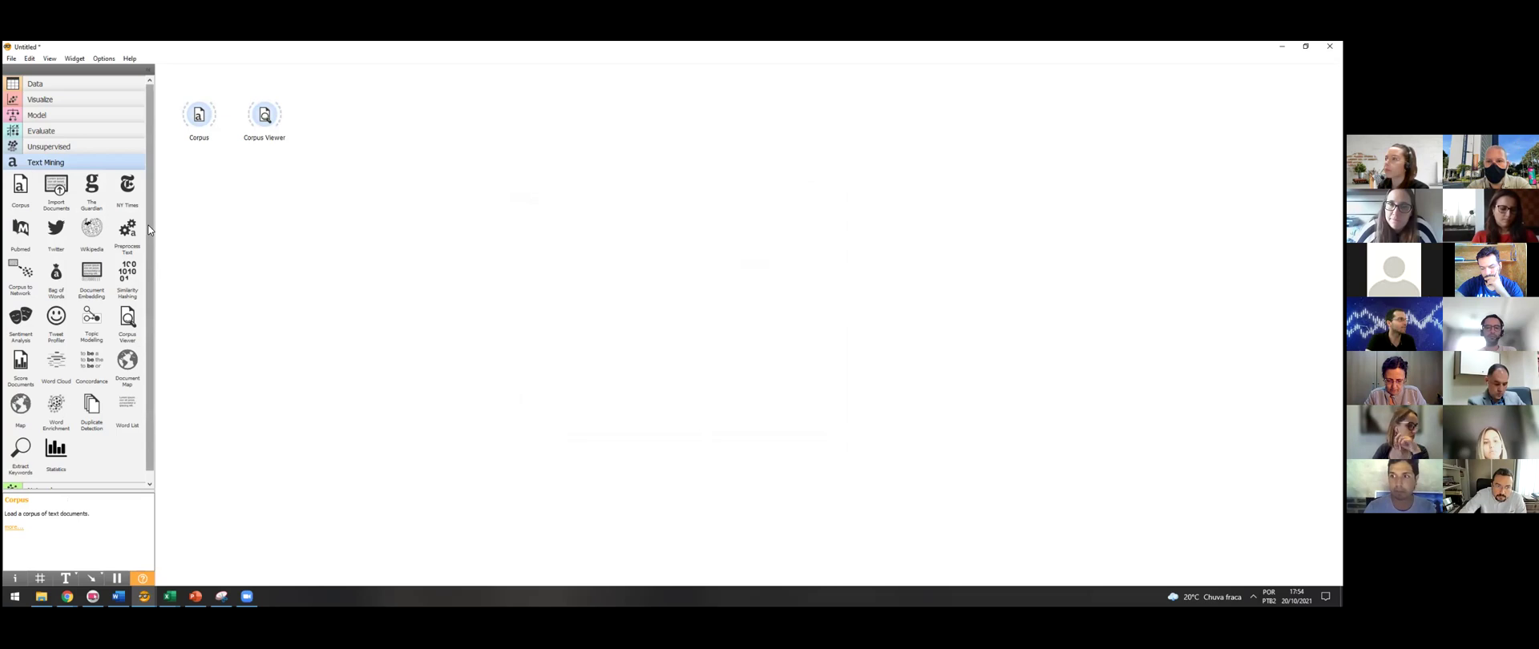
- Add Twitter, NY Times and The Guardian widgets in a row after the Corpus Viewer
left_click(56, 229)
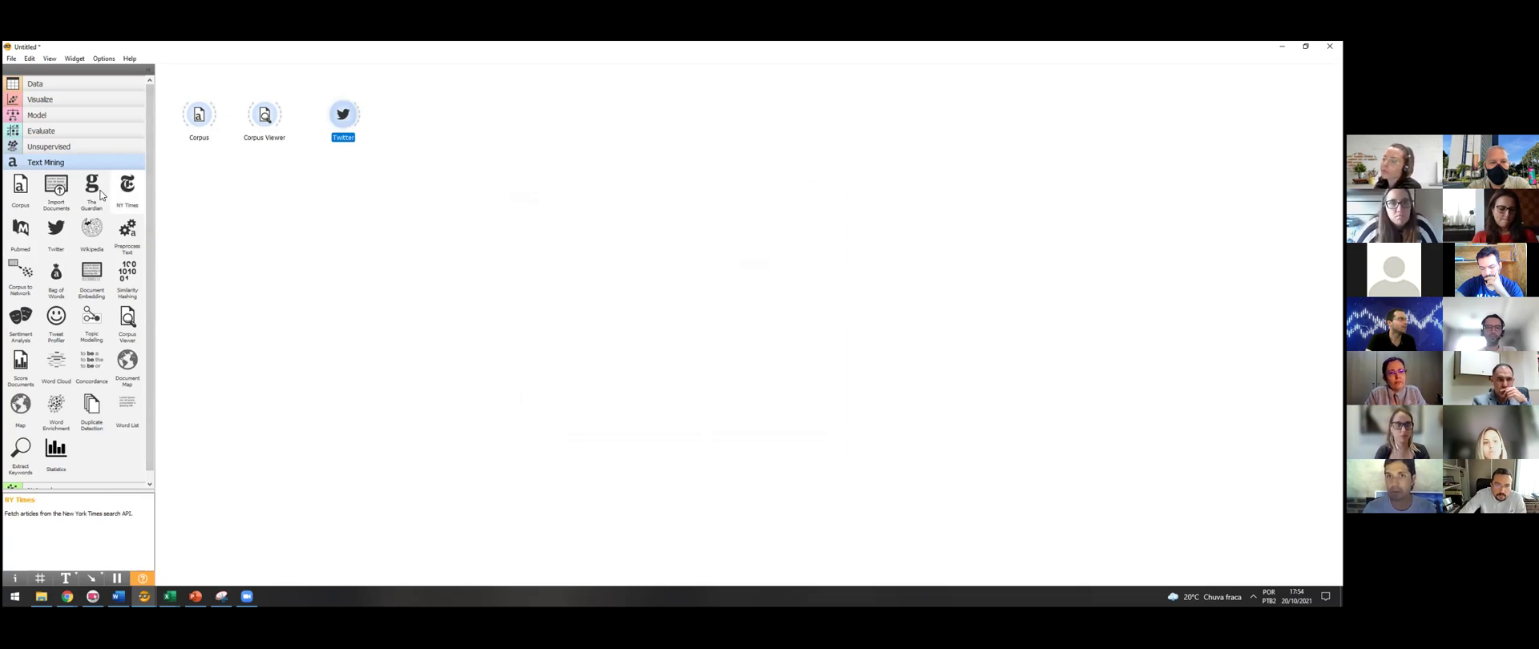
left_click(125, 193)
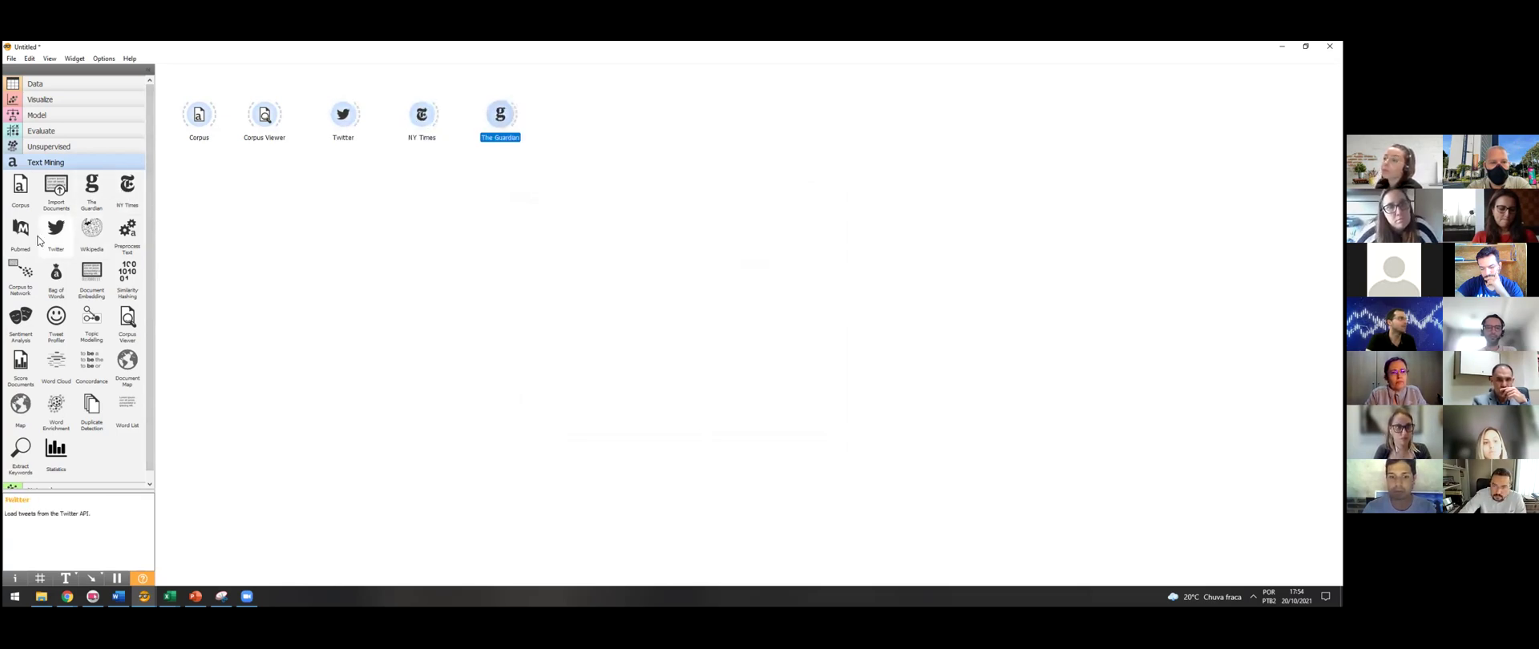
- Open the Twitter widget and view its API credentials dialog without entering a key or secret
left_click(336, 122)
double_click(337, 122)
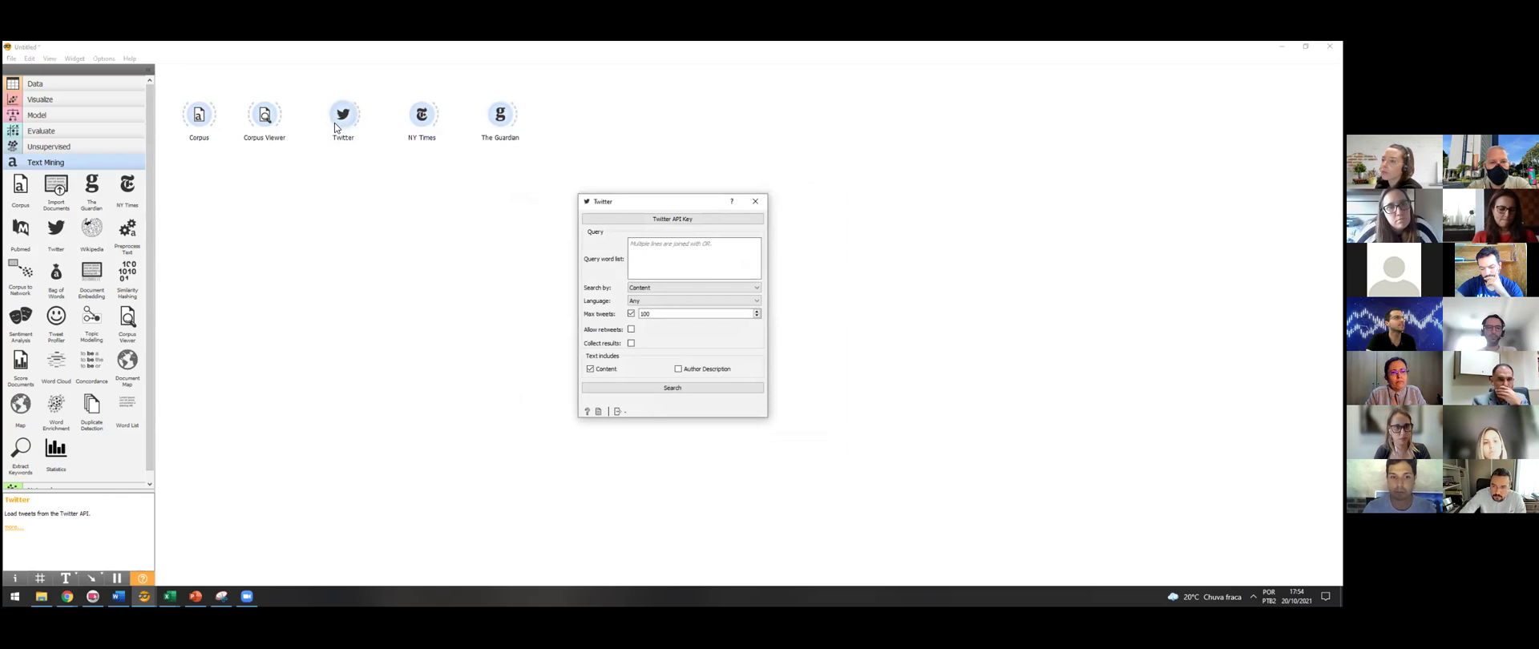
left_click(693, 217)
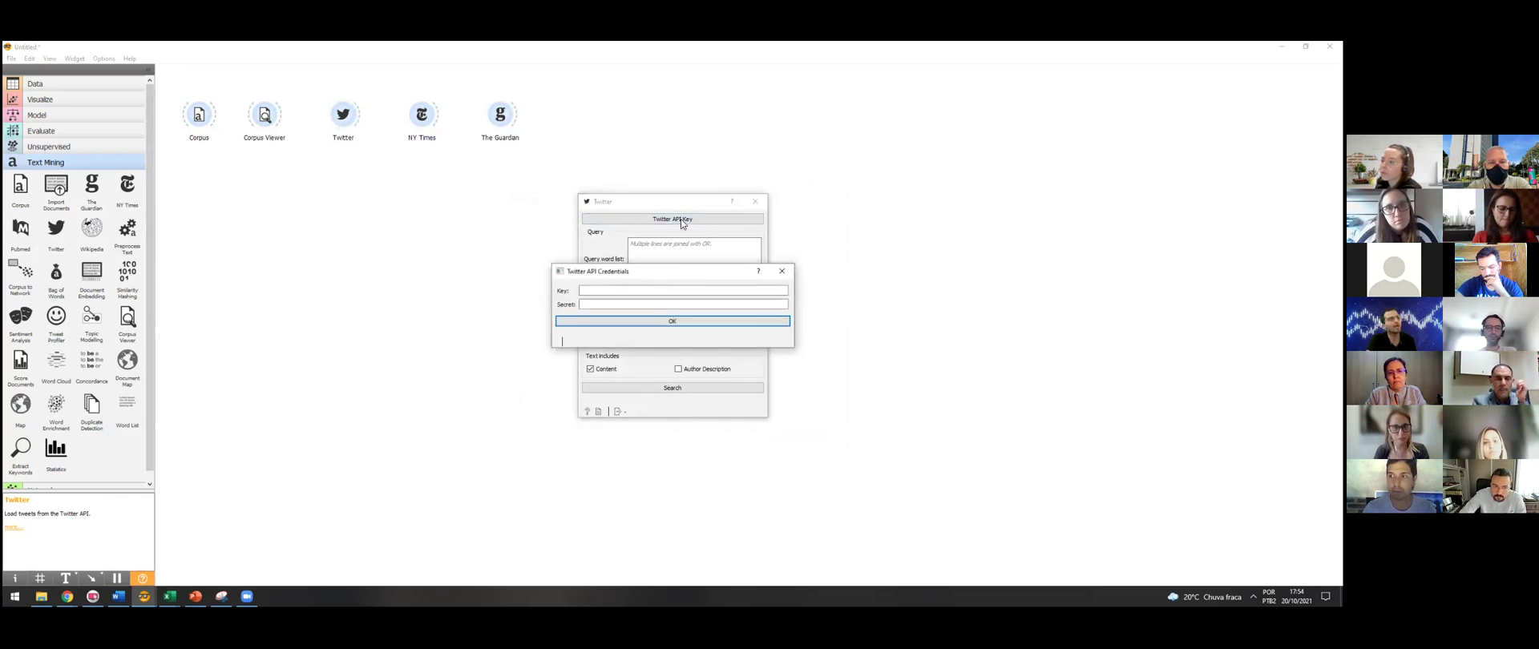
left_click(781, 271)
- Examine the Twitter widget's query word list, search-by, language and tweet-limit options, close it, and select the NY Times widget
left_click(648, 256)
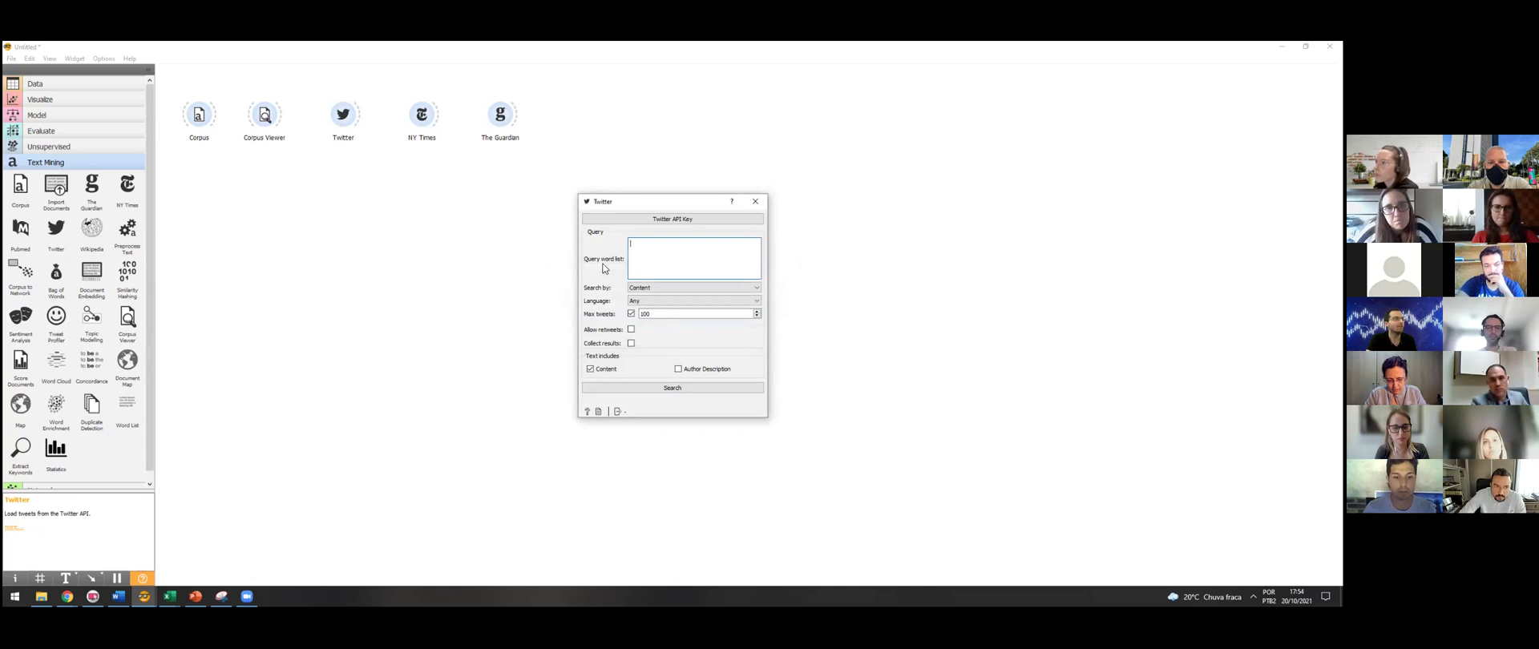
left_click(681, 289)
left_click(681, 289)
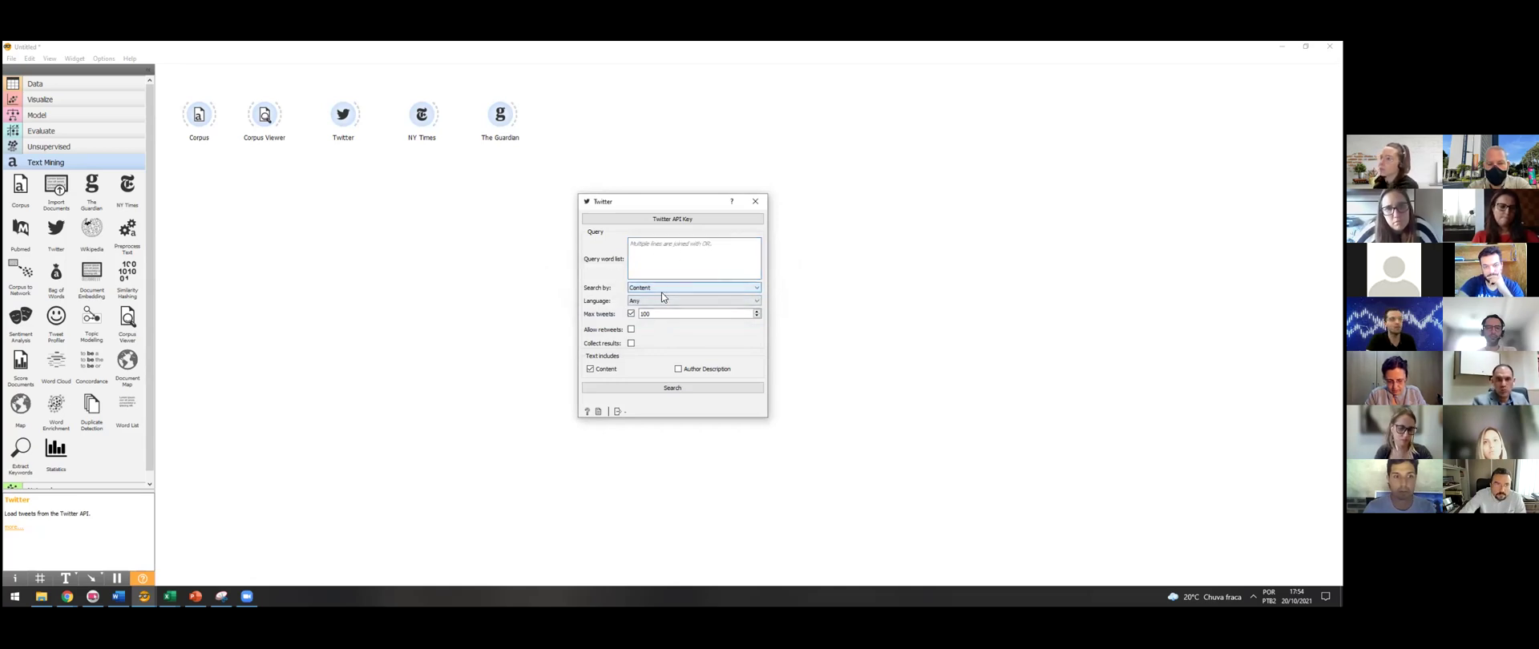
left_click(659, 291)
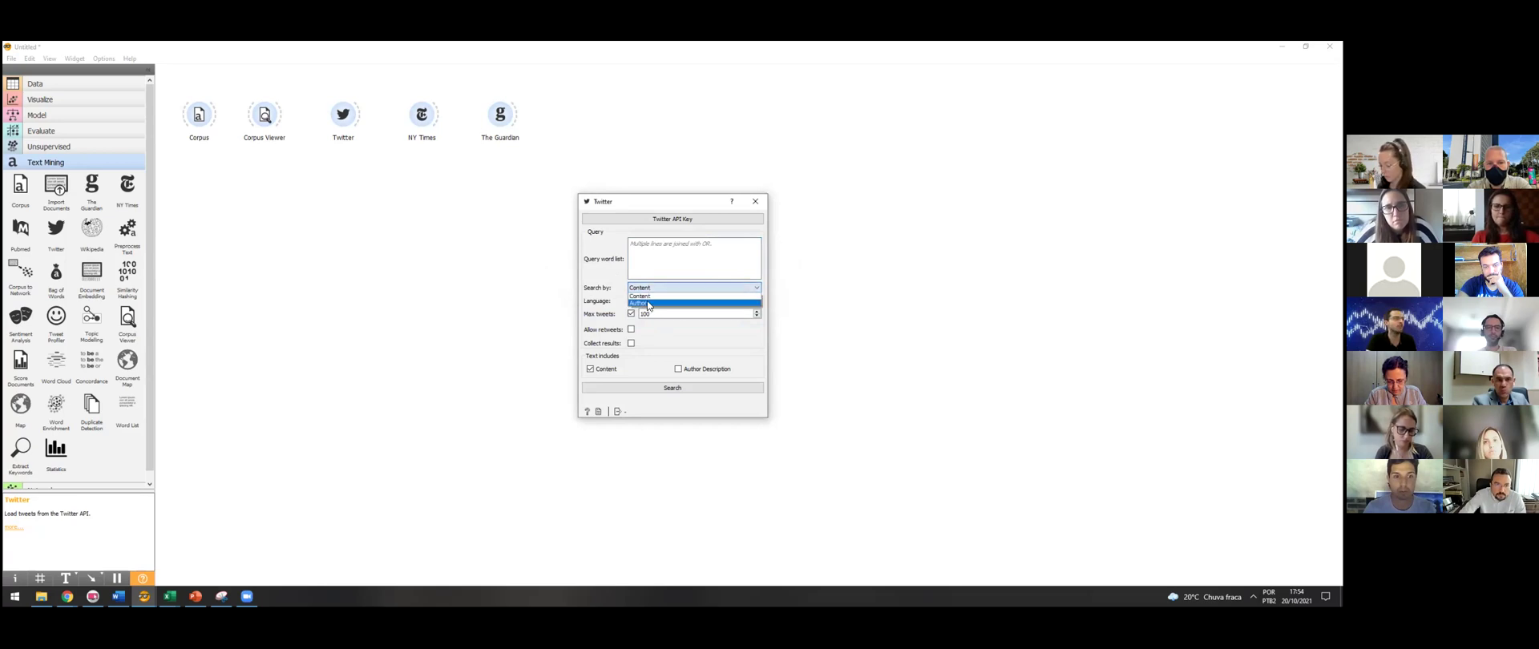
left_click(646, 296)
left_click(657, 300)
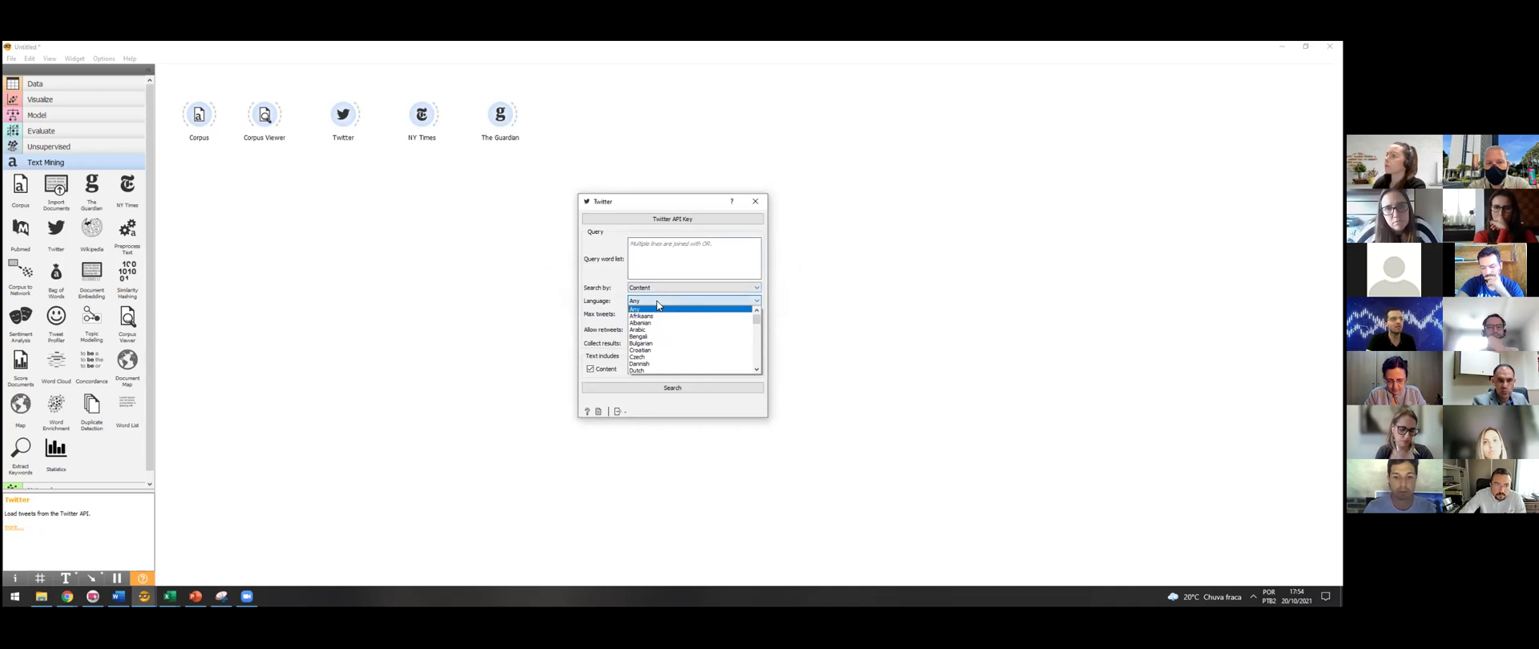
left_click(654, 302)
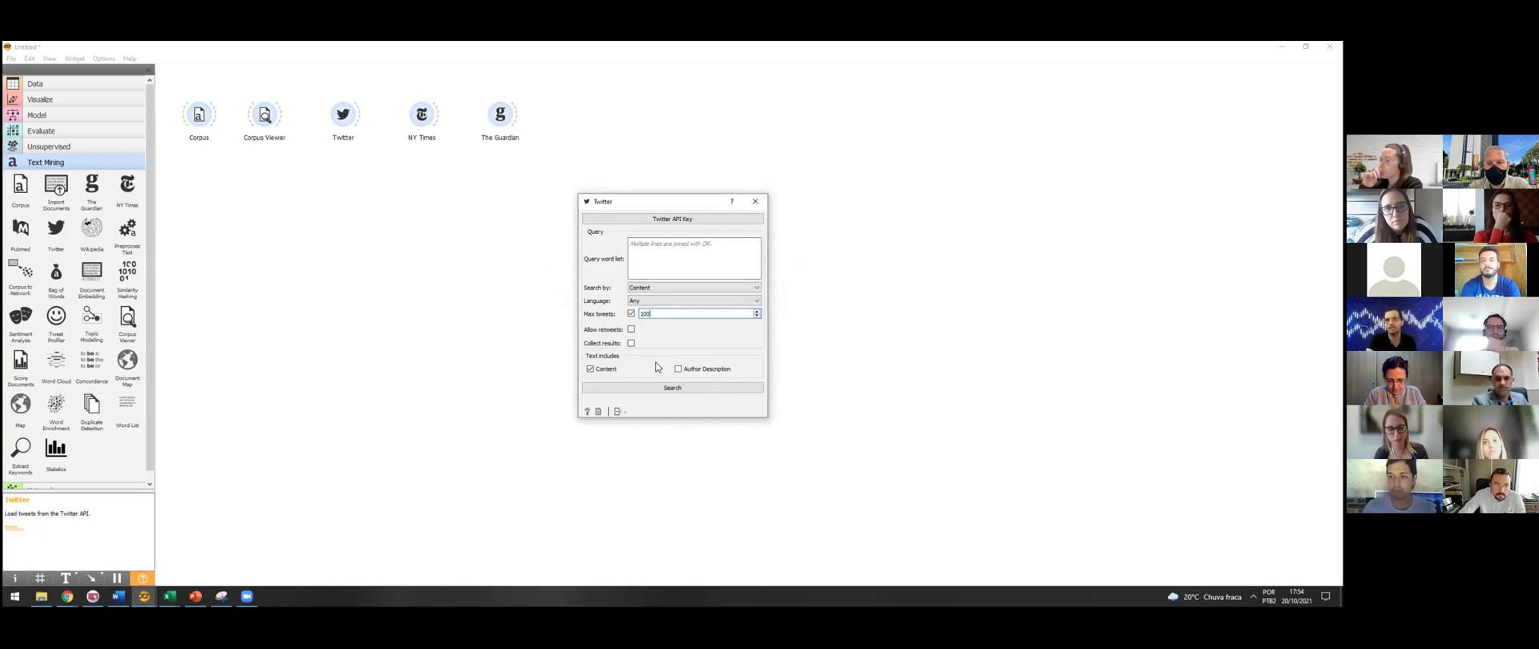
left_click(763, 202)
left_click(421, 114)
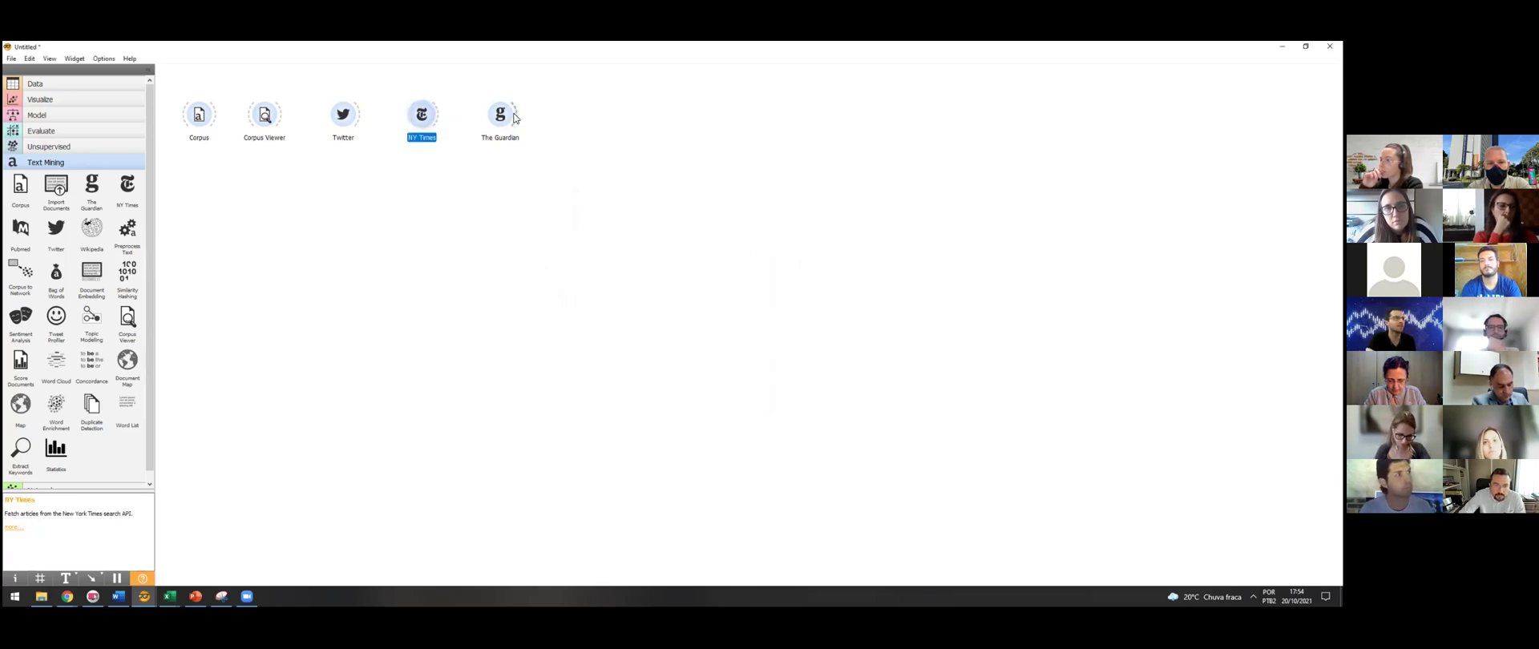
- Delete the Twitter, NY Times and The Guardian widgets from the canvas
left_click_drag(569, 87, 337, 191)
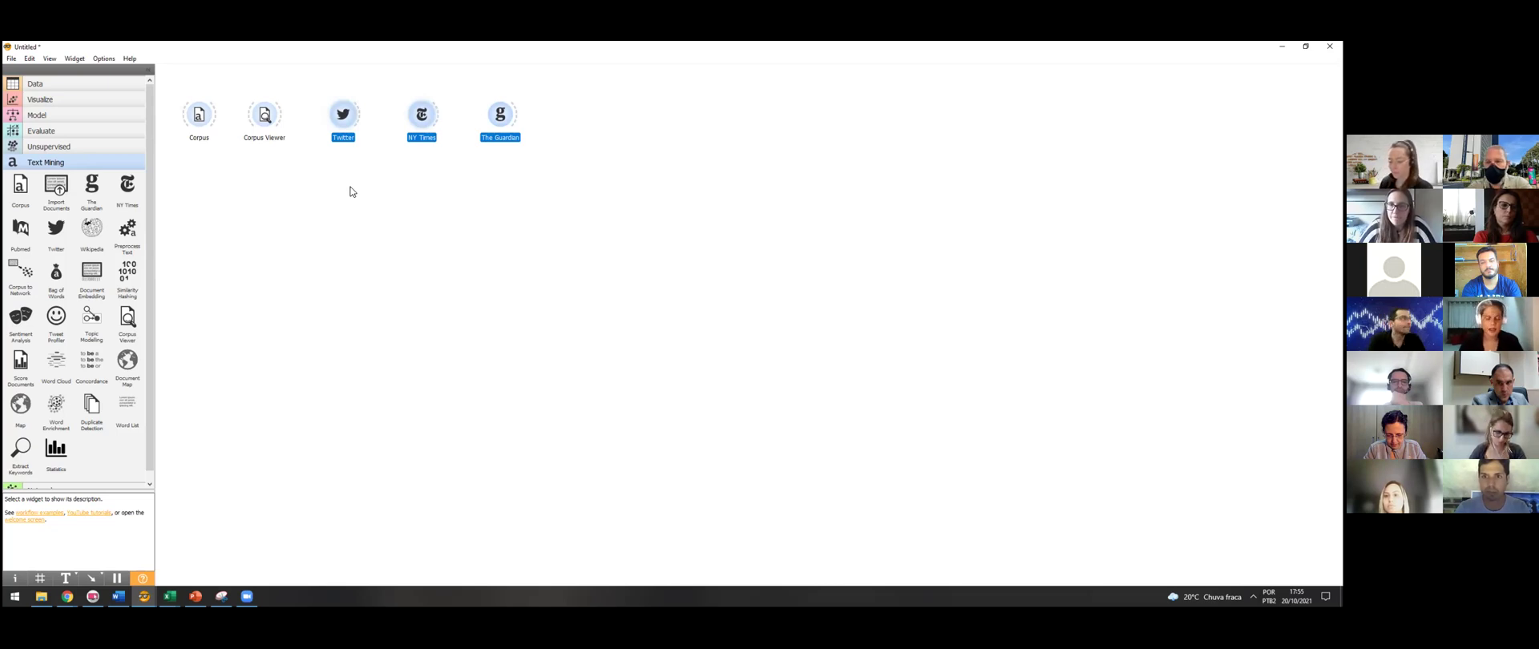
left_click(357, 194)
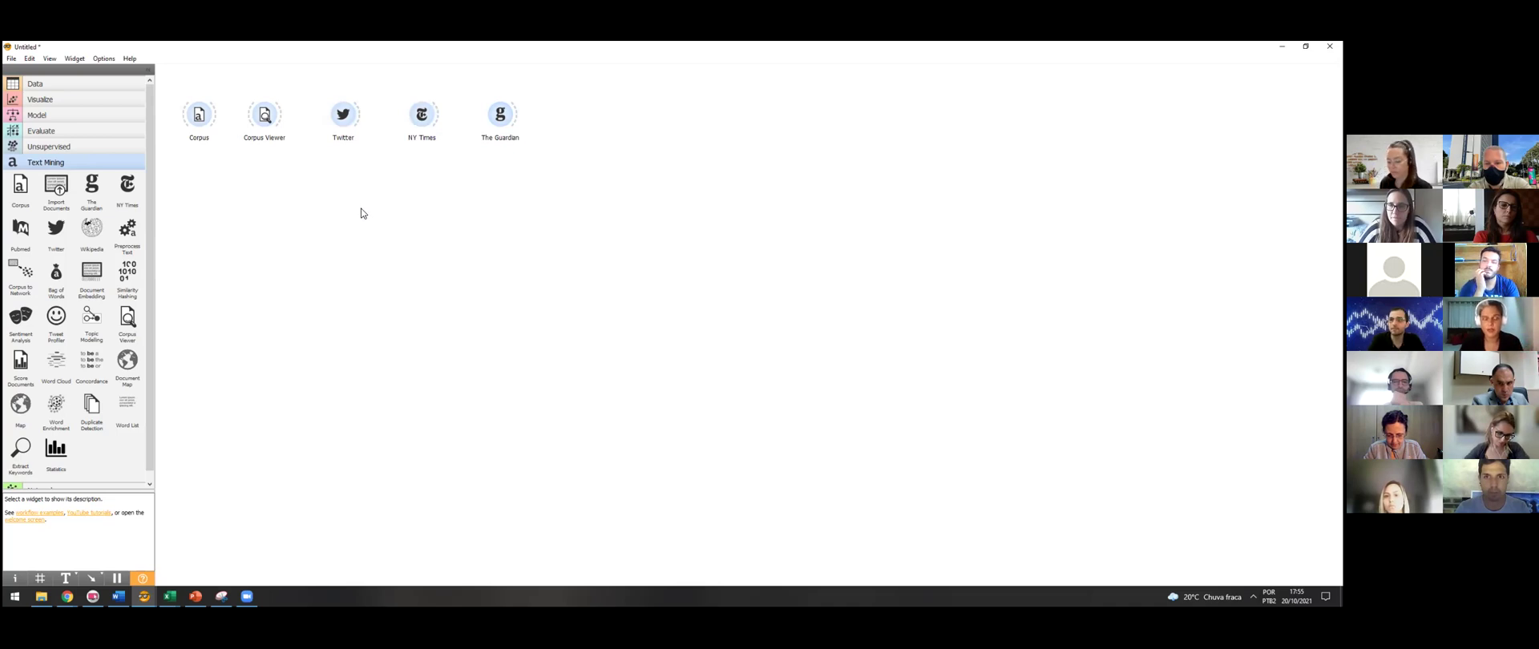
left_click_drag(554, 215, 409, 101)
key("Delete")
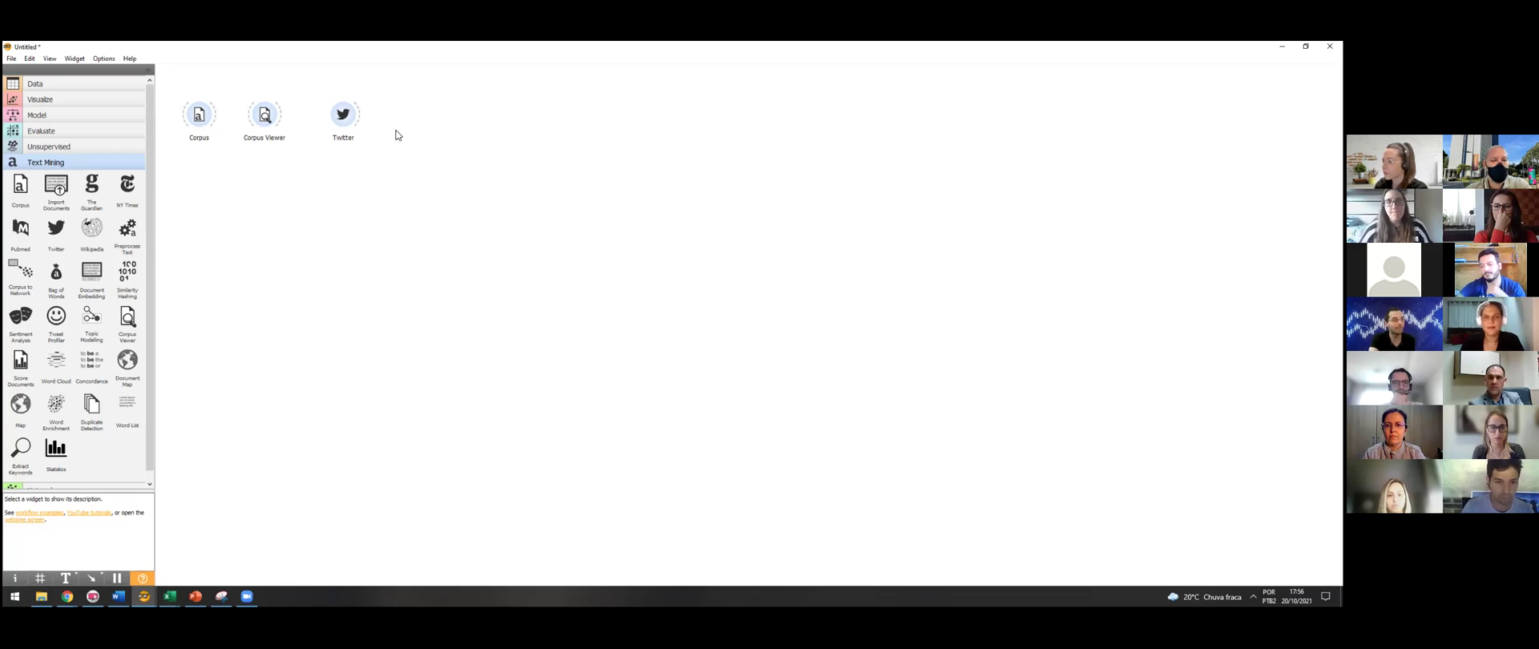
left_click_drag(445, 79, 475, 223)
left_click_drag(630, 134, 304, 77)
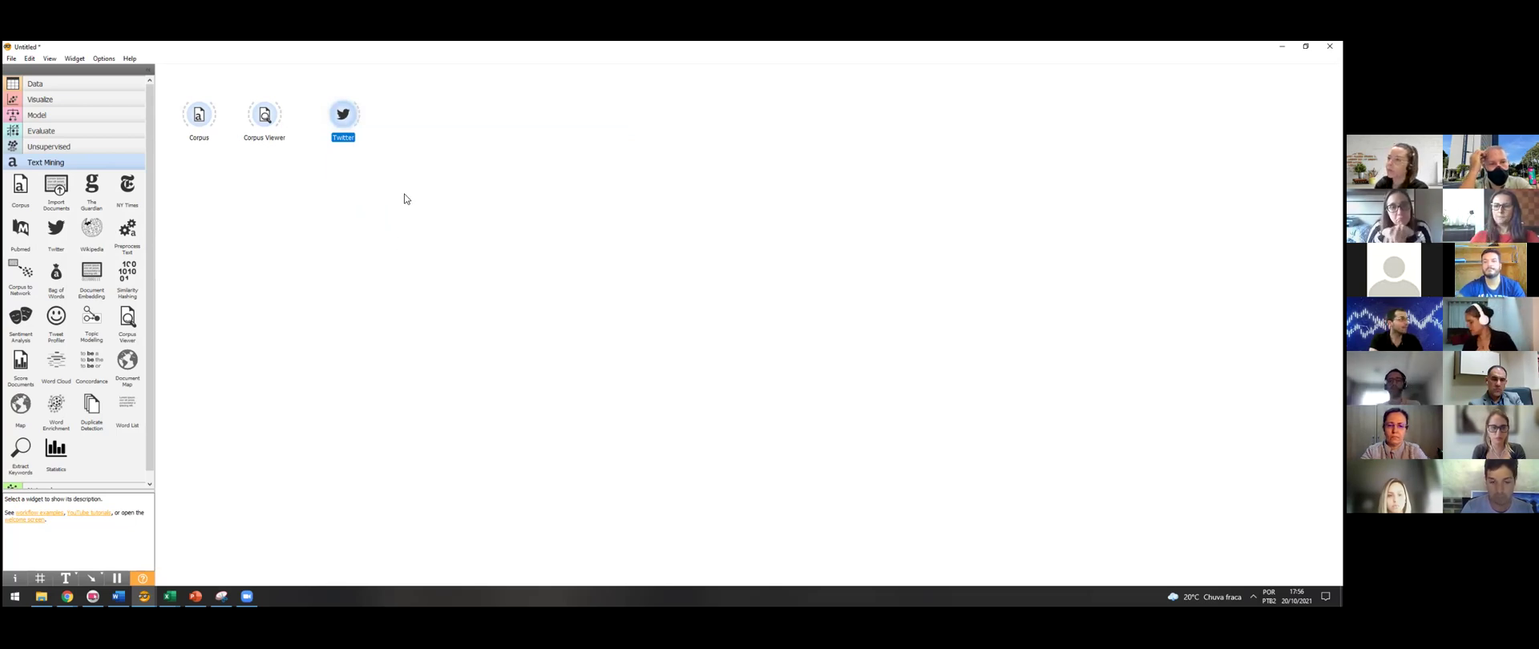
key("Delete")
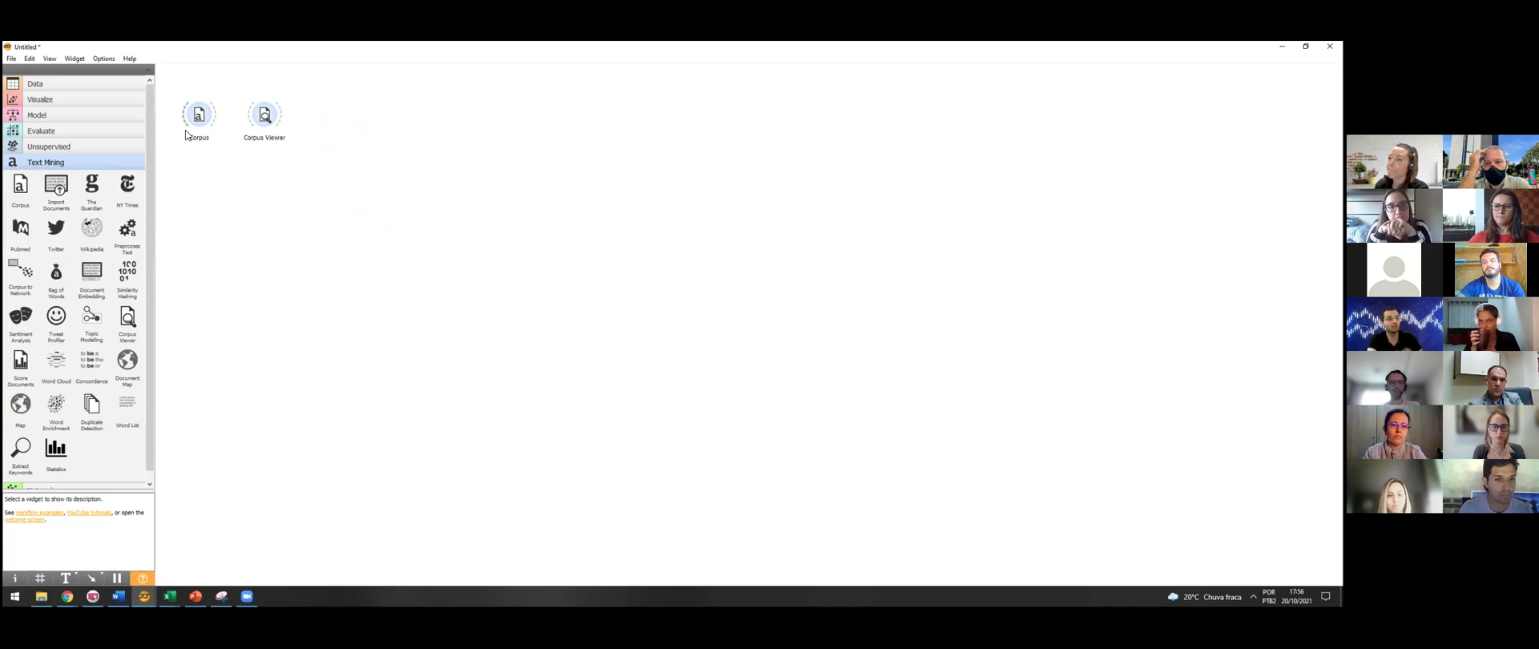
- Check the file and text feature selected in the Corpus widget, and connect Corpus to Corpus Viewer
double_click(199, 115)
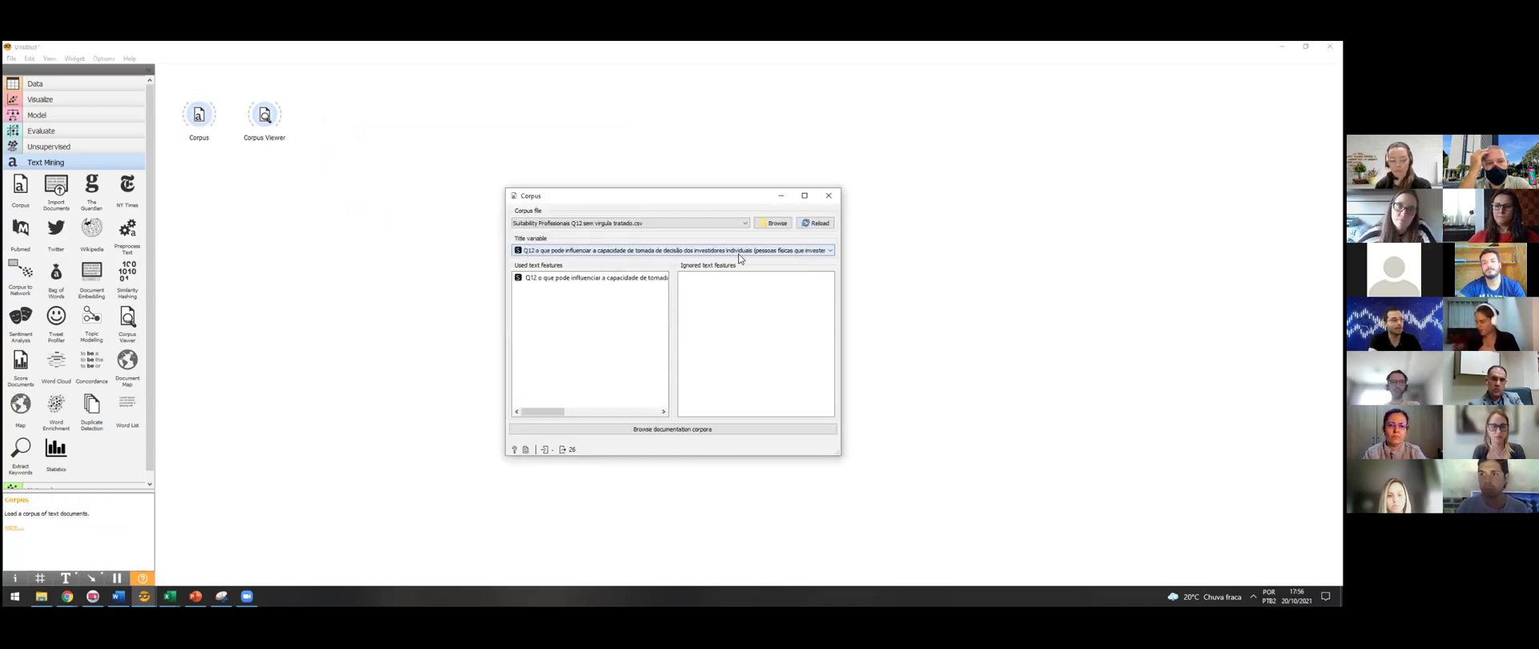
left_click(829, 196)
left_click(267, 116)
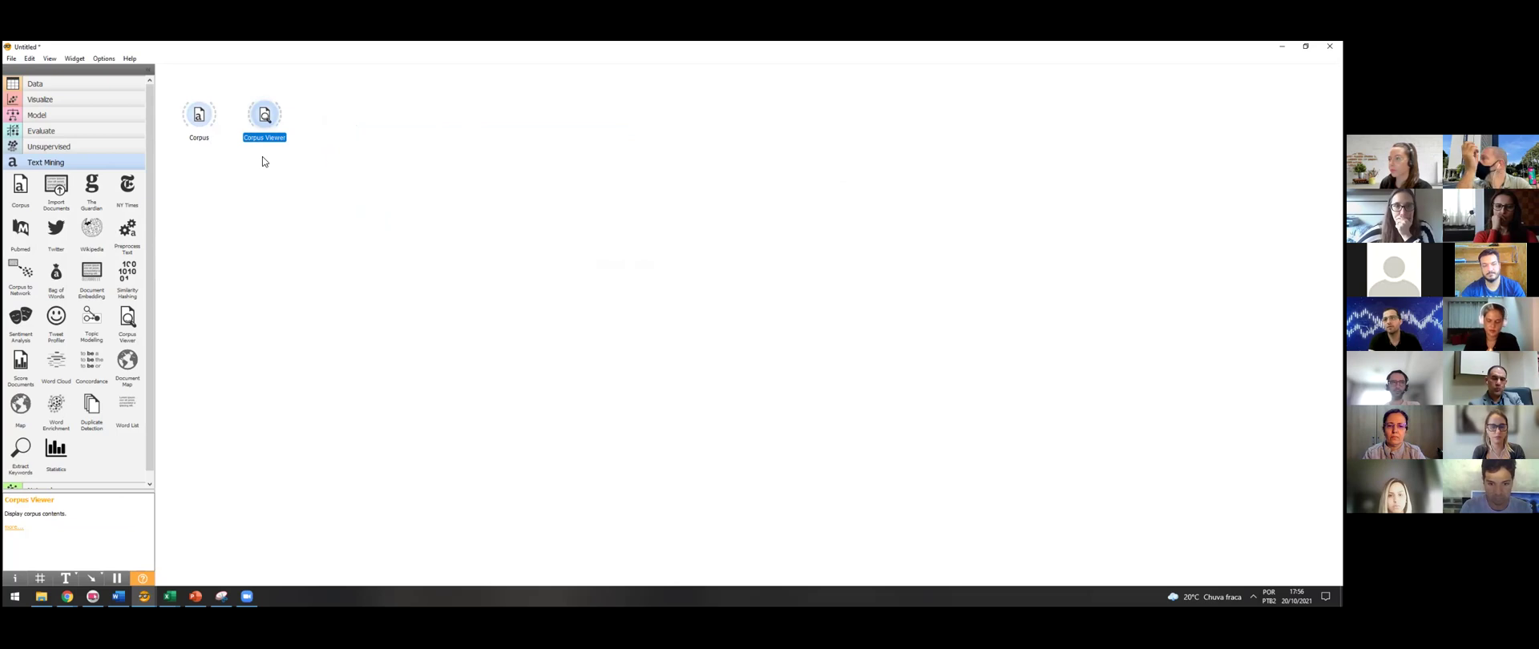
left_click(234, 137)
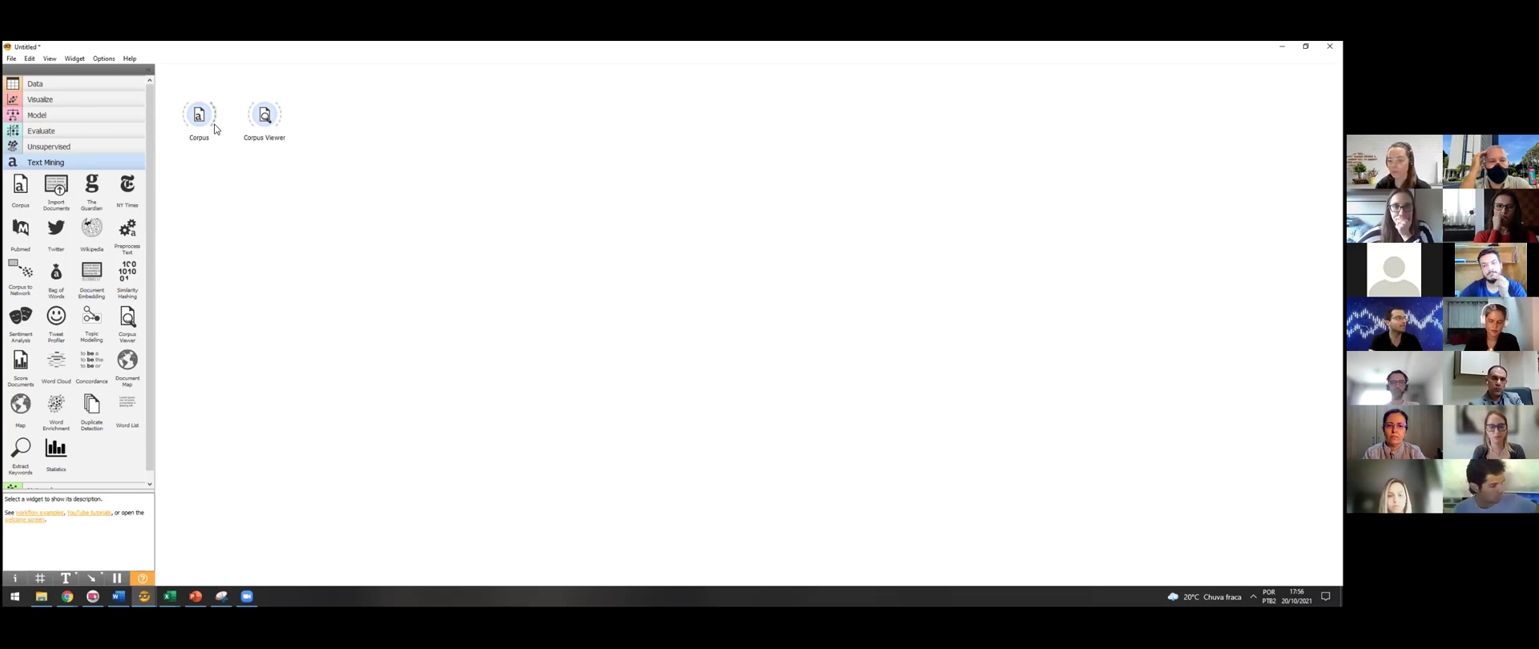
left_click_drag(220, 126, 262, 122)
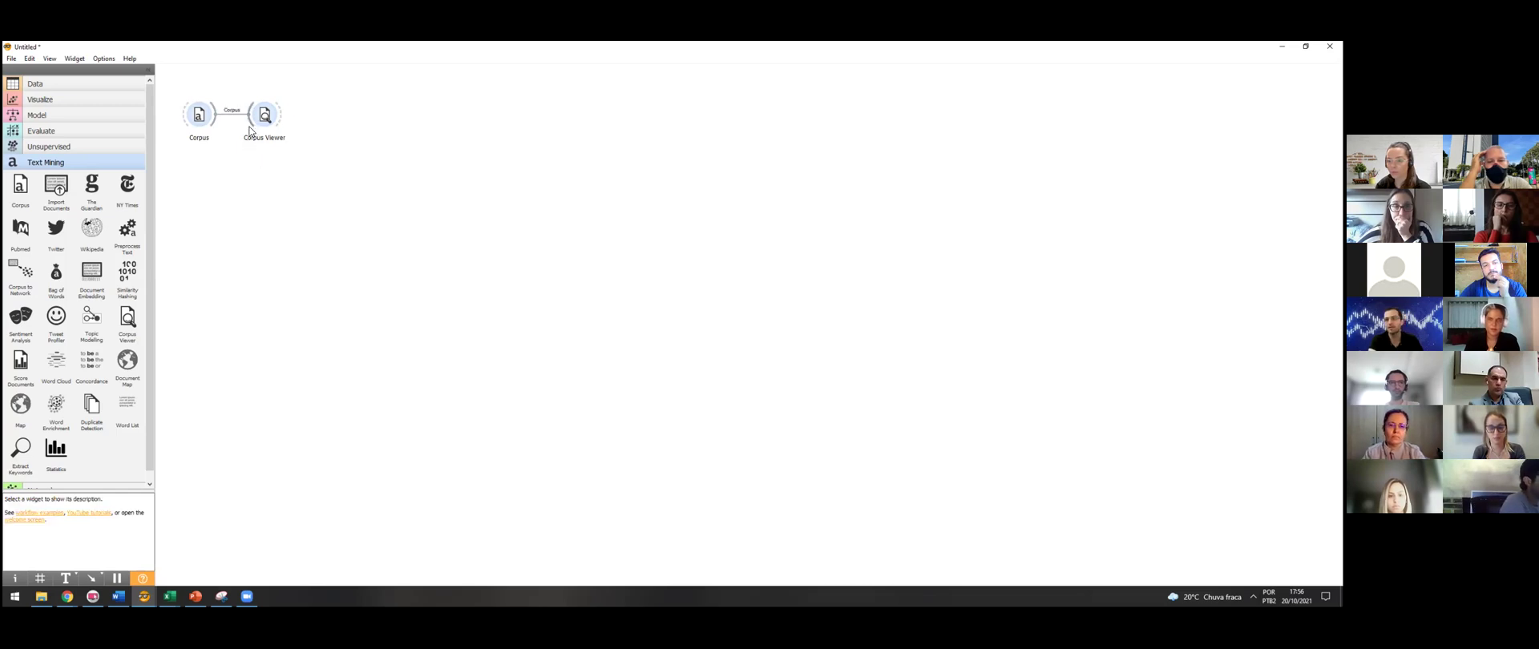
- Open the Corpus Viewer and read through its first eleven documents, including the full Q12 text of document 11
double_click(265, 116)
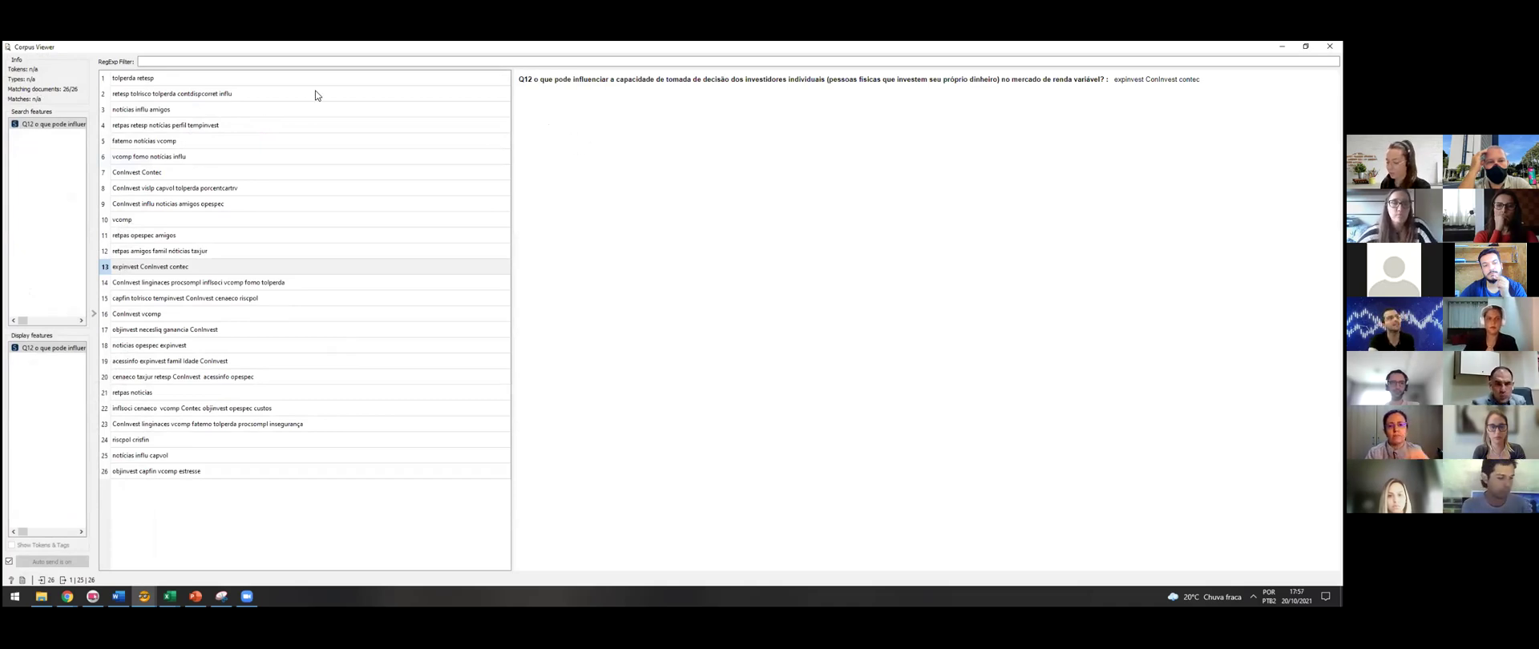
left_click(181, 76)
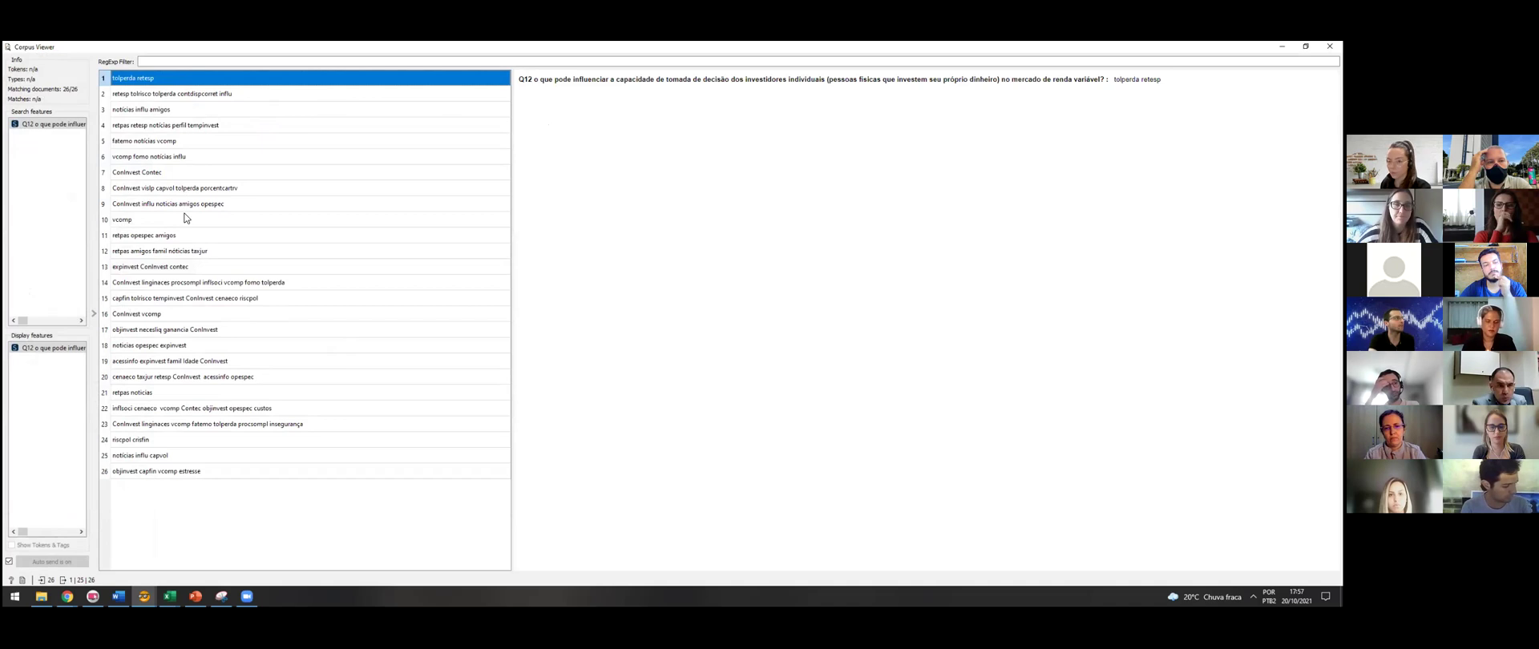
key("Down")
key("Down")
key("Down")
key("Down")
key("Down")
key("Down")
key("Down")
key("Down")
key("Down")
key("Down")
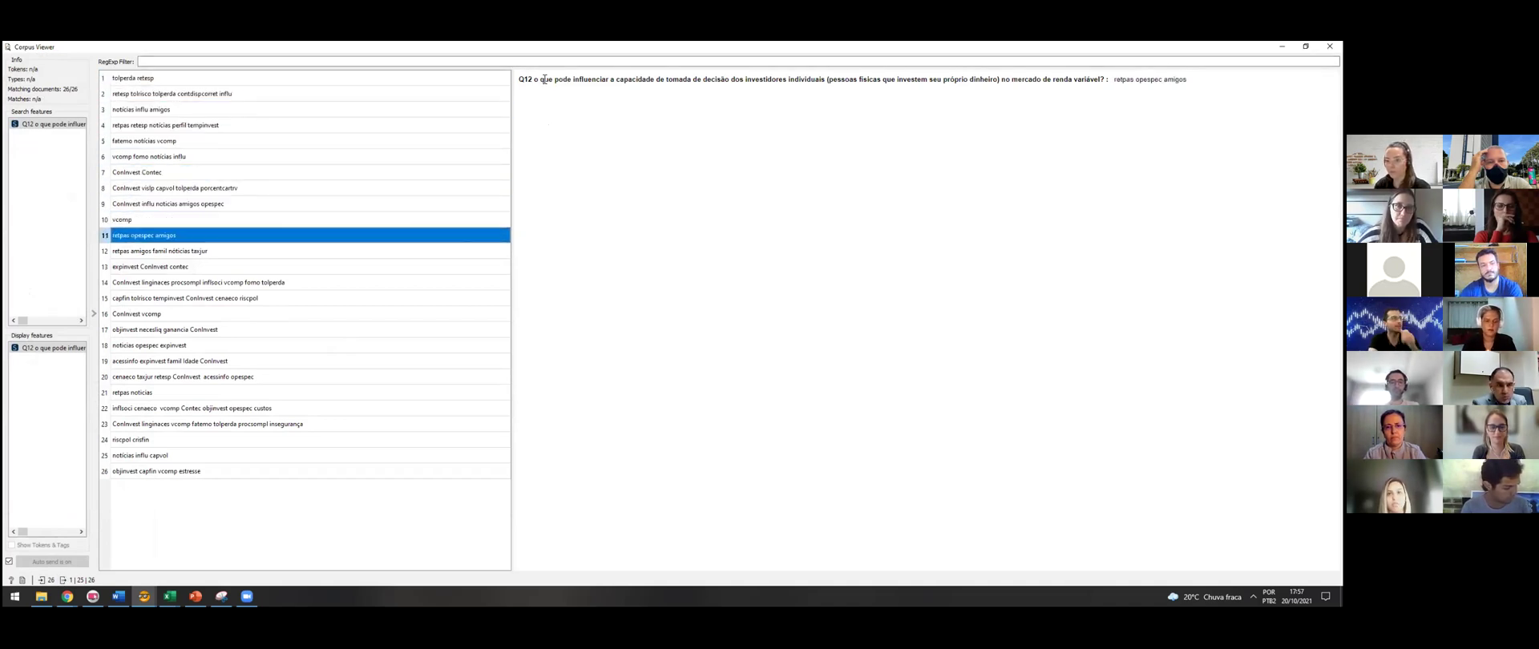
left_click_drag(519, 79, 1188, 80)
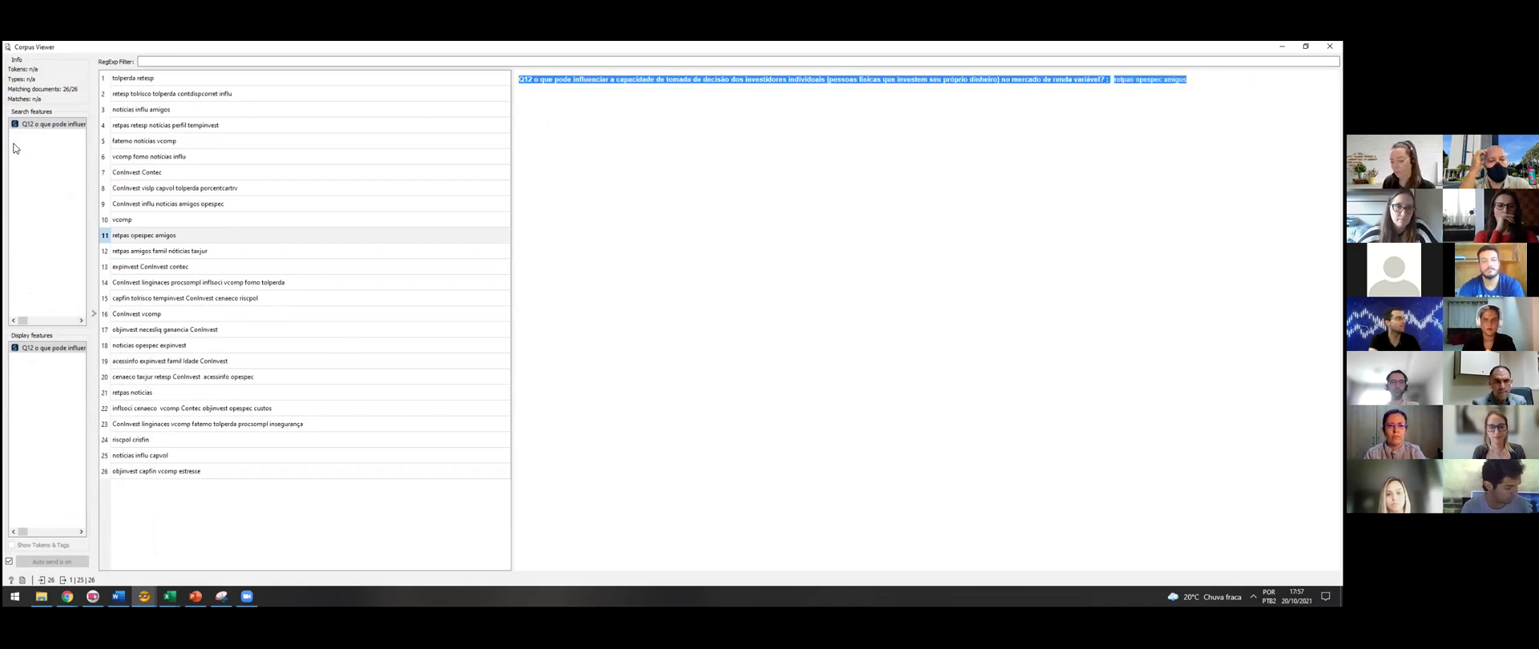
- Clear the Q12 search feature in the Corpus Viewer, check the widget's warning on the canvas, and restore the feature
left_click(61, 126)
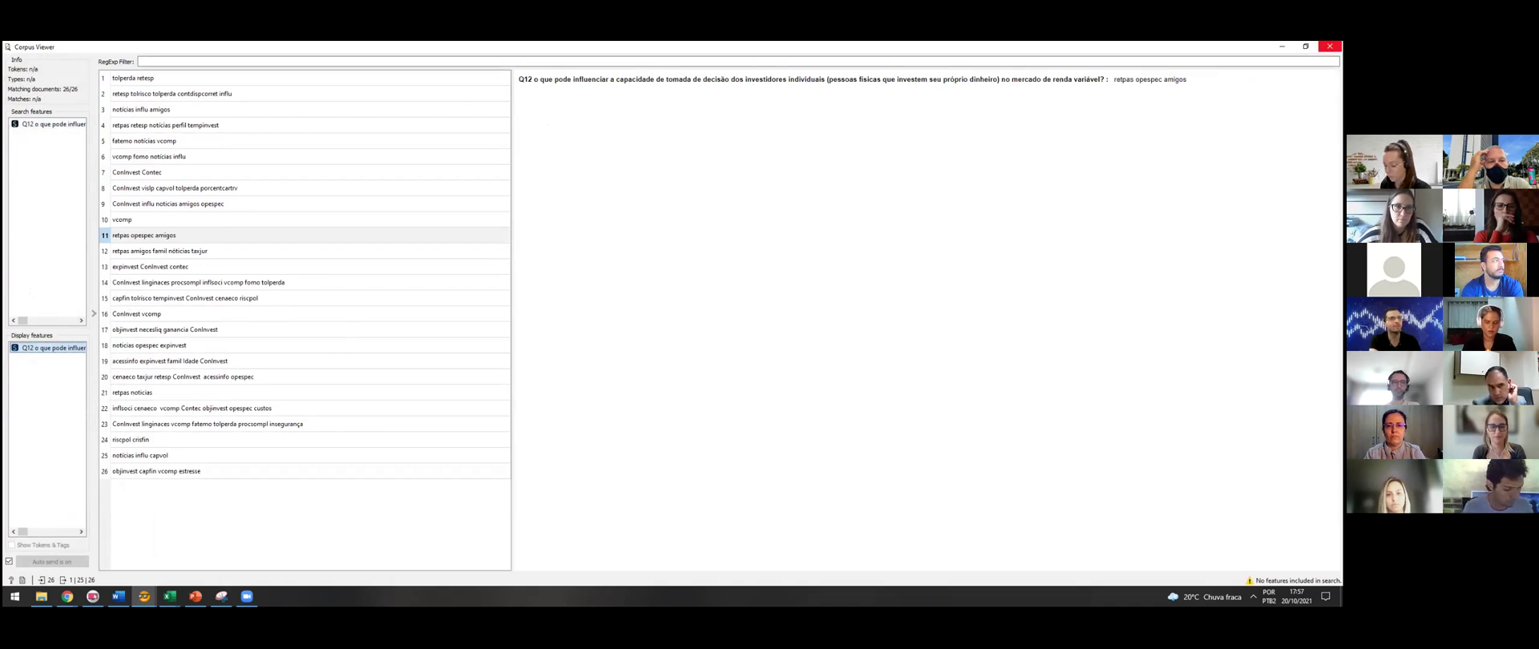
left_click(1330, 45)
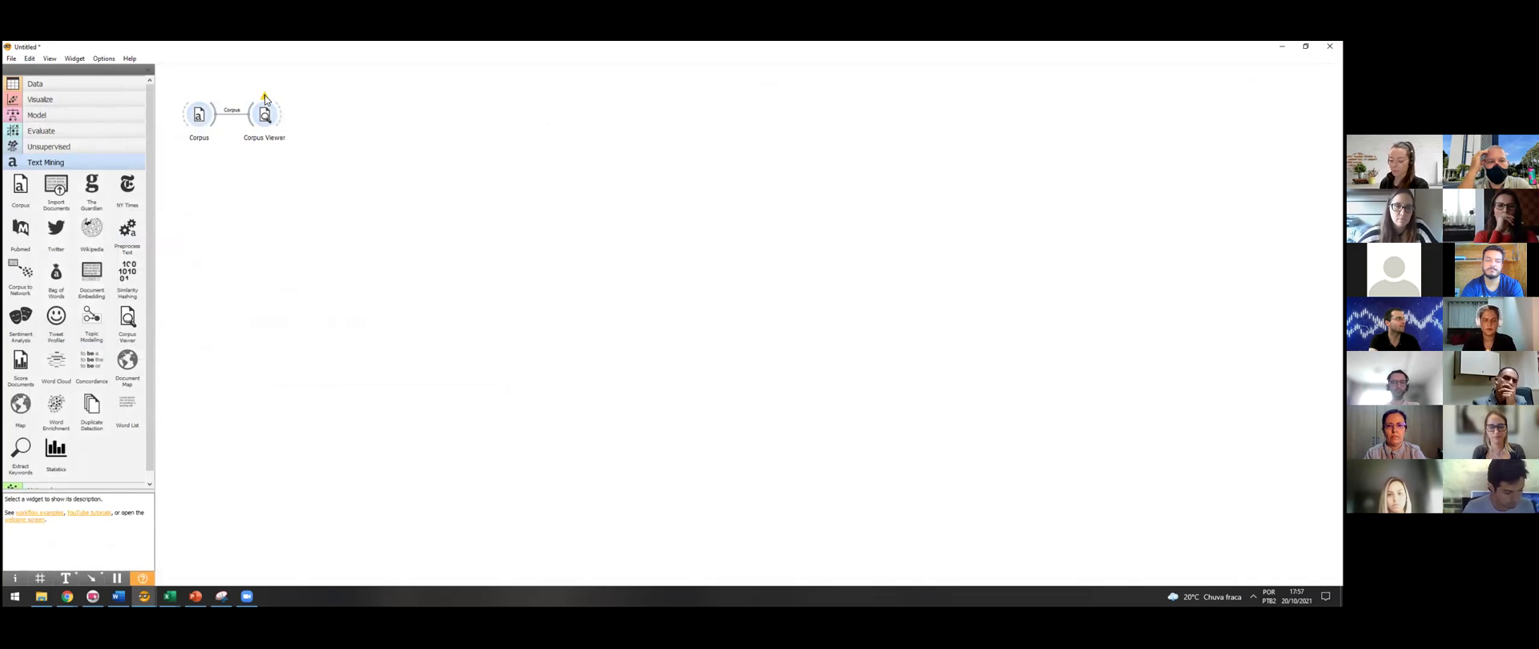
mouse_move(265, 100)
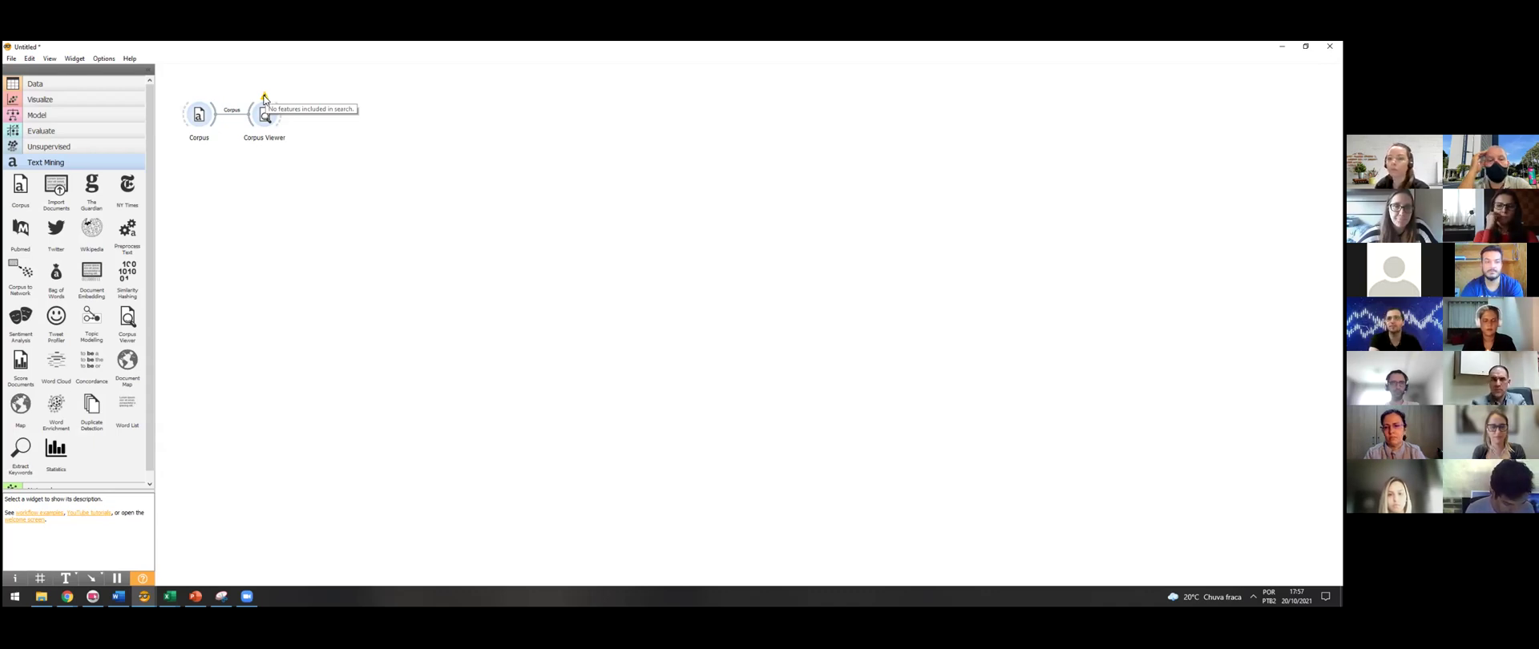
double_click(263, 117)
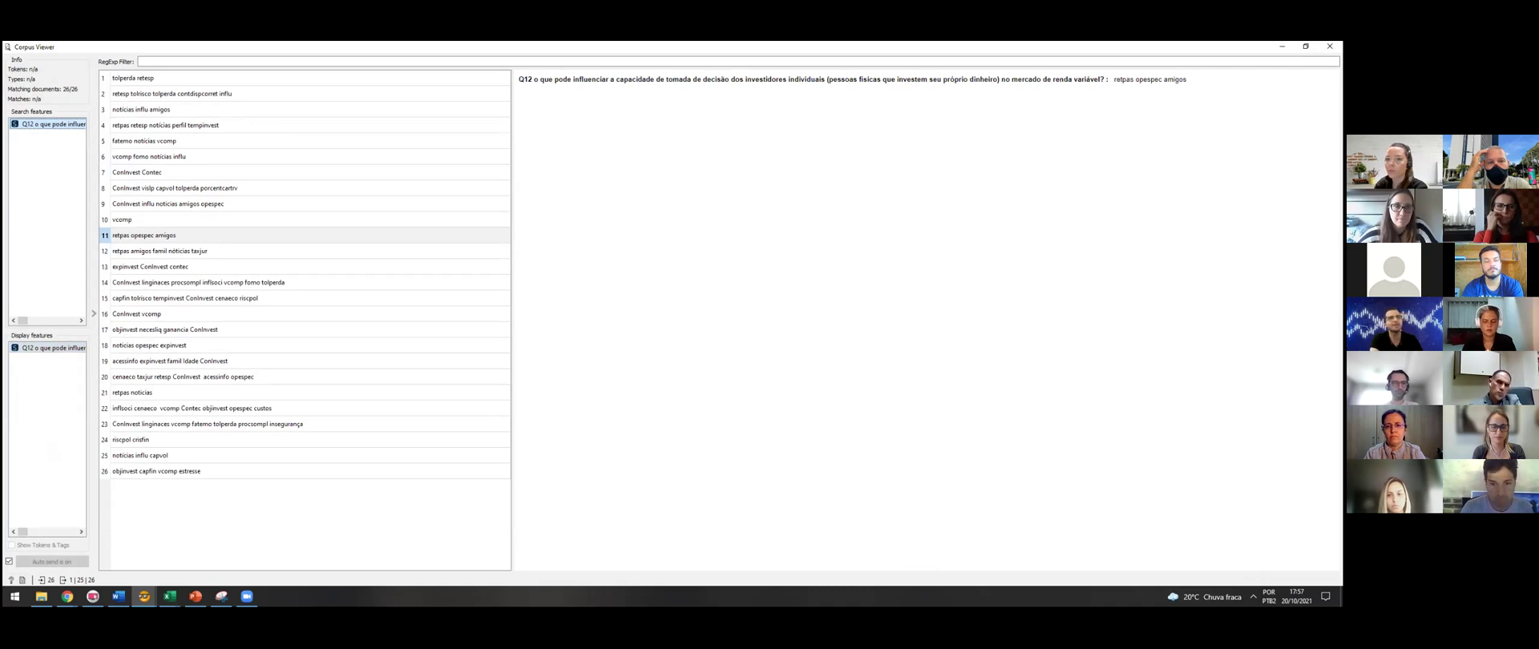
left_click(1330, 45)
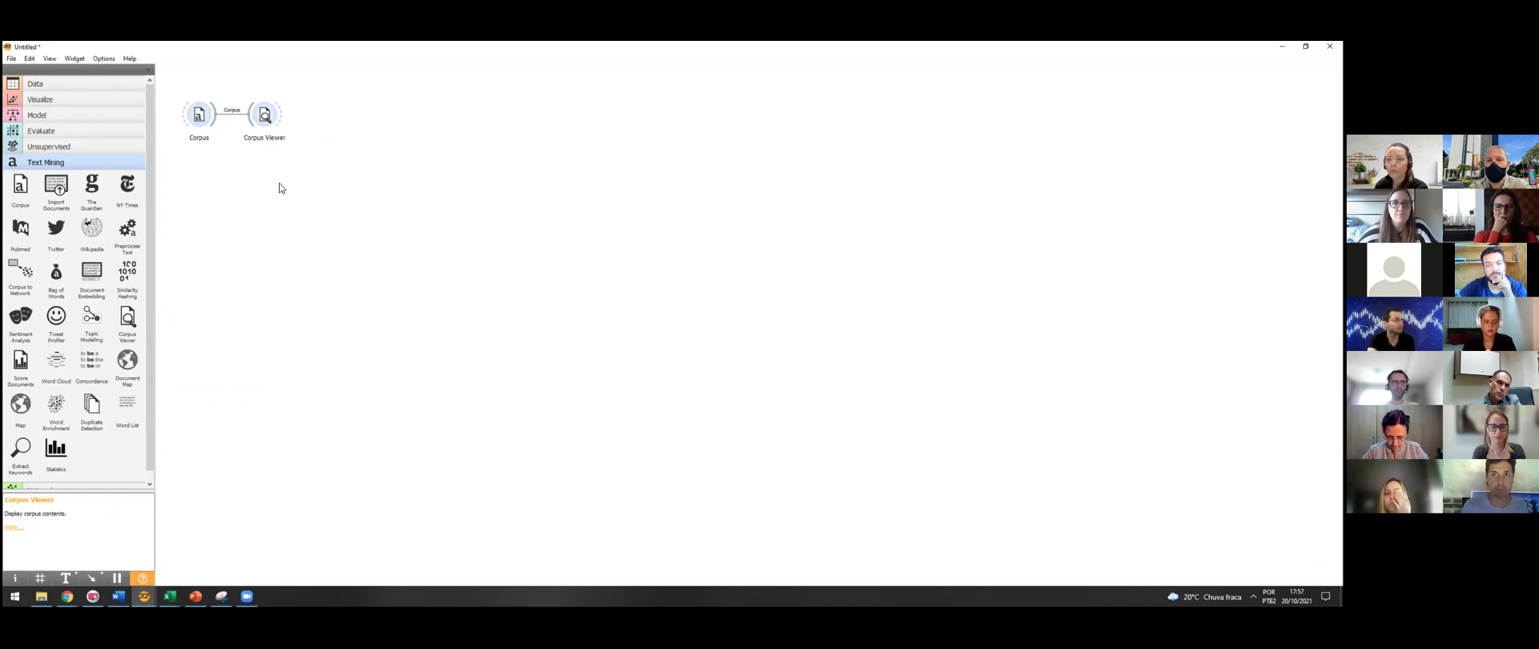
- Add a Preprocess Text widget below the Corpus Viewer and link the Corpus Viewer to it
left_click_drag(132, 249, 312, 162)
left_click(338, 153)
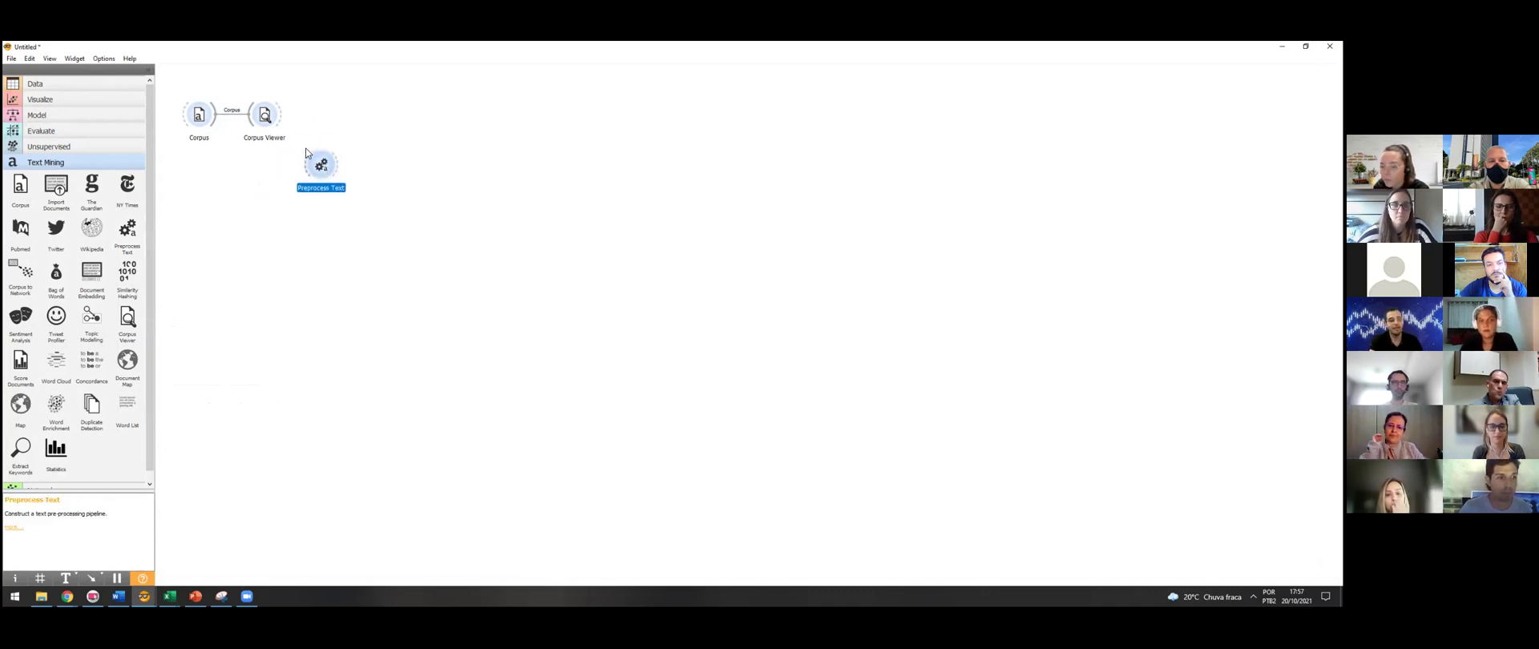
right_click(333, 171)
left_click(286, 165)
left_click_drag(309, 164, 305, 195)
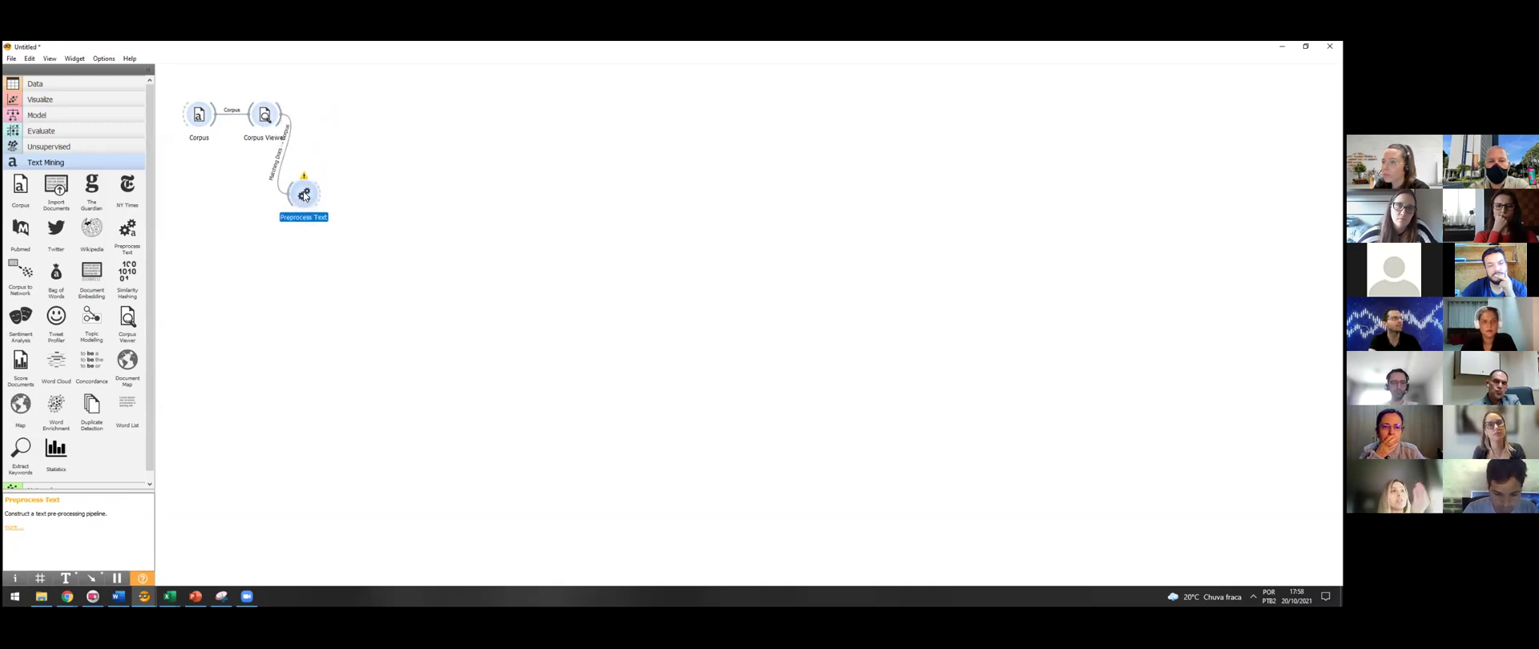
- Replace the link from Corpus Viewer to Preprocess Text with a direct link from Corpus
mouse_move(304, 179)
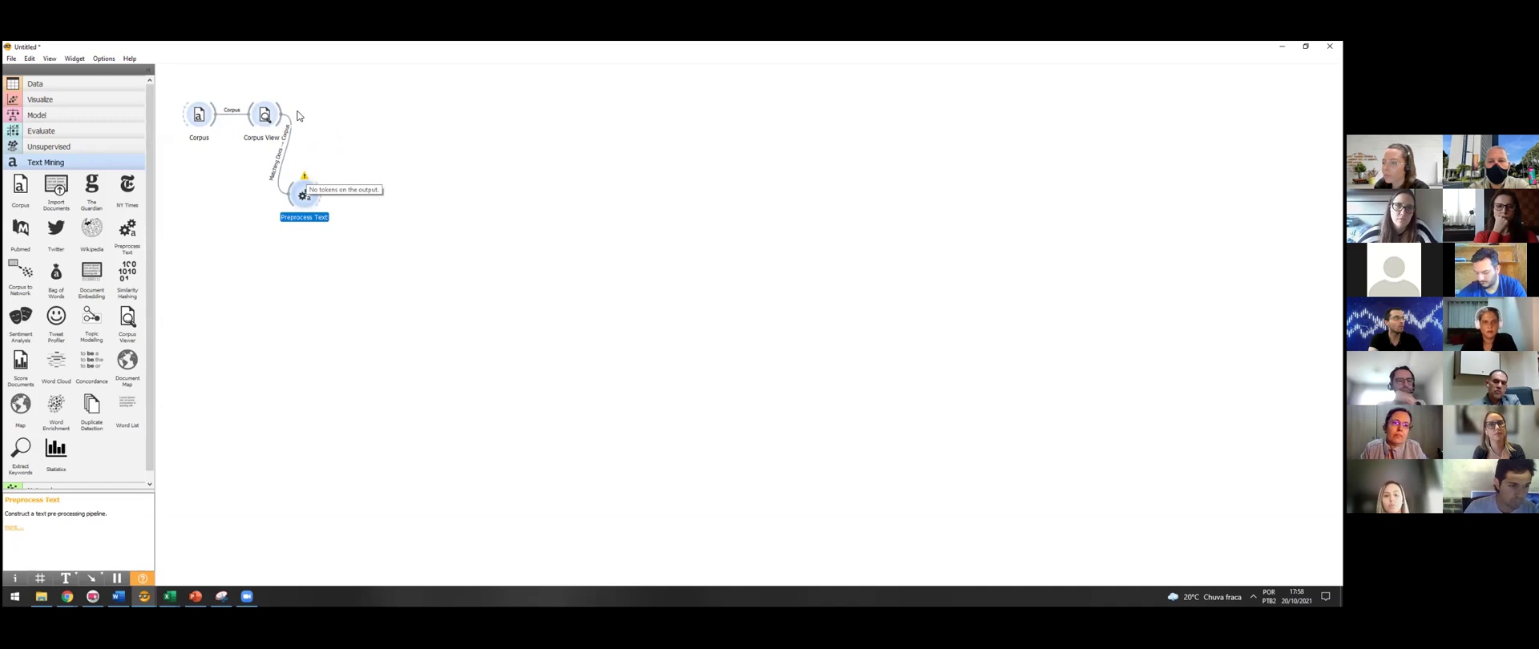
left_click(280, 148)
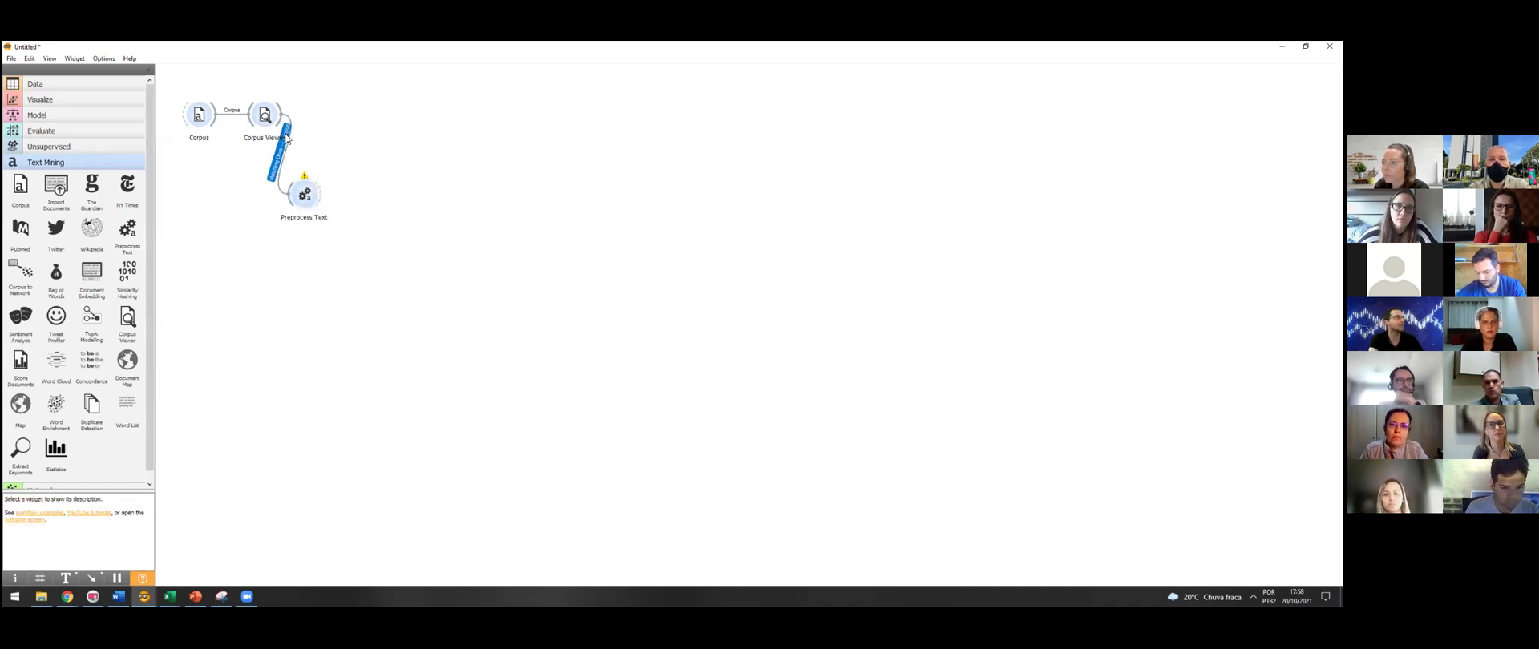
key("Delete")
left_click_drag(215, 114, 288, 201)
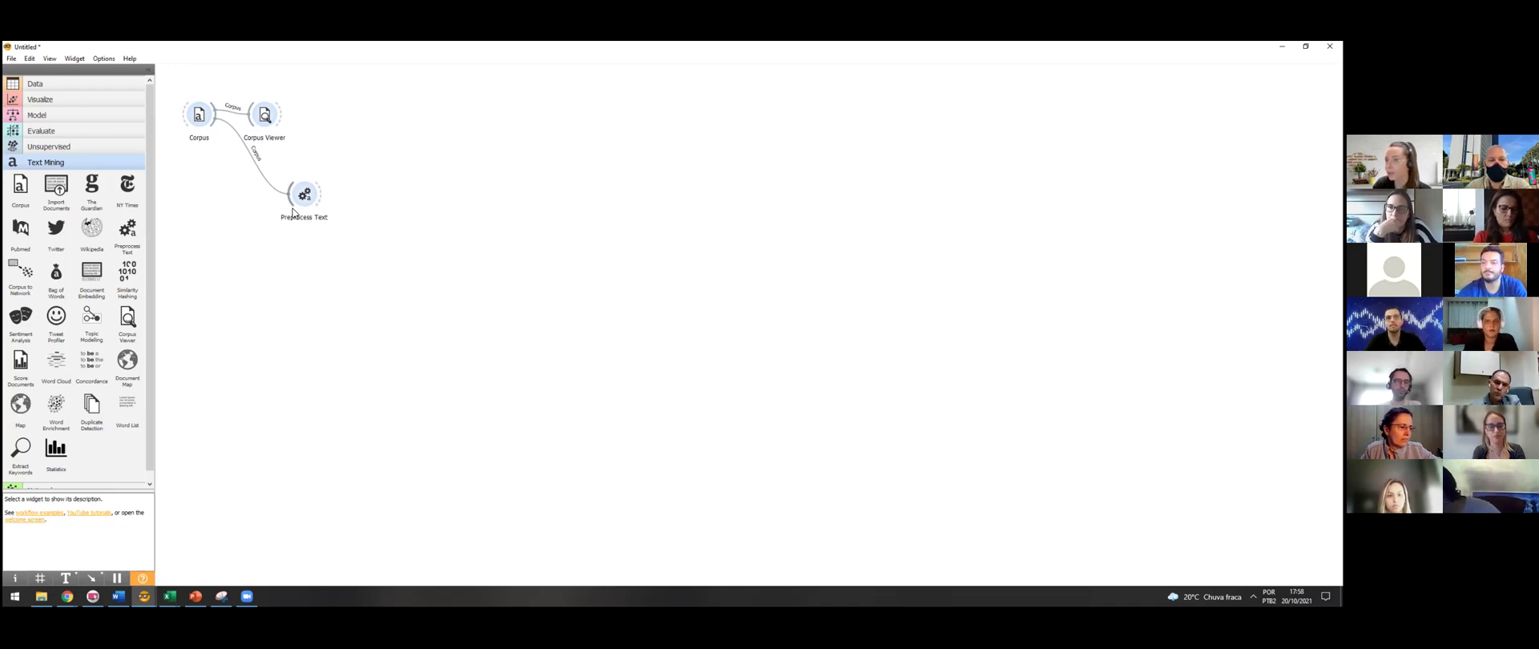
left_click(40, 146)
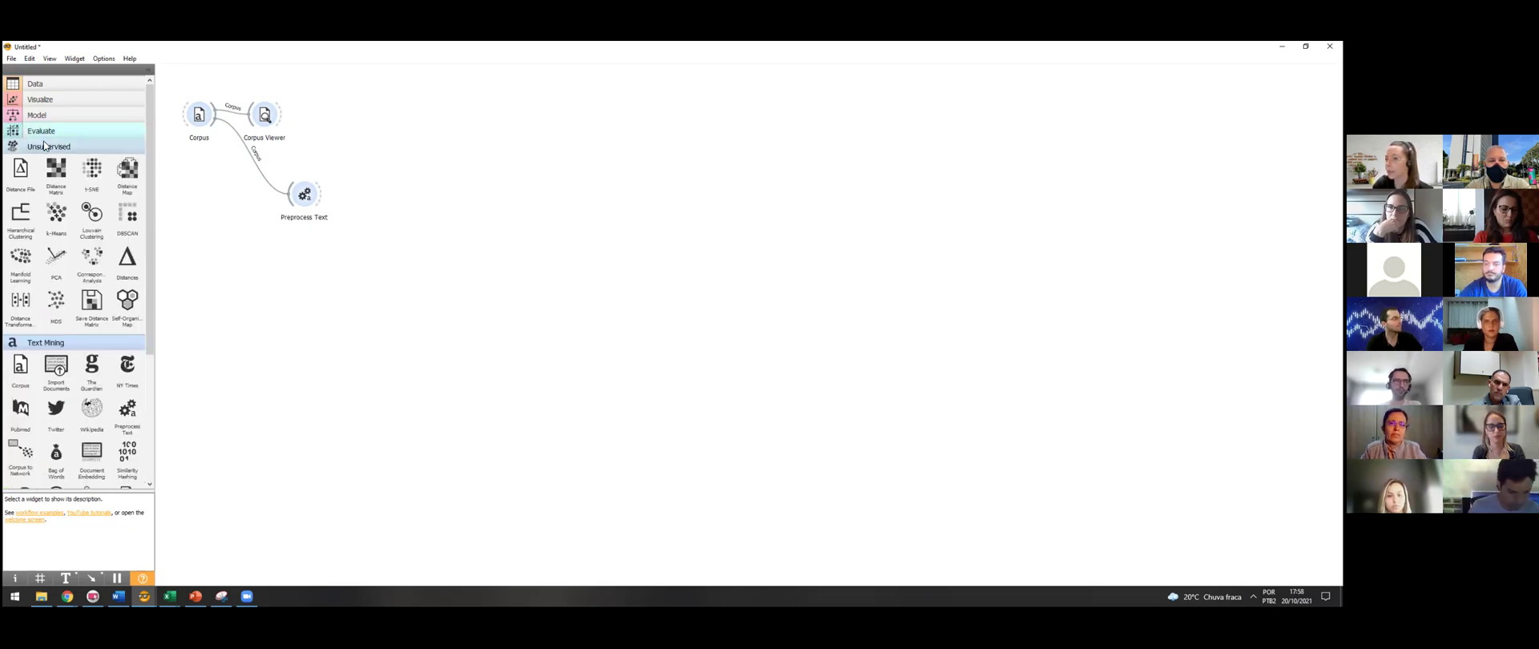
left_click(43, 146)
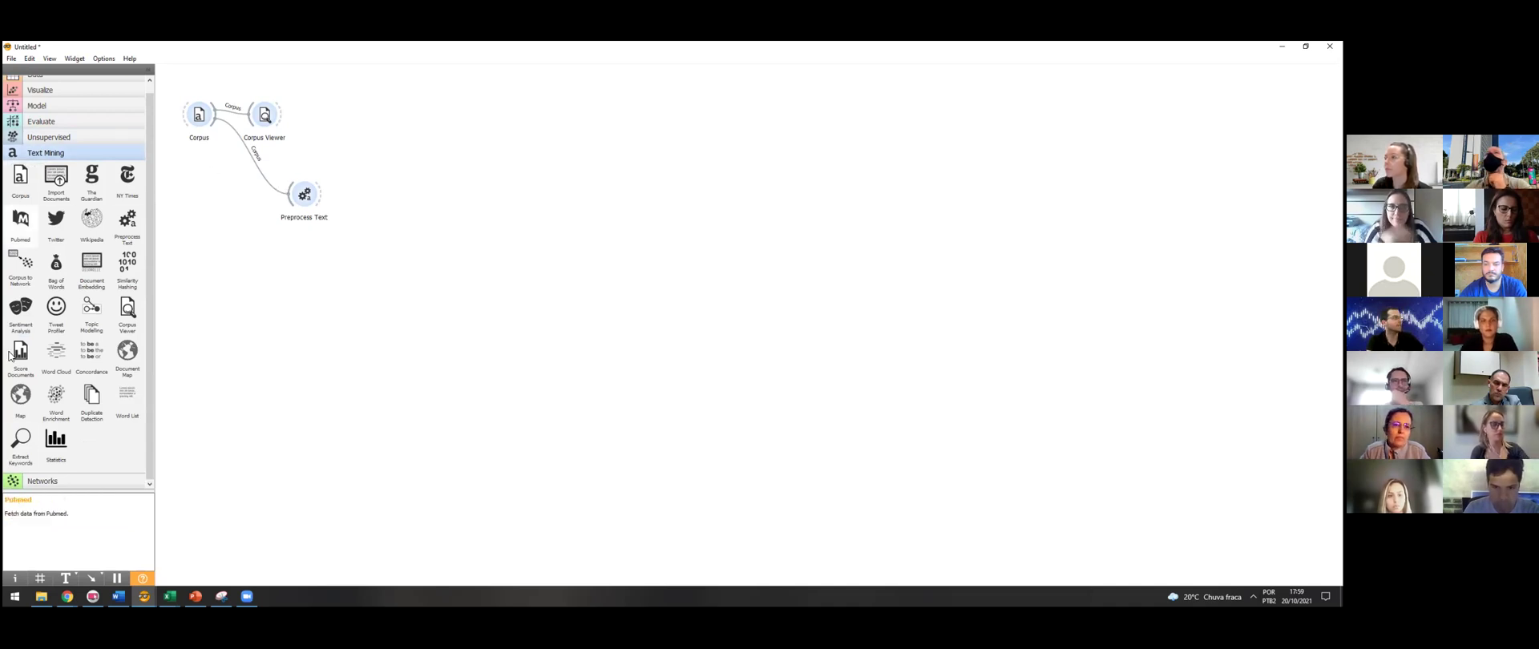
left_click(84, 480)
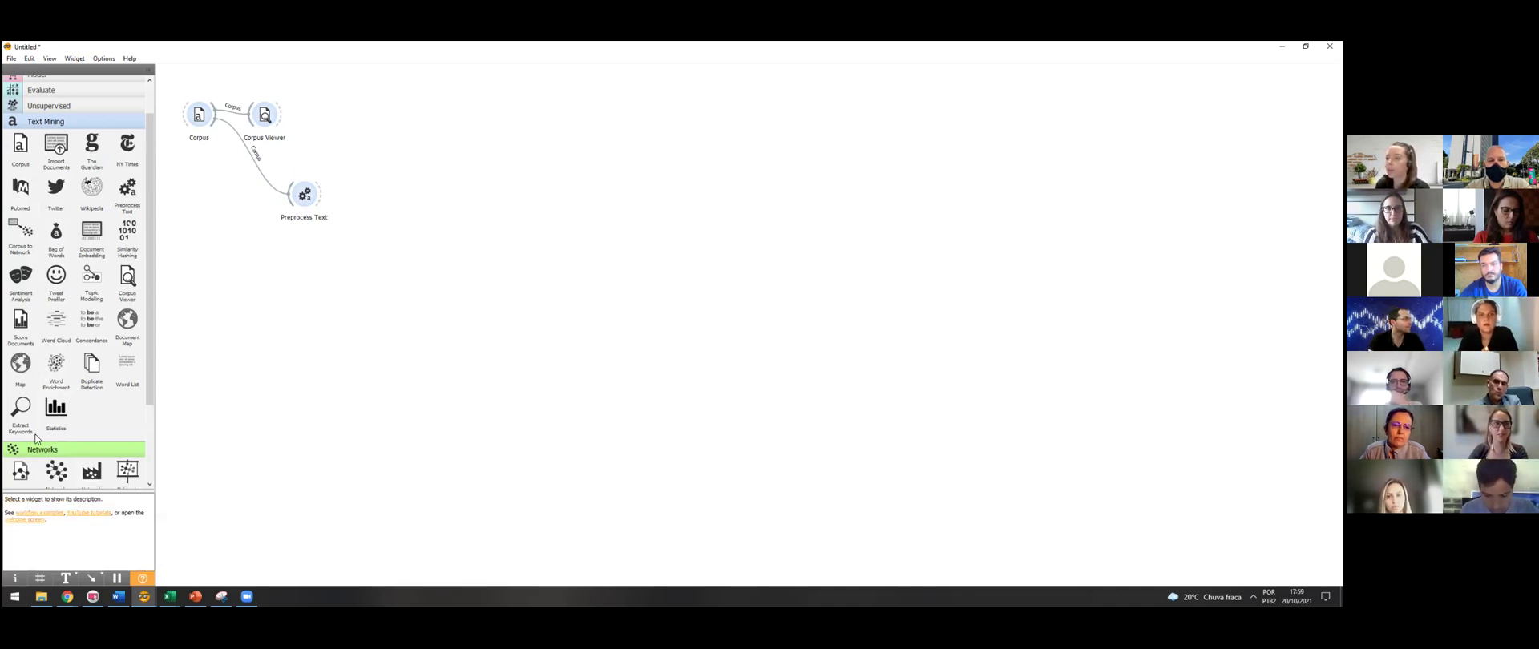
scroll(43, 449, "up", 1)
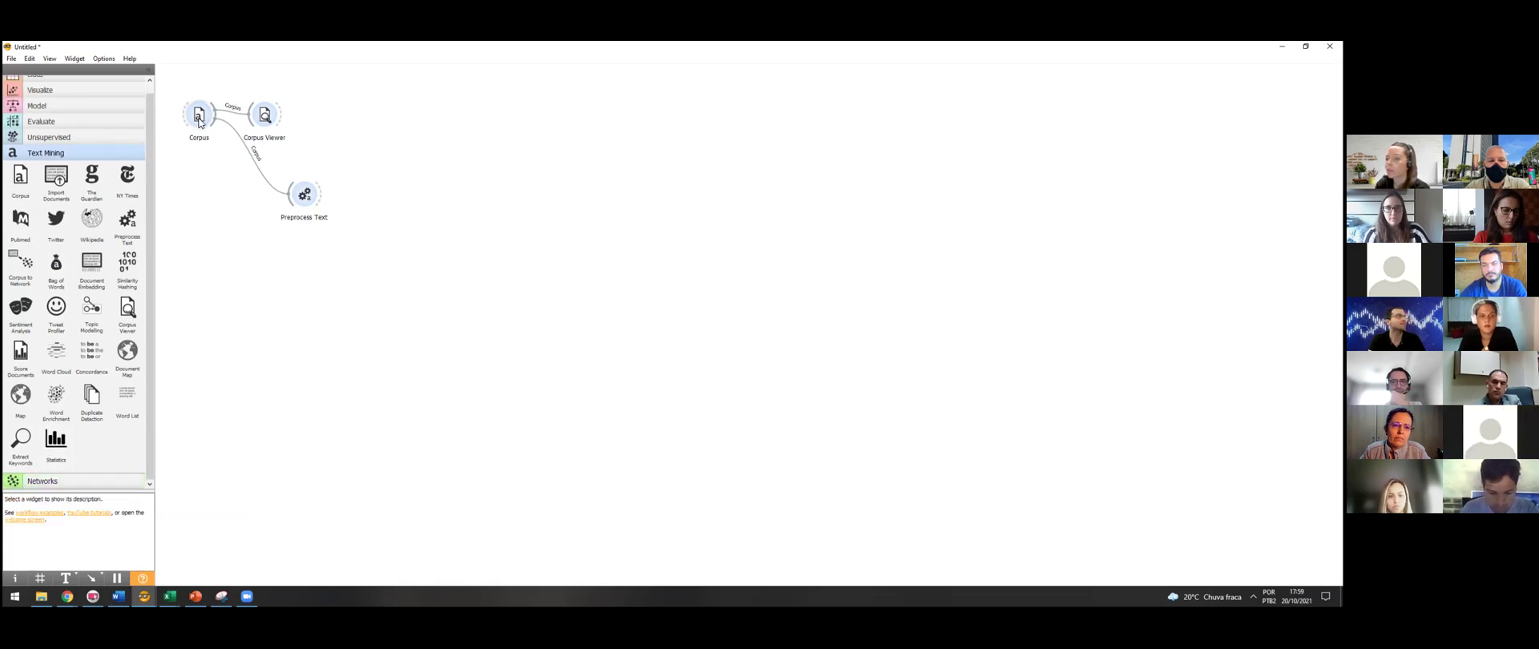
- Open the Preprocess Text widget, enlarge its window, and examine the transformation, tokenization and filtering settings
left_click(308, 204)
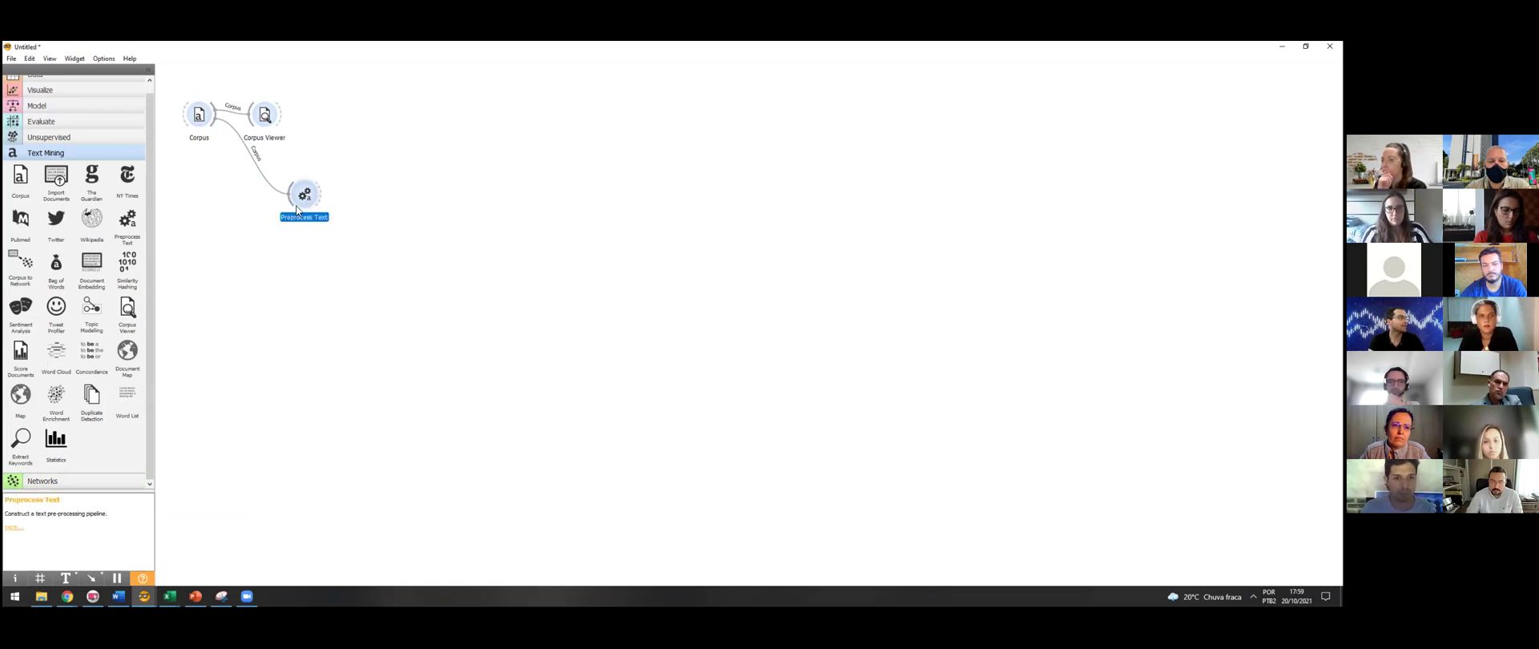
double_click(305, 199)
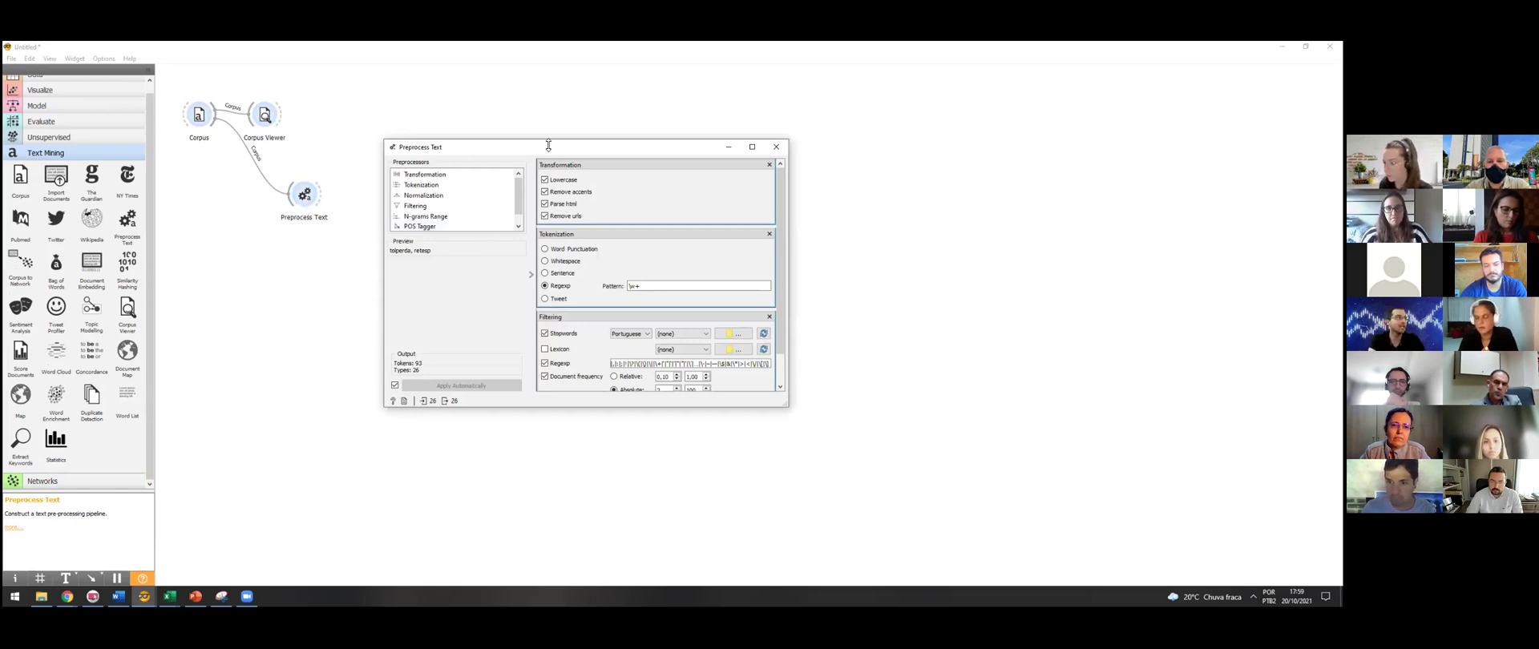
left_click_drag(568, 148, 591, 164)
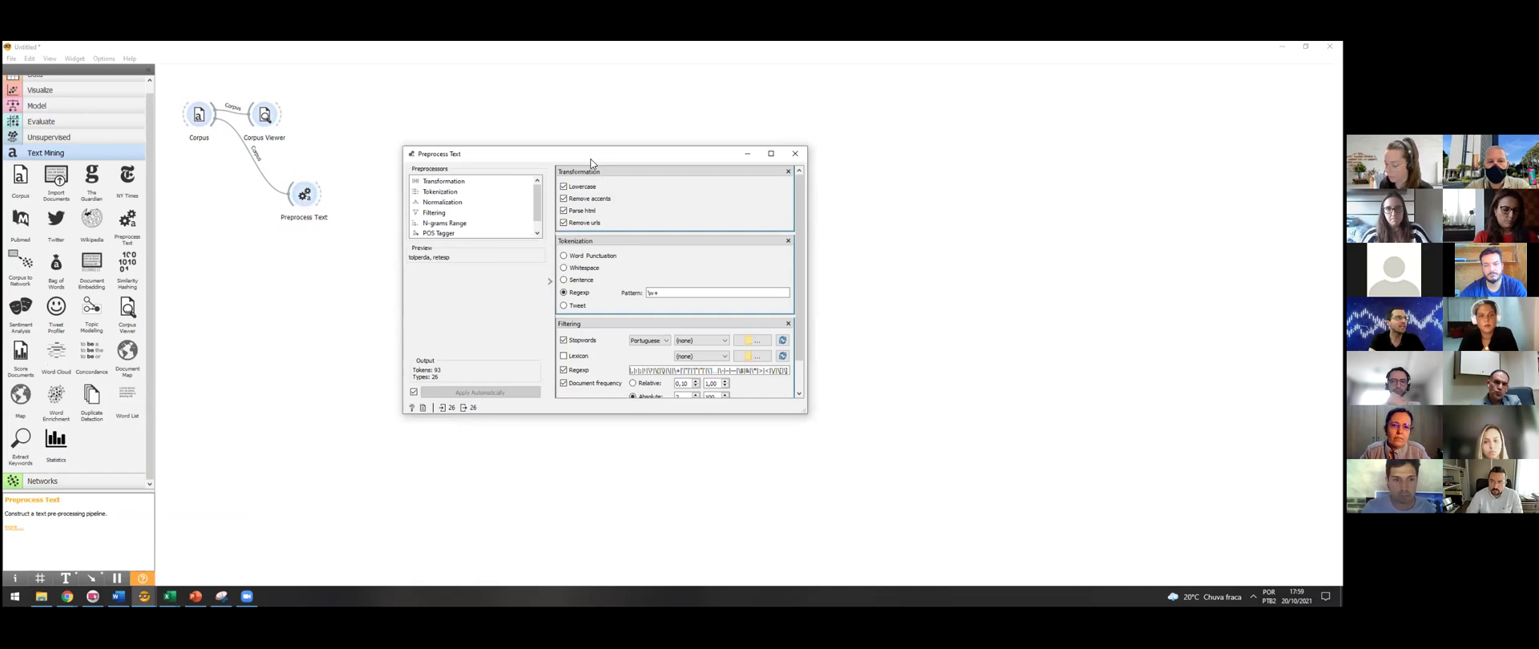
left_click(769, 154)
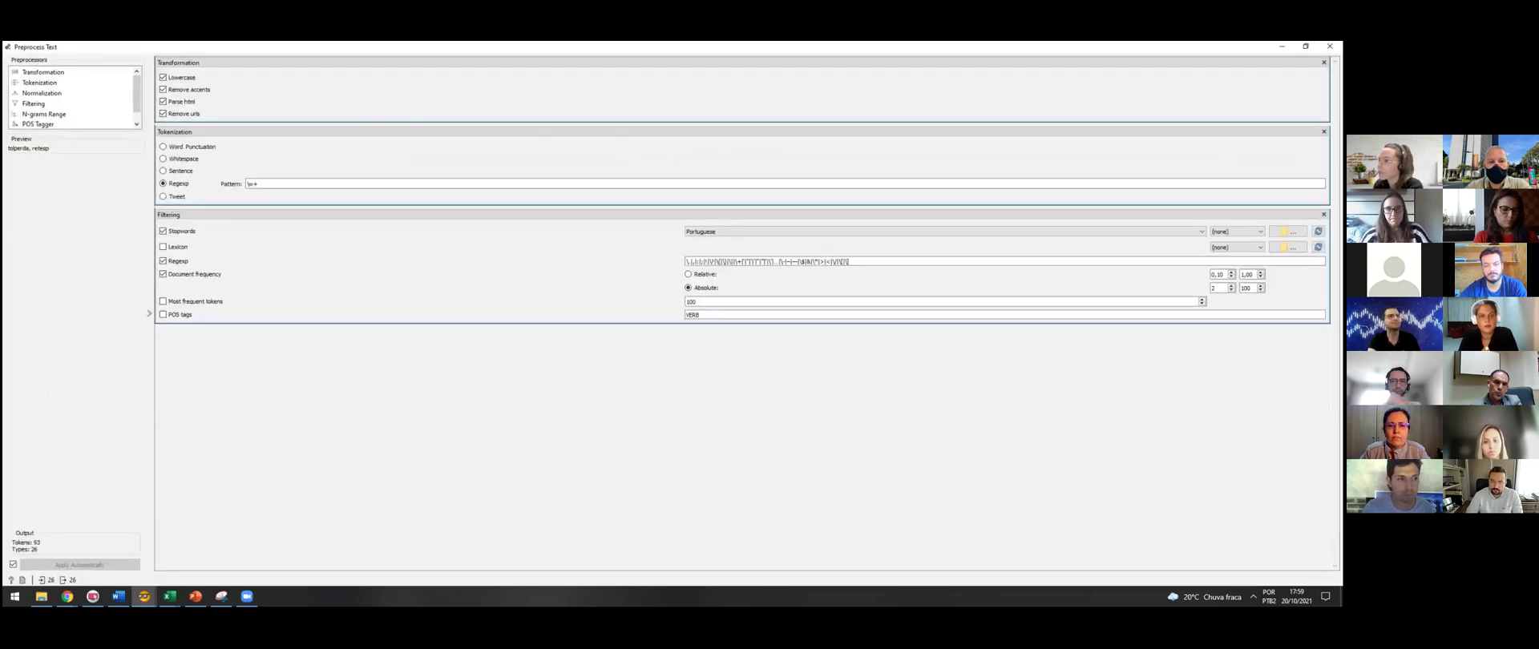
left_click(1306, 46)
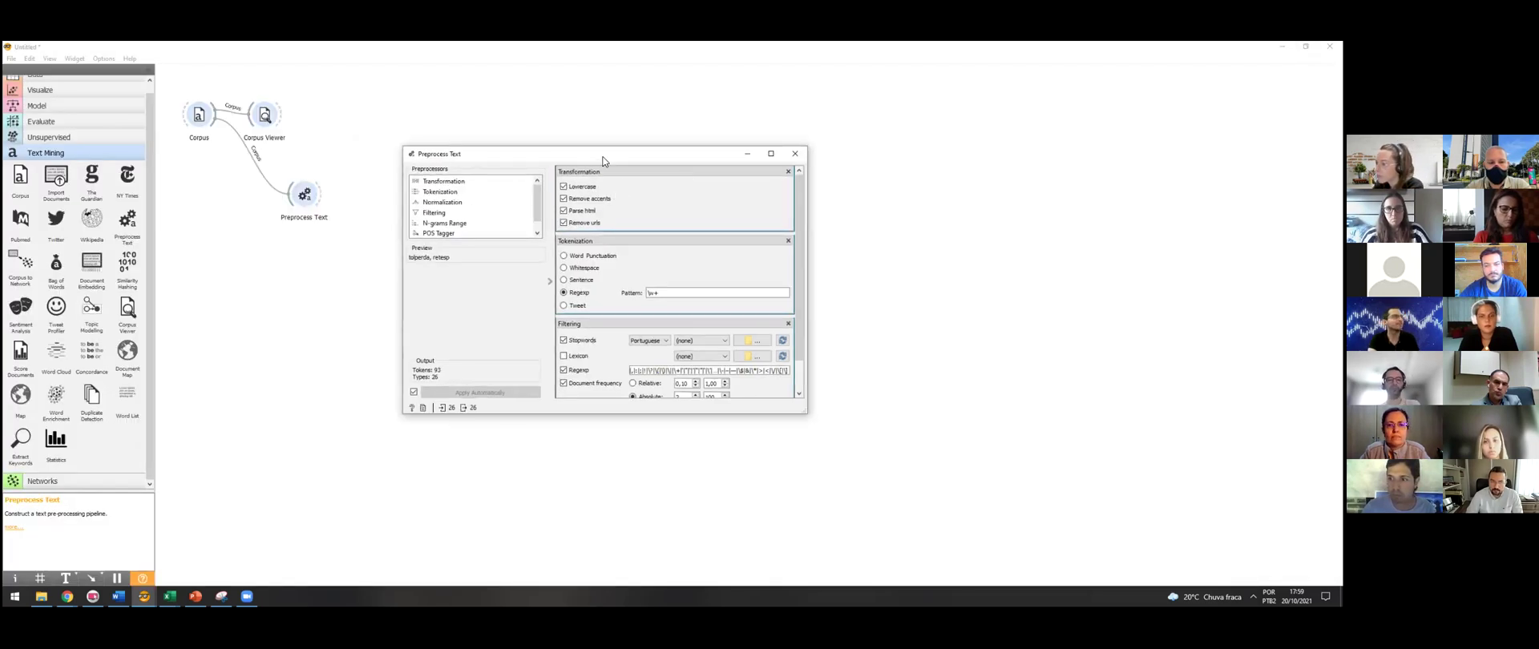
left_click_drag(603, 160, 648, 186)
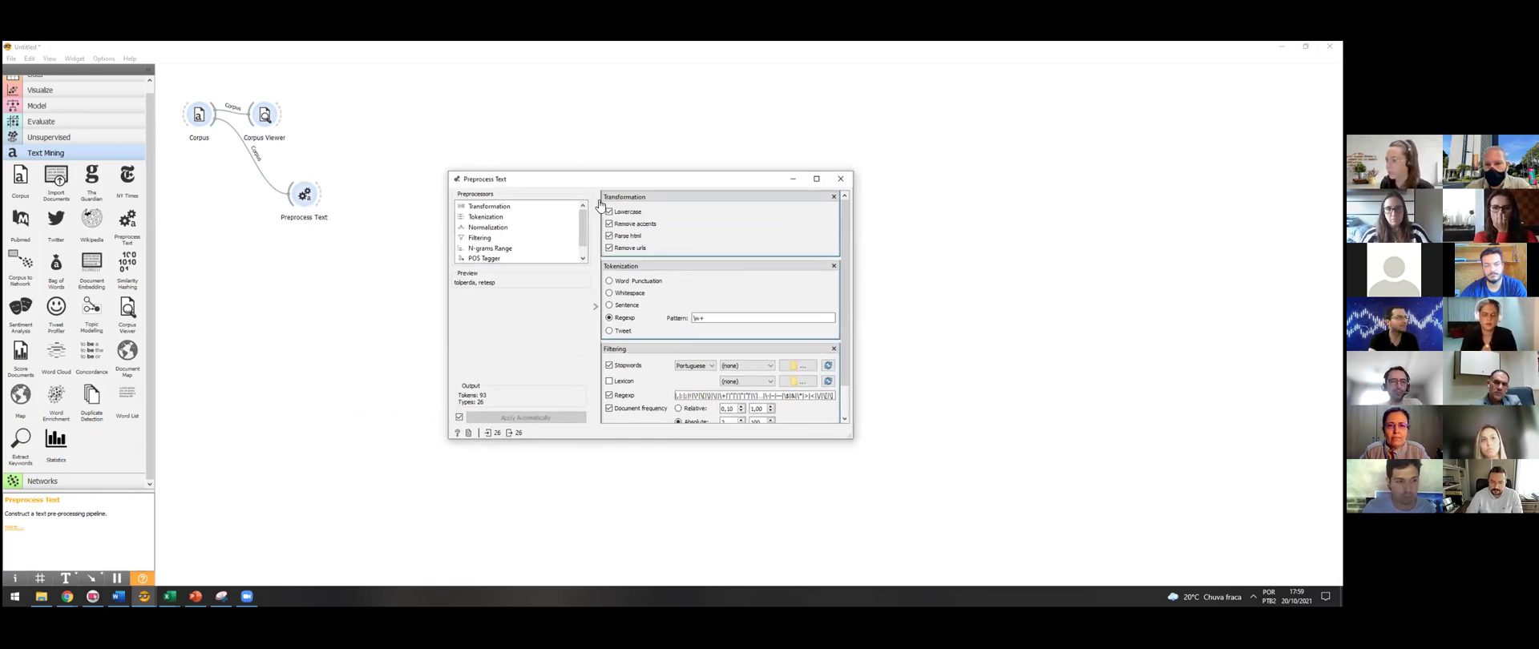
left_click_drag(852, 438, 945, 470)
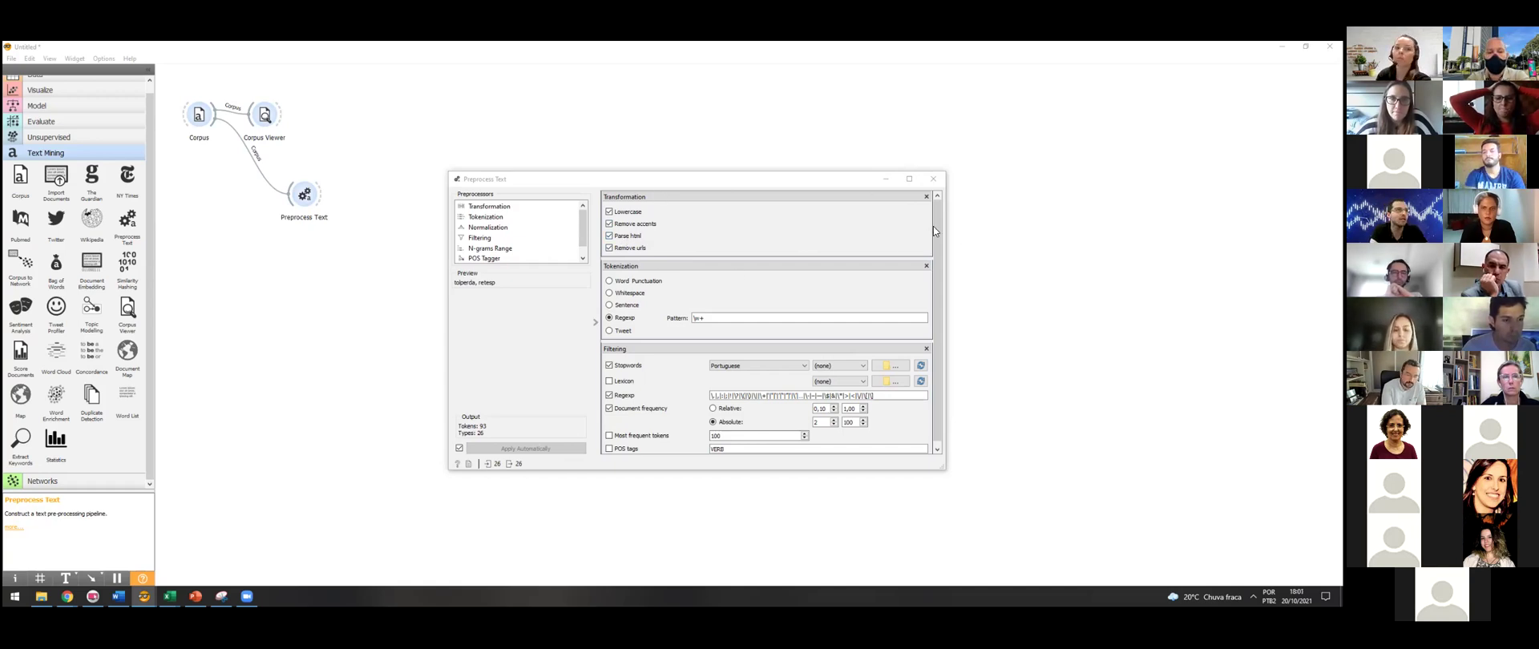
left_click(633, 253)
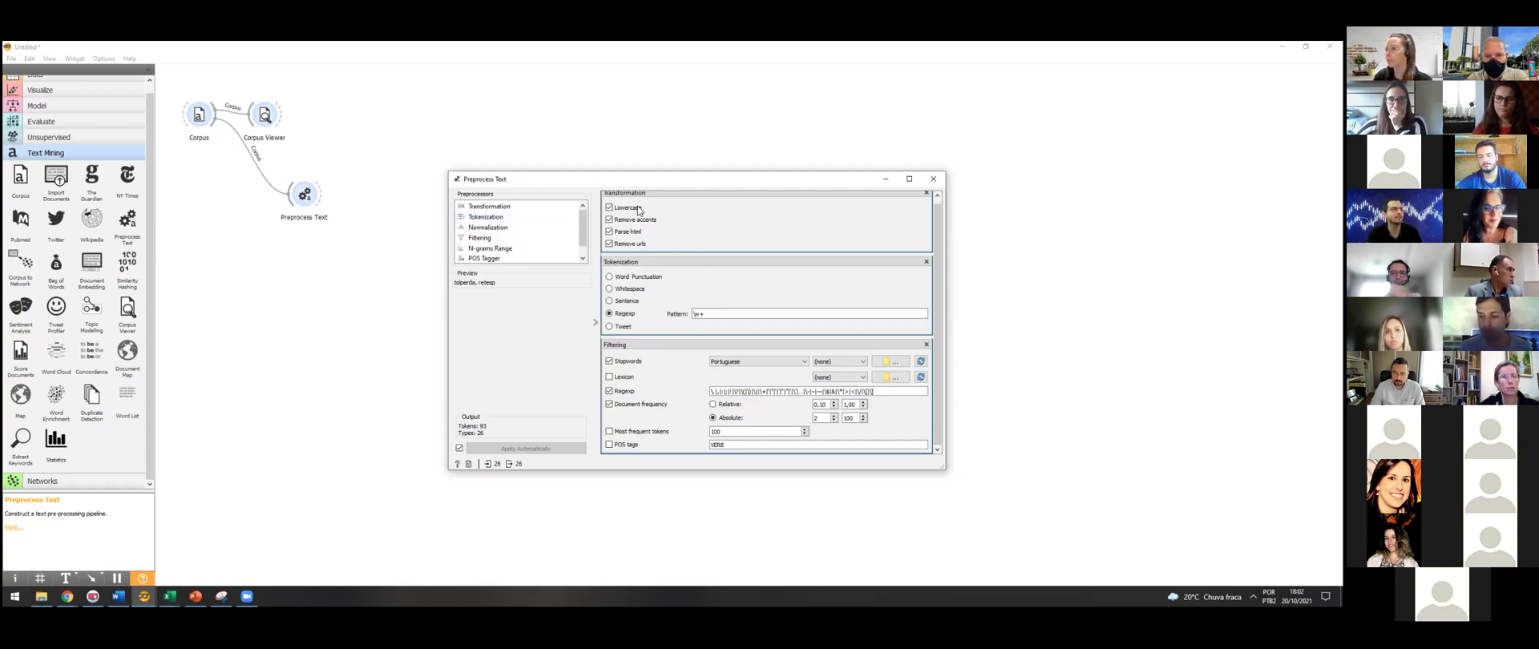
- Examine the Regexp tokenization pattern and the languages available for the stopwords filter, keeping Portuguese
scroll(651, 221, "up", 1)
scroll(641, 265, "down", 1)
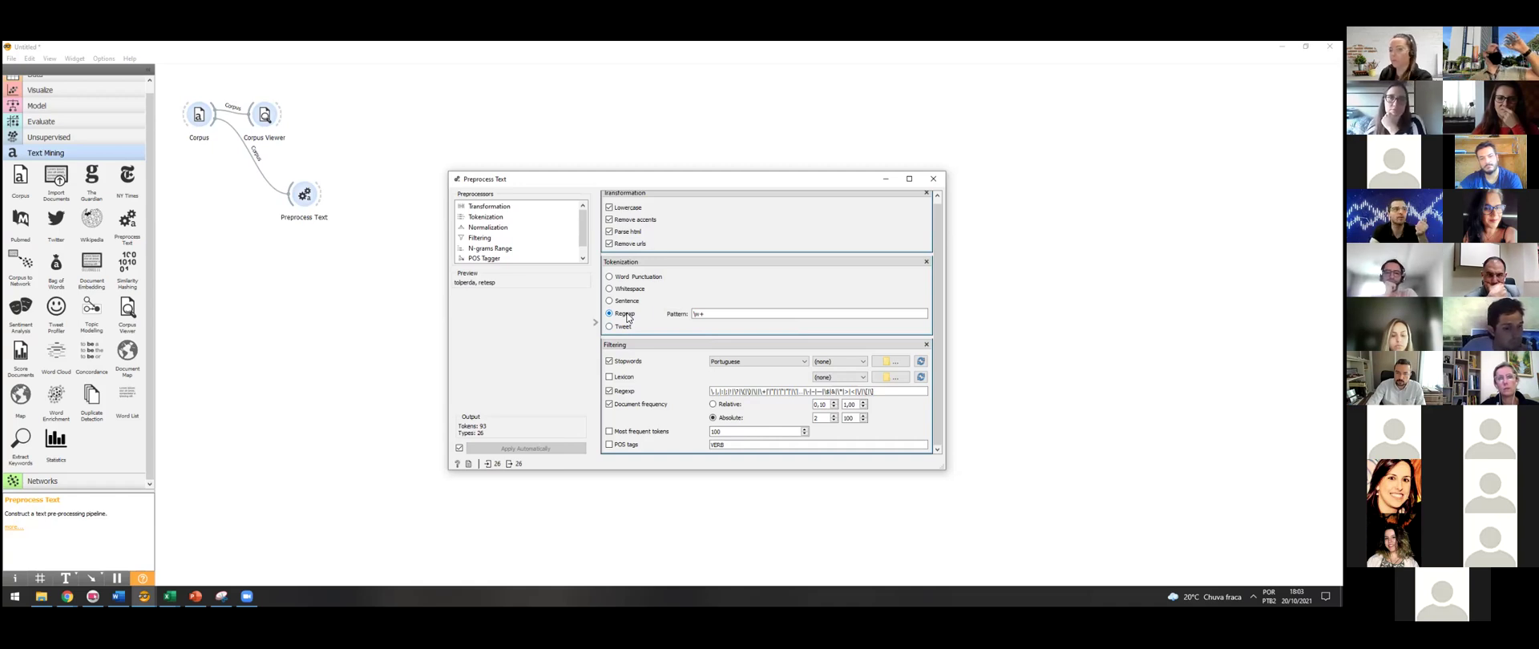
left_click_drag(707, 314, 694, 314)
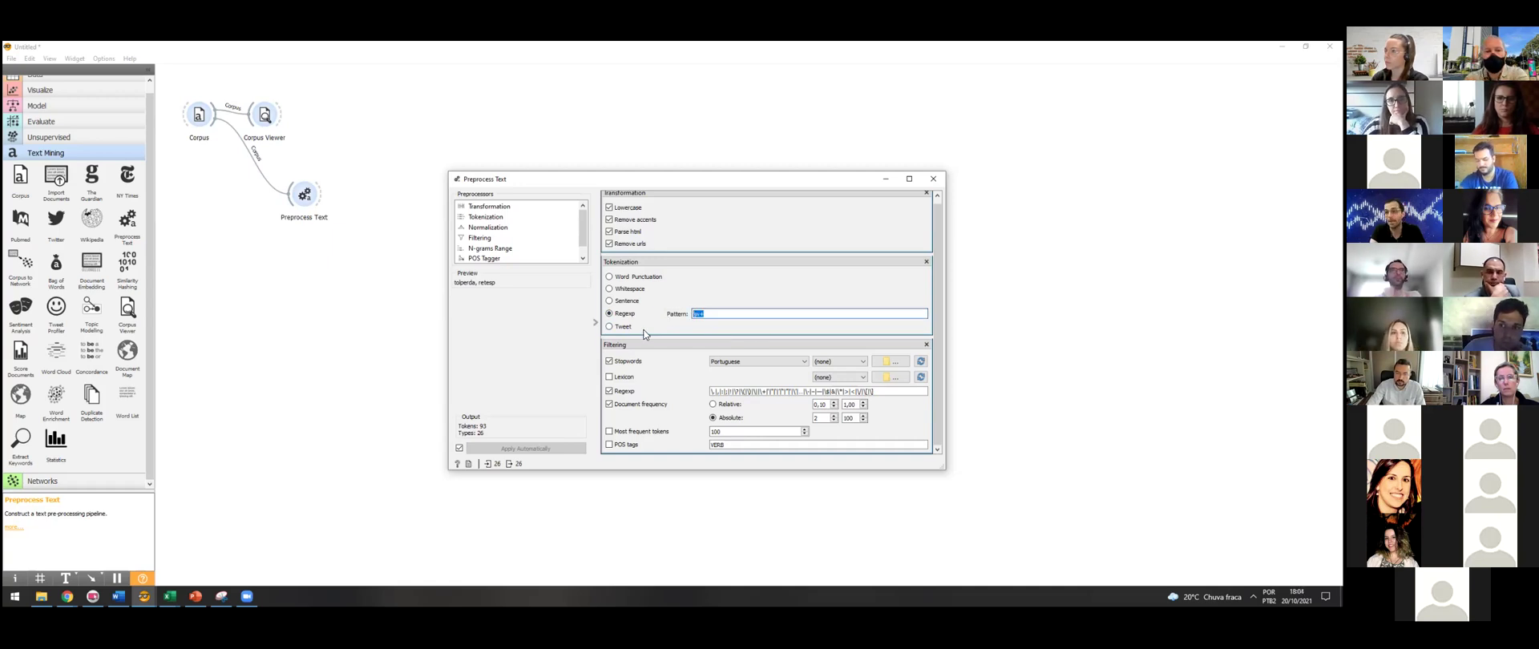
left_click(936, 253)
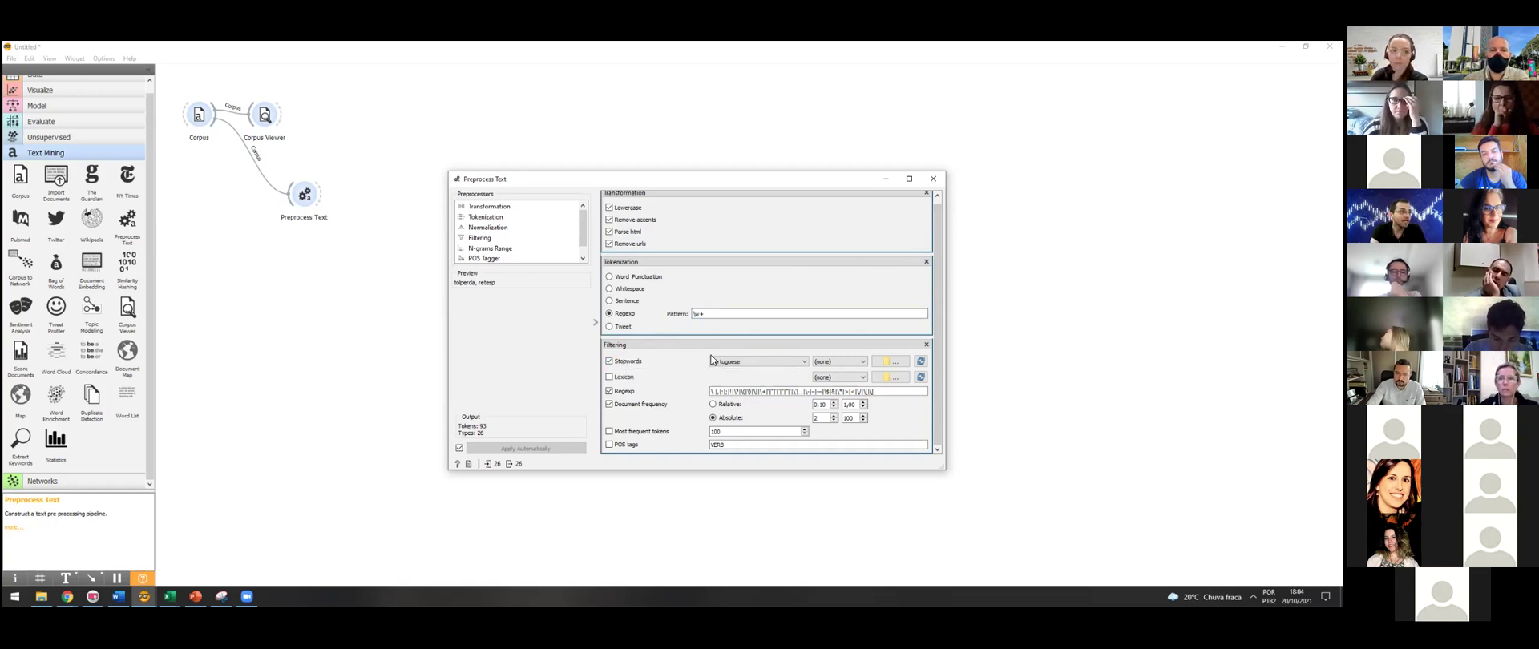
left_click(743, 366)
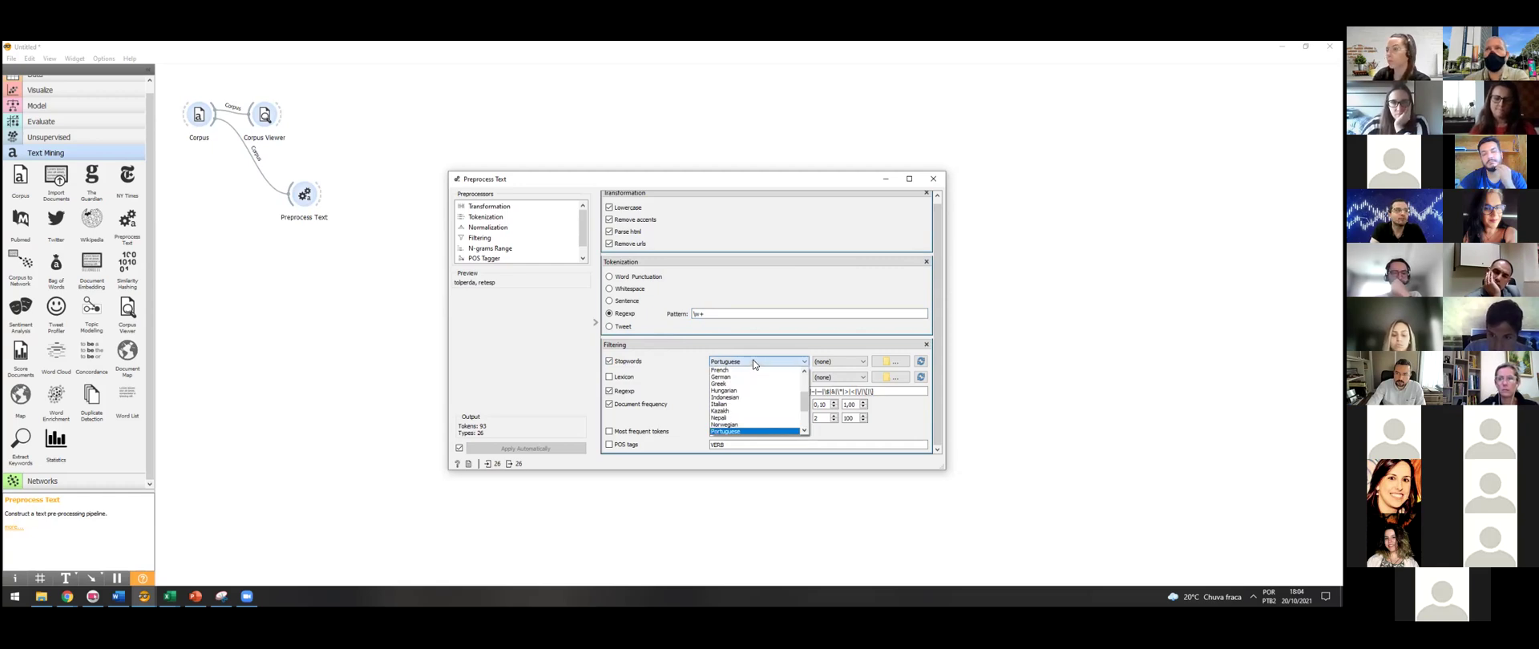
left_click(756, 364)
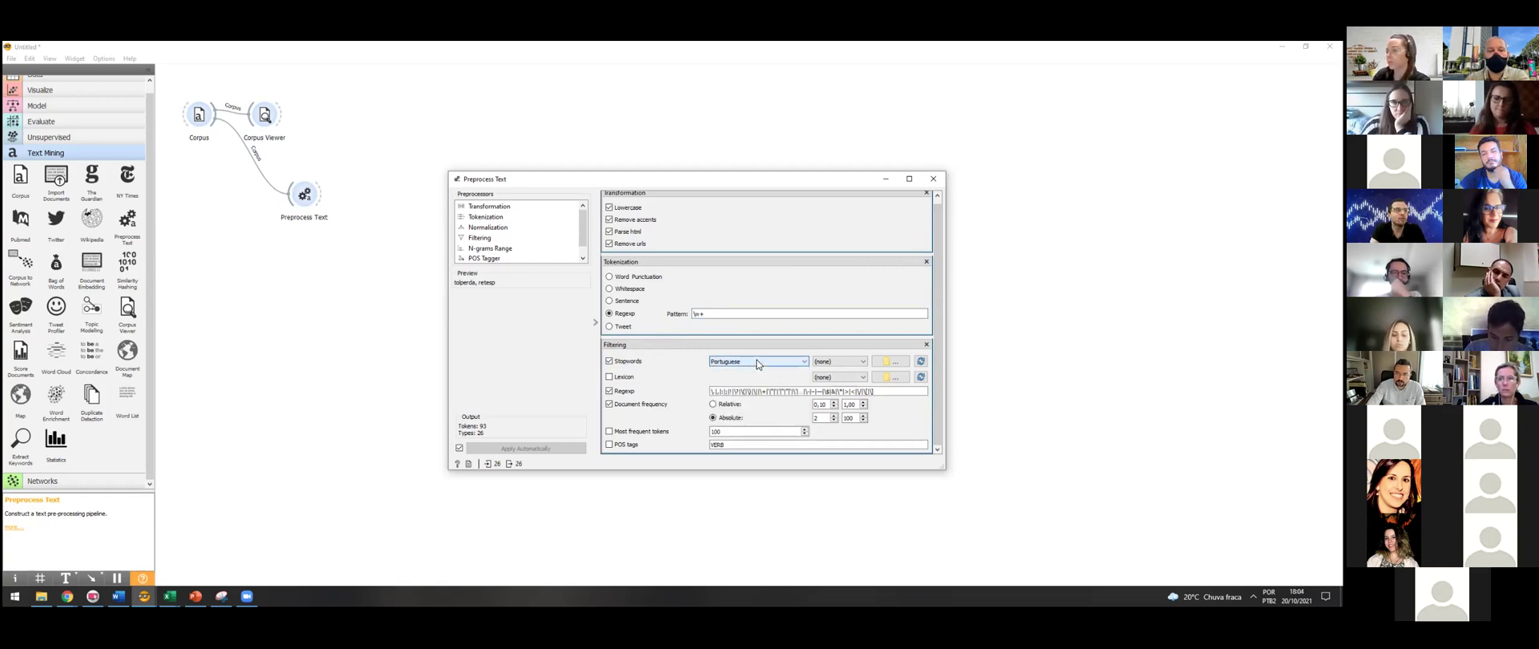
left_click(724, 365)
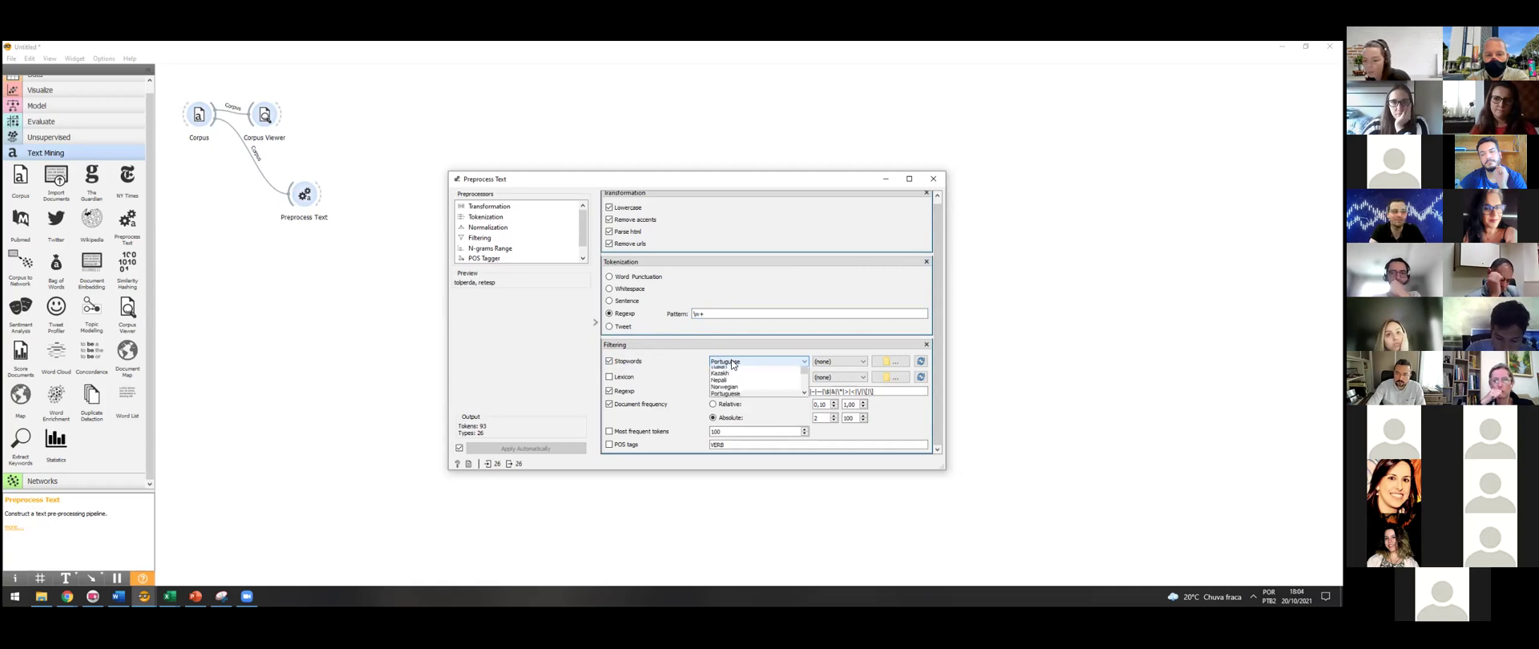
left_click(733, 365)
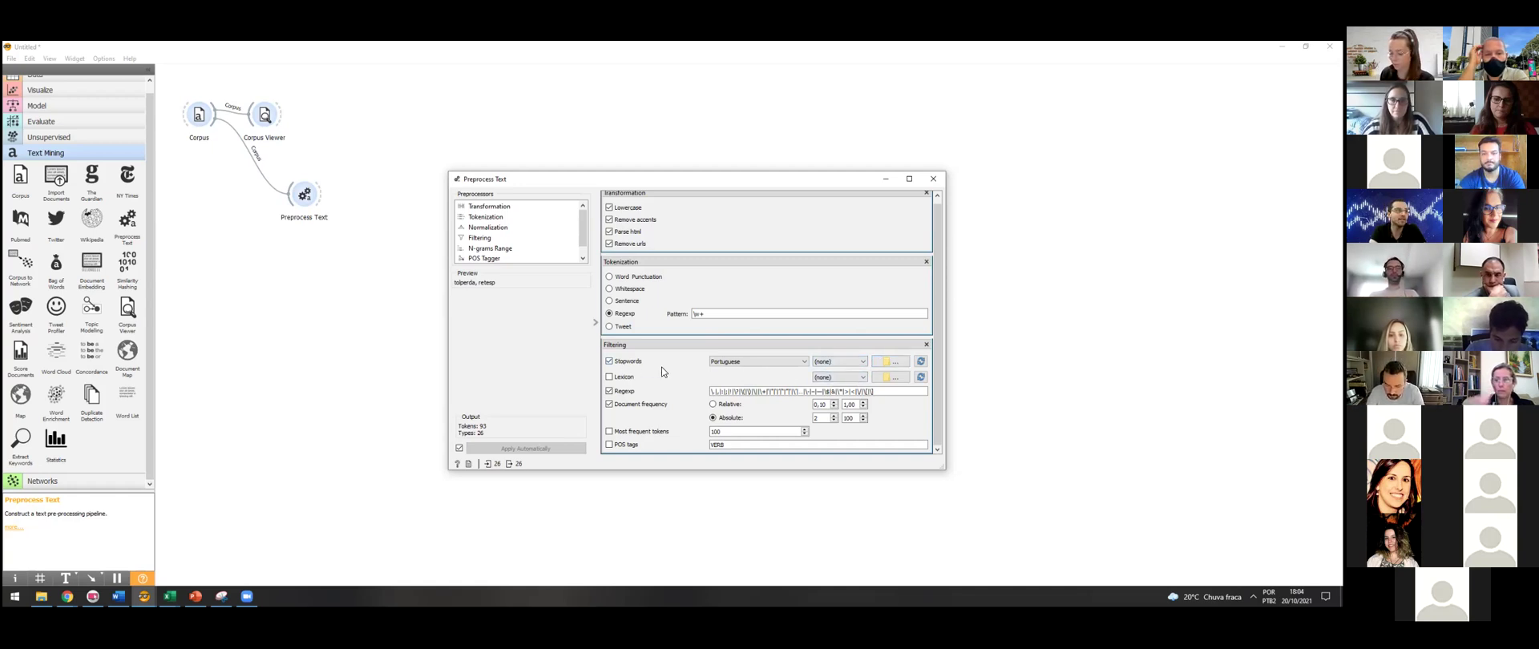
- Open the file choosers for a custom stopwords list and a lexicon, and close them without loading a file
left_click(898, 366)
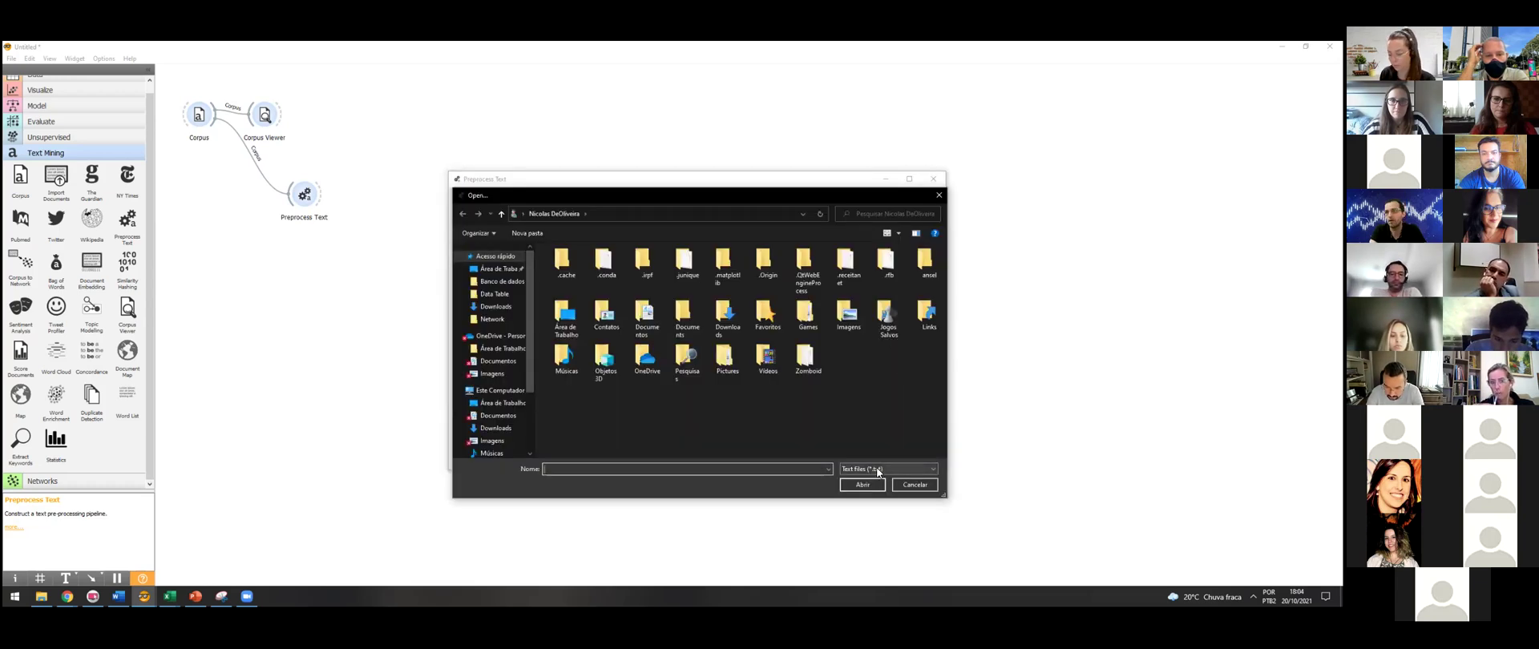
left_click(939, 194)
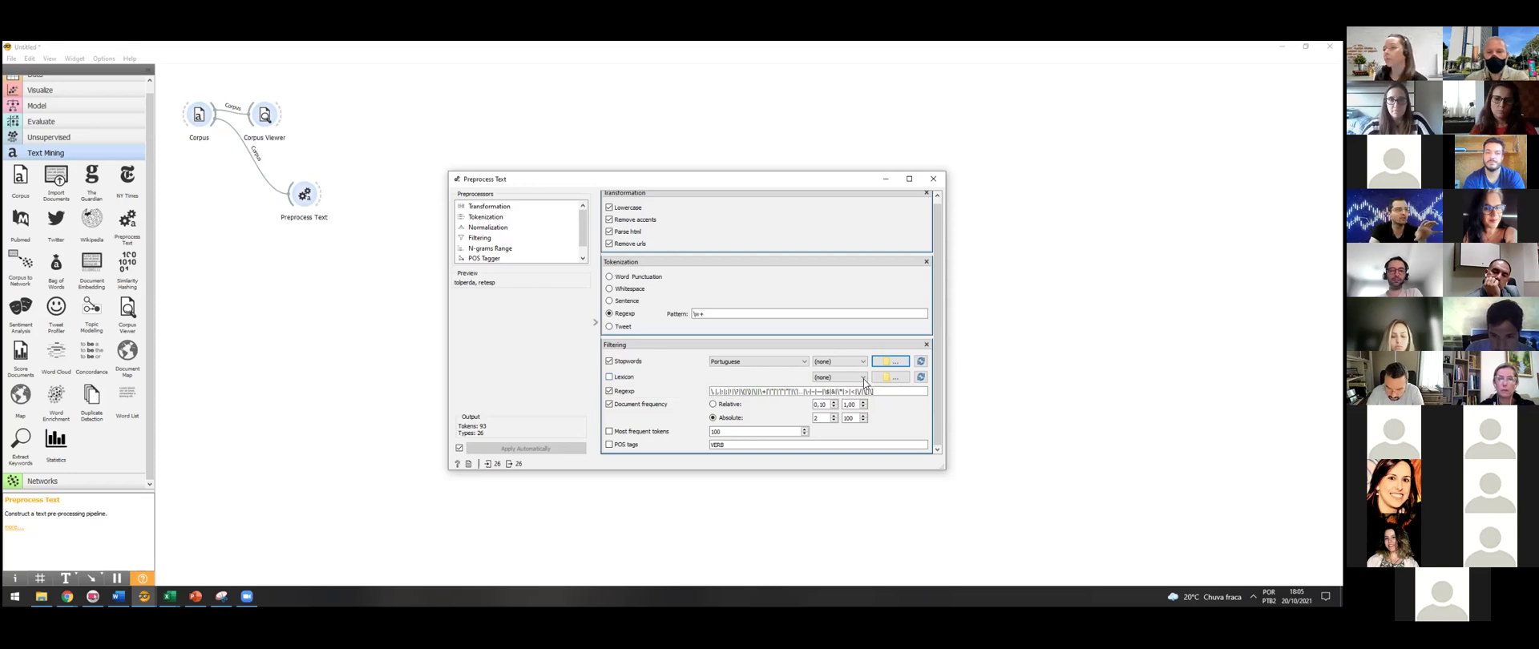
left_click(891, 378)
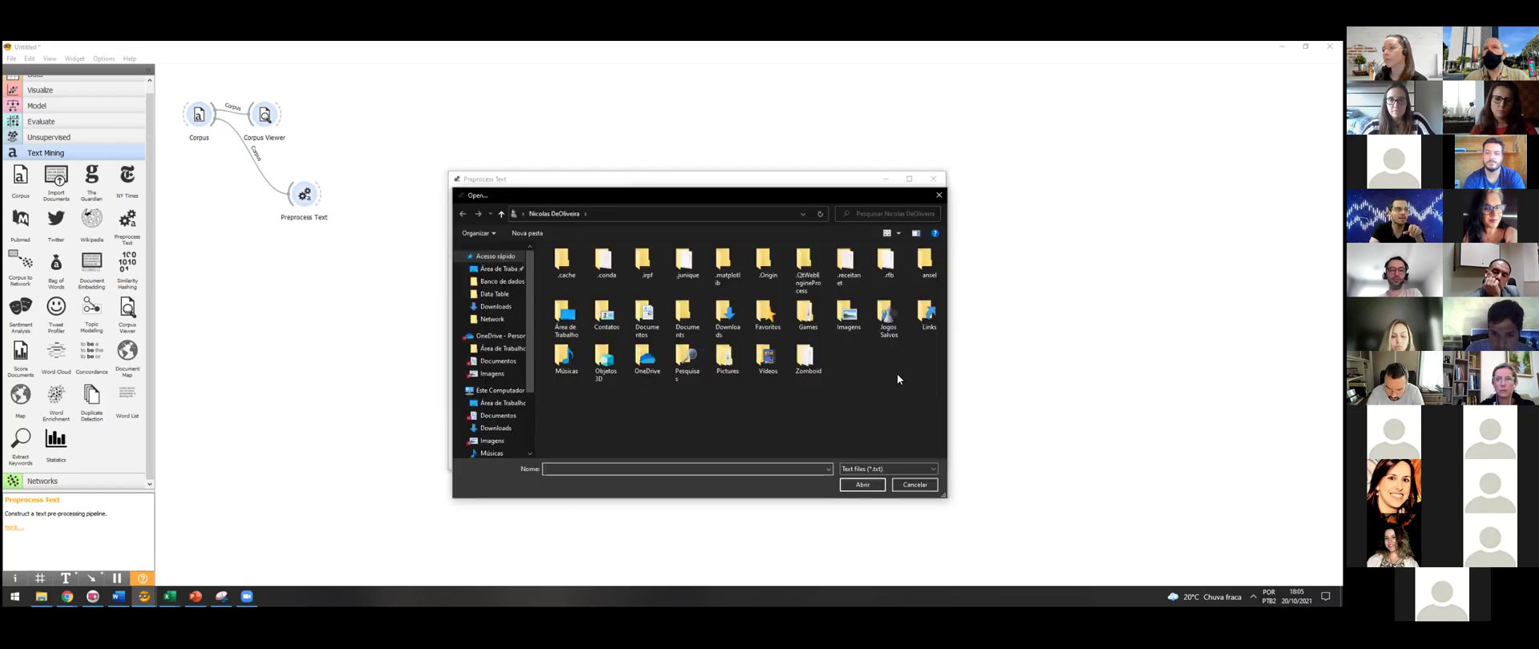
left_click(937, 195)
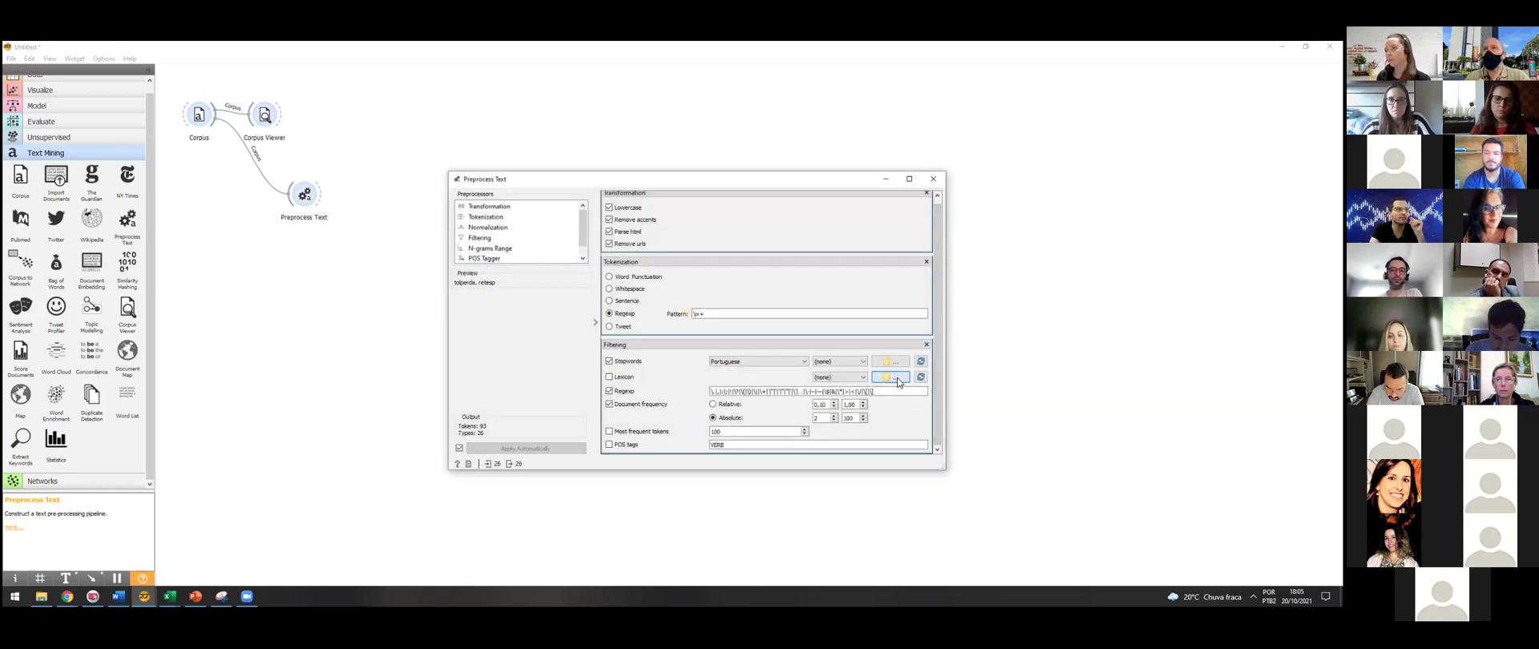
left_click(892, 377)
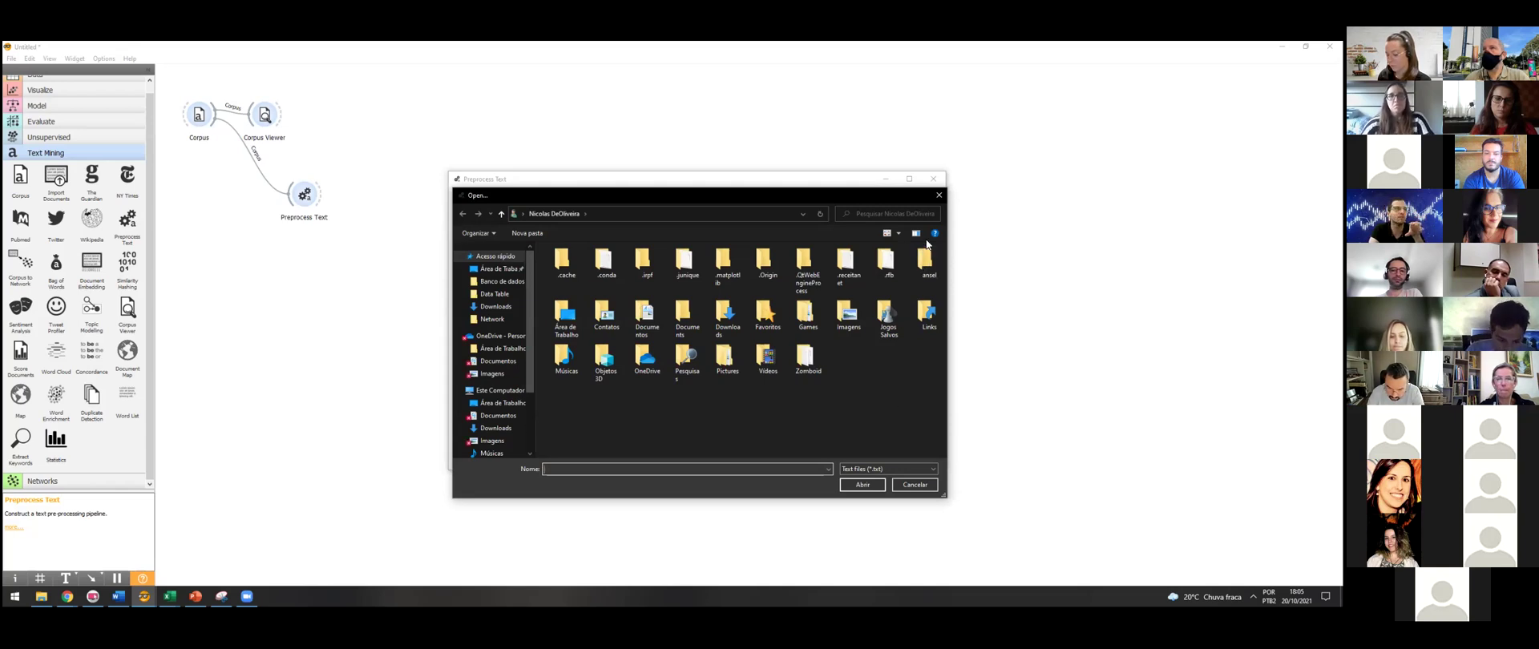
left_click(939, 197)
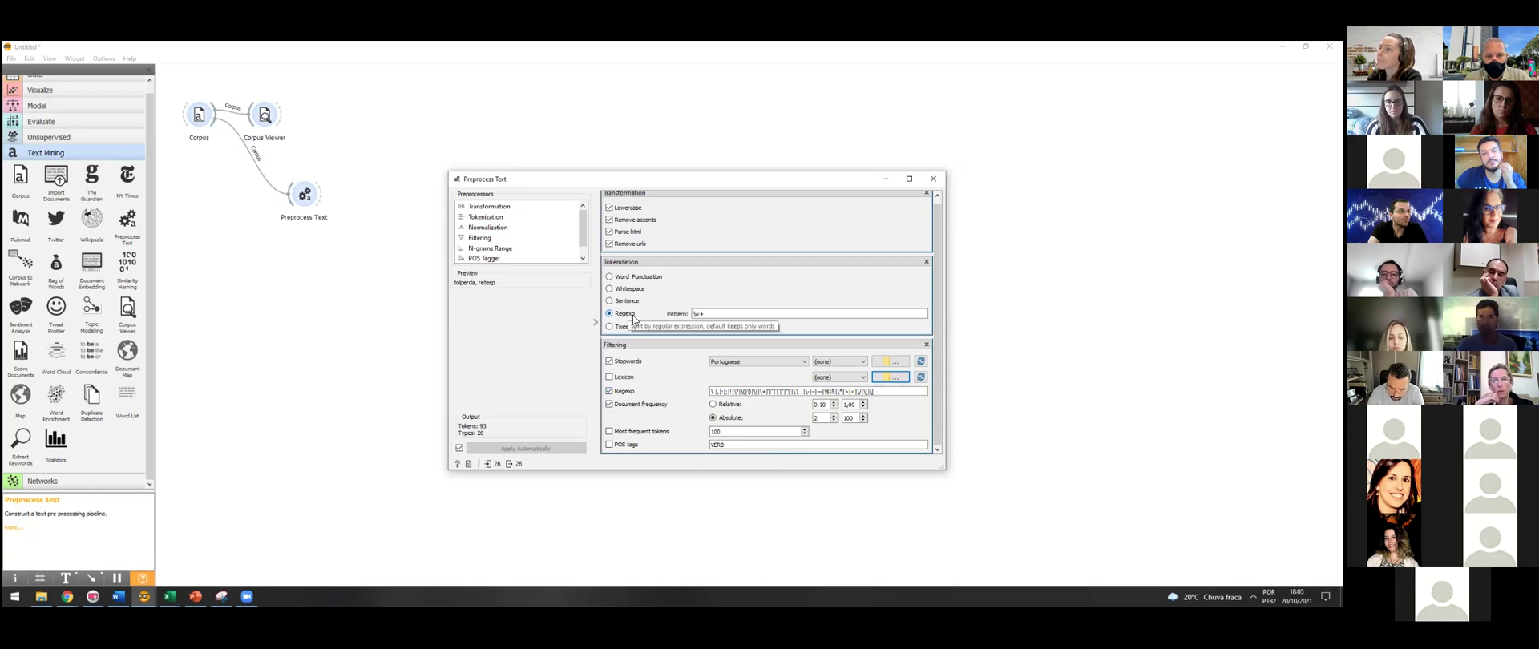
- Try adding the digits 01234 to the end of the Regexp filter pattern and remove them again
left_click_drag(711, 391, 875, 388)
left_click(875, 392)
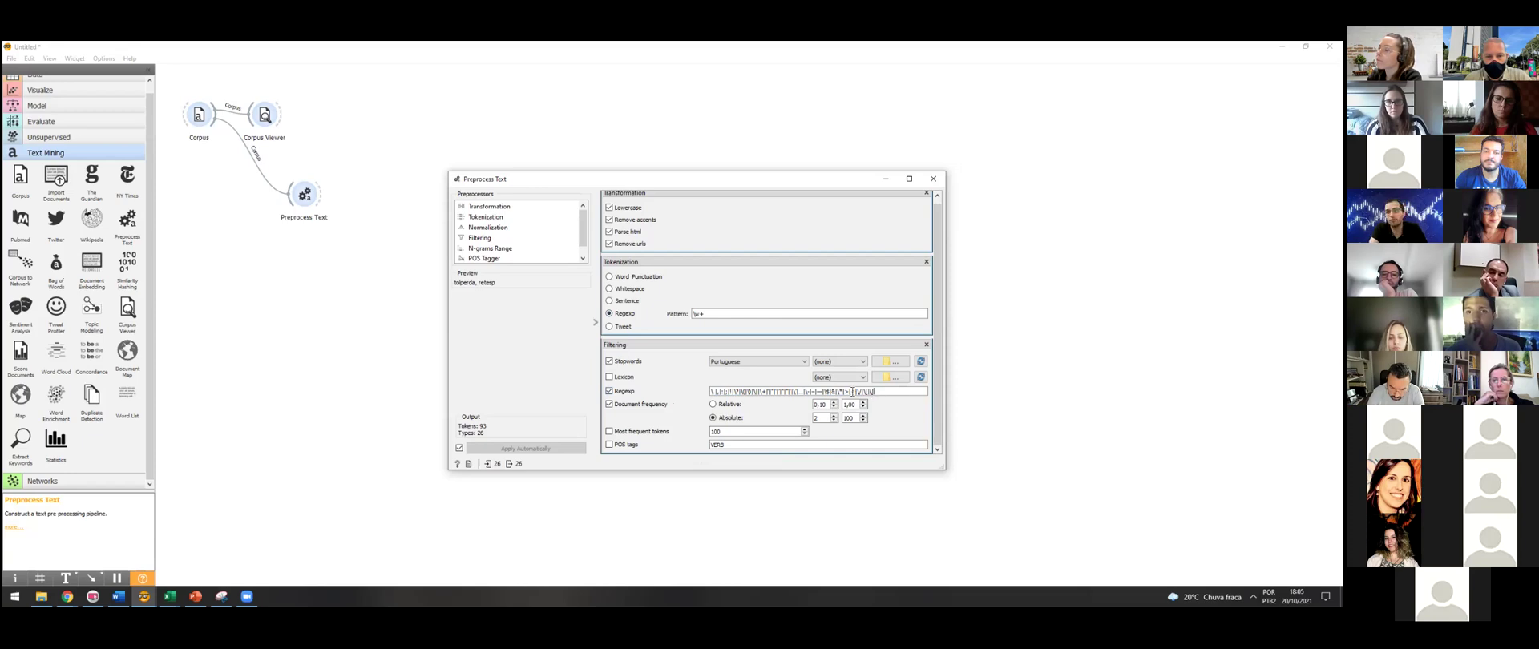
left_click_drag(711, 392, 872, 391)
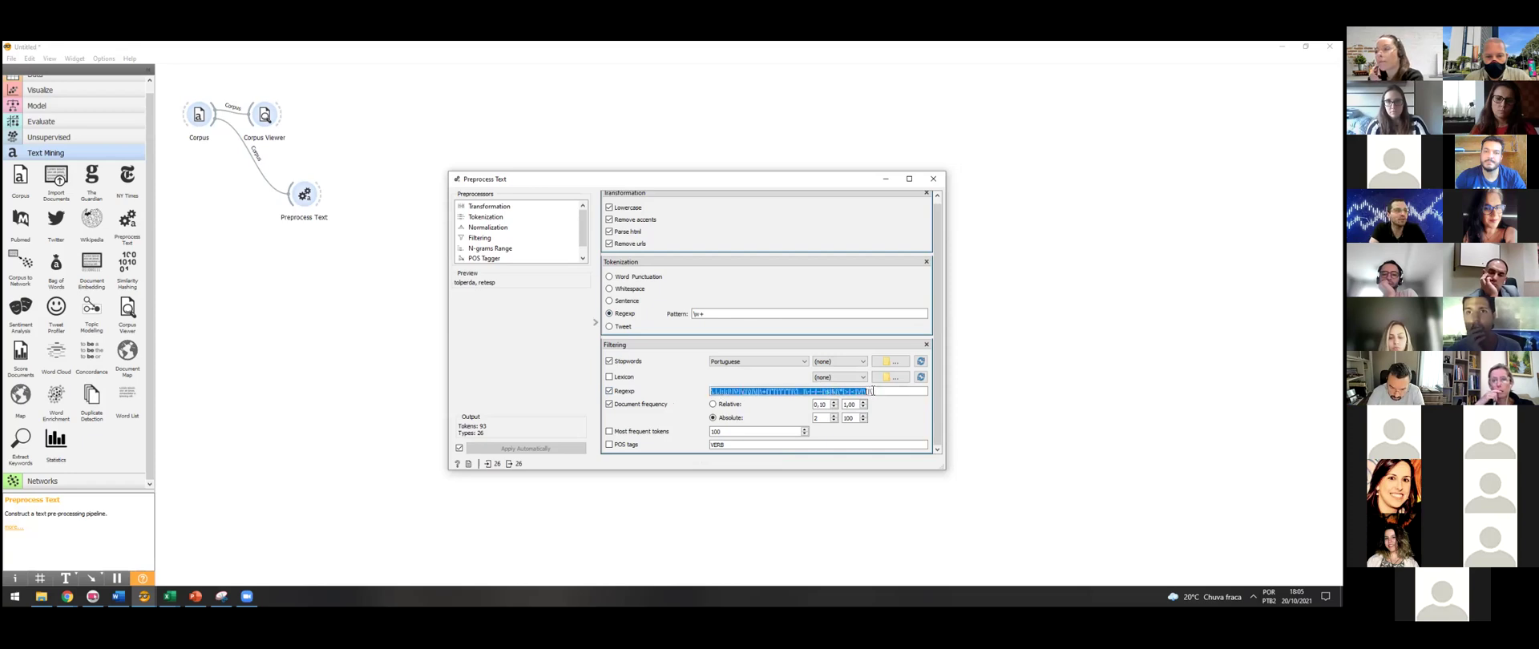
left_click(881, 396)
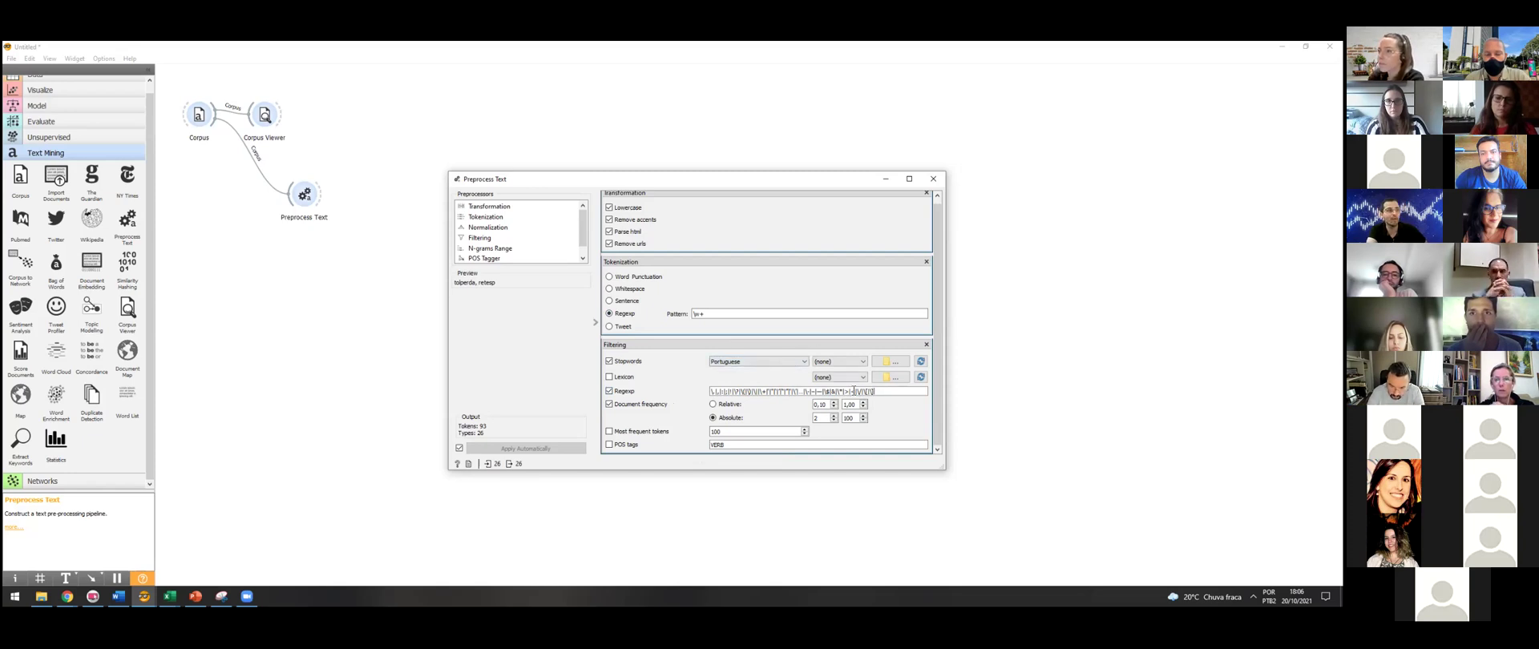
type("01234")
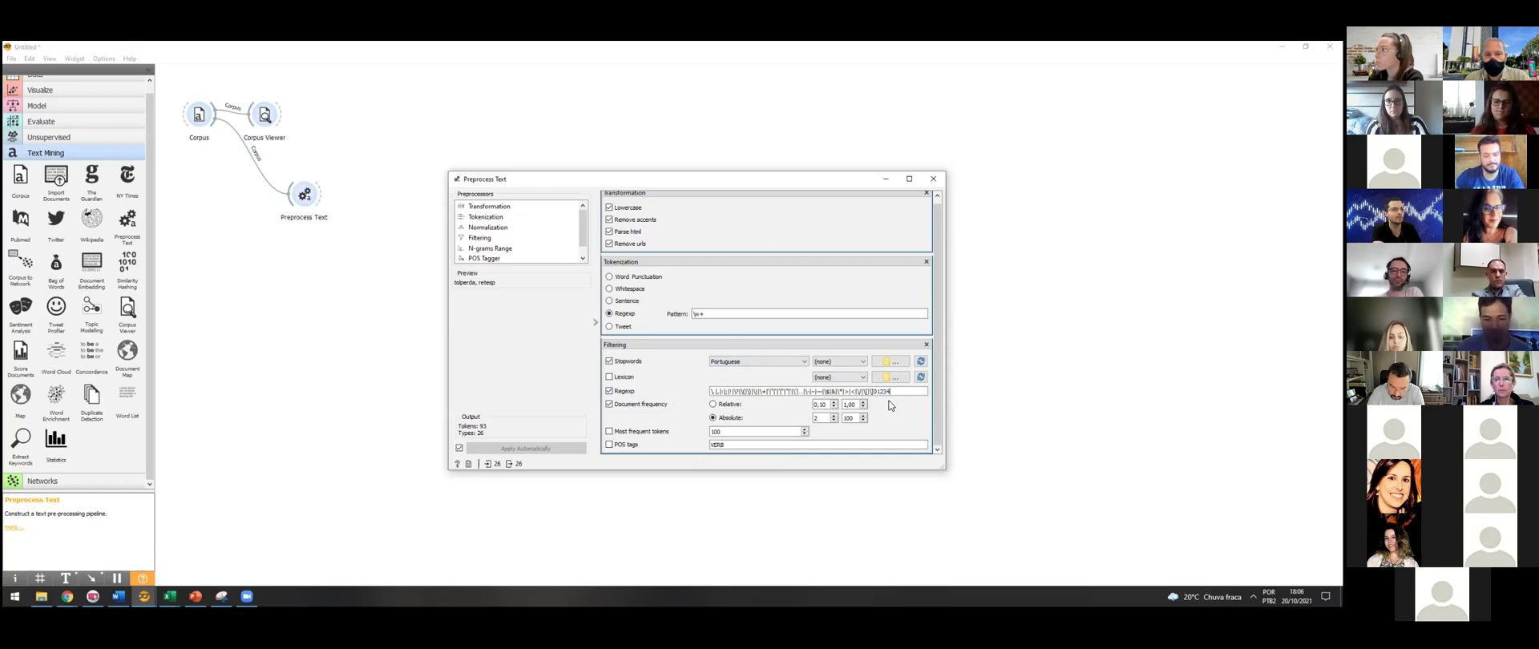
key("BackSpace")
key("BackSpace")
key("BackSpace")
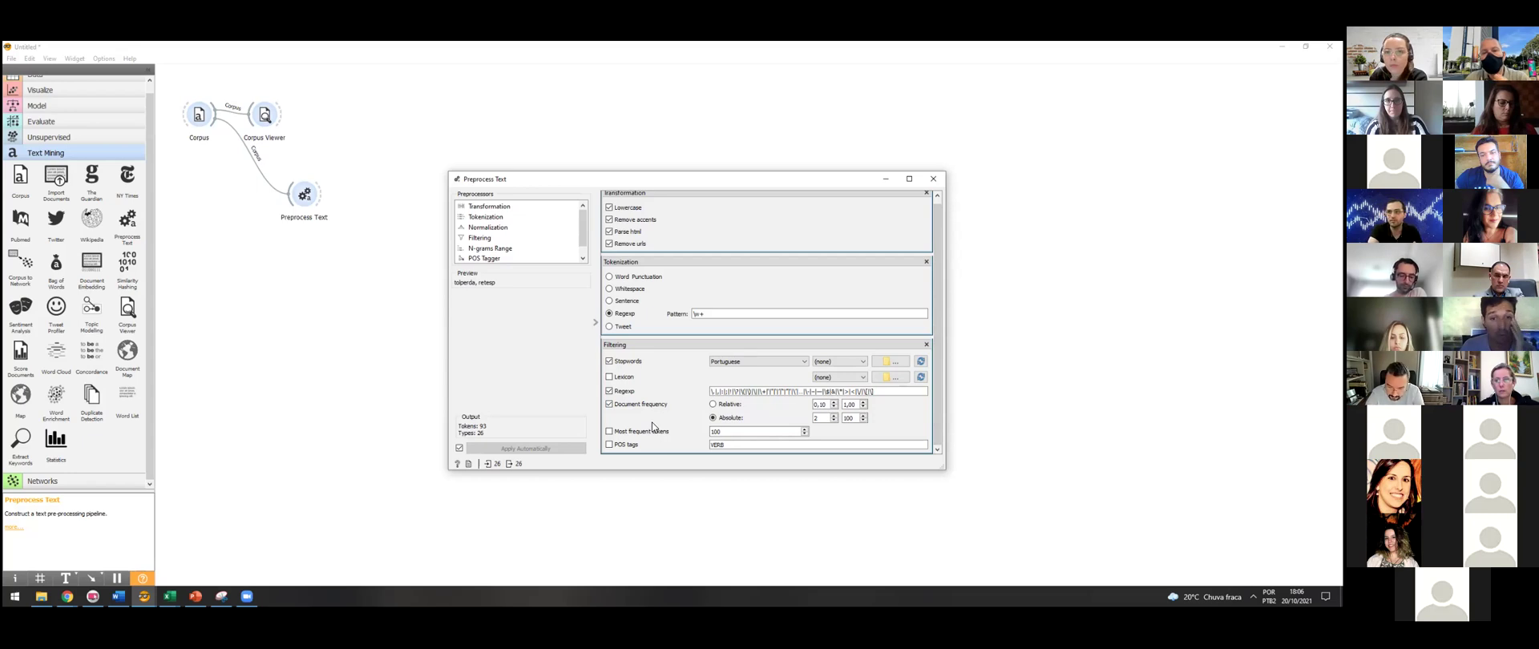
- Try the Relative option of the document frequency filter and examine its minimum and maximum limits
left_click(713, 405)
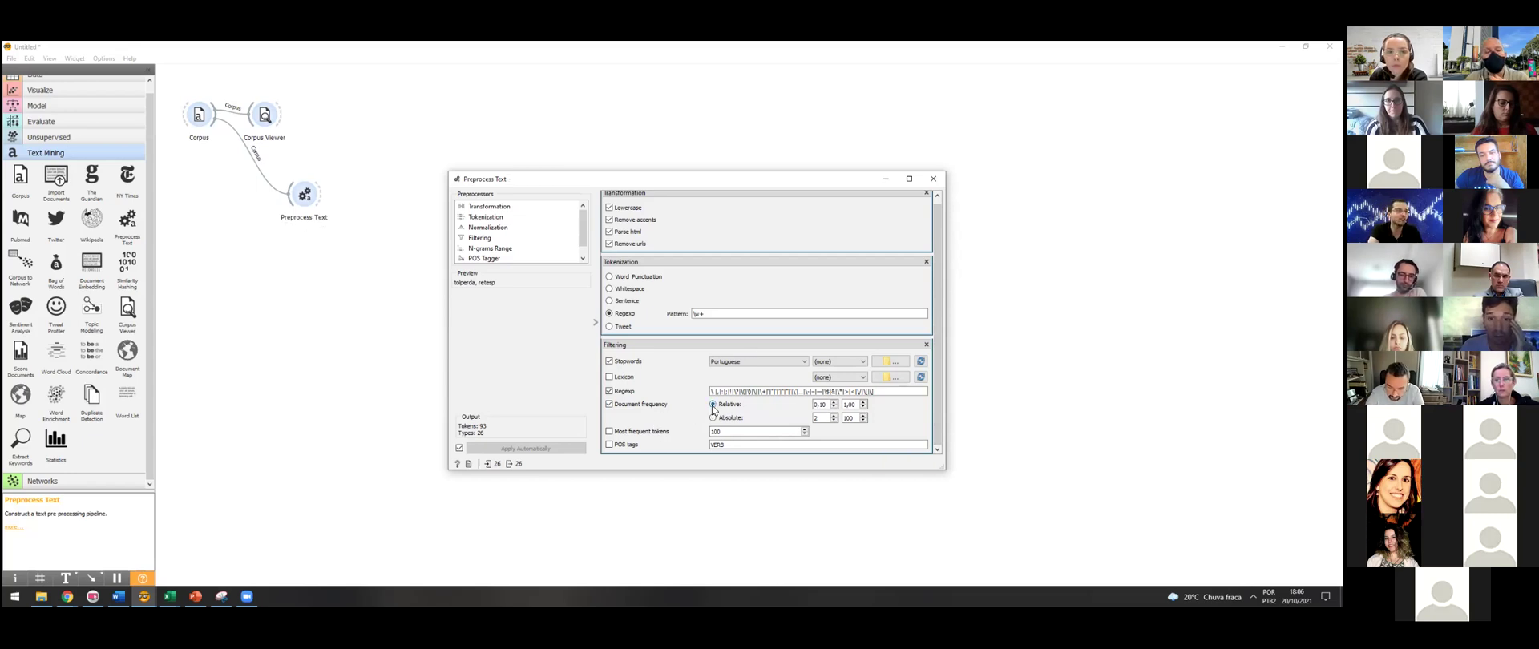
double_click(823, 406)
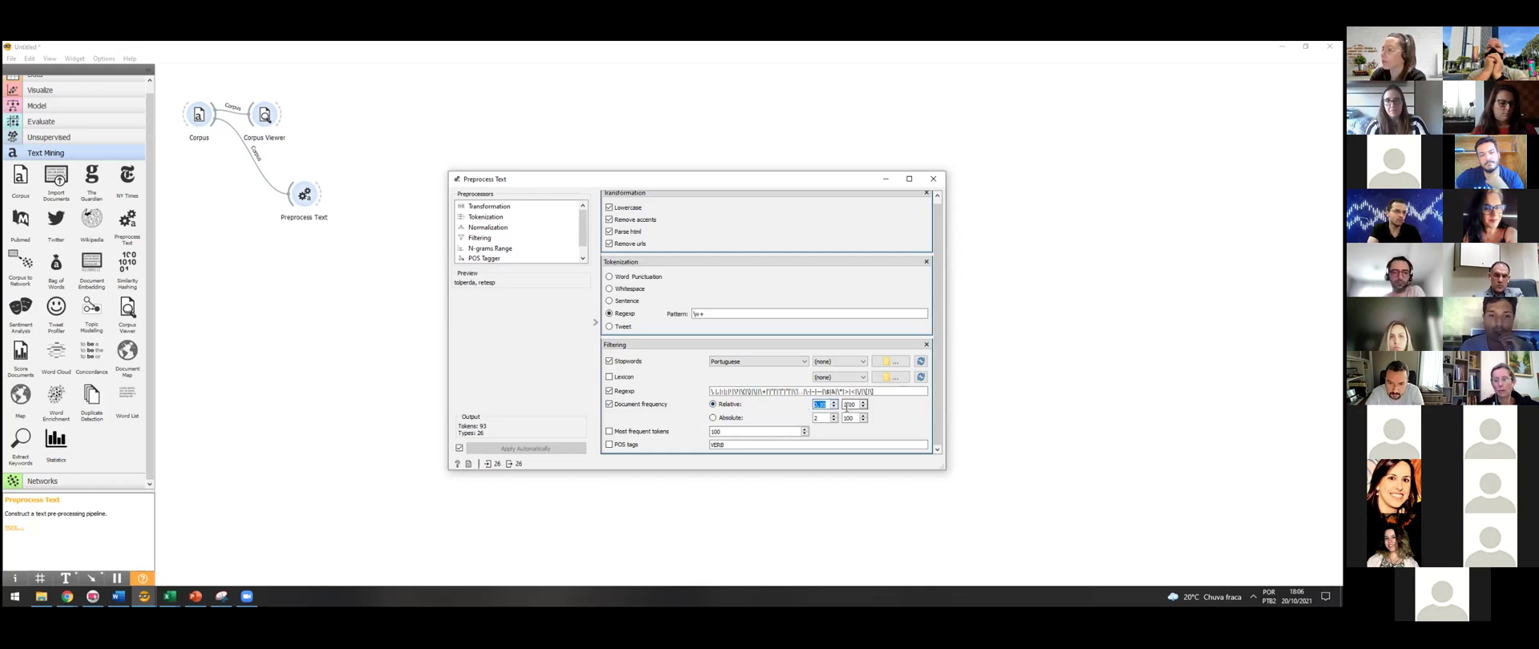
left_click(827, 406)
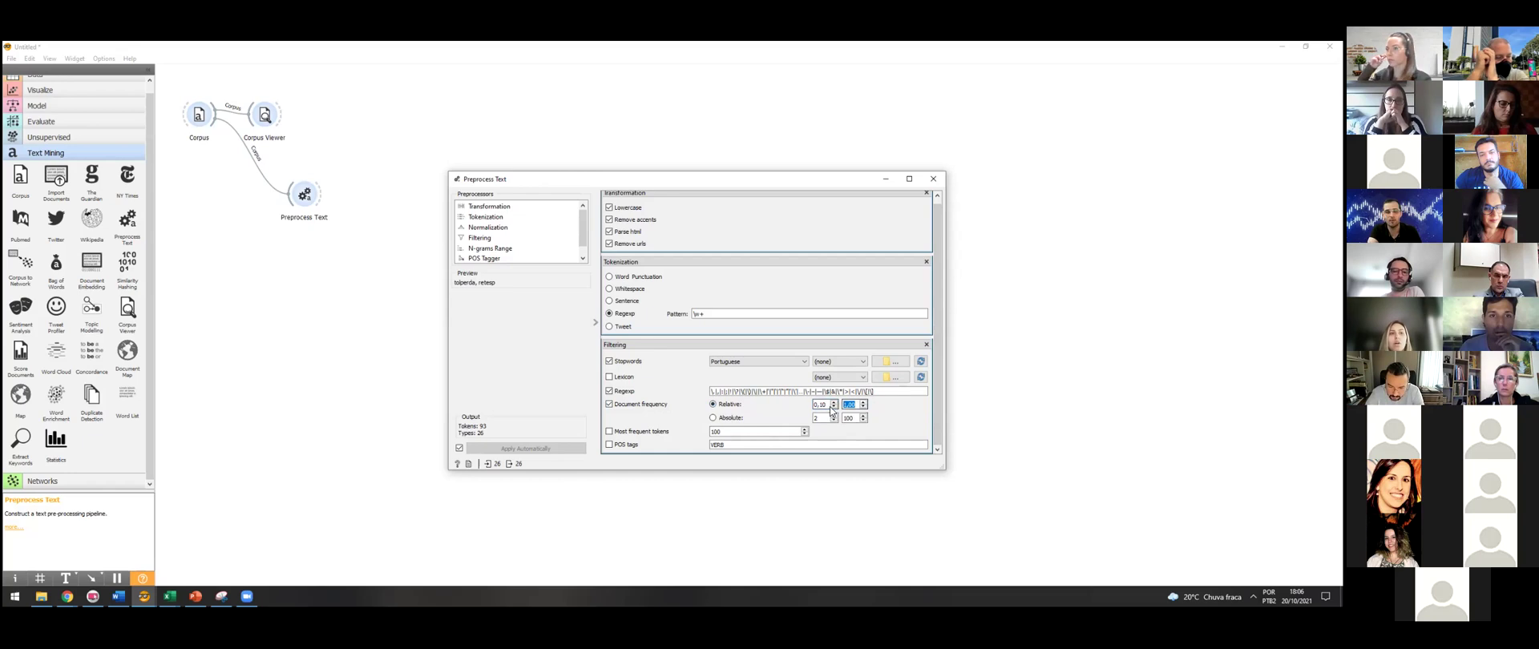
left_click(778, 409)
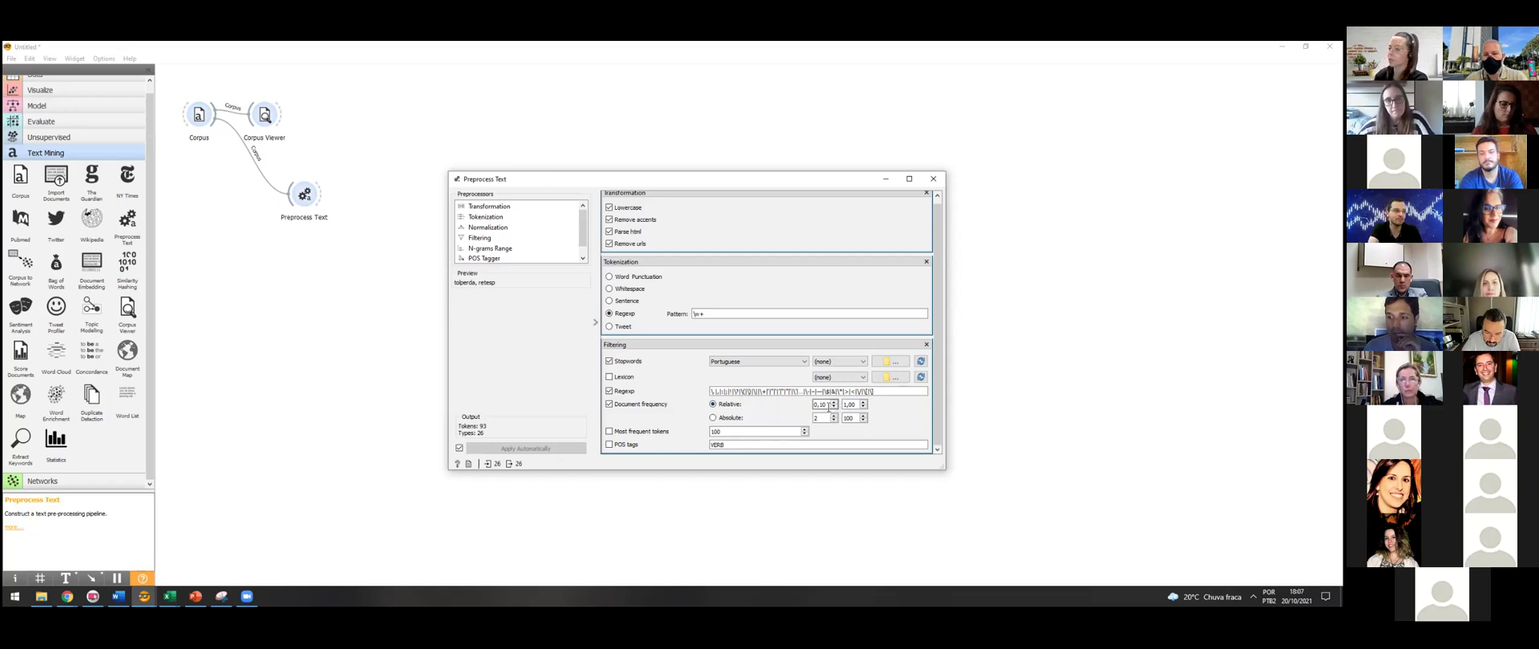
- Switch document frequency back to Absolute, try an upper limit of 10000, and restore the limit to 100
left_click(713, 418)
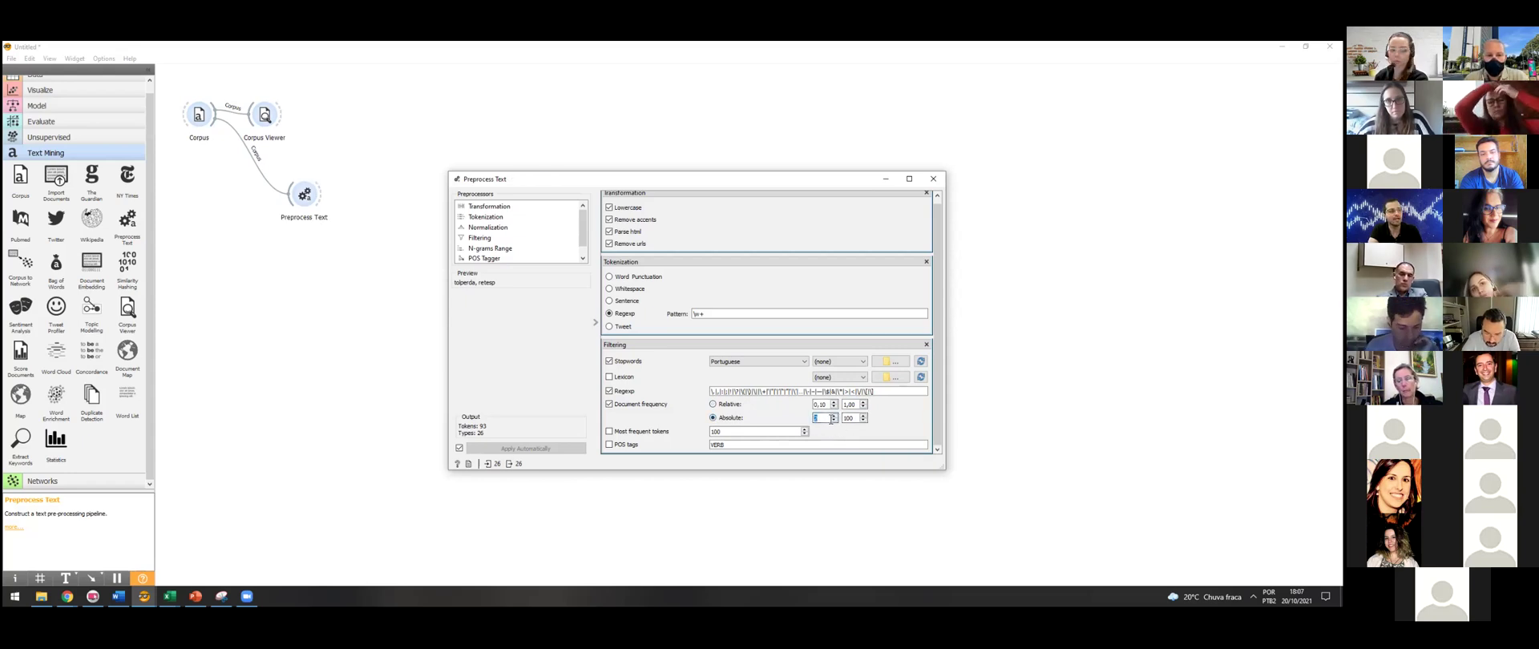
left_click(826, 420)
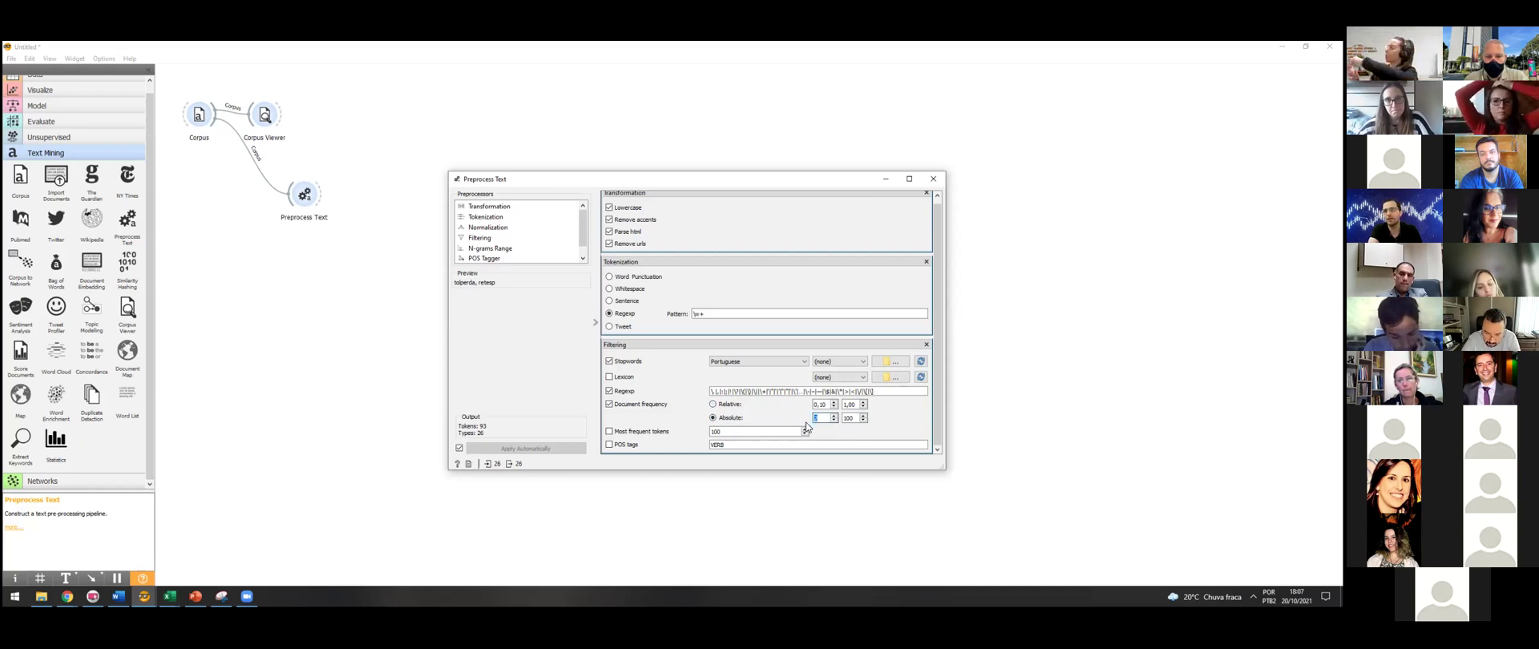
left_click(845, 433)
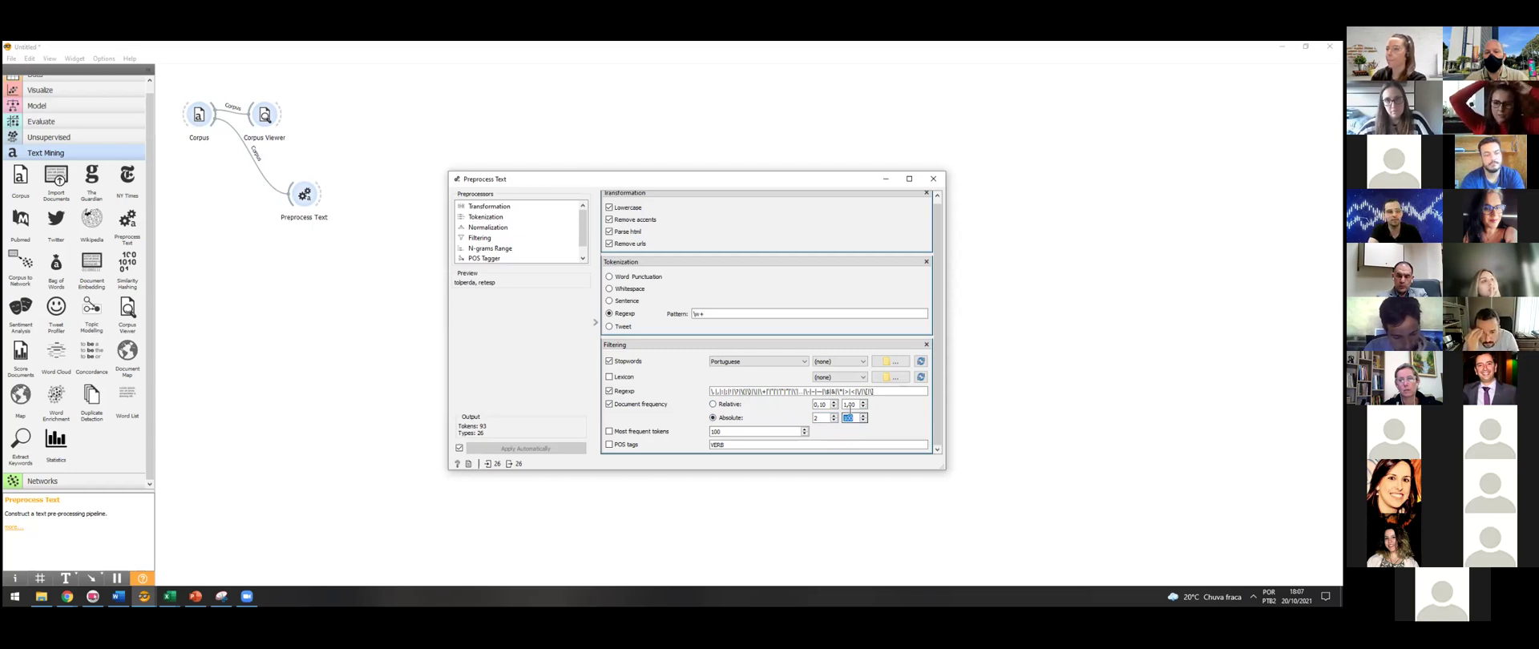
left_click(856, 417)
type("00")
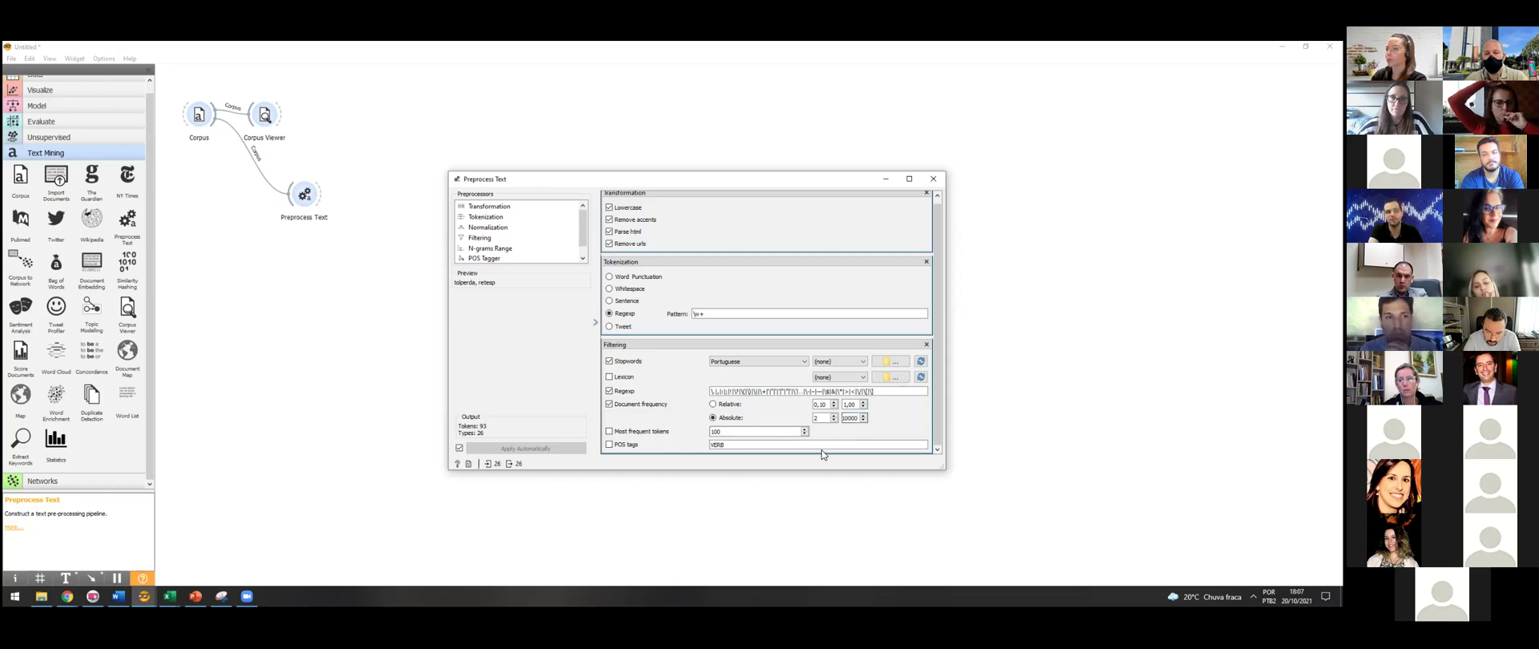
key("BackSpace")
key("BackSpace")
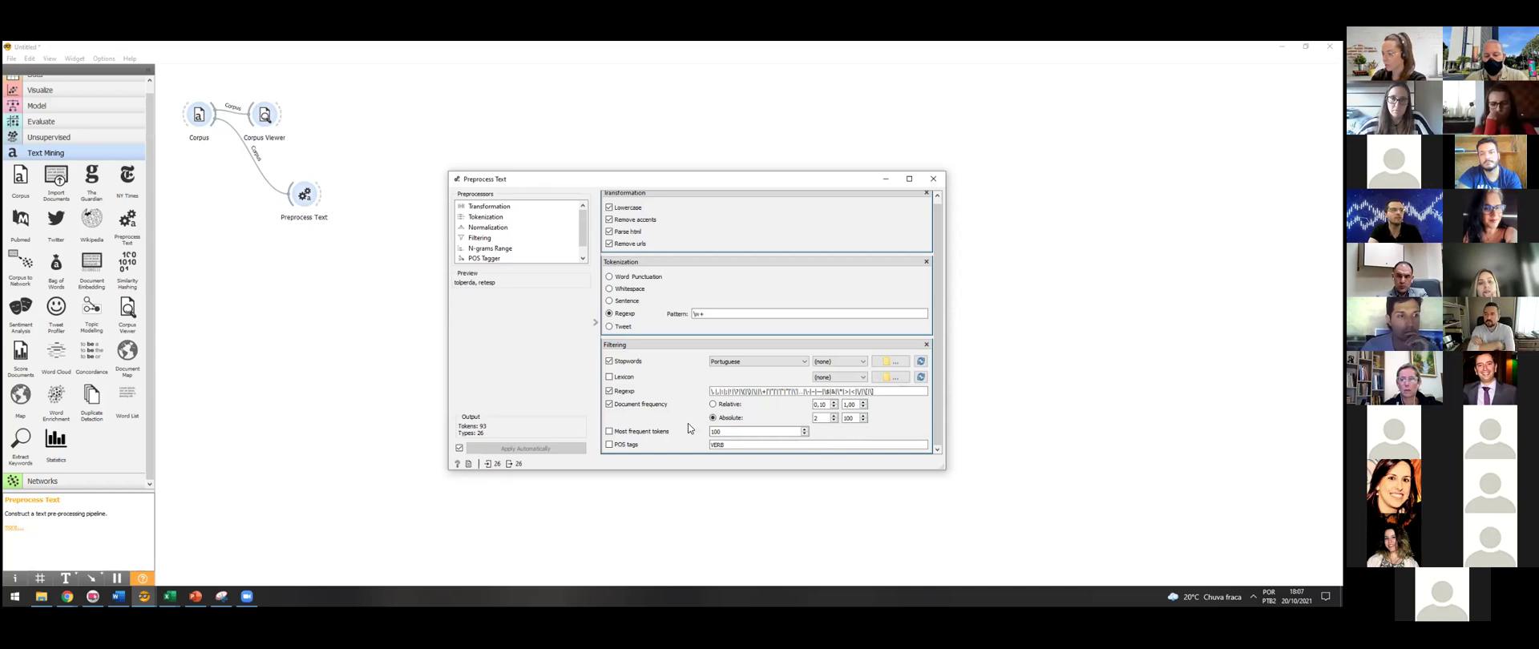
- Try the Most frequent tokens filter and the POS tags filter with VERB, leaving both switched off
left_click(618, 433)
left_click(668, 431)
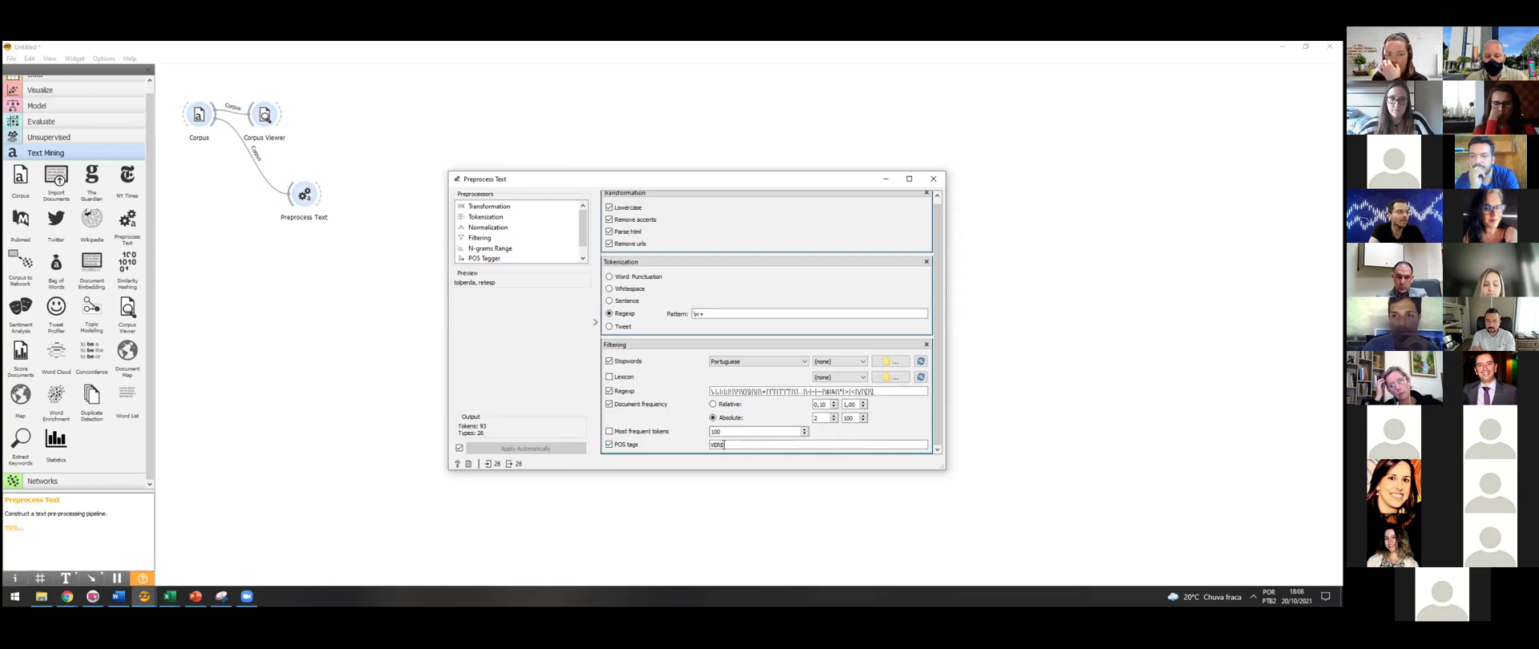
left_click_drag(727, 446, 702, 447)
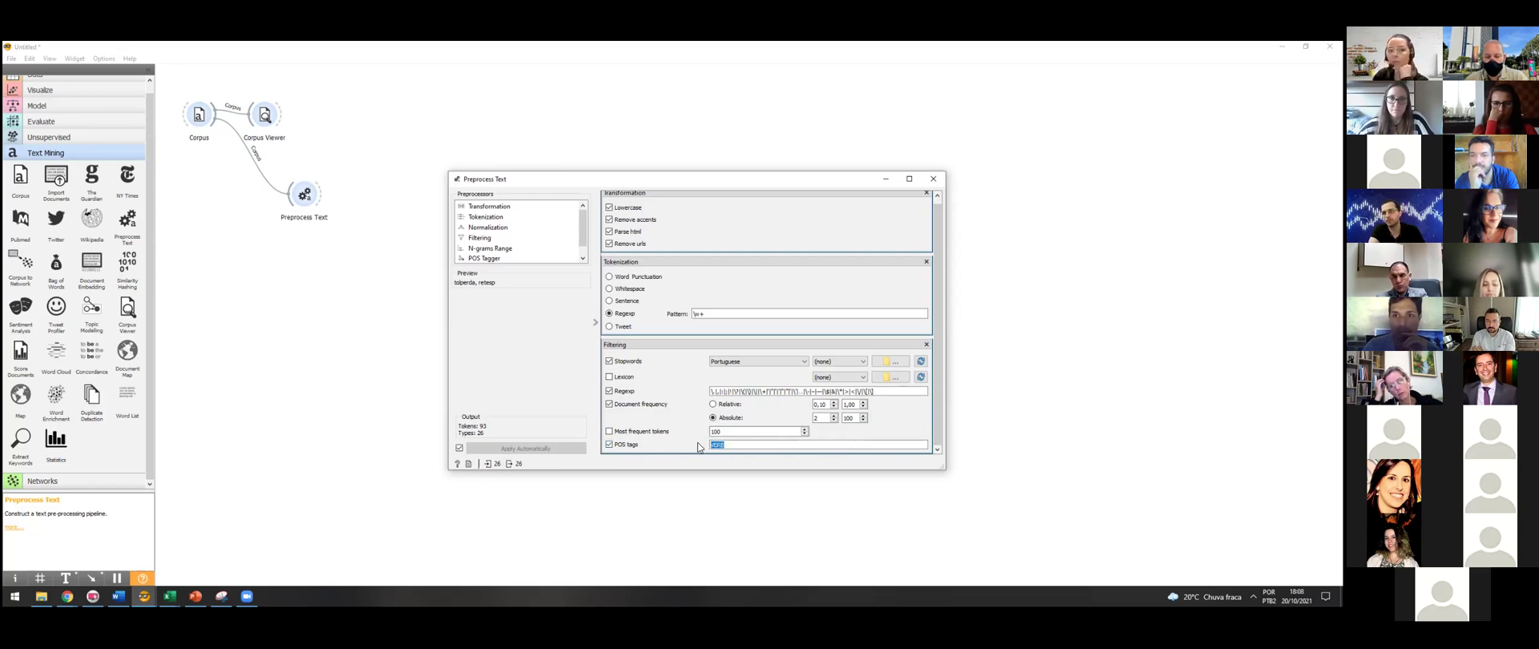
left_click(729, 445)
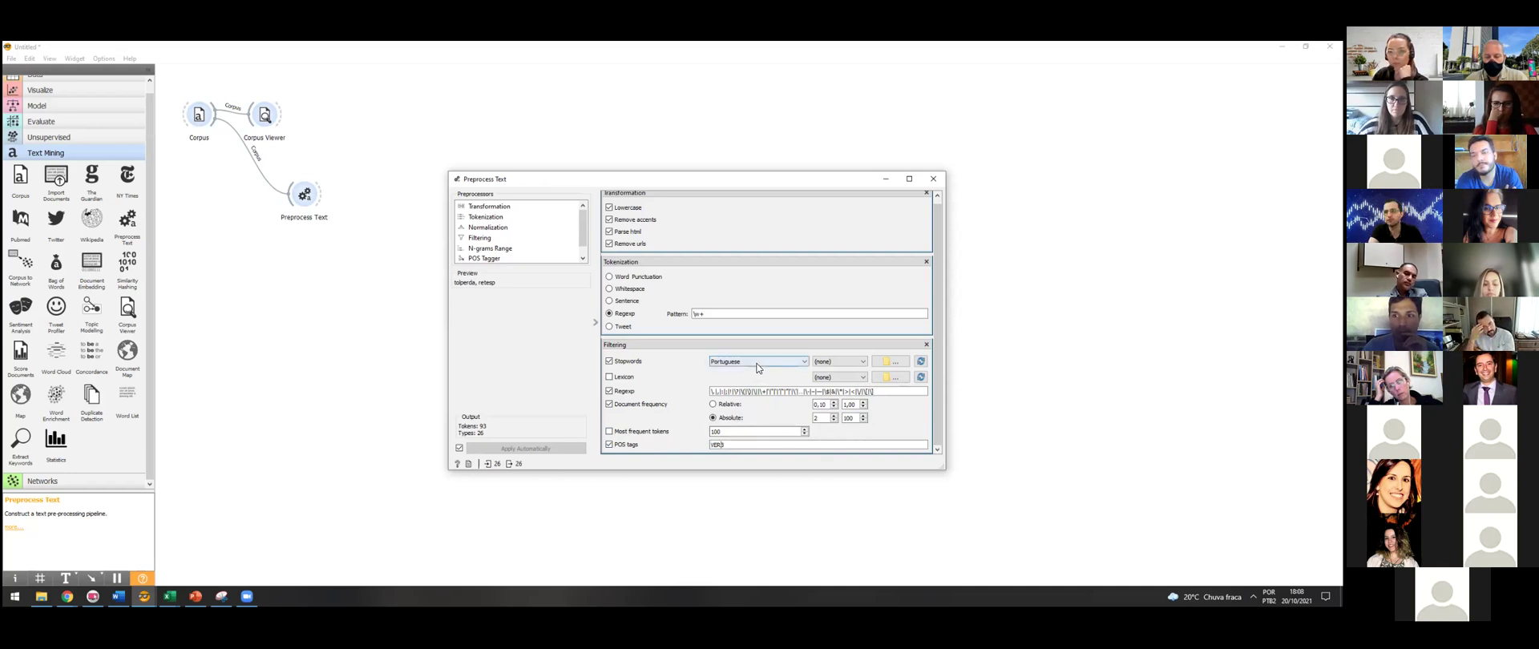
left_click_drag(726, 446, 649, 446)
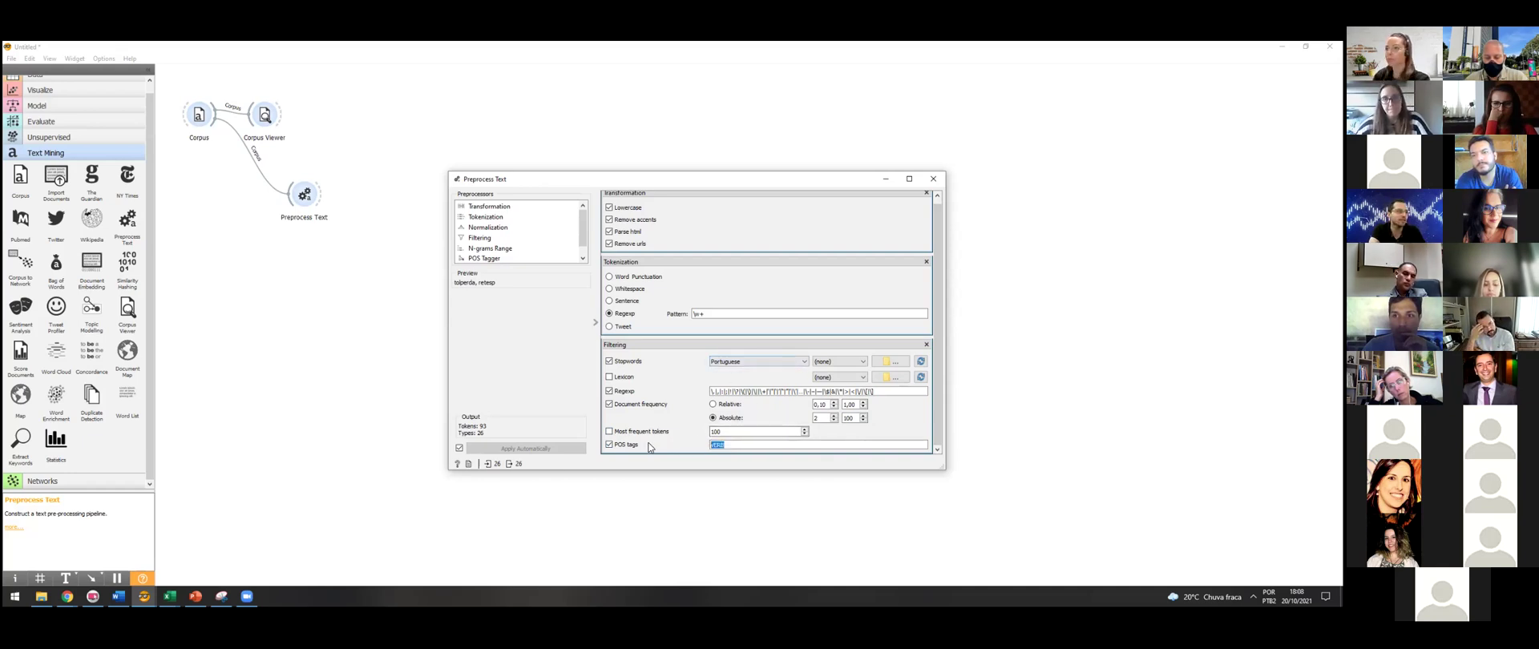
left_click(739, 446)
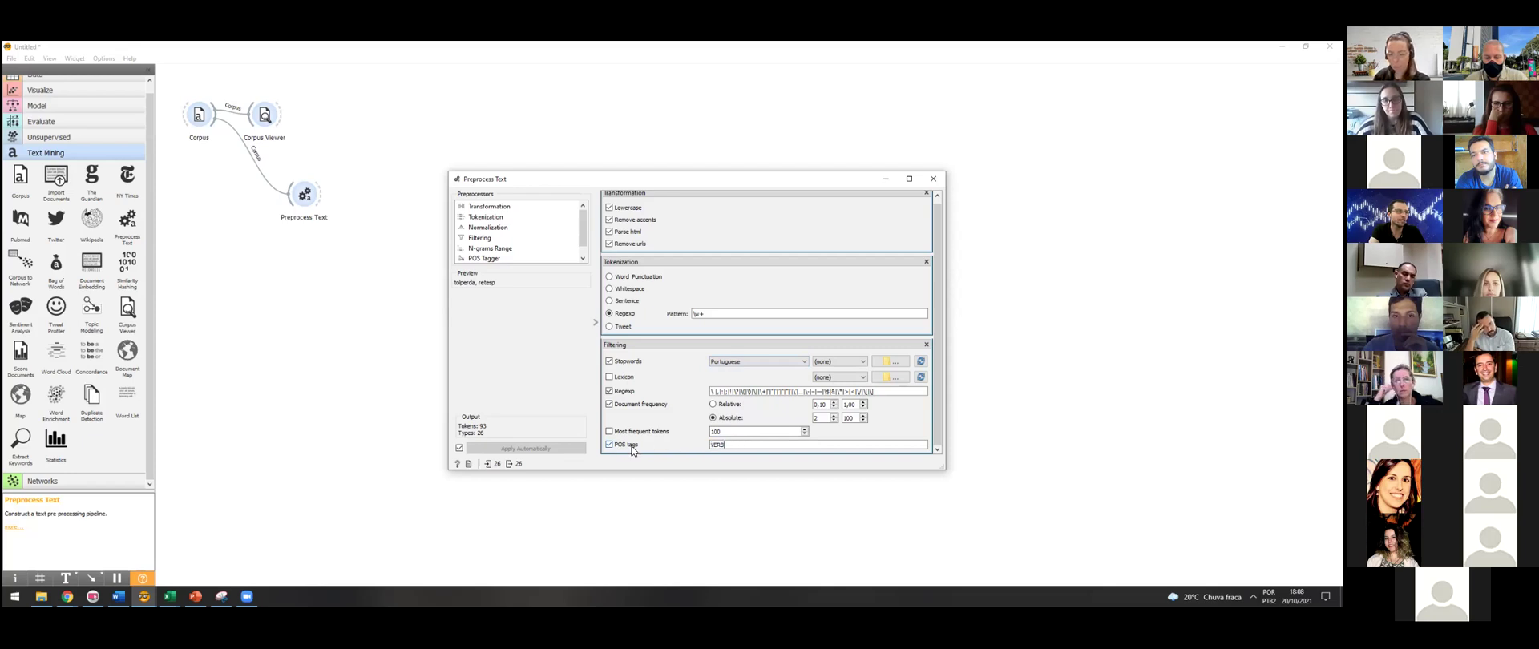
left_click(624, 446)
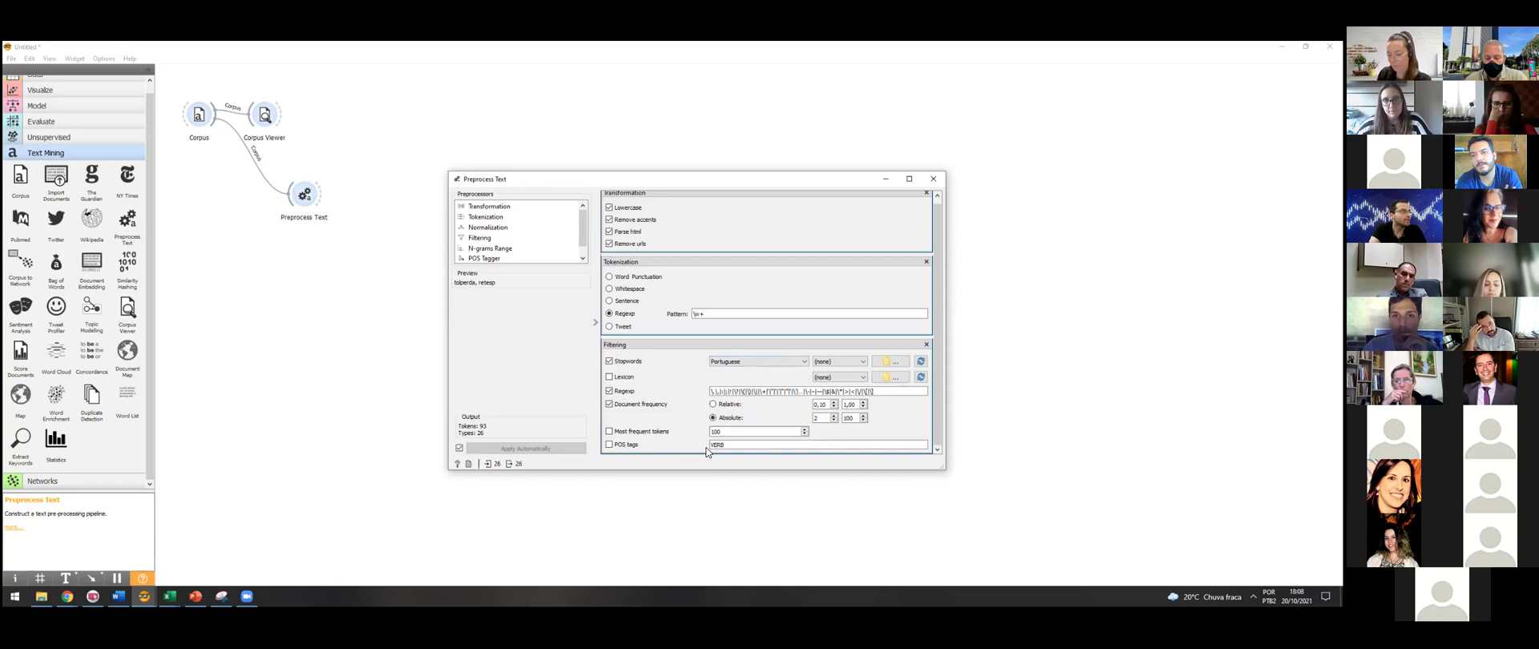
- Check the remaining entries in the list of preprocessors and close the Preprocess Text window
scroll(588, 232, "down", 1)
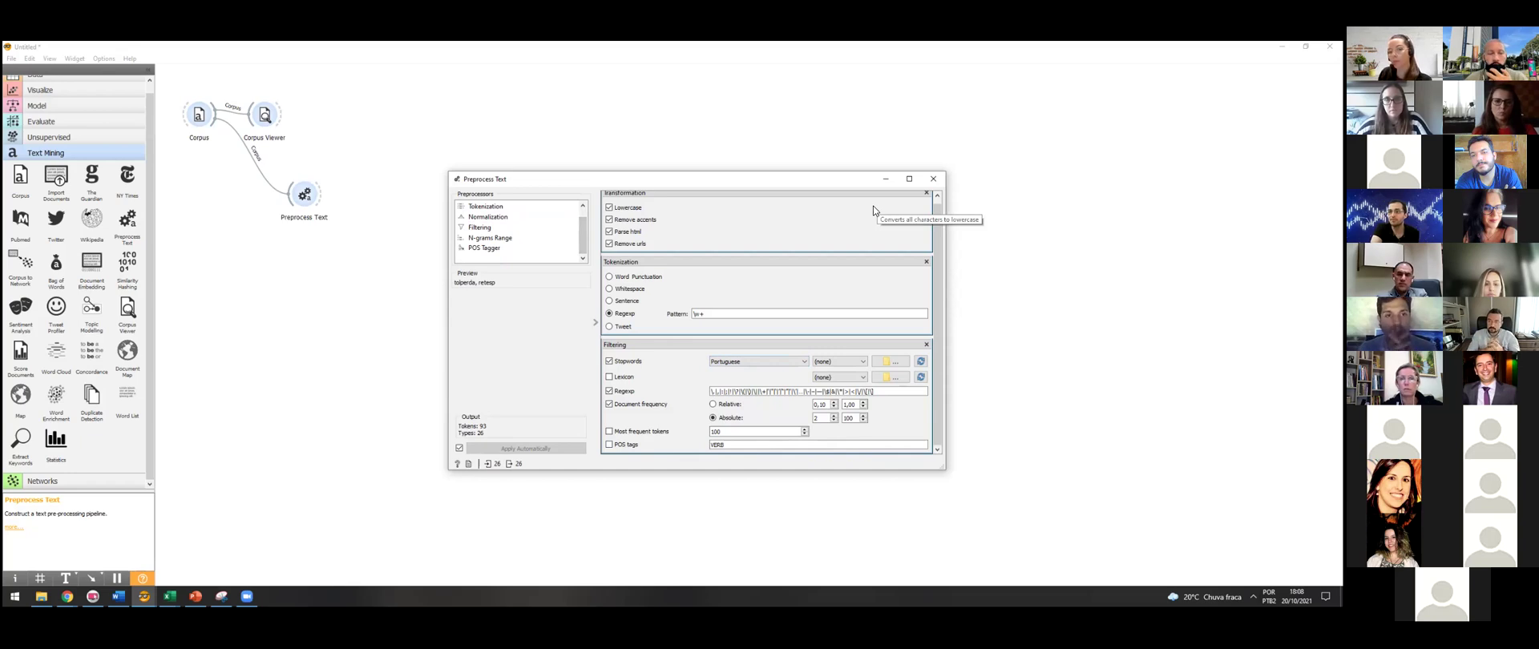
left_click(932, 178)
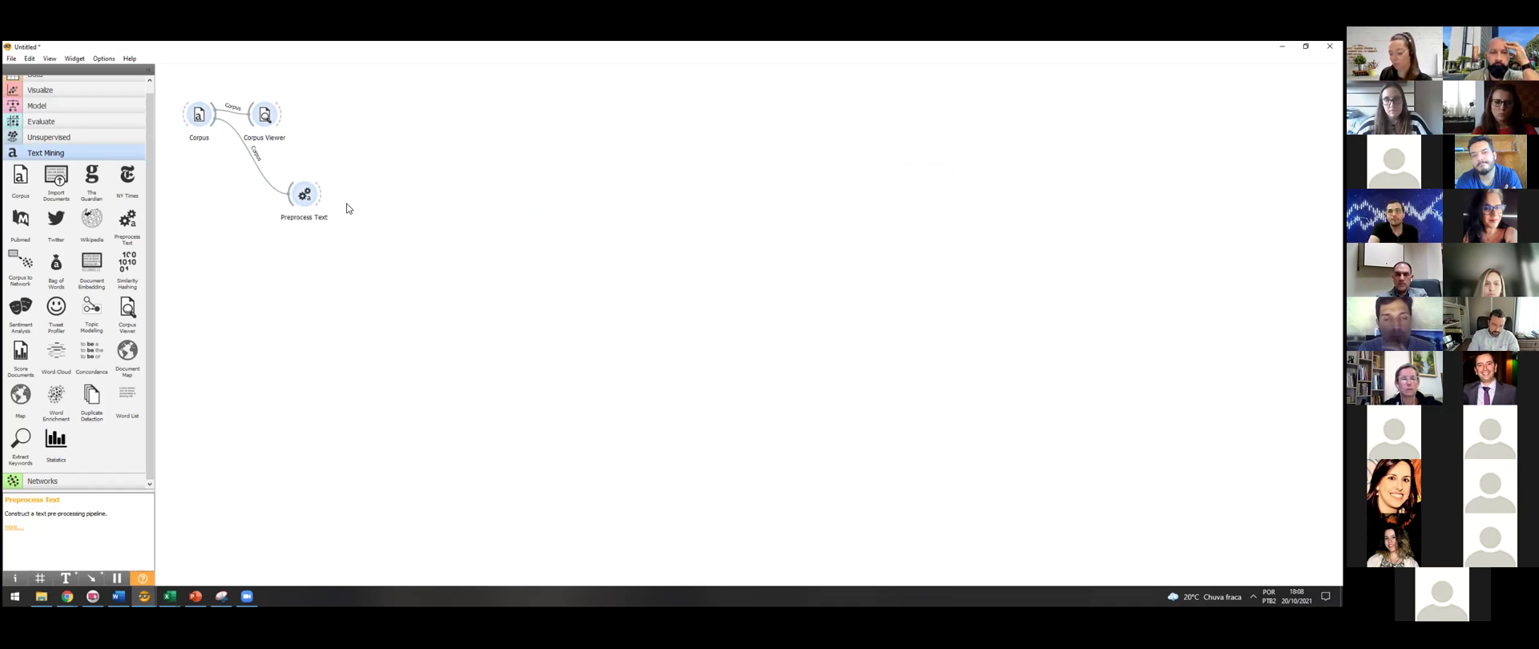
- Add a Corpus to Network widget fed by Preprocess Text and open its settings
right_click(333, 205)
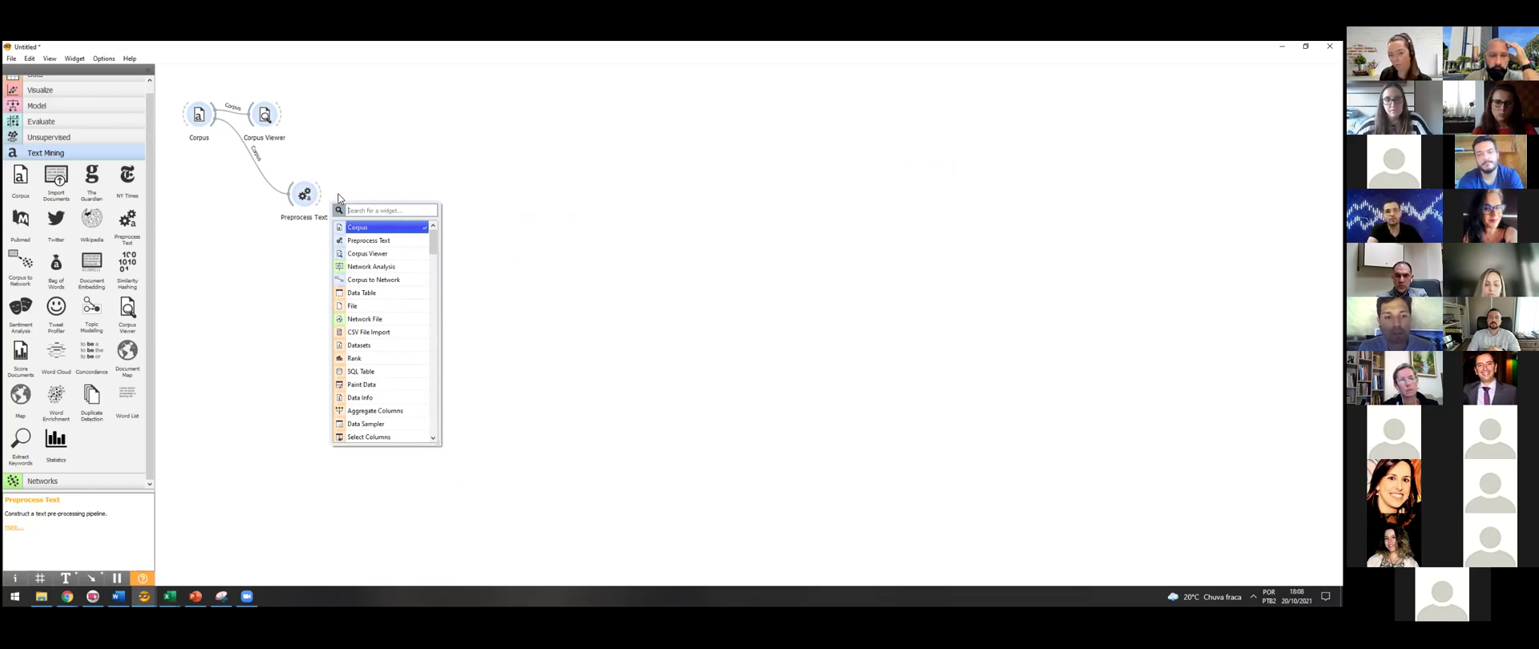
left_click(387, 191)
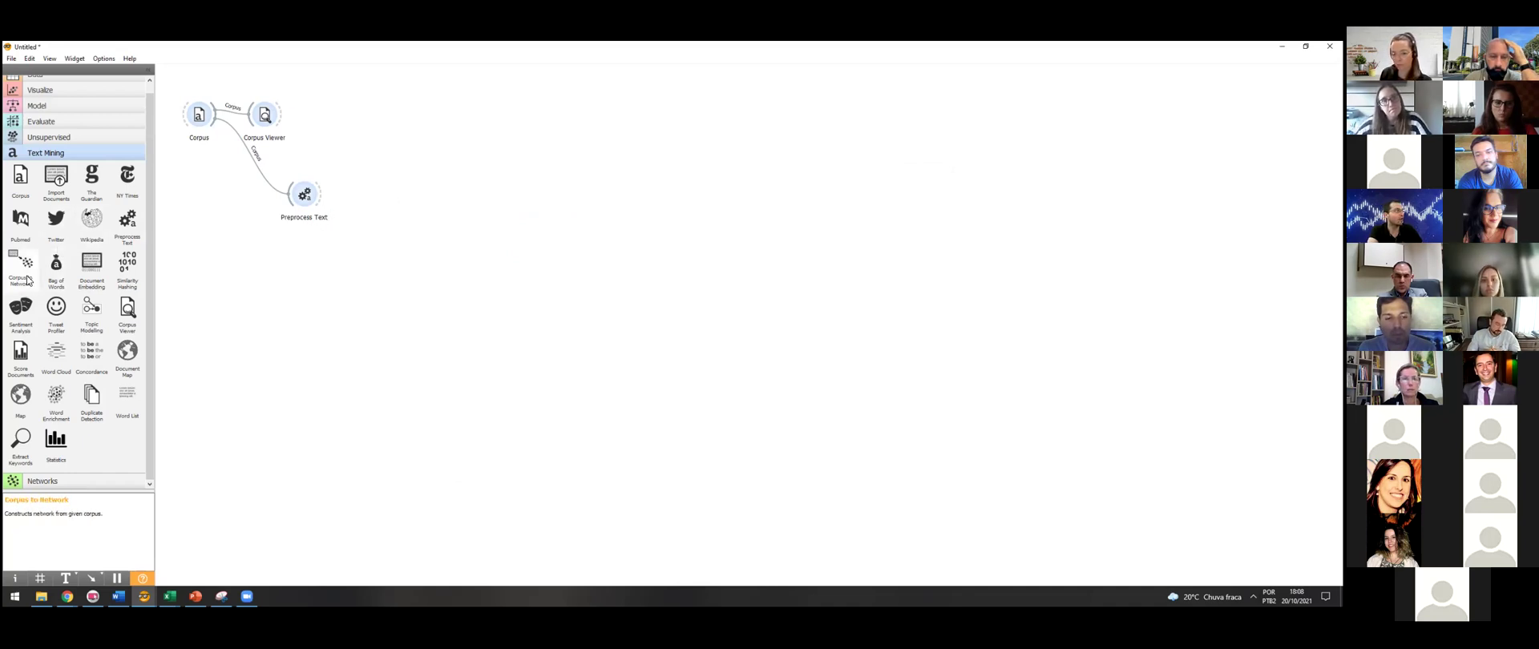
left_click_drag(23, 277, 370, 196)
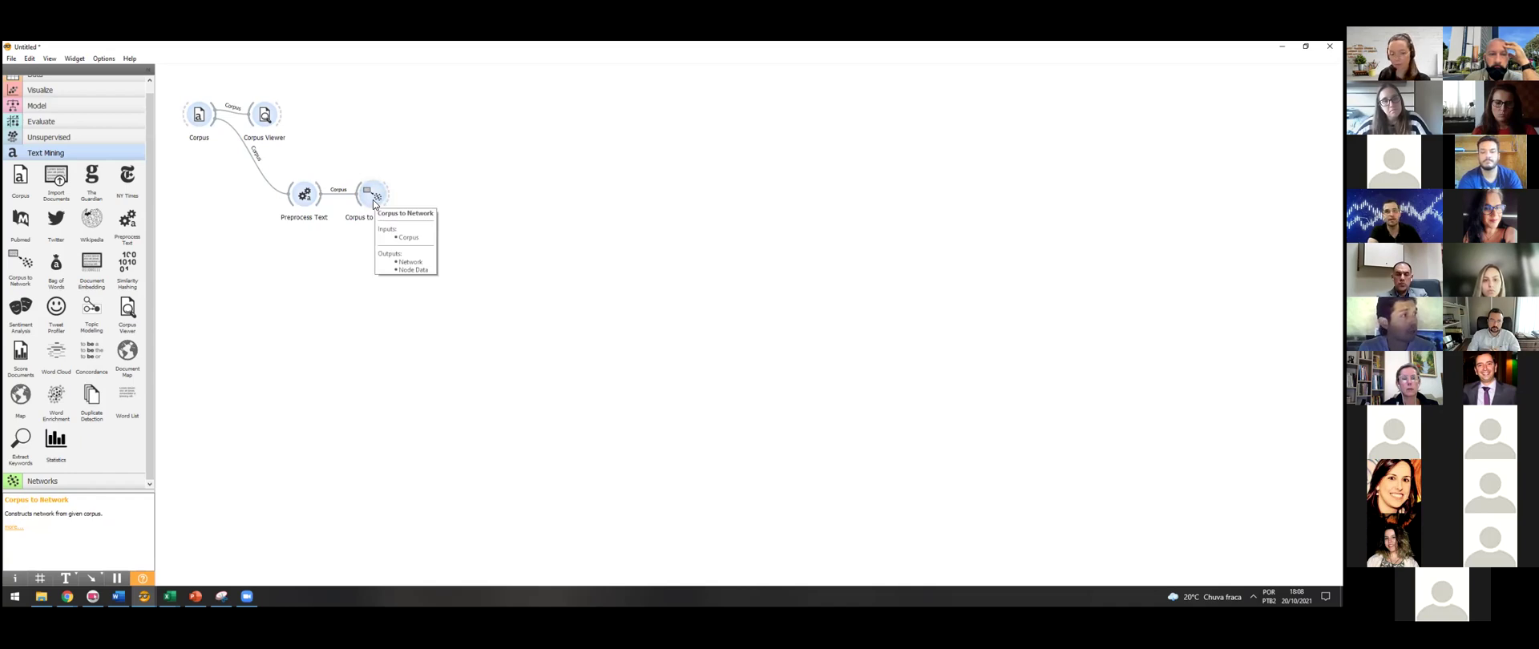
double_click(373, 200)
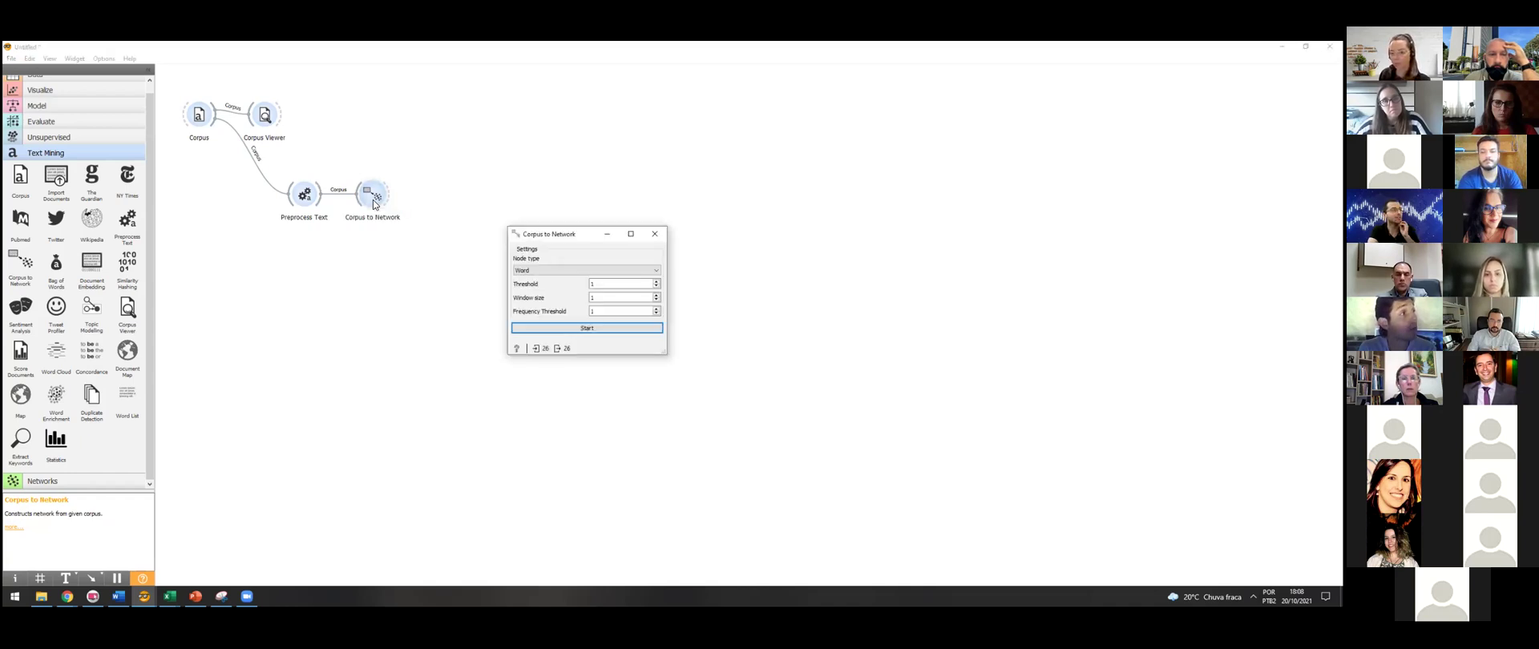
- Review the Document and Word node types for the network and keep Word selected
left_click(565, 271)
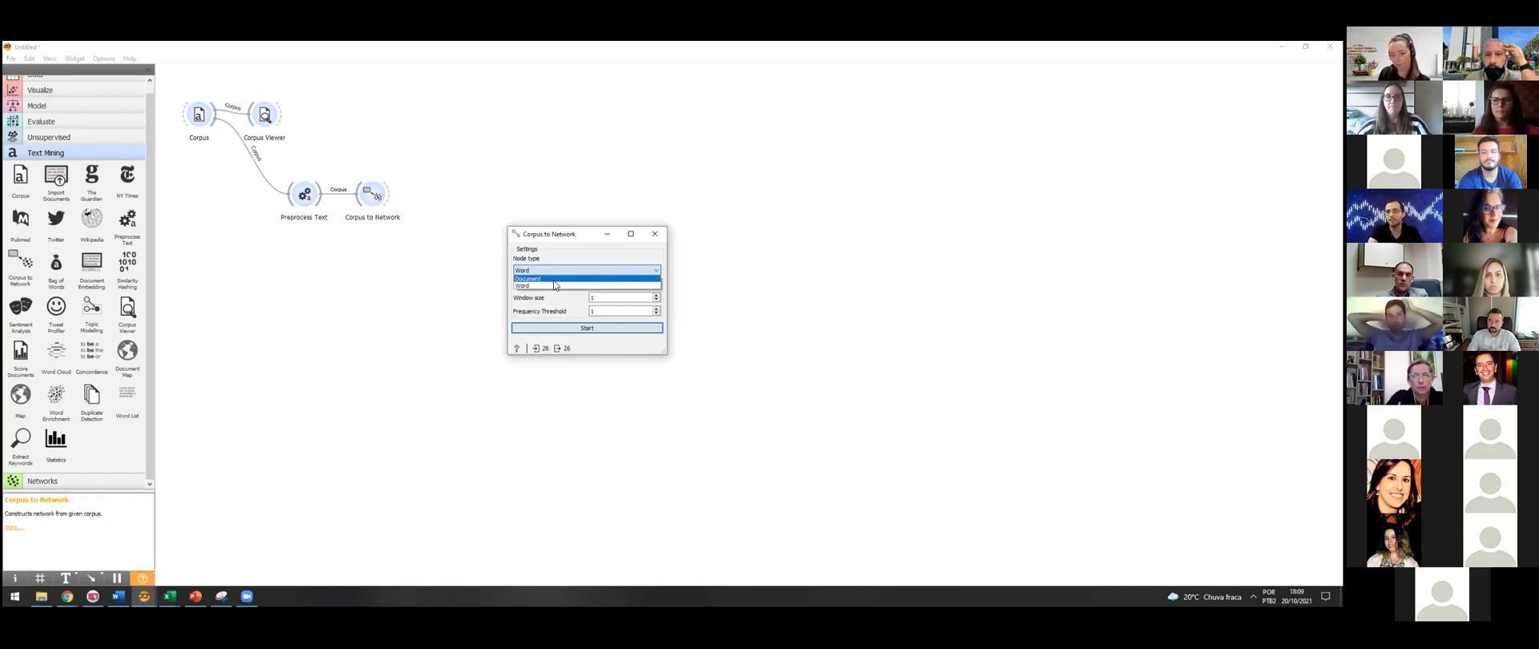
left_click(562, 287)
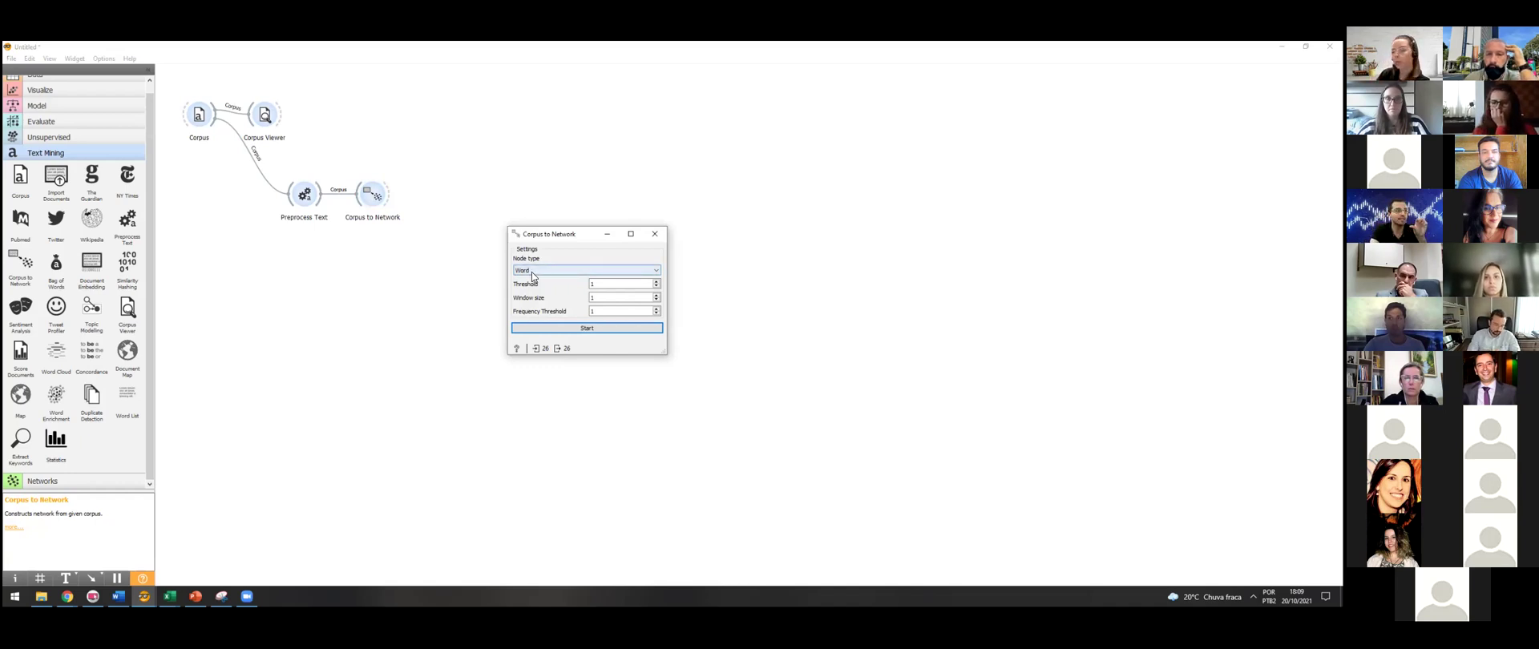
left_click(532, 273)
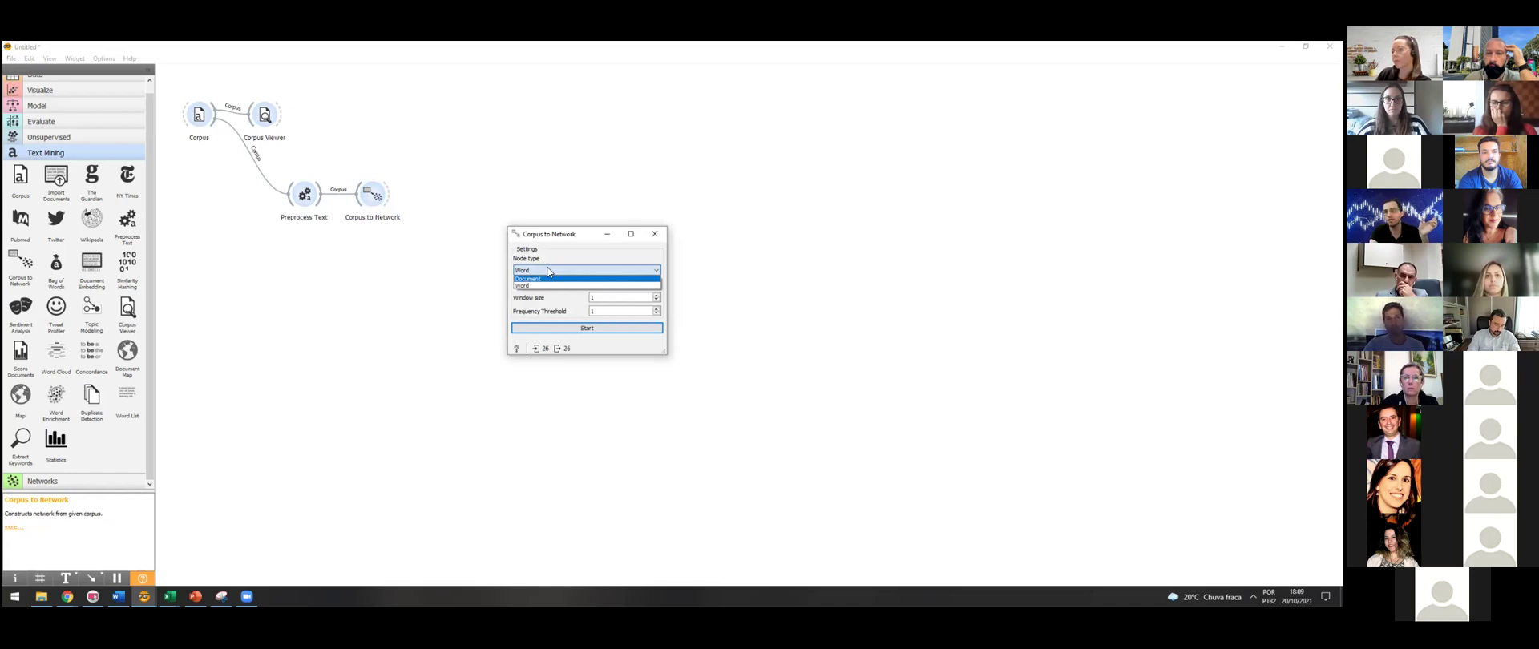
left_click(549, 272)
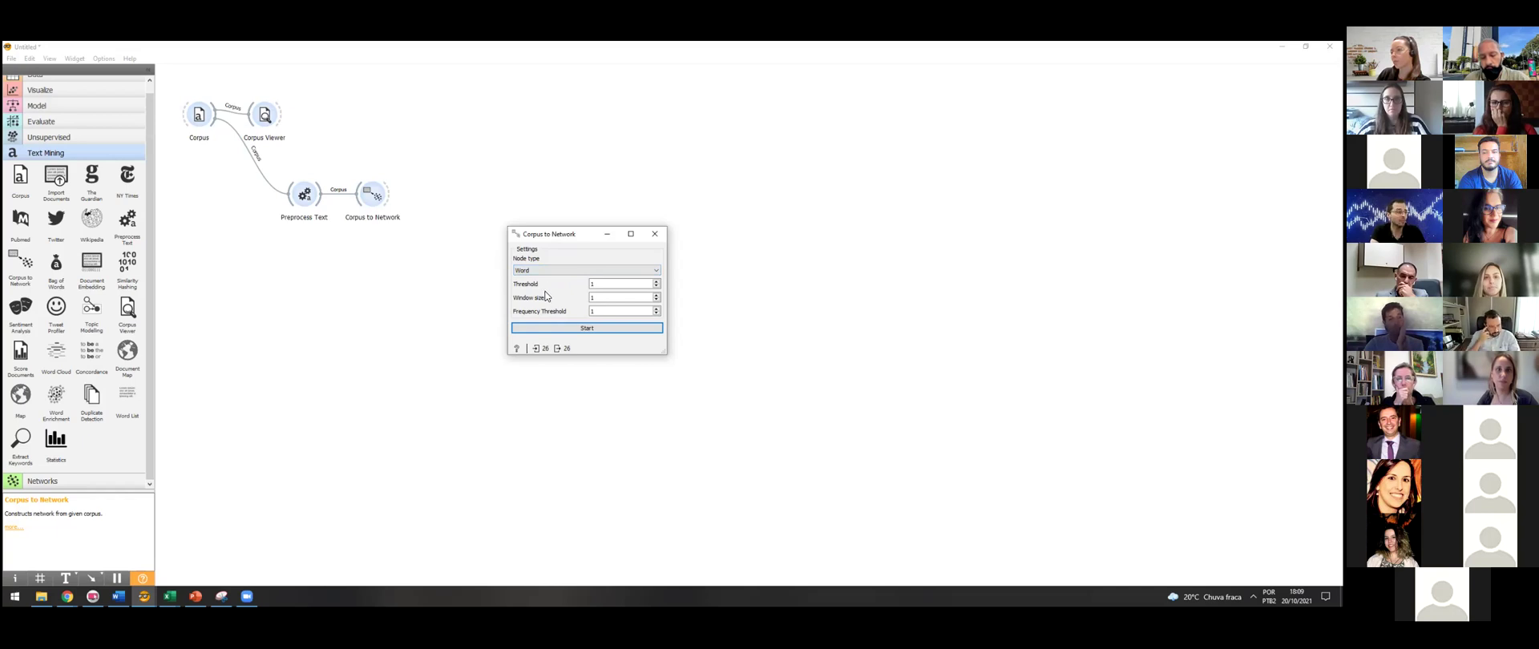
- Set the Frequency Threshold of the corpus network to 1
left_click(604, 311)
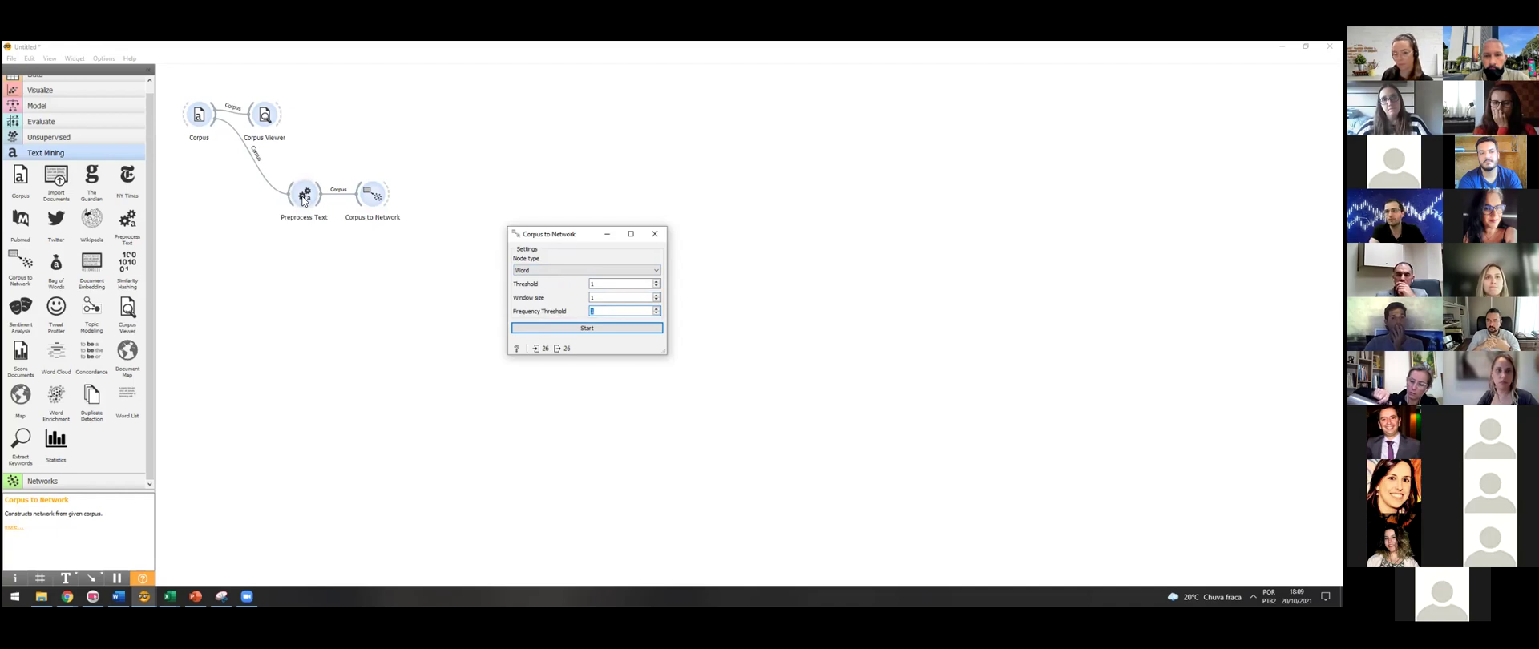
left_click(606, 312)
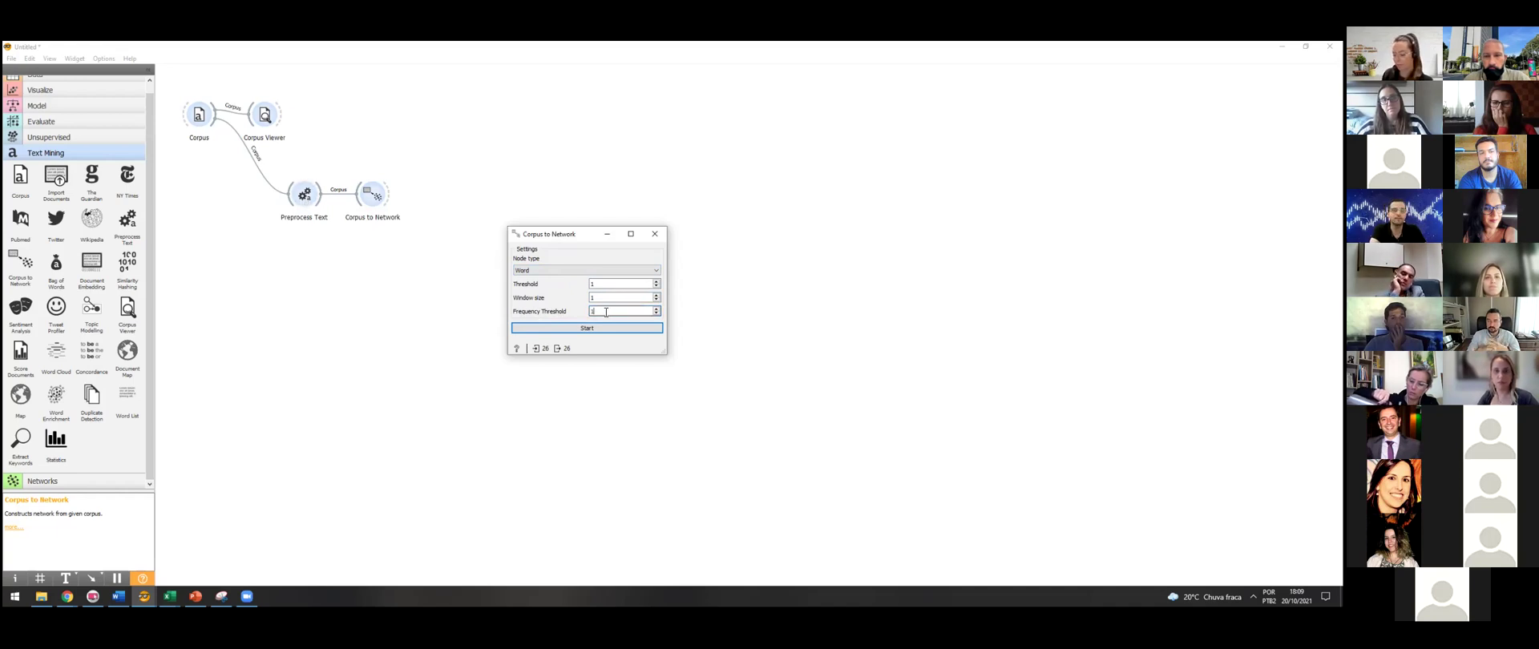
left_click_drag(606, 312, 580, 311)
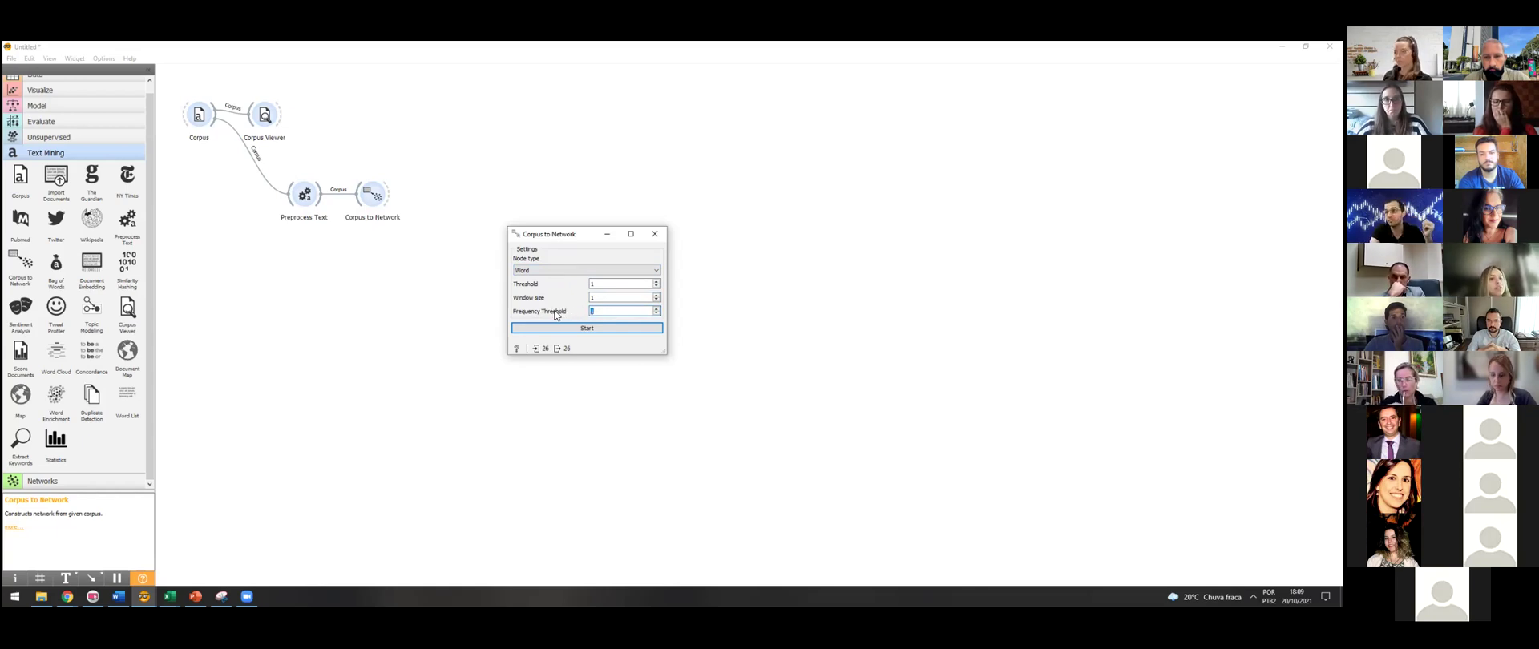
left_click(596, 311)
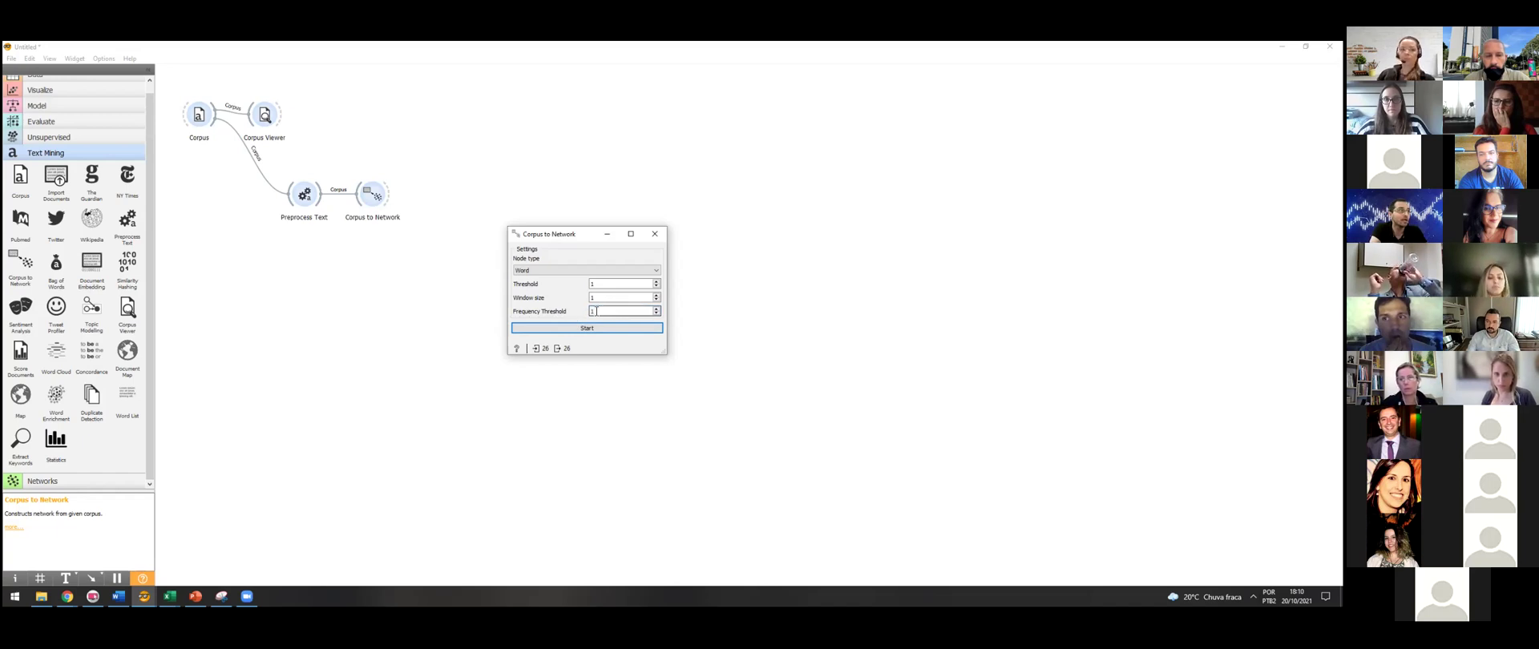
left_click_drag(590, 313, 611, 313)
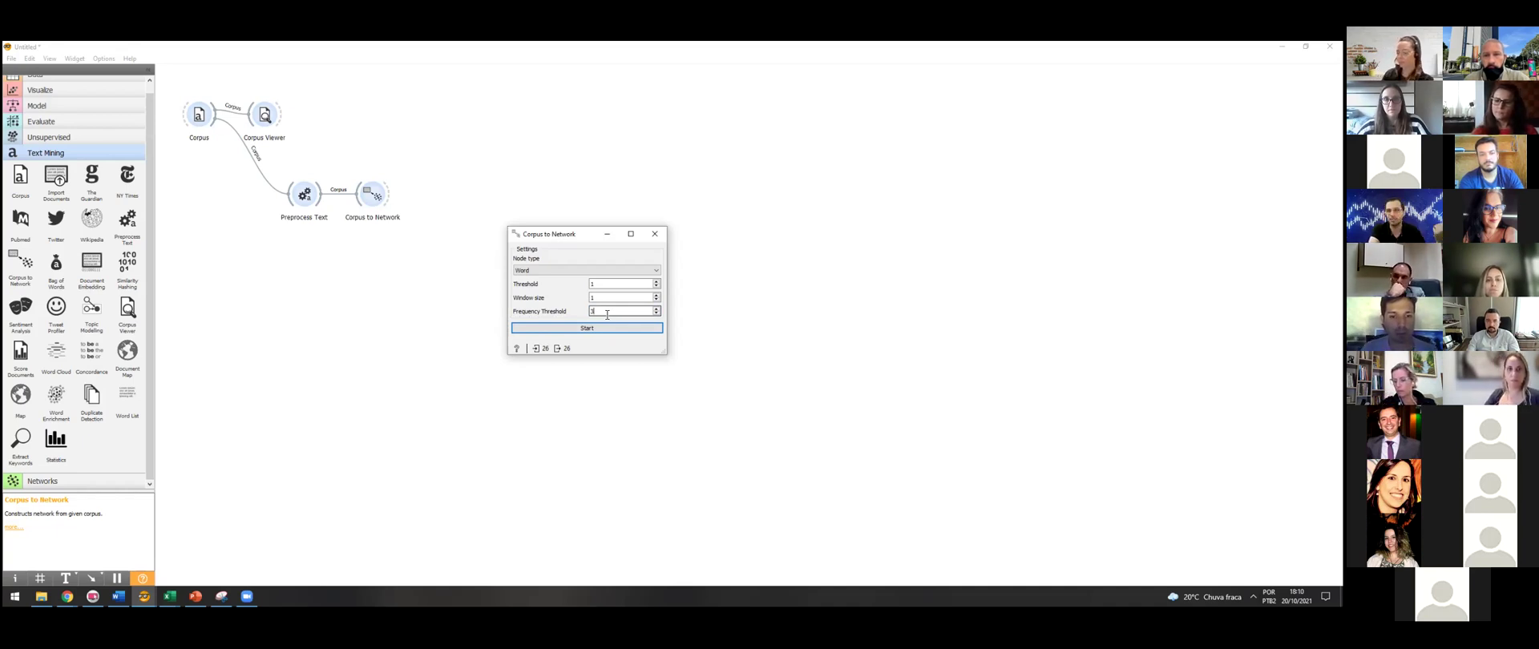
key("BackSpace")
type("1")
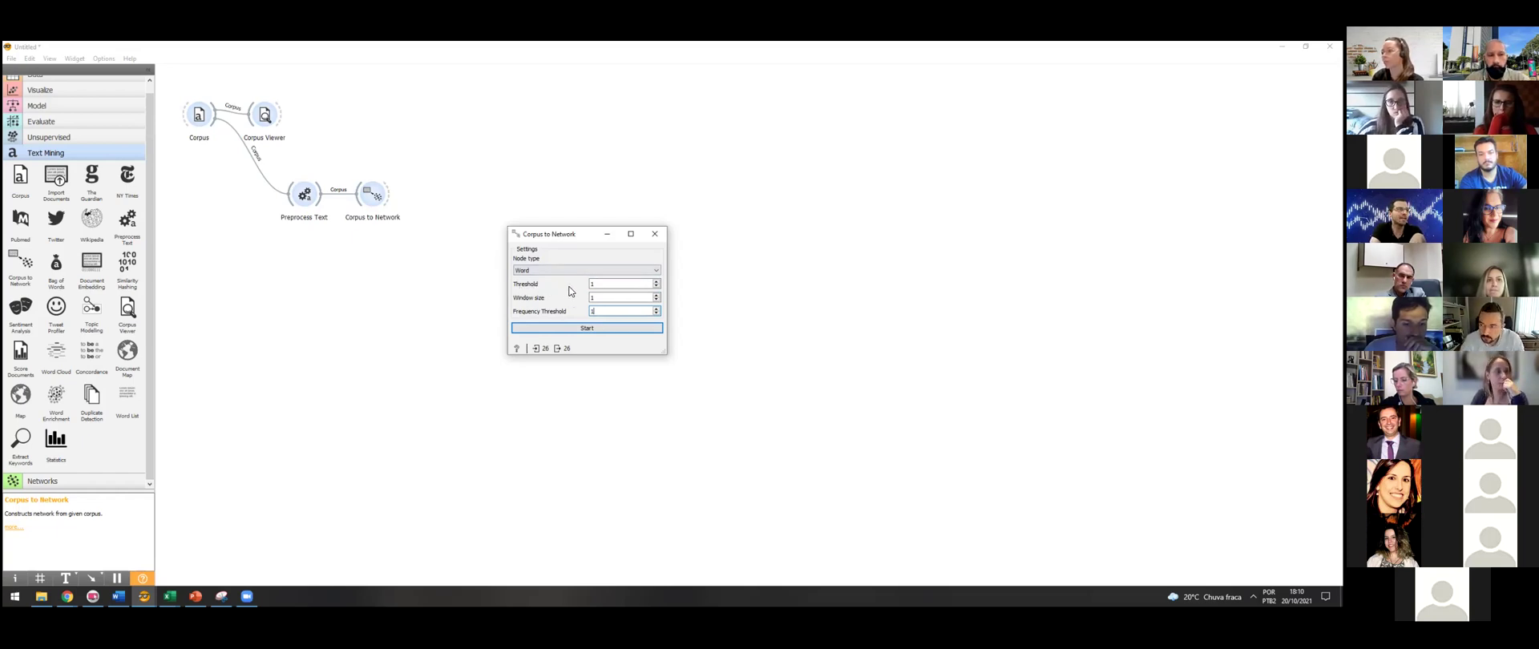
- Examine the Threshold setting of the corpus network and close the Corpus to Network window
double_click(604, 284)
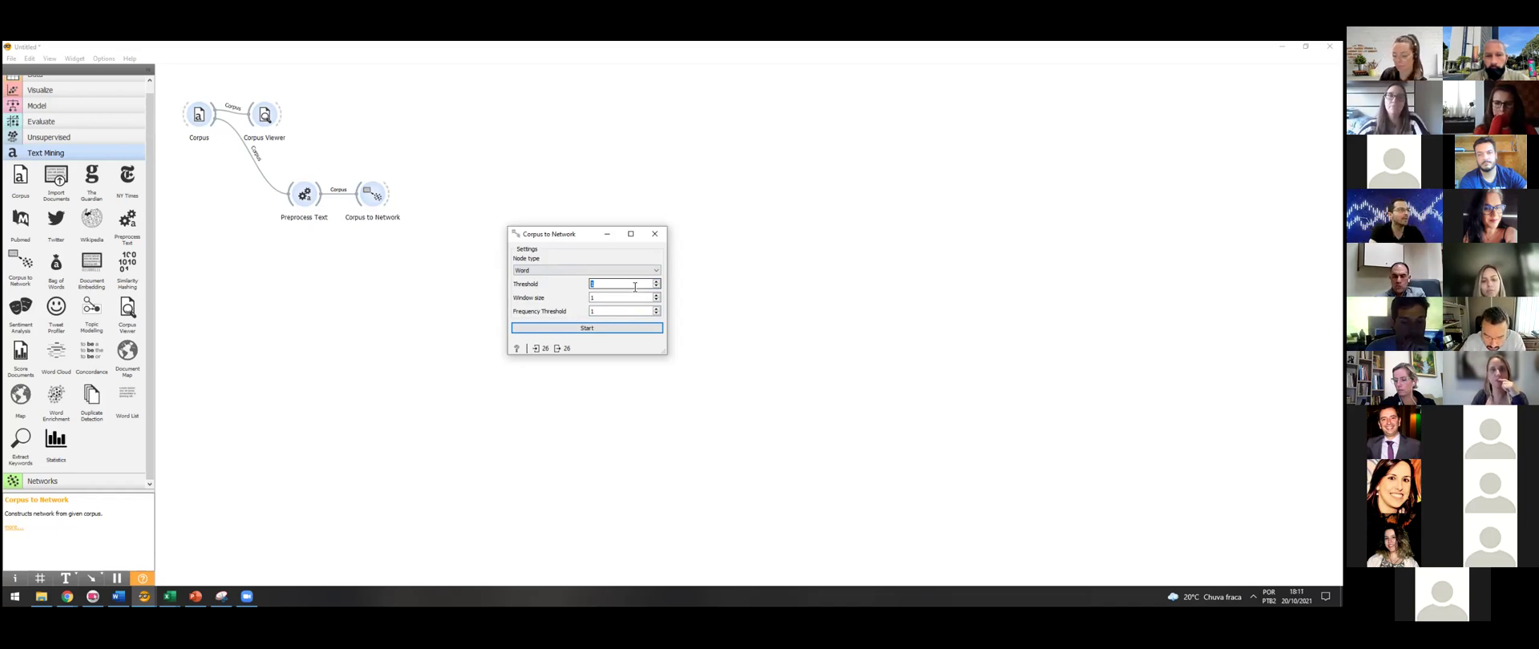
left_click_drag(616, 285, 591, 283)
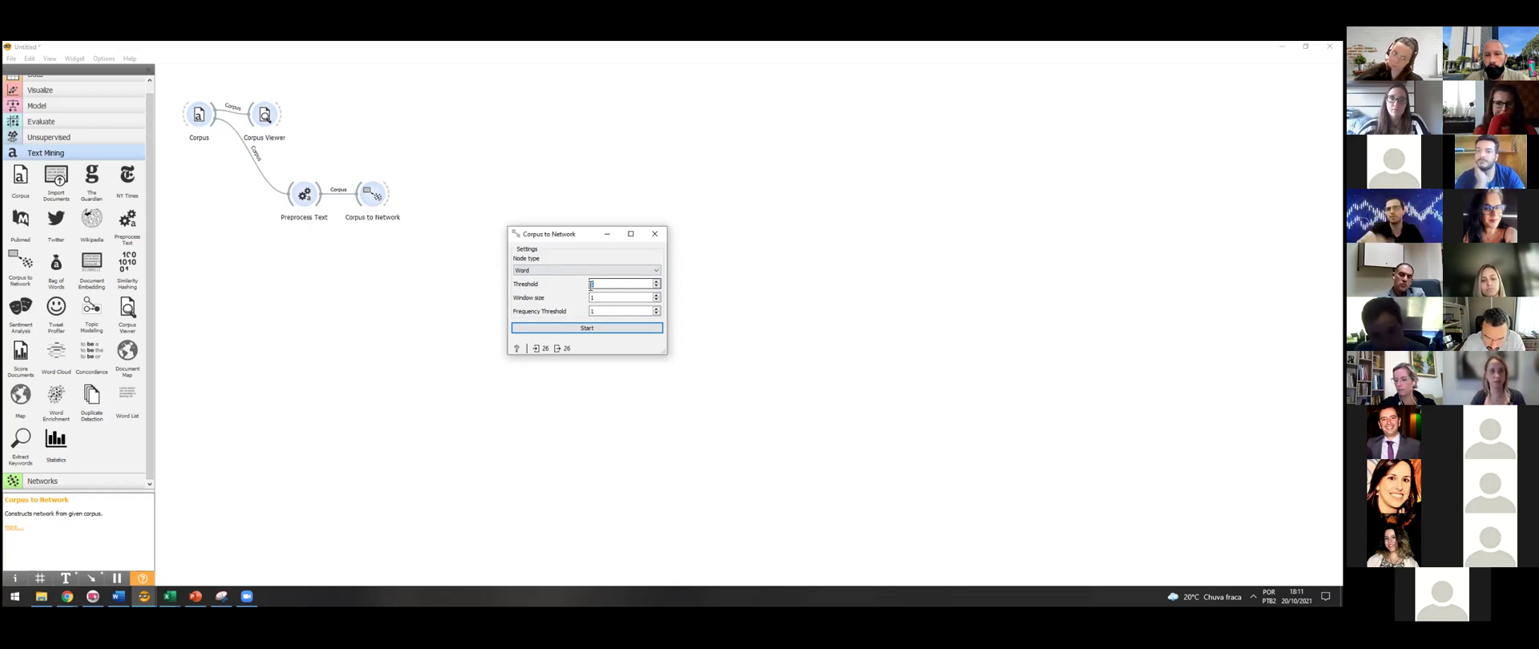
left_click(604, 283)
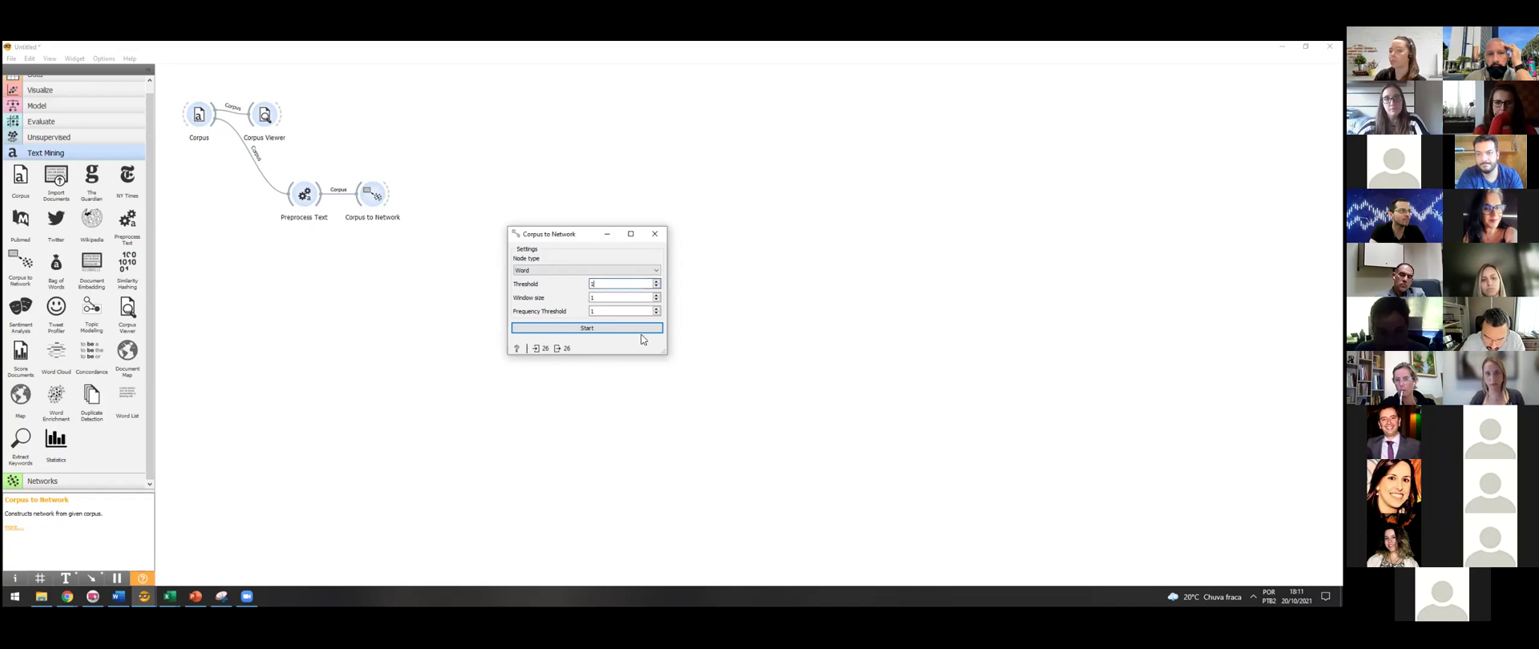
left_click(659, 238)
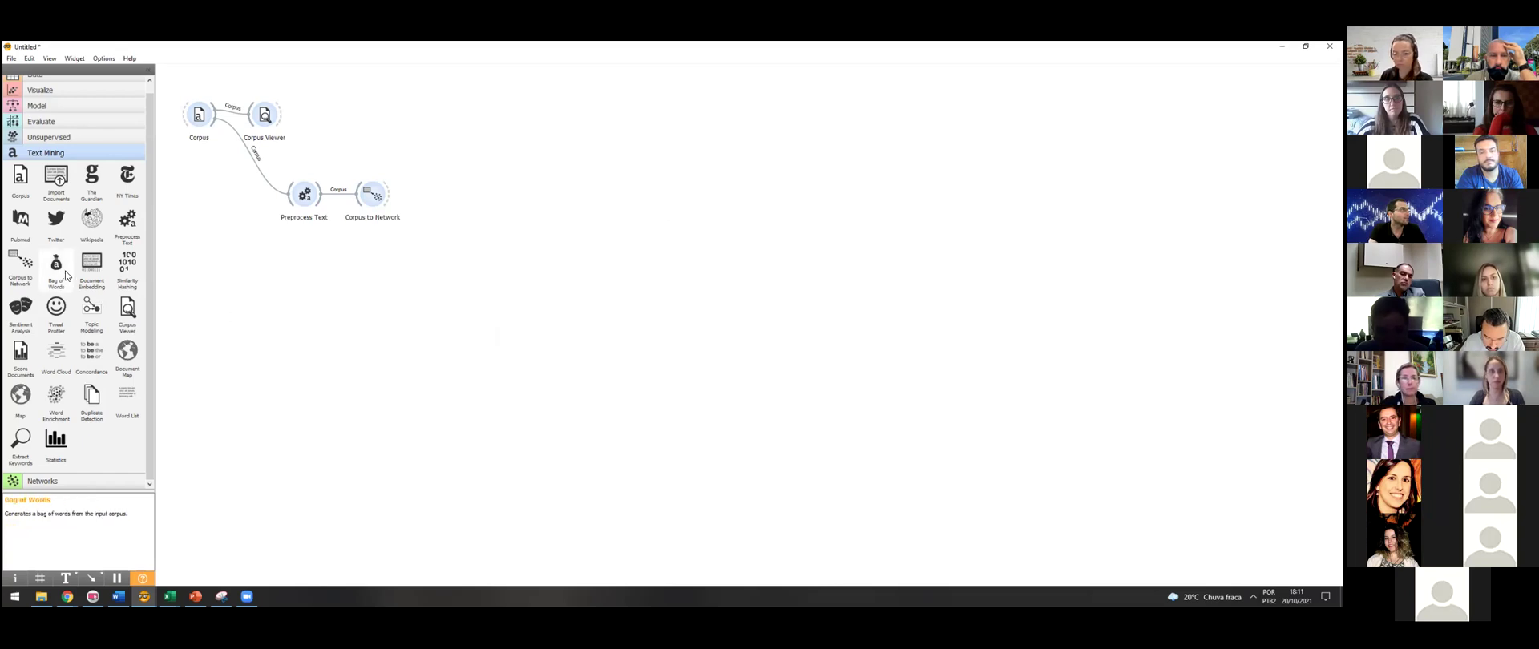
- Add a Save Network widget fed by Corpus to Network and open it
left_click(82, 481)
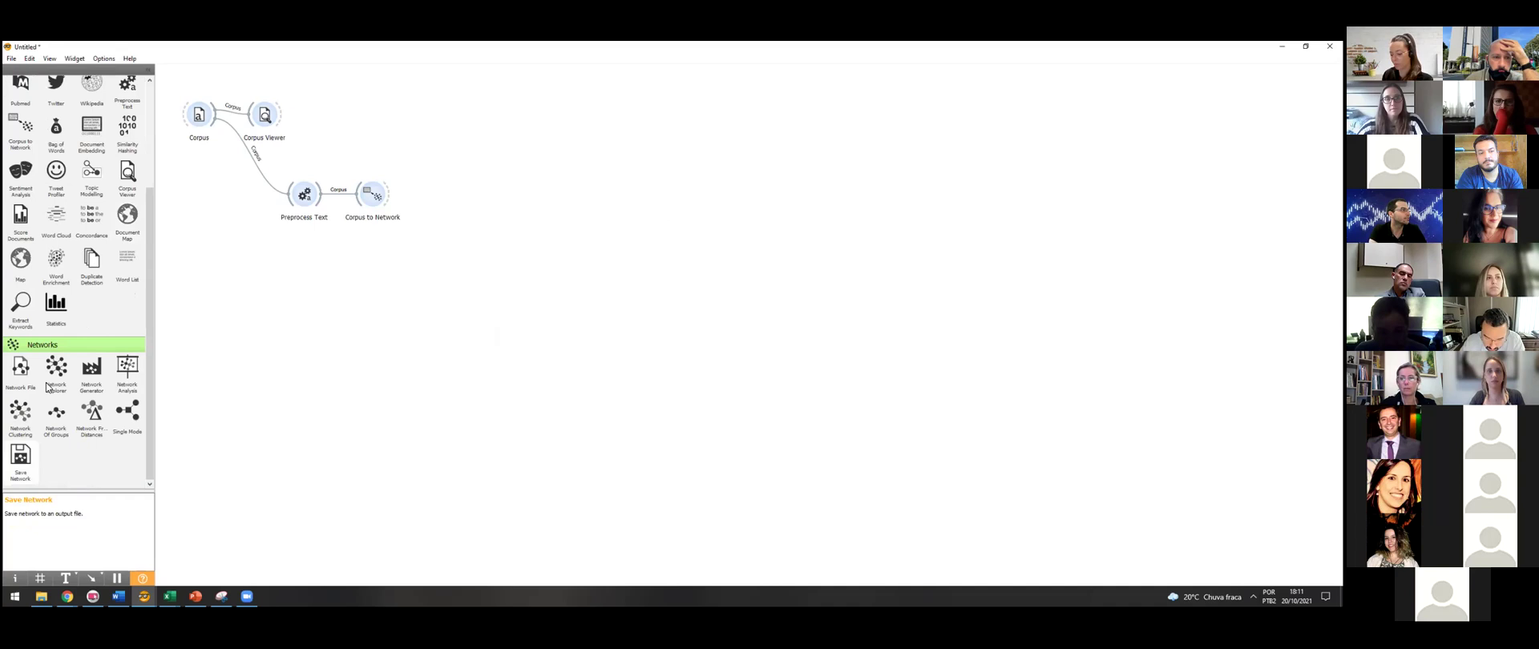
left_click_drag(20, 457, 430, 281)
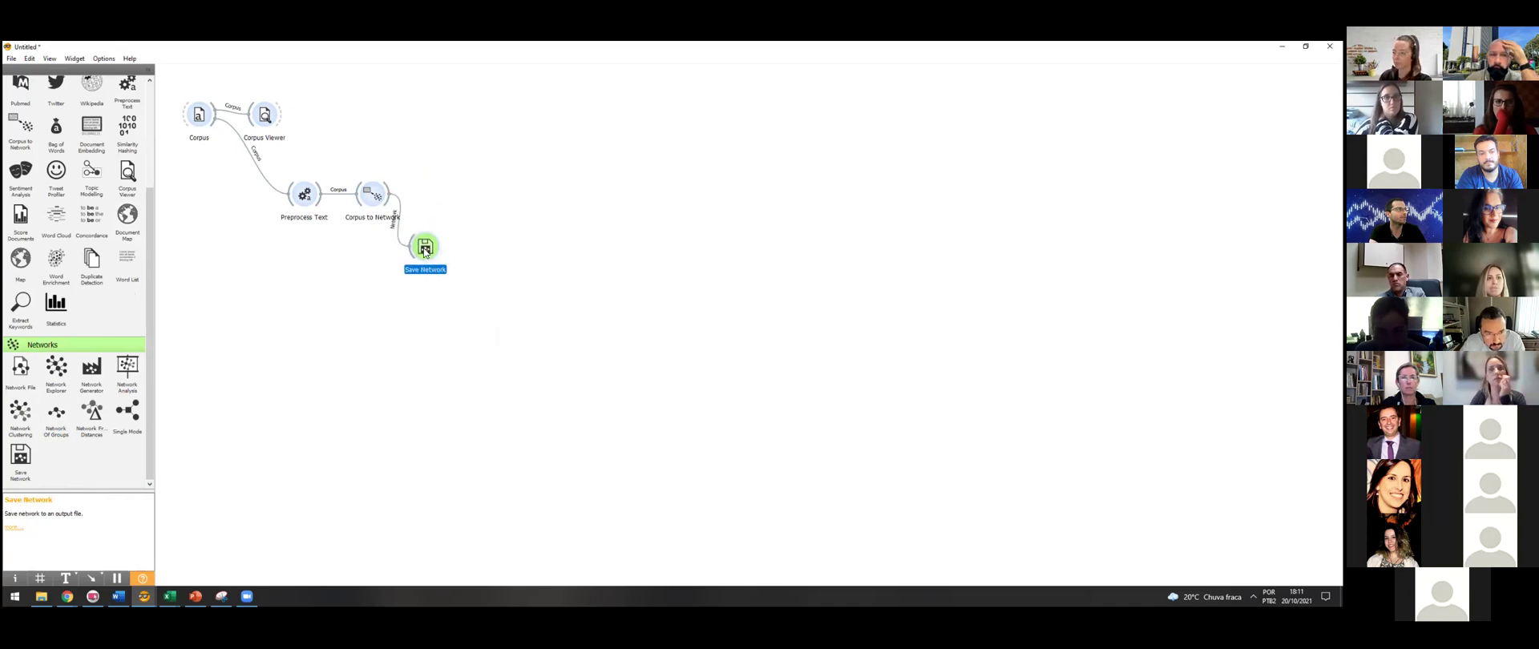
double_click(425, 246)
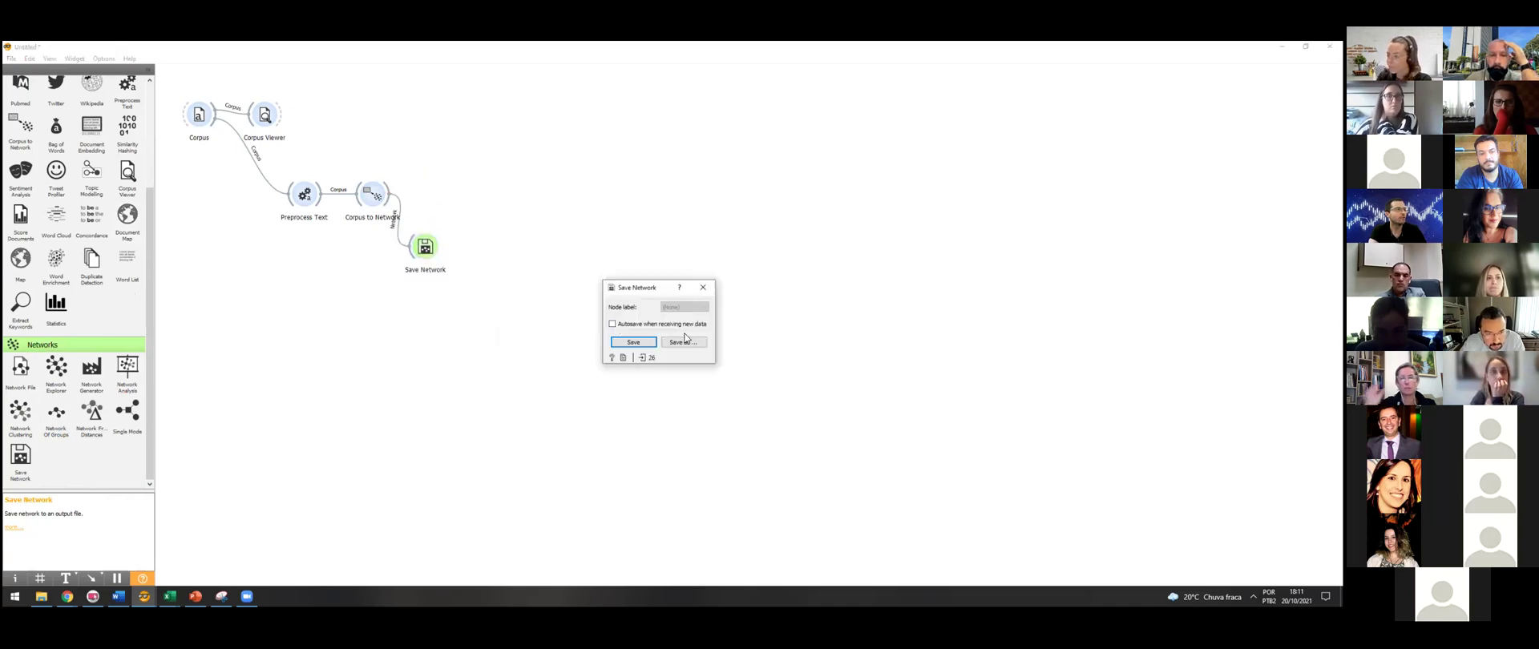
- Check the existing network files in the save folder and the source file loaded in the Corpus widget
left_click(684, 343)
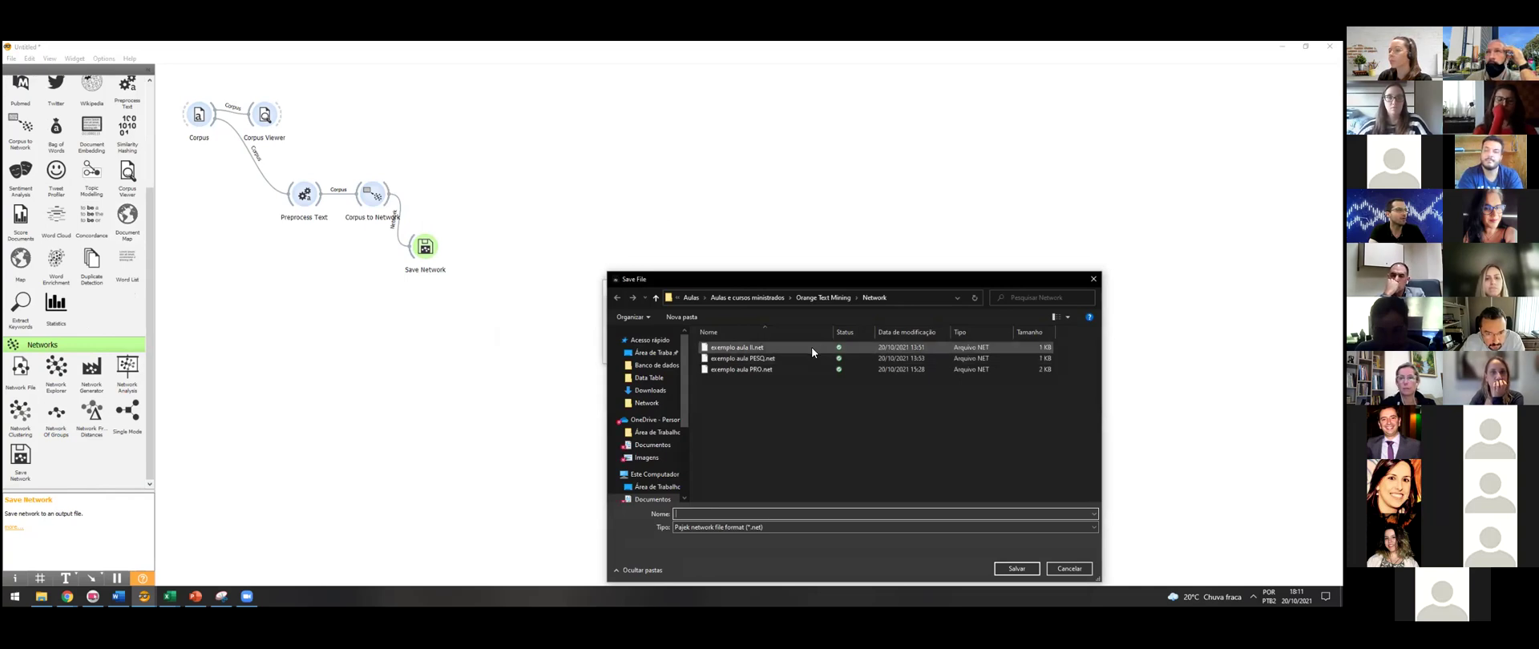
left_click(1093, 277)
double_click(199, 117)
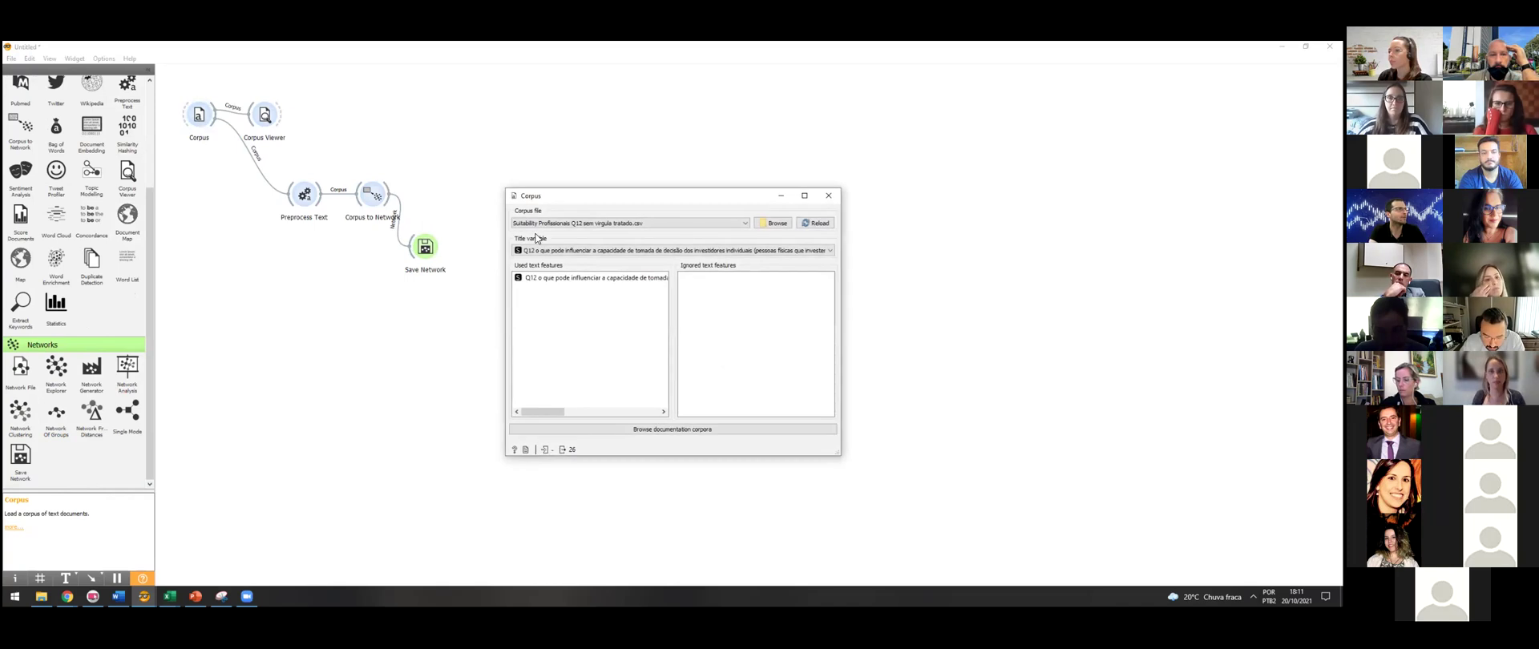
left_click(829, 195)
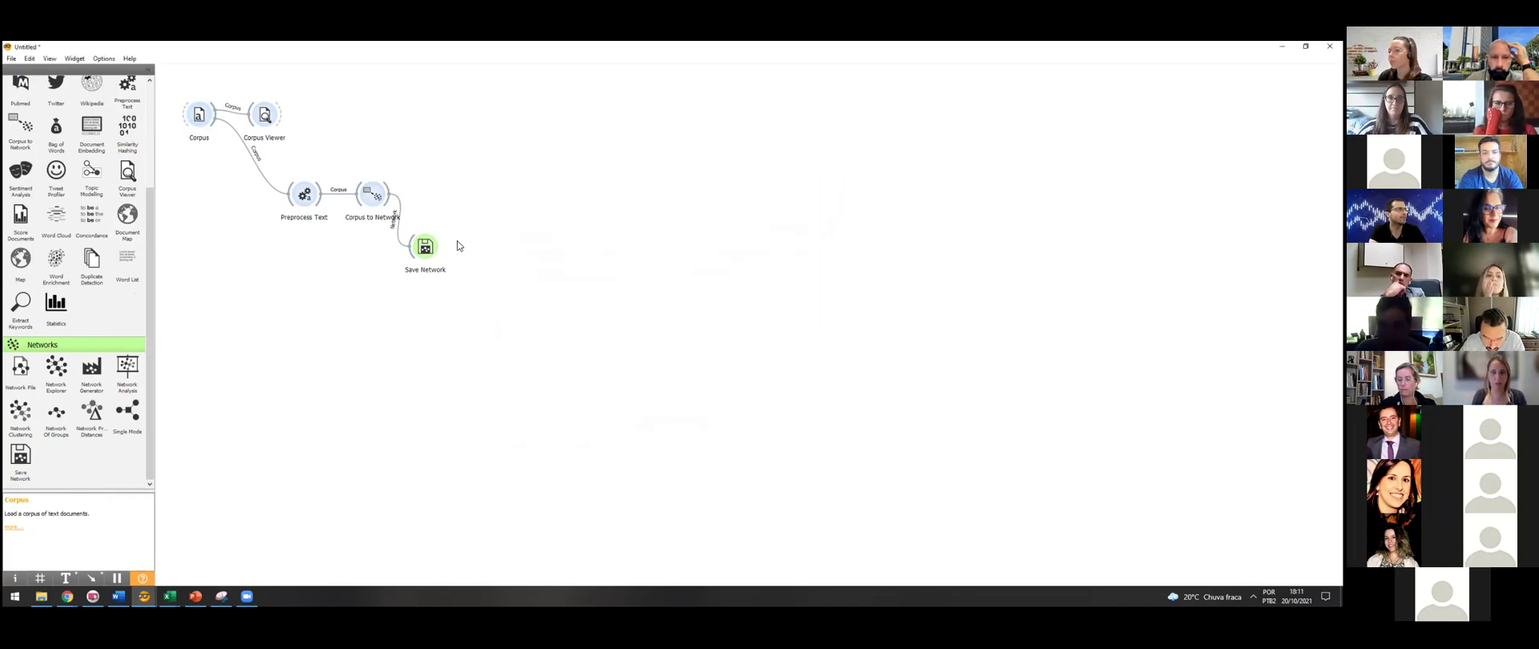
- Save the network over the existing file exemplo aula PRO.net and close the Save Network window
double_click(427, 248)
left_click(683, 343)
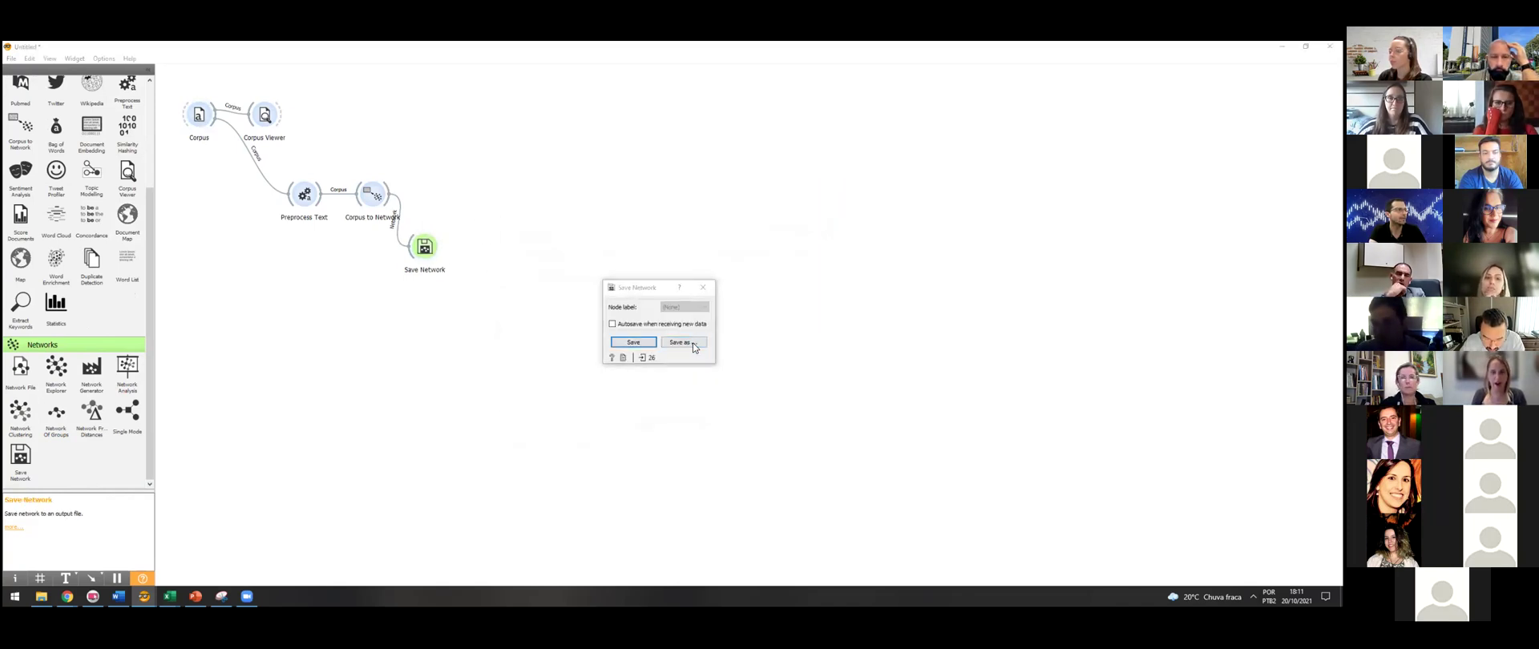
left_click(768, 368)
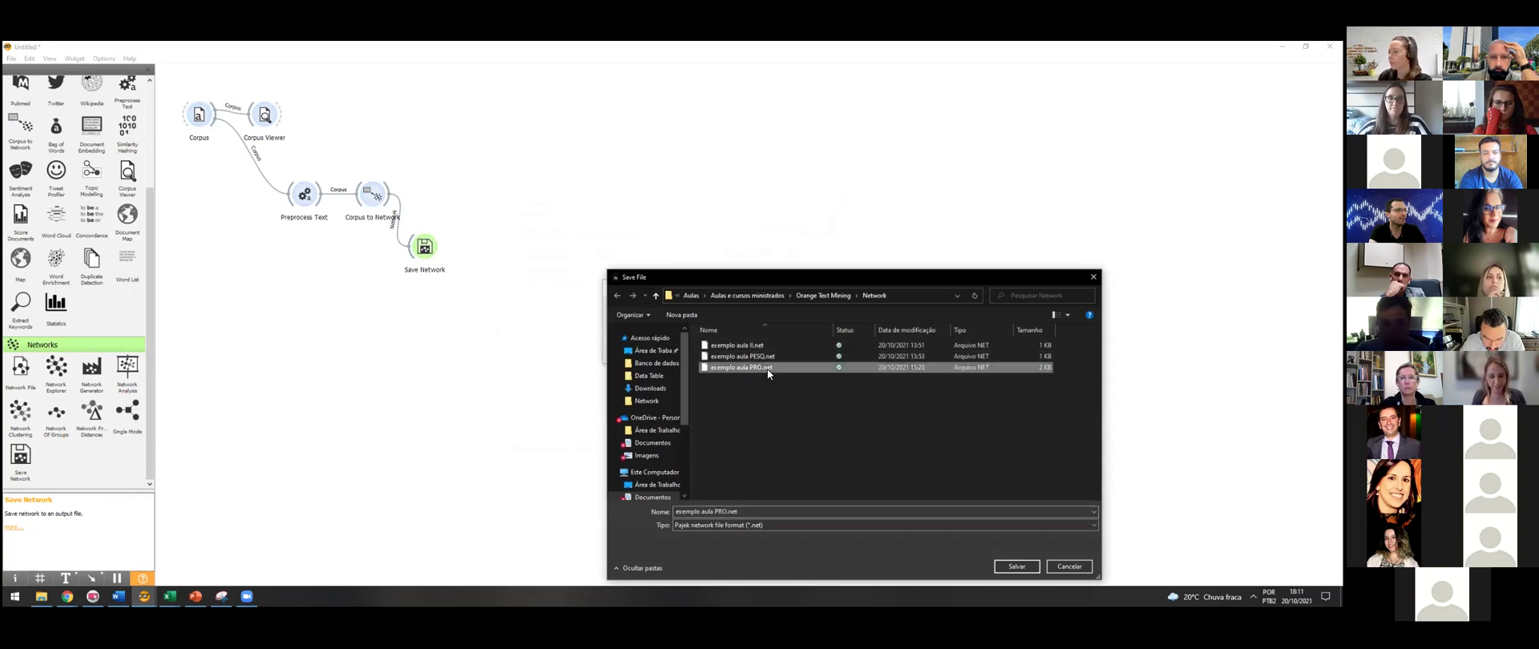
left_click(1006, 565)
left_click(671, 344)
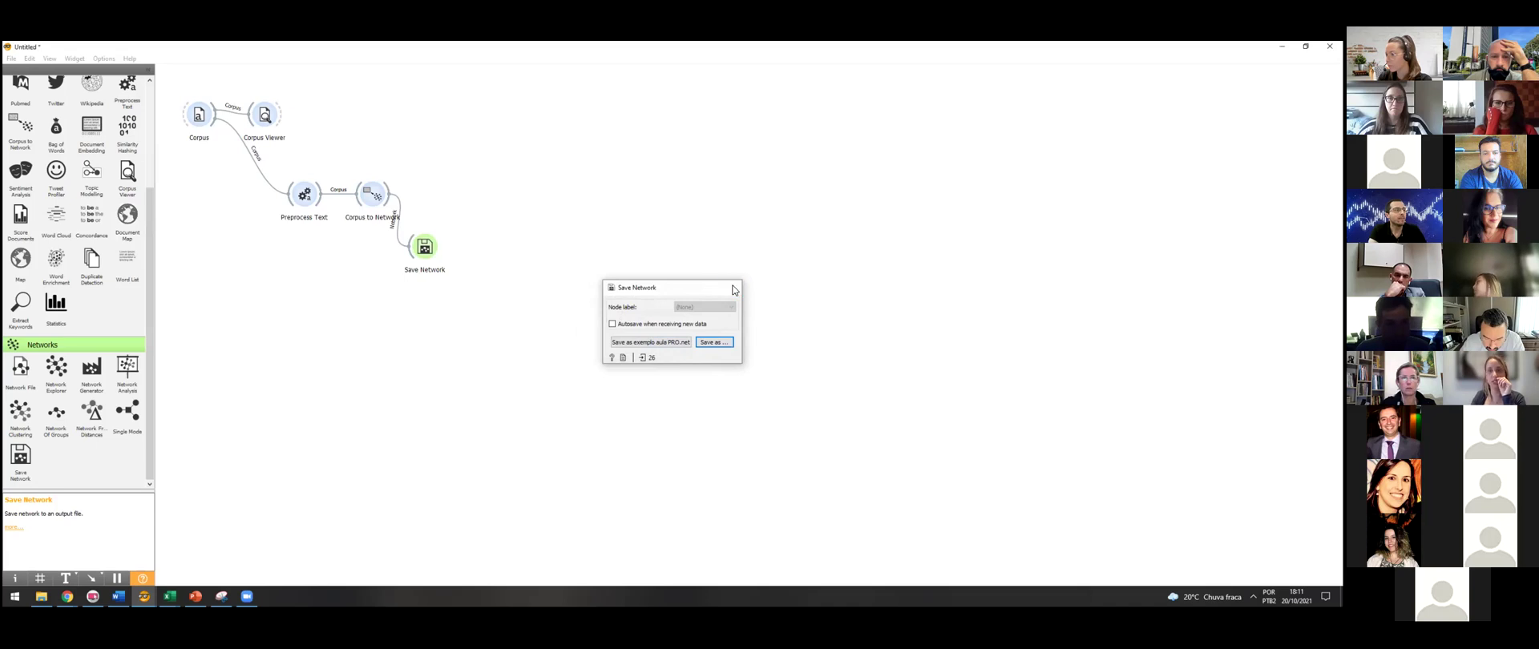
left_click(729, 287)
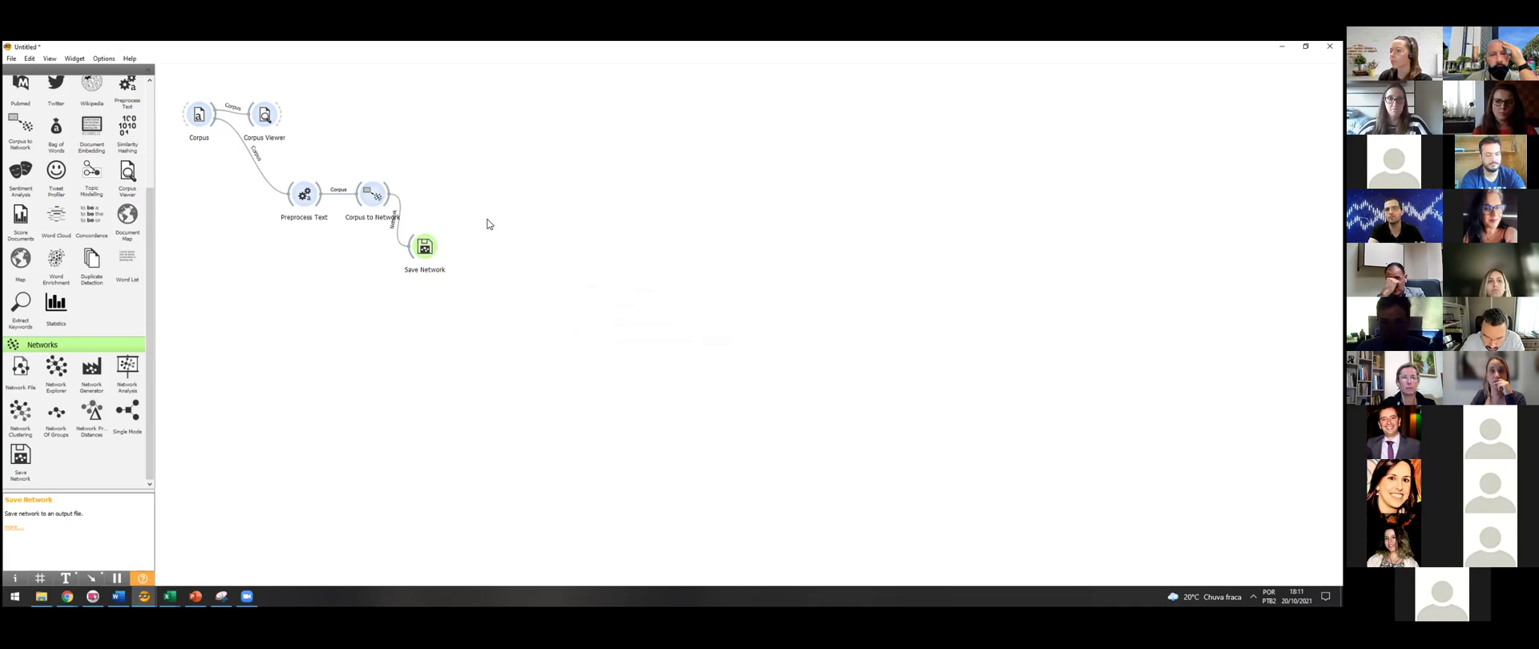
- Add a Network File widget, link the Node Data output of Corpus to Network to it, and open it
right_click(488, 210)
left_click(456, 208)
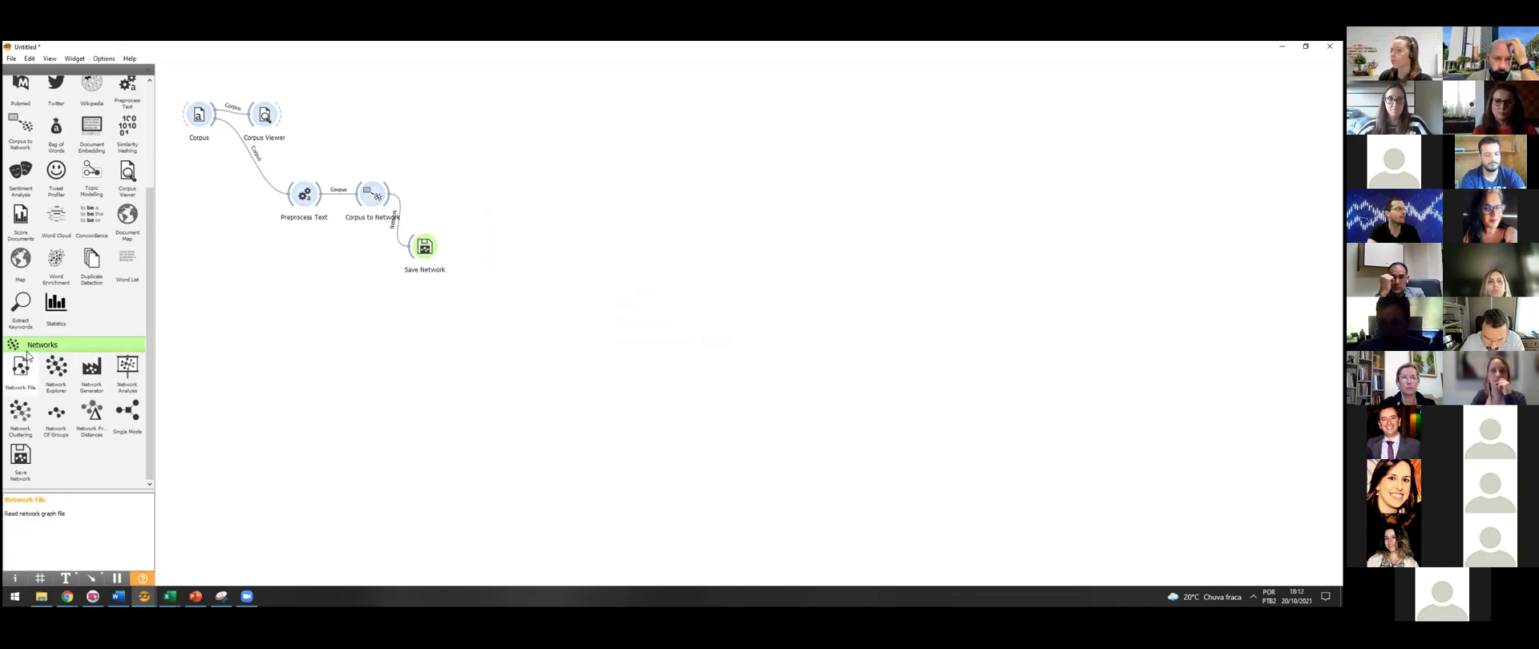
left_click_drag(21, 375, 489, 227)
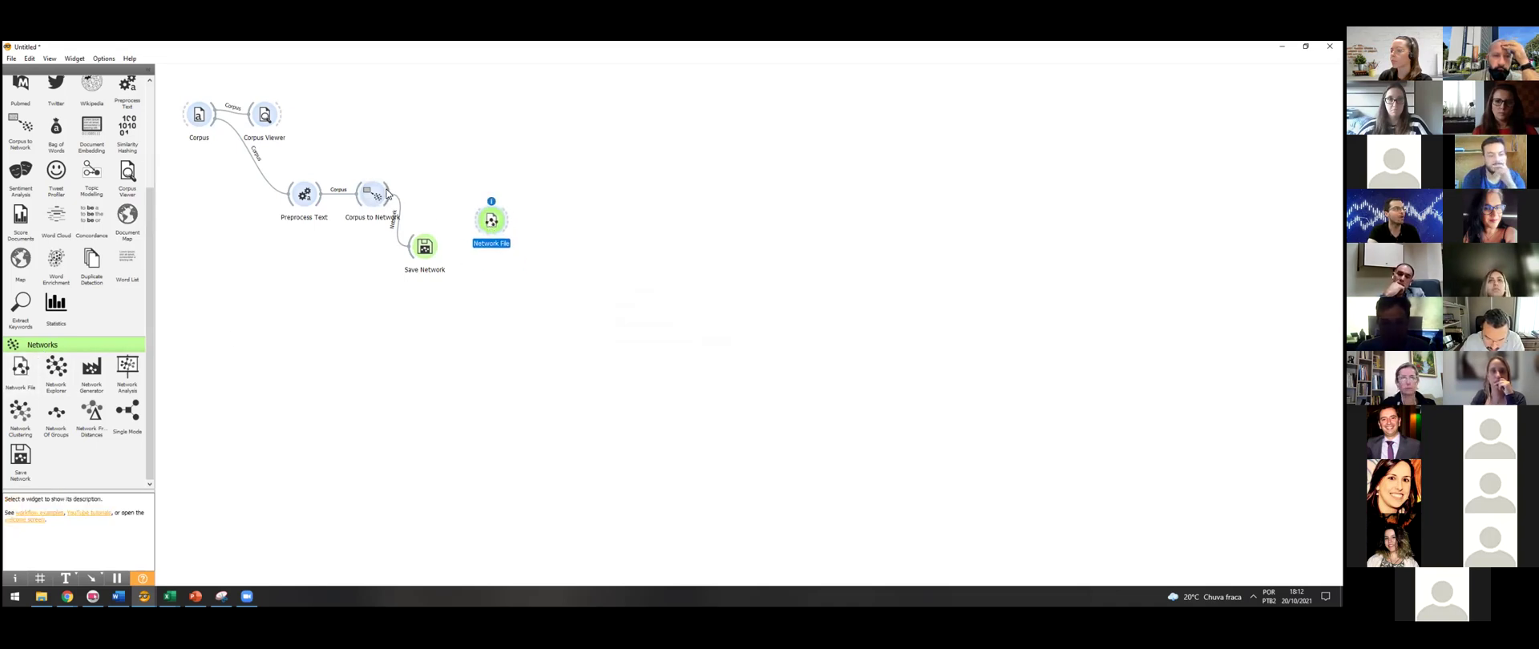
left_click_drag(388, 192, 491, 221)
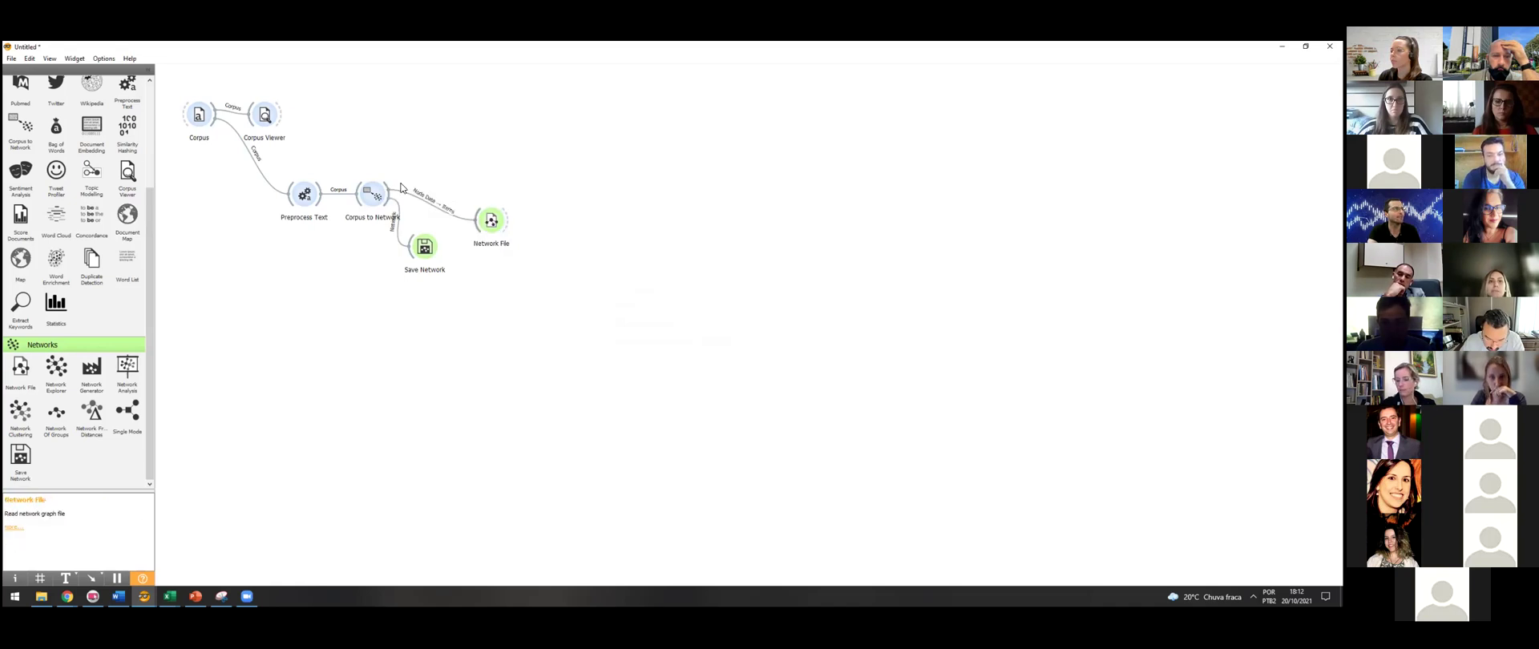
double_click(496, 229)
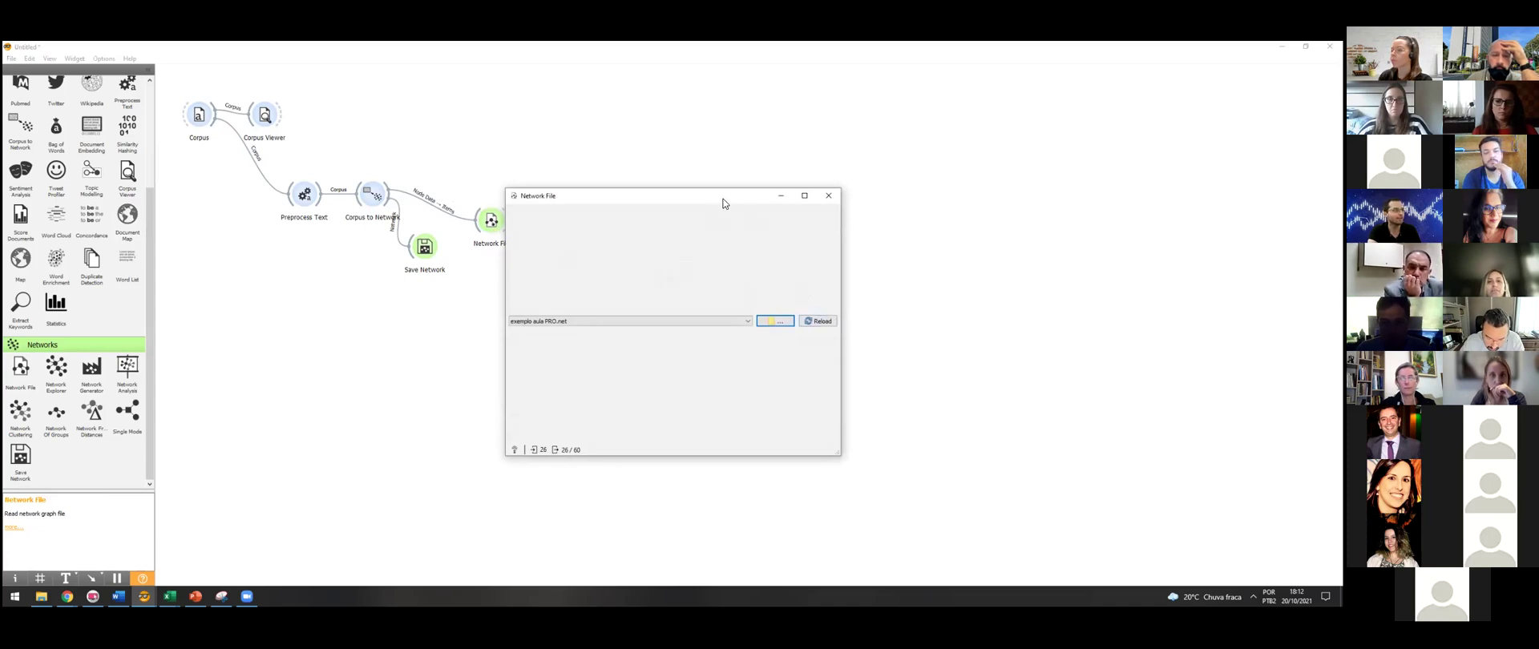
left_click_drag(723, 203, 749, 204)
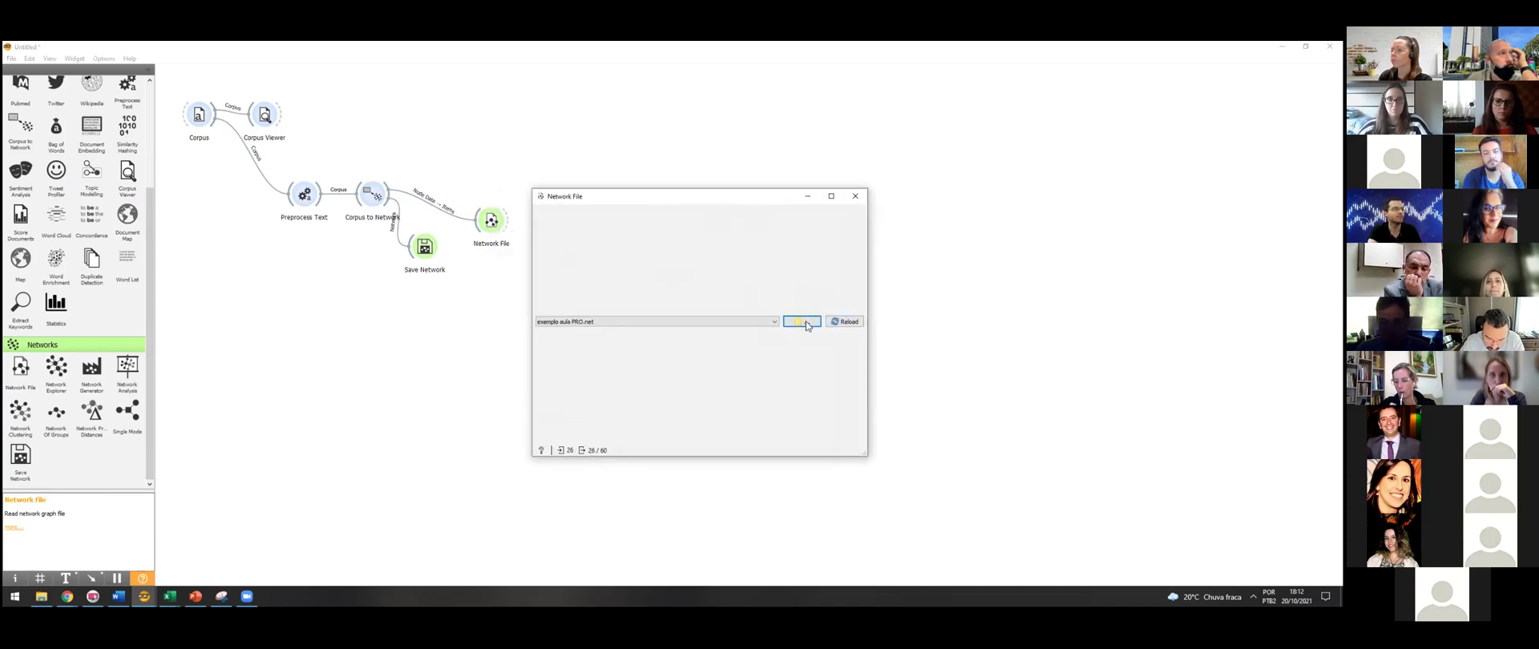
- Load the file exemplo aula PRO.net into the Network File widget and shift the widget slightly on the canvas
left_click(802, 321)
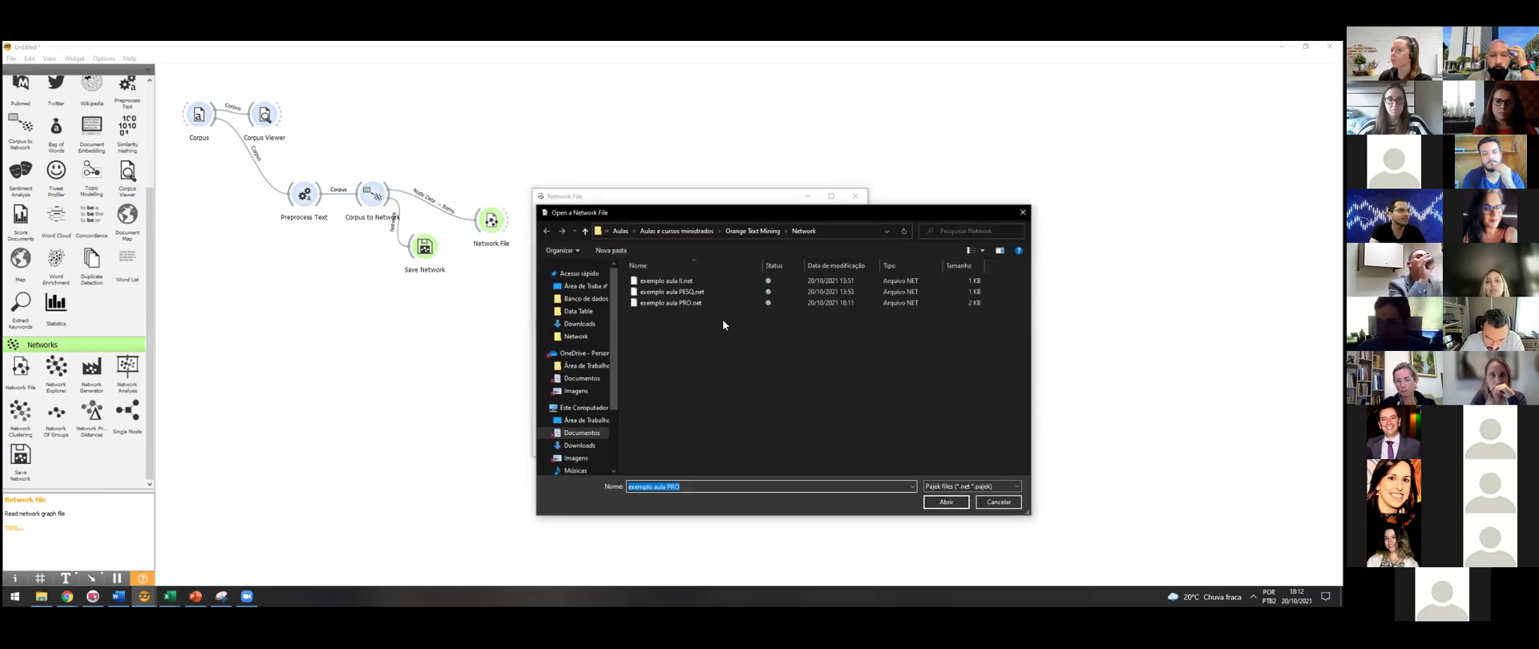
double_click(692, 302)
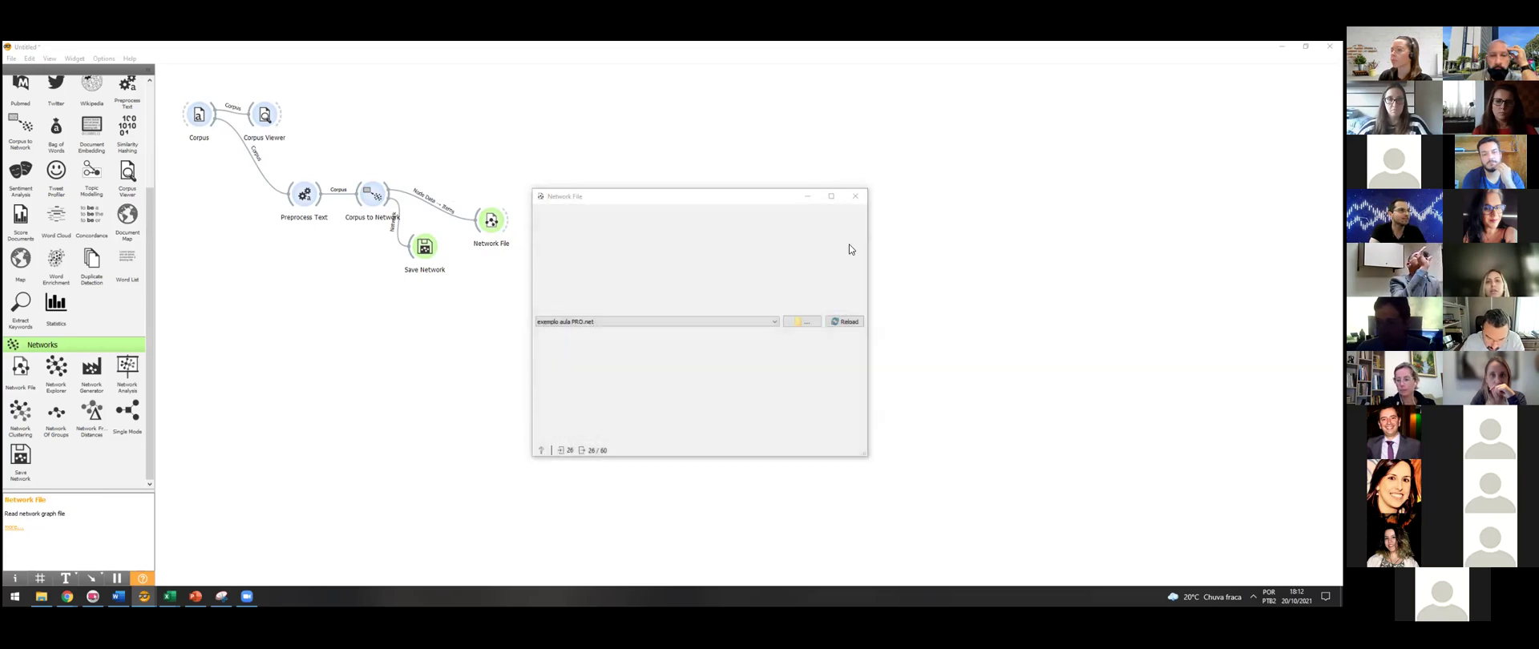
left_click(857, 199)
left_click_drag(497, 221, 506, 215)
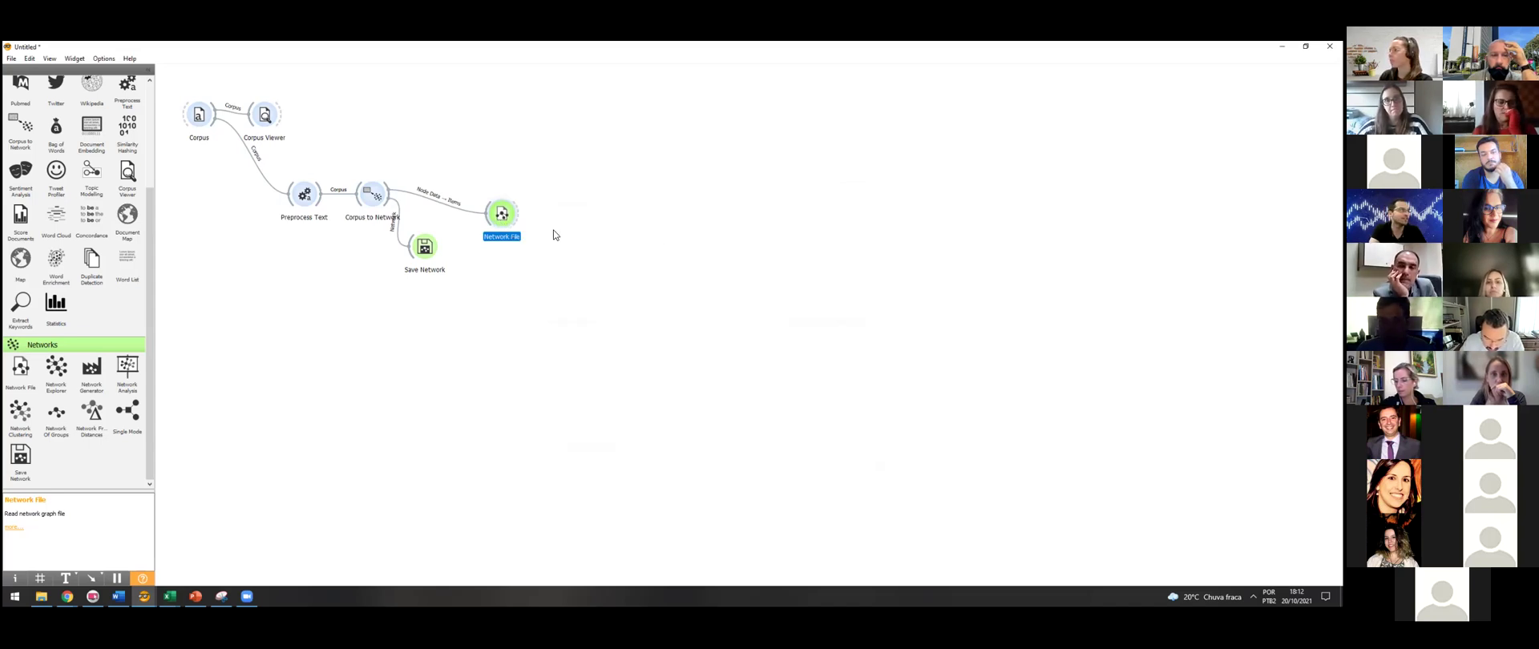
left_click(375, 345)
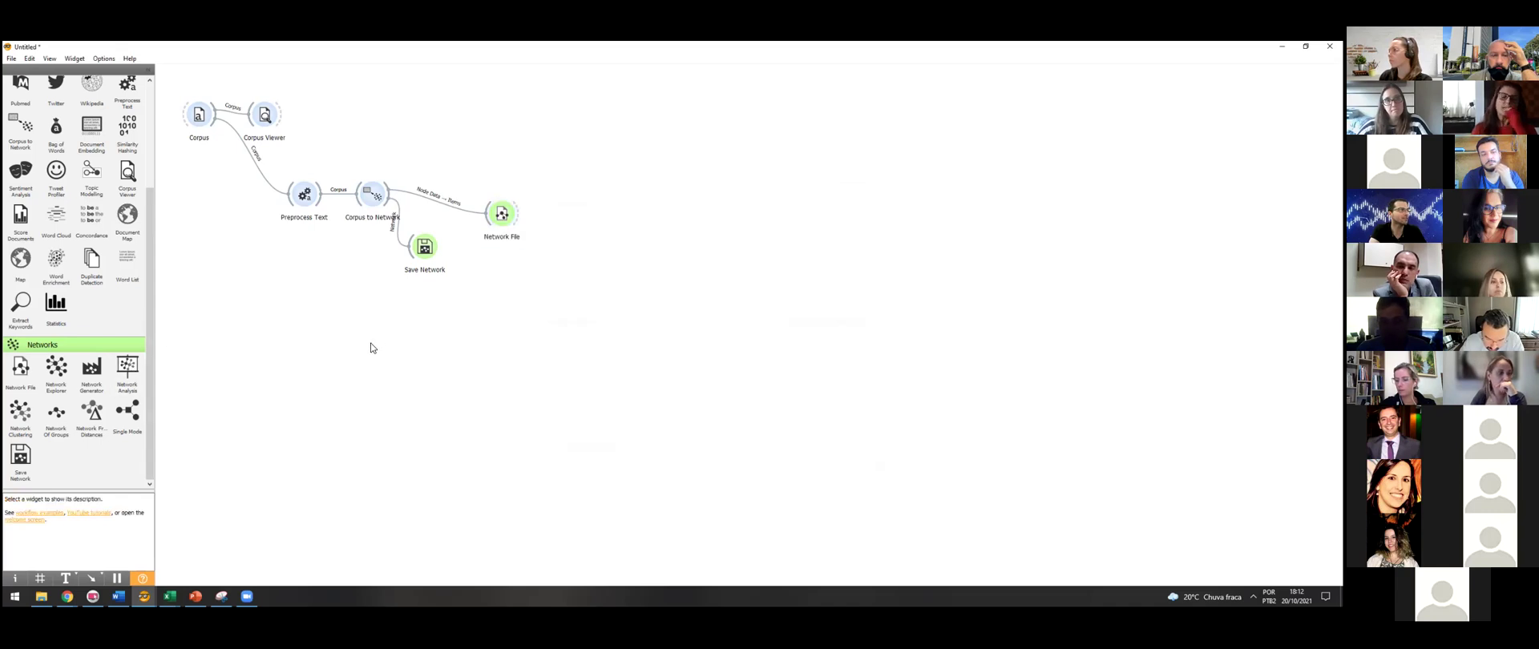
- Add a Network Analysis widget after Network File, link their Network channels, and space the widgets apart
left_click_drag(128, 367, 544, 218)
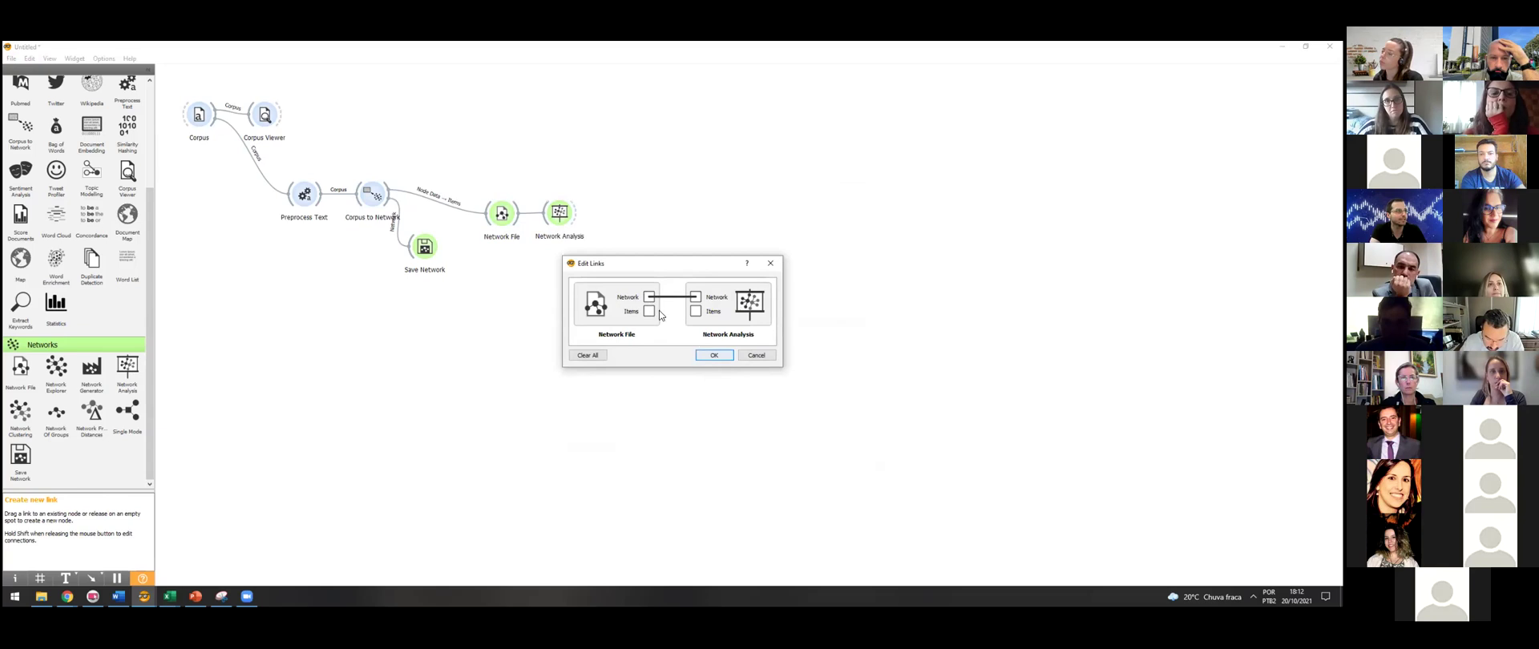
left_click(711, 355)
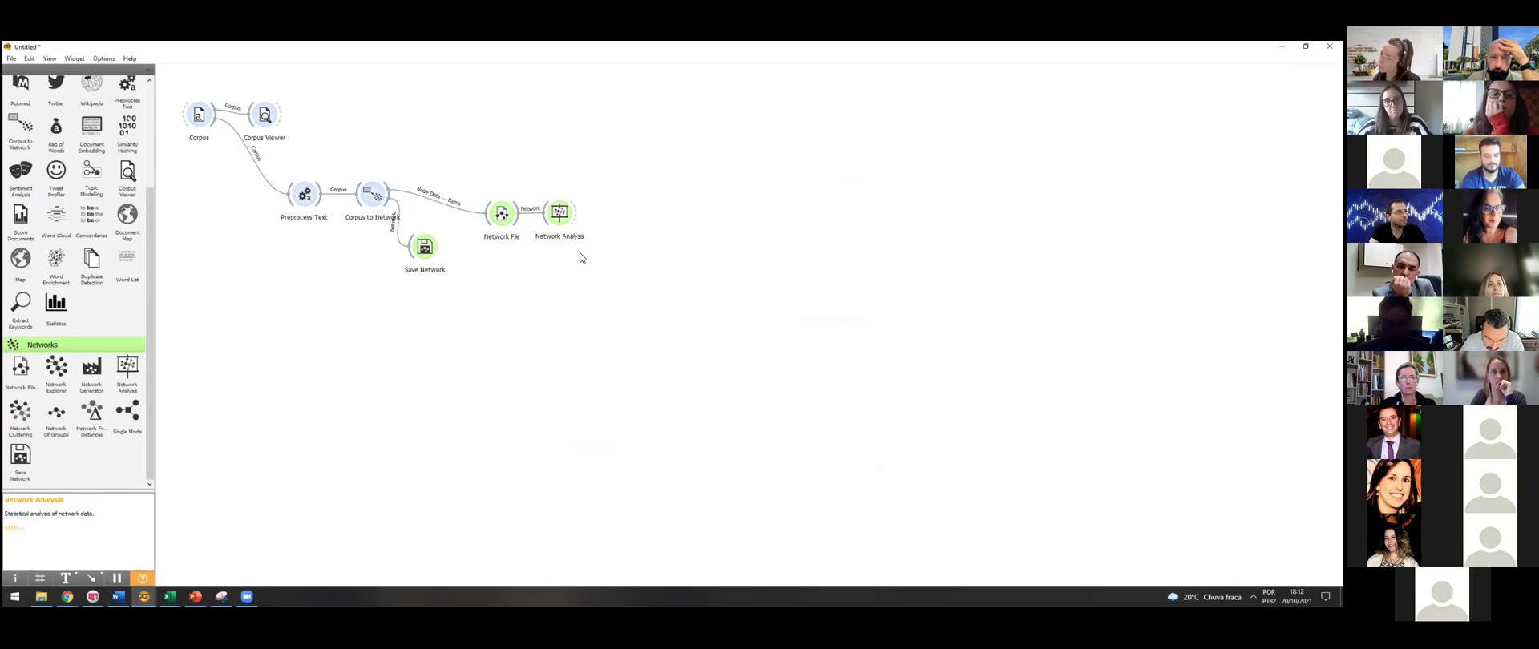
left_click_drag(566, 231, 584, 231)
- Review the graph-level and node-level indices in the Network Analysis widget
double_click(585, 229)
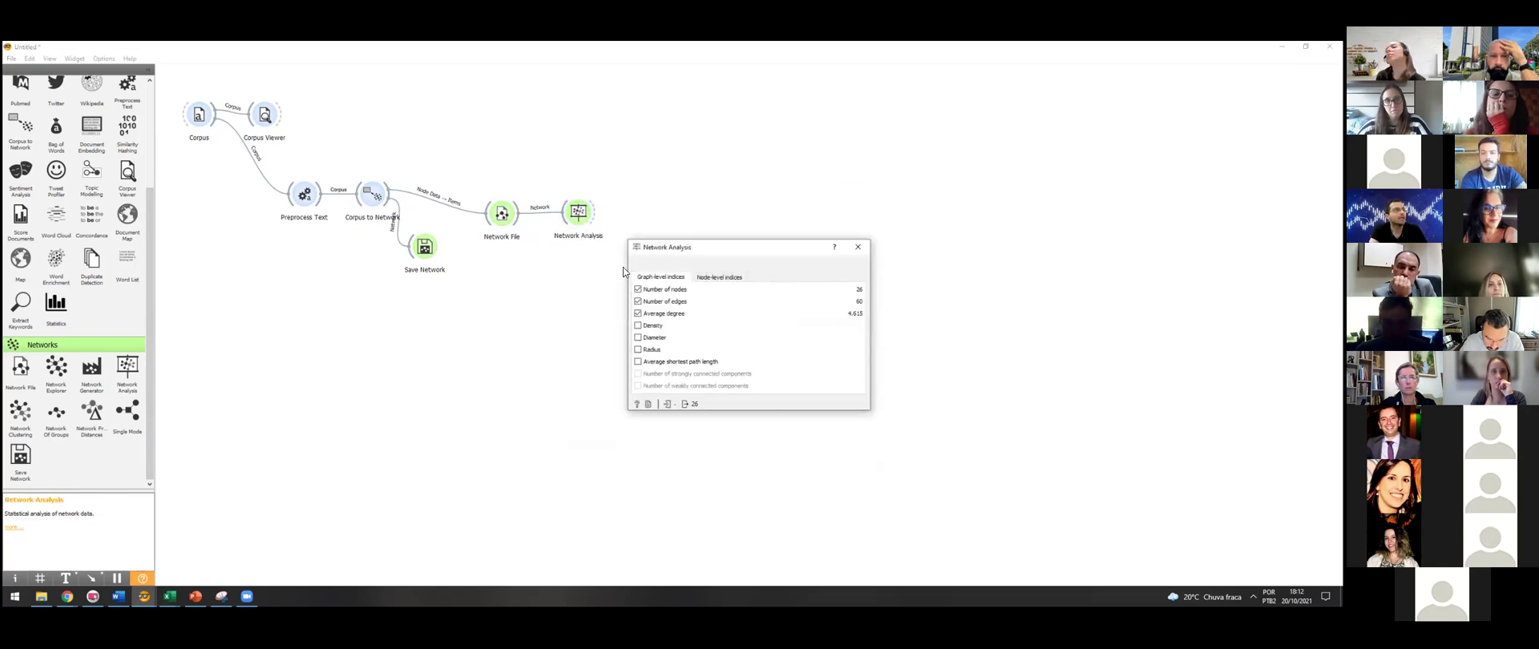
left_click(857, 247)
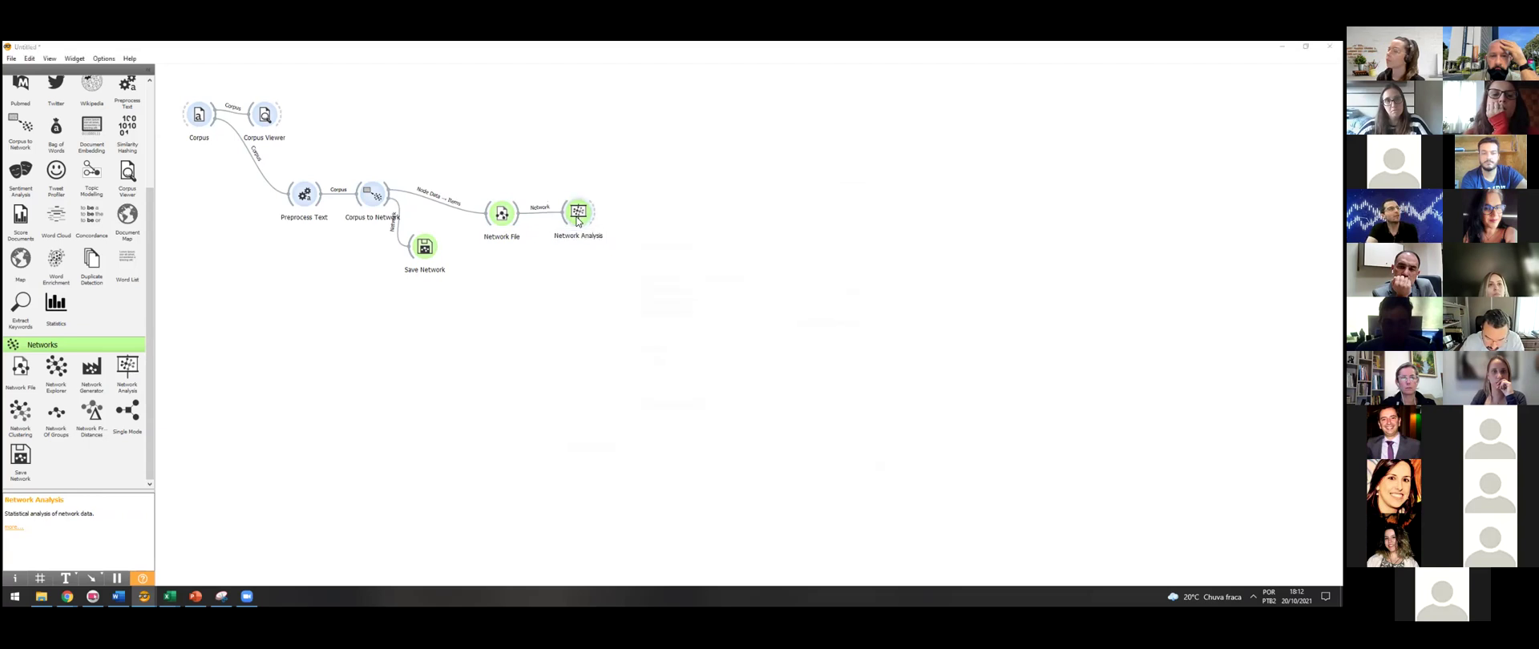
double_click(577, 221)
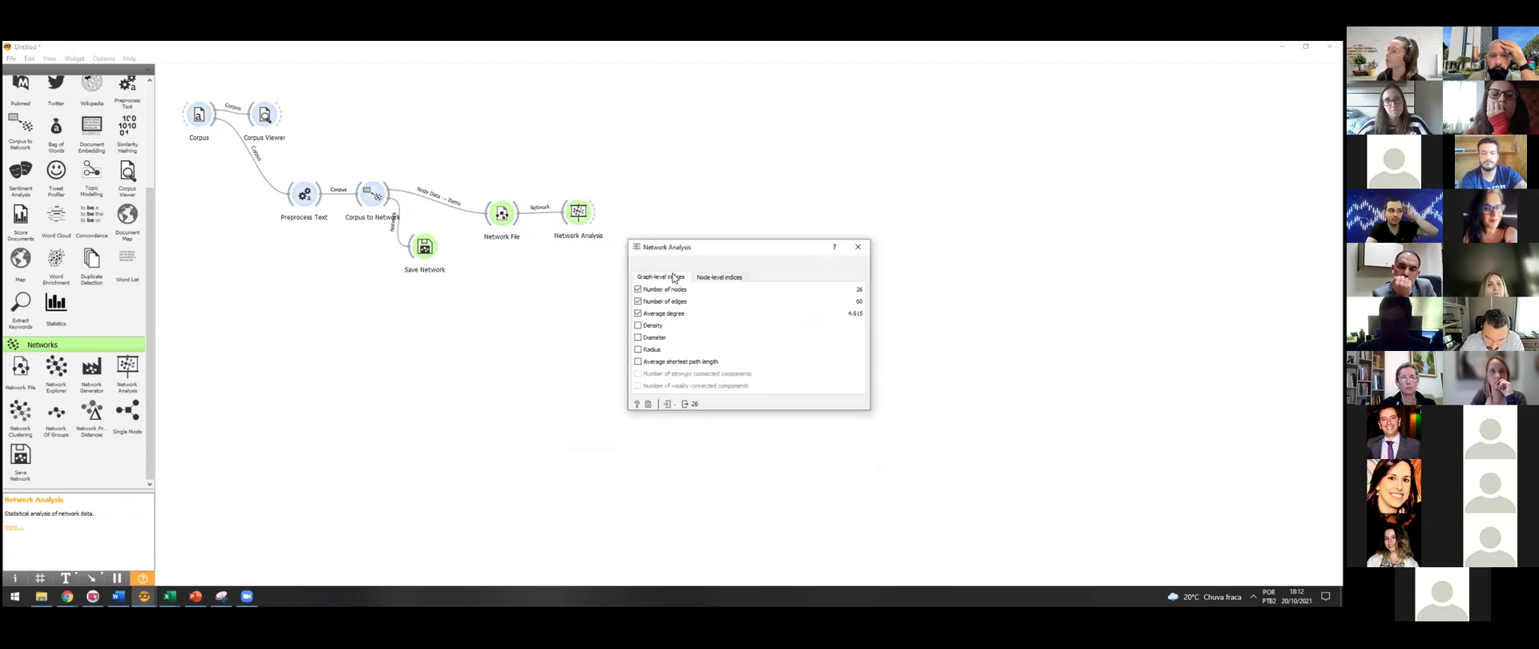
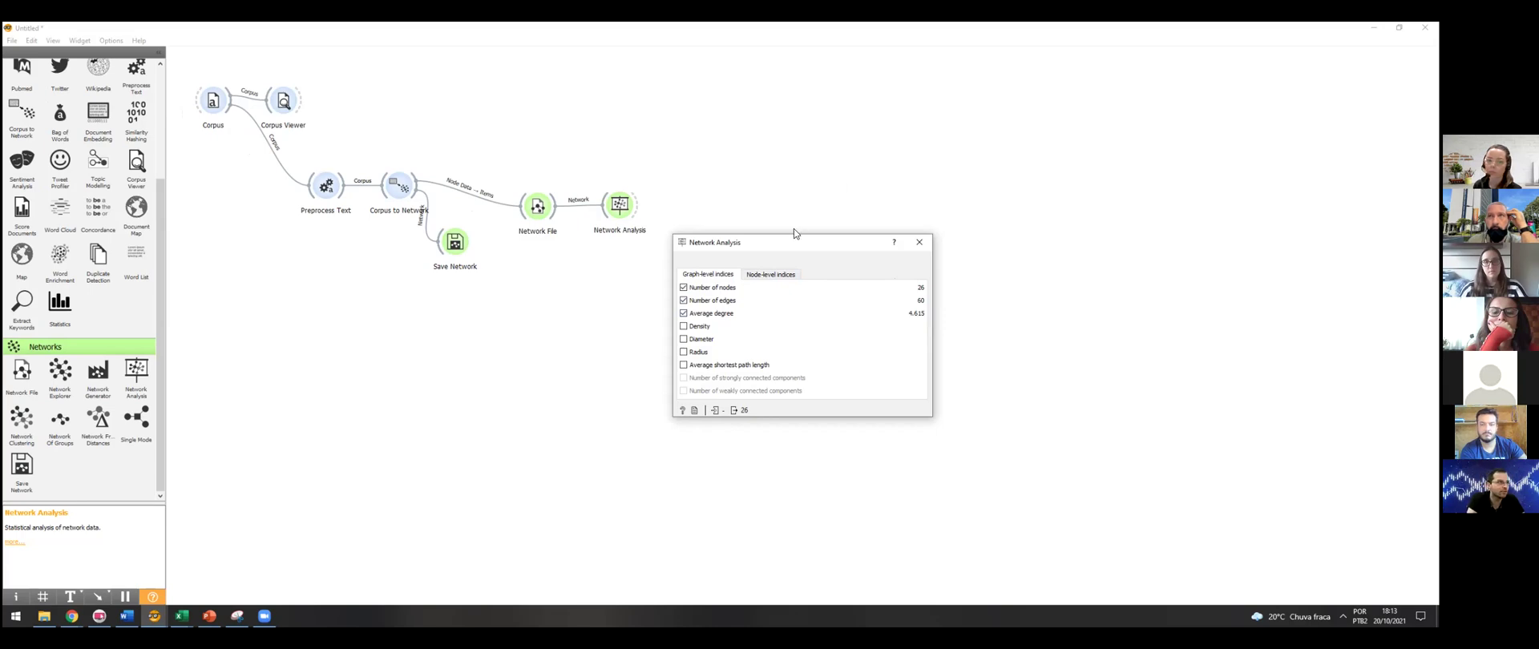
left_click_drag(793, 238, 800, 211)
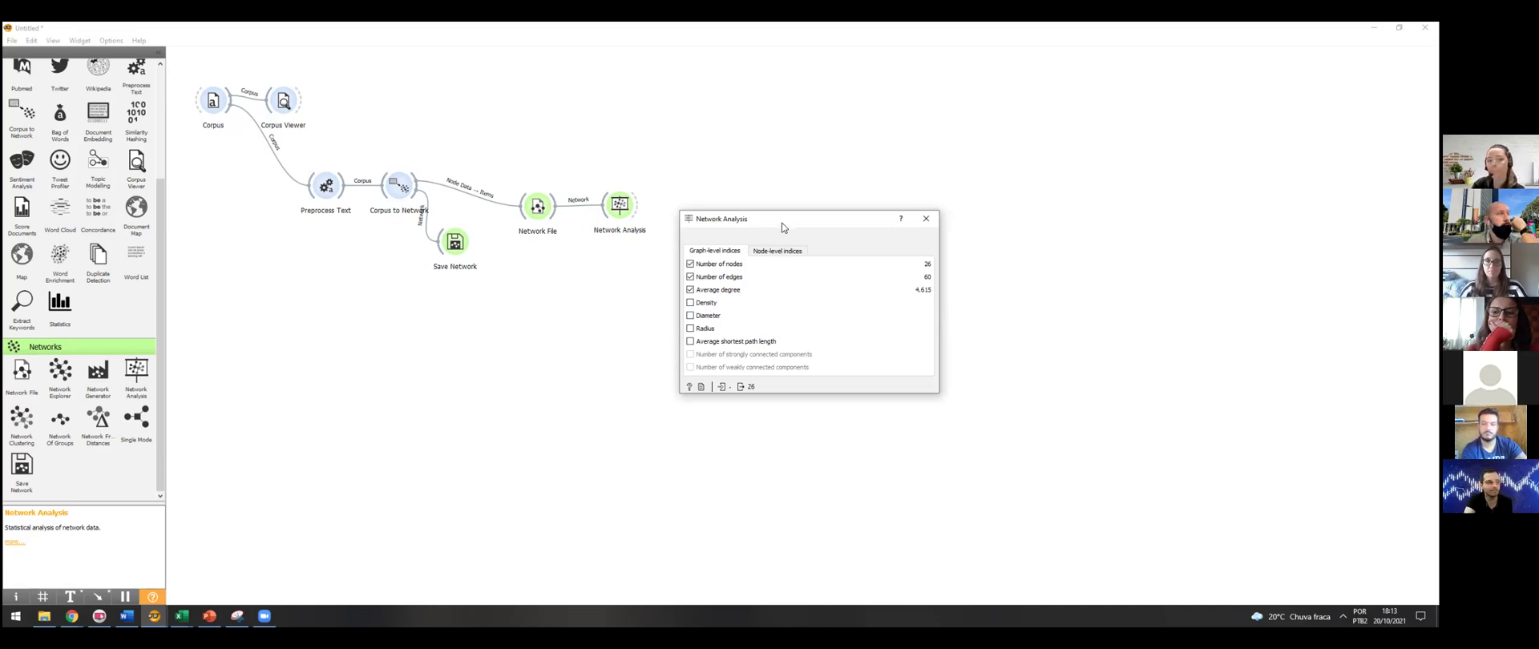
left_click_drag(783, 227, 752, 251)
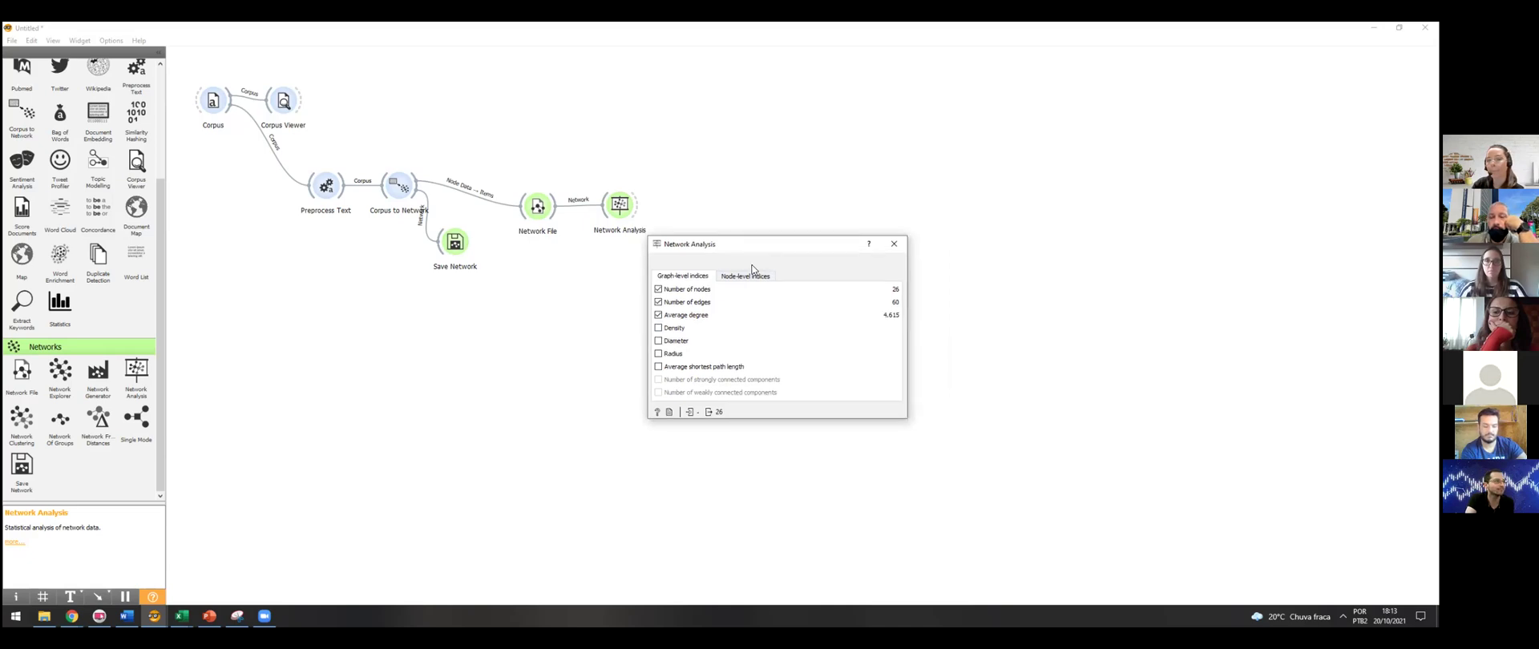
left_click(754, 277)
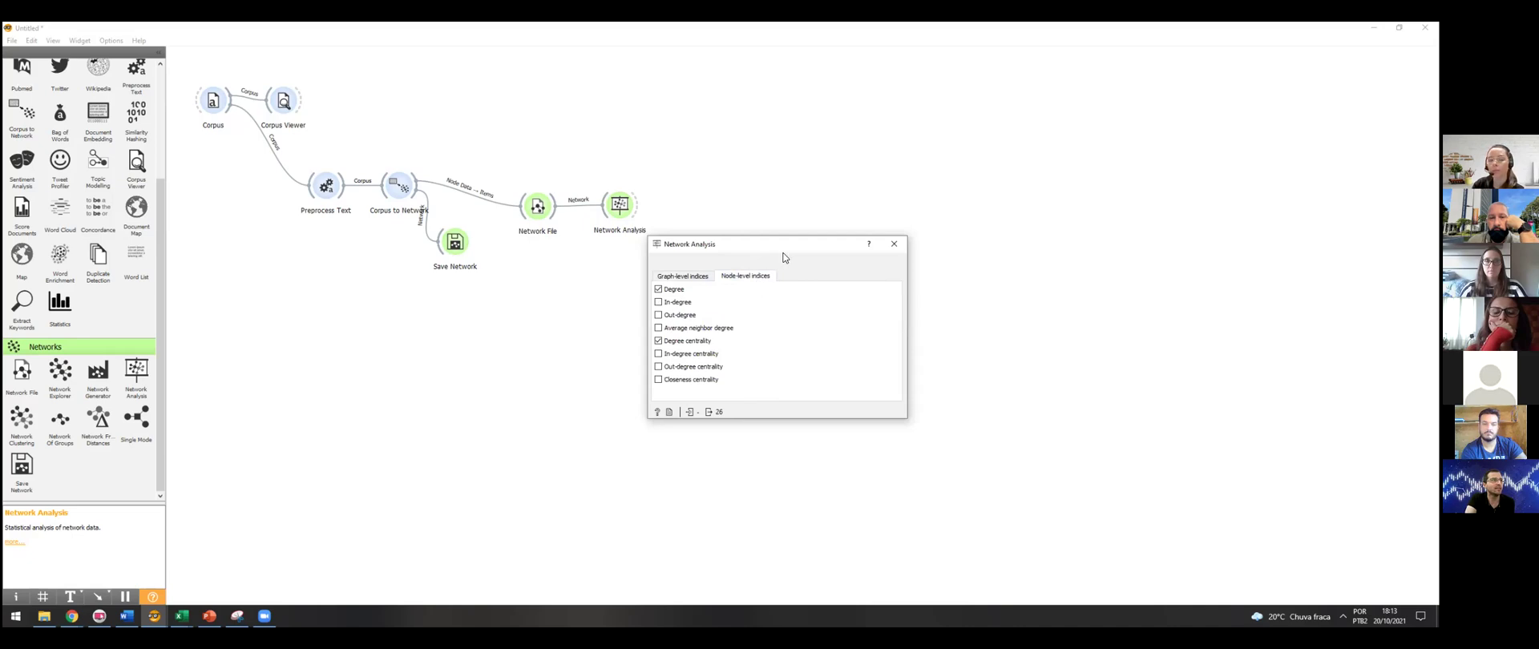
left_click_drag(796, 250, 836, 238)
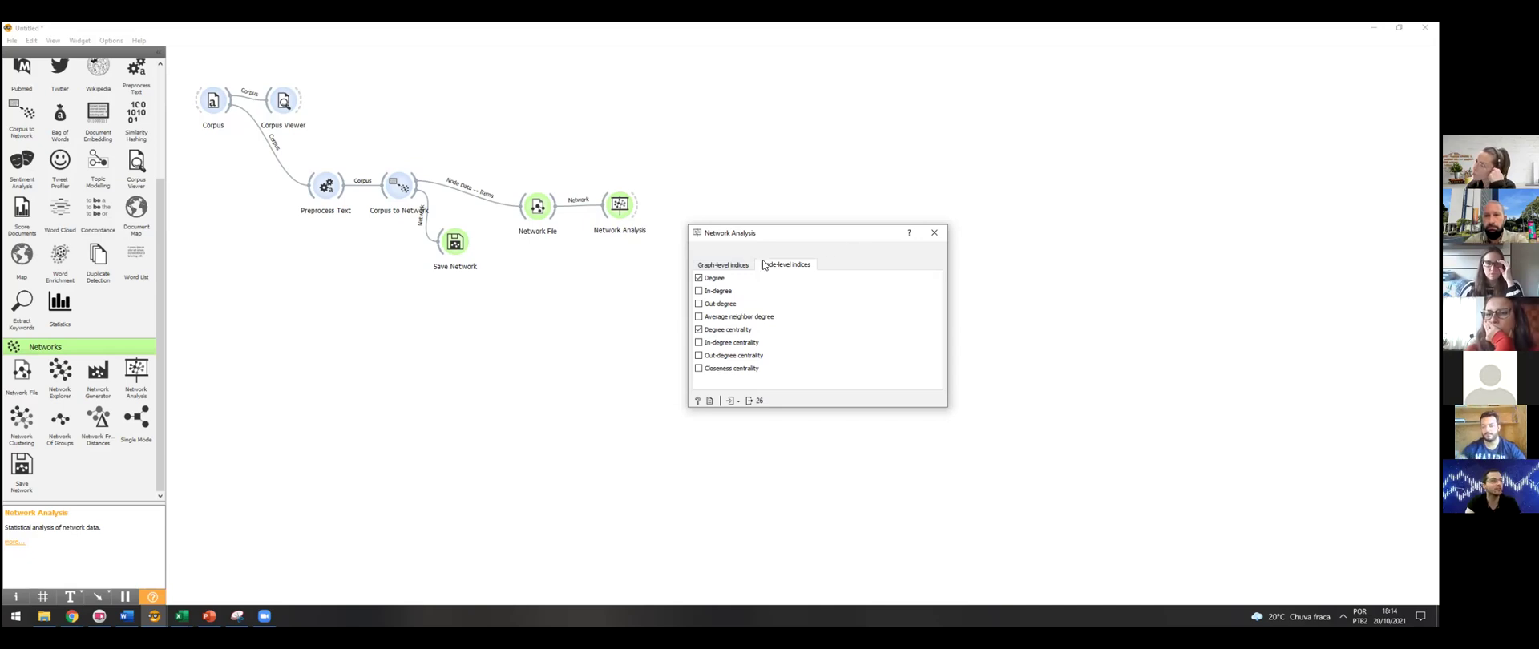
left_click(738, 265)
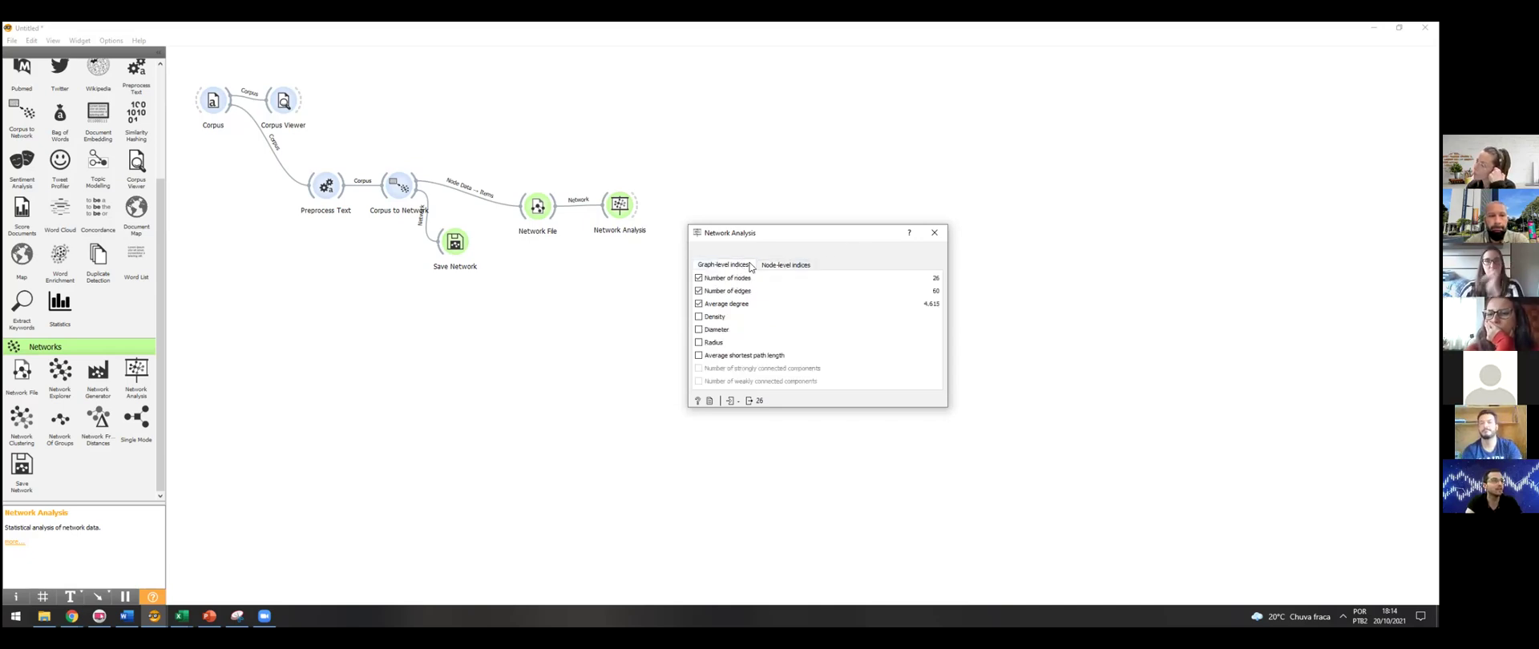
left_click(934, 233)
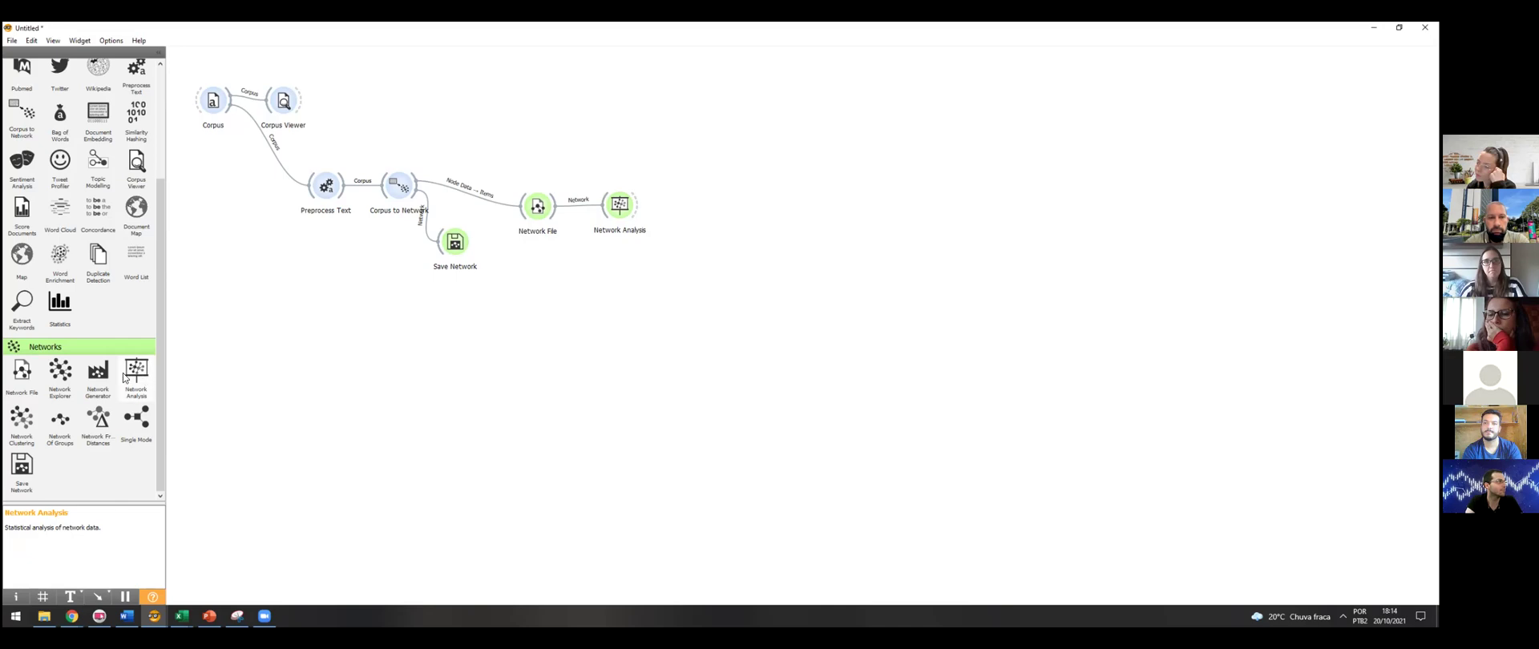
- Add a Network Explorer widget connected to Network Analysis and open its network graph
left_click_drag(56, 379, 672, 206)
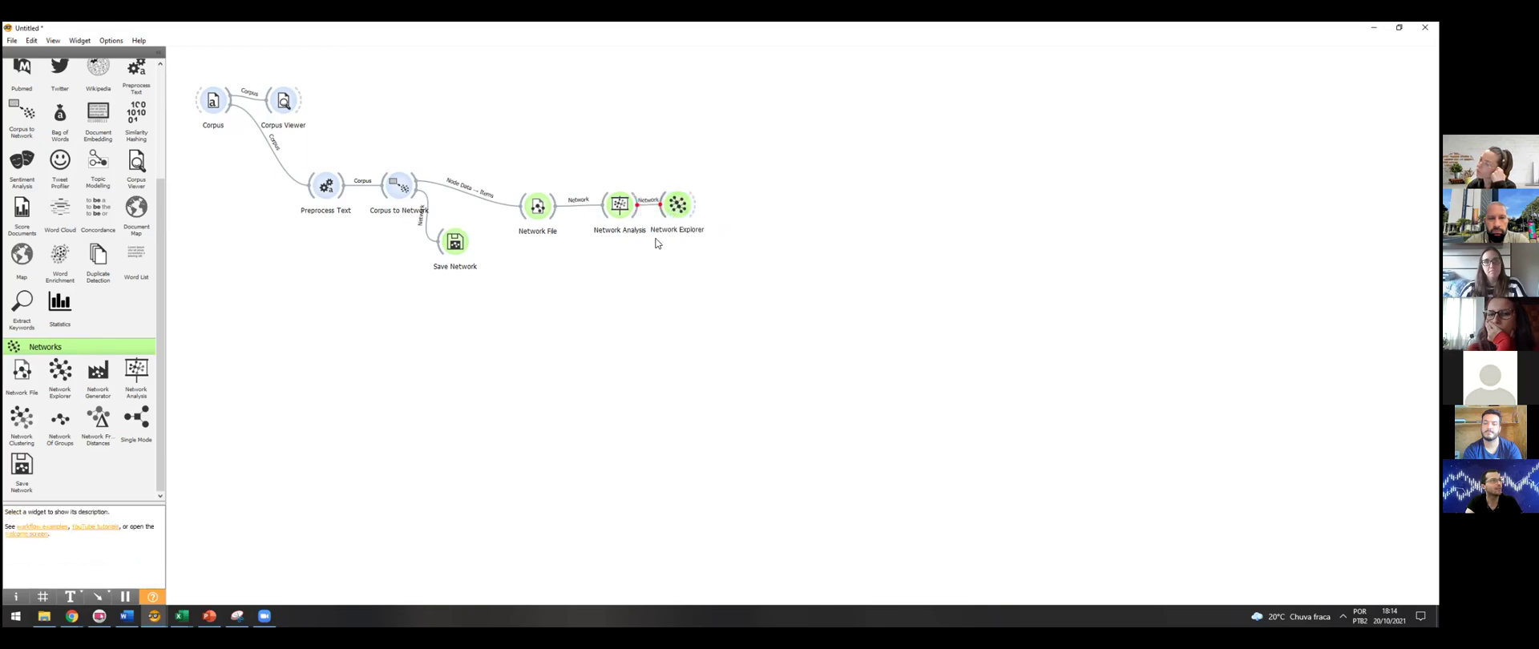
double_click(674, 212)
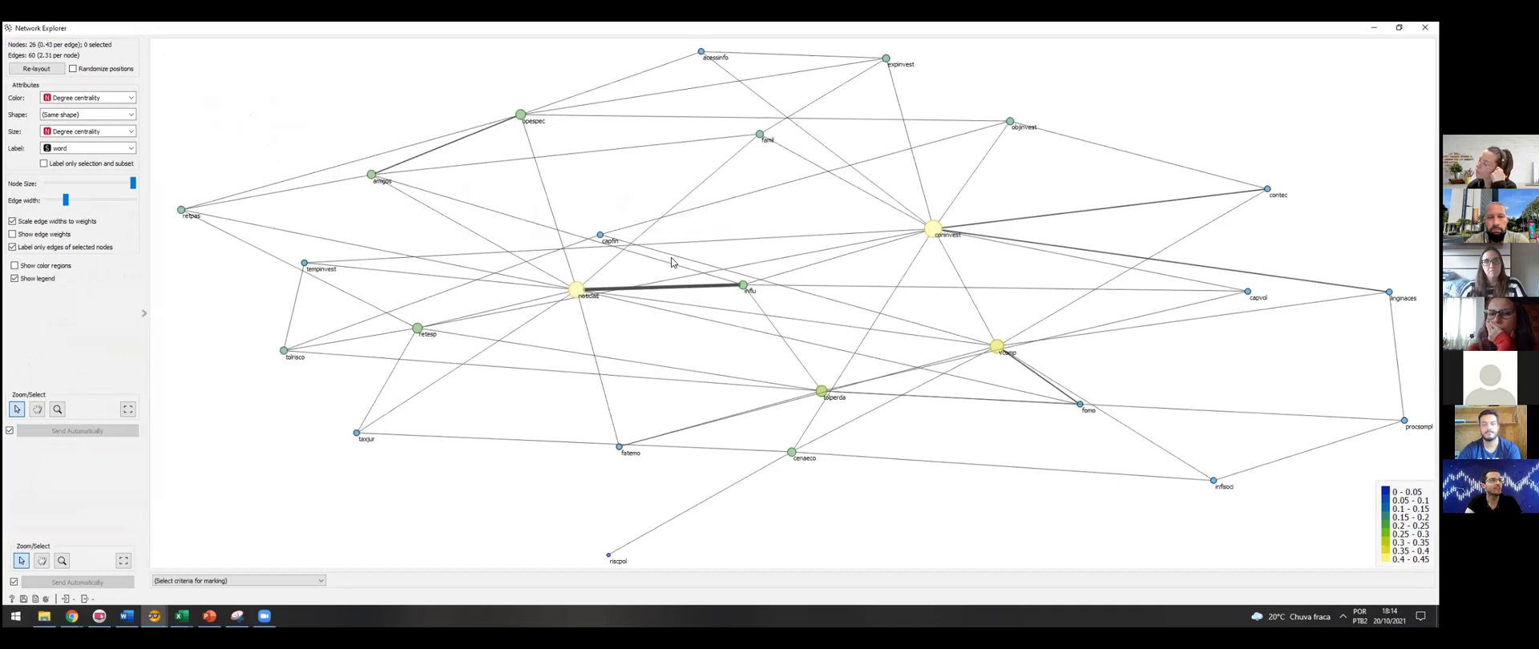
scroll(714, 216, "down", 1)
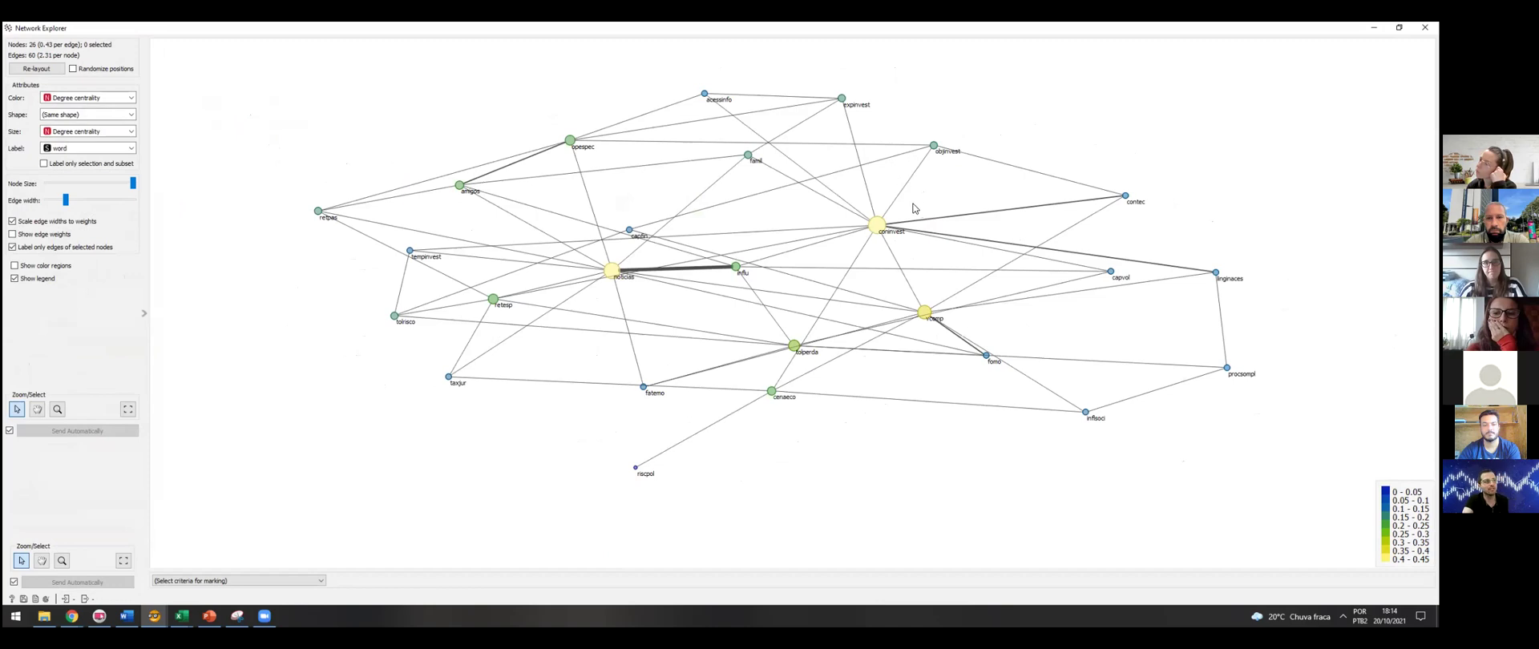
scroll(914, 210, "up", 2)
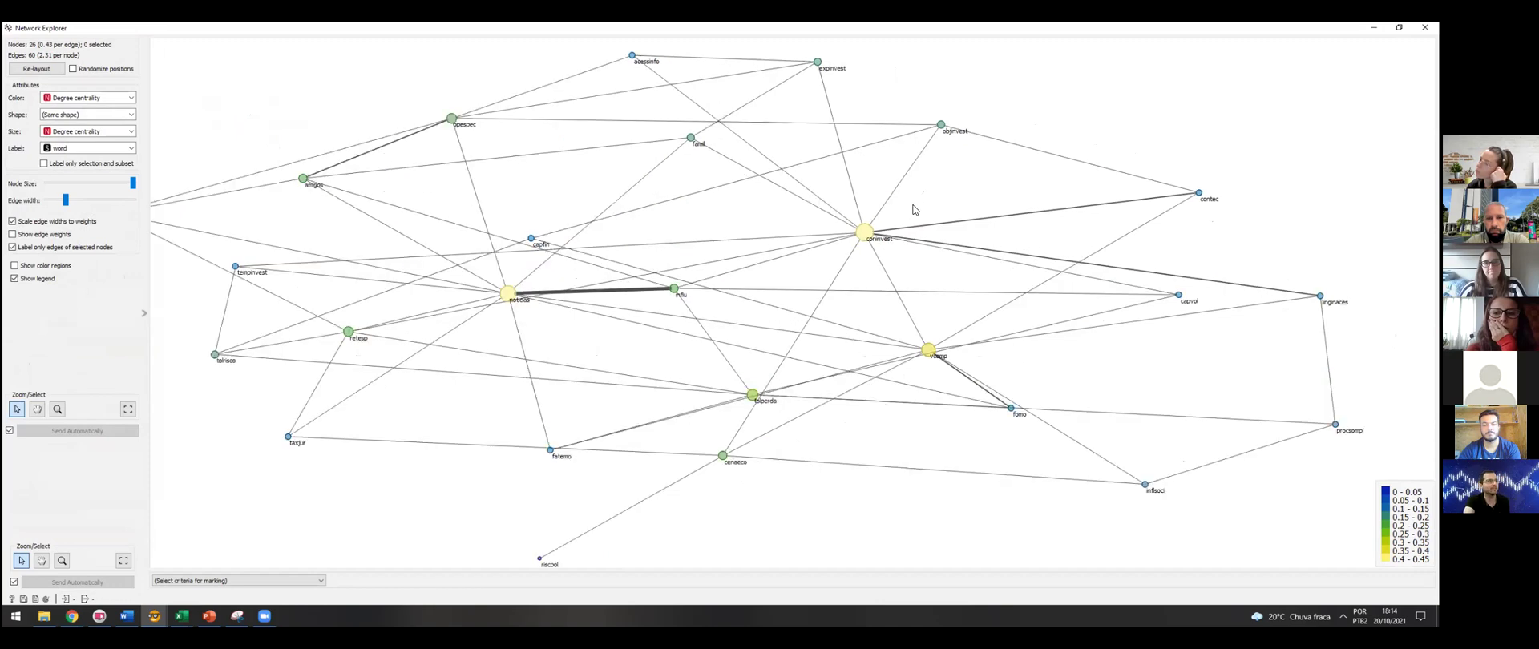
- Set the node color attribute to Degree centrality and examine the most central nodes in the graph
left_click(112, 102)
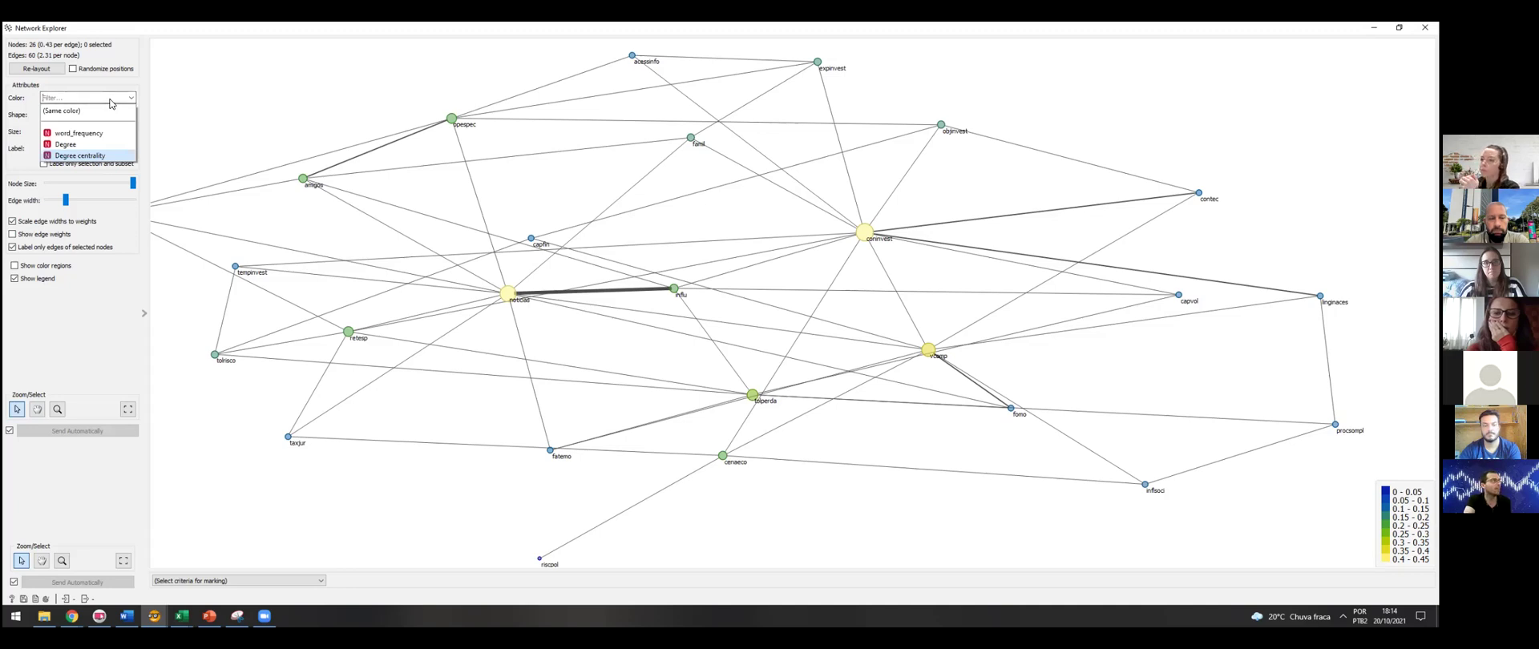
left_click(112, 155)
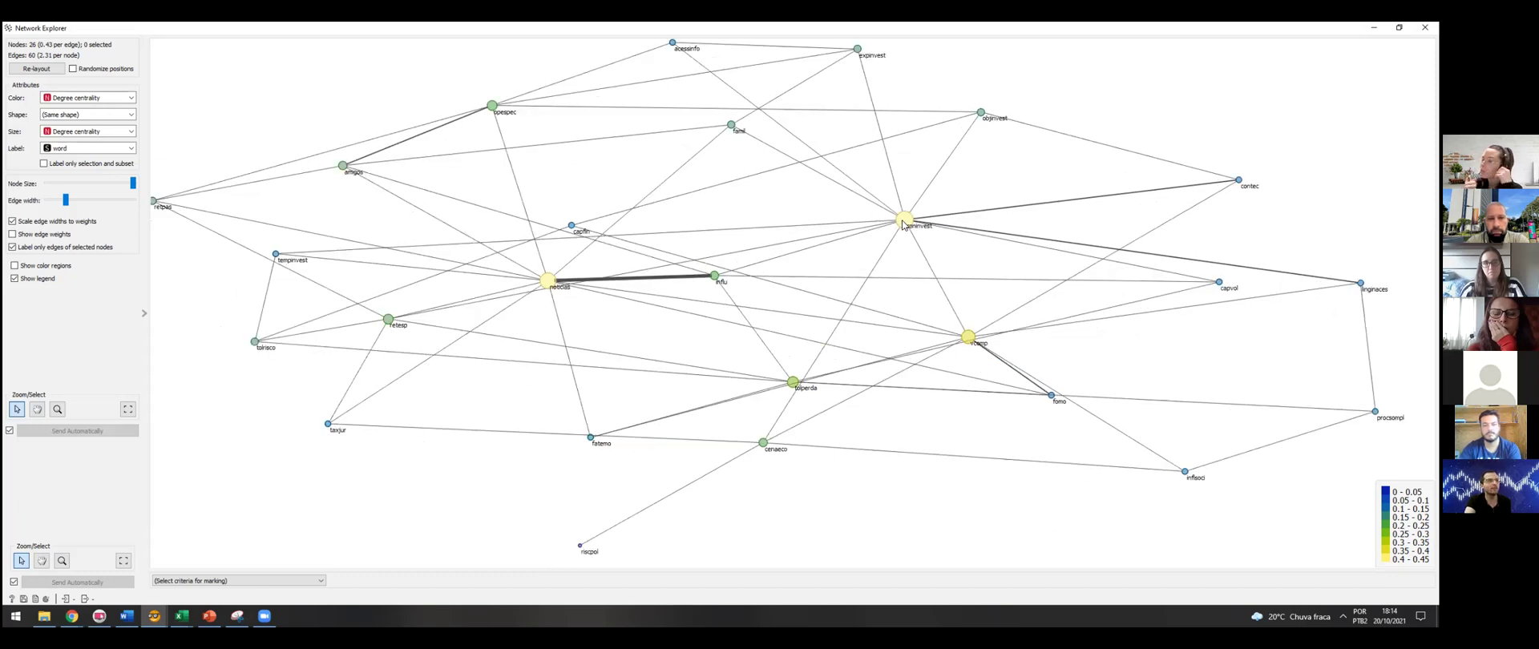
scroll(907, 229, "up", 1)
scroll(906, 228, "down", 4)
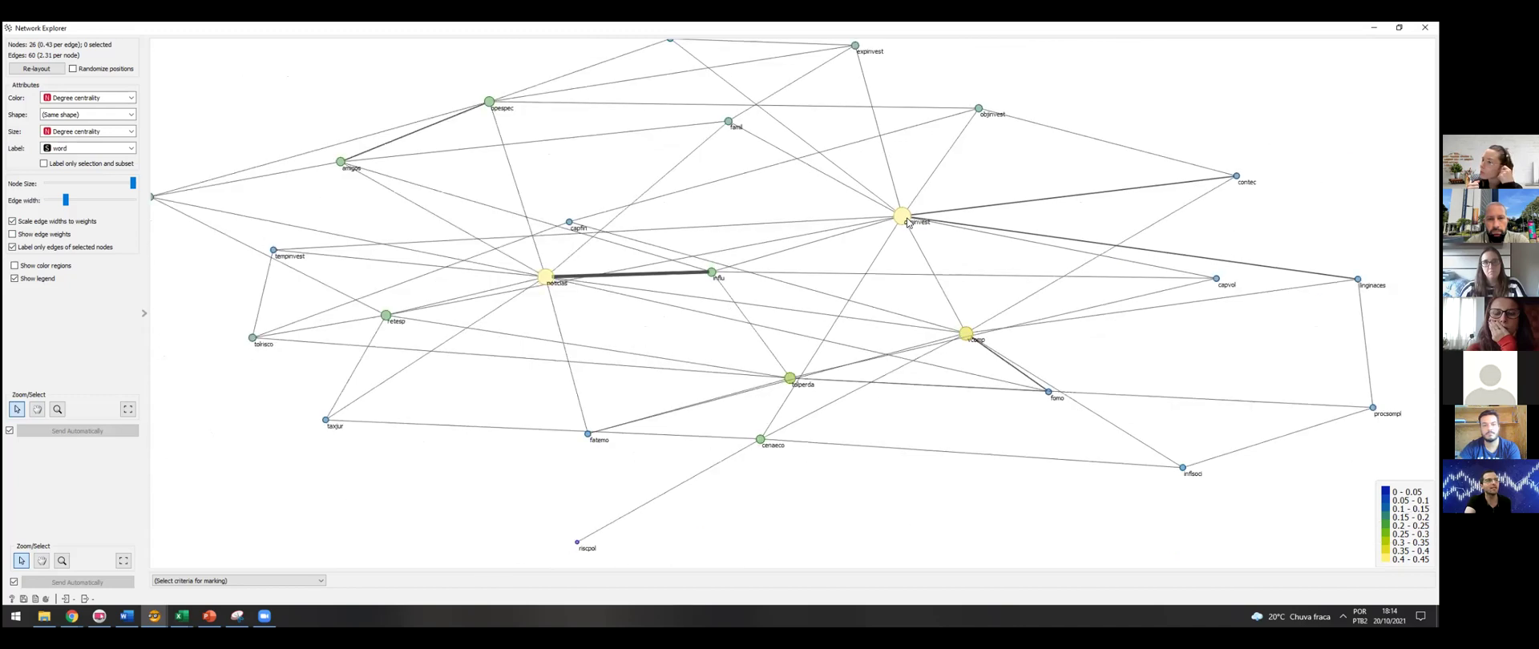
scroll(906, 229, "up", 3)
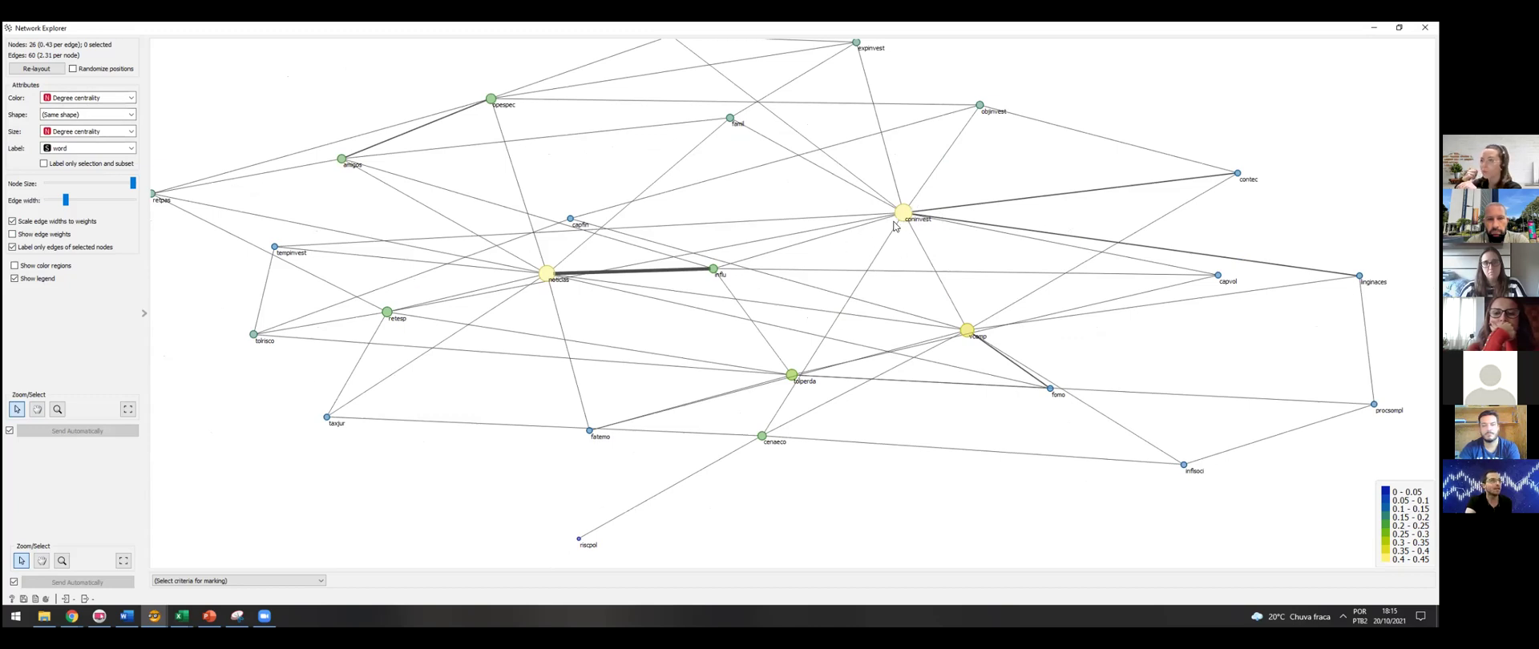
- Color the network nodes by Degree and examine the largest node
left_click(86, 98)
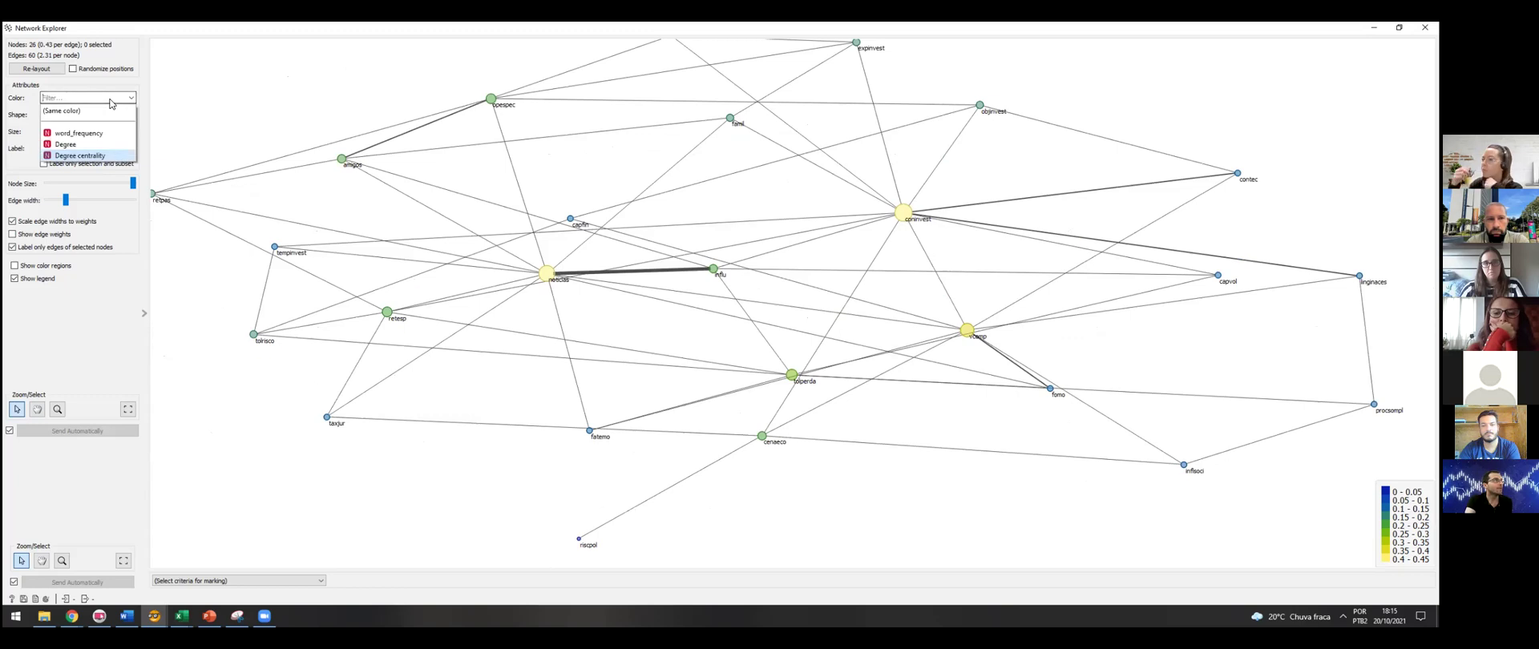
left_click(87, 145)
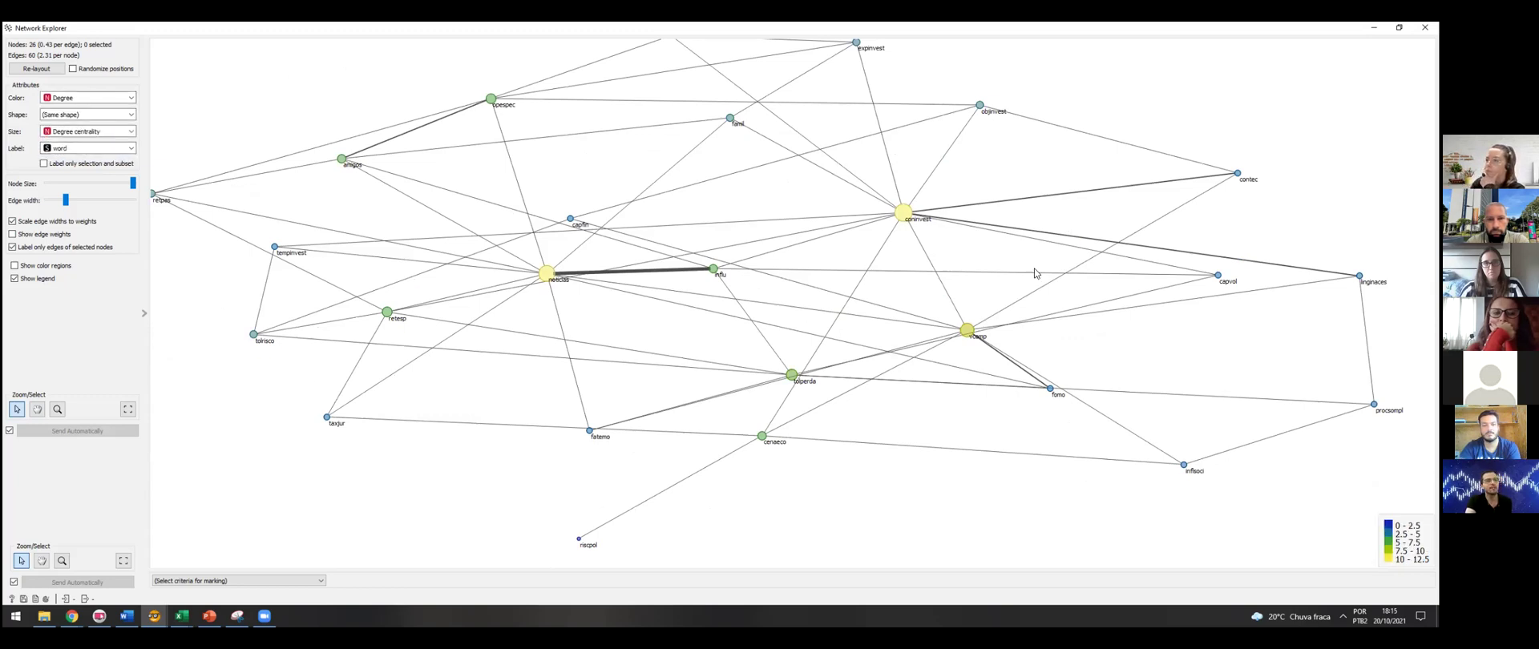
left_click(902, 215)
left_click(923, 234)
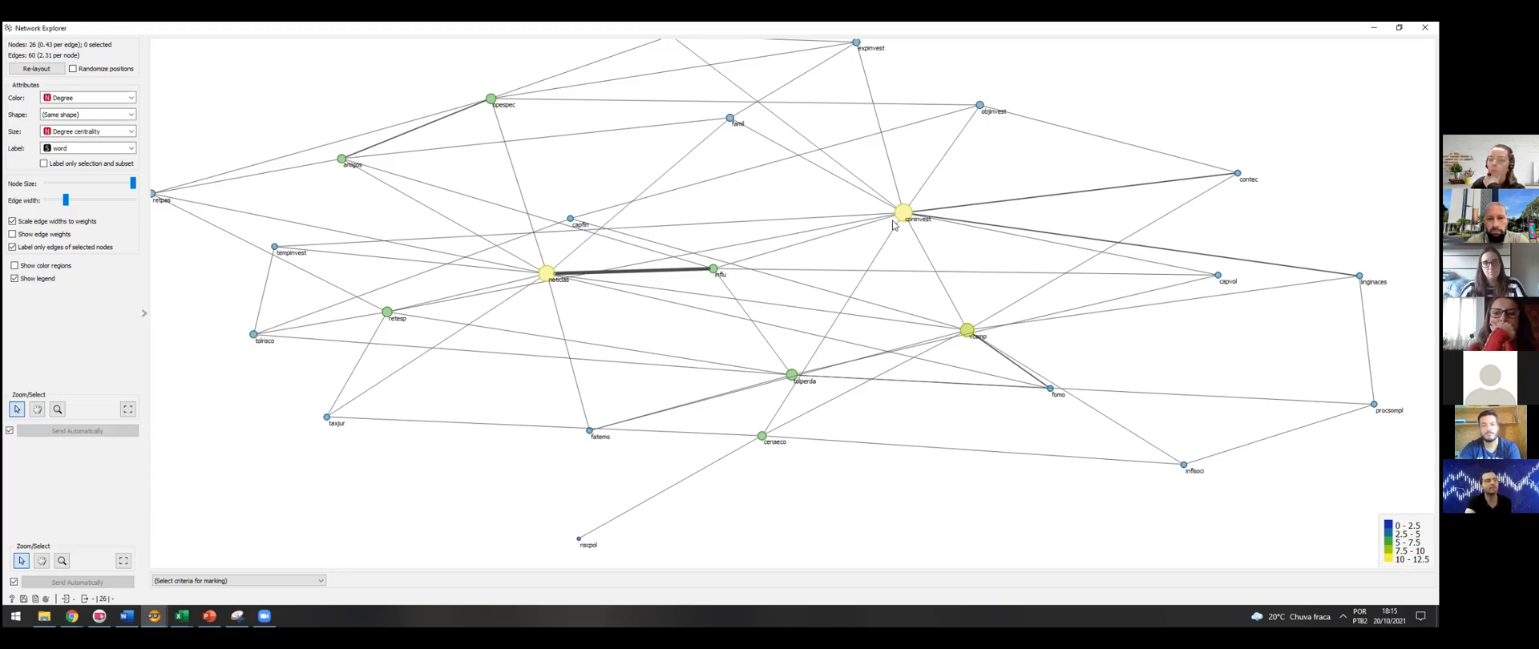
- Color the network nodes by word_frequency and inspect the details of the largest node
left_click(93, 98)
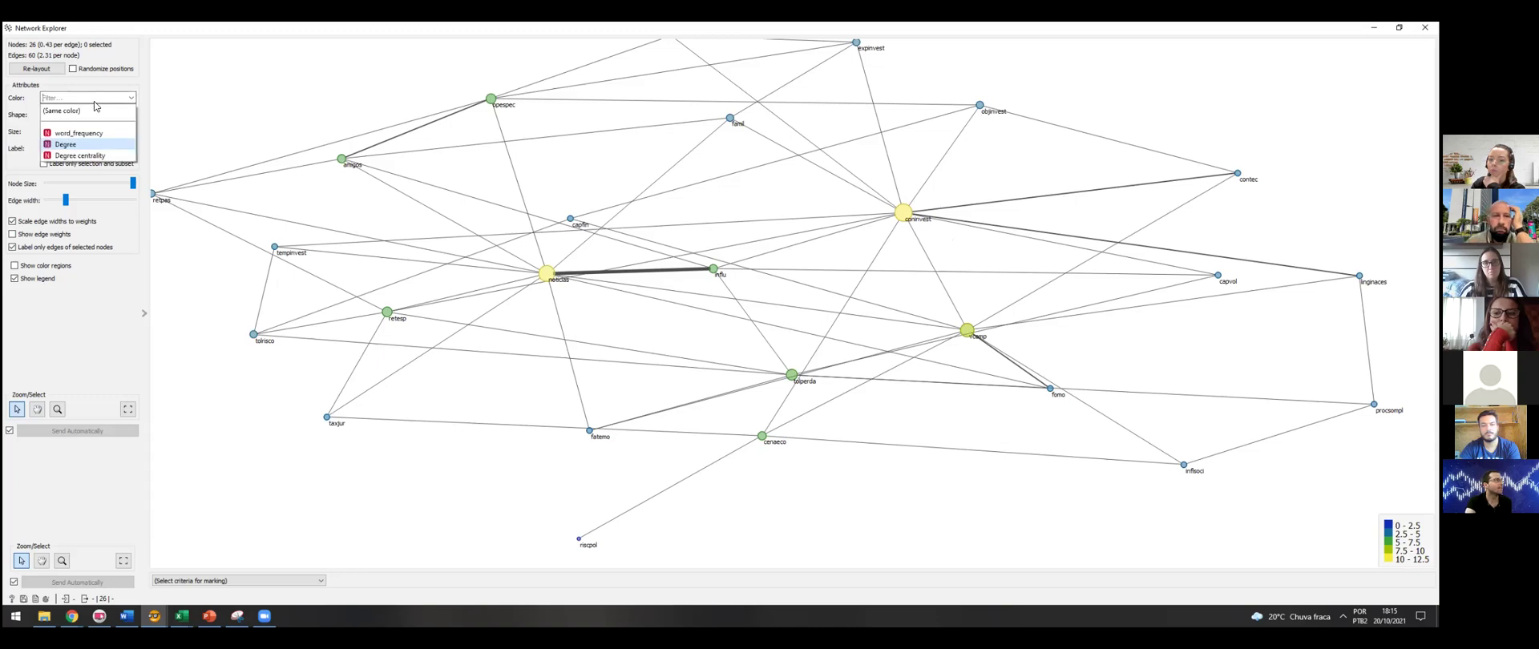
left_click(94, 133)
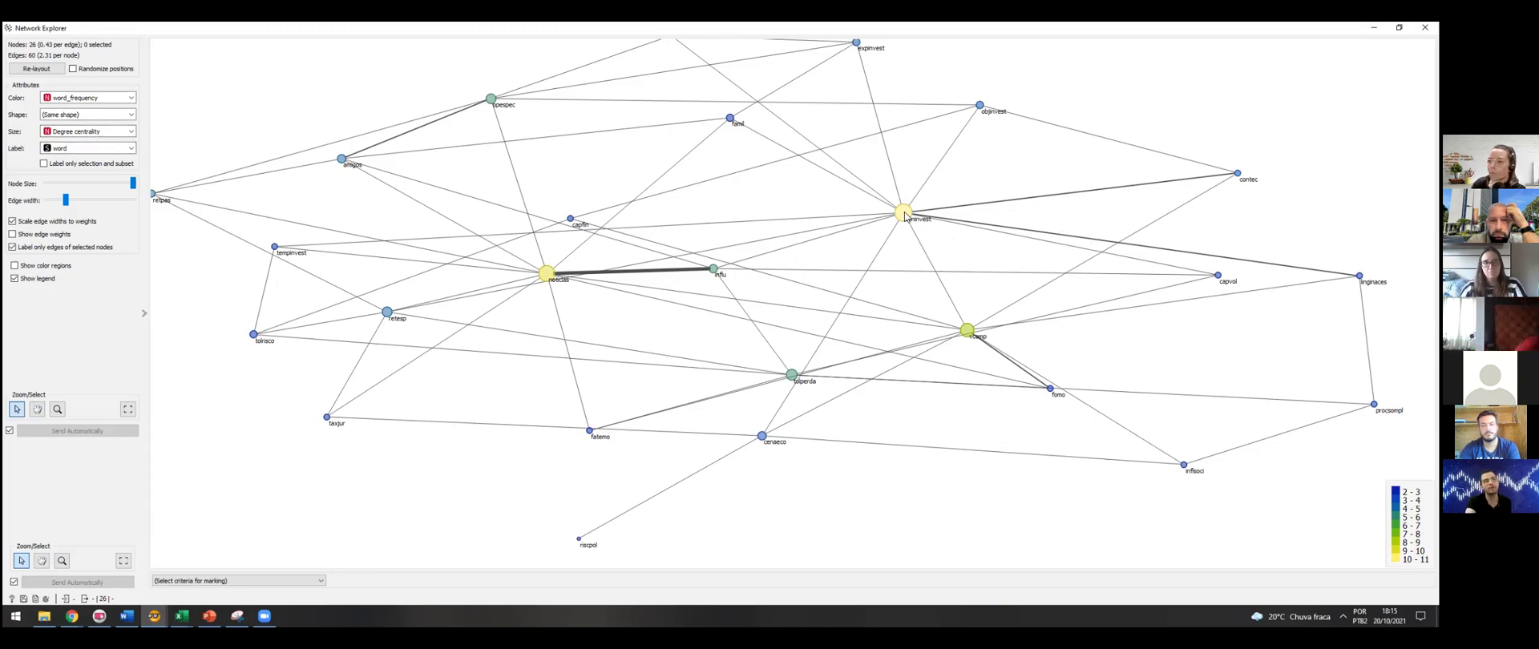
mouse_move(903, 217)
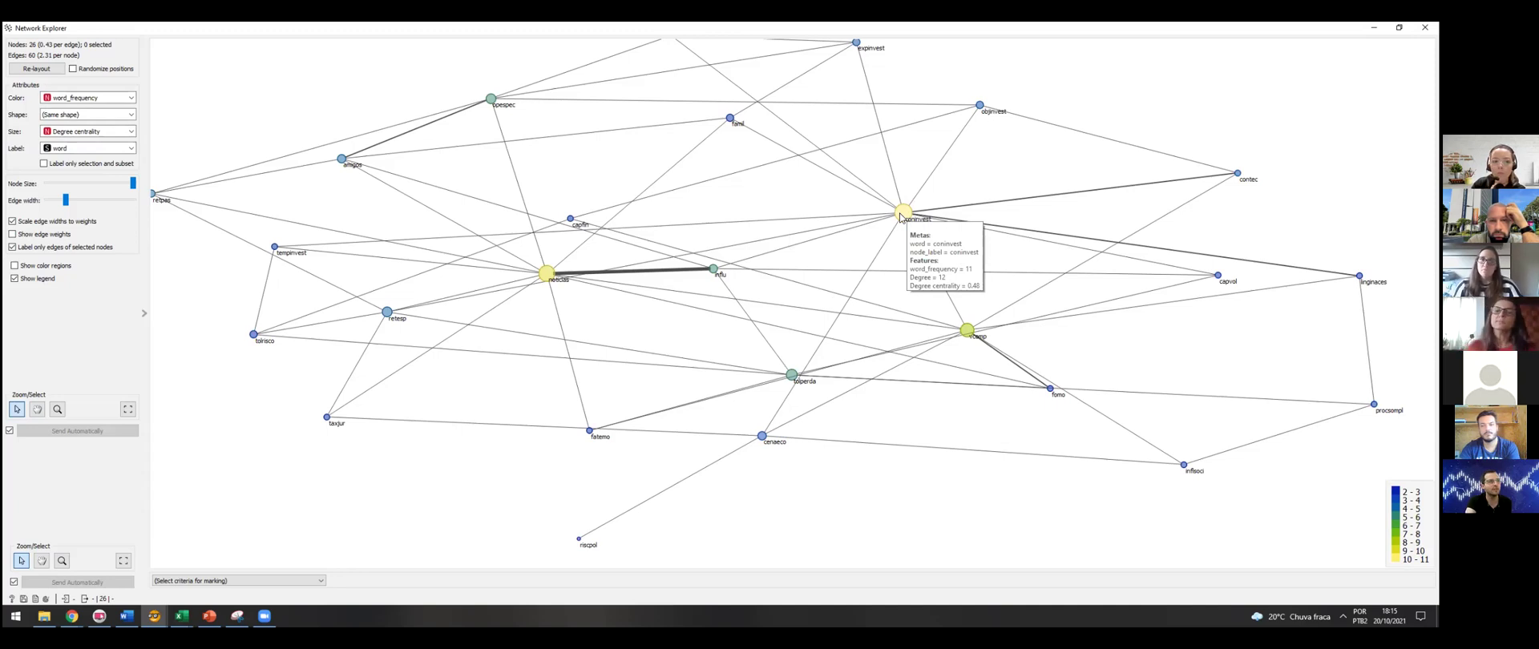
scroll(904, 216, "down", 2)
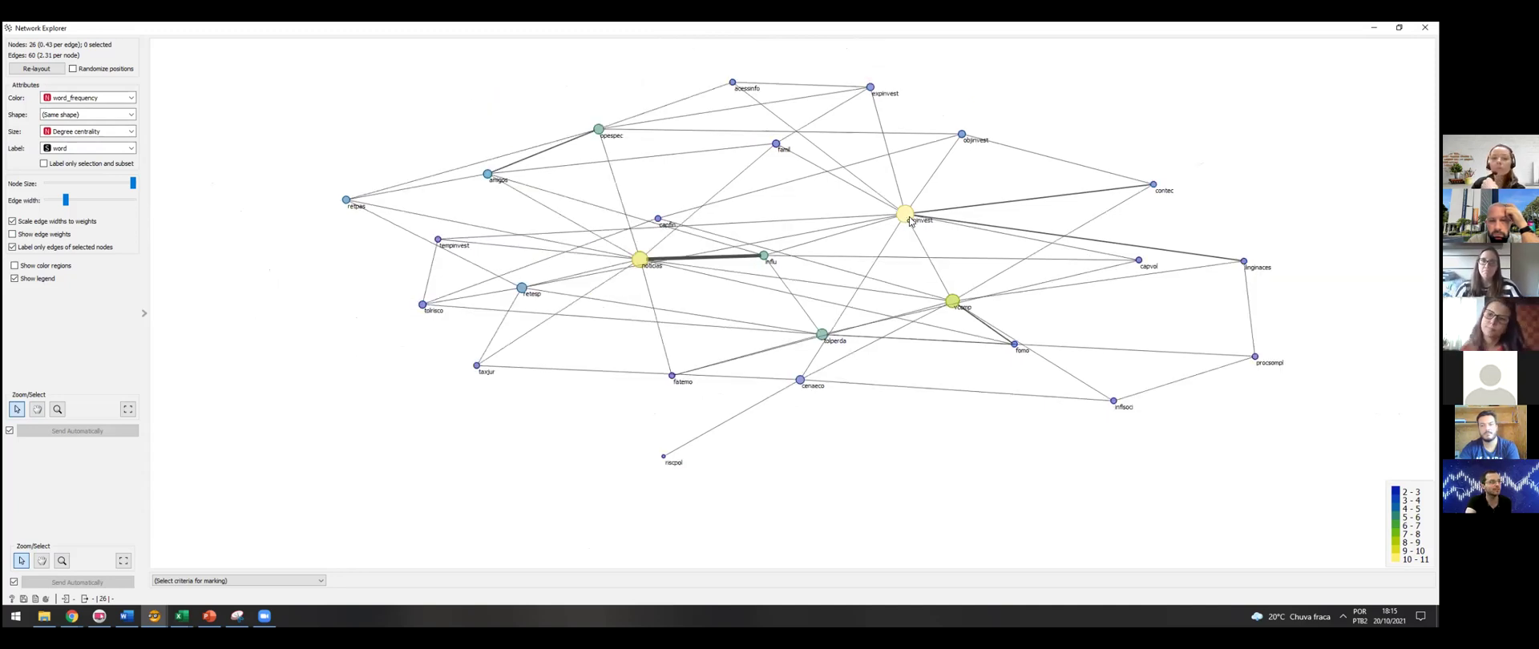
scroll(910, 221, "up", 1)
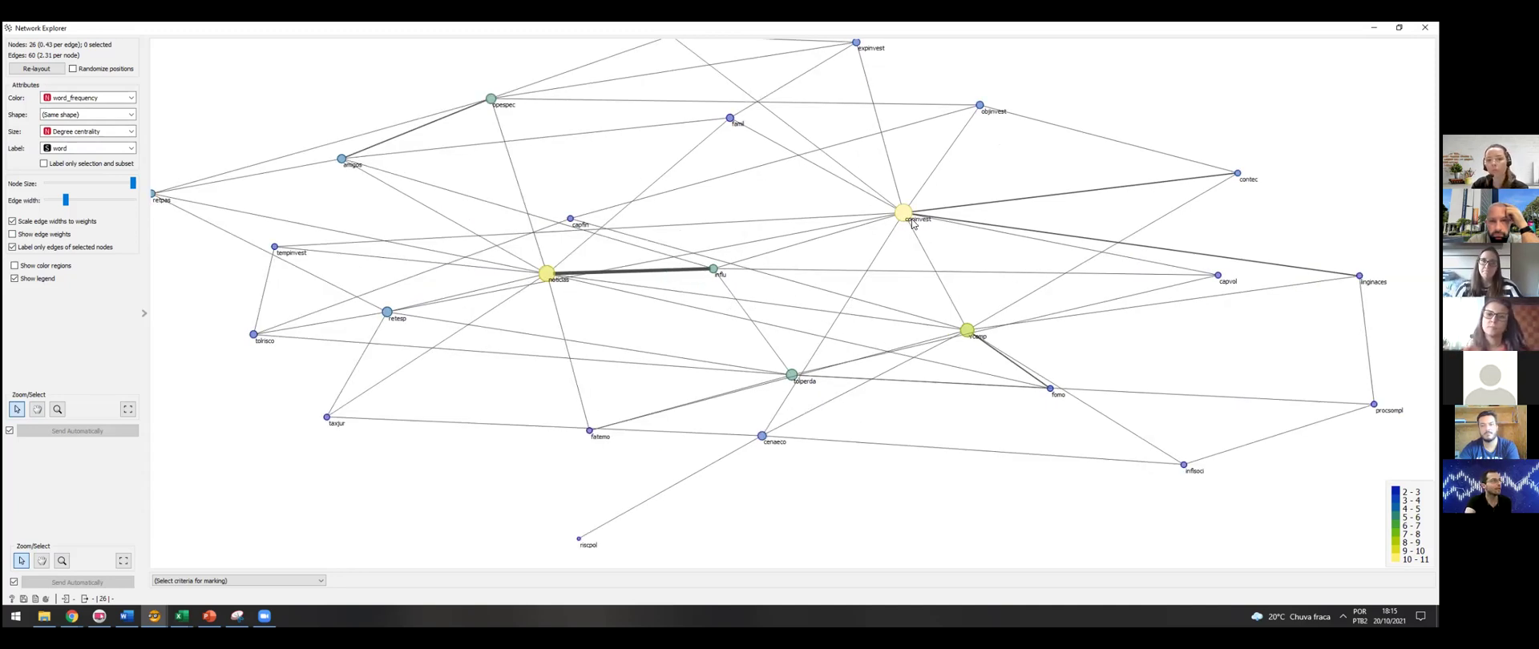
- Set the node size attribute to word_frequency
left_click(105, 135)
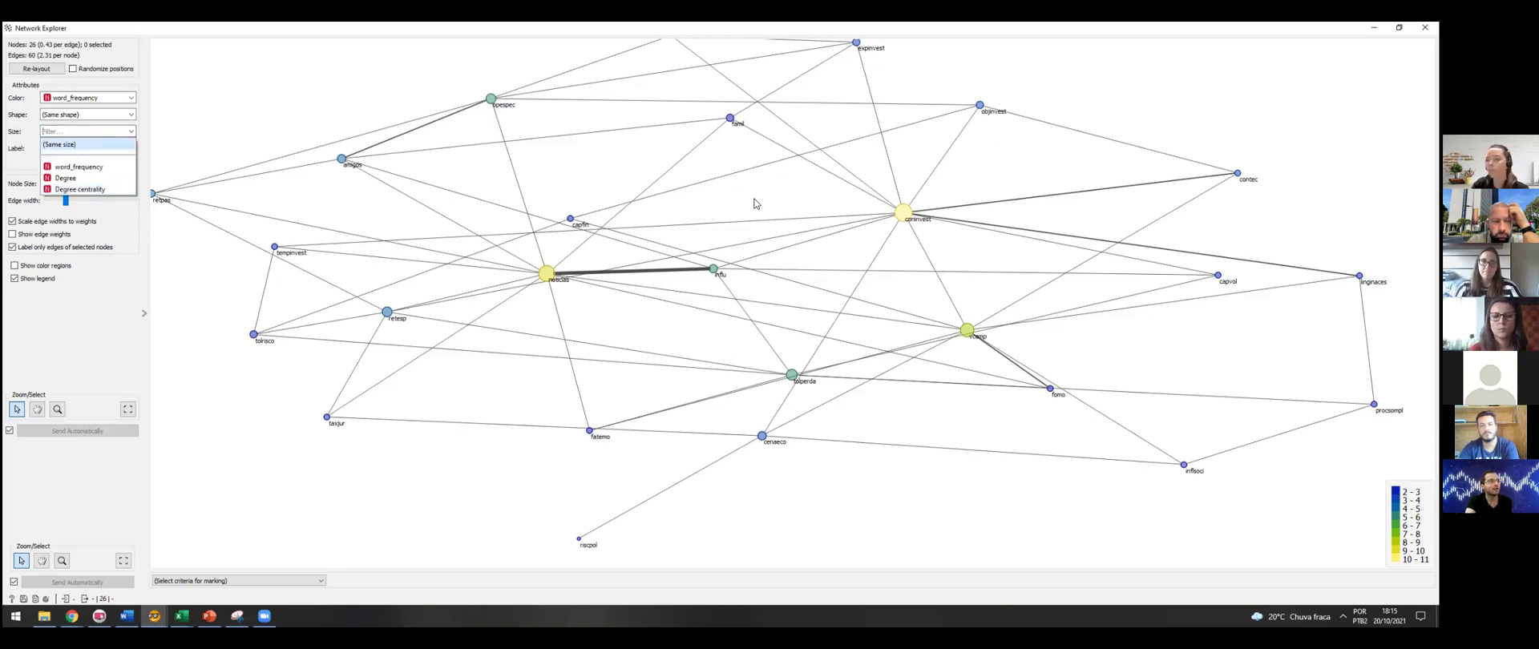
left_click(80, 190)
left_click(111, 133)
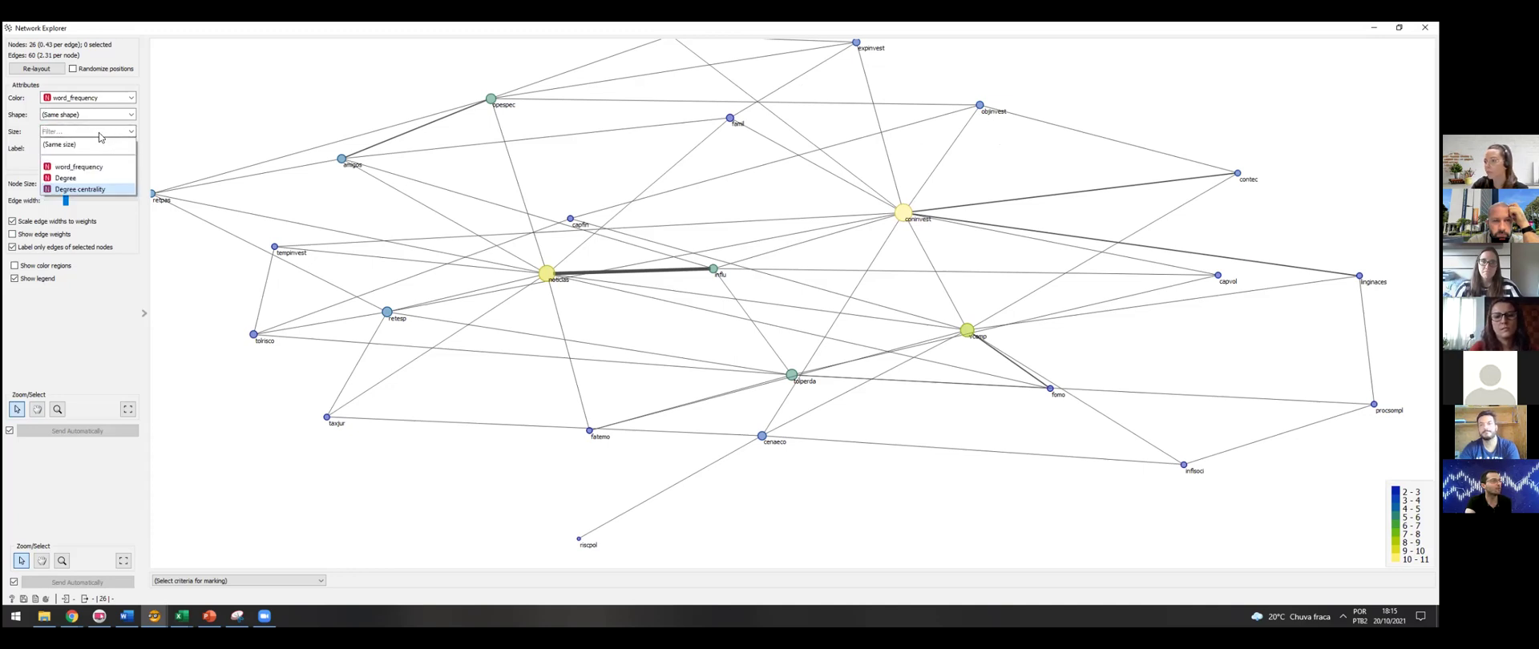
left_click(90, 167)
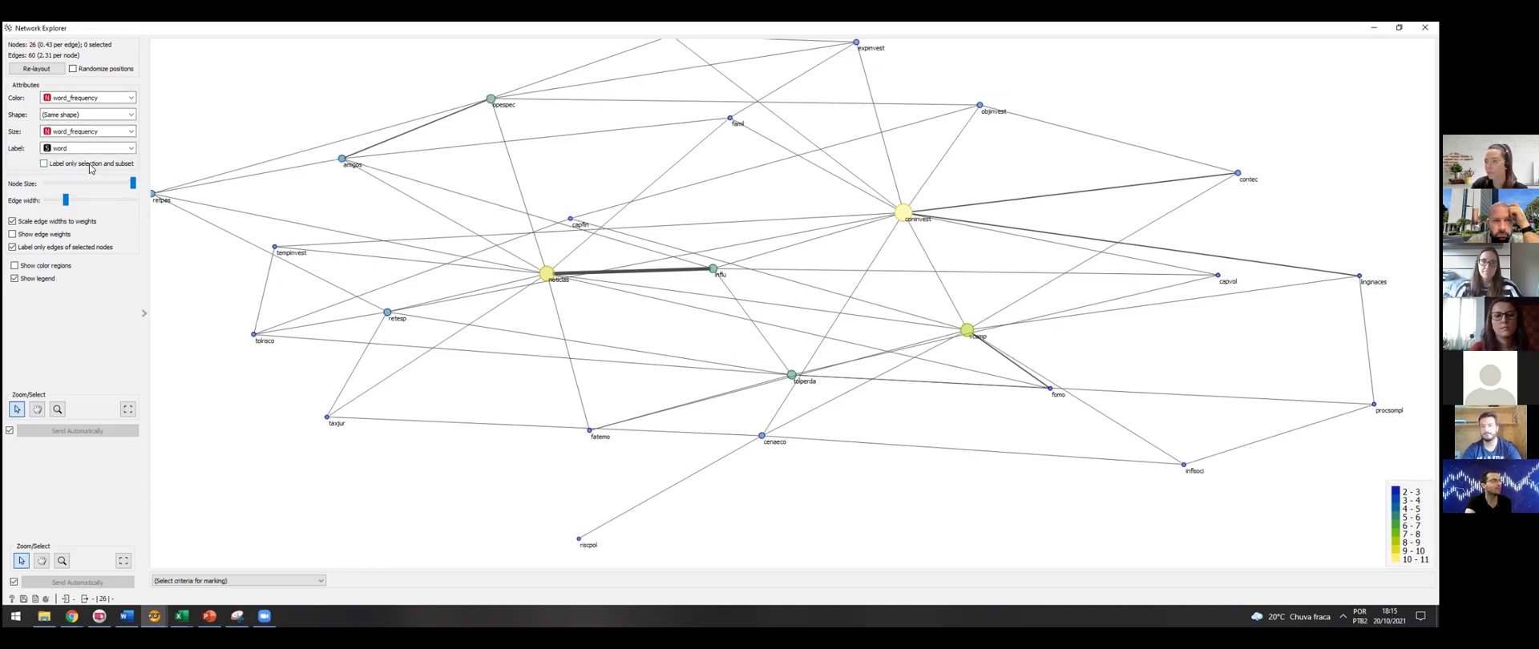
- Size the network nodes by Degree for comparison, then set the node size attribute to Degree centrality
left_click(90, 131)
left_click(94, 176)
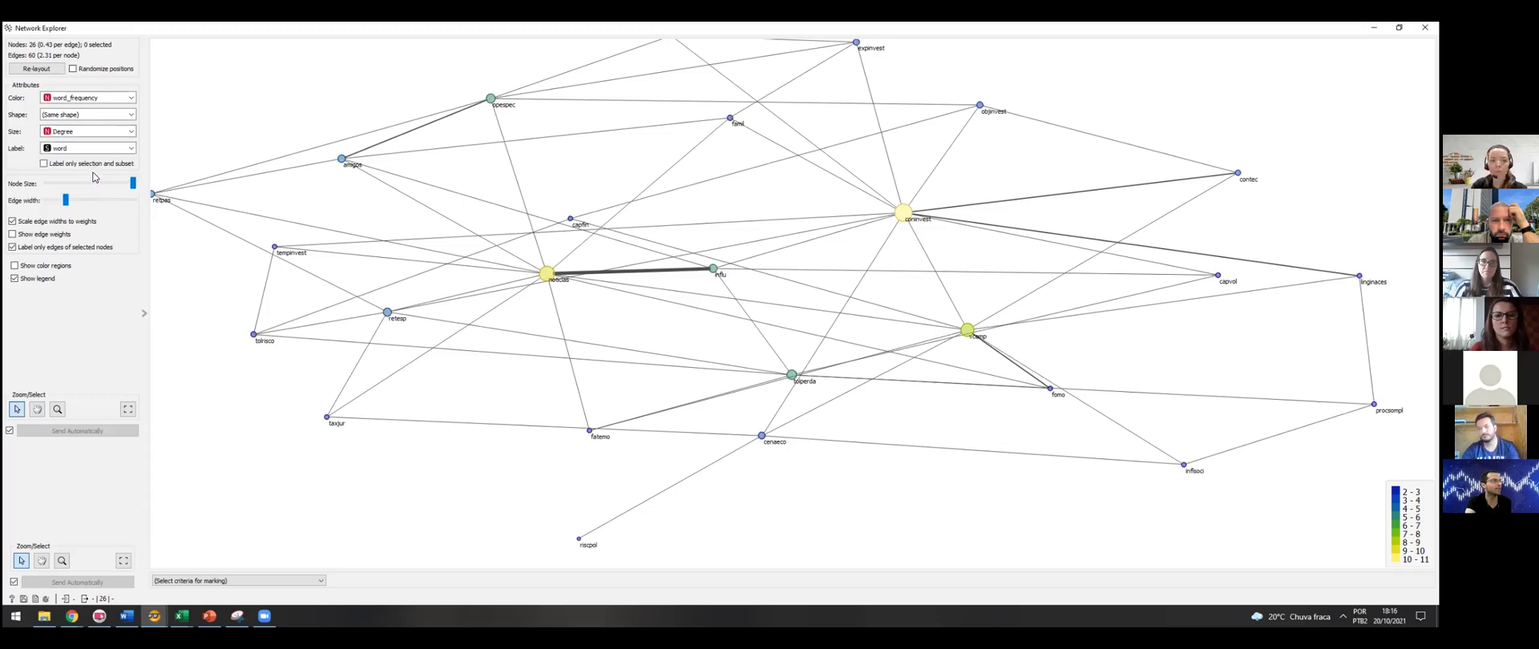
left_click(90, 131)
left_click(98, 192)
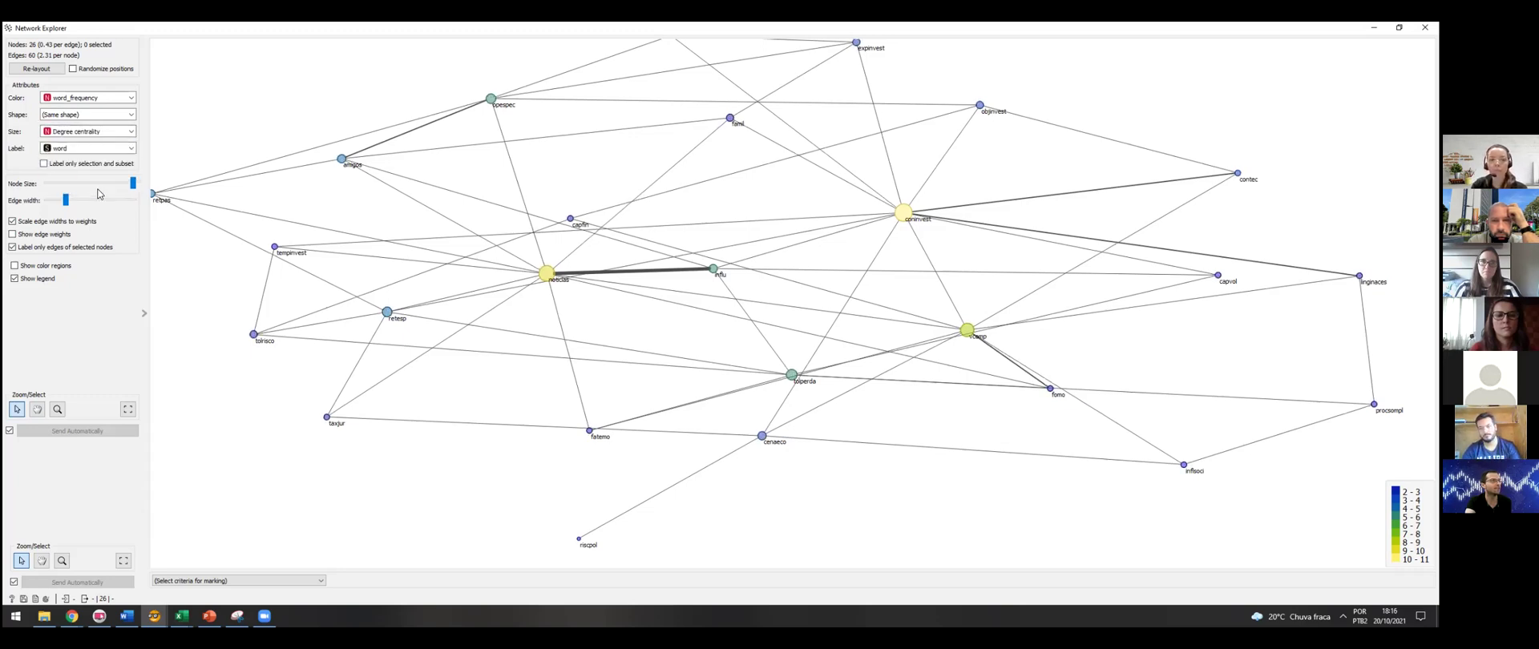
- Color the network nodes by Degree centrality and inspect the details of the largest node
left_click(70, 98)
left_click(90, 158)
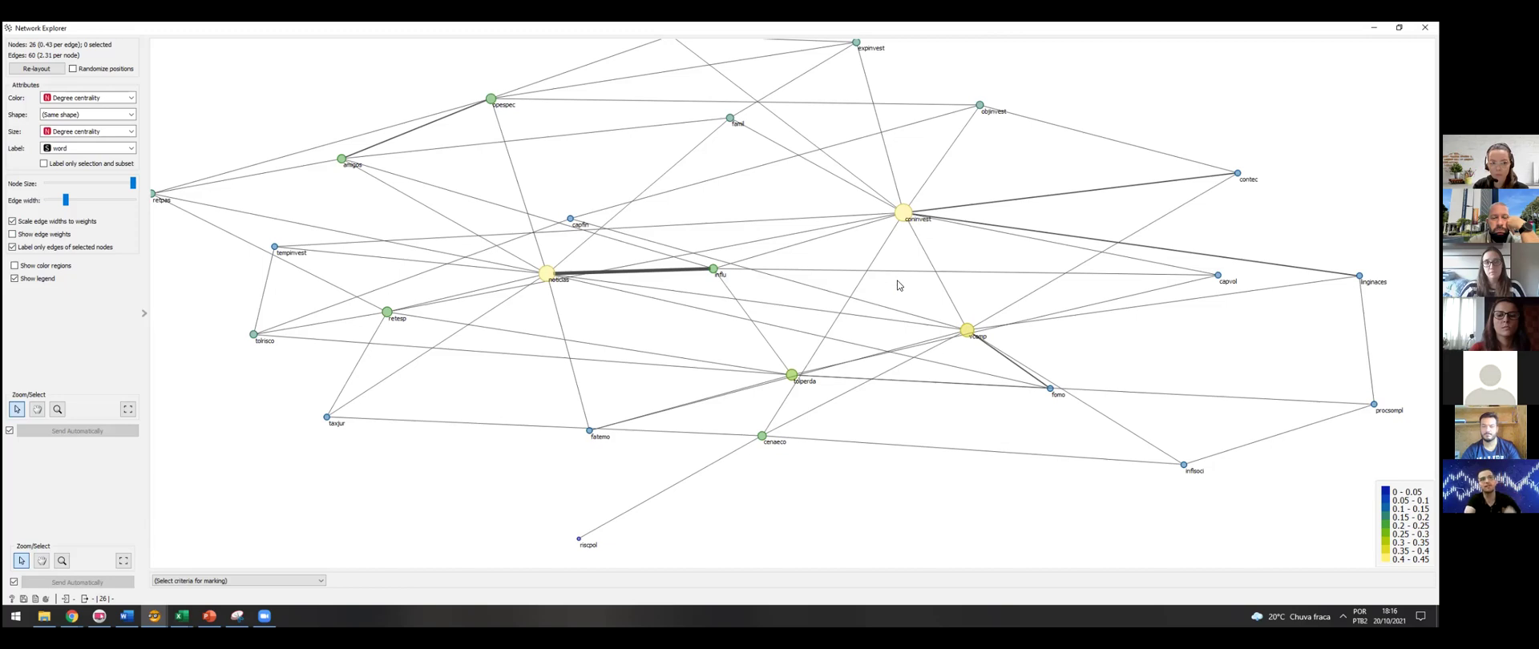
scroll(933, 238, "down", 2)
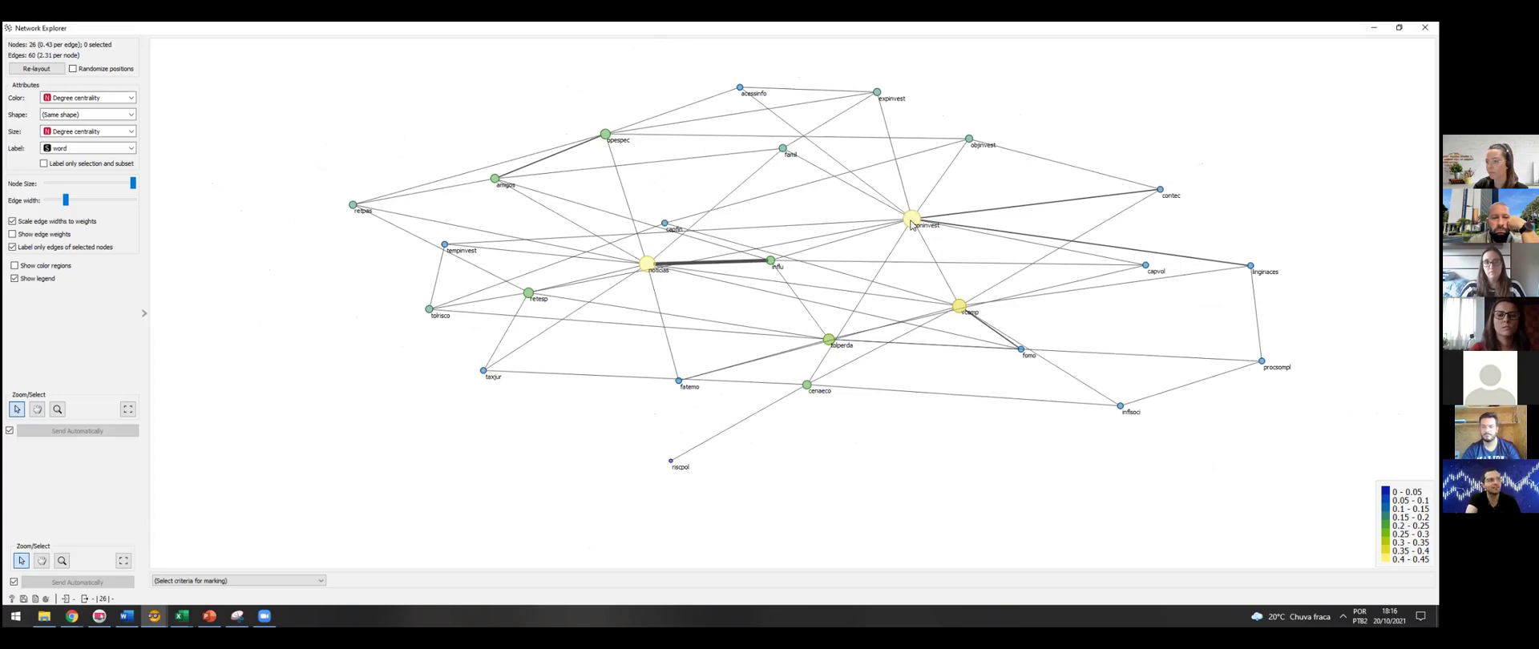
mouse_move(911, 224)
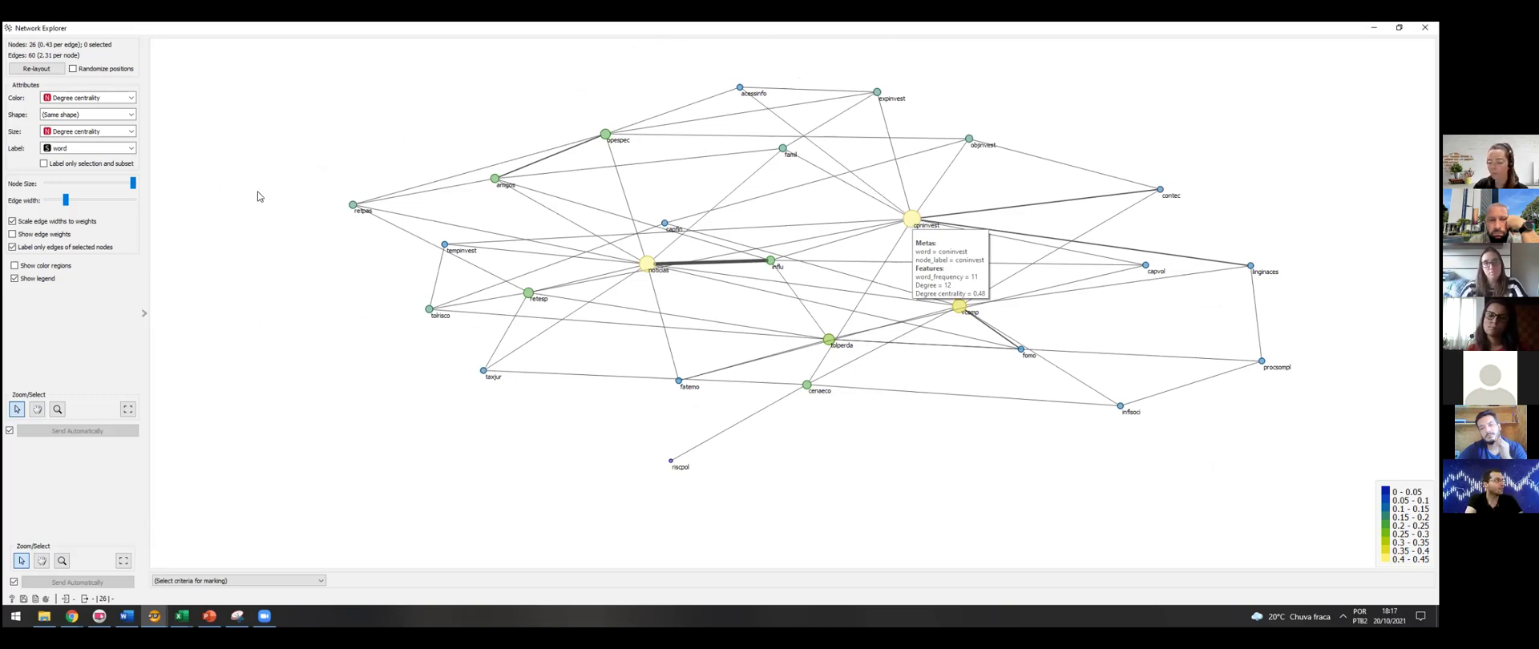
- Try the graph with no node labels and restore the word labels
left_click(86, 148)
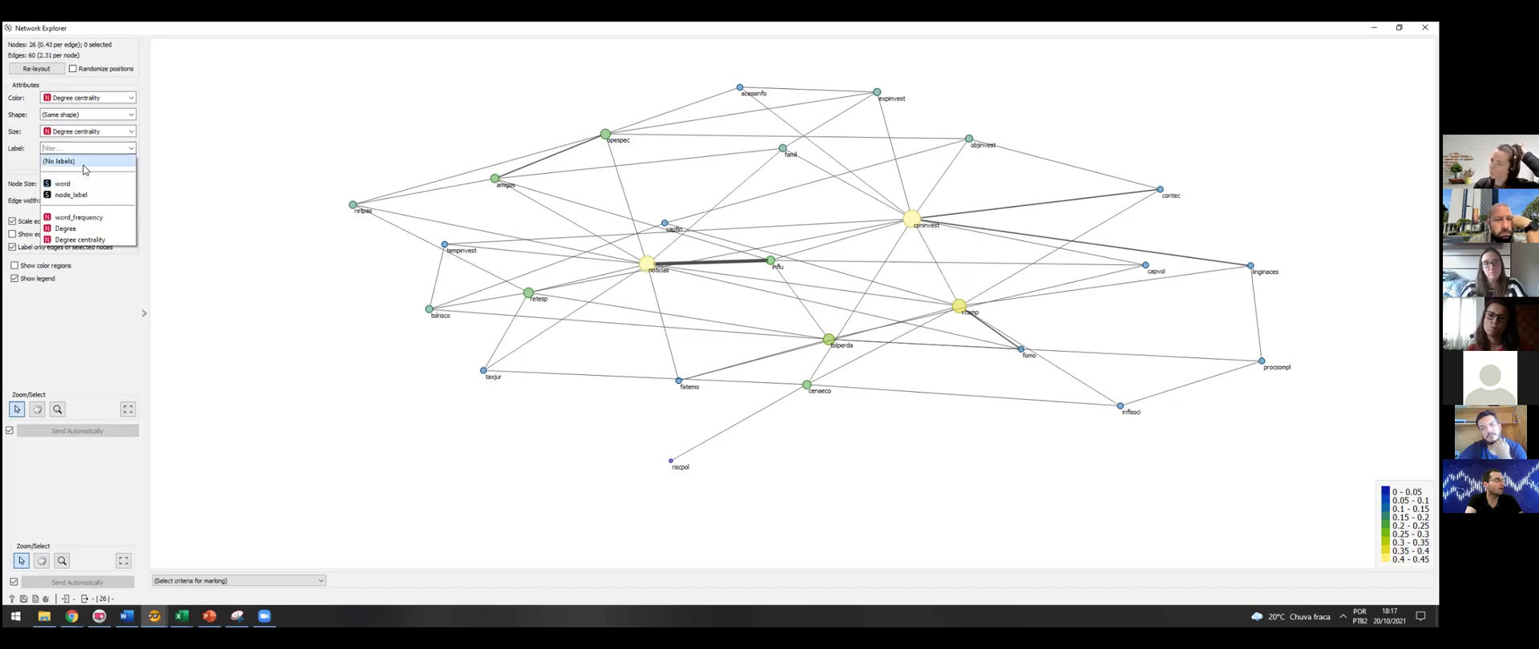
left_click(60, 161)
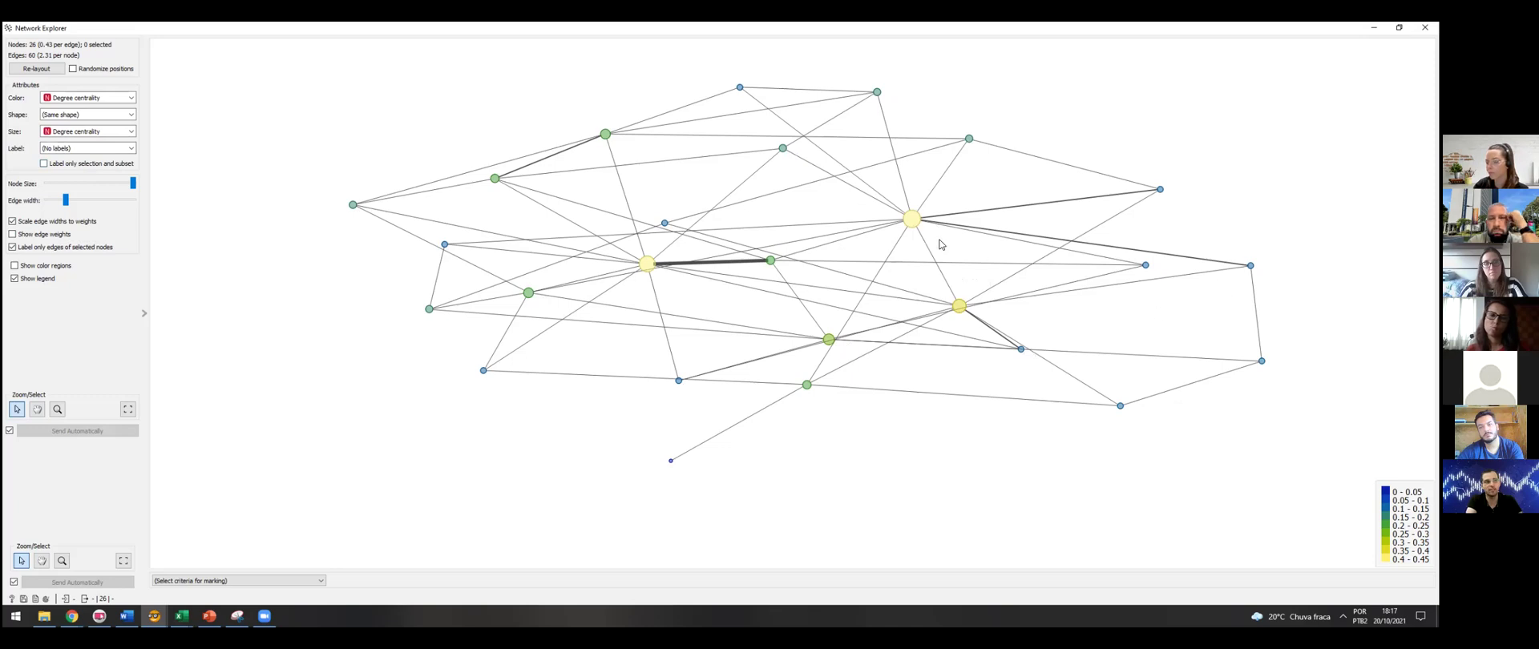
left_click(93, 150)
left_click(96, 183)
- Compare node labels showing word_frequency, Degree and Degree centrality, and return the label attribute to word
left_click(90, 150)
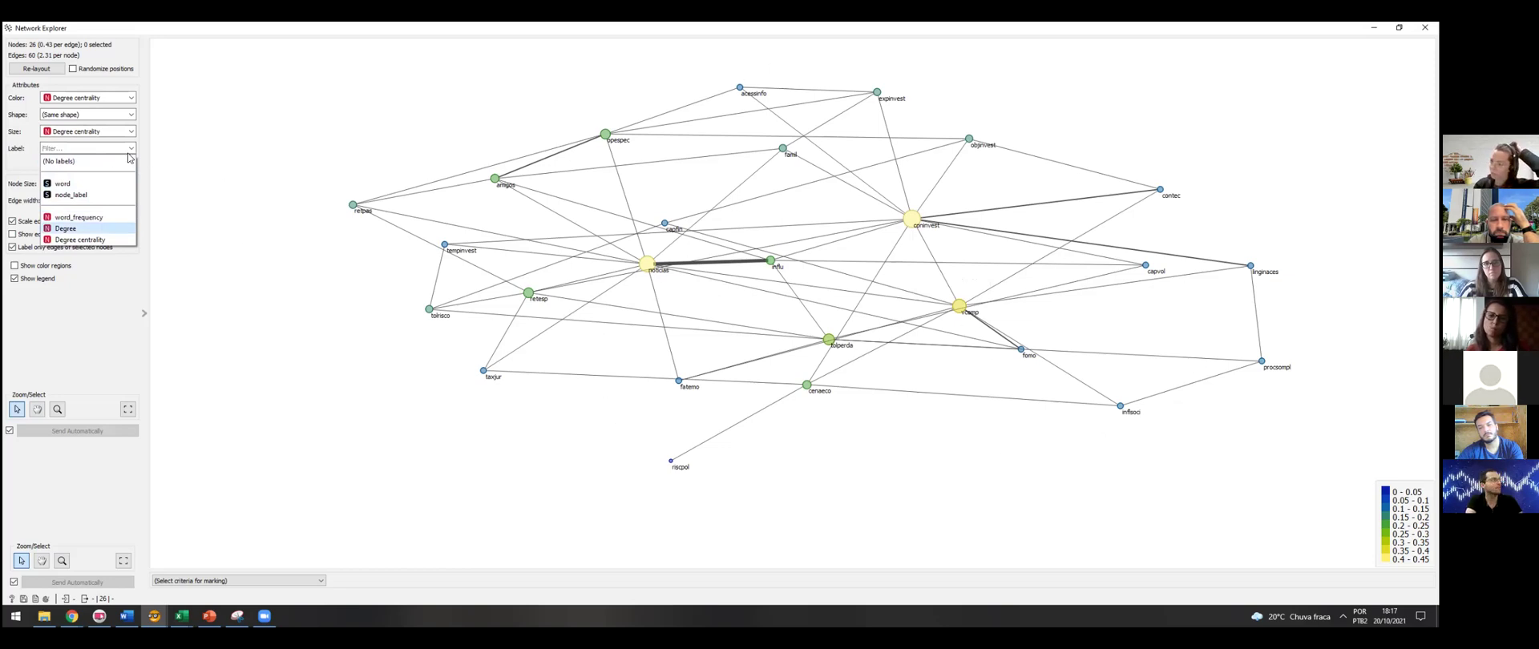
left_click(99, 218)
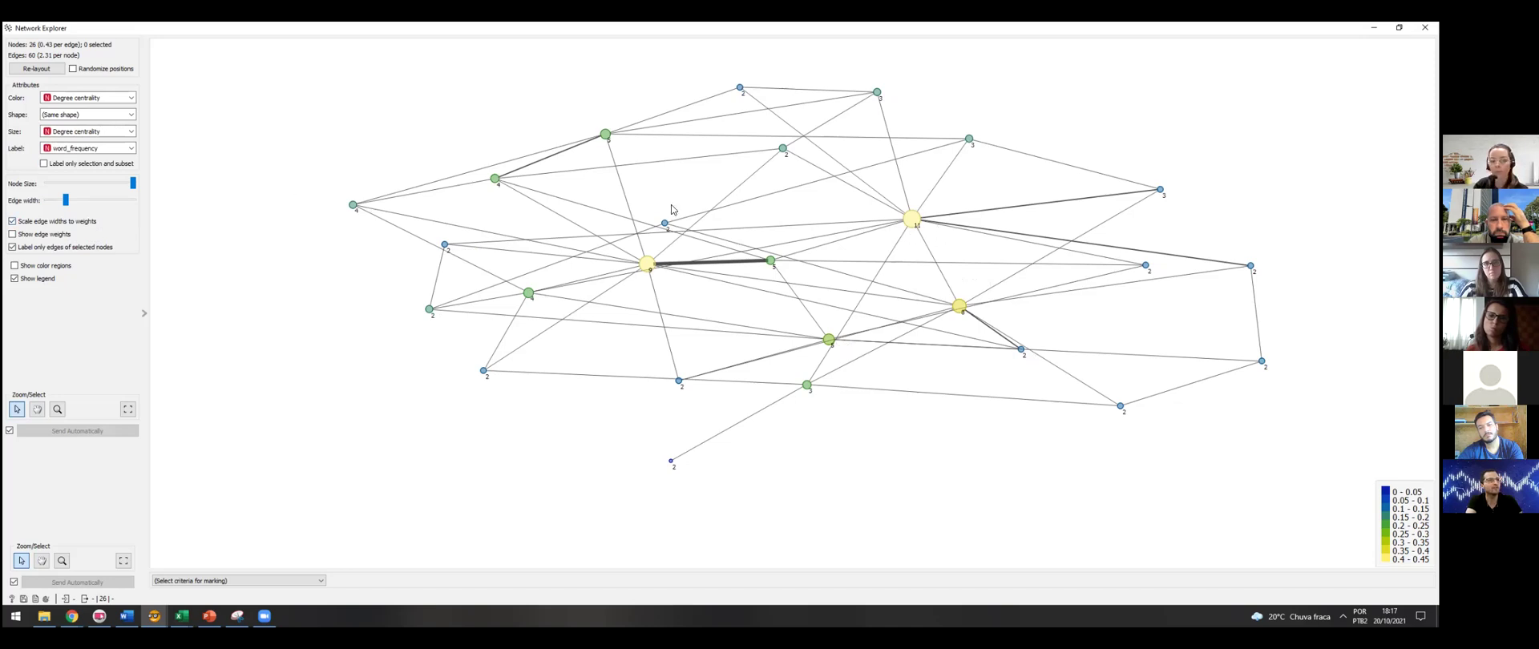
left_click(105, 149)
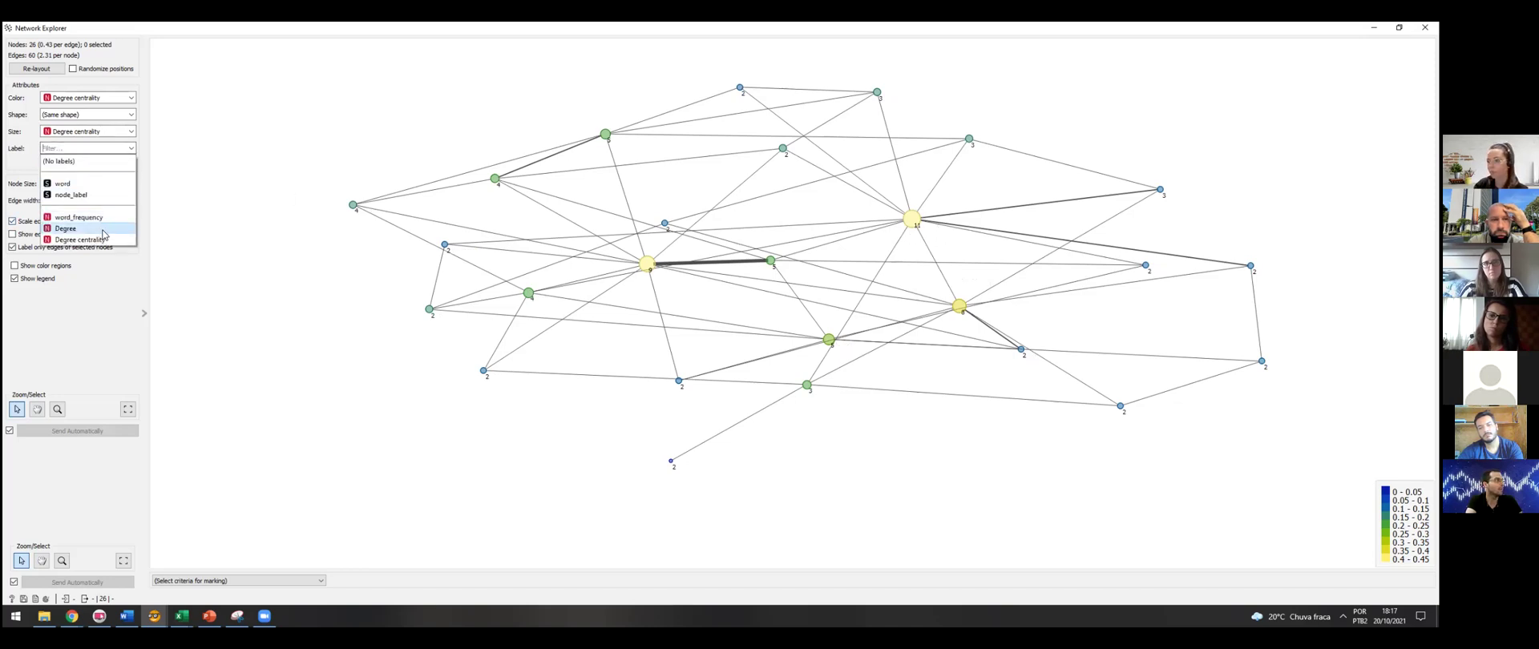
left_click(103, 234)
left_click(90, 149)
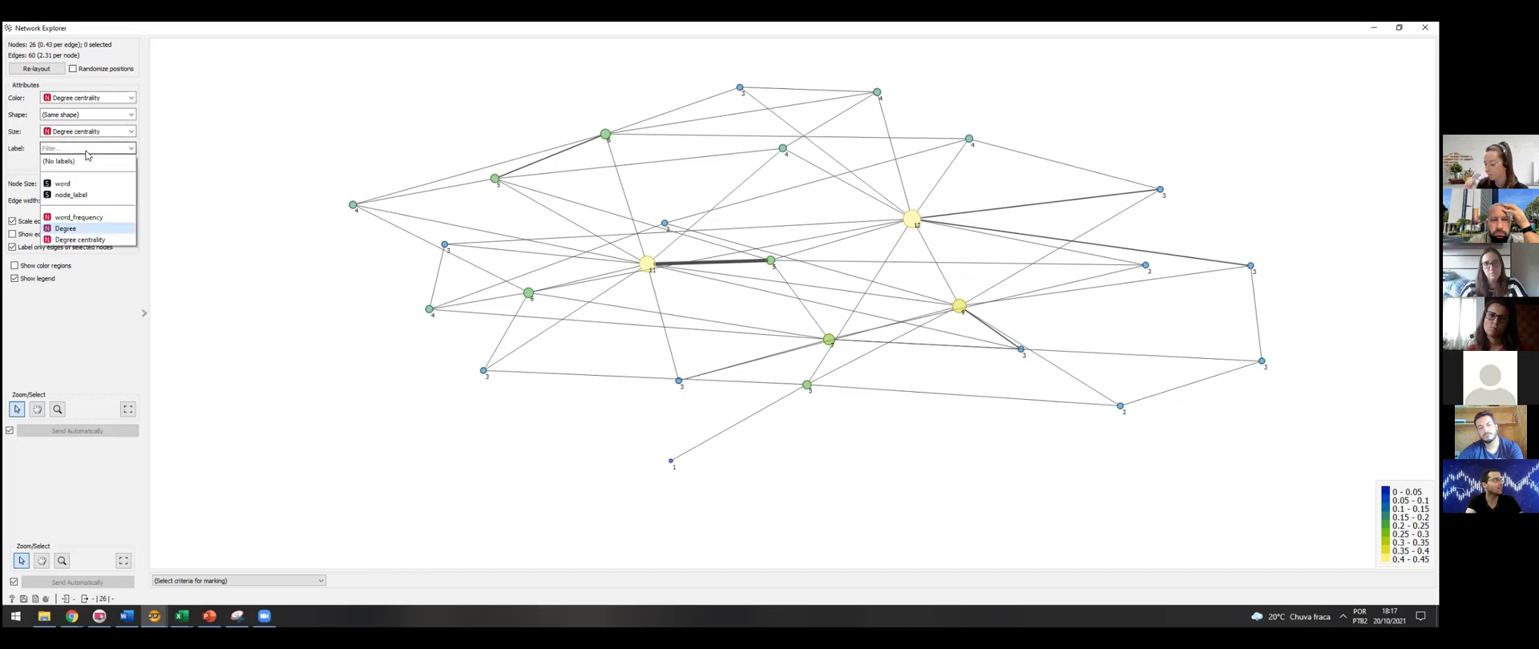
left_click(88, 240)
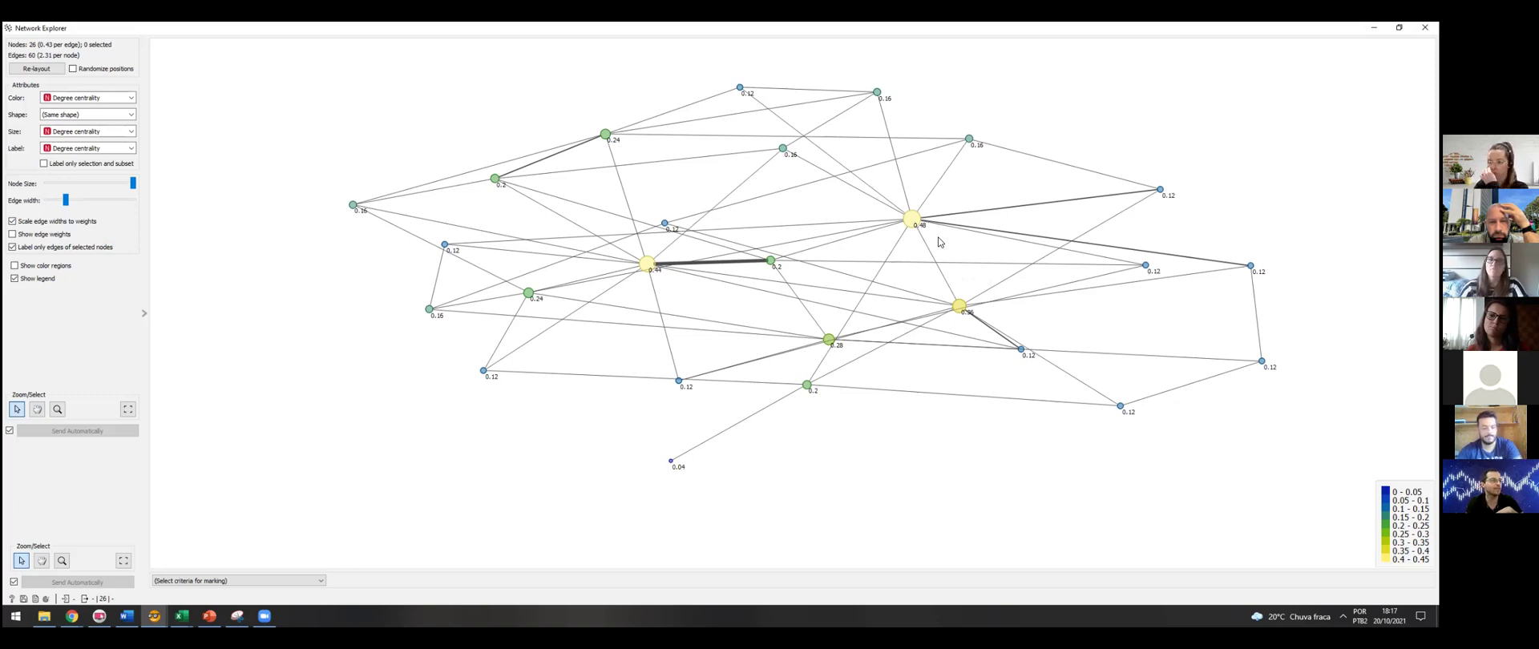
left_click(103, 154)
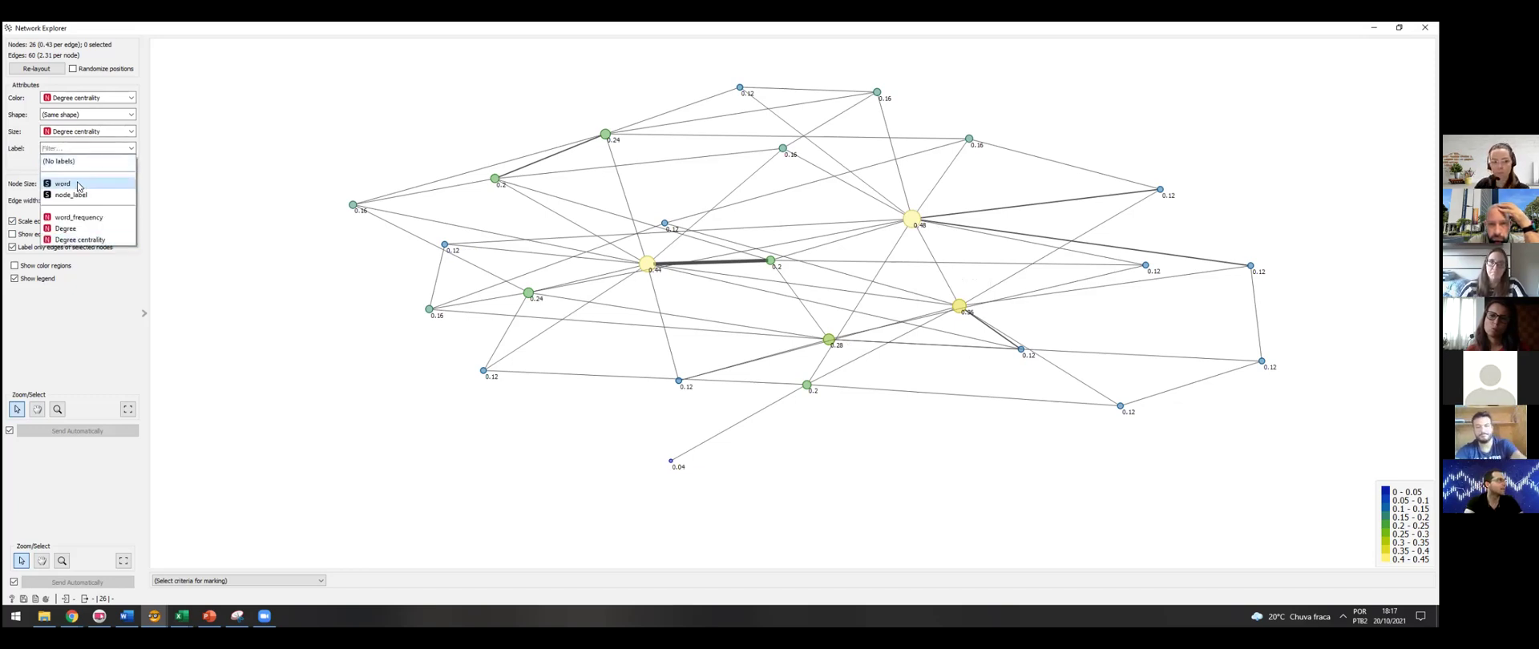
left_click(78, 186)
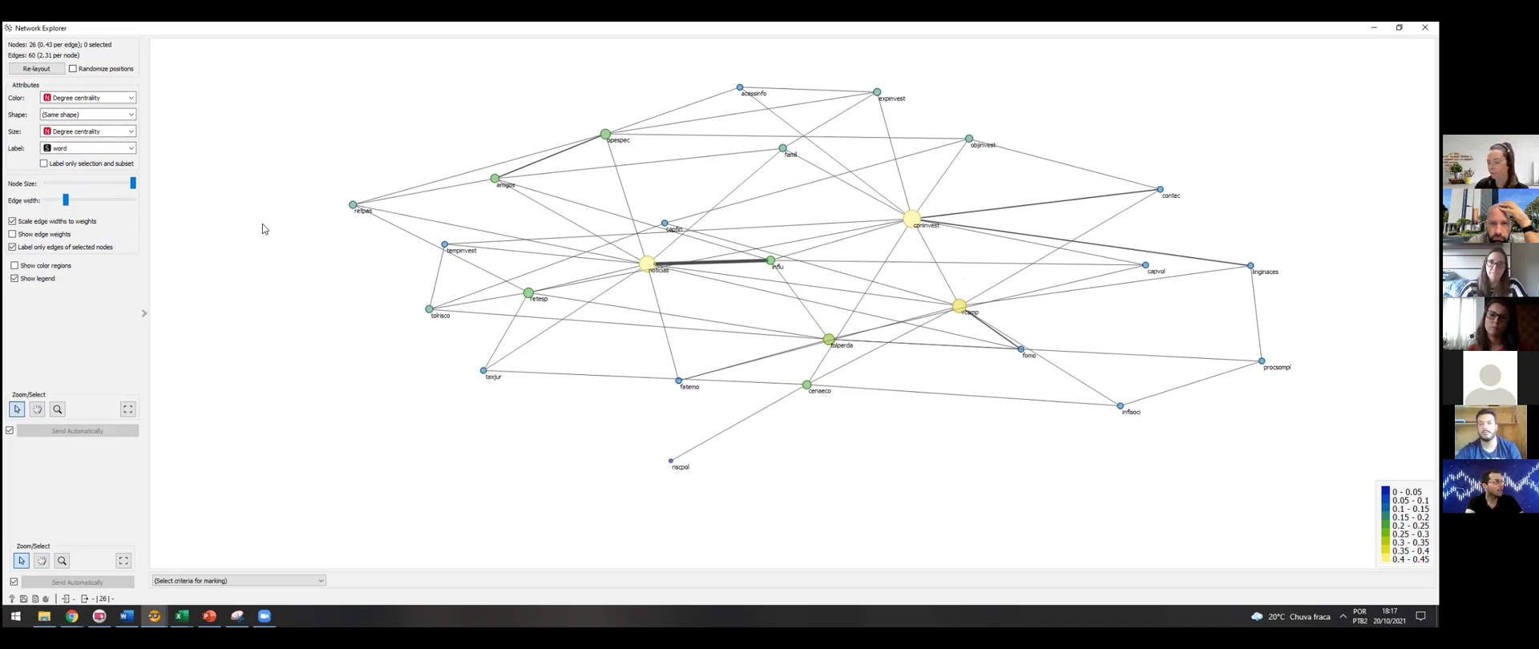
- Try out the node size and edge width adjustments, leaving node size at its maximum
mouse_move(133, 184)
left_mouse_down()
mouse_move(51, 185)
mouse_move(148, 190)
left_mouse_up()
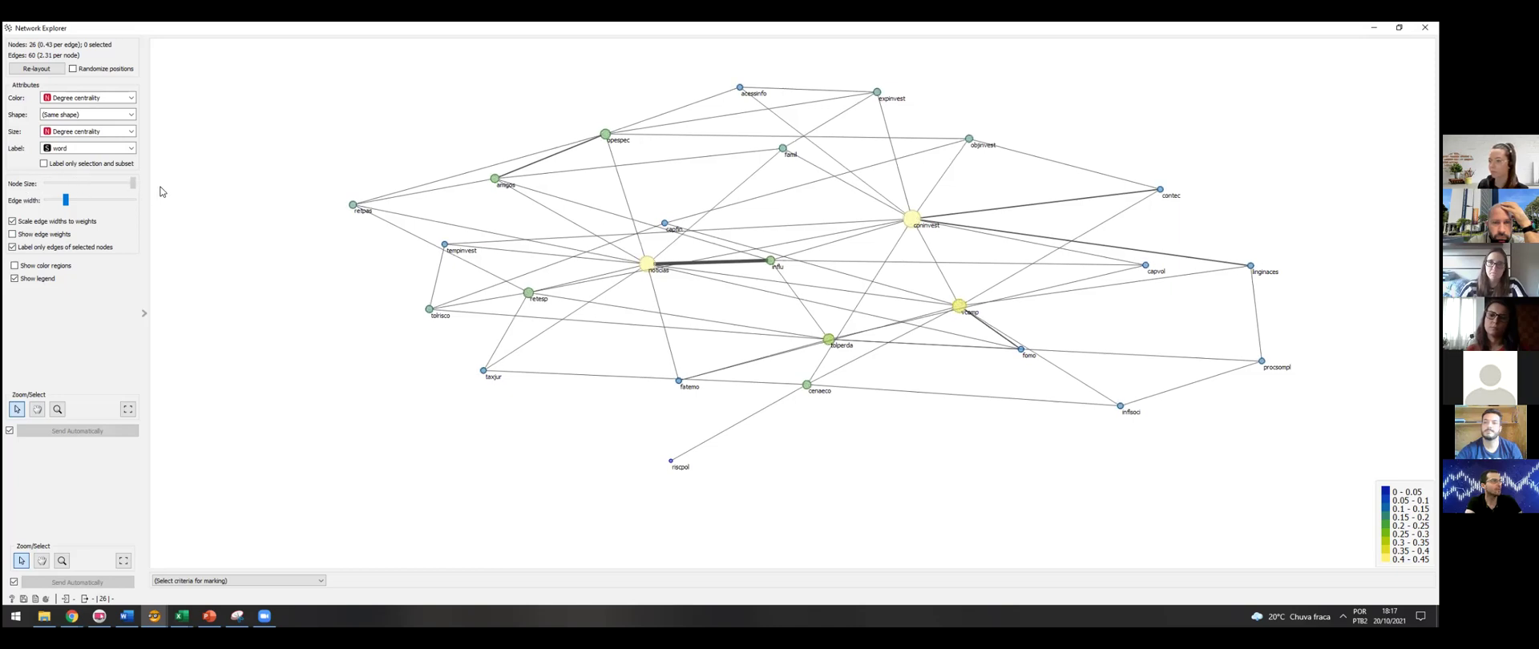
left_click_drag(53, 184, 182, 190)
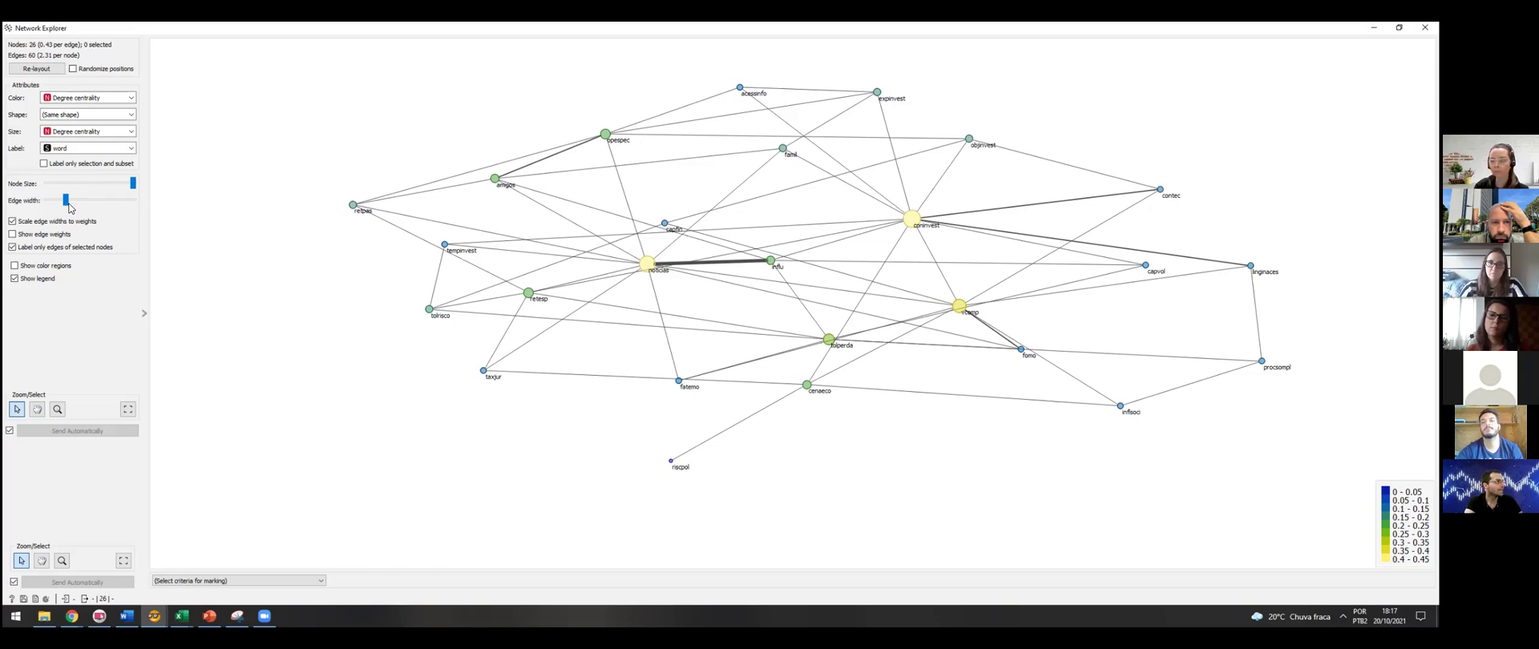
left_click_drag(66, 206, 71, 203)
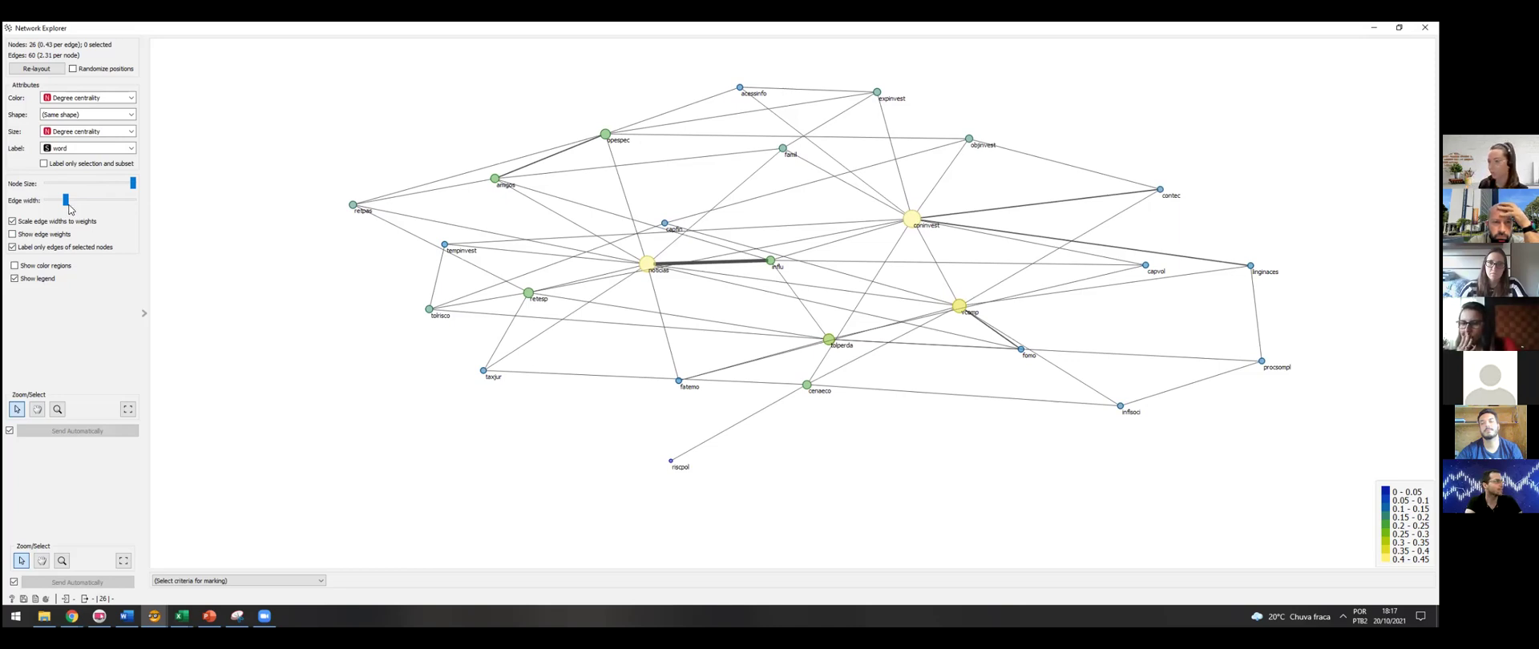
- Toggle the scaling of edge widths to weights off and on to compare the edges, leaving it enabled
left_click(12, 221)
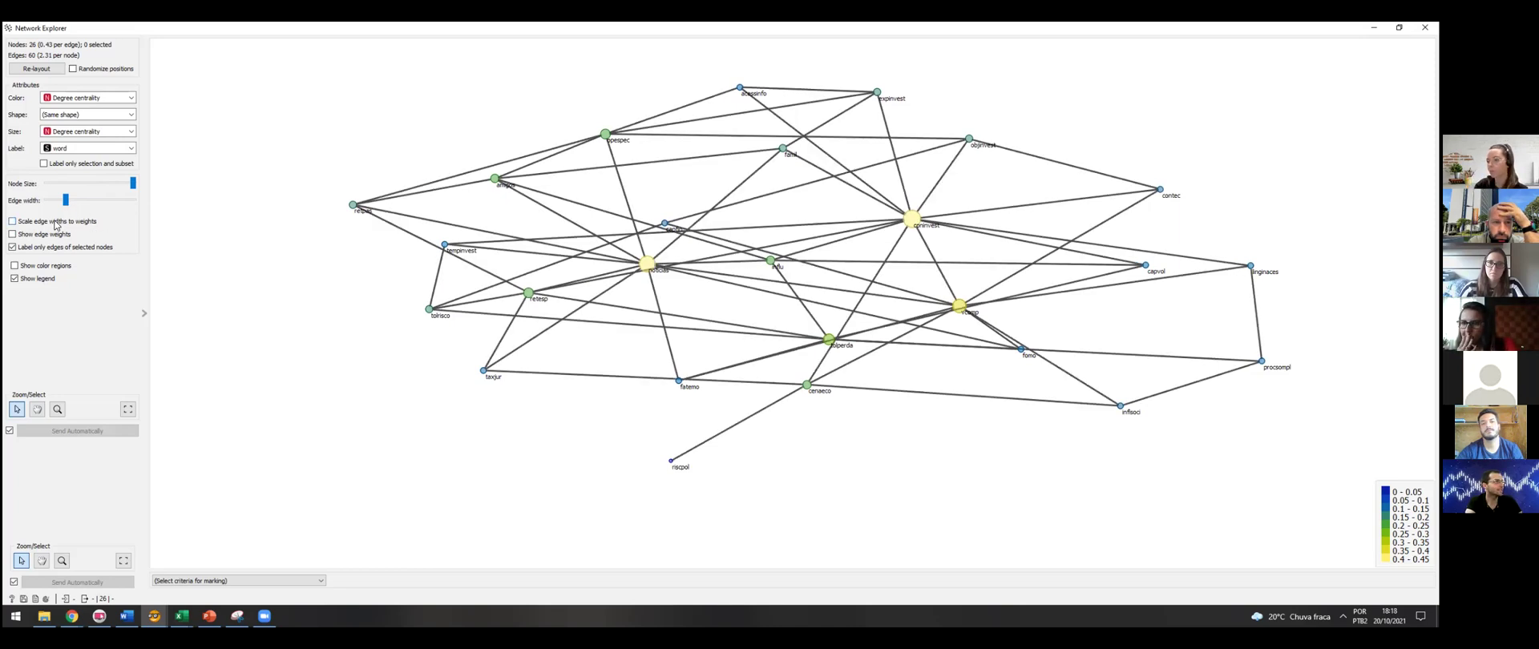
left_click(55, 223)
left_click(56, 222)
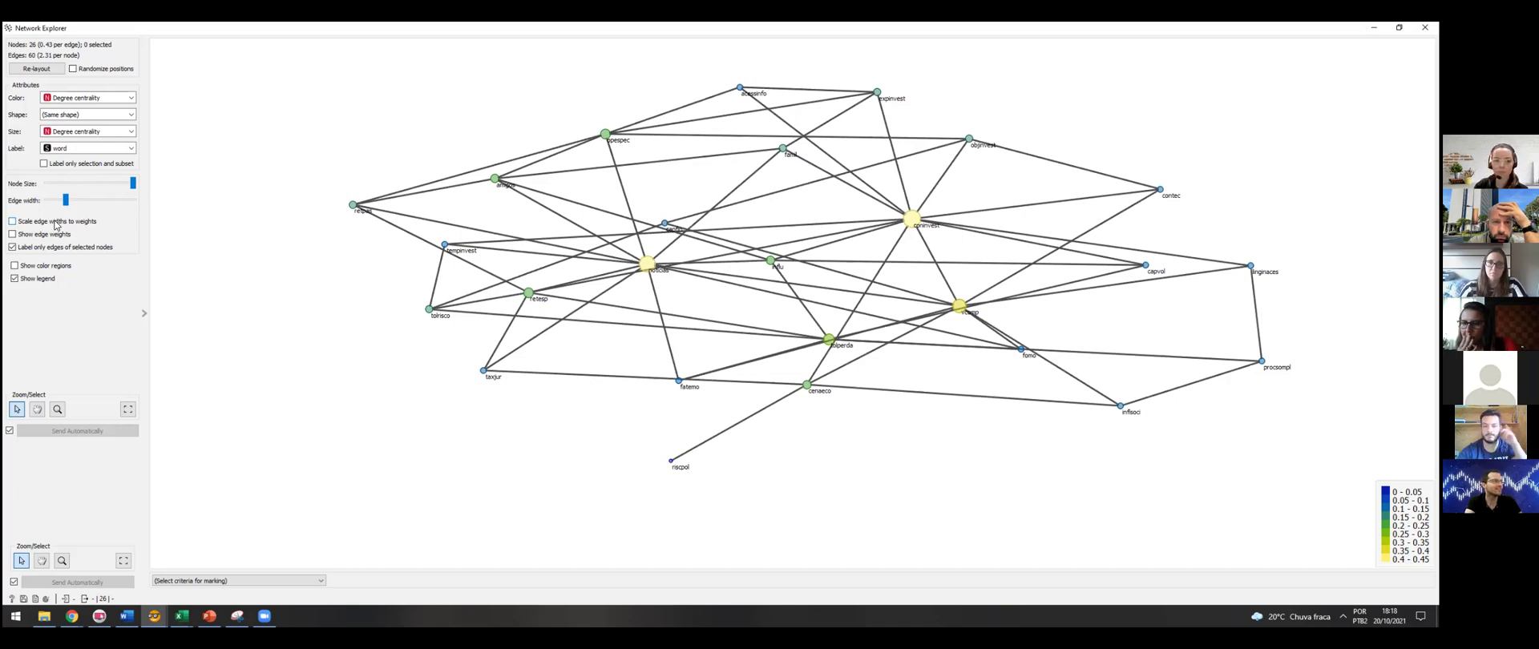
left_click(49, 225)
- Examine the thickest edge in the network and the two nodes it connects, clearing the node selection
scroll(441, 250, "up", 2)
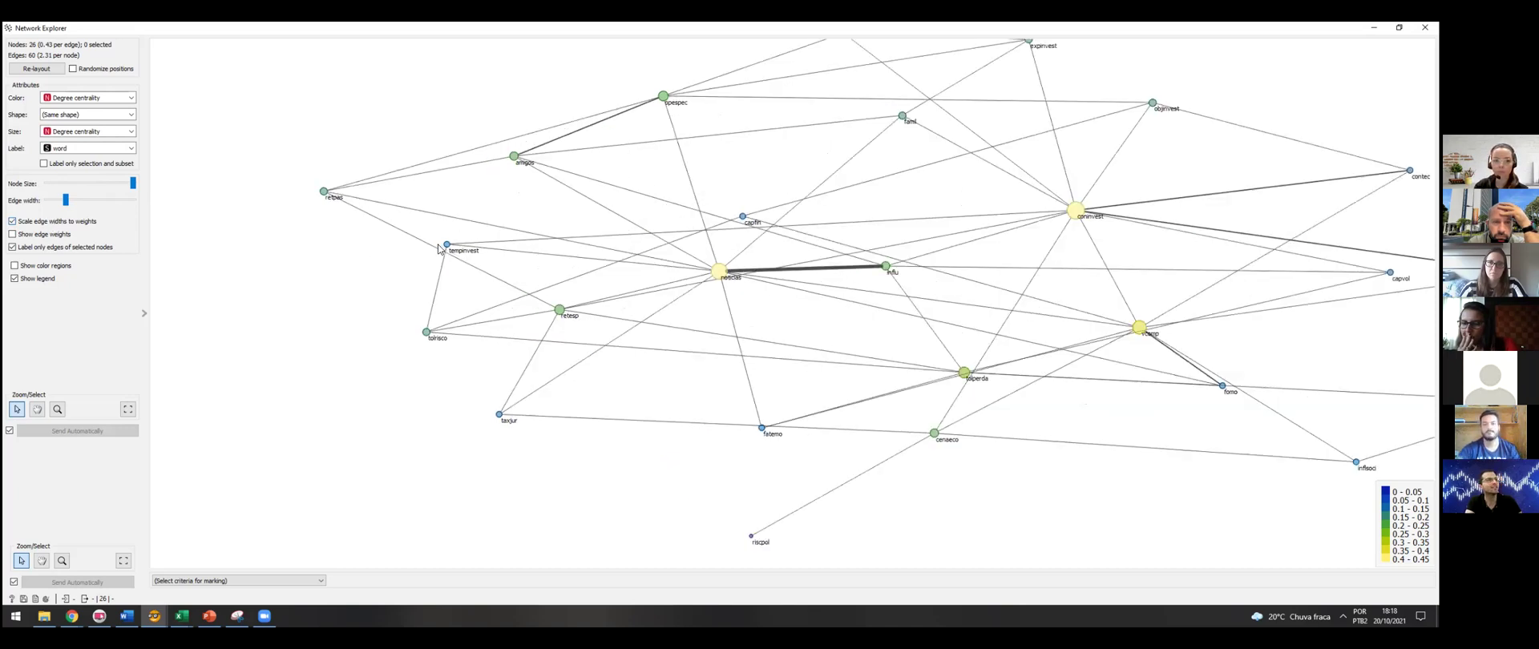
scroll(716, 254, "up", 2)
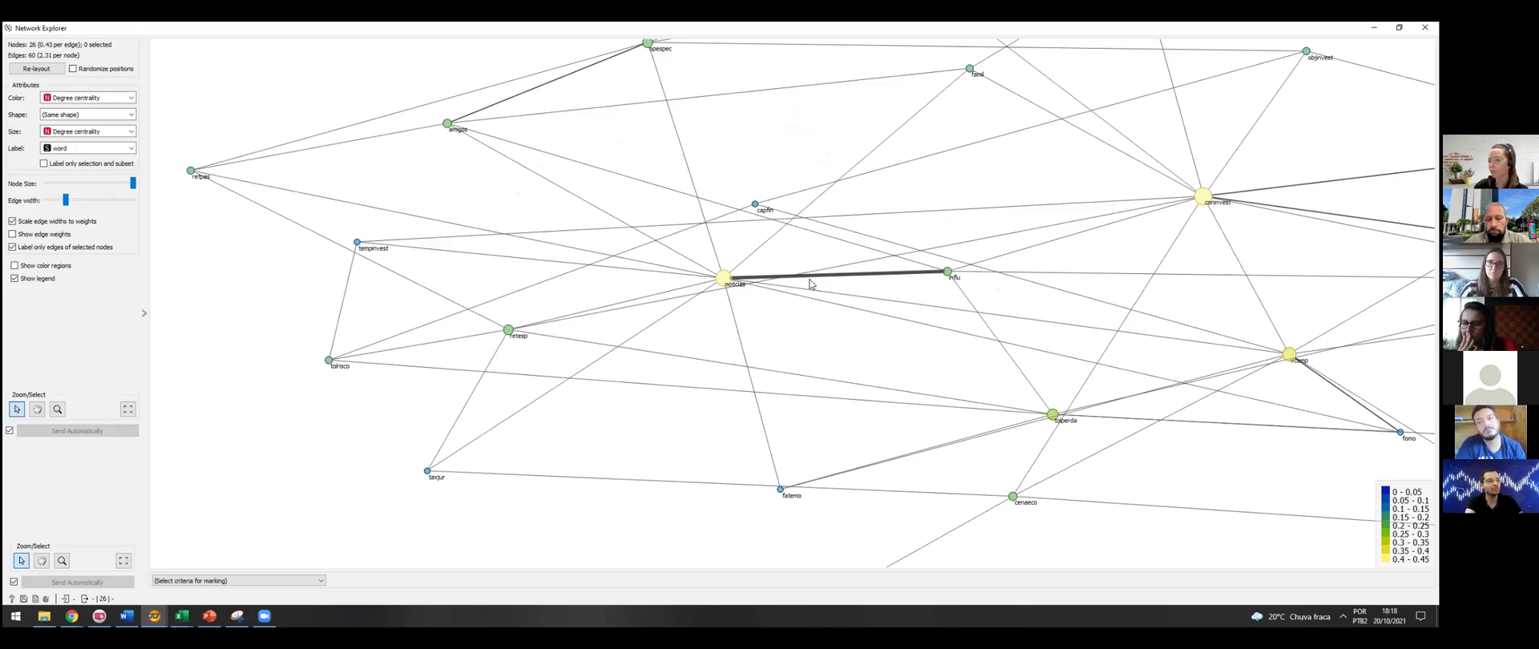
left_click(726, 280)
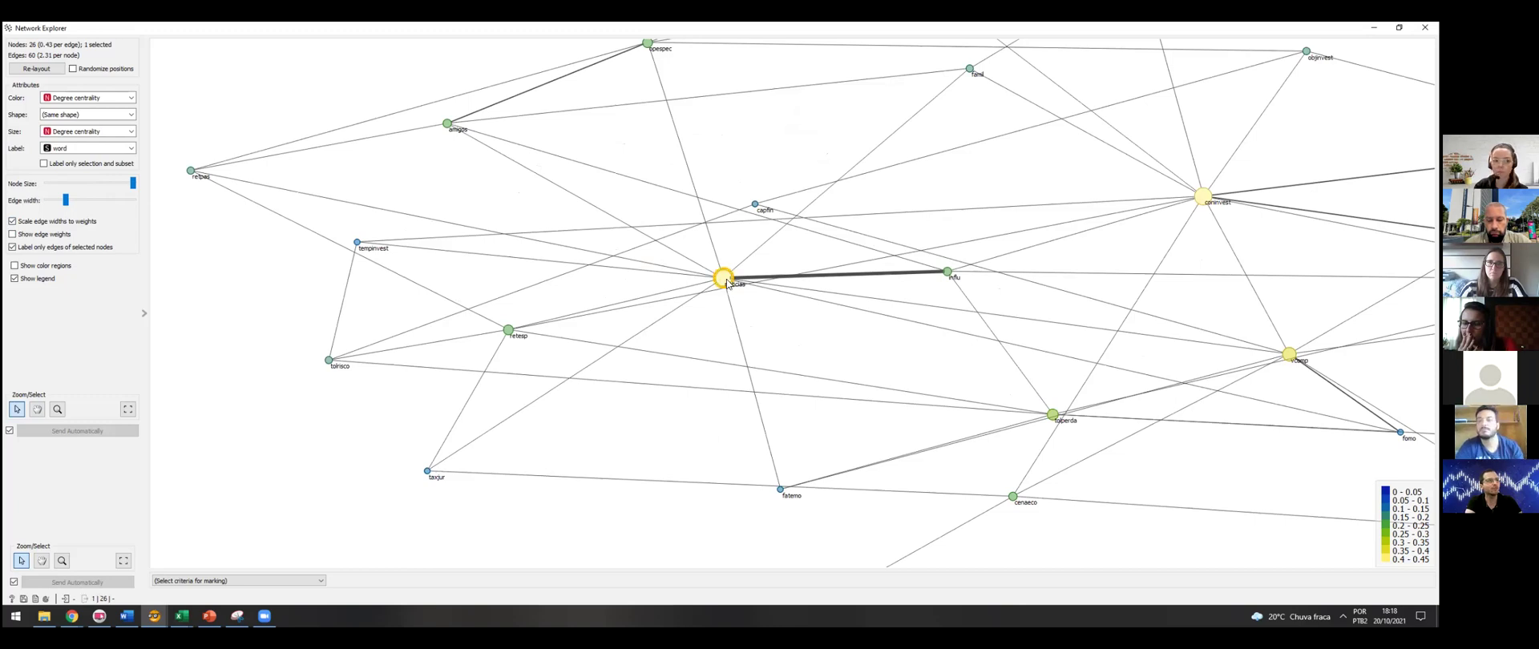
left_click(947, 274)
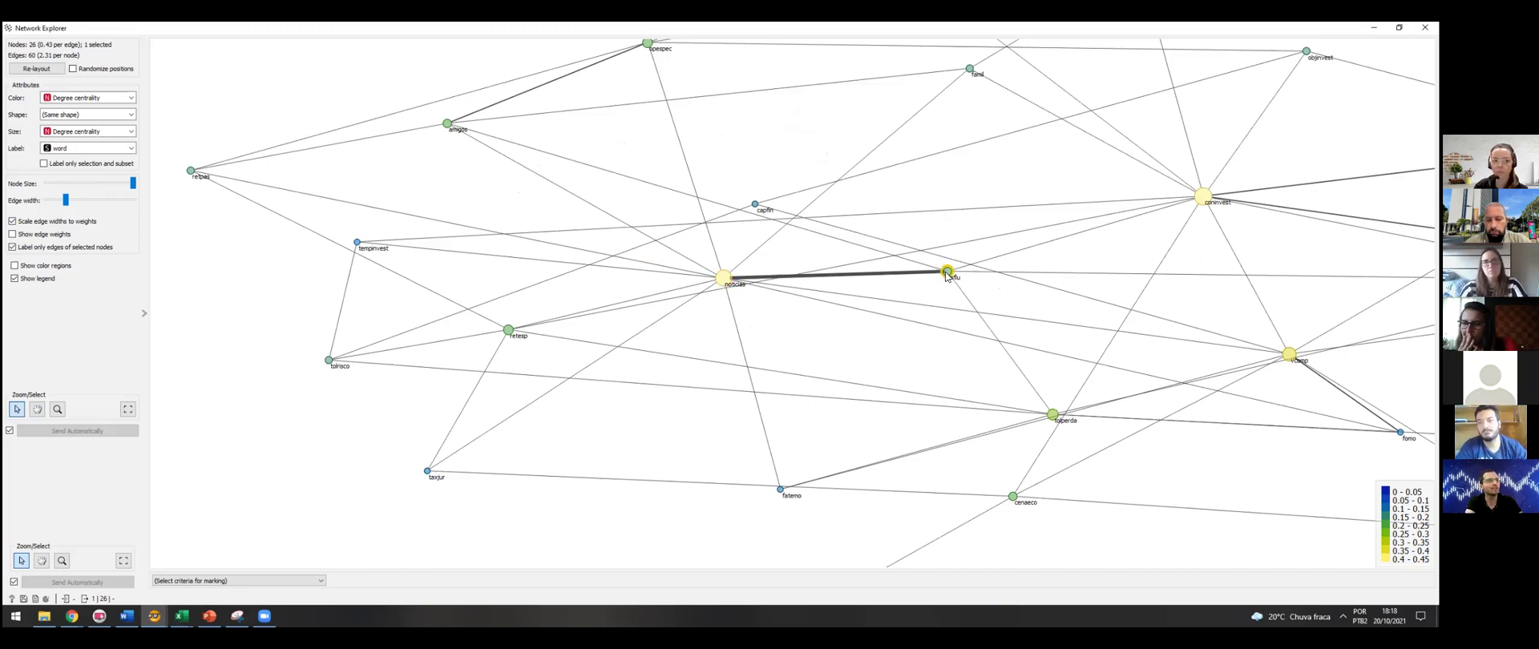
left_click(882, 292)
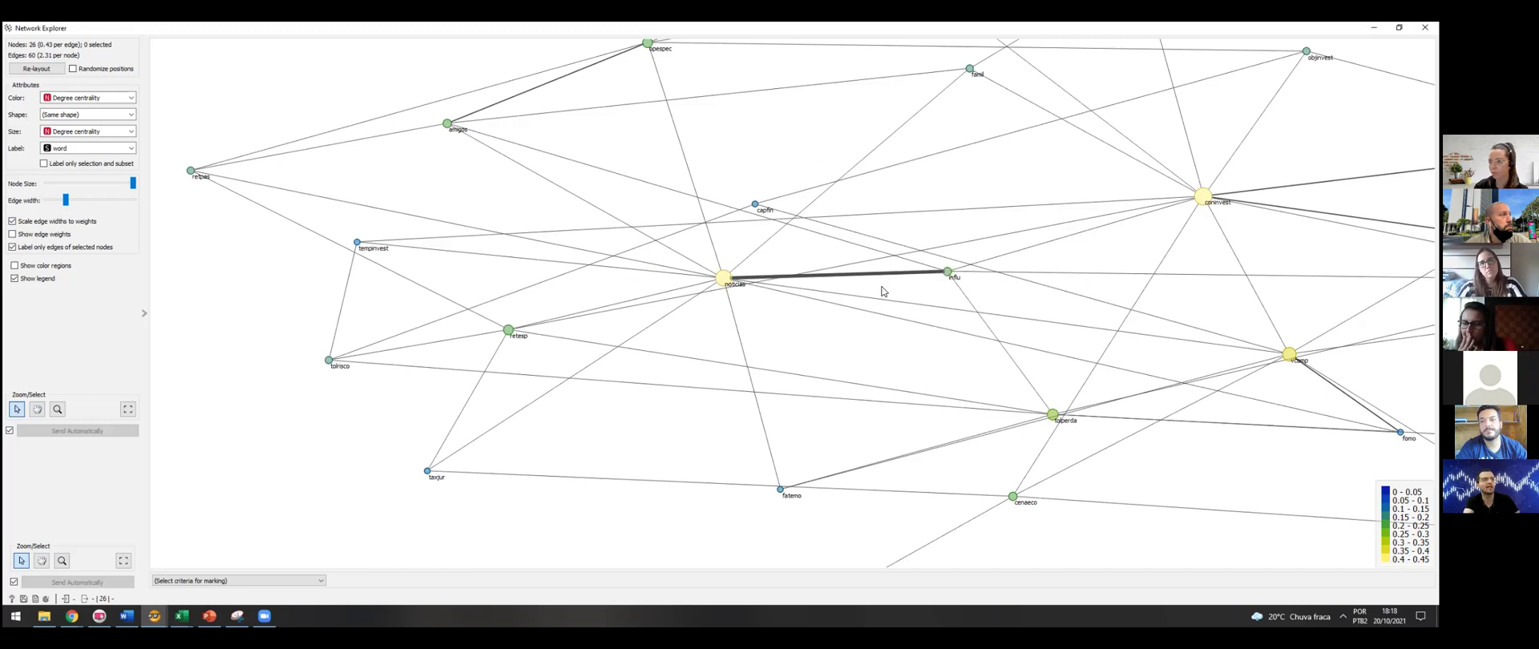
scroll(854, 285, "down", 2)
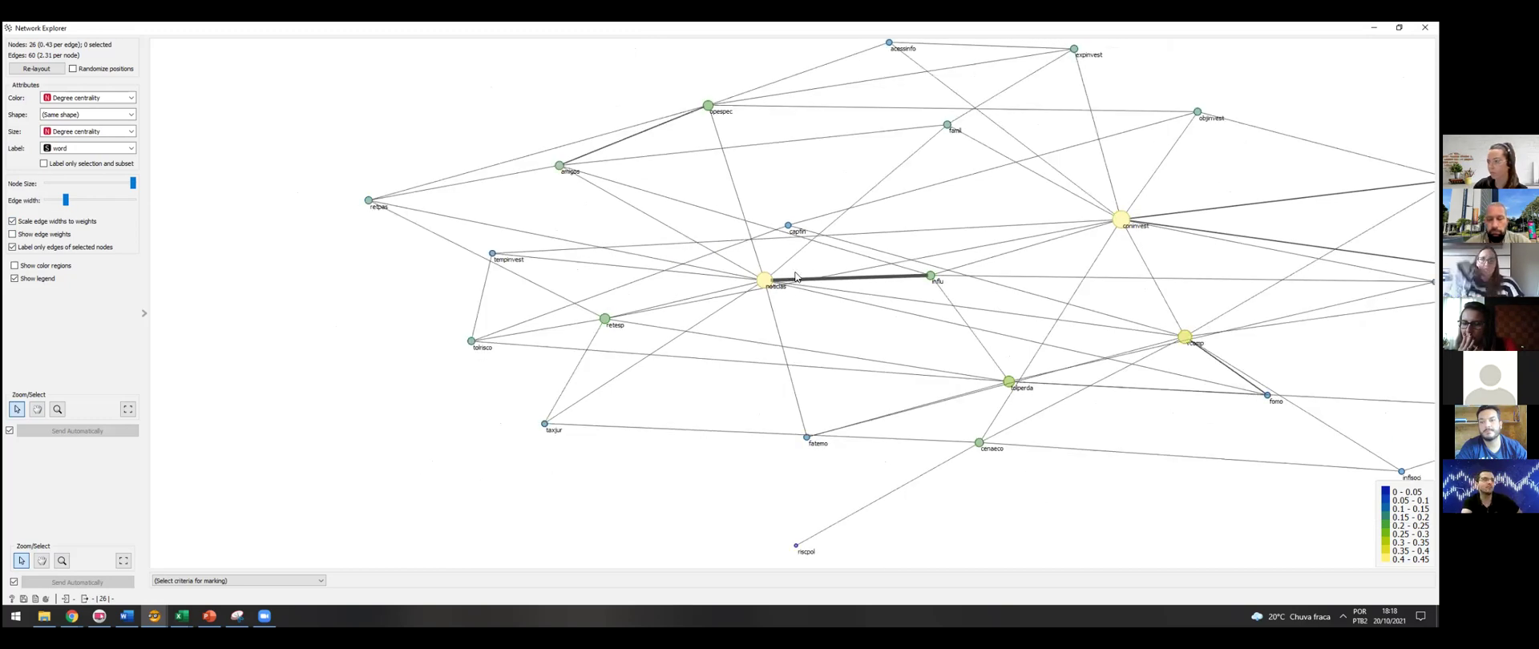
mouse_move(766, 292)
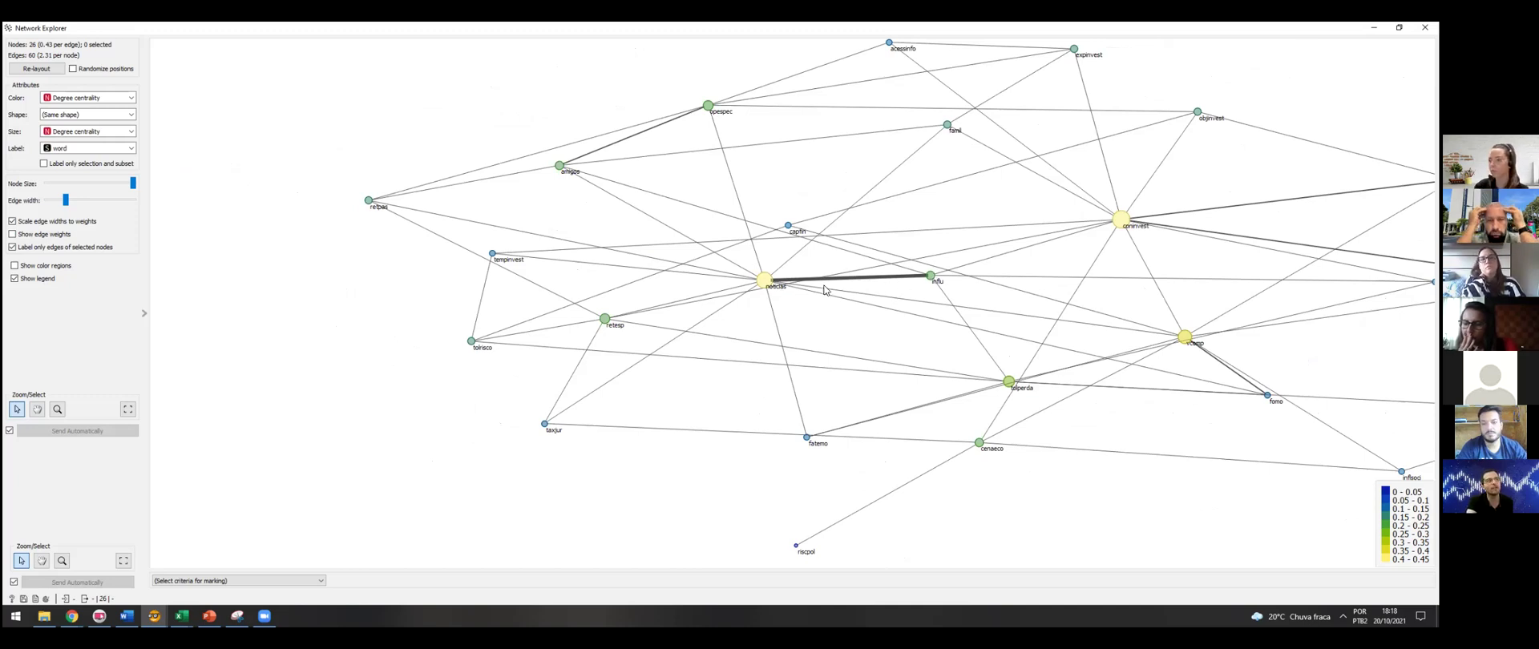
scroll(872, 281, "down", 2)
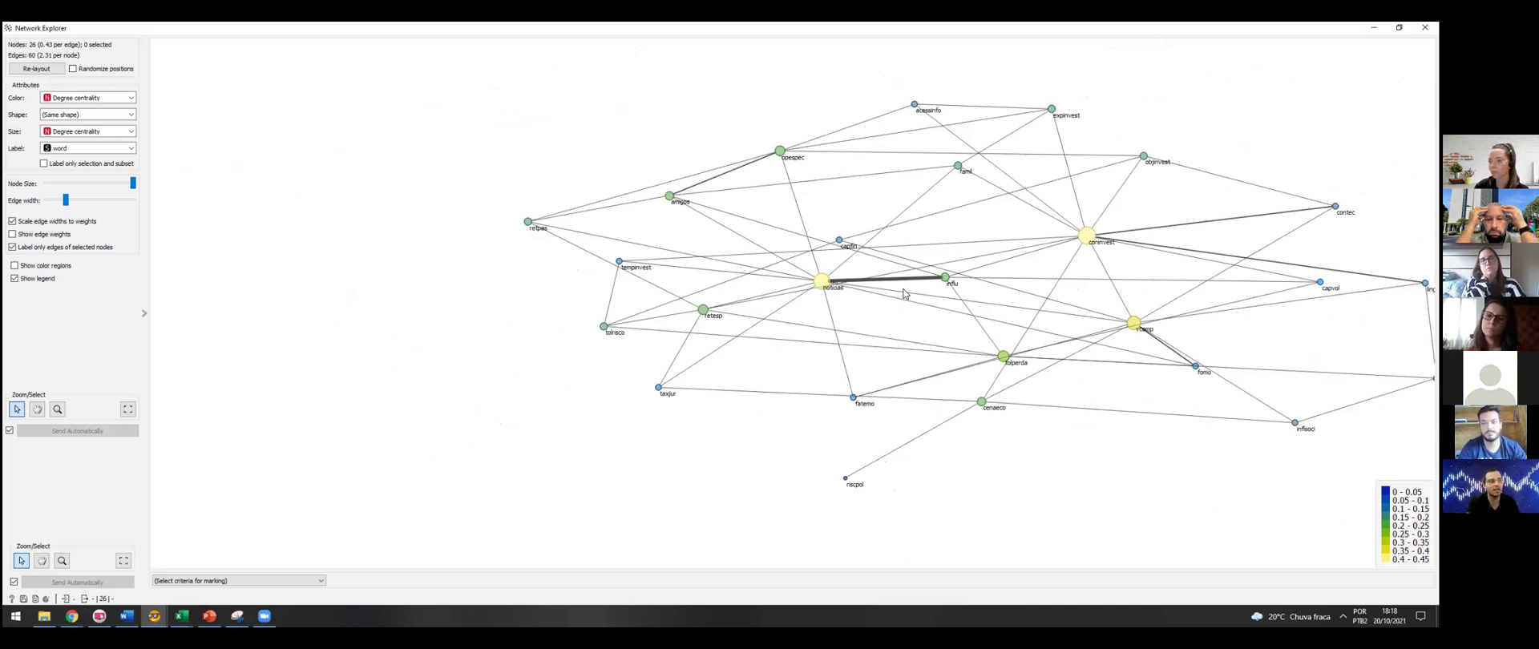
scroll(910, 295, "up", 3)
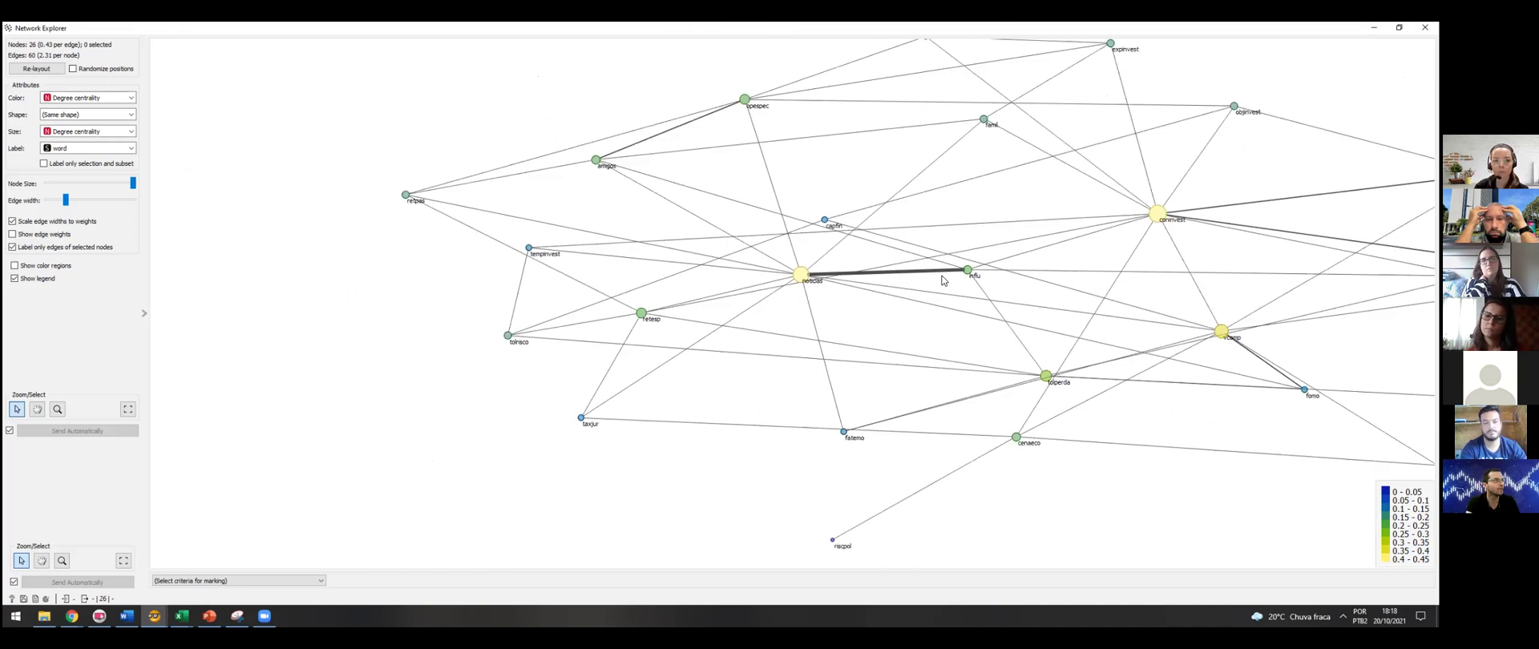
- Examine the whole network with uniform edge widths, then scale the edge widths to weights again
left_click(39, 223)
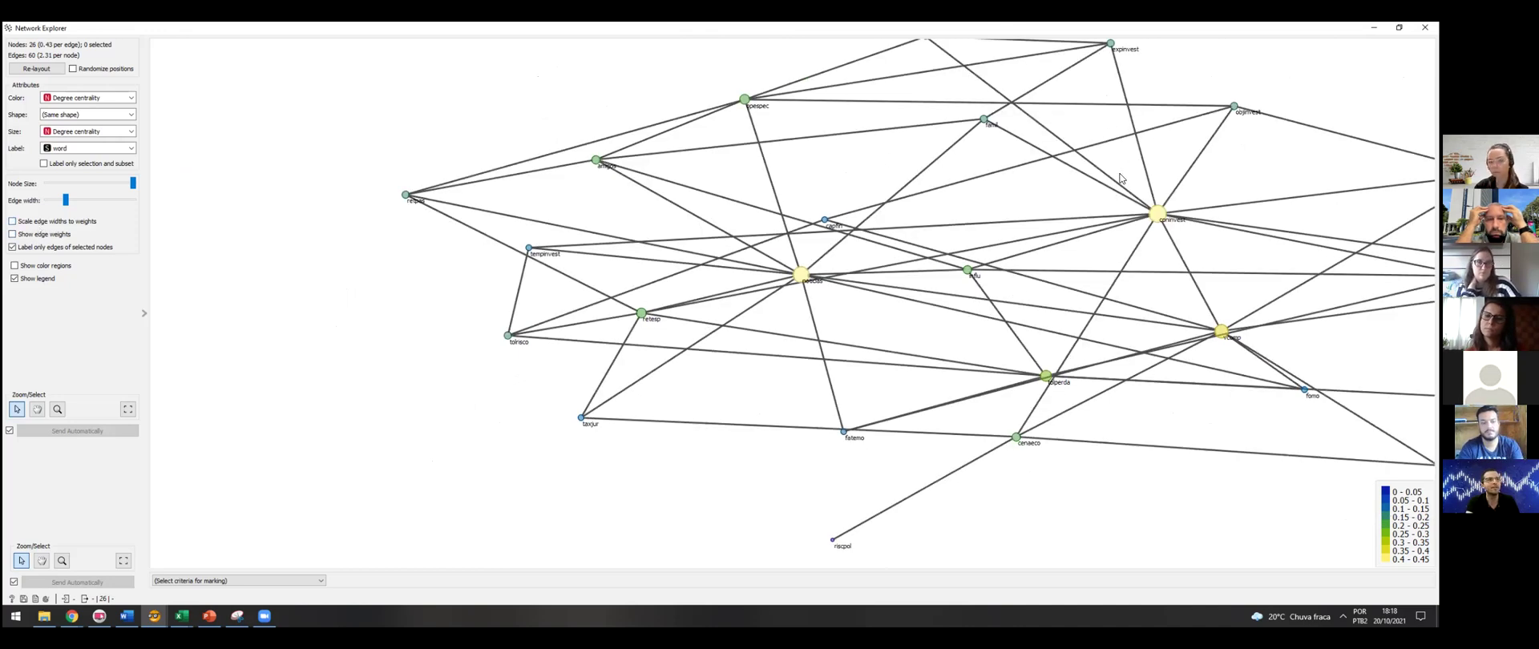
scroll(1006, 187, "down", 3)
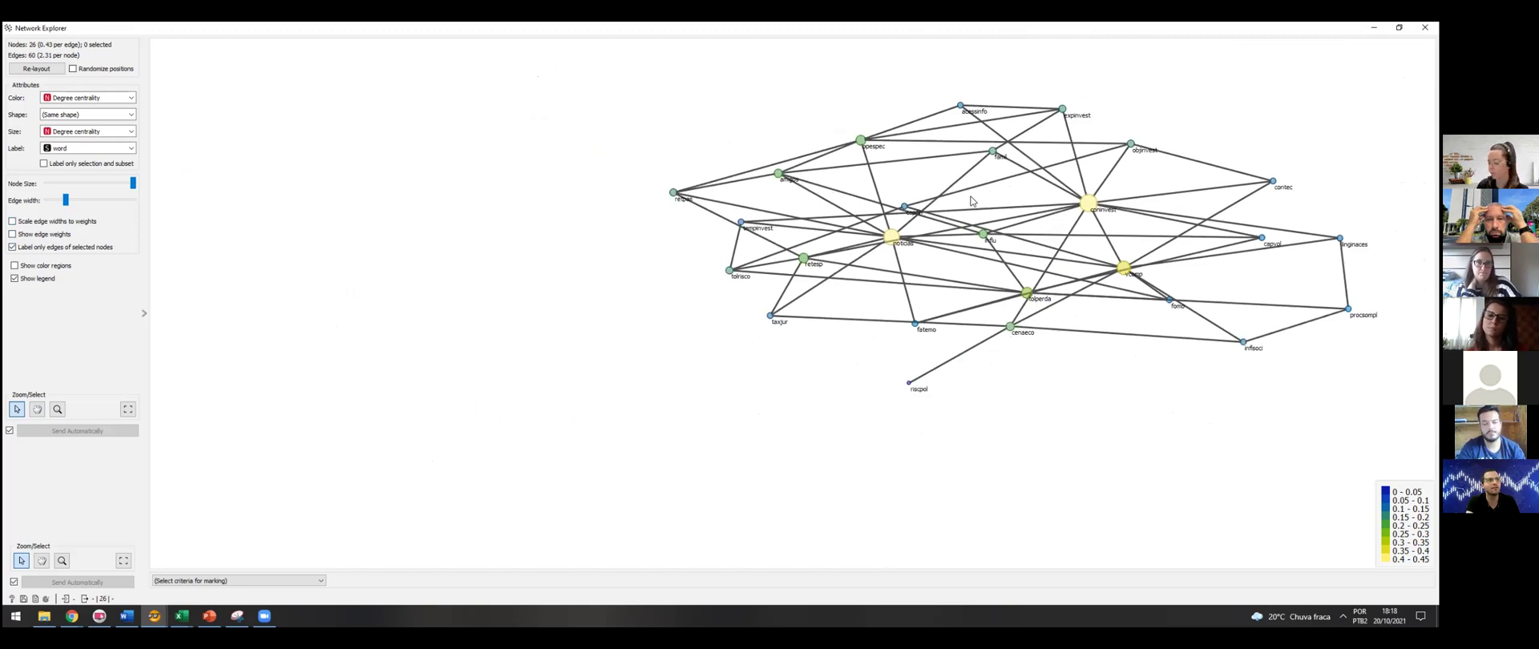
scroll(1035, 165, "up", 2)
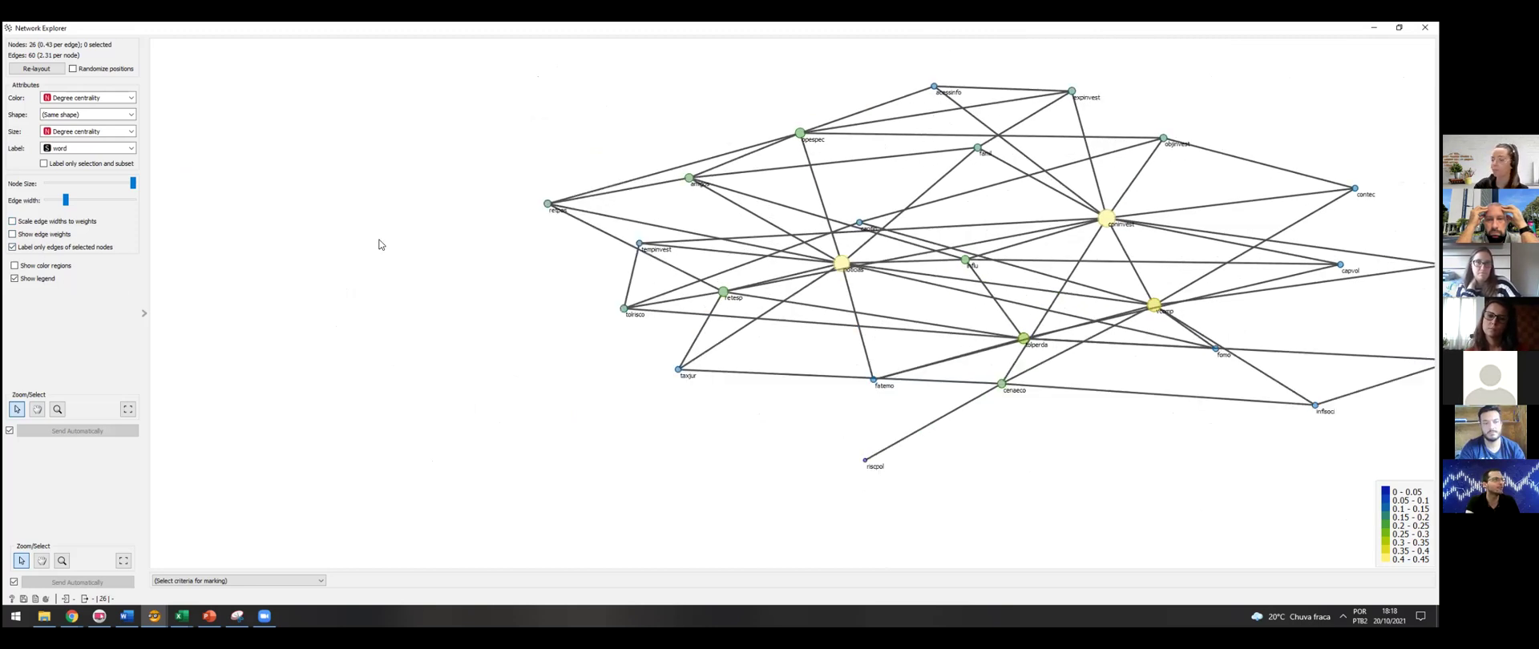
scroll(688, 202, "up", 1)
scroll(686, 204, "down", 1)
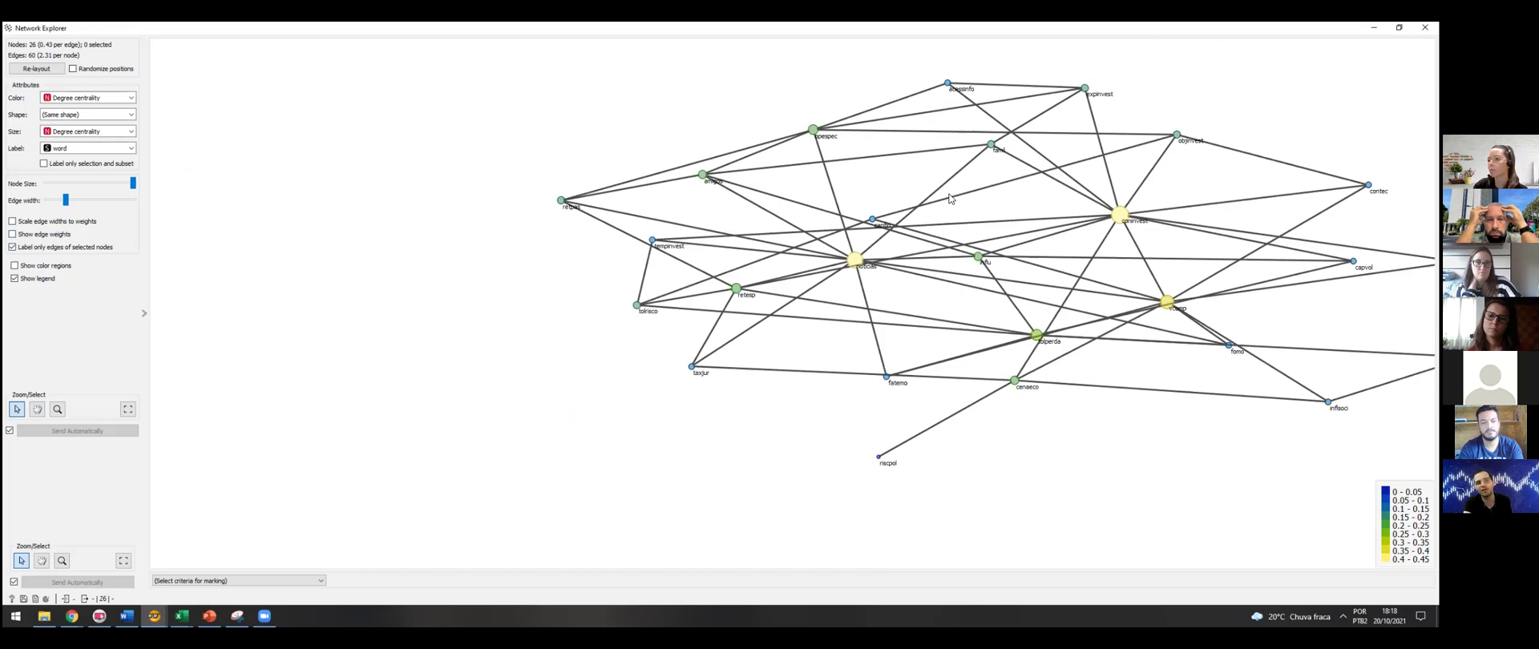
left_click(50, 223)
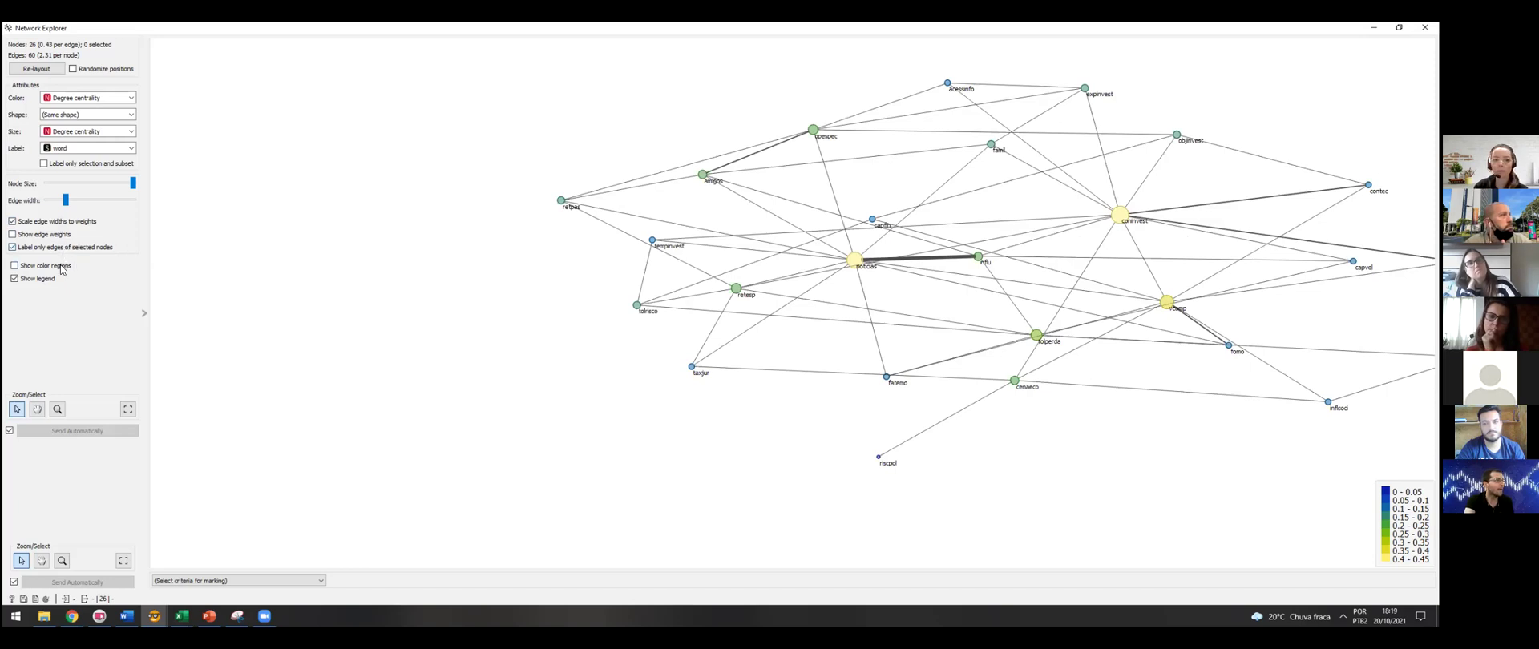
- Show the color regions behind the network and stop limiting edge labels to selected nodes
left_click(46, 267)
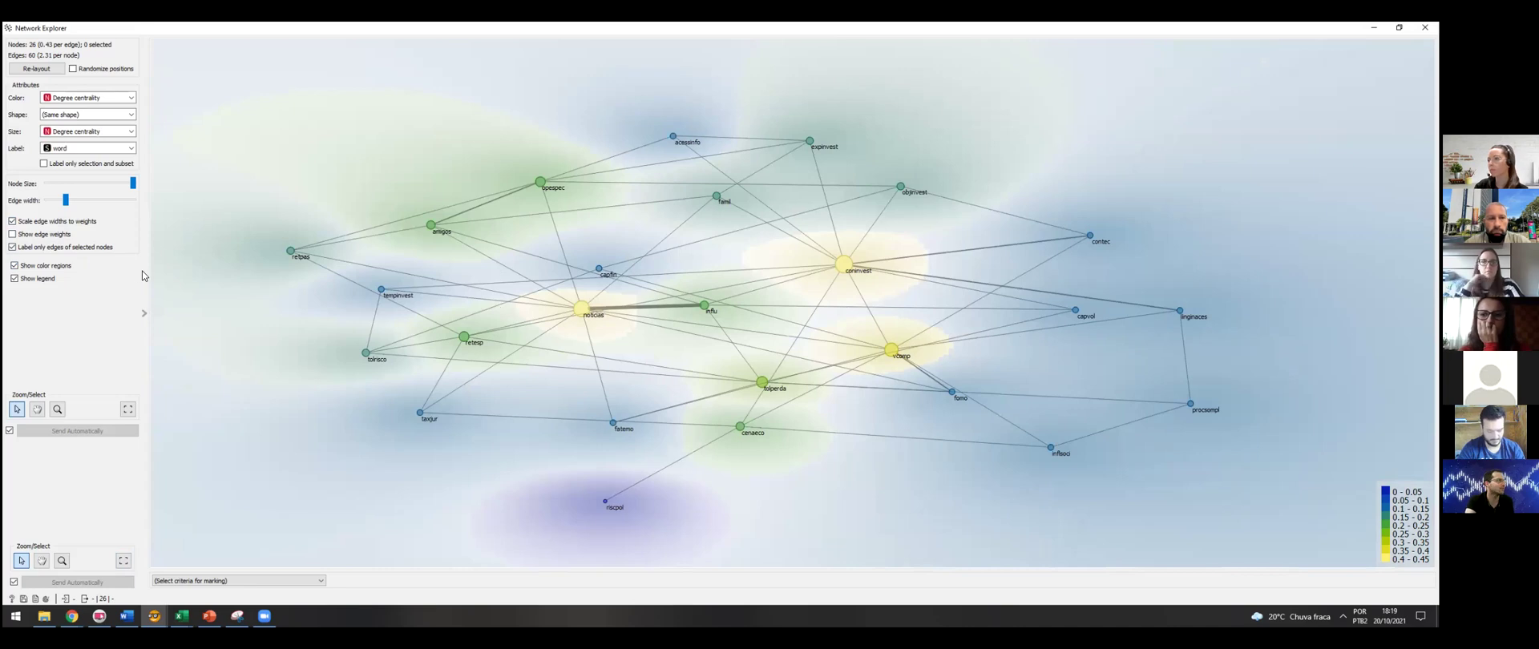
left_click(13, 247)
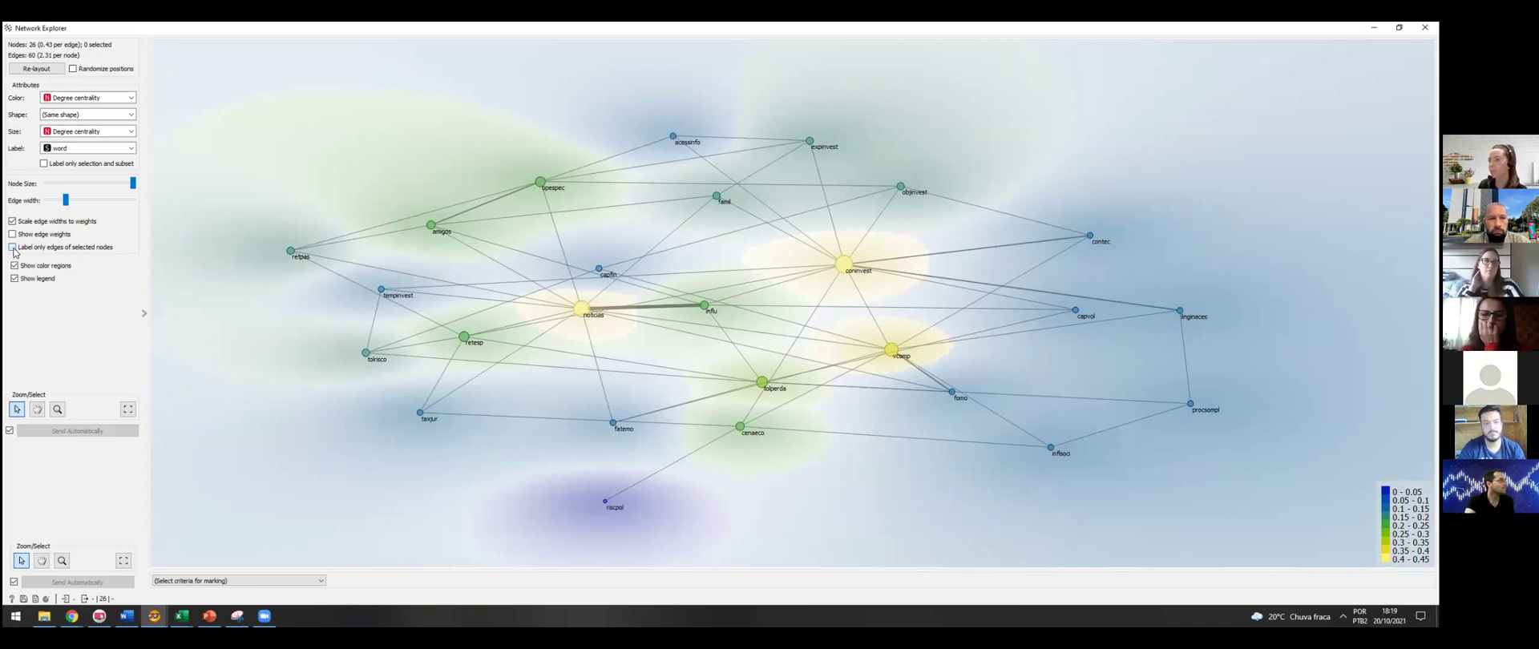
- Hide the color regions behind the network and limit edge labels to selected nodes again
left_click(14, 266)
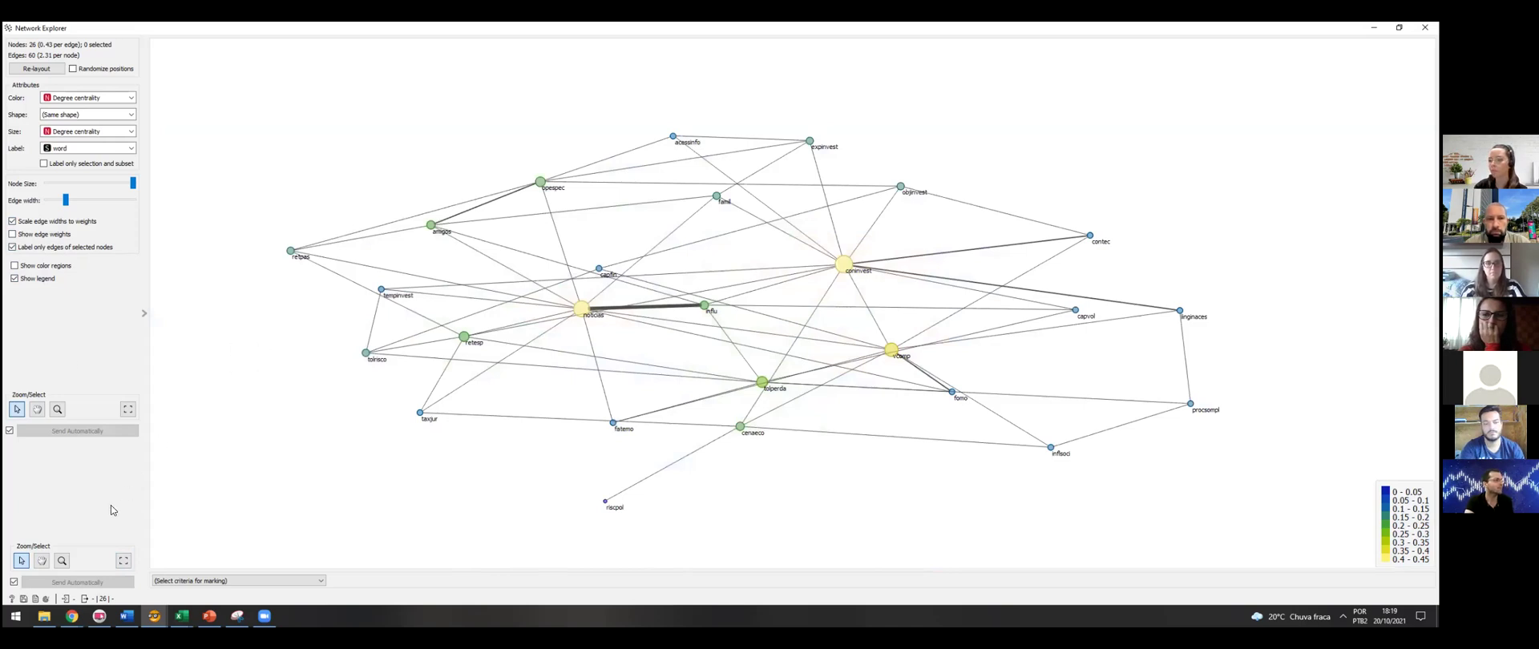
- Set the font family in the network's visual settings to Times New Roman, trying Impact first
left_click(49, 600)
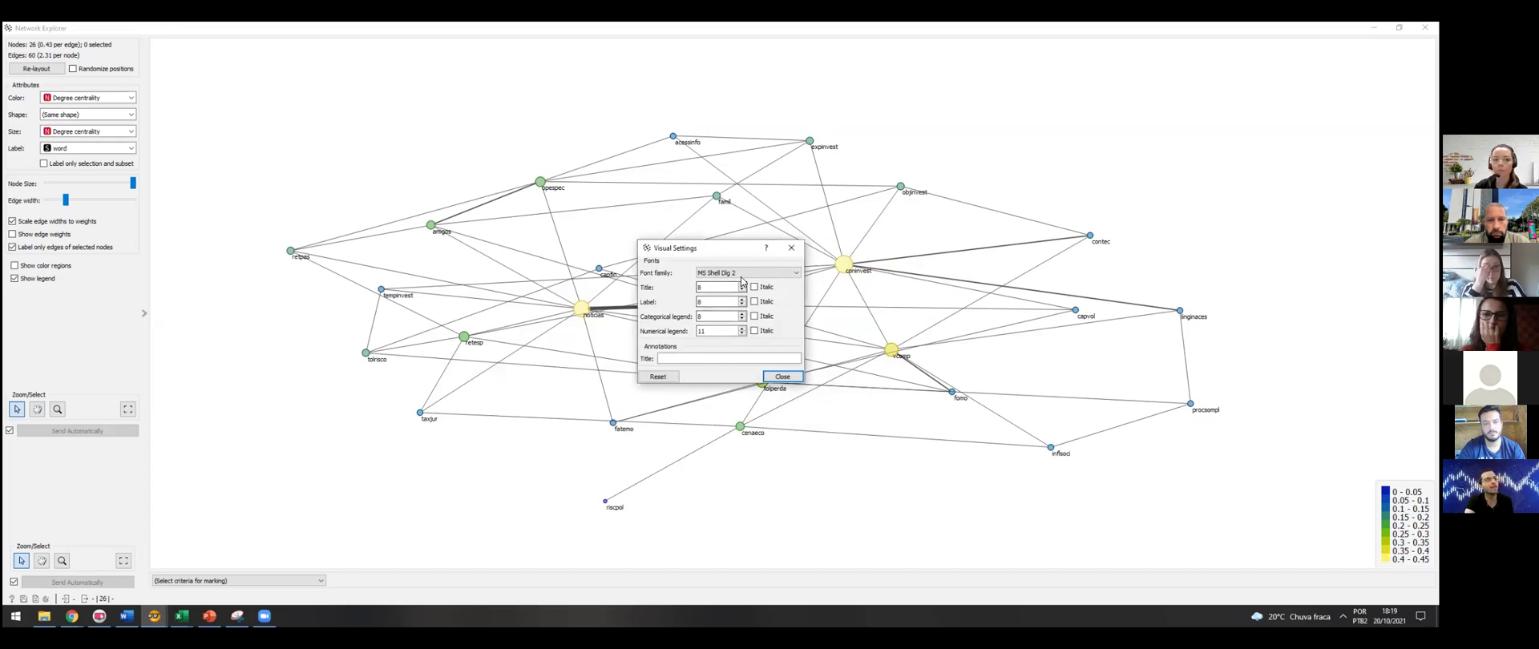
left_click(746, 275)
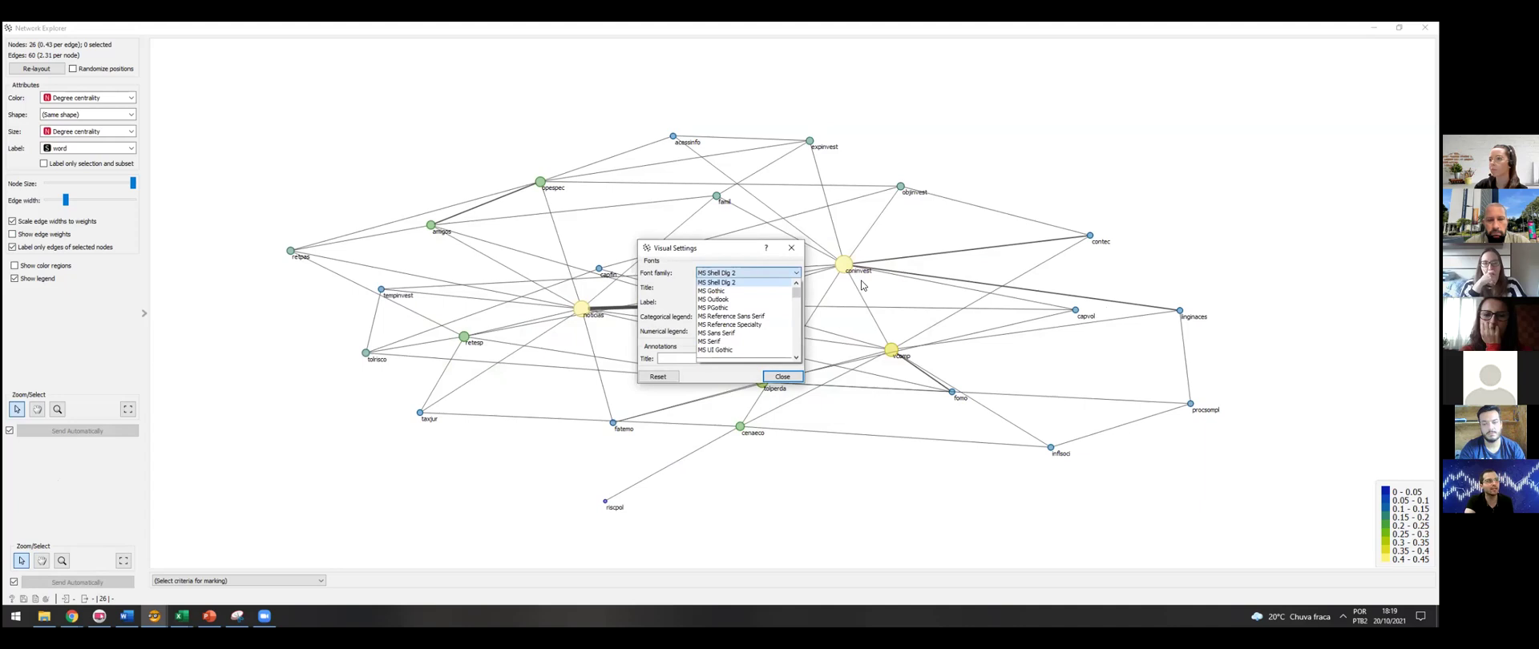
left_click(762, 273)
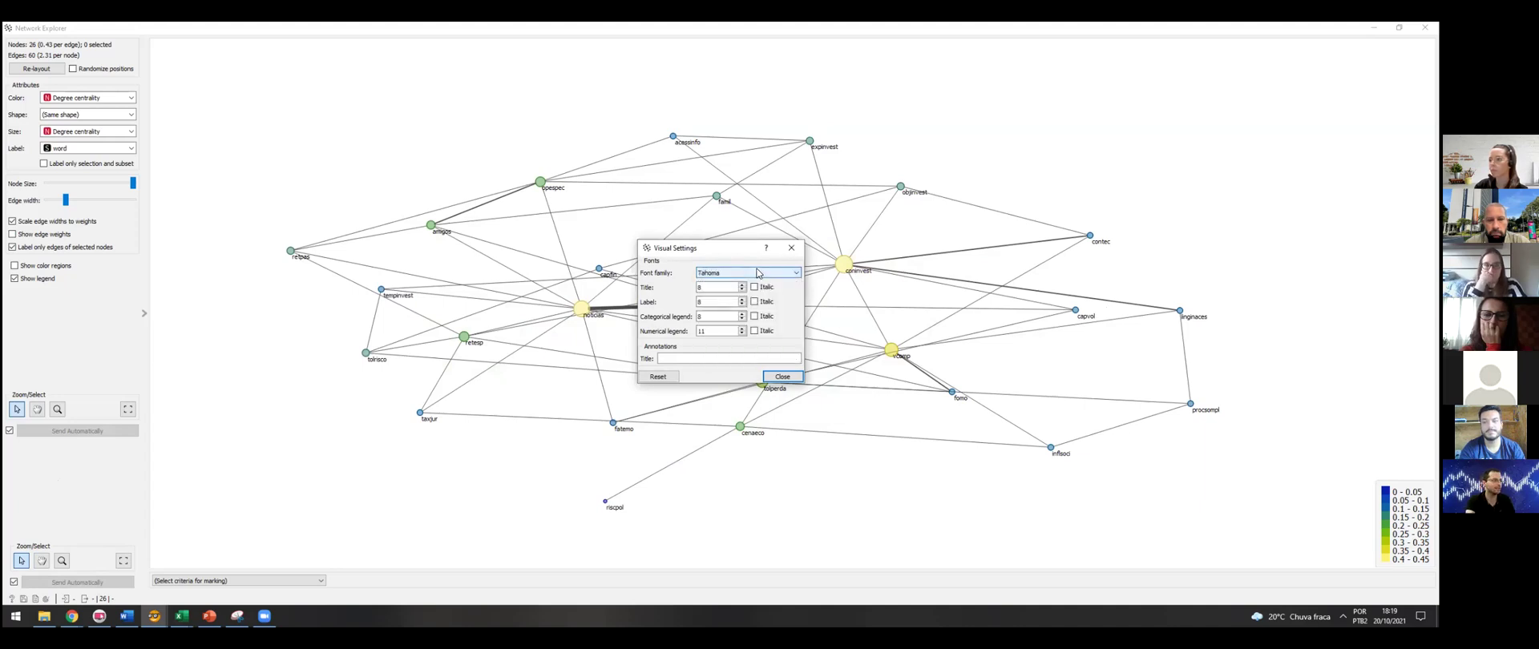
key("i")
left_click(758, 273)
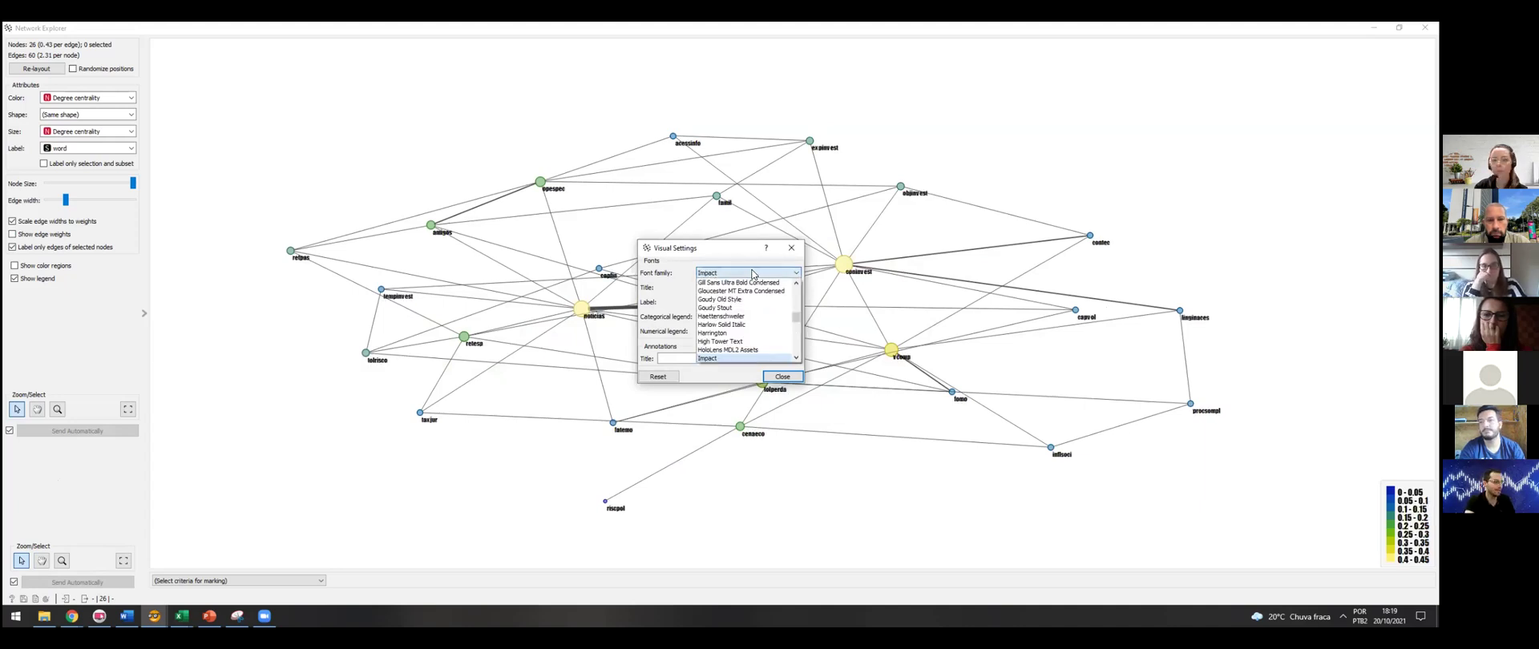
scroll(744, 321, "down", 1)
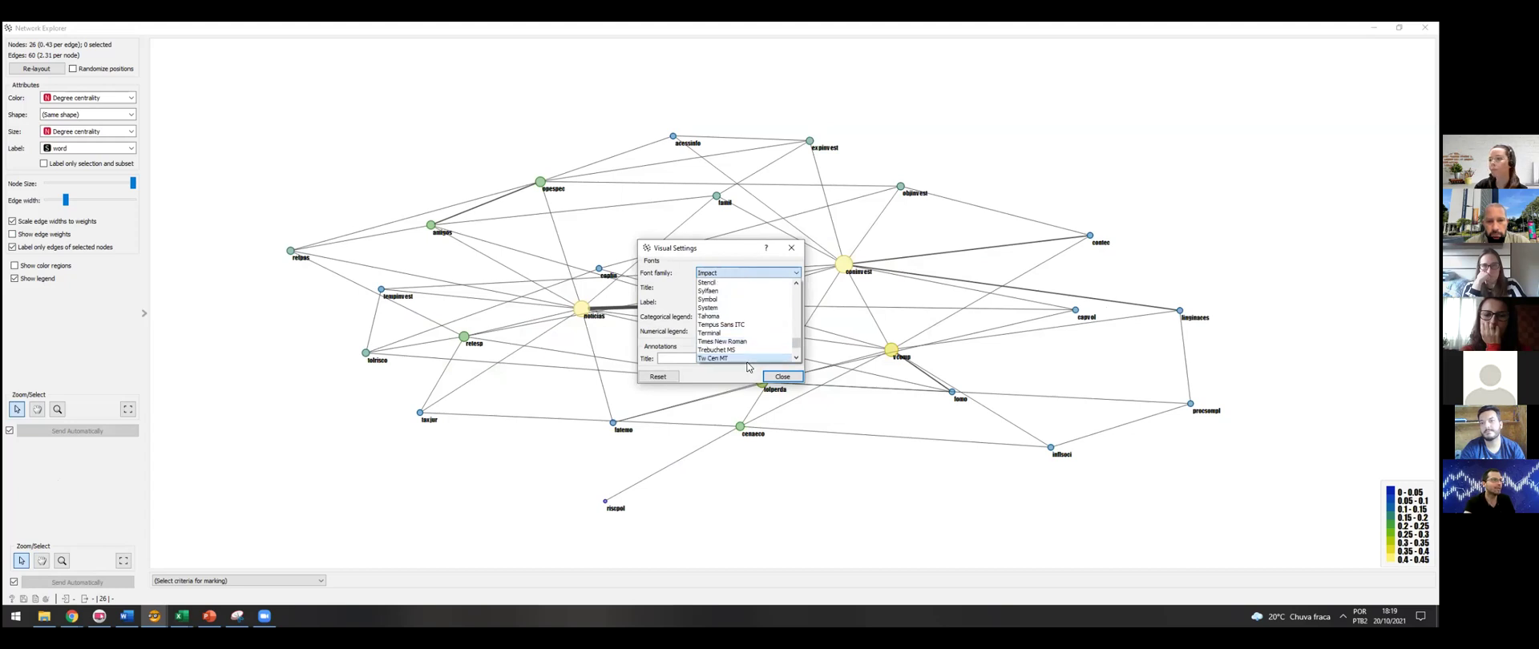
left_click(740, 344)
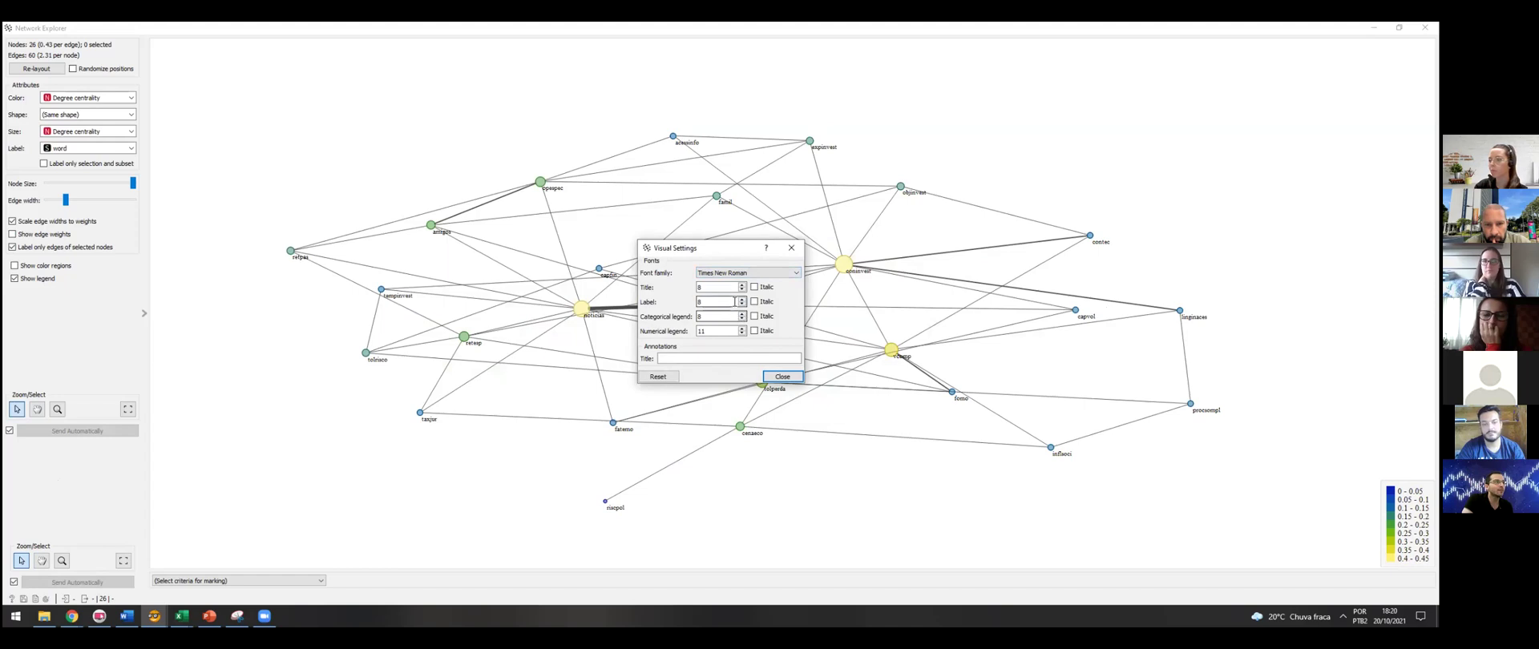
- Set the node label font size to 20 and give the graph the title "Opiniões dos Profissionais"
left_click(743, 300)
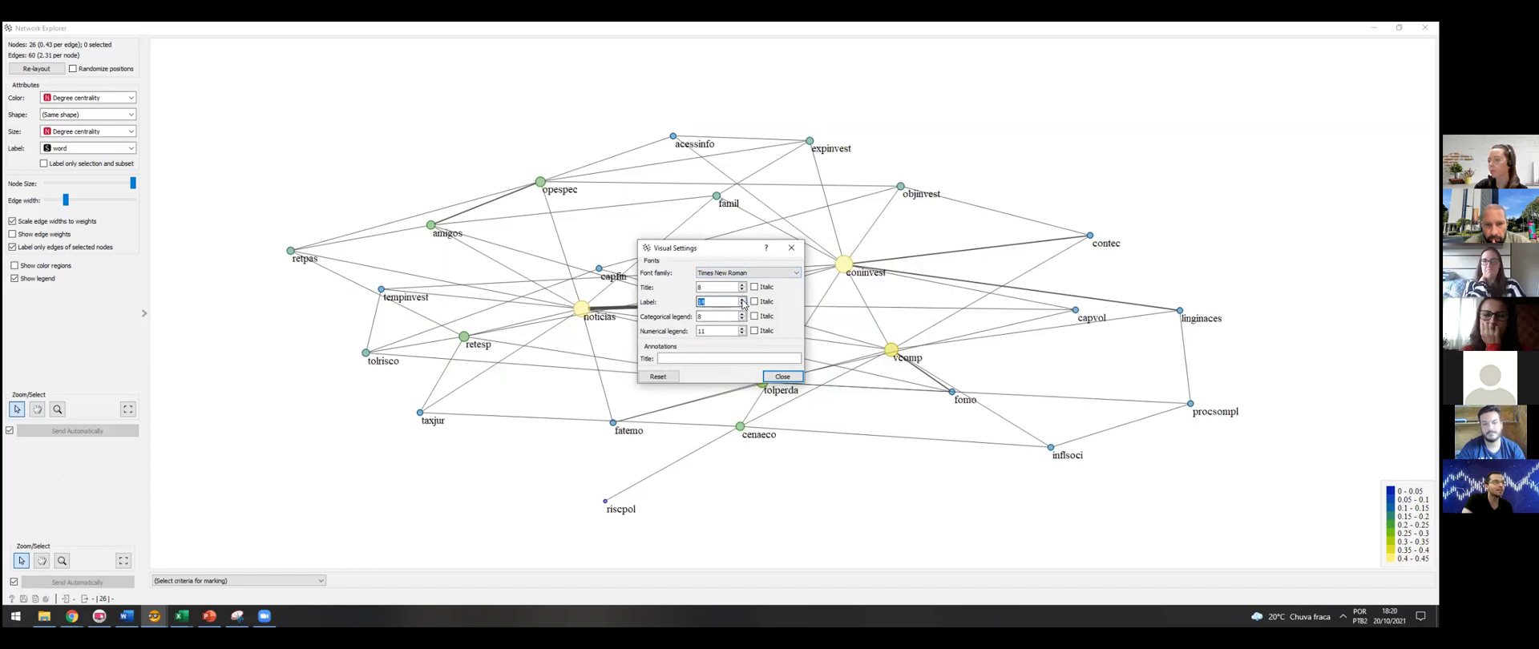
left_click(743, 301)
left_click(743, 306)
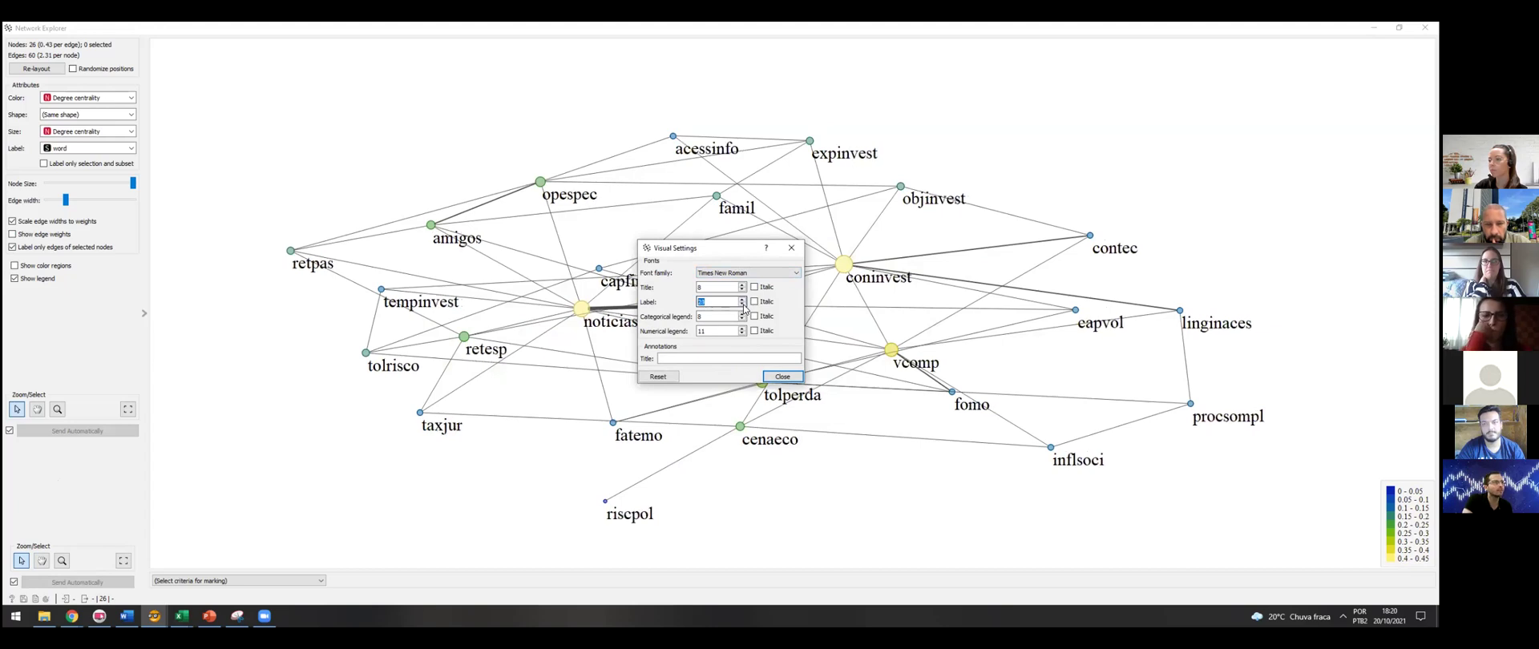
left_click(708, 359)
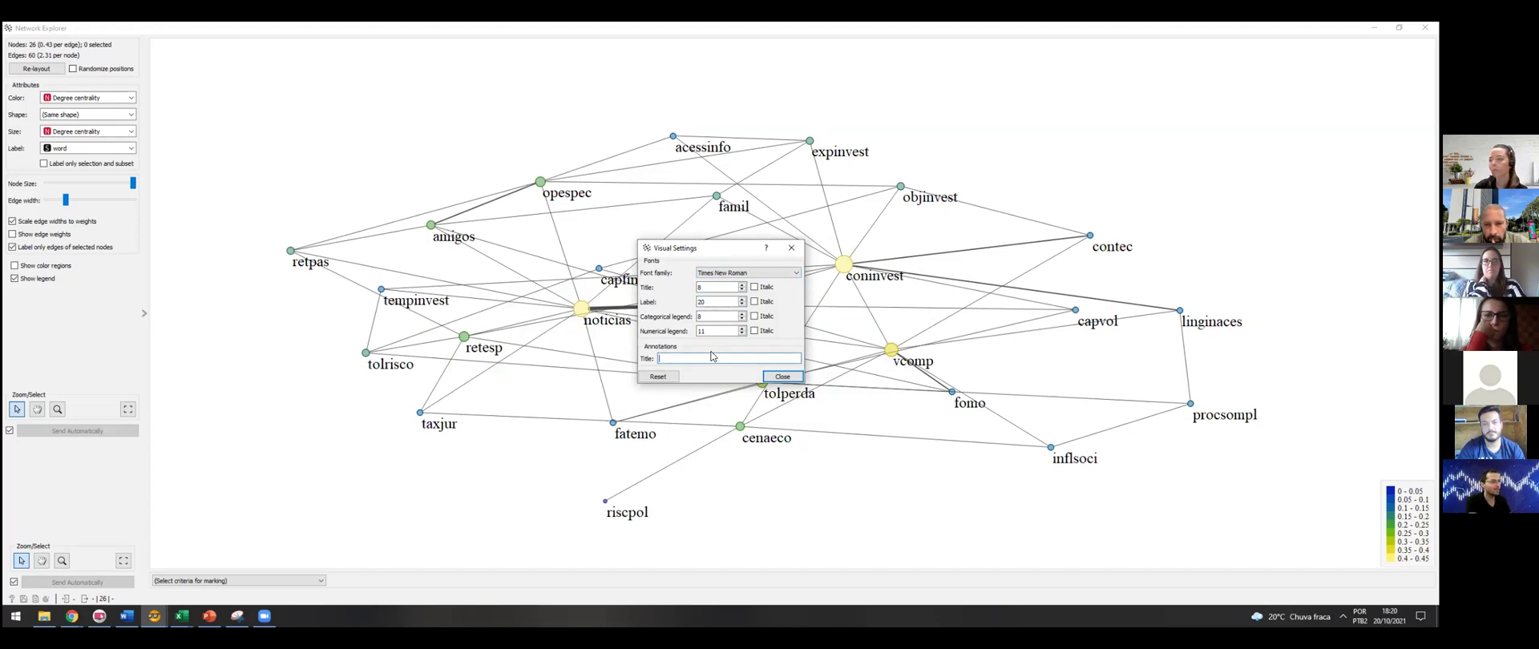
type("Opinbiões dos Profissionais")
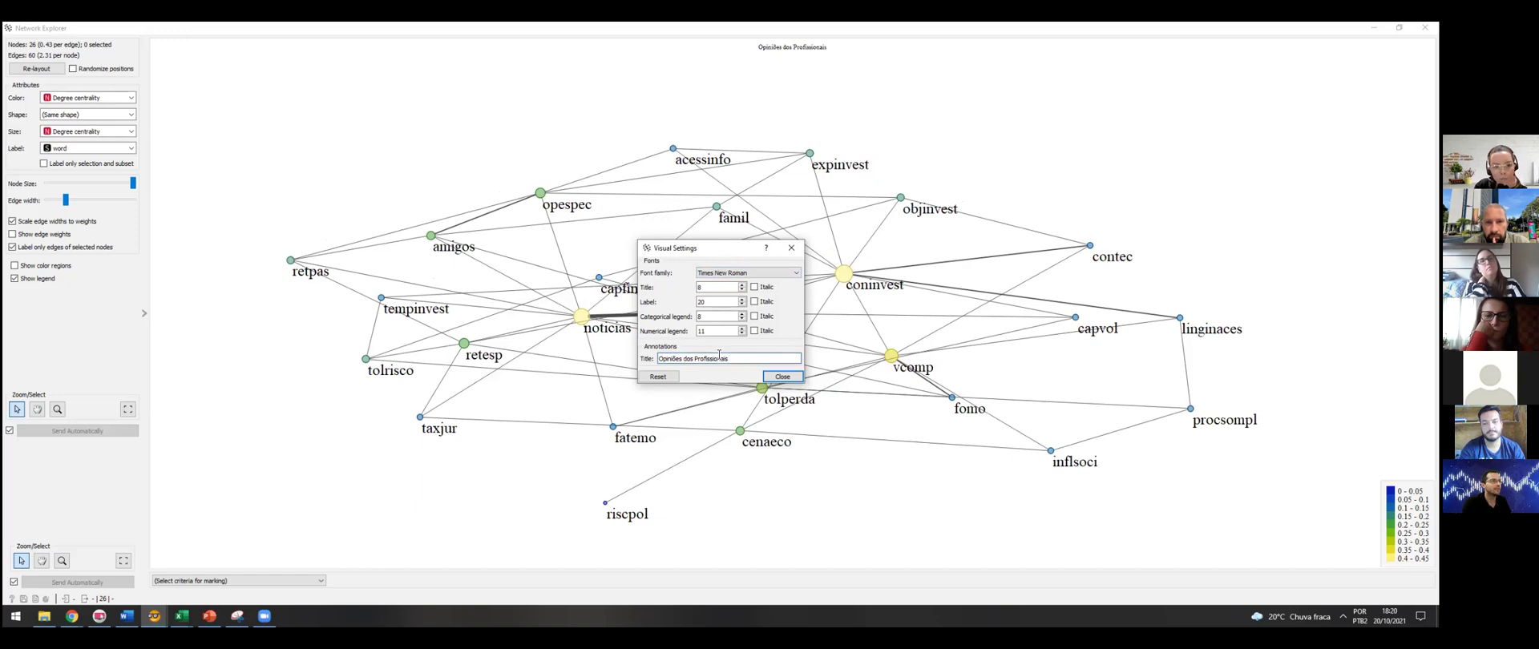
- Make the title italic at size 18, set the numerical legend font size to 20, and close the visual settings
left_click(743, 285)
type("18")
left_click(754, 287)
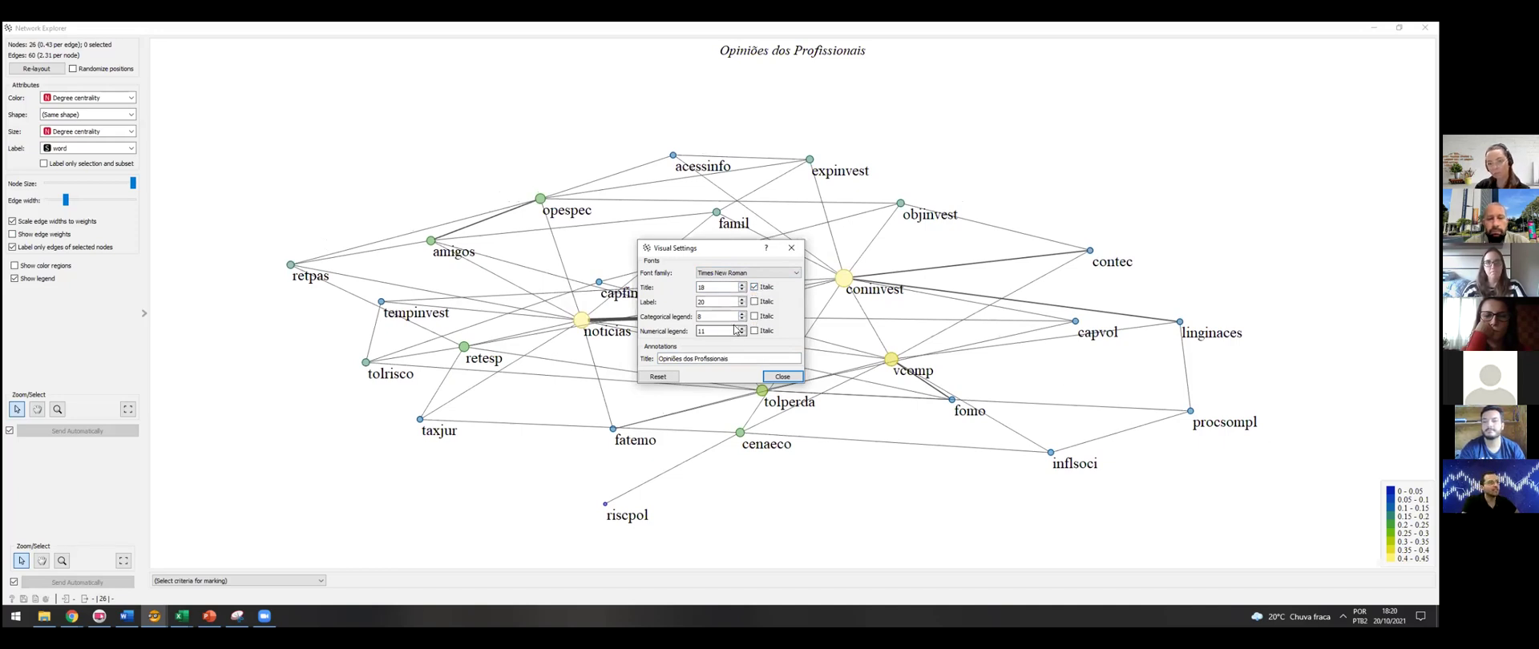
scroll(748, 333, "up", 9)
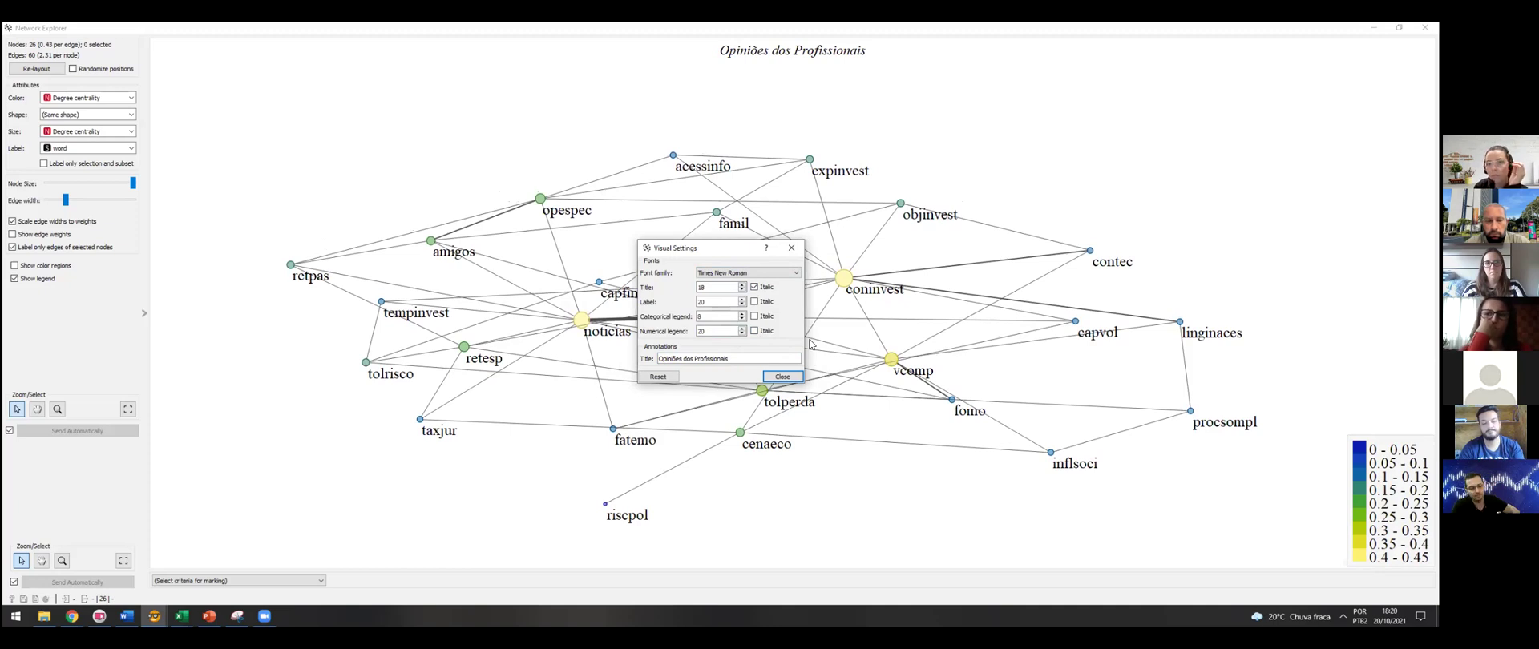
left_click(791, 249)
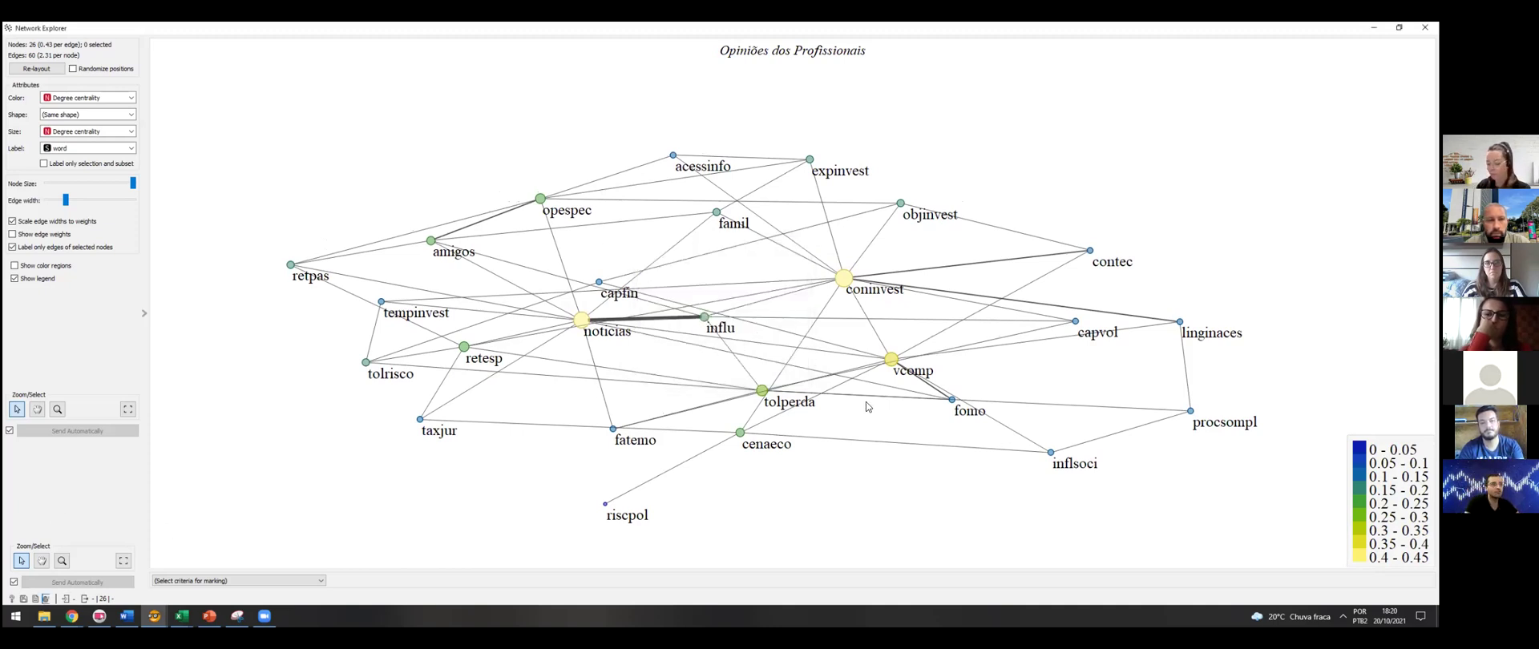
- Check which file formats are available for saving the network image, without saving it
left_click(25, 599)
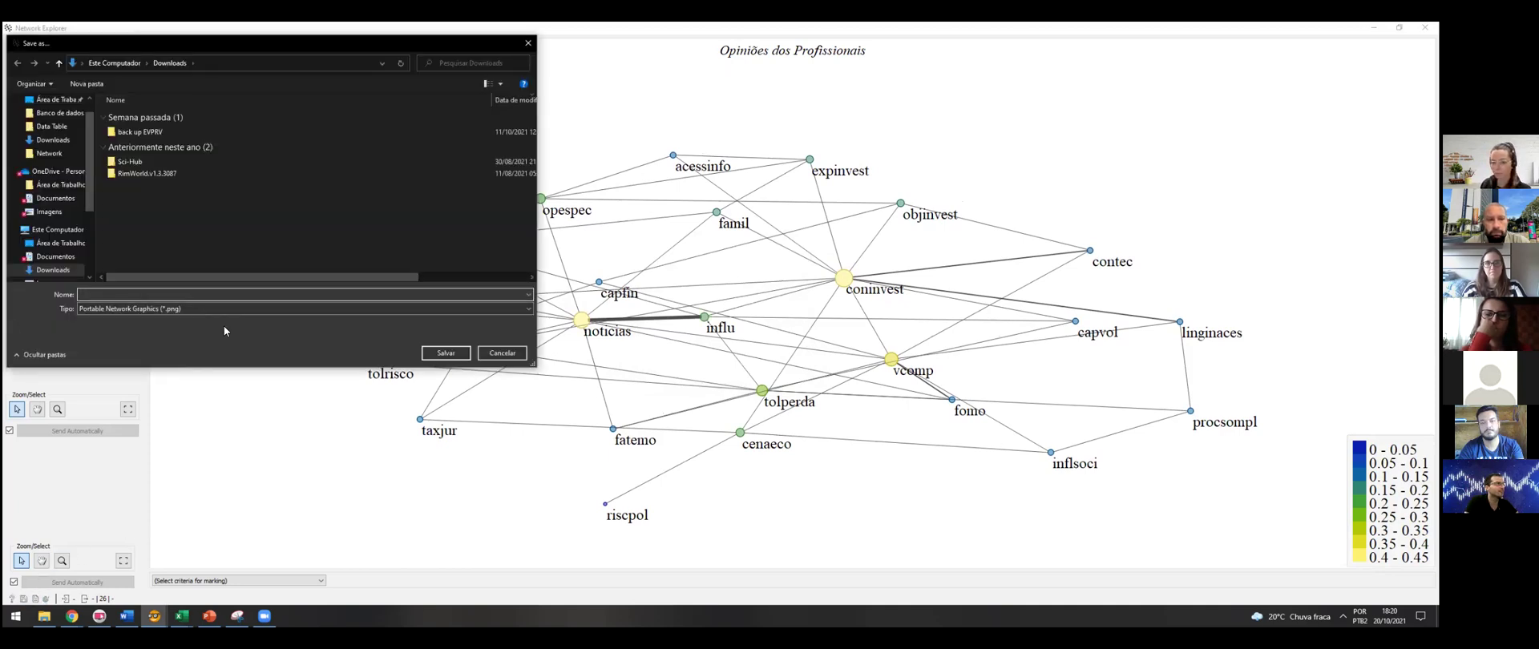
left_click(233, 308)
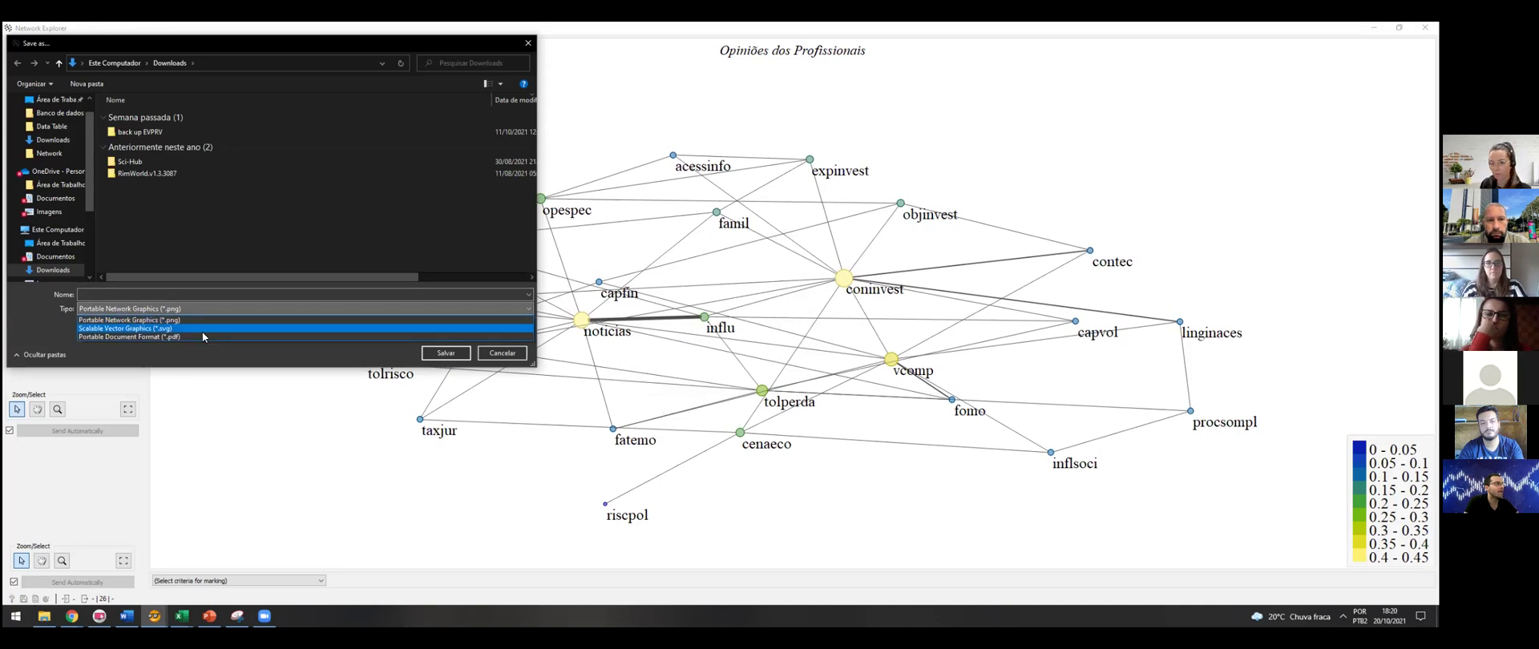
left_click(531, 46)
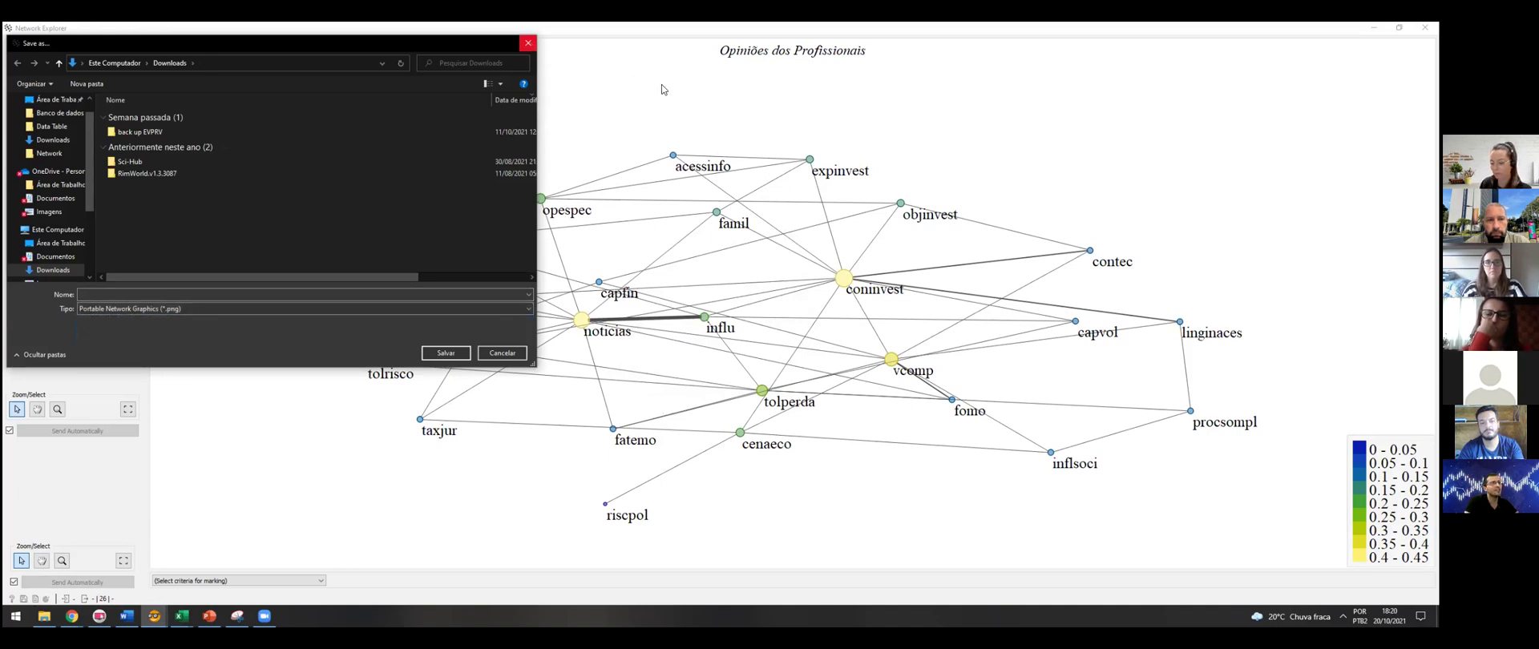
left_click(530, 47)
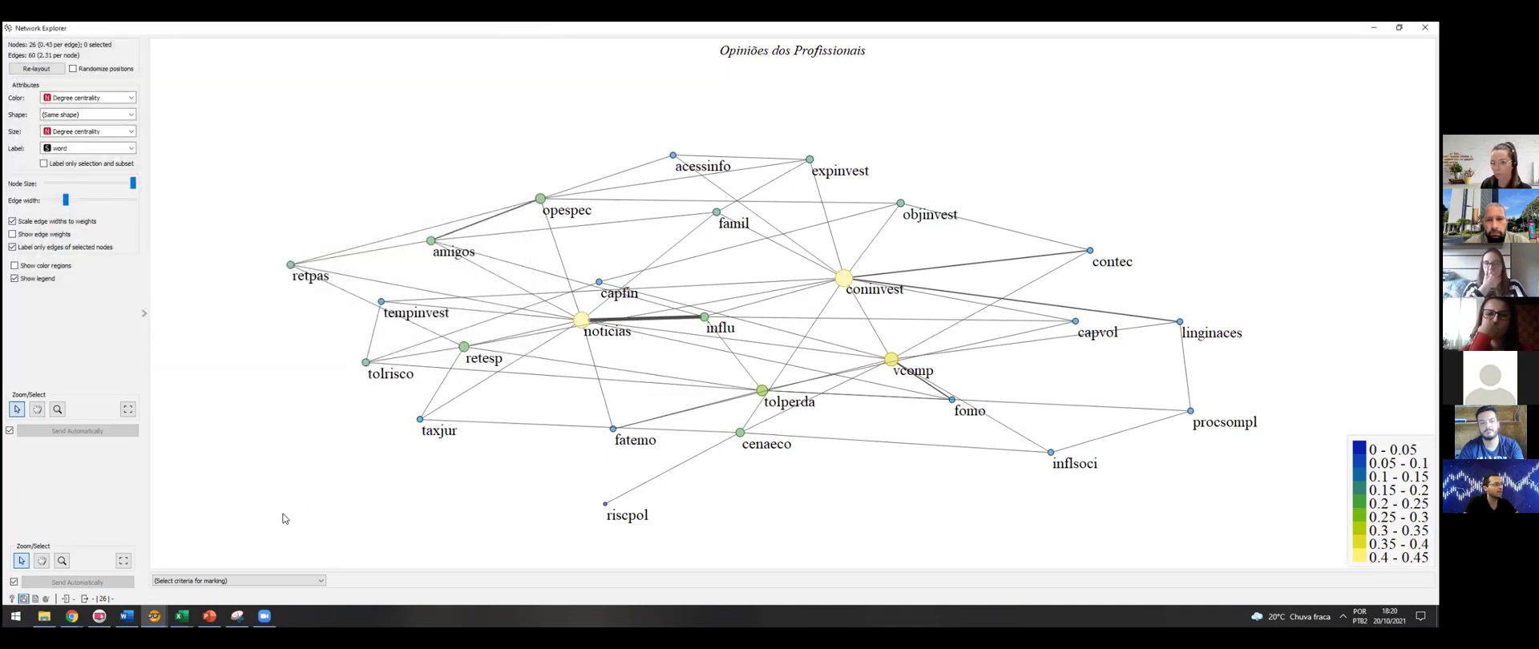
- Open Ferramenta de Captura, capture the network graph area, check the capture's copy and save options, and return to the network view
key("super")
type("ferr")
left_click(136, 314)
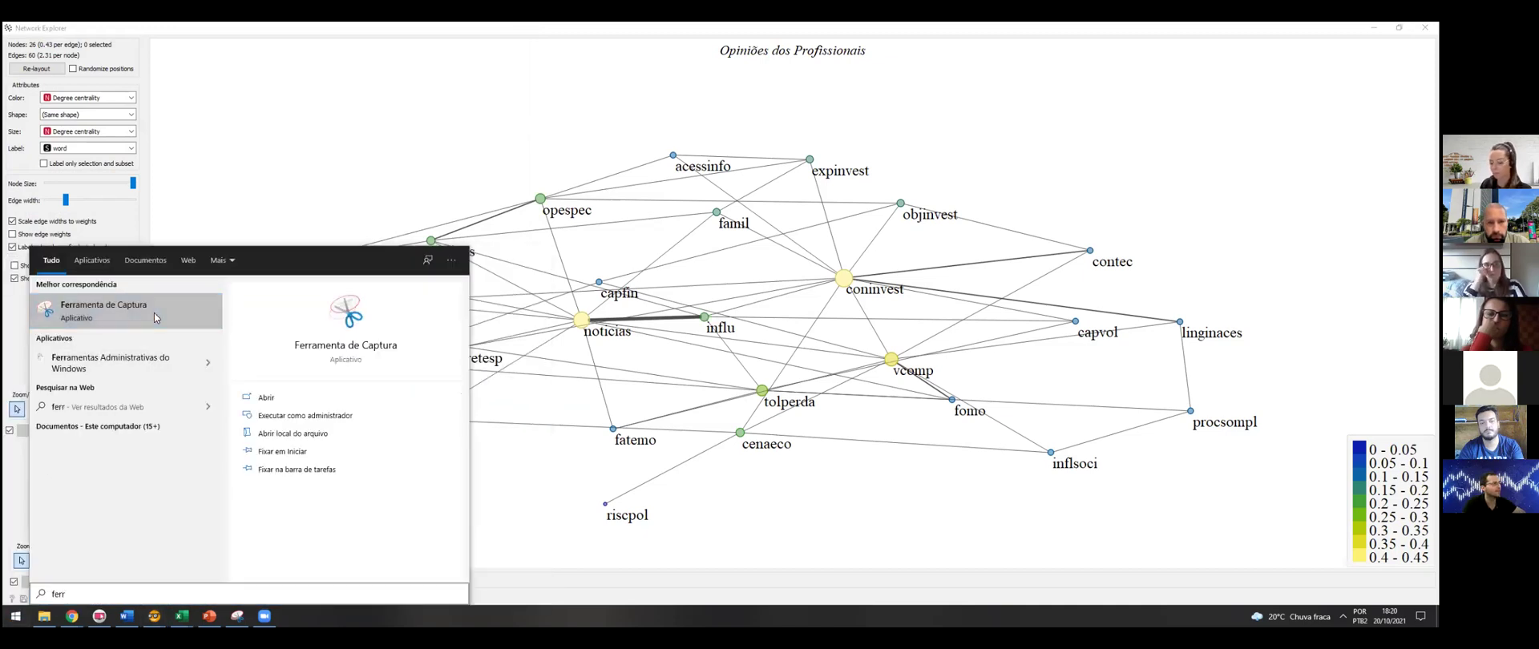
left_click(604, 314)
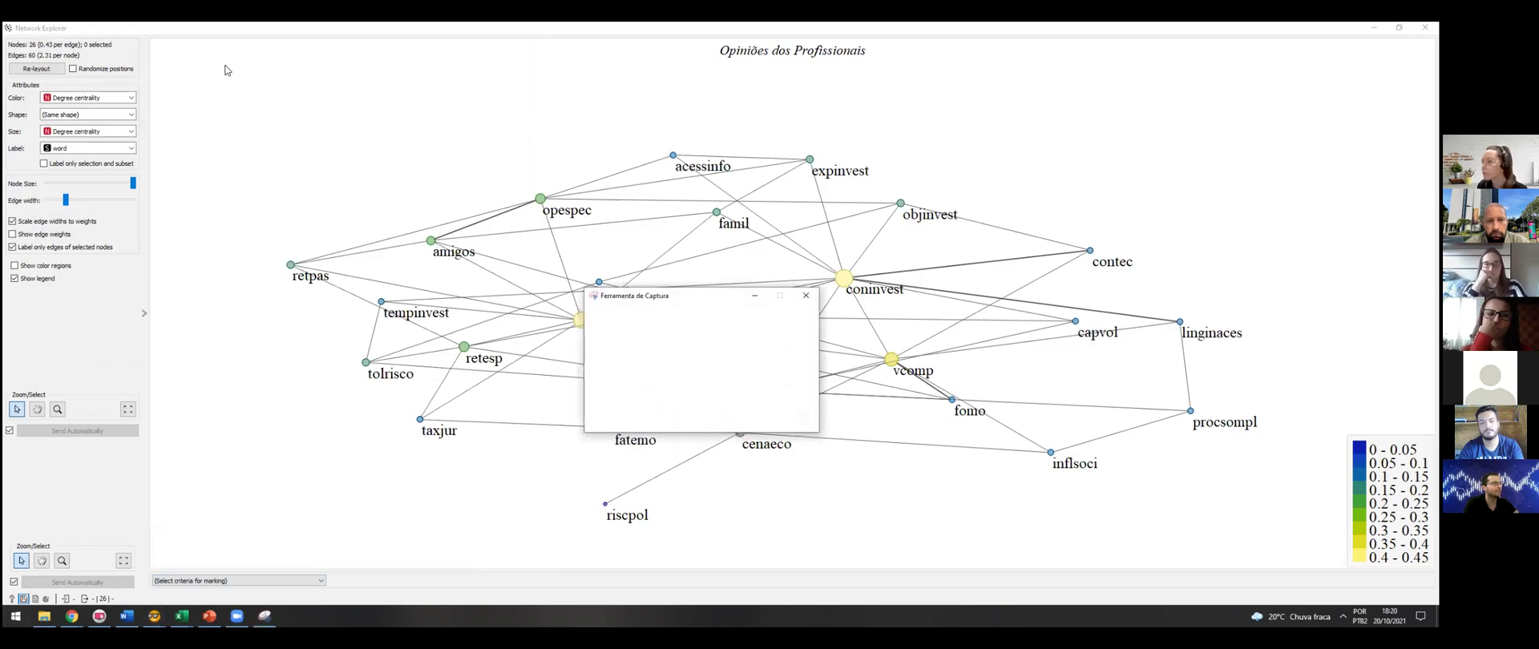
left_click_drag(274, 100, 1259, 515)
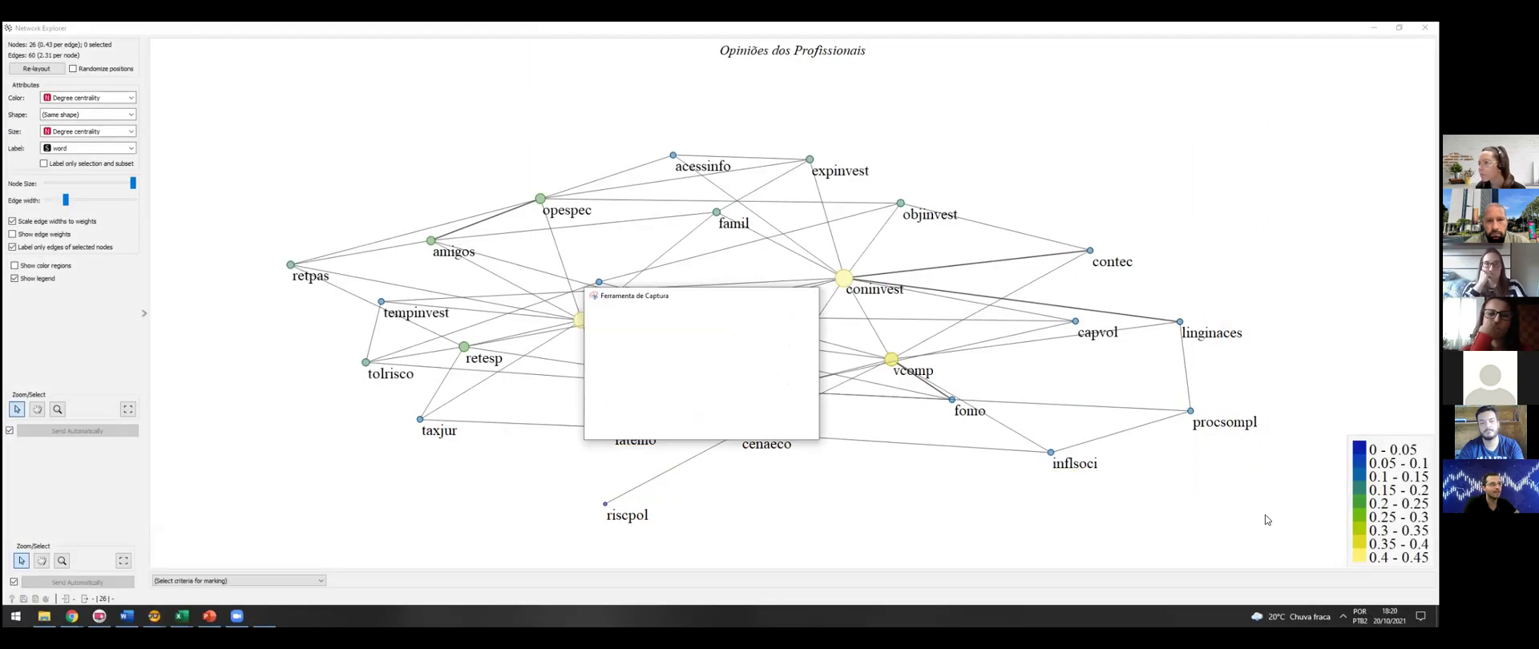
right_click(816, 253)
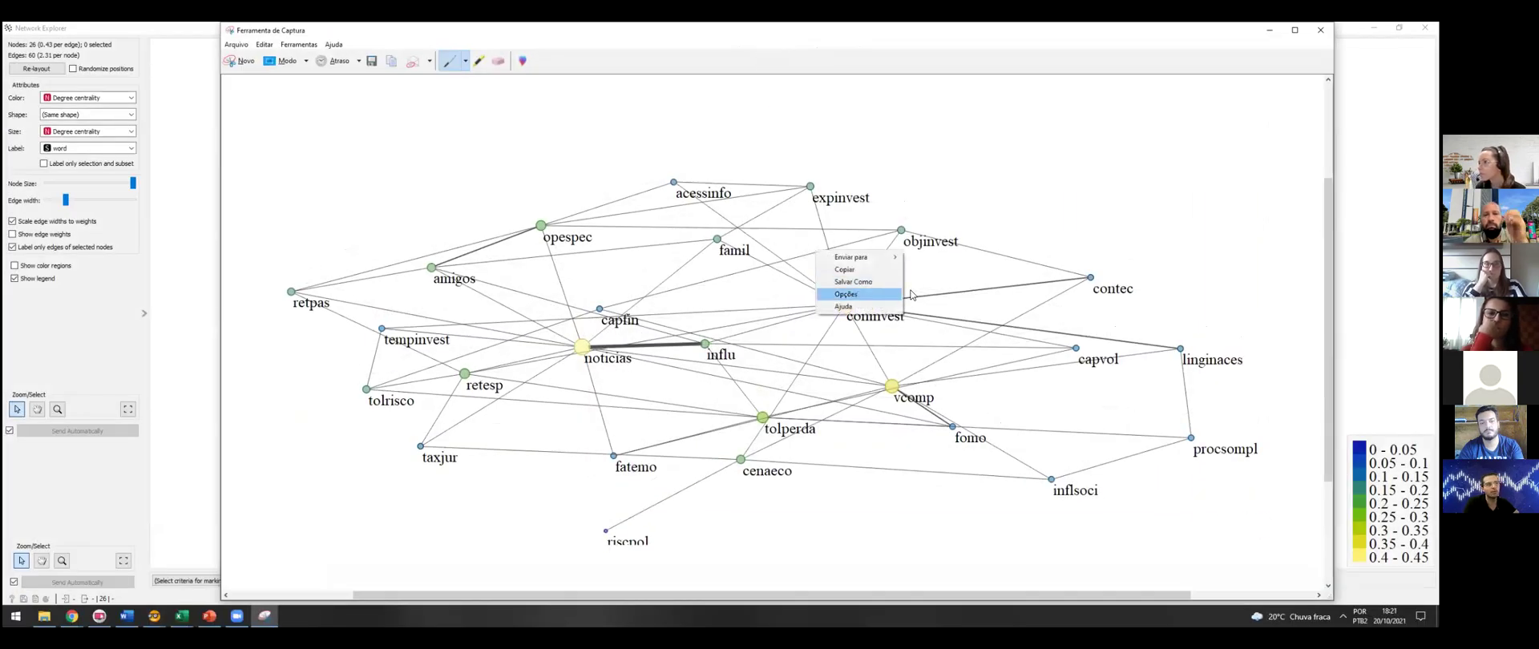
left_click(1258, 35)
left_click(1259, 34)
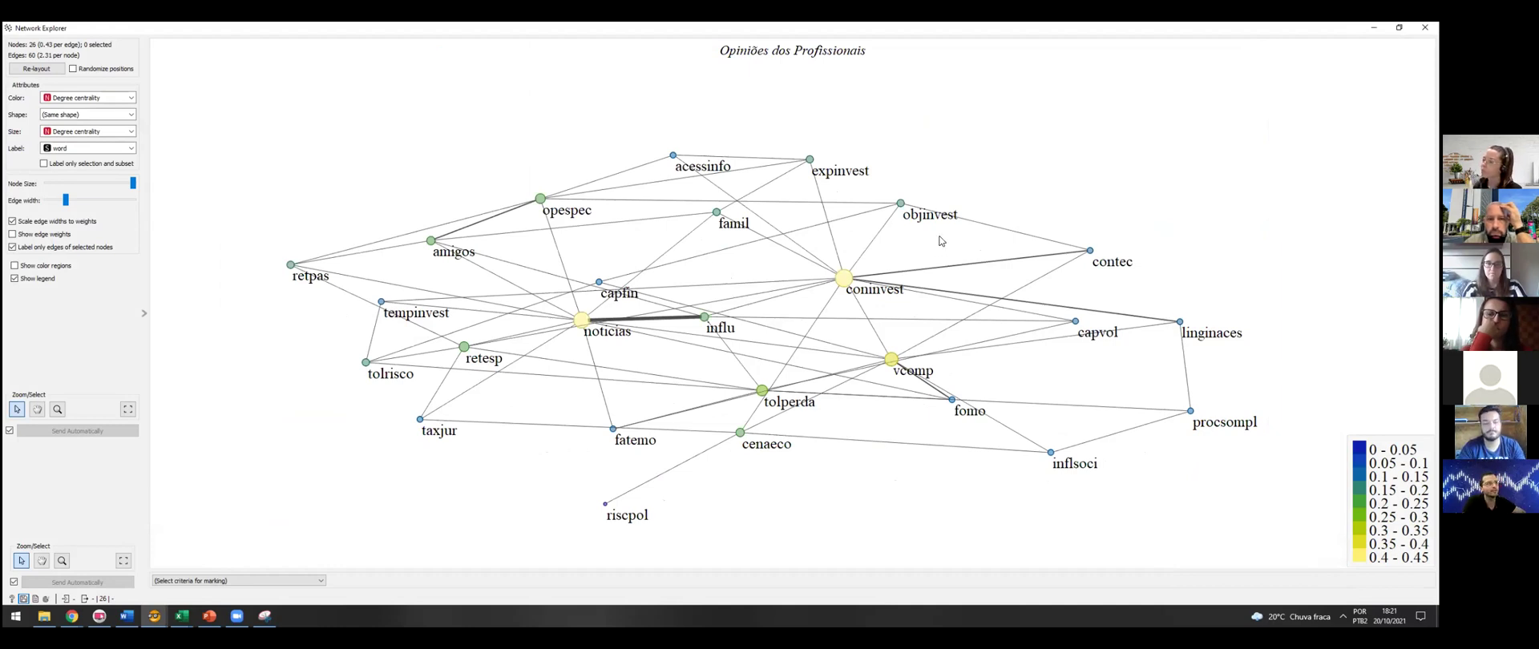
- Examine the nodes and connections of the titled network, both as a whole and close up around objinvest and coninvest
scroll(944, 237, "down", 2)
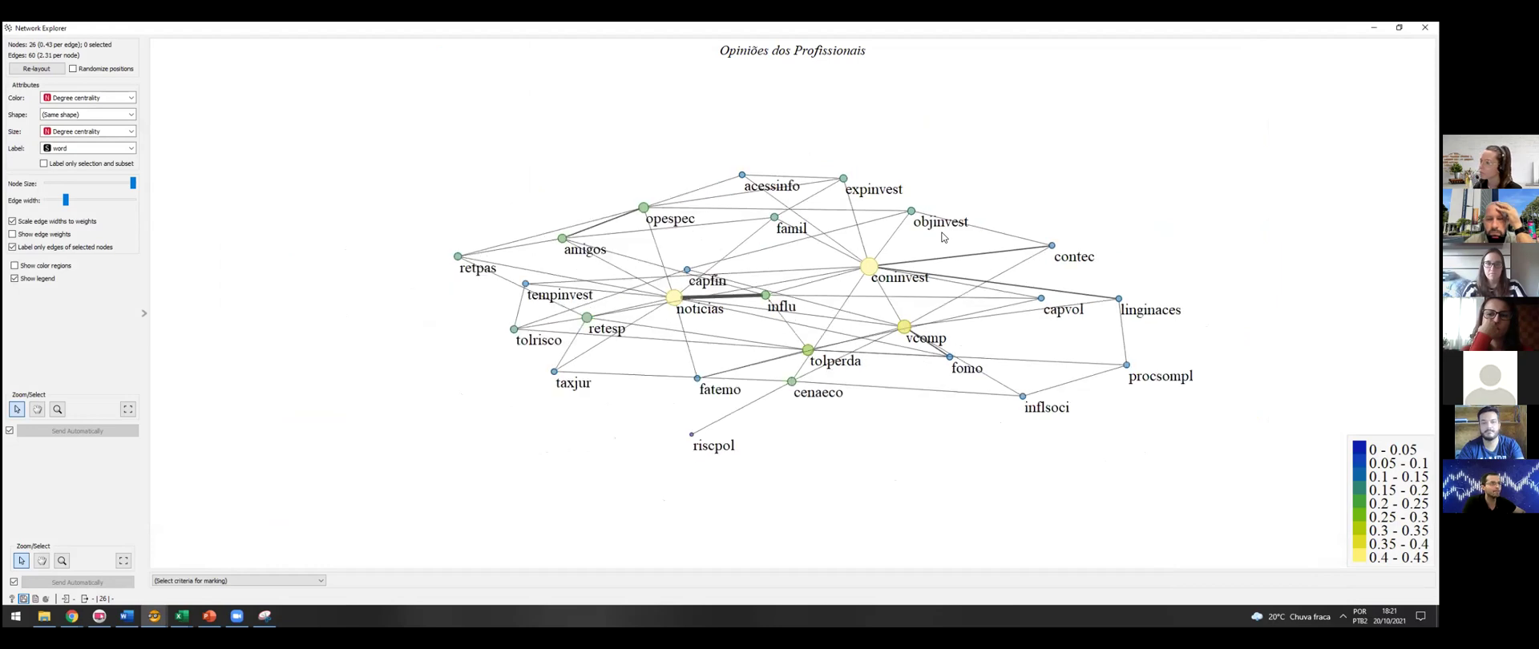
scroll(947, 238, "up", 2)
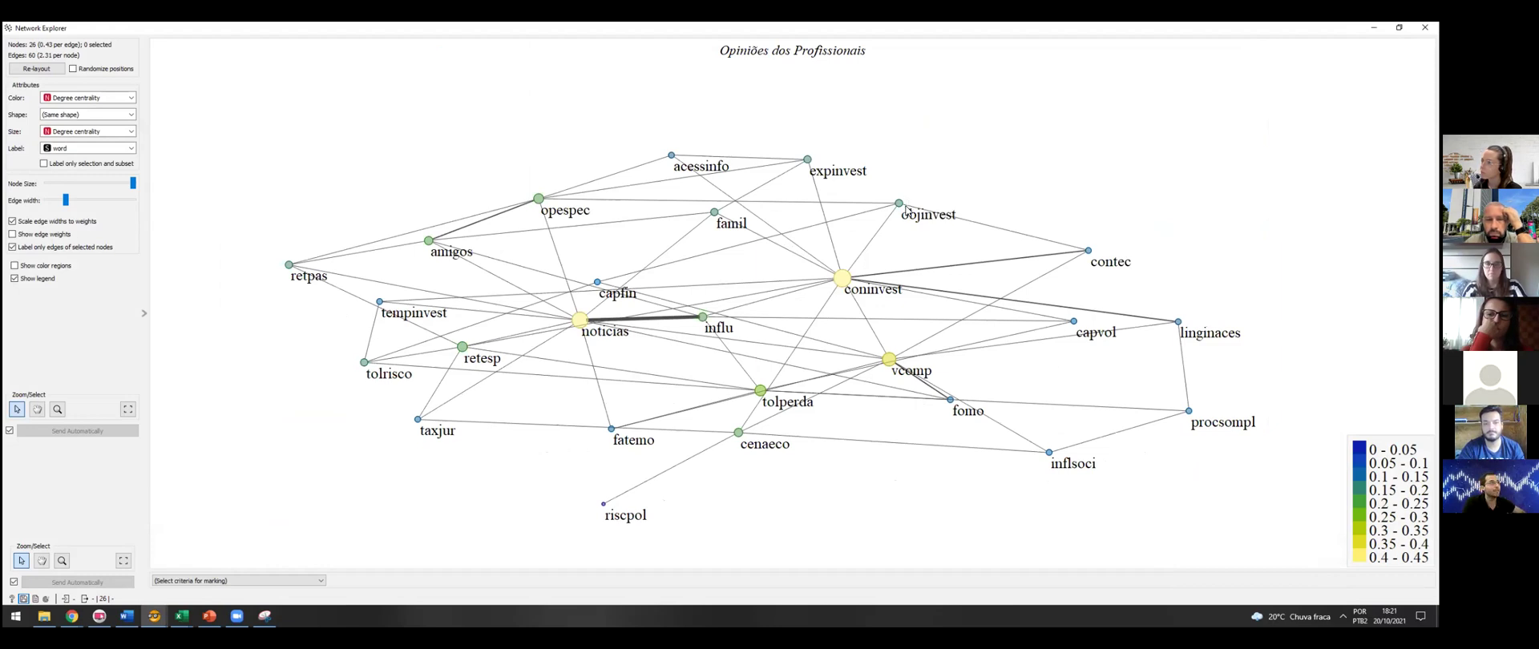
scroll(906, 214, "down", 3)
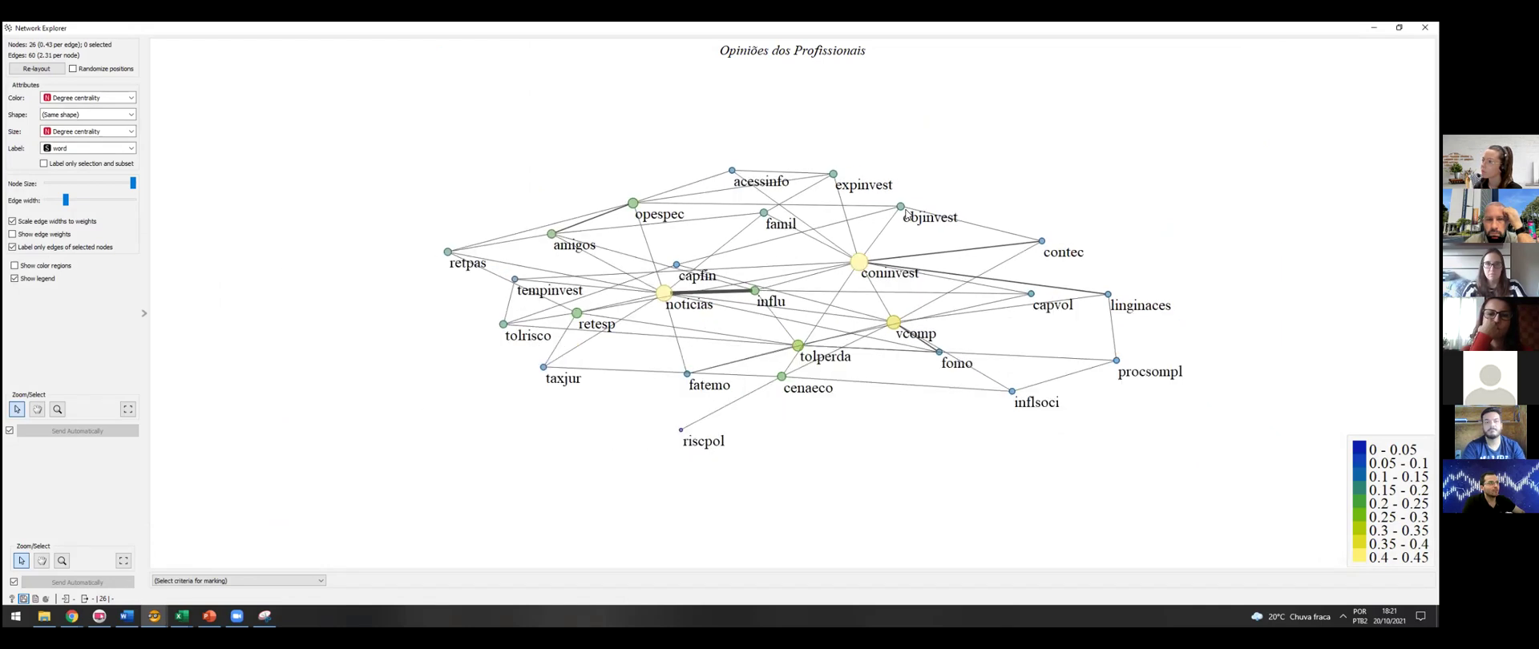
scroll(905, 214, "up", 3)
scroll(908, 216, "up", 3)
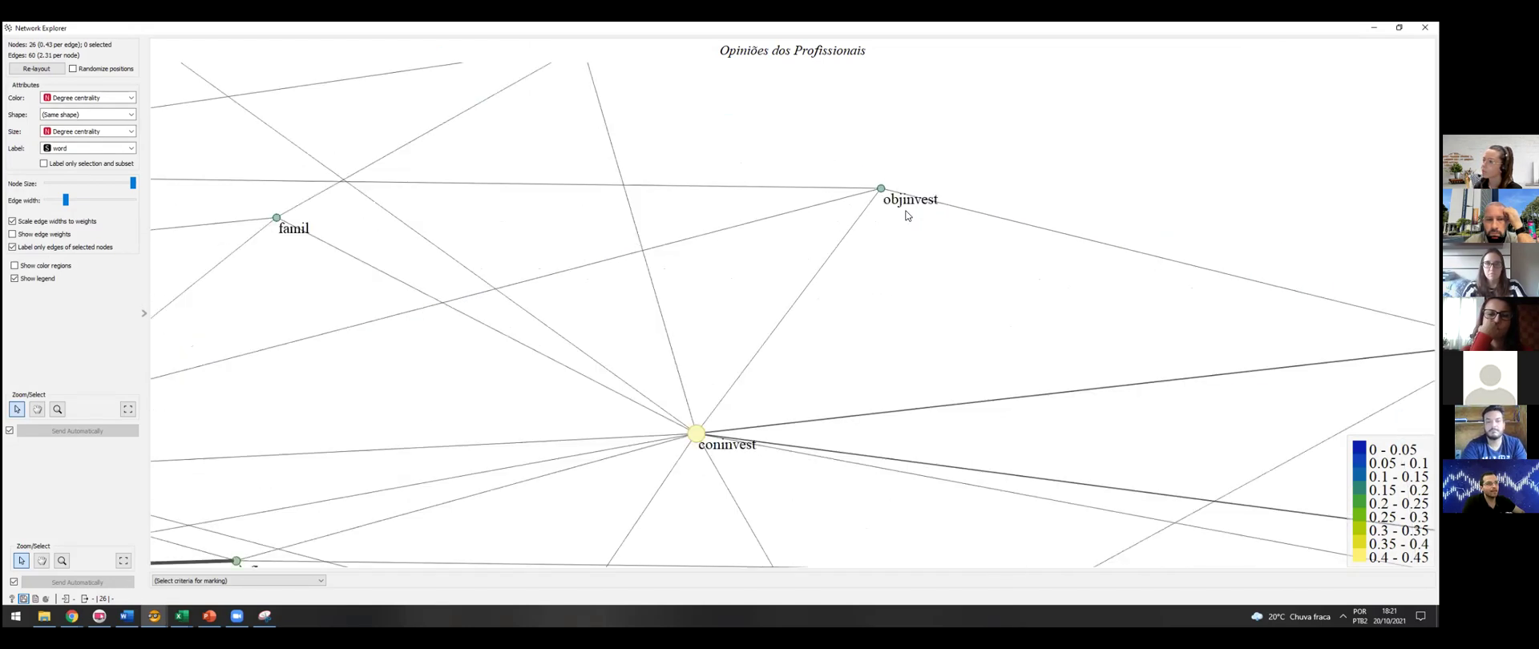
scroll(908, 215, "down", 5)
scroll(905, 214, "down", 2)
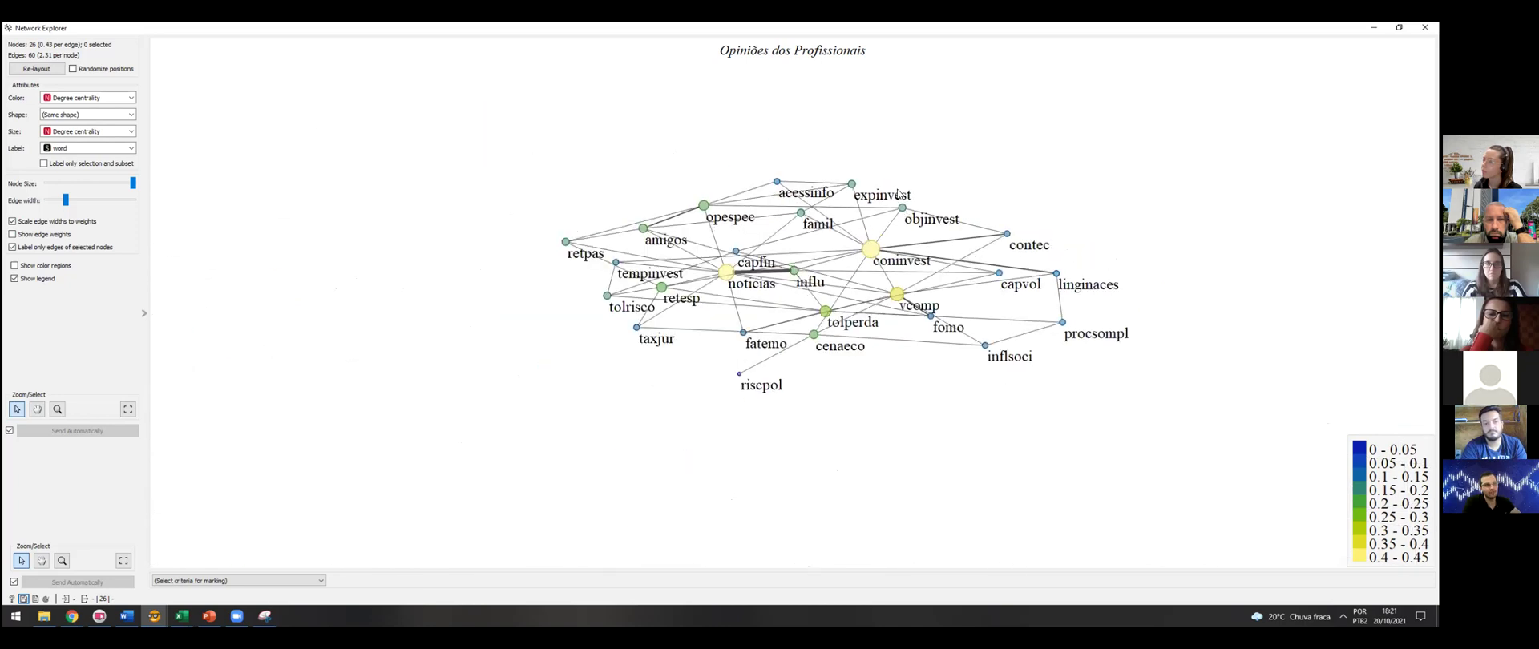
scroll(915, 211, "up", 1)
scroll(917, 213, "down", 1)
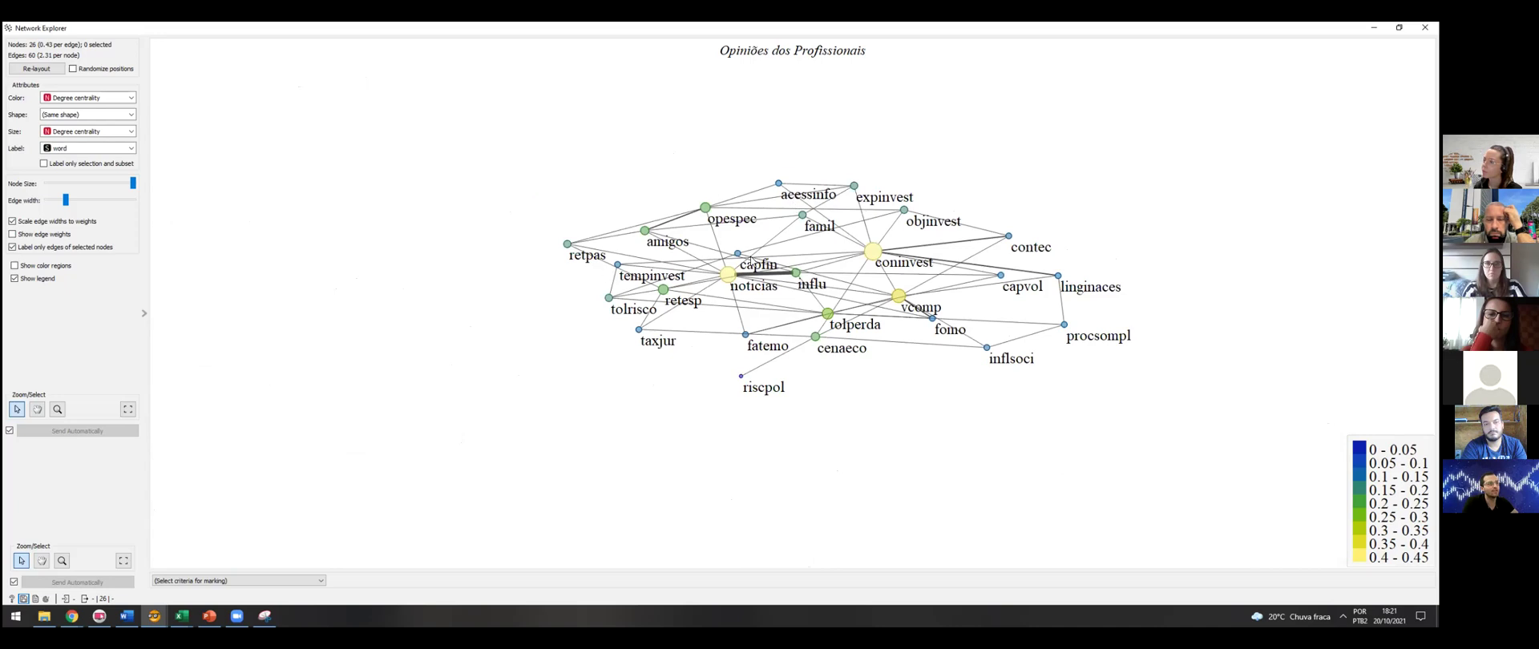
scroll(753, 258, "up", 3)
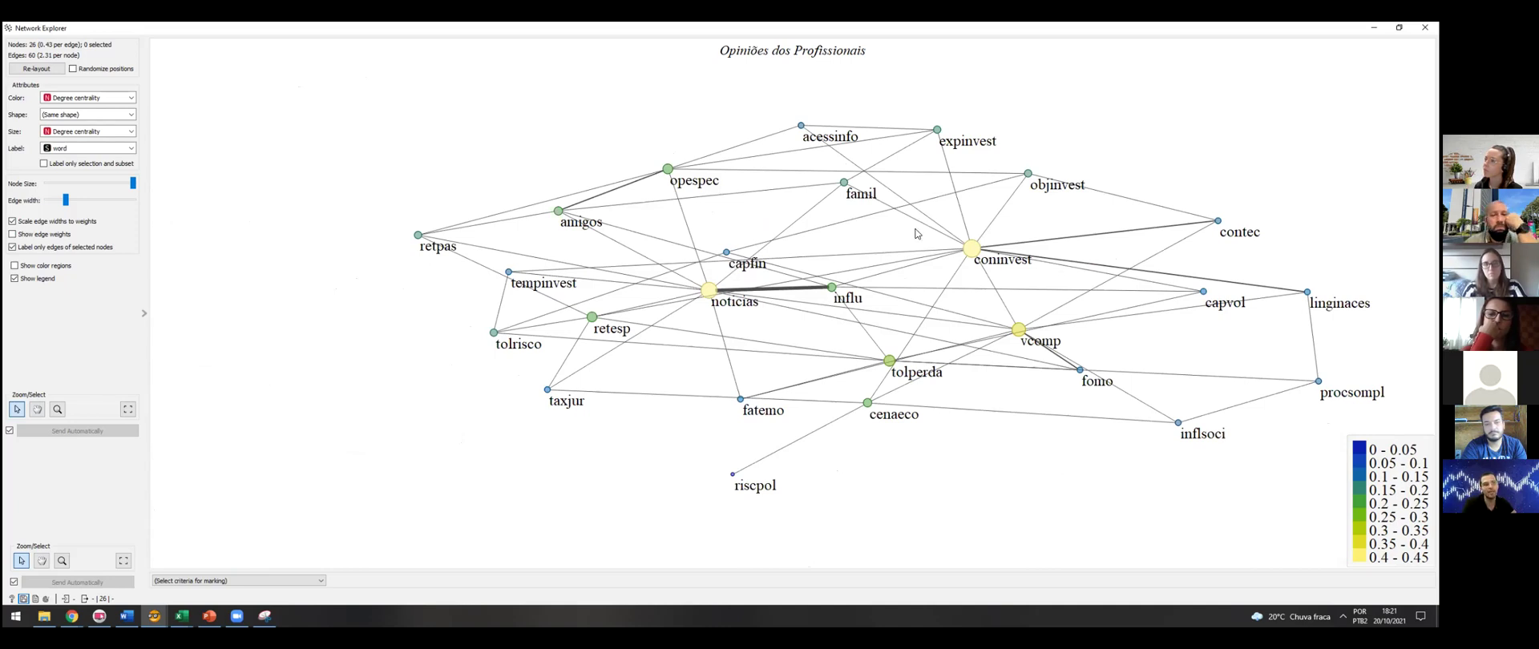
scroll(1042, 208, "up", 2)
scroll(998, 217, "down", 2)
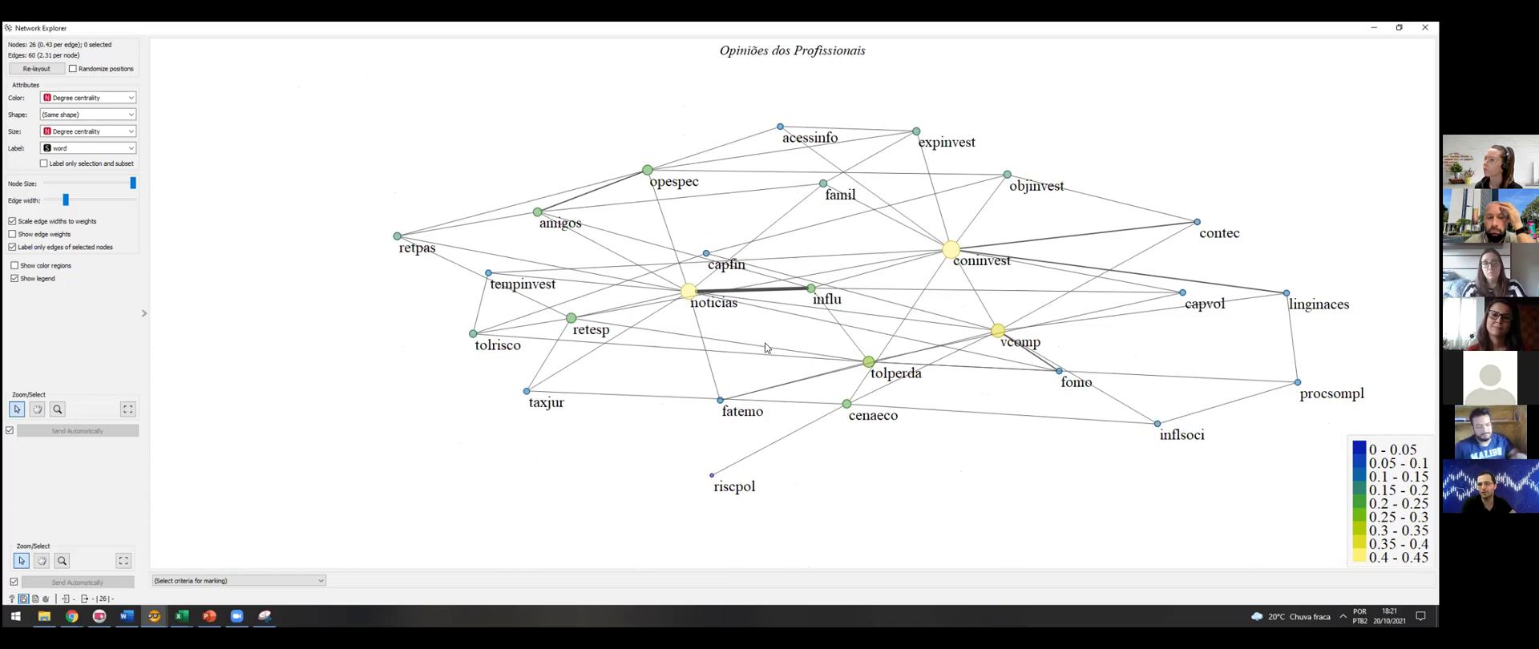
scroll(820, 293, "down", 2)
scroll(836, 279, "up", 2)
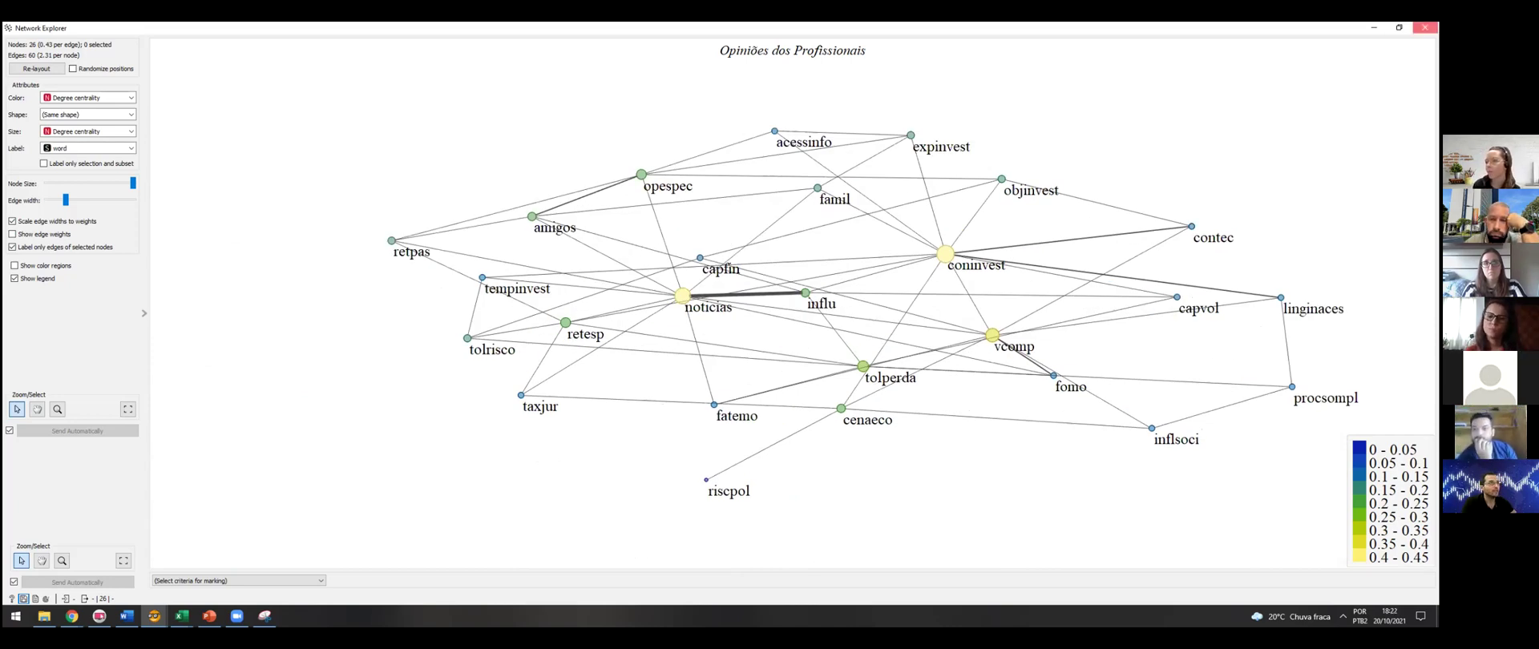
- Close the network view, add a Data Table widget below Network Explorer and connect Network Analysis to it
left_click(1425, 27)
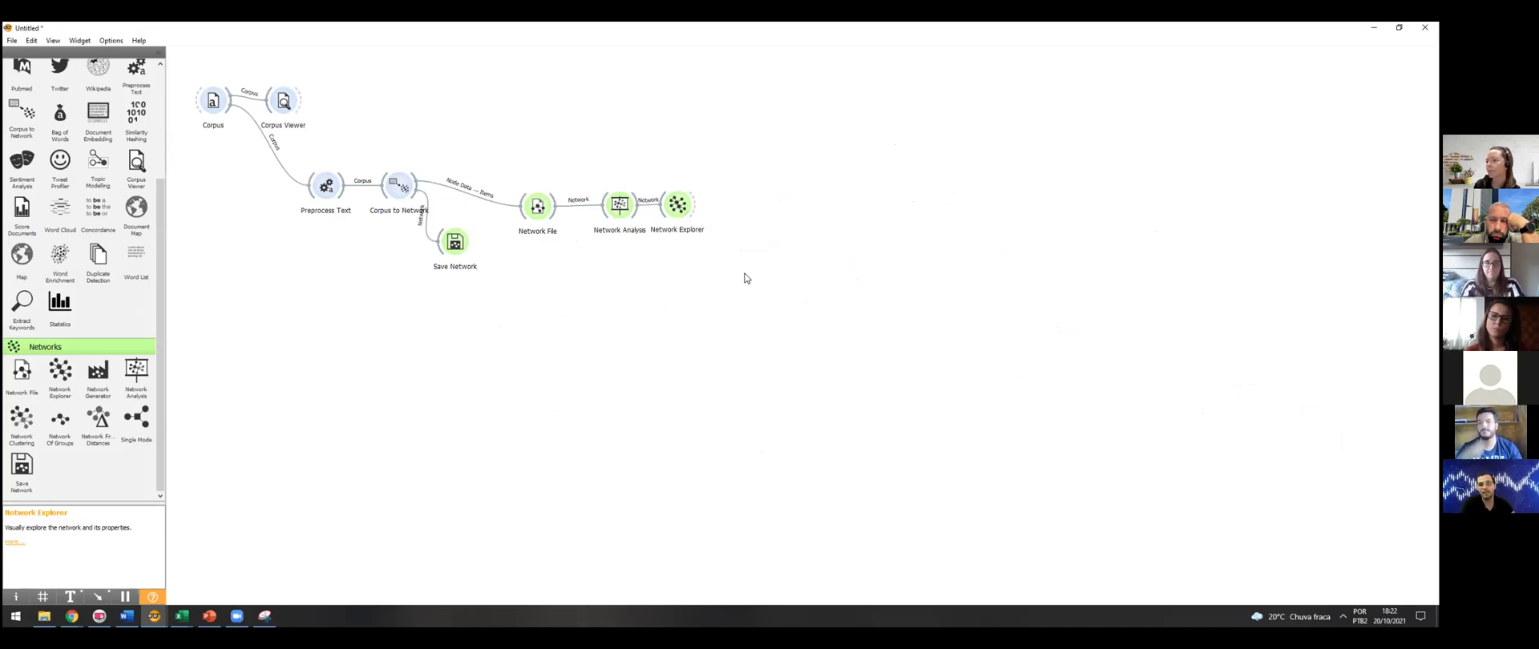
scroll(48, 80, "up", 5)
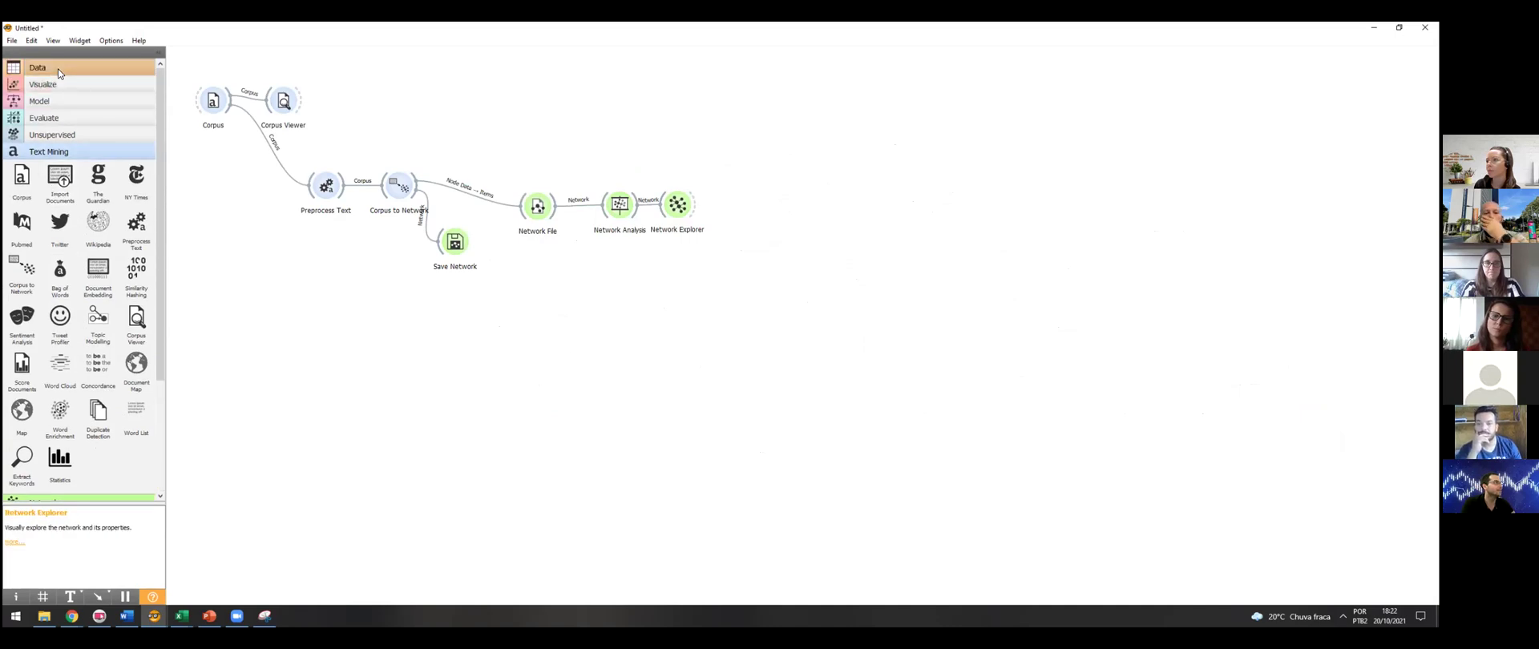
left_click(58, 69)
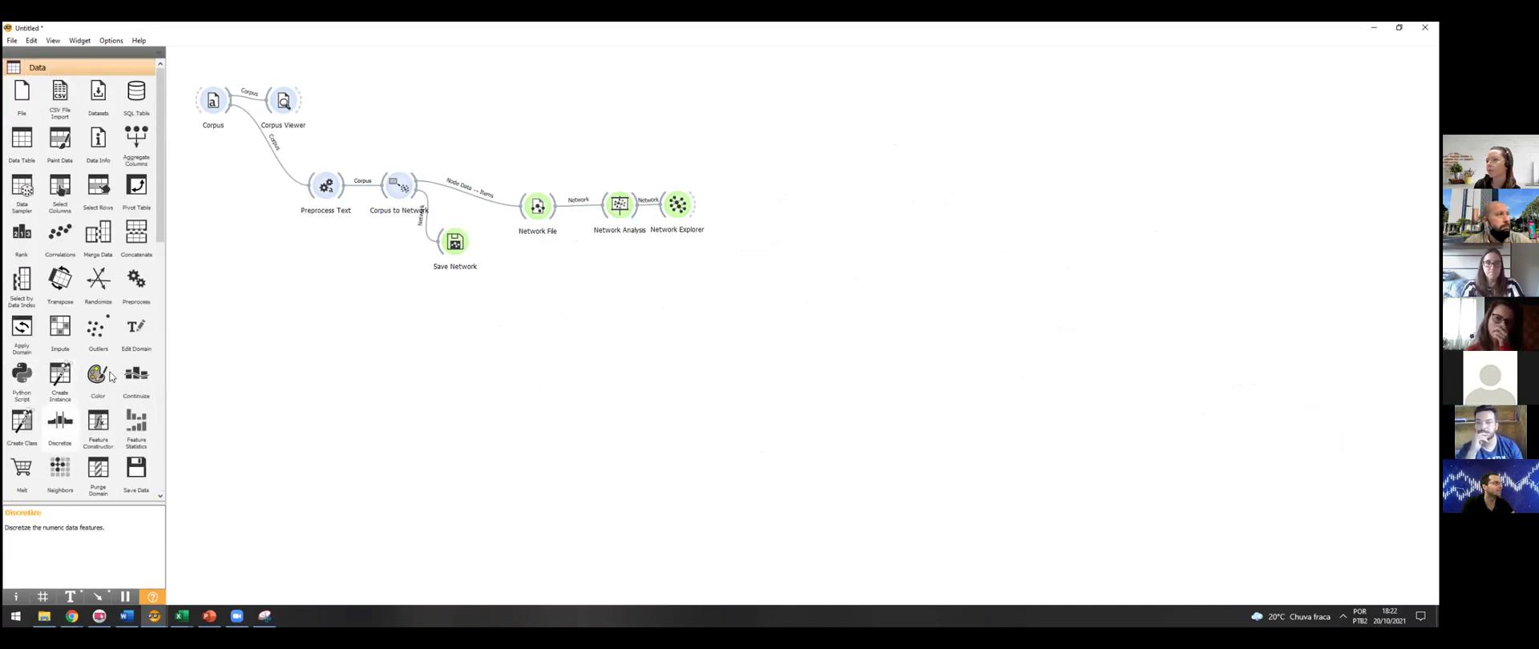
left_click_drag(24, 142, 694, 263)
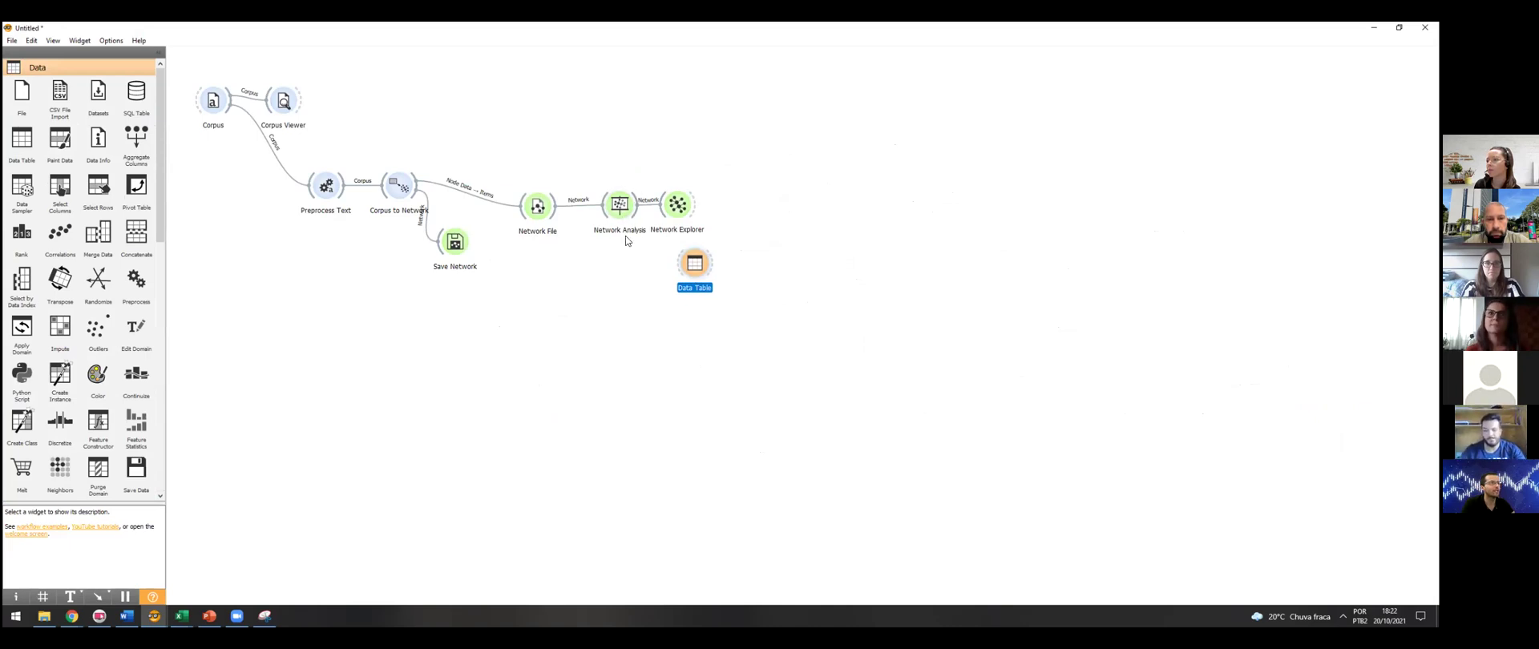
left_click_drag(642, 202, 674, 267)
- Open the Data Table full-size, examine the word metrics, sort the rows by node_label in descending order, and close it
double_click(685, 266)
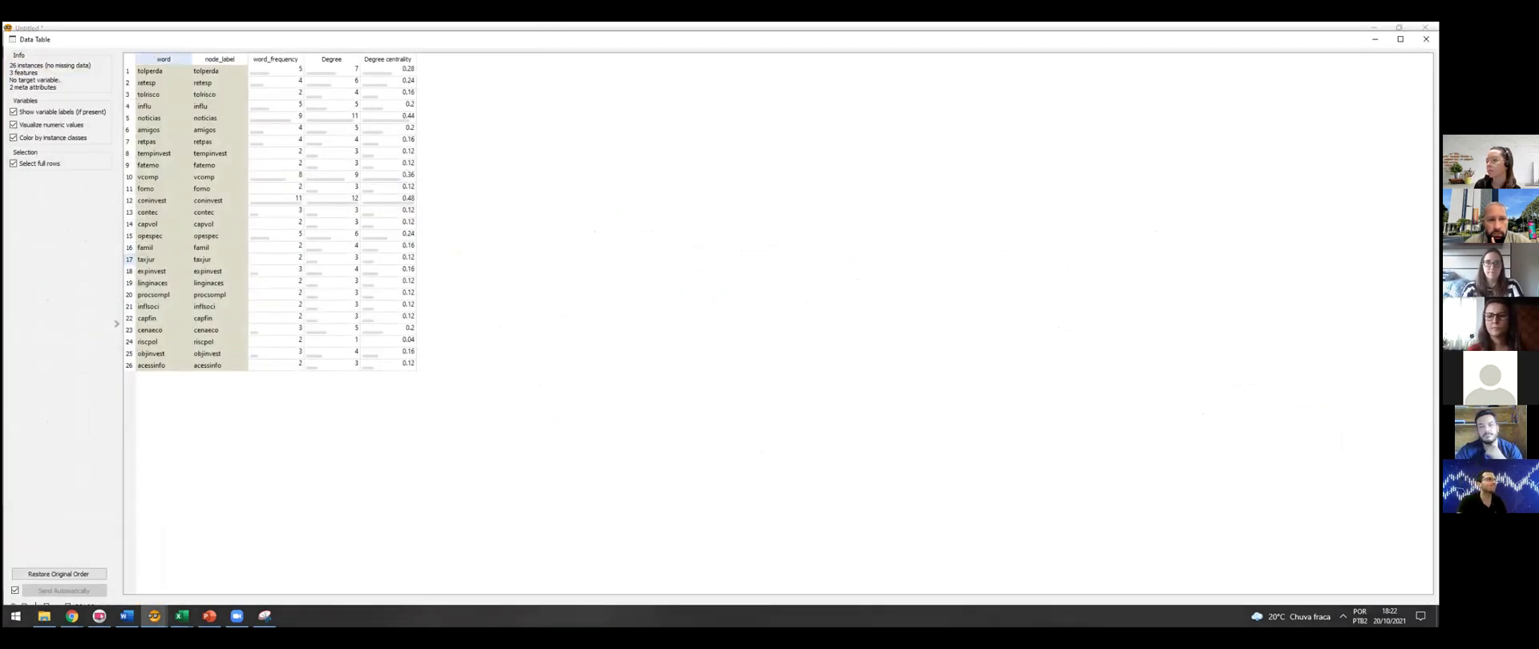
left_click(1400, 39)
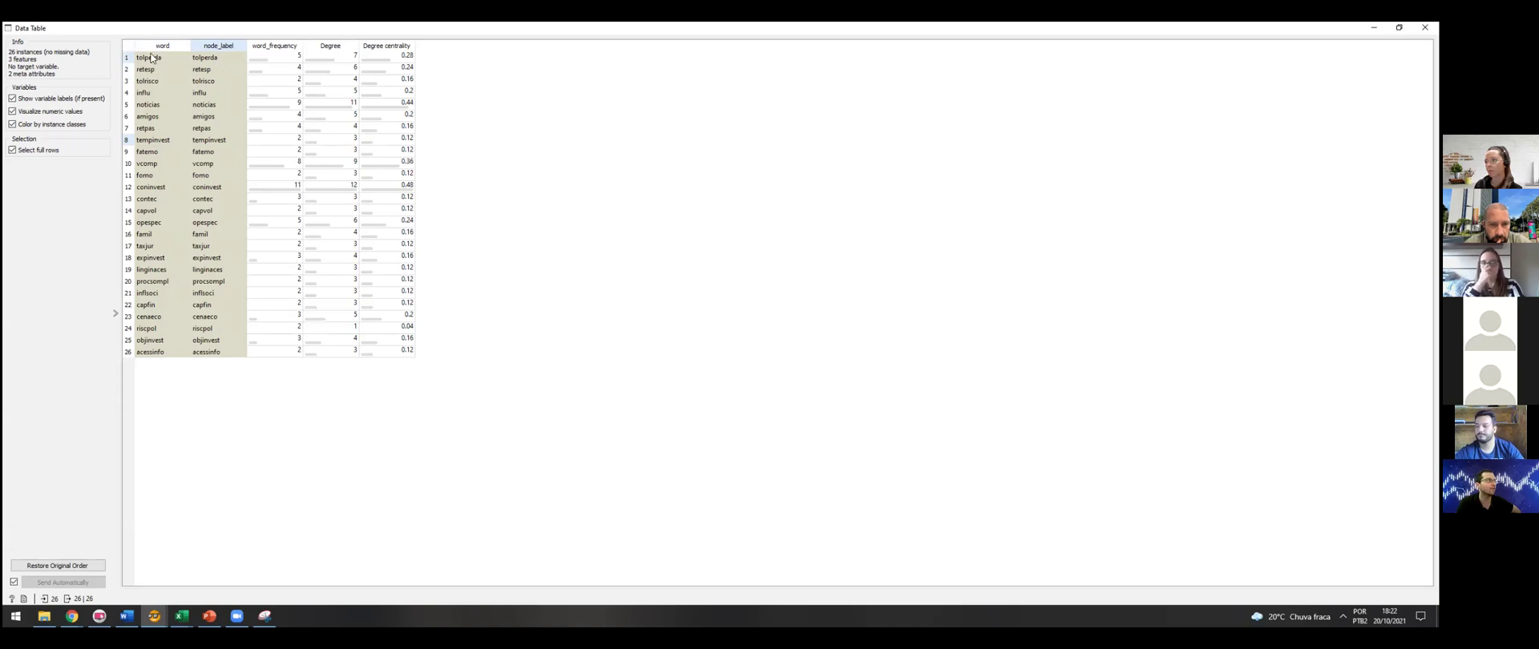
left_click(232, 46)
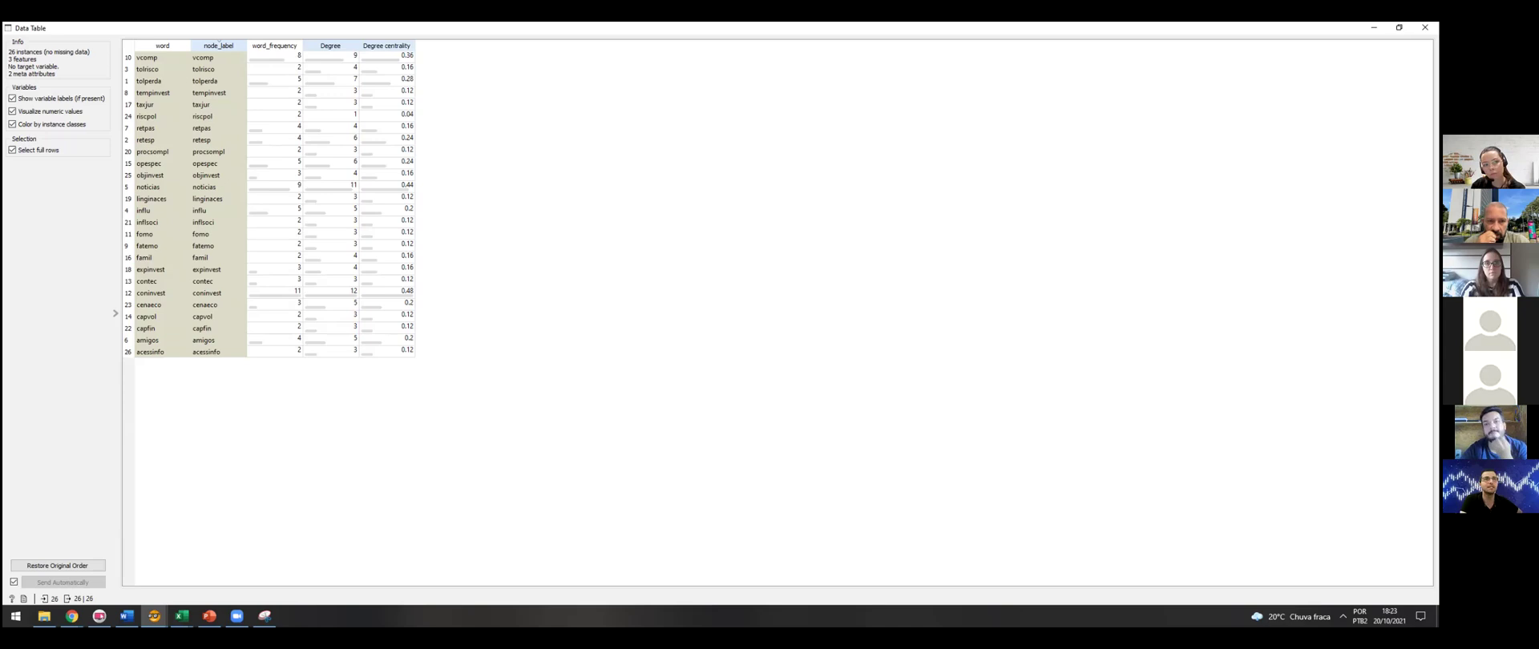
left_click(1425, 27)
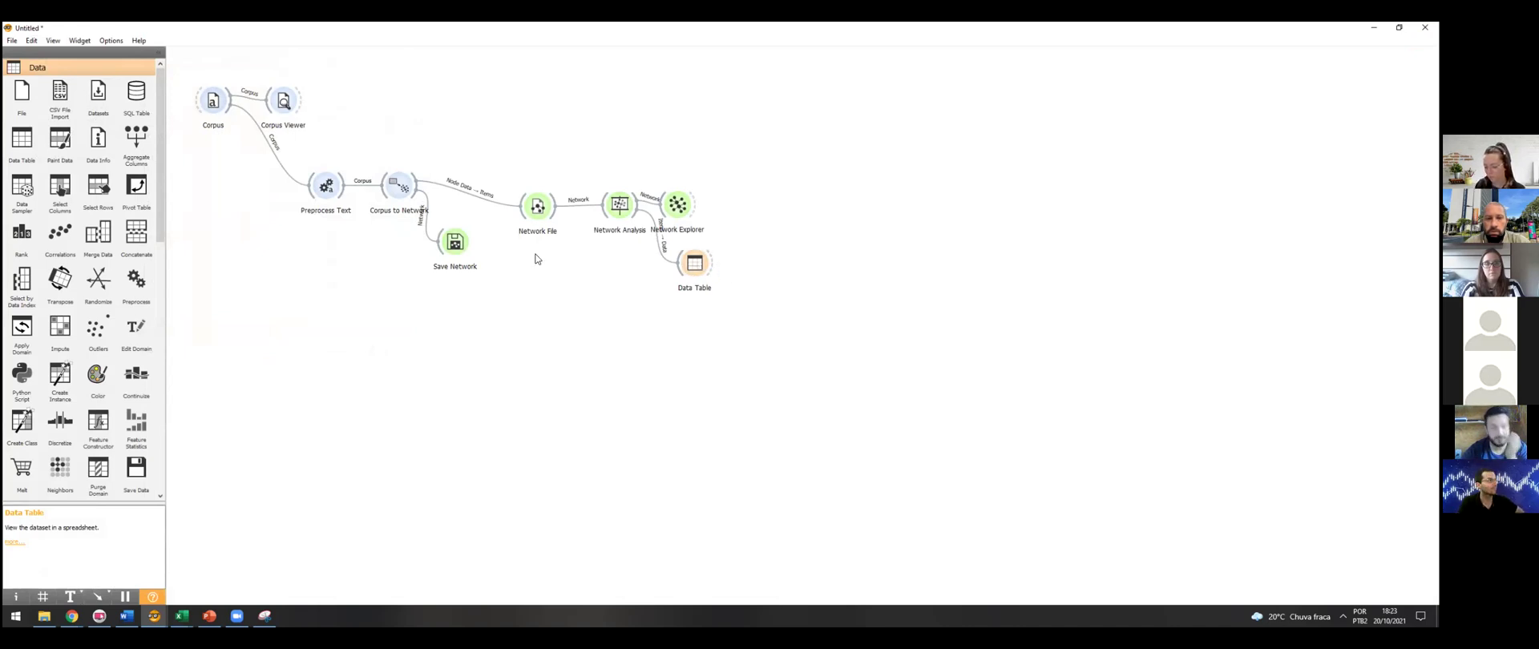
- Add a Save Data widget beside Data Table and link Data Table's output to it
scroll(103, 154, "down", 1)
left_click_drag(136, 437, 751, 257)
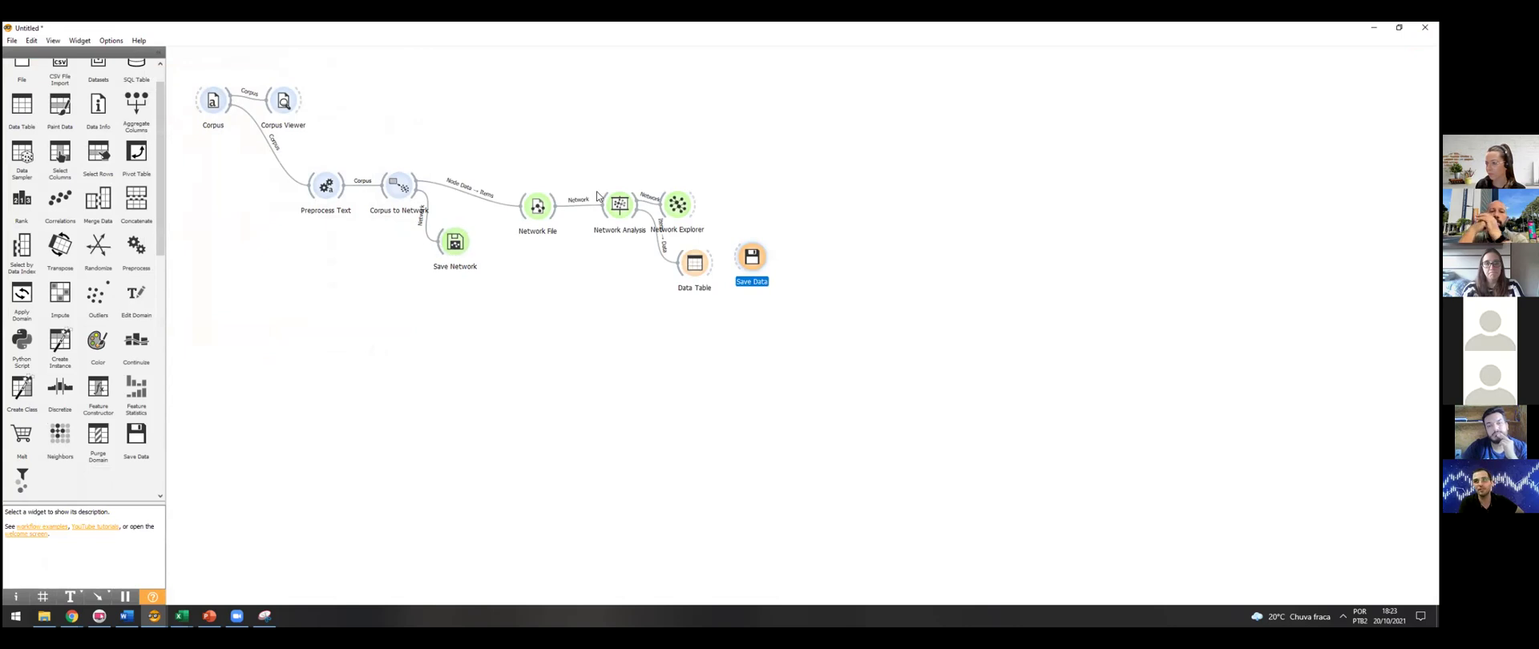
scroll(96, 320, "up", 1)
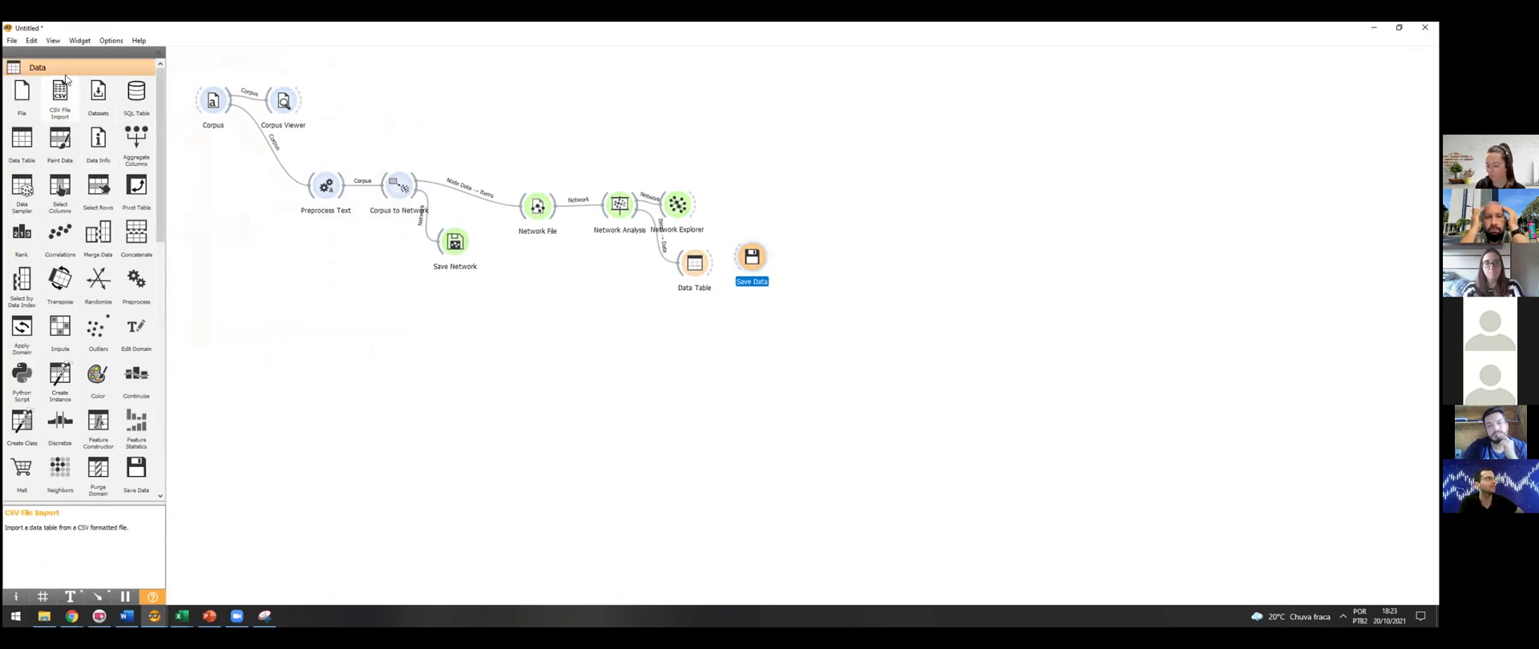
mouse_move(736, 258)
left_mouse_down()
mouse_move(748, 266)
mouse_move(725, 270)
mouse_move(762, 267)
left_mouse_up()
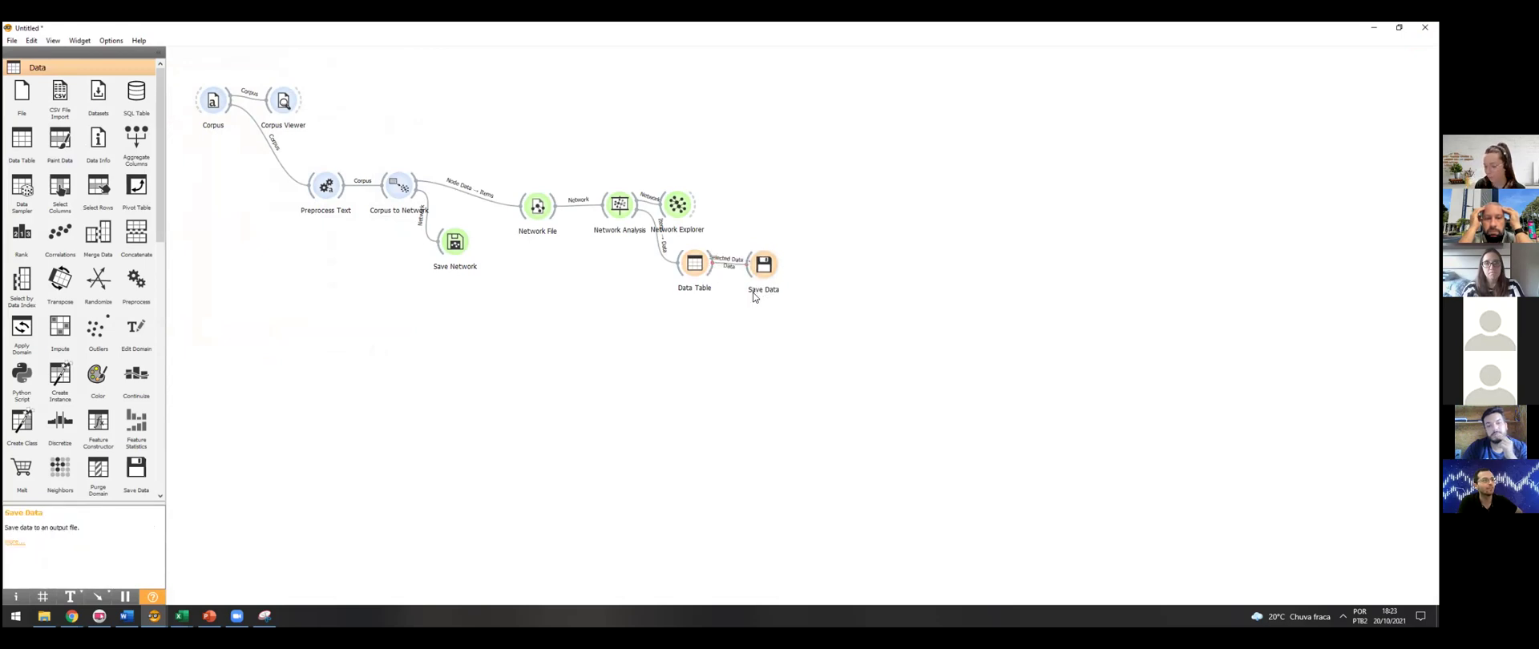
- Check where and in which format Save Data would store the table, and close its dialogs without saving
double_click(763, 266)
left_click(675, 328)
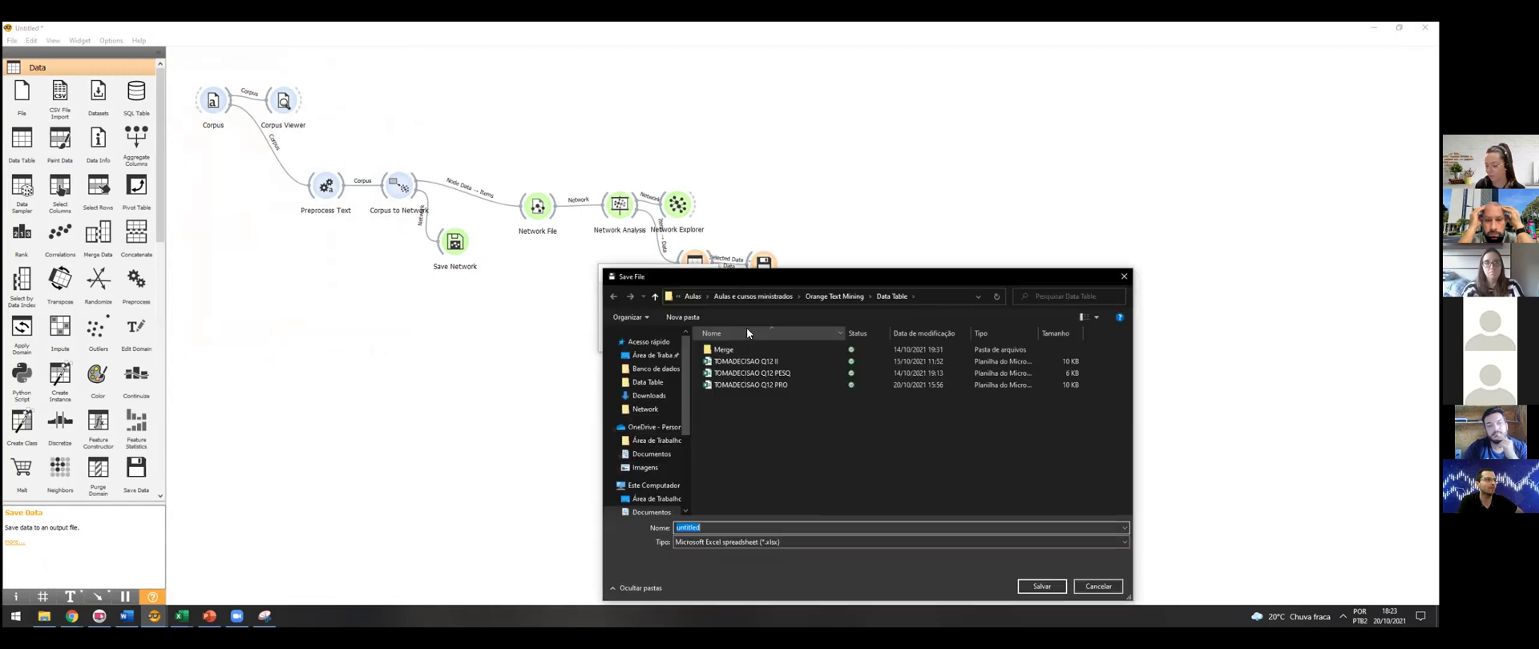
left_click(1129, 273)
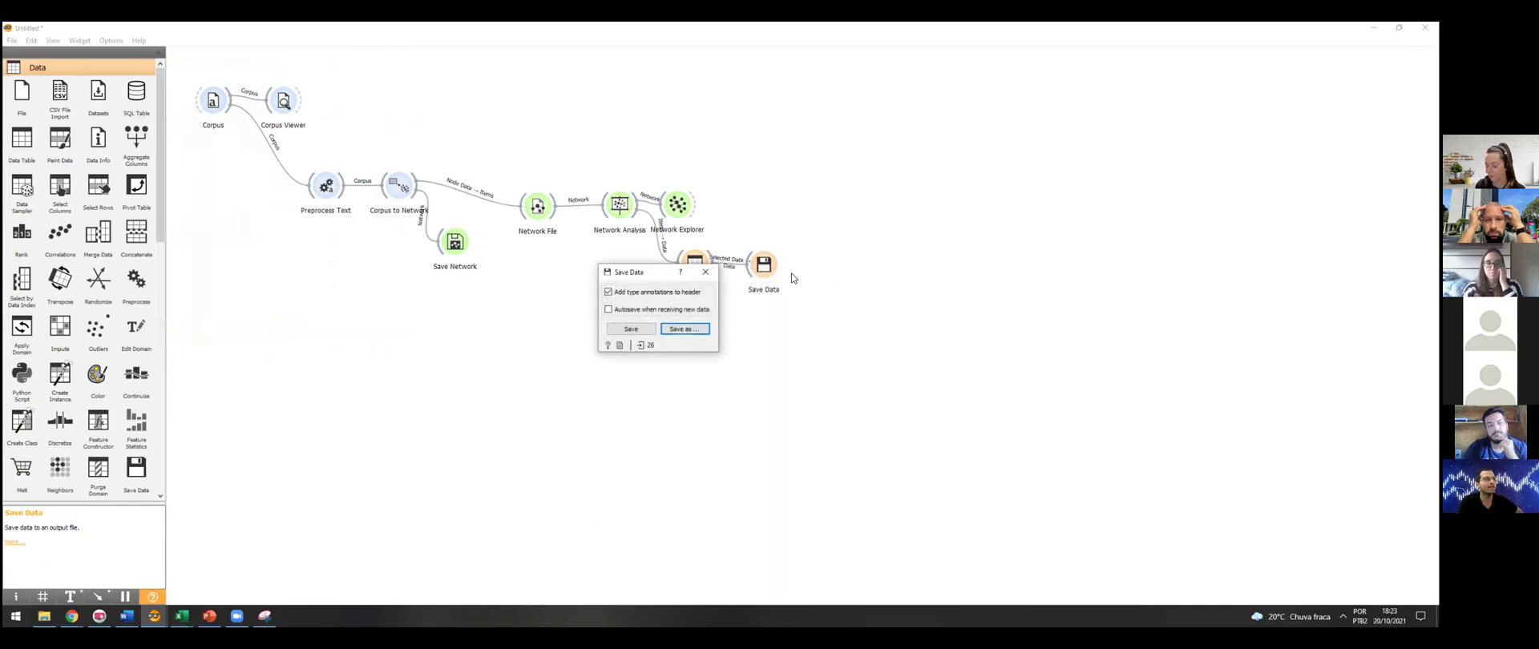
left_click(705, 263)
- Switch to File Explorer and open the Data Table folder in OneDrive under Documentos, Aulas, Aulas e cursos ministrados, Orange Text Mining
left_click(182, 616)
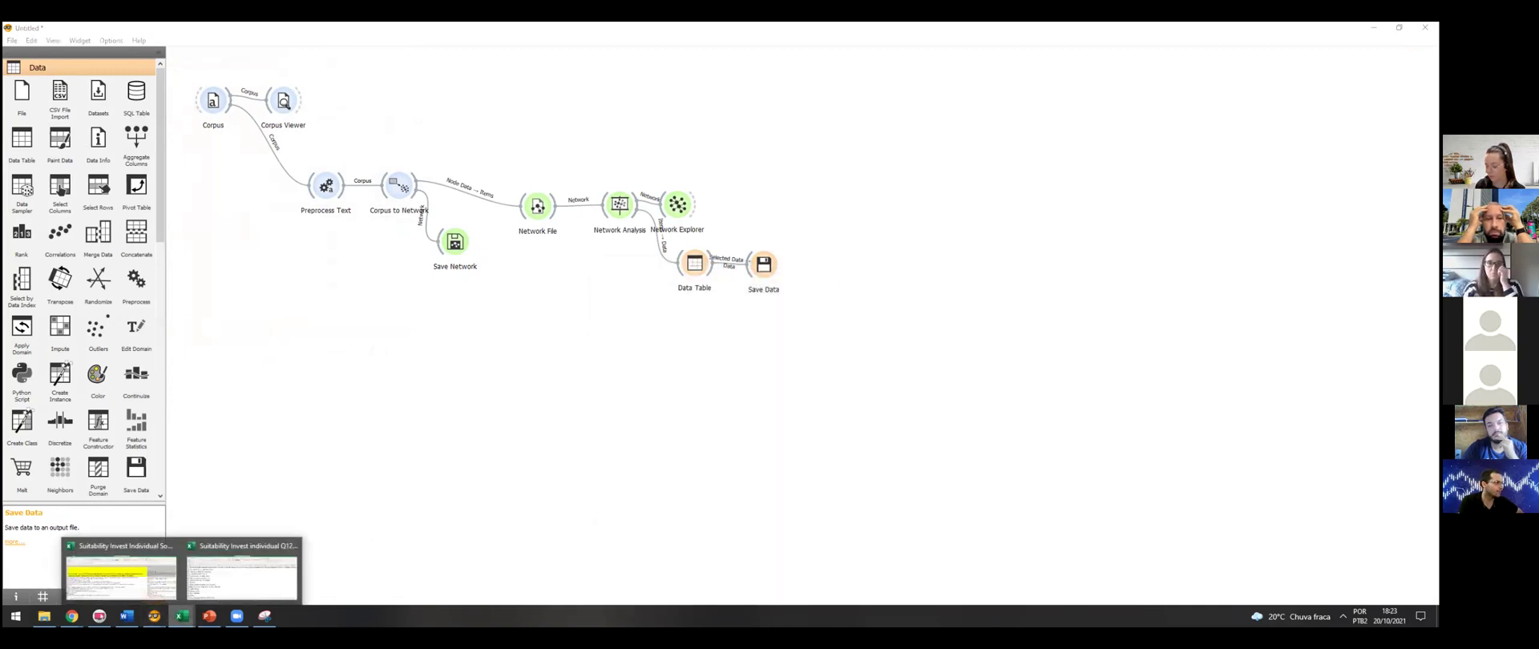
left_click(44, 616)
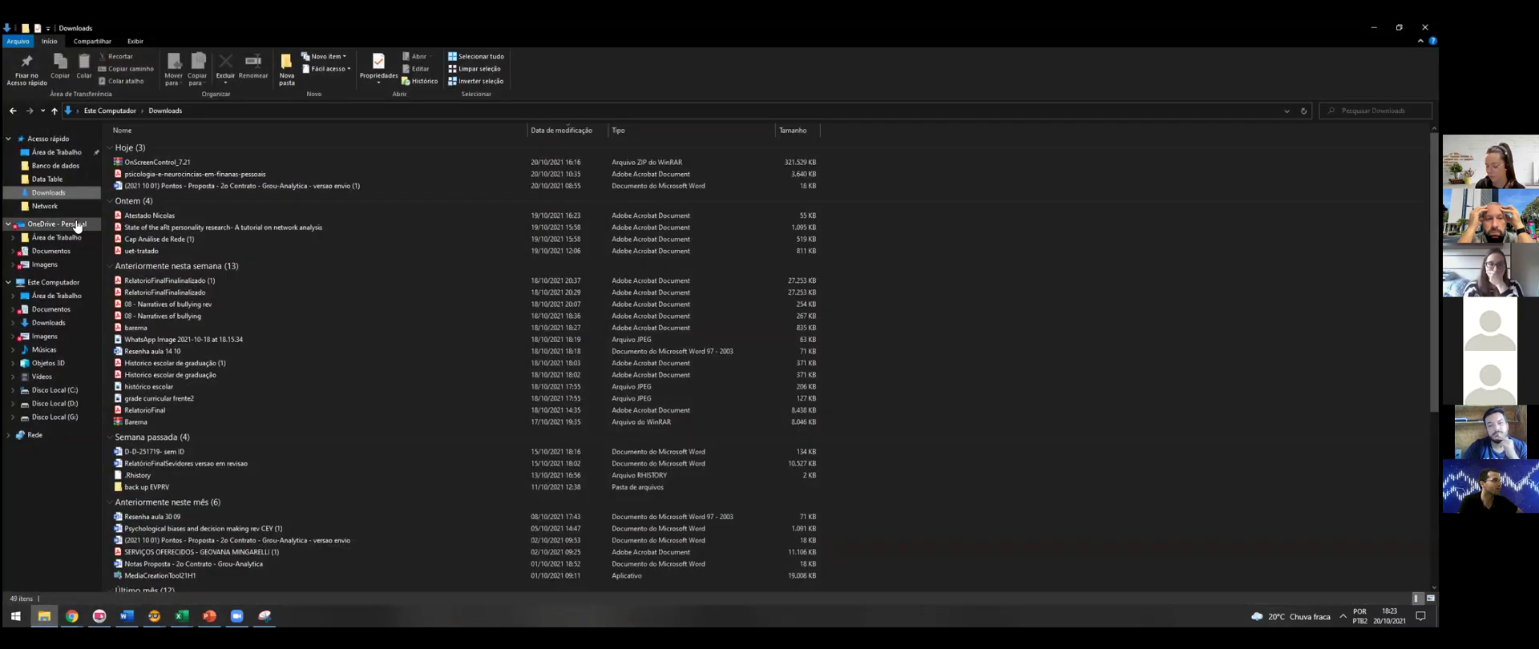
left_click(50, 250)
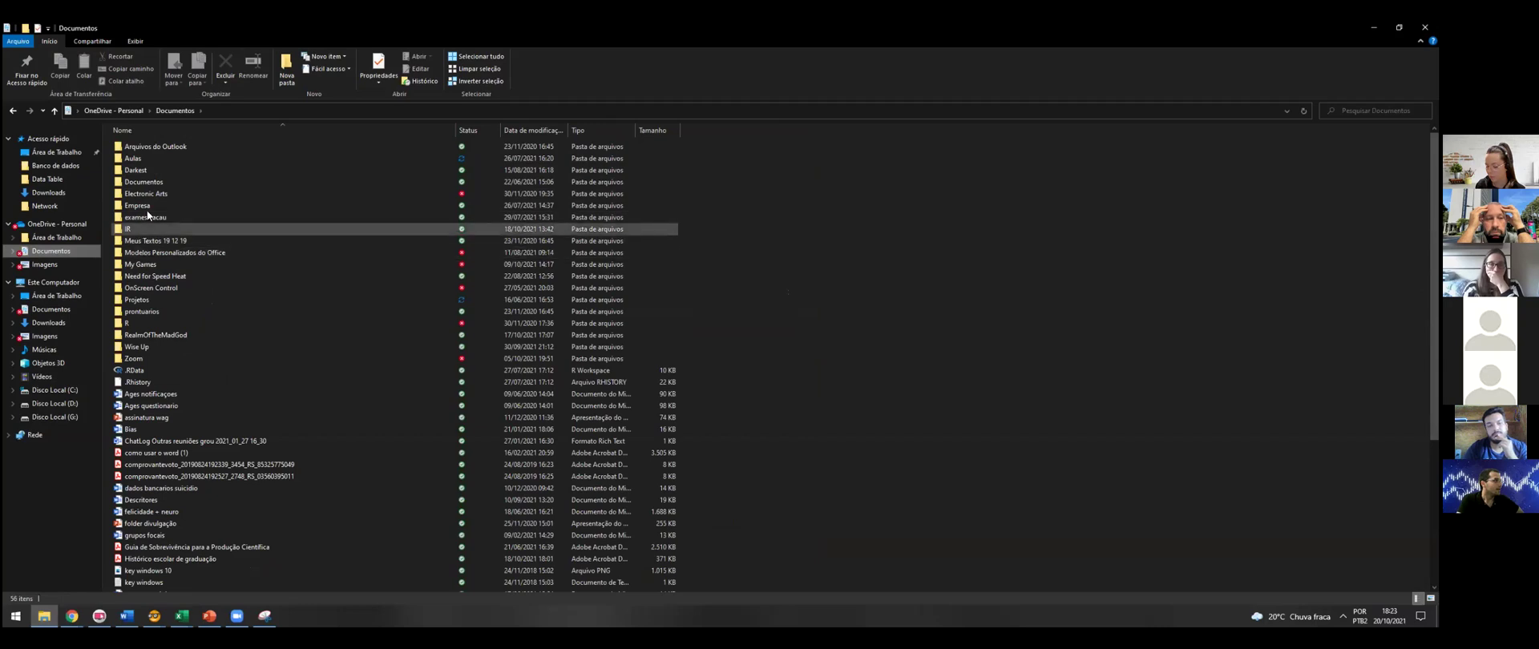
double_click(163, 158)
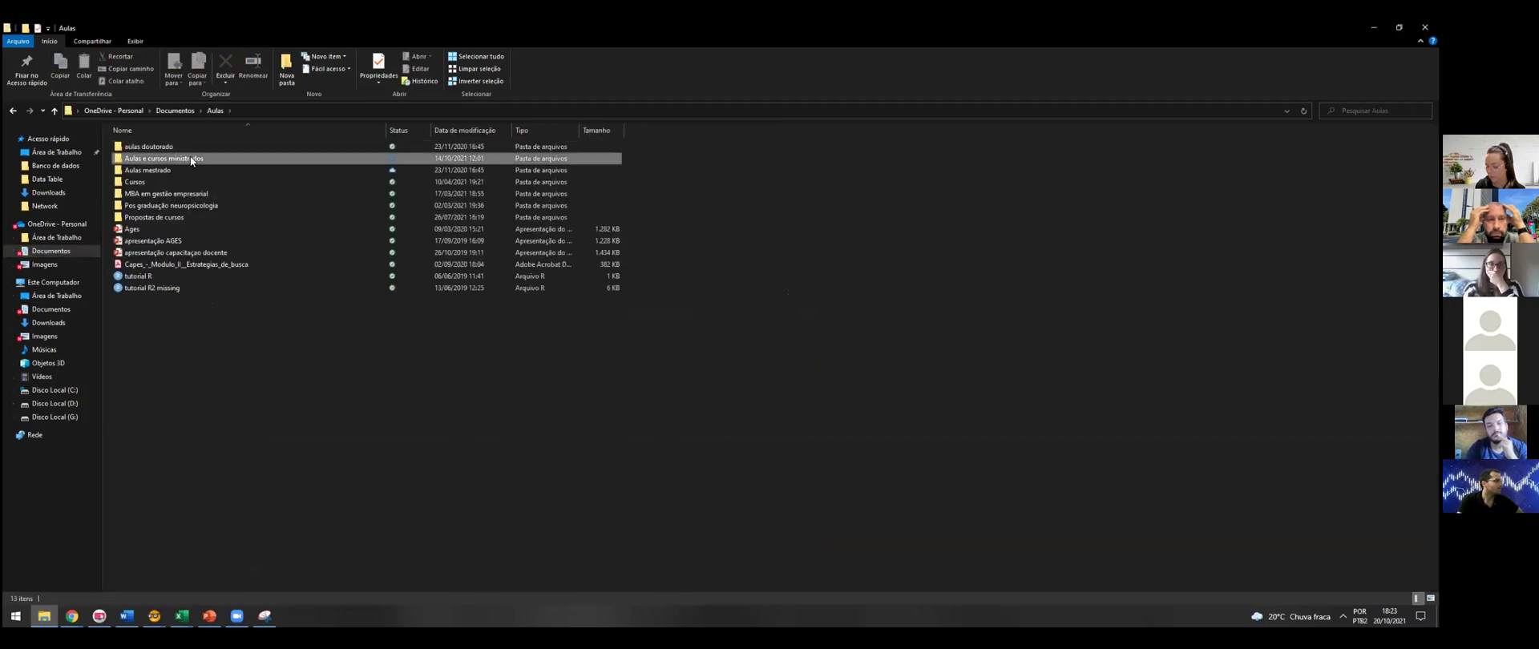
double_click(193, 160)
double_click(190, 233)
double_click(190, 160)
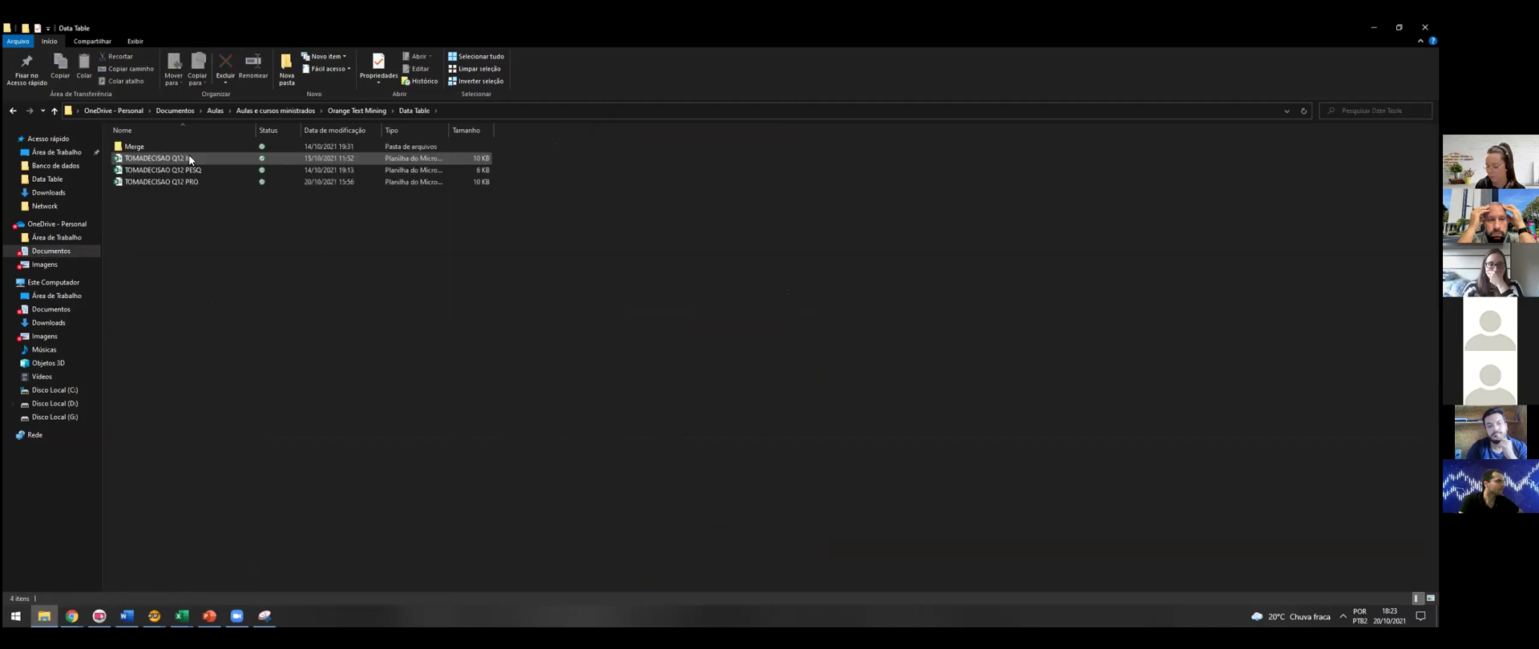
- Open the TOMADECISAO Q12 PRO workbook in Excel and examine its Freq, Grau/DG, DC and Categorias columns
left_click(206, 183)
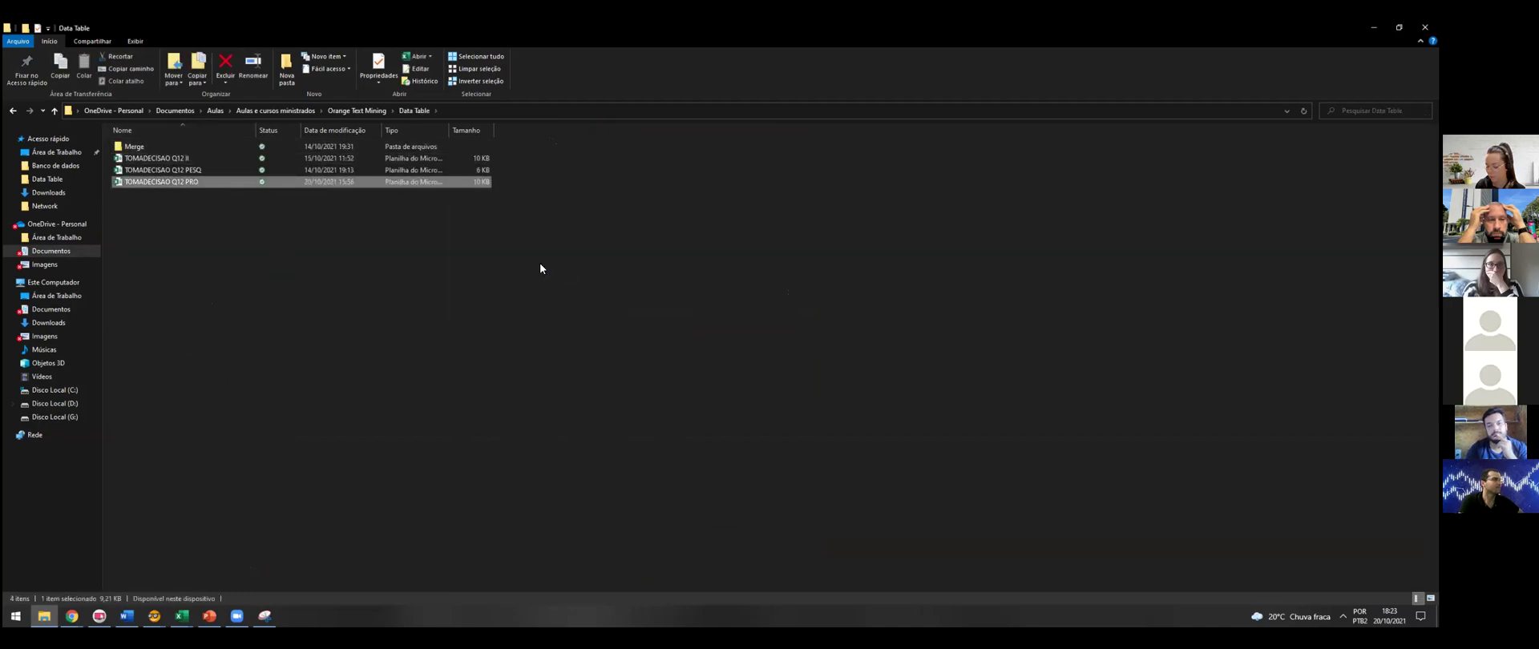
key("alt+Tab")
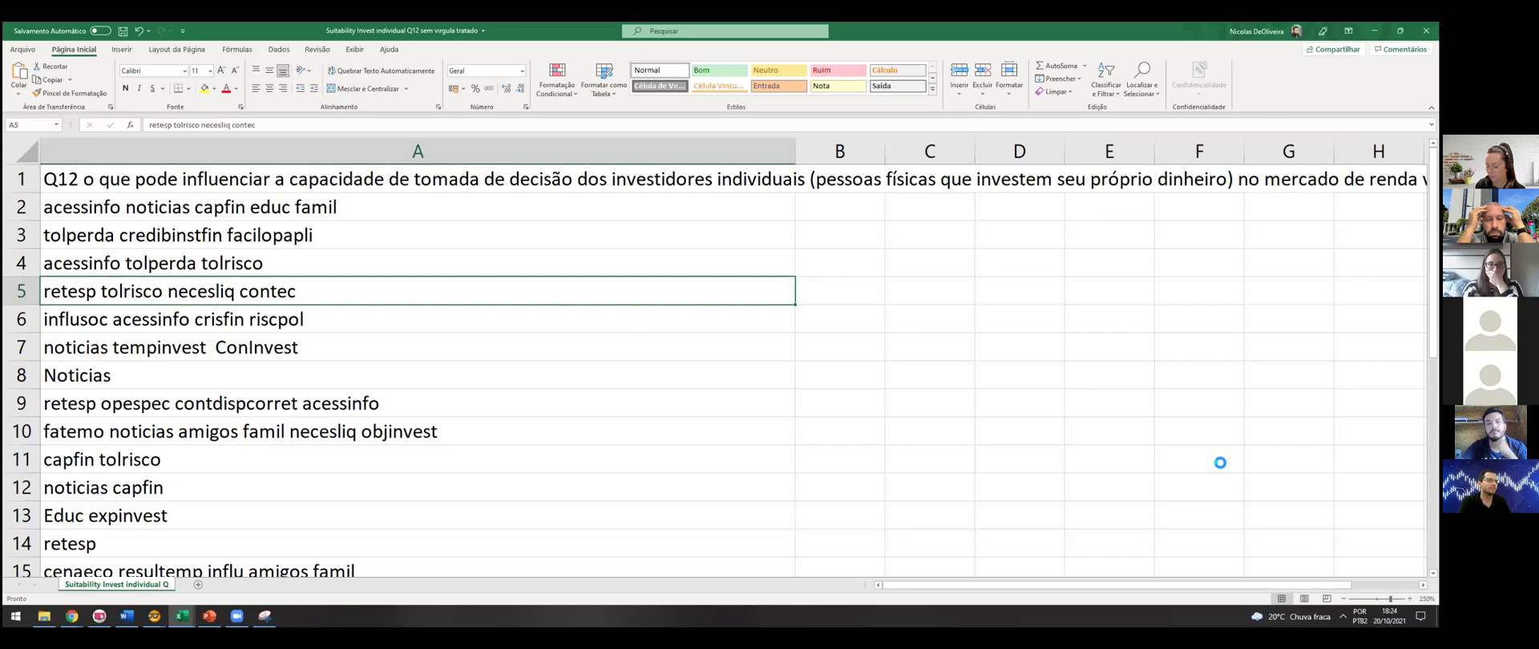
scroll(276, 223, "up", 5, "ctrl")
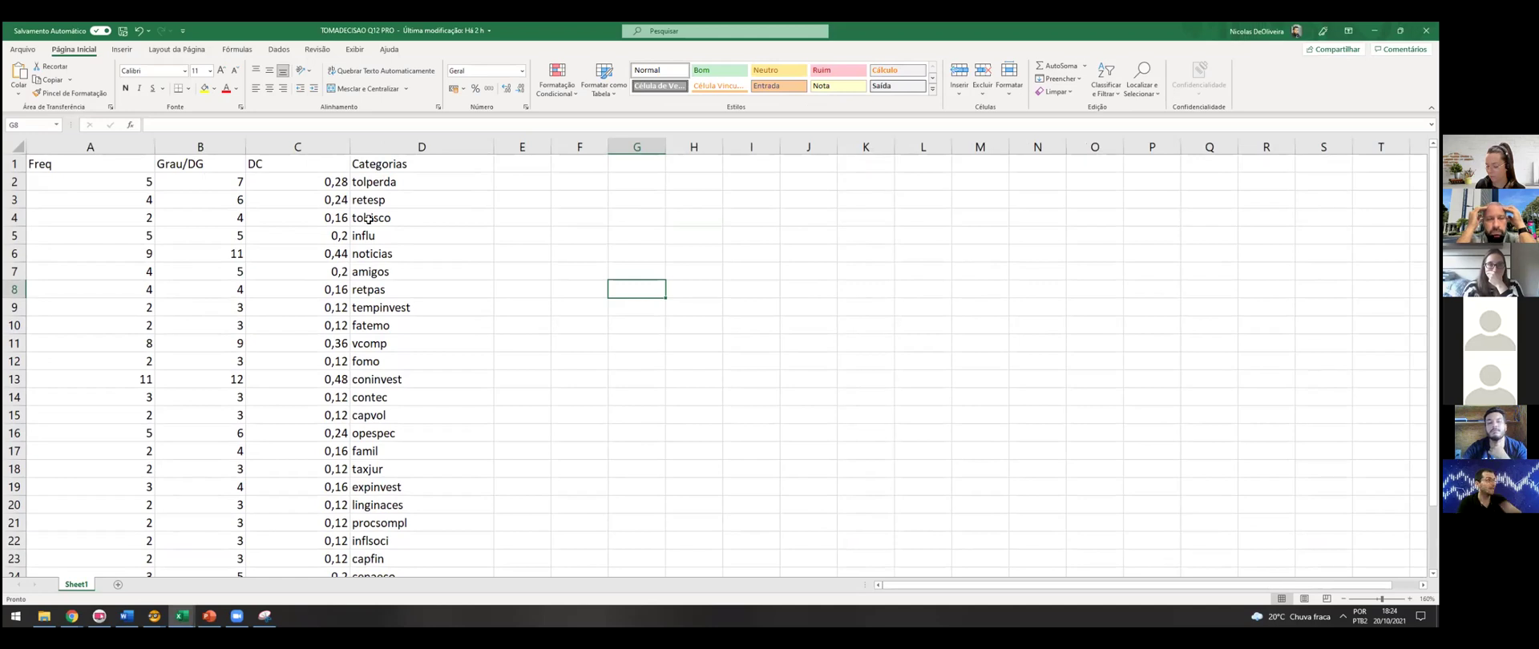
- Return to the Data Table folder and open the TOMADECISAO Q12 PESQ workbook at a readable size
key("alt+Tab")
left_click(183, 167)
double_click(181, 168)
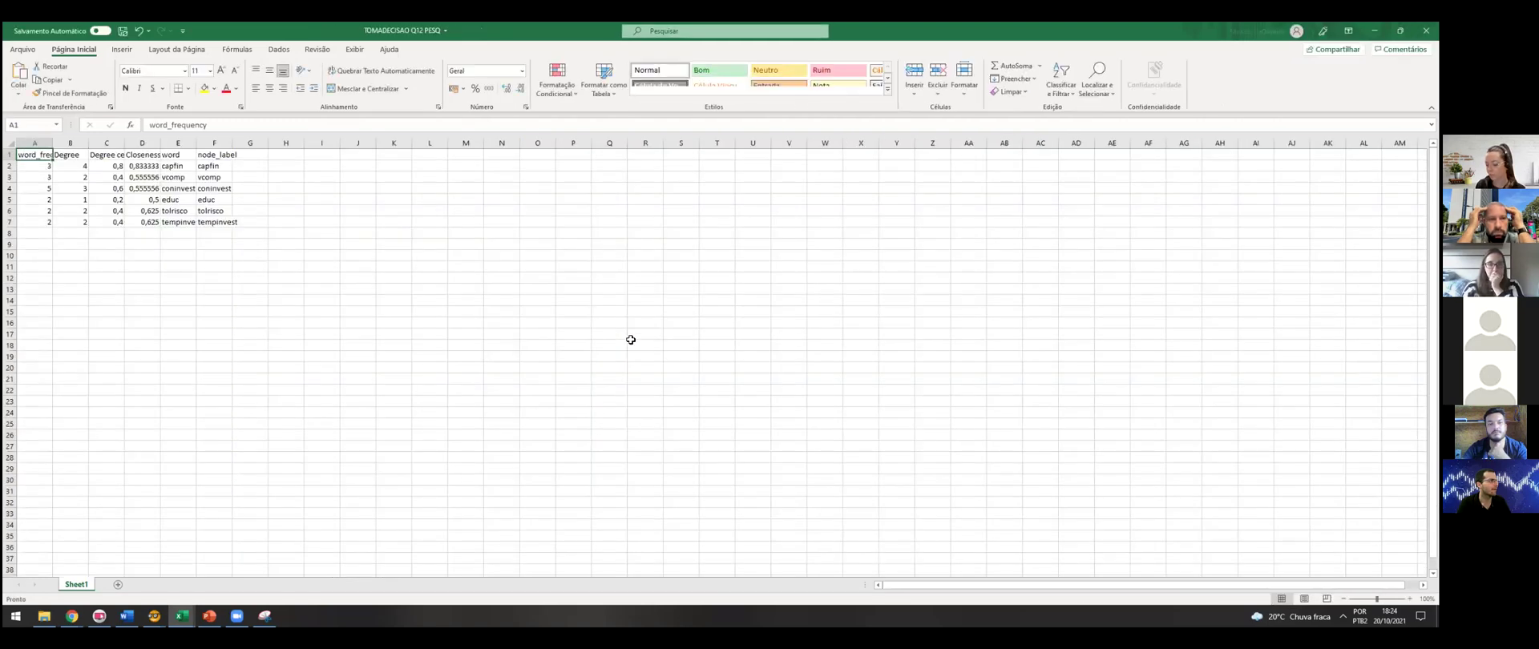
scroll(102, 215, "up", 6)
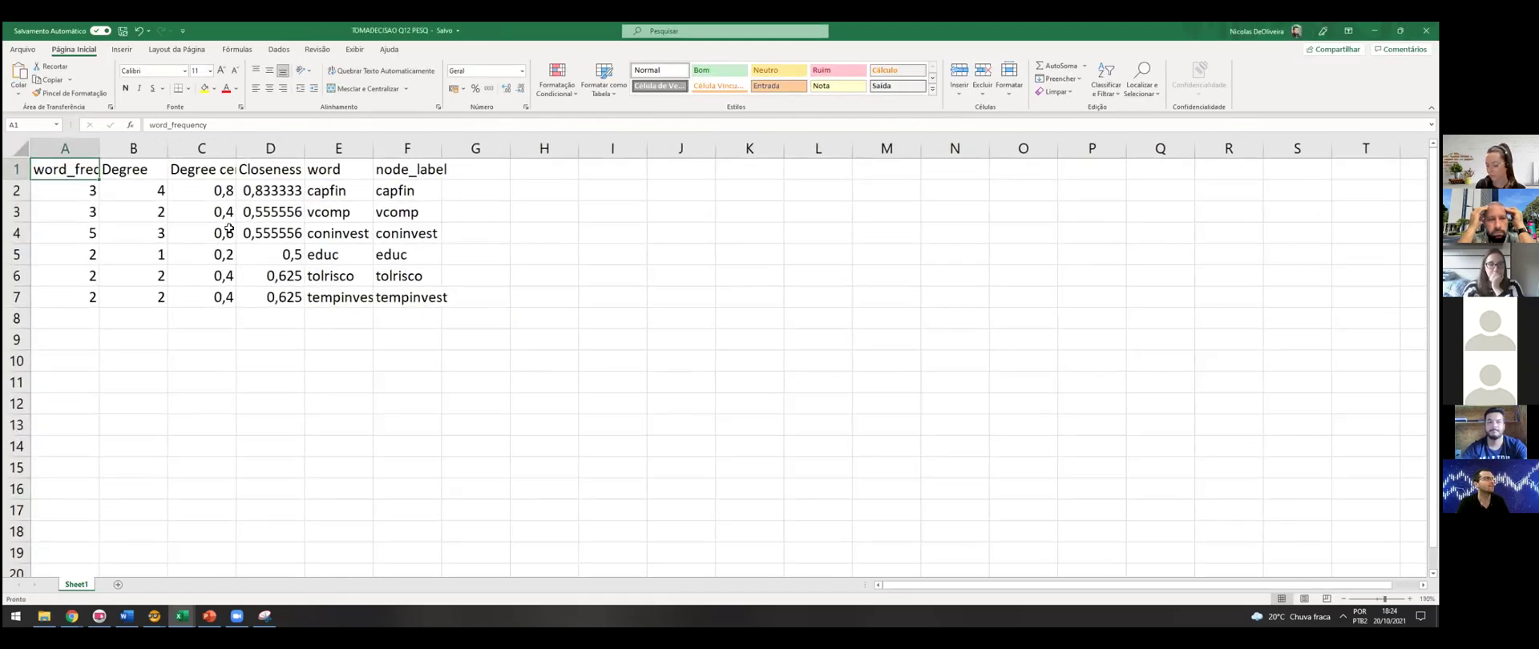
- Rename the word_frequency, Degree and Degree centrality headers as Frequencia, DG and DC, widening columns to show the full headers
left_click_drag(96, 149, 261, 146)
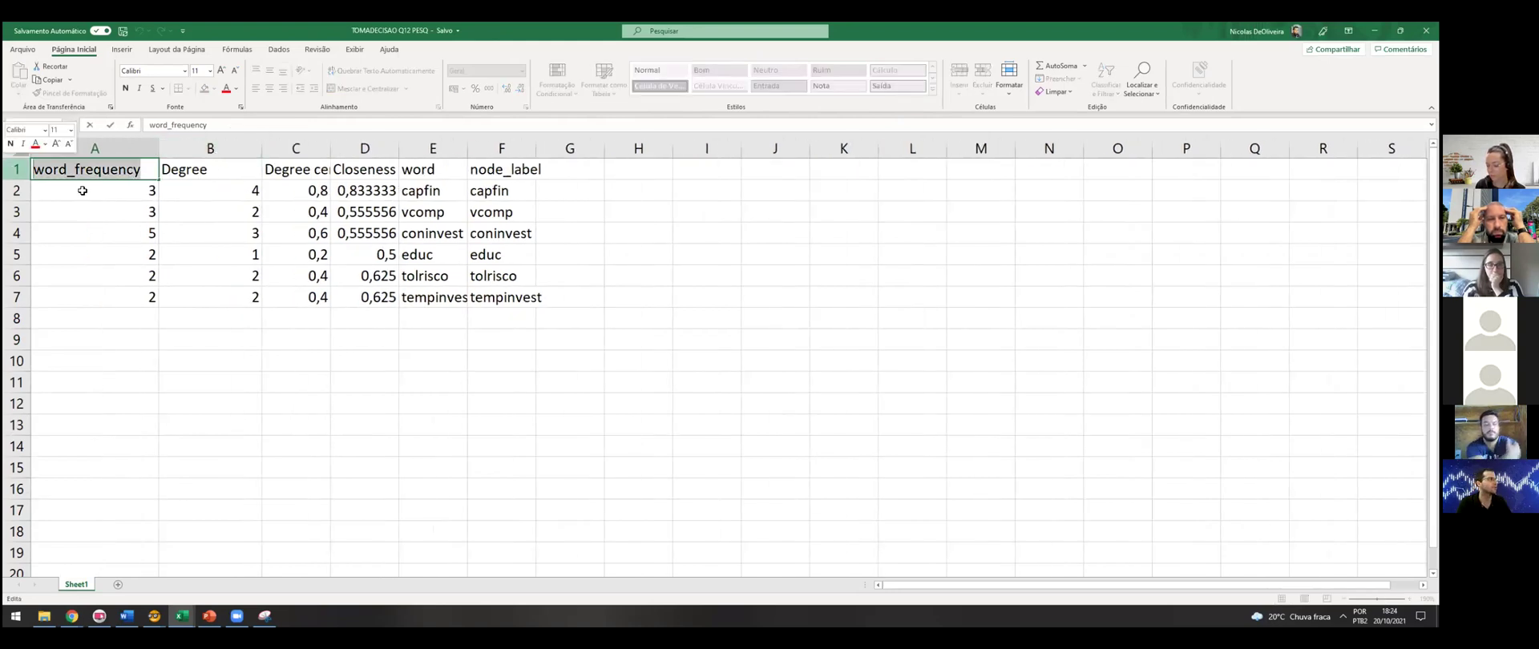
type("Frequenci")
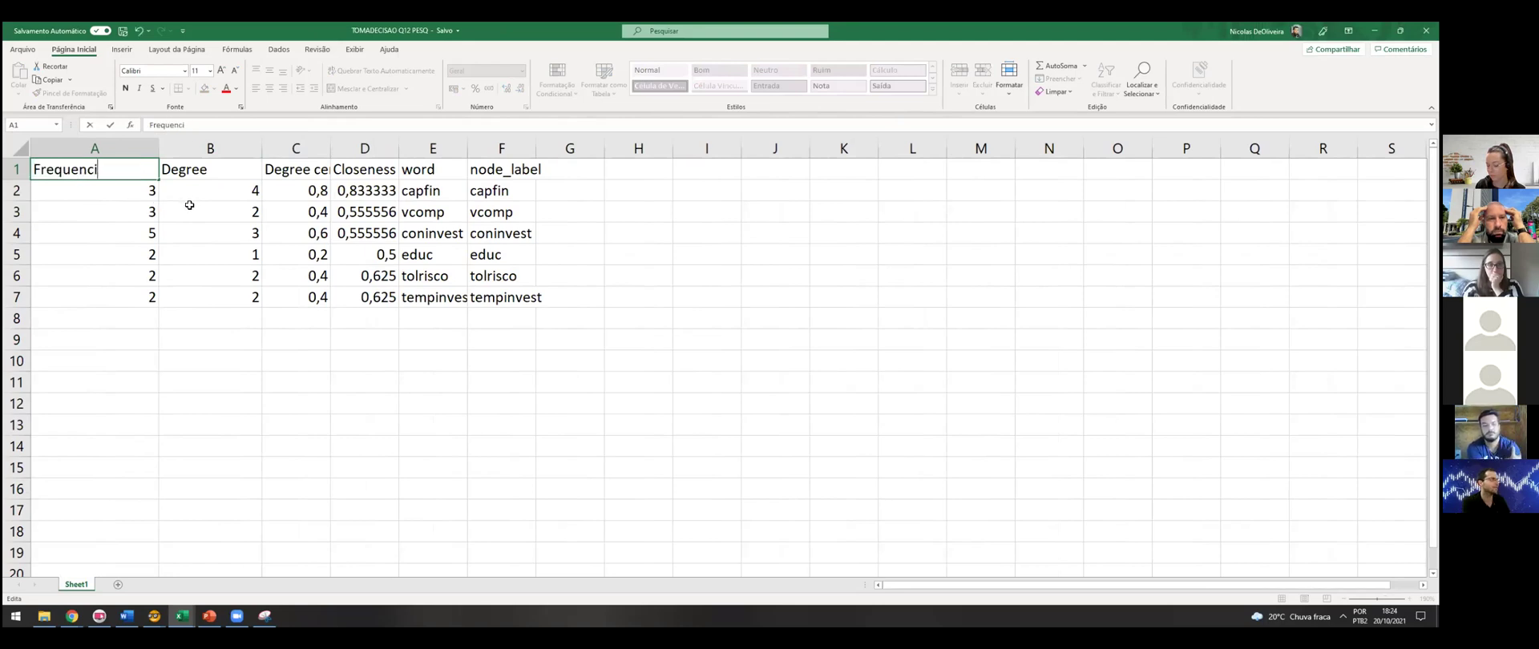
type("a")
key("Tab")
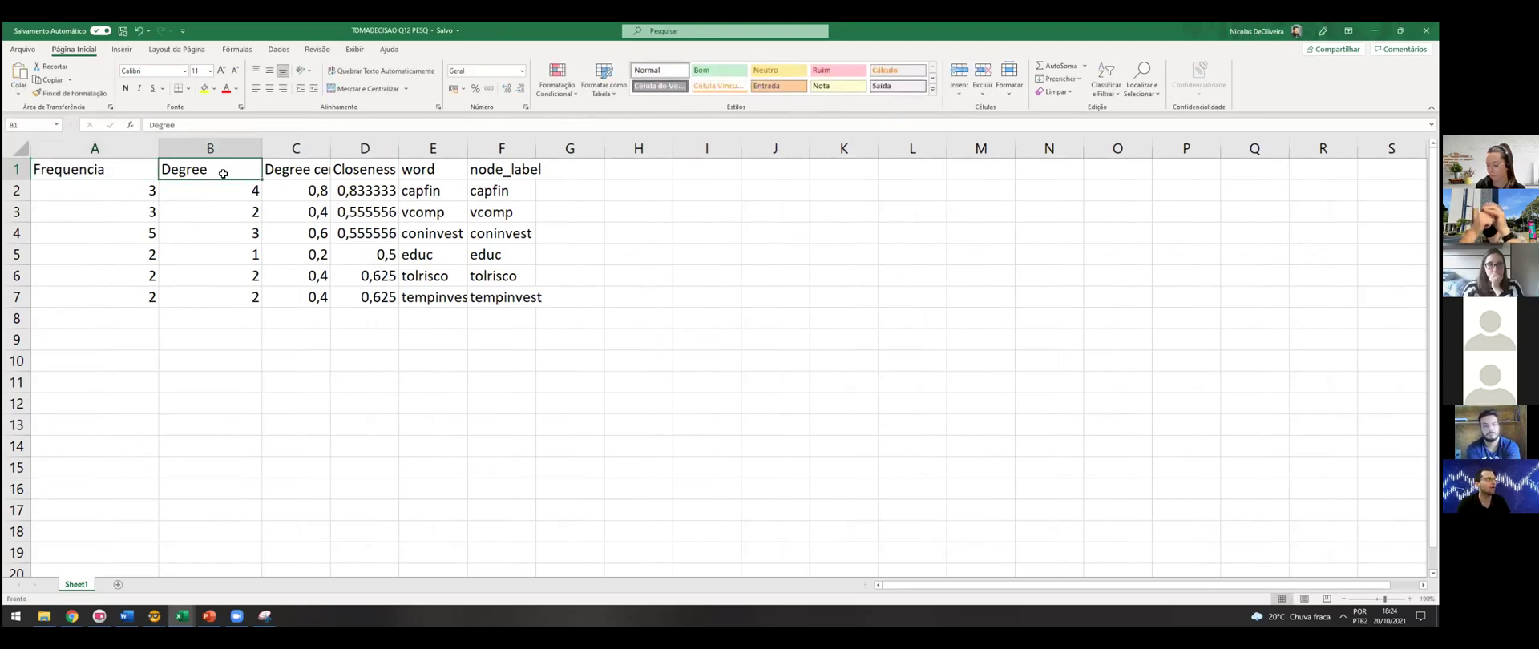
type("DG")
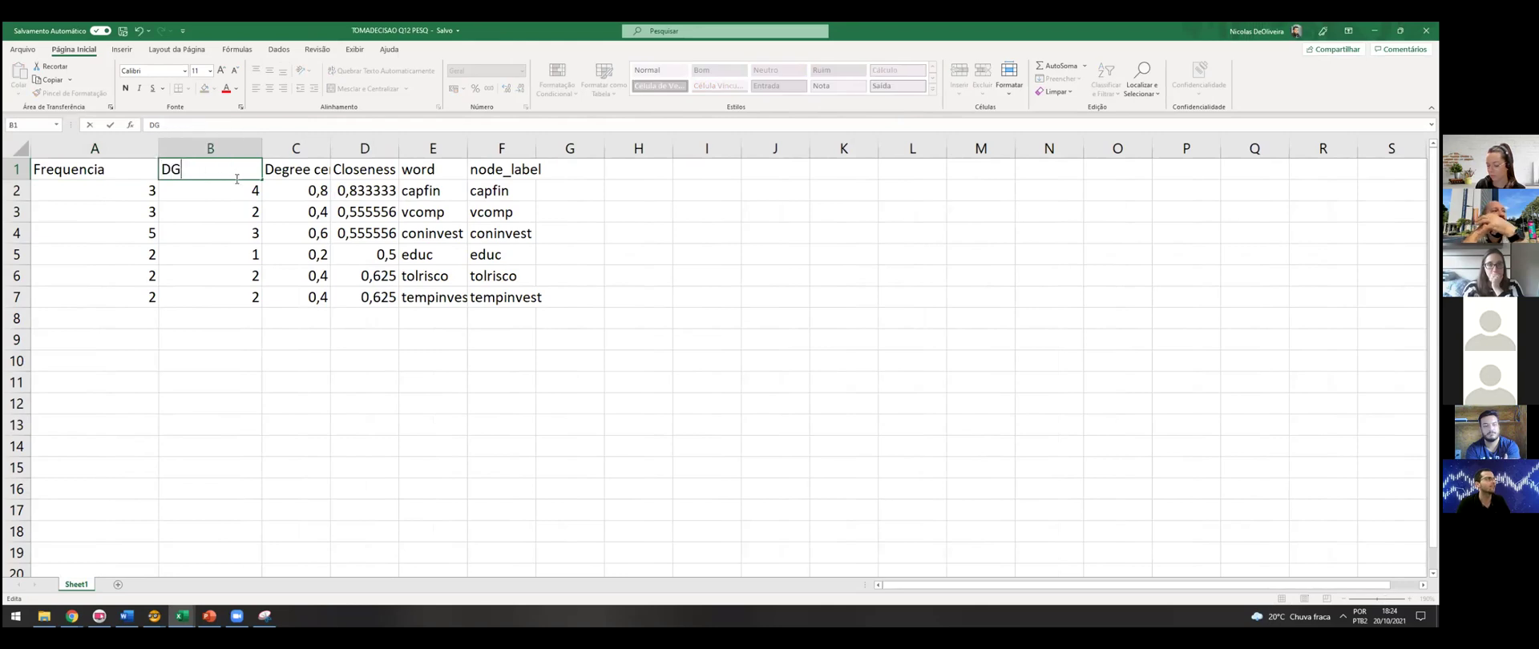
left_click(302, 163)
double_click(330, 150)
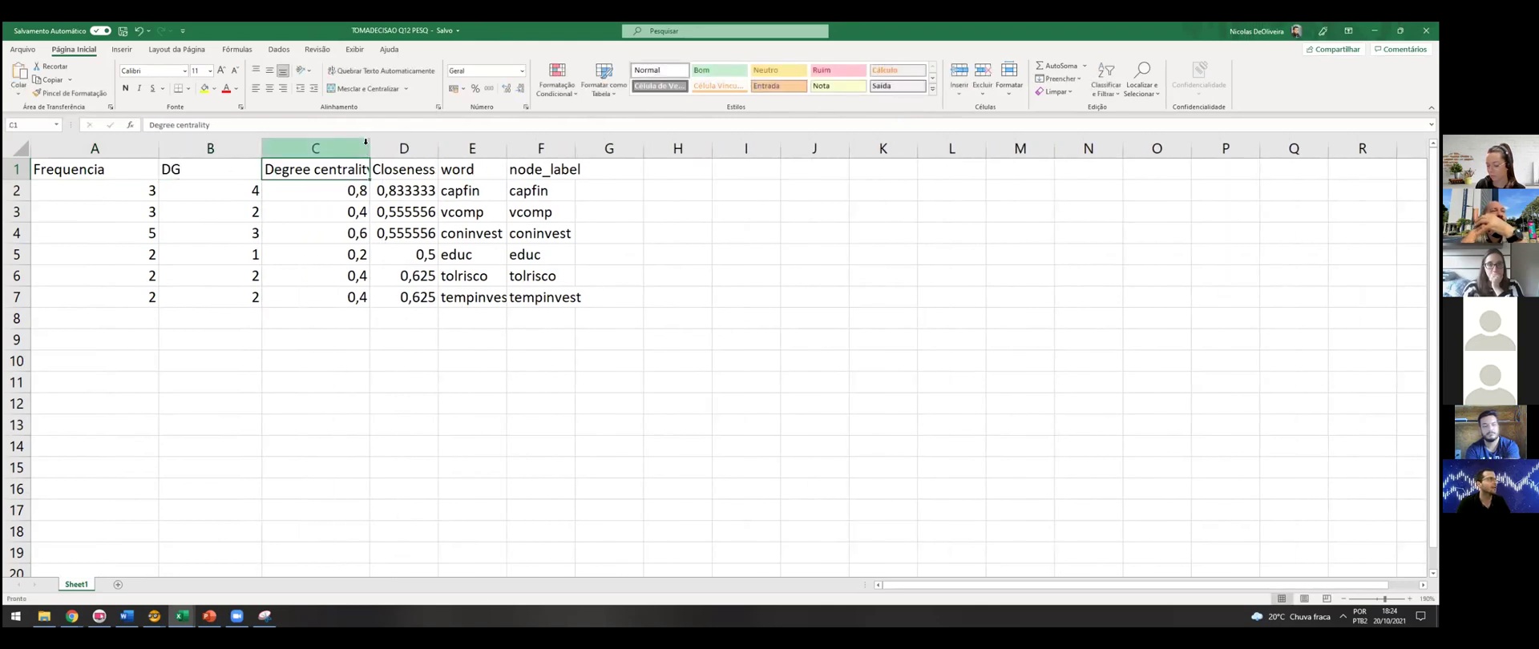
type("DC")
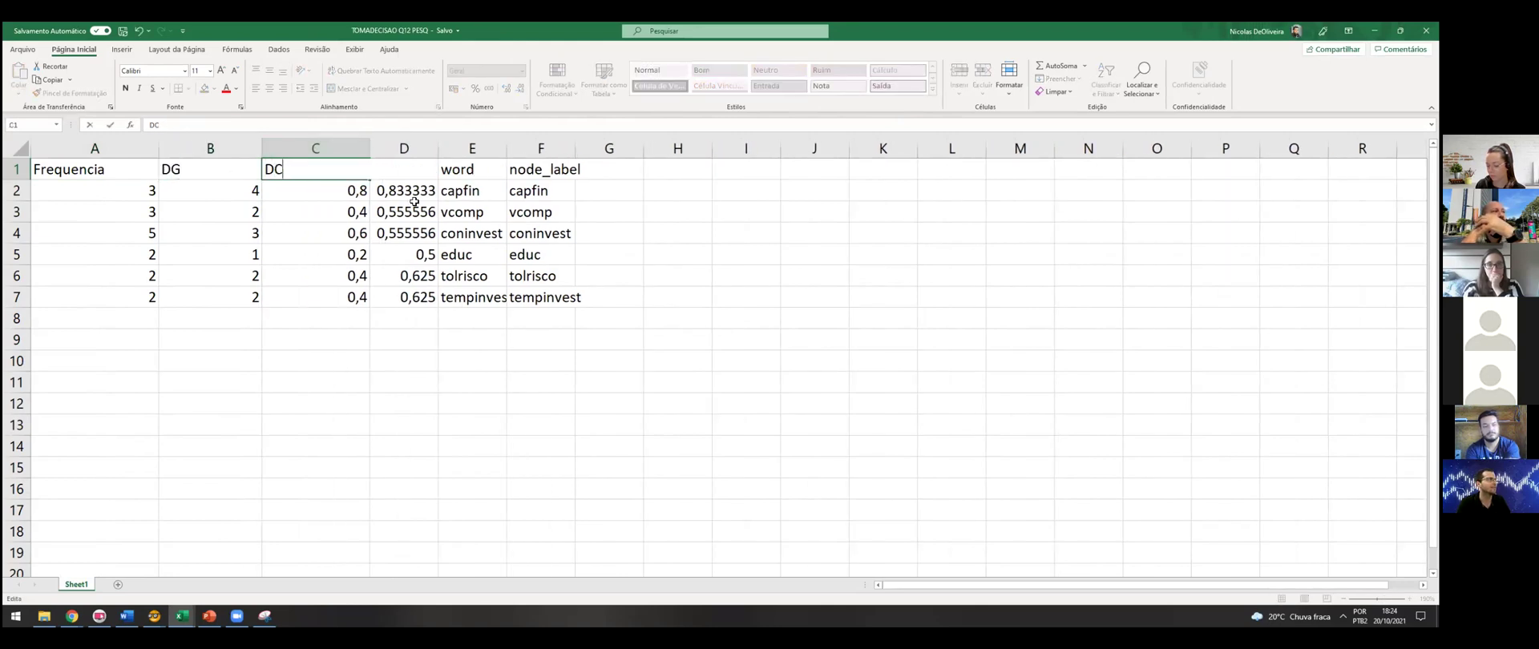
key("Return")
- Widen the Closeness centrality column to read its header, and delete that column
left_click(416, 172)
left_click_drag(438, 149, 480, 149)
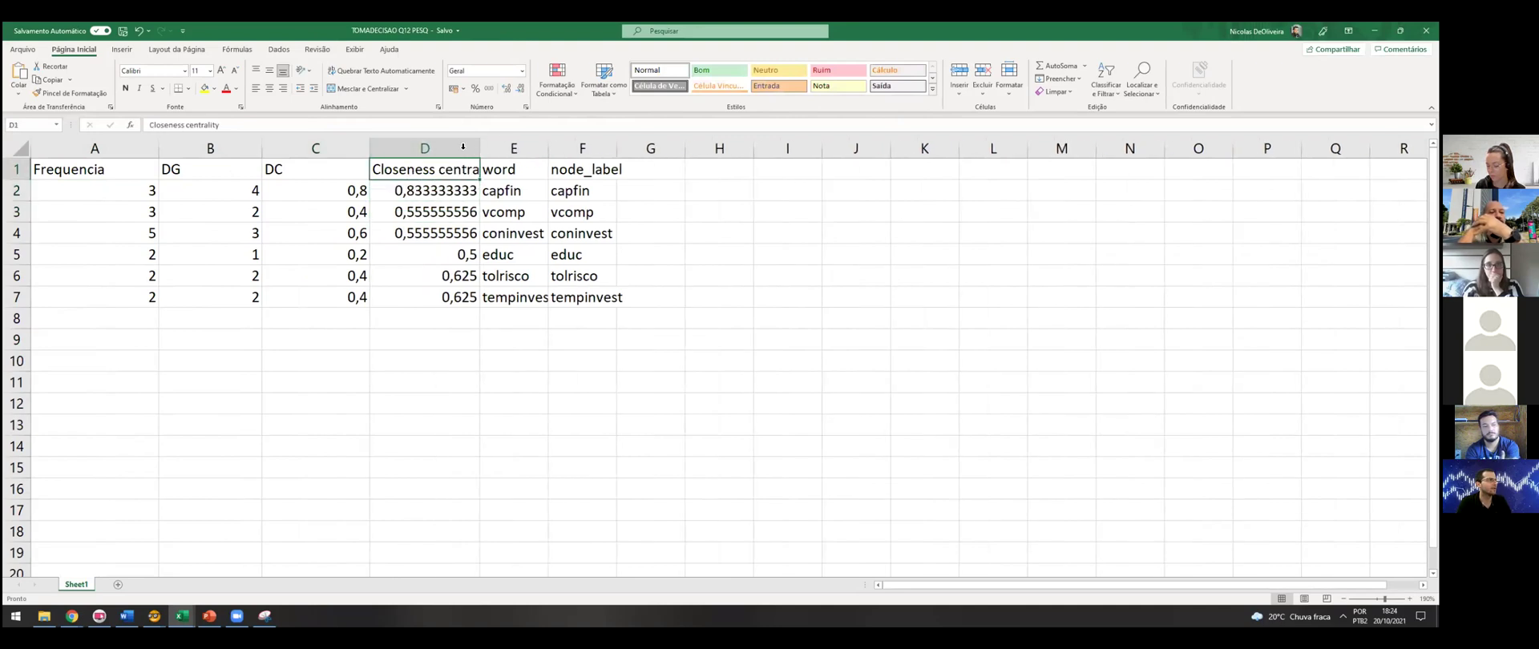
right_click(460, 150)
left_click(526, 260)
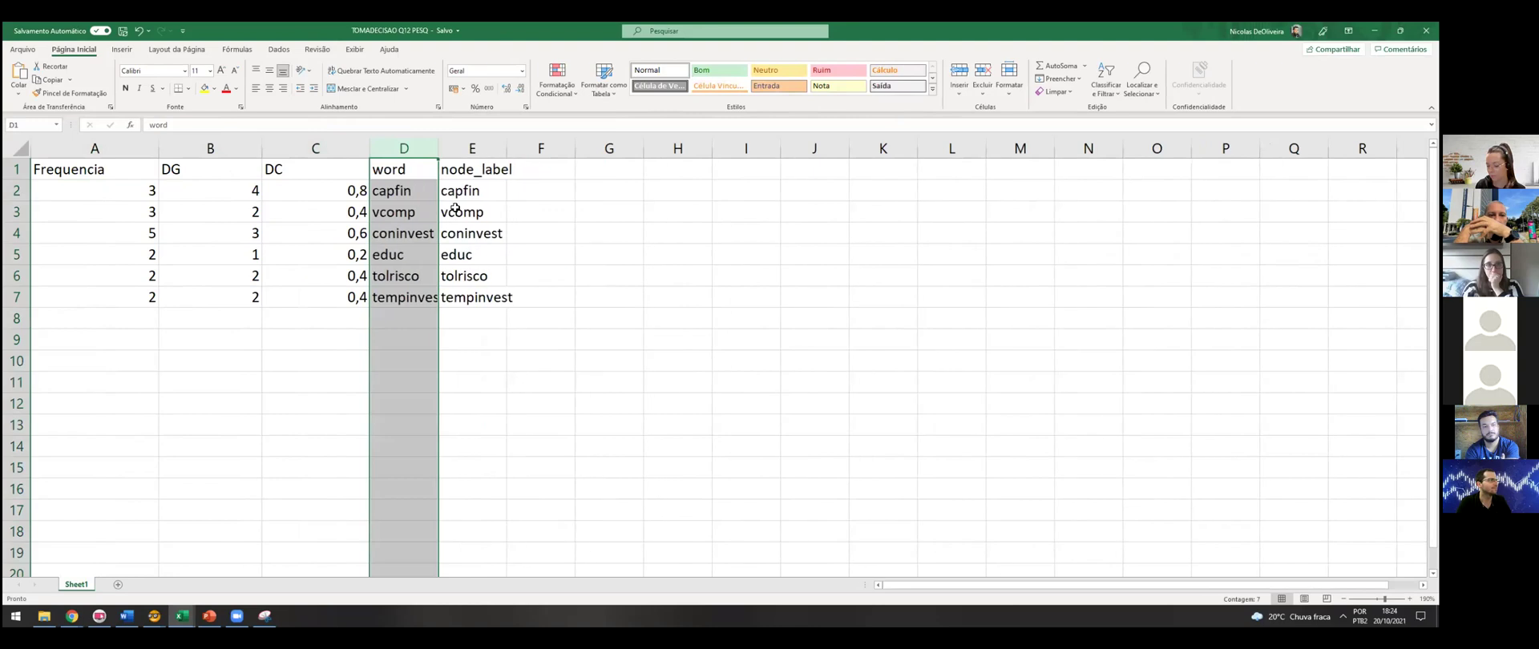
- Delete the duplicate node_label column, keeping the word column
left_click(479, 172)
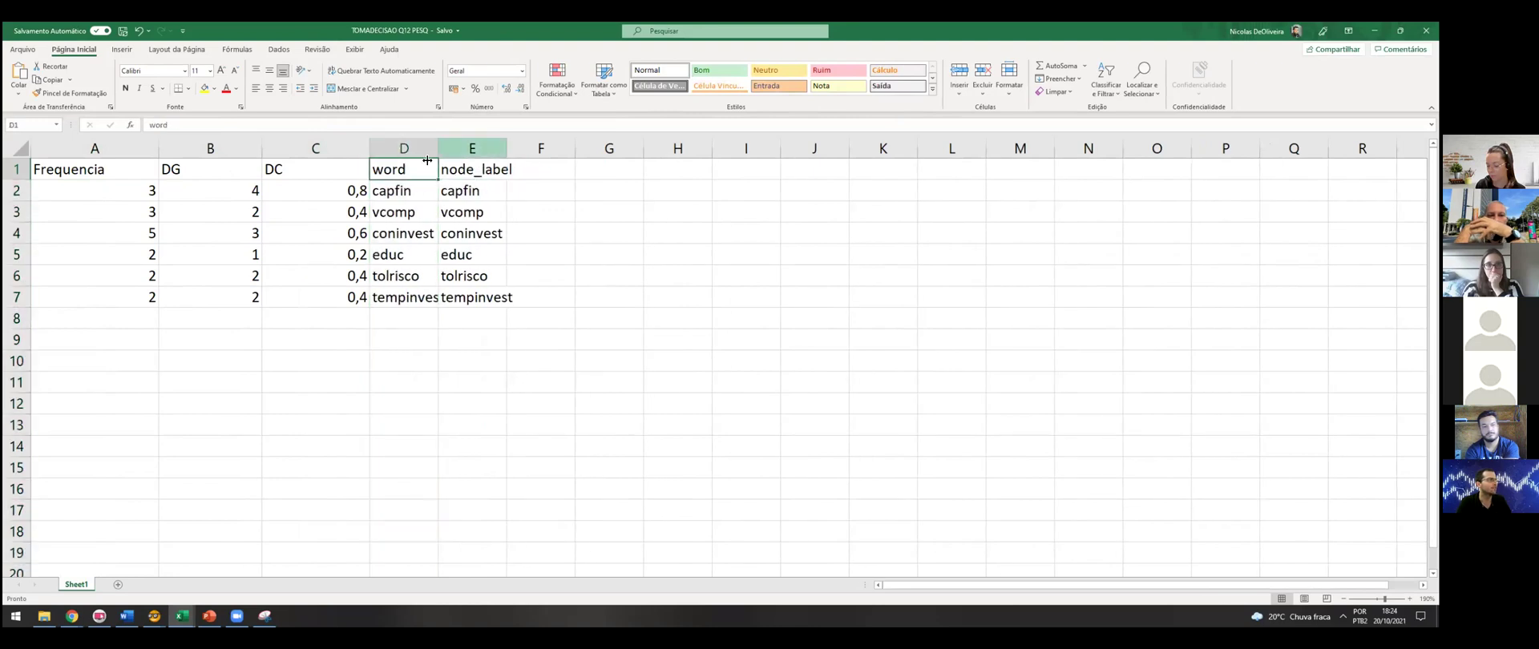
key("ctrl+space")
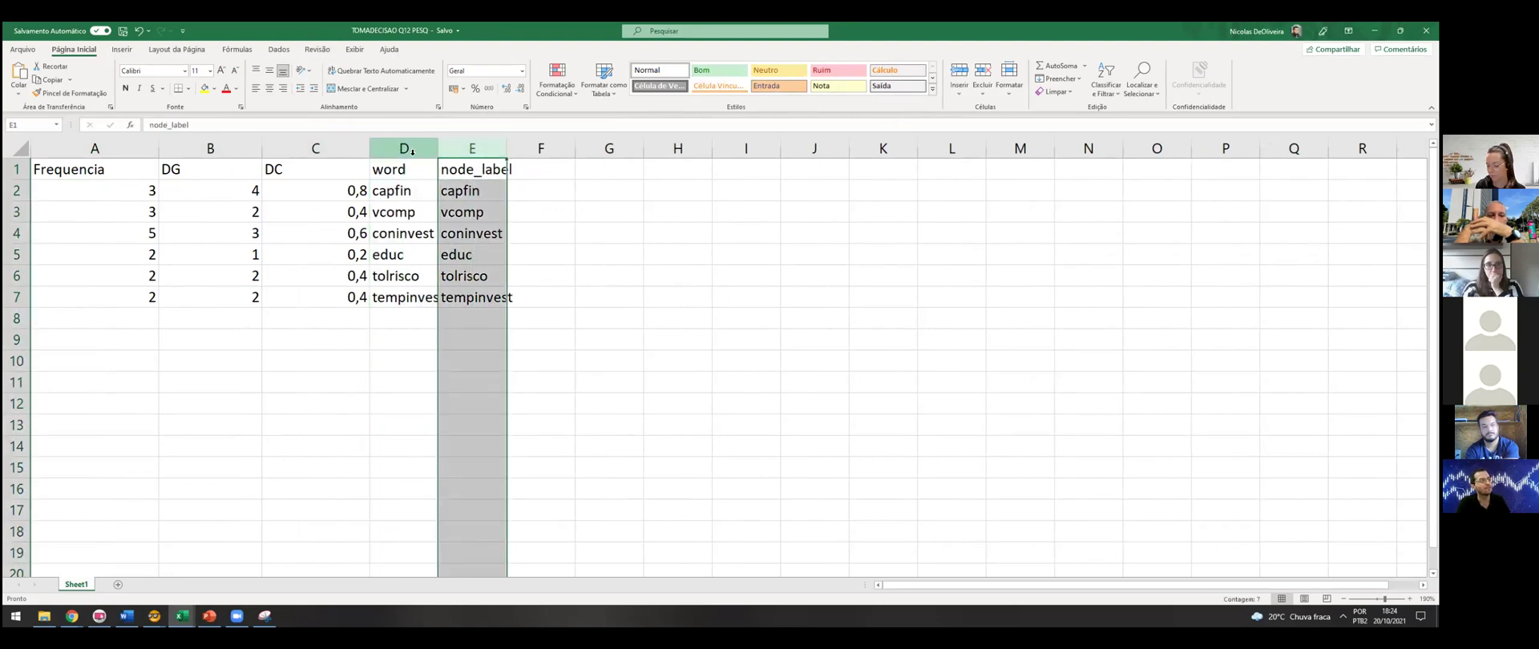
left_click(413, 155)
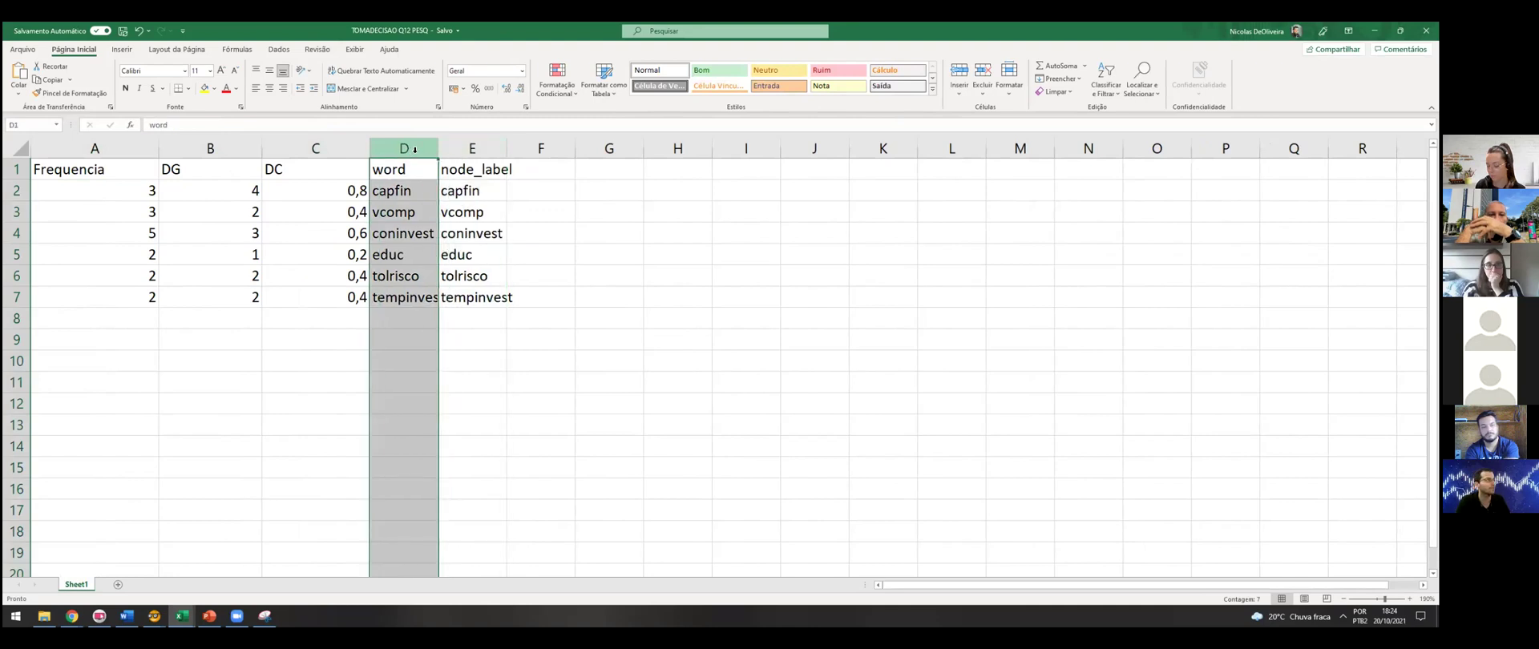
right_click(414, 153)
left_click(608, 205)
left_click(473, 150)
right_click(477, 149)
left_click(525, 245)
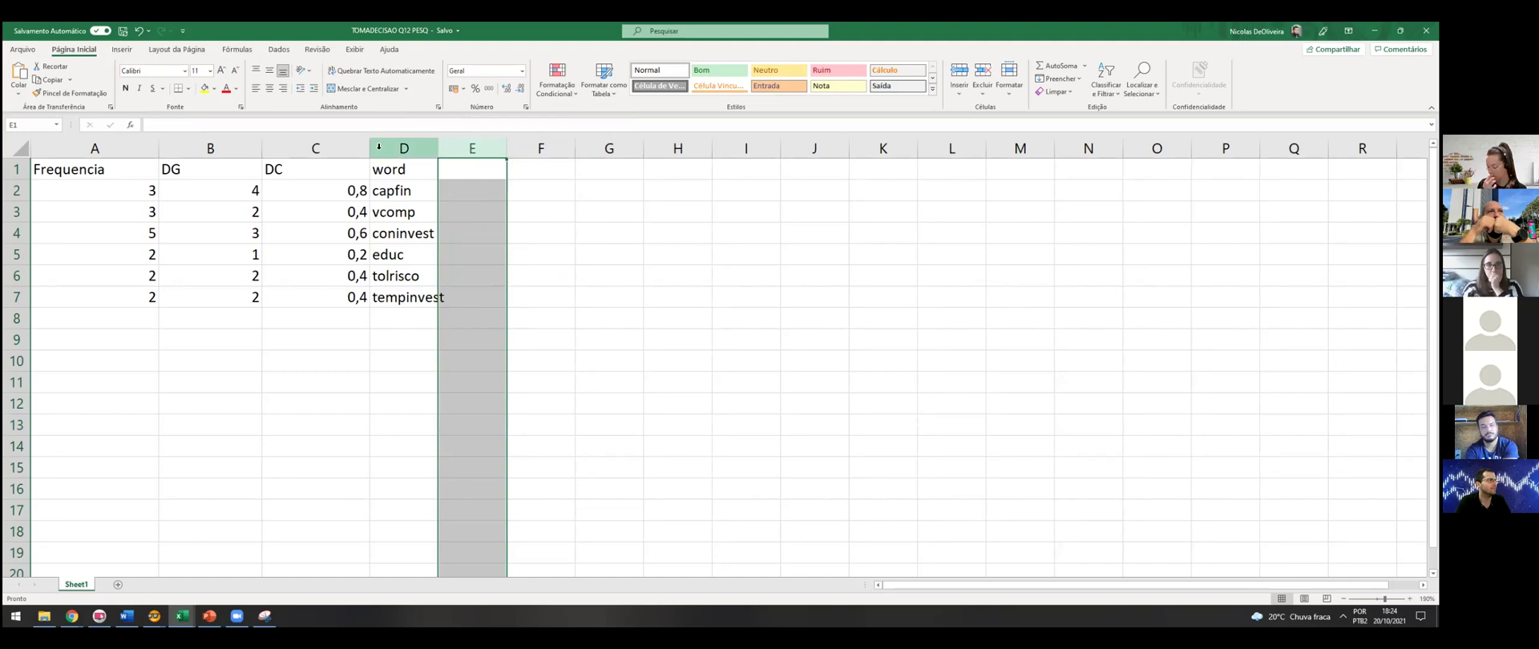
- Rename the word header in column D as Opiniões PRO
double_click(405, 169)
left_click_drag(407, 170, 367, 171)
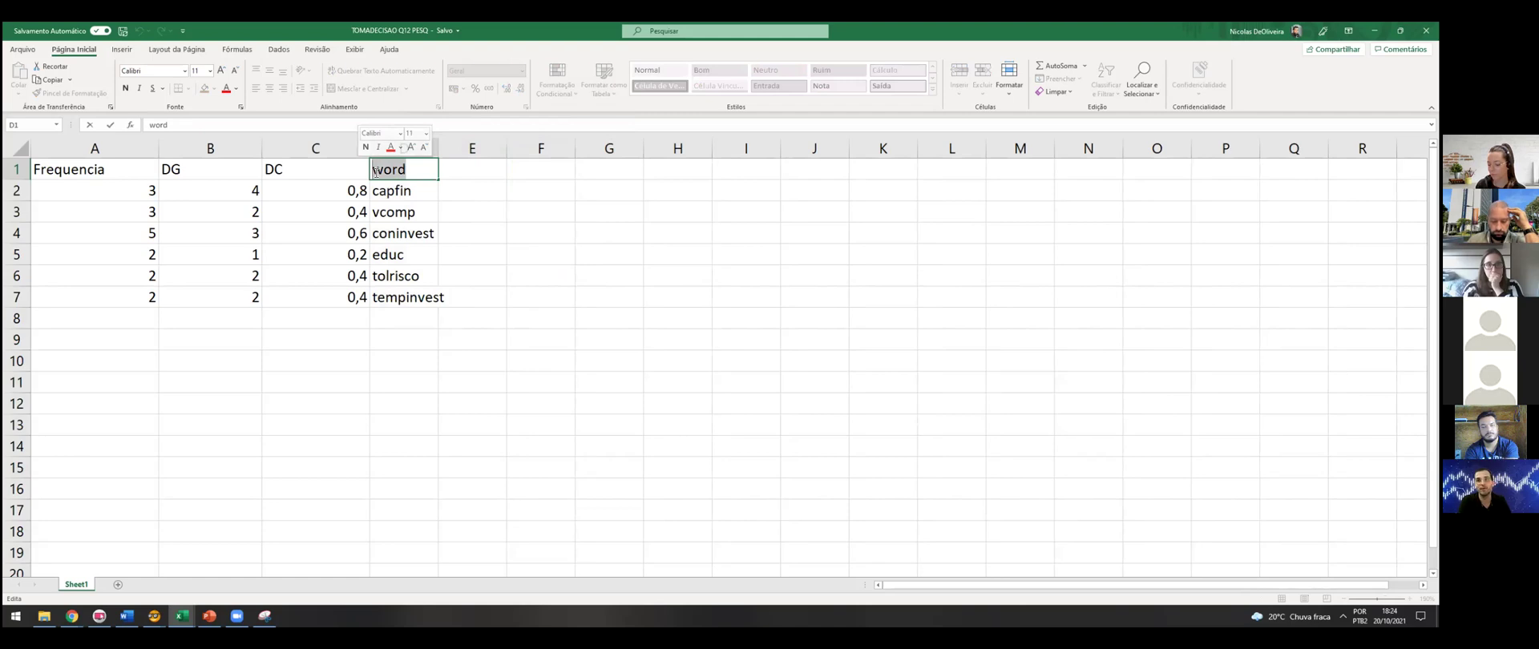
type("Opiniões PRO")
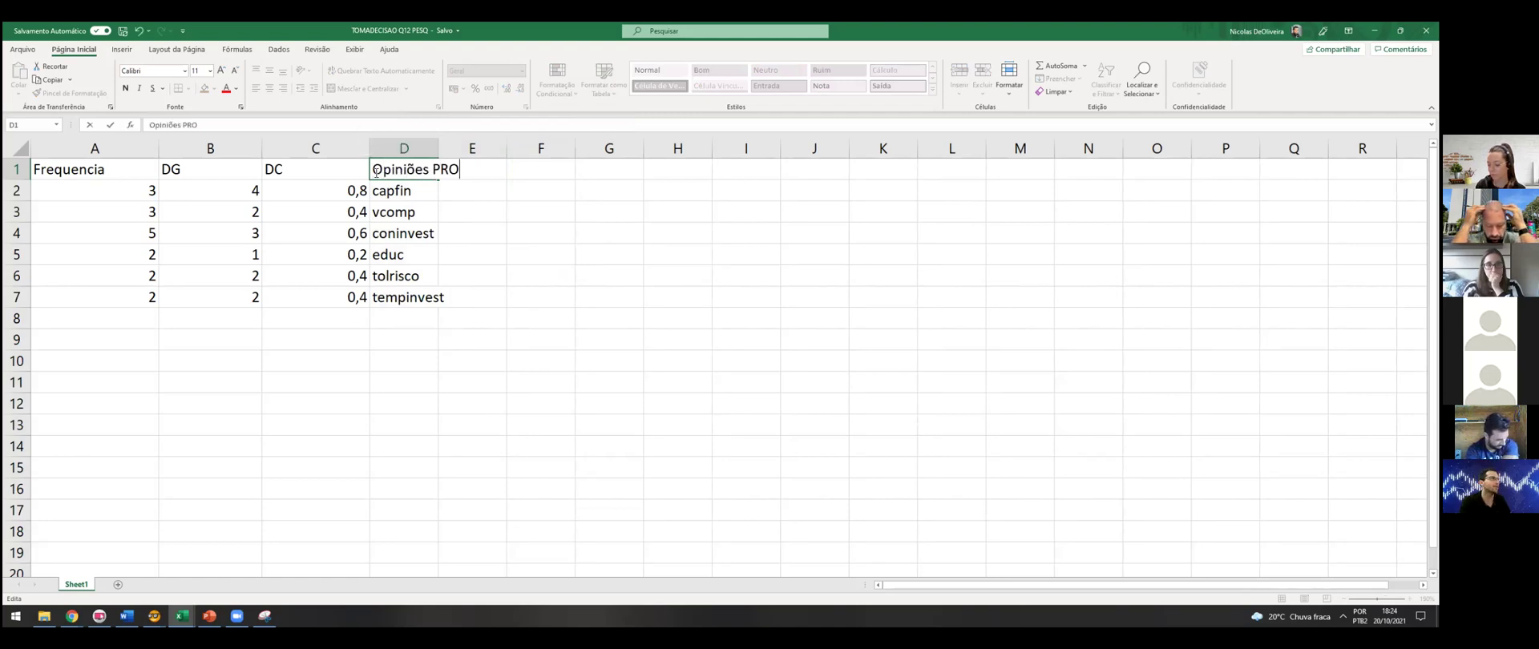
- Widen column D and rename its header as Categorias
left_click(486, 231)
left_click_drag(439, 148, 506, 148)
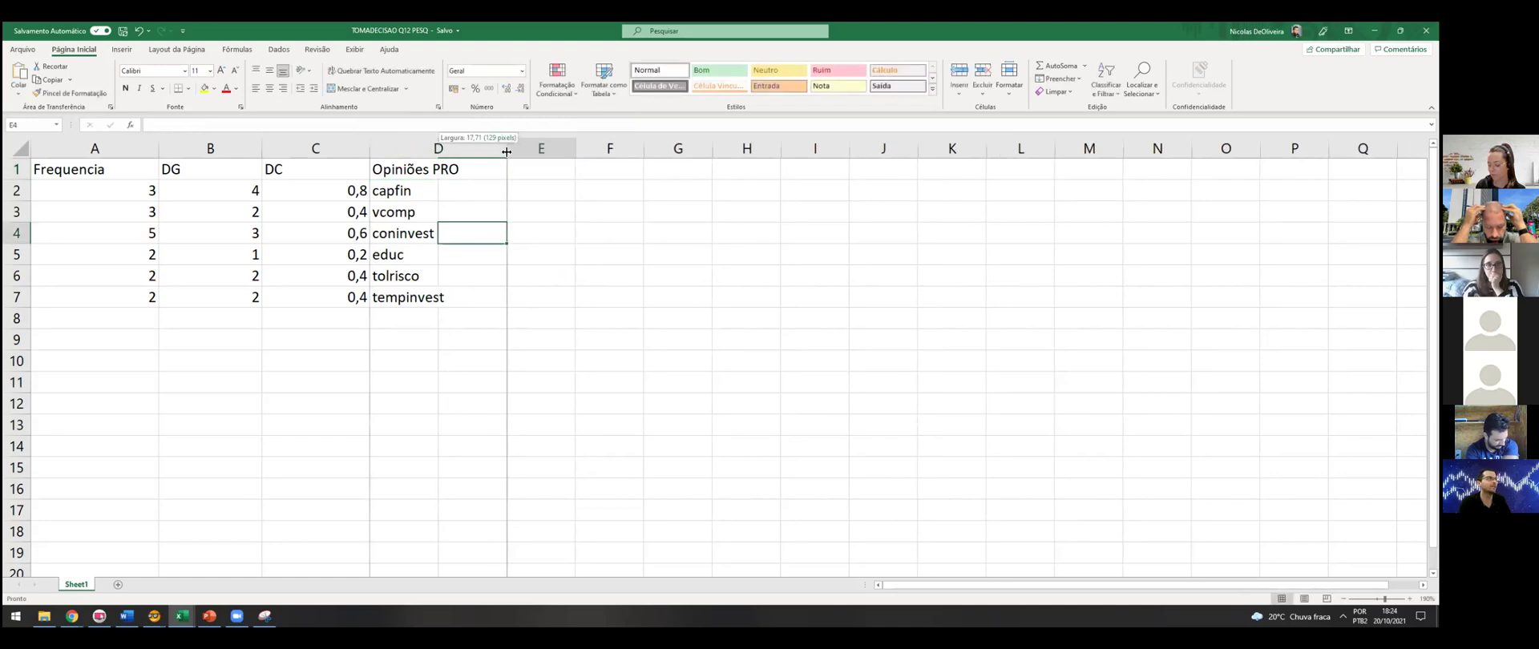
left_click(461, 171)
type("Categorias")
left_click(523, 208)
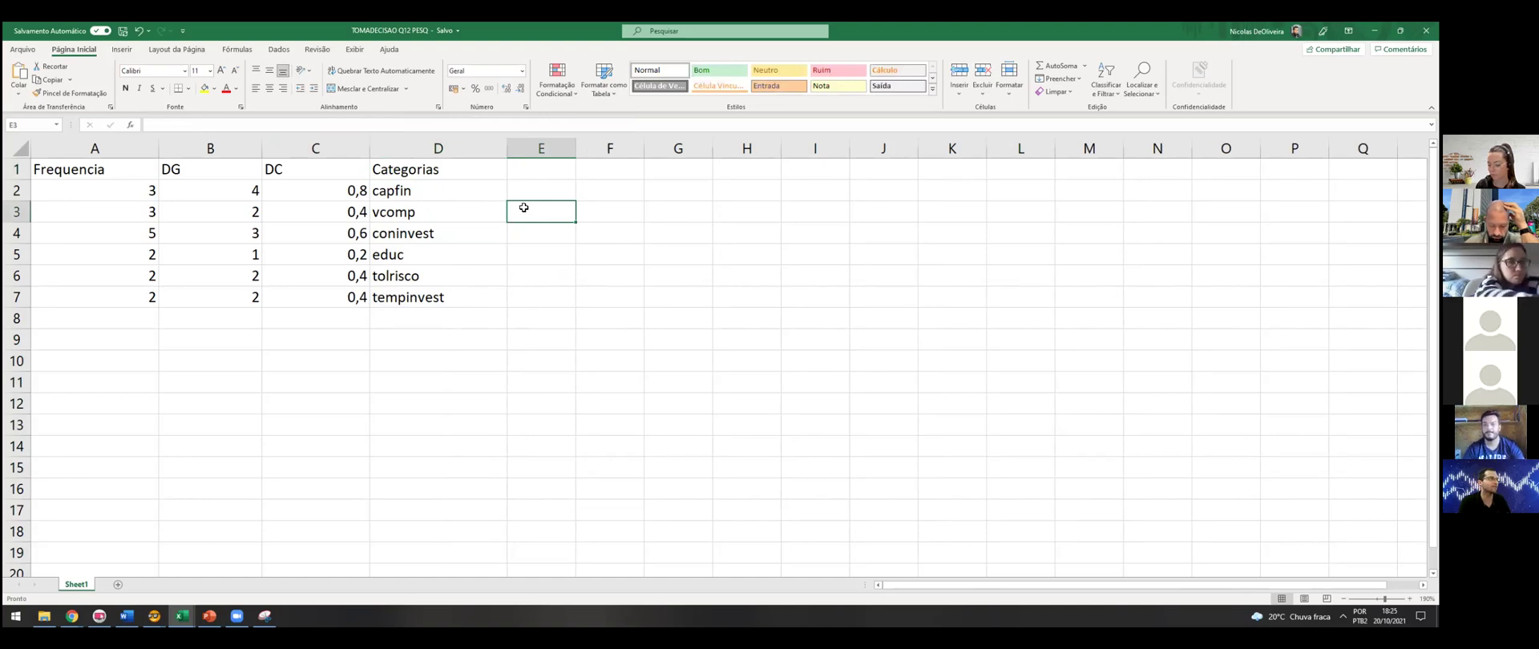
- Look over the tidied table, switch to the Word document on investor profile analysis and find Tabela 4
left_click_drag(64, 169, 418, 286)
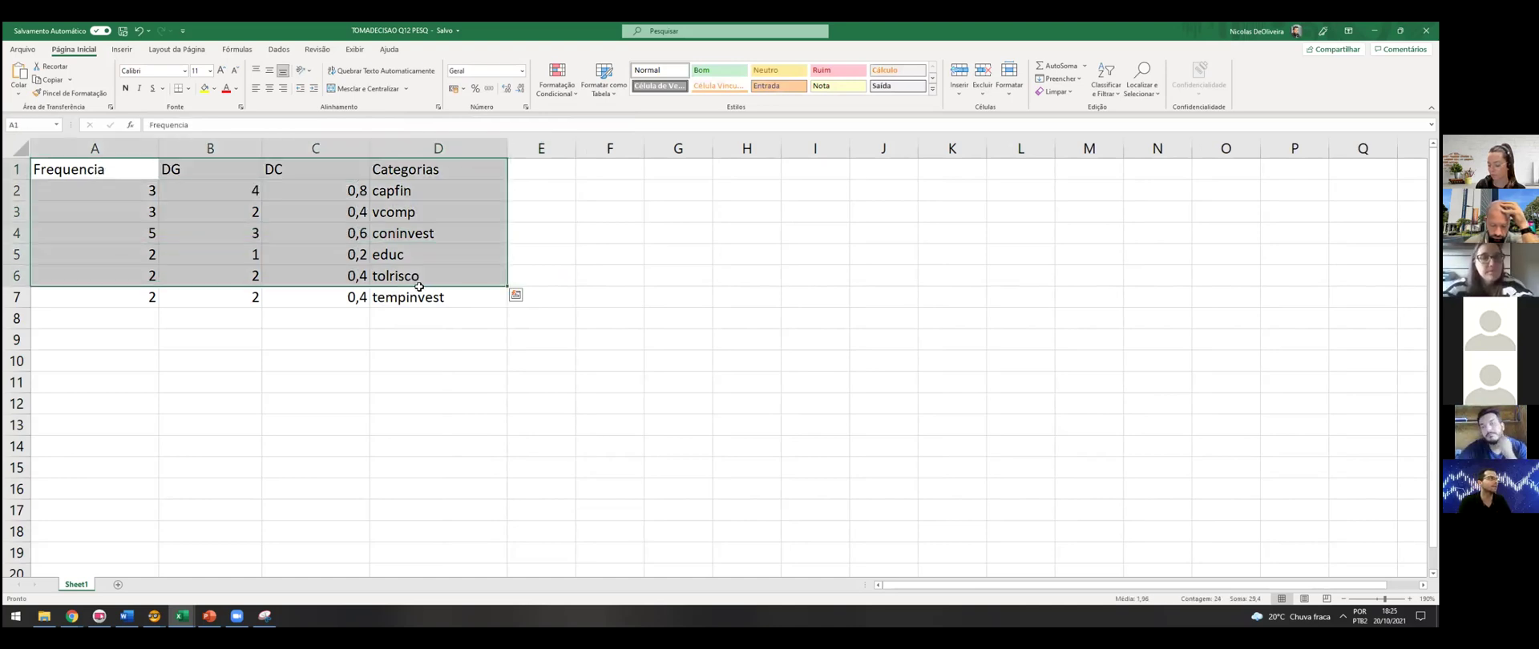
left_click(433, 339)
left_click(127, 616)
scroll(511, 426, "down", 15)
scroll(530, 275, "down", 20)
scroll(657, 296, "down", 8)
left_click_drag(1434, 289, 1434, 544)
scroll(604, 312, "down", 2)
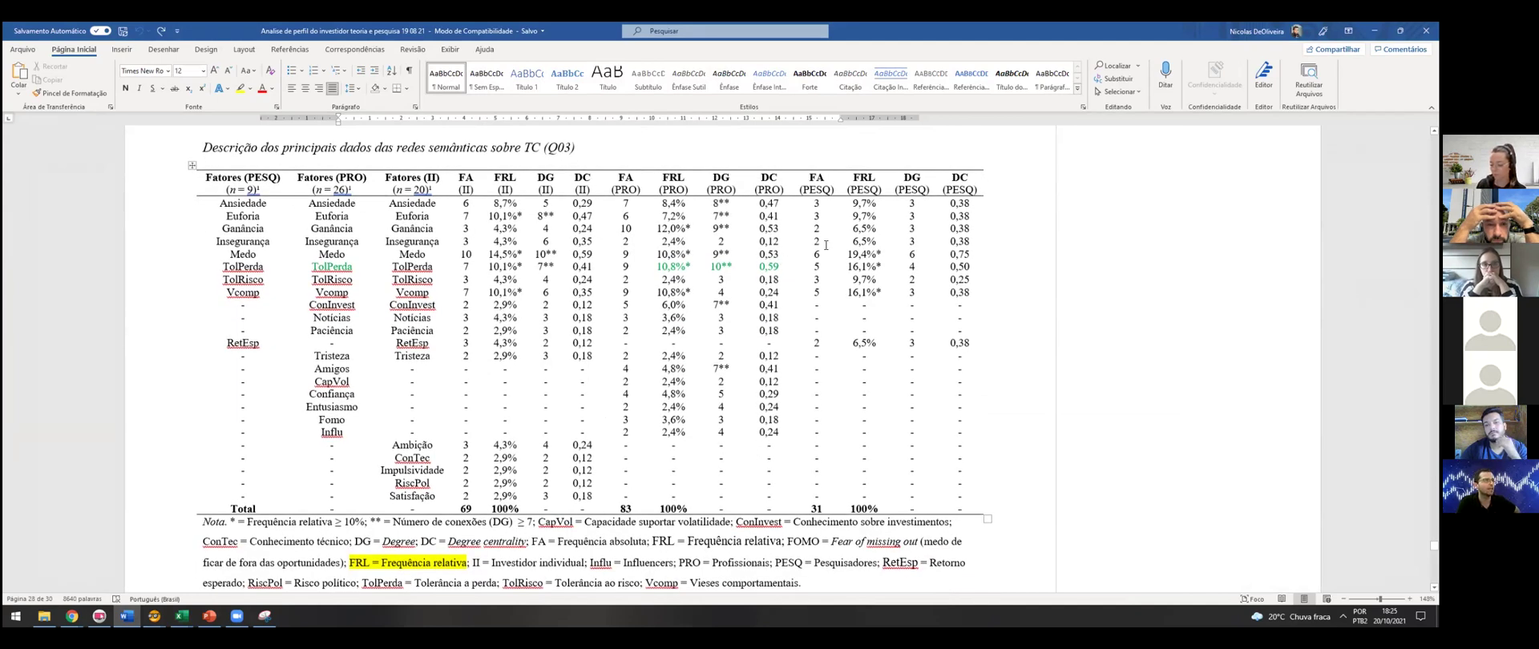
scroll(238, 210, "up", 1)
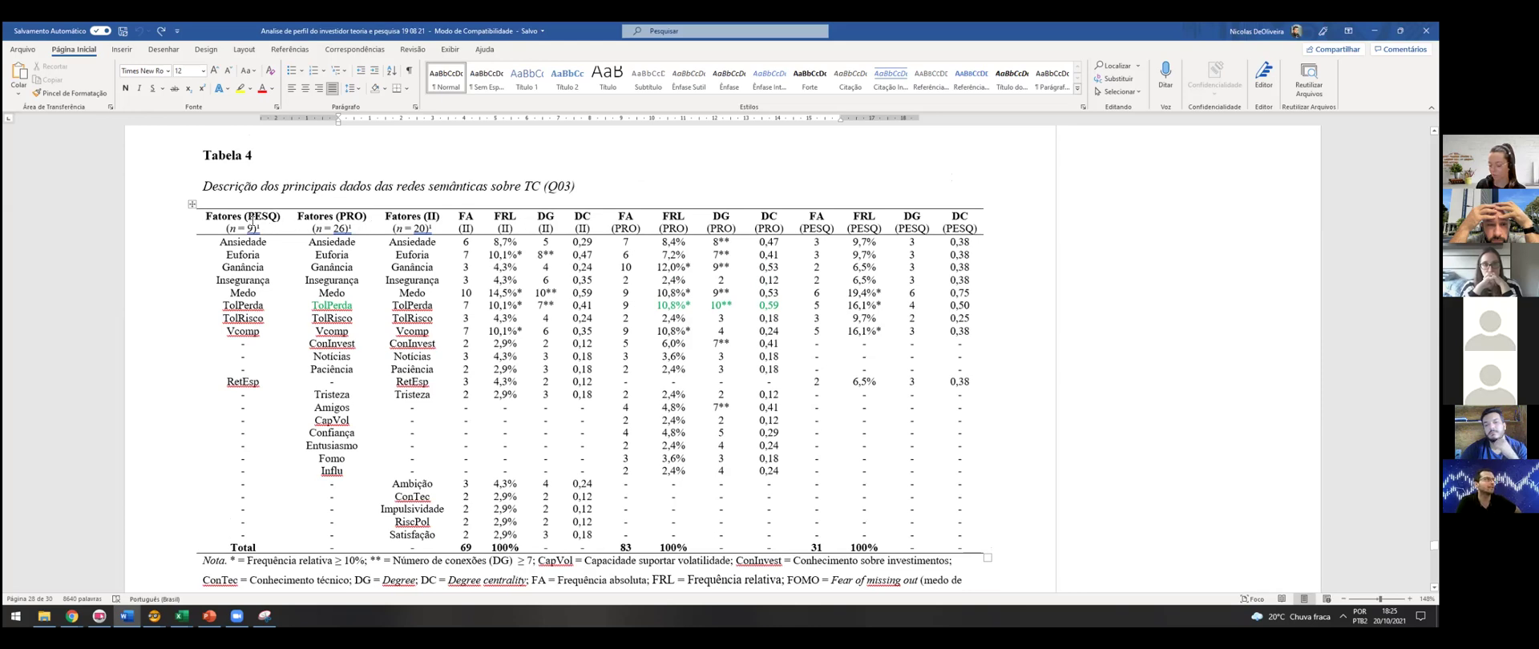
- Examine the three Fatores columns and the FA and FRL columns of group II in Tabela 4
left_click_drag(249, 218, 259, 511)
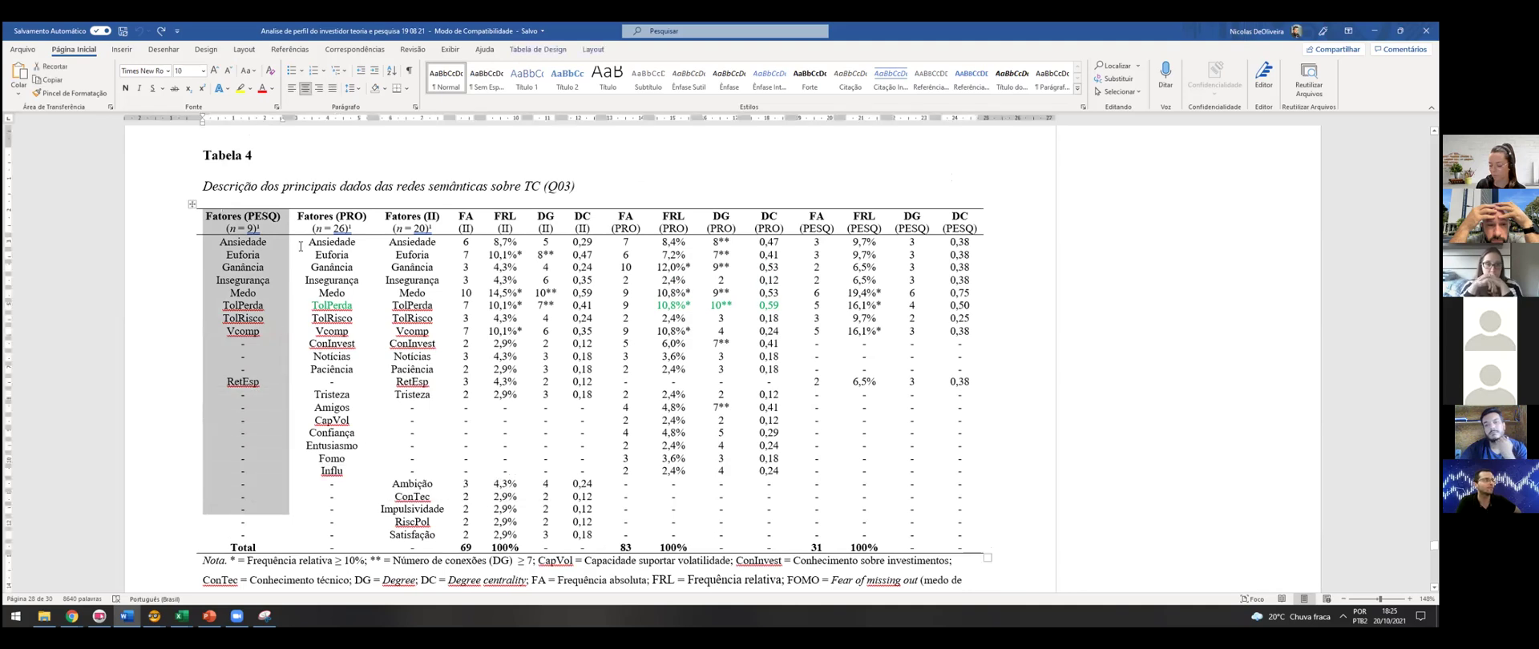
left_click(338, 216)
left_click_drag(403, 218, 412, 530)
left_click_drag(465, 222, 476, 547)
left_click_drag(498, 215, 506, 547)
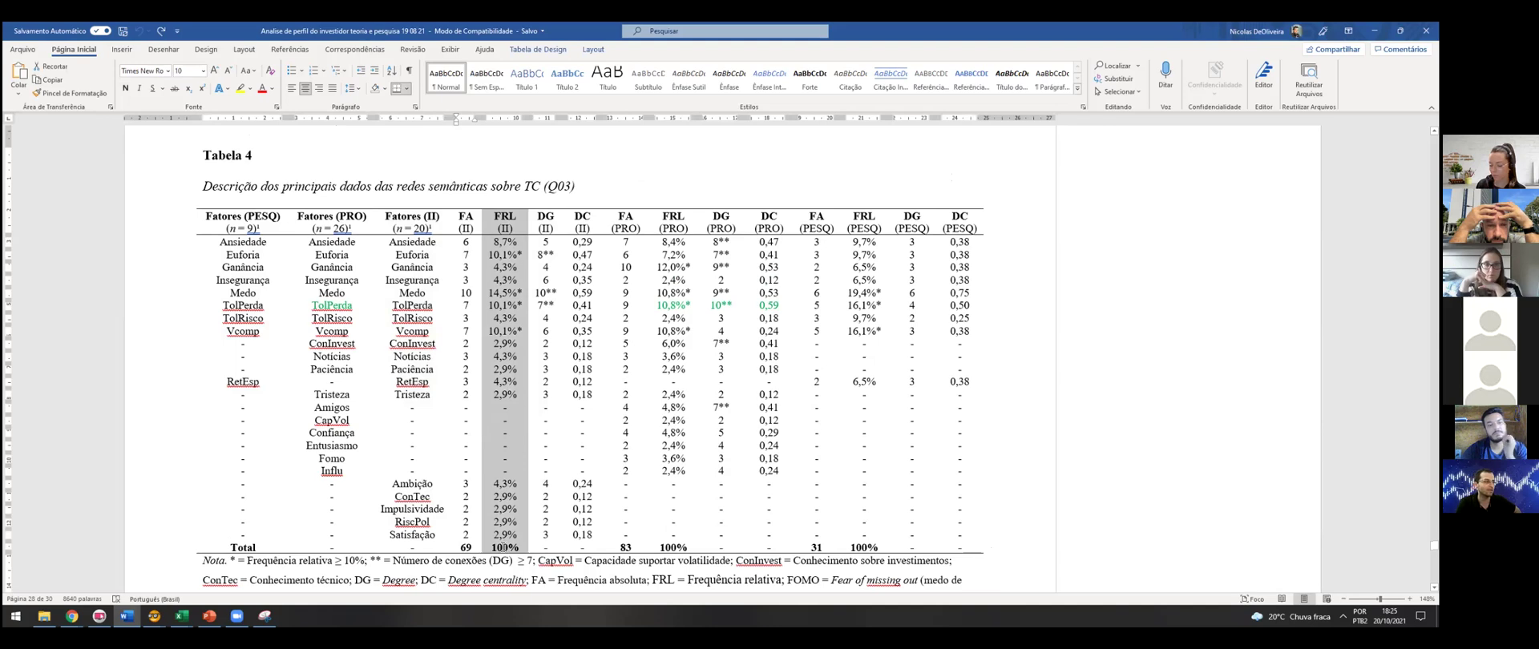
- Compare Ansiedade's FA and FRL values with the FA total for group II
left_click_drag(463, 242, 467, 523)
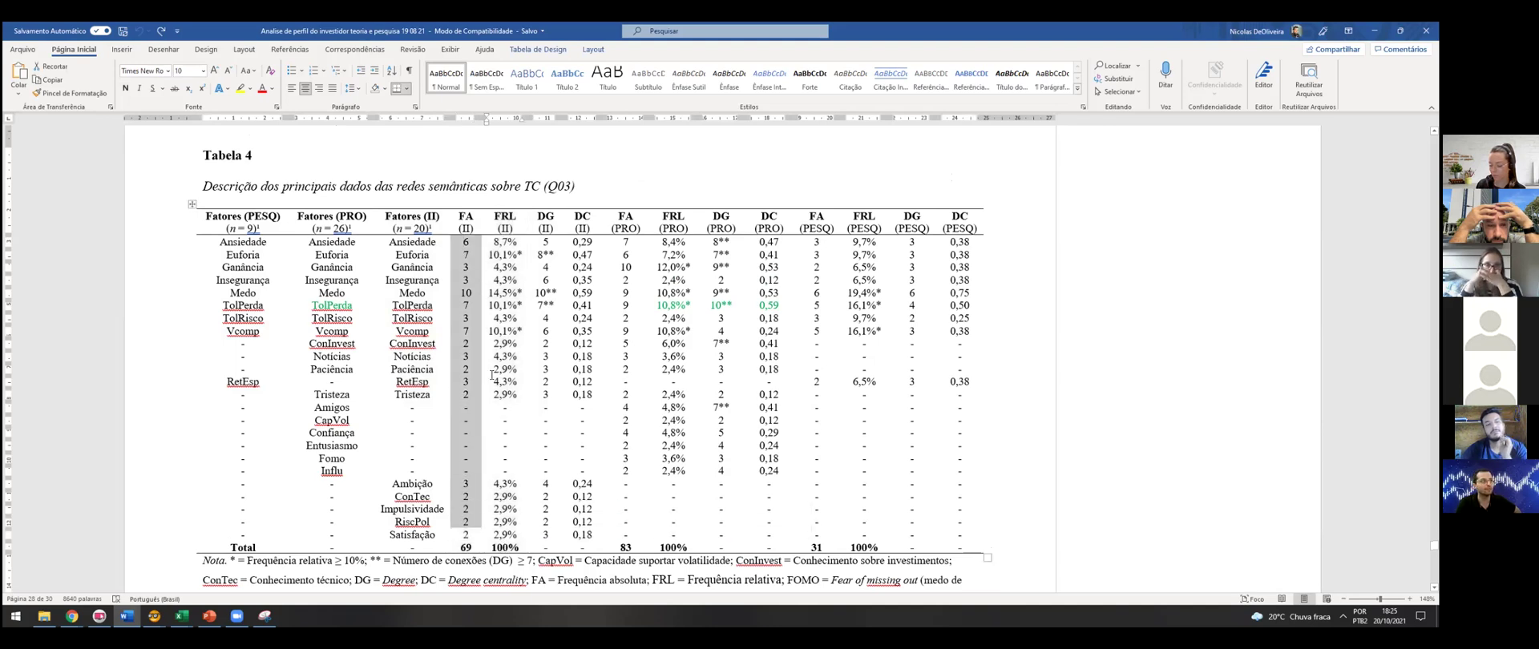
left_click(492, 233)
left_click_drag(507, 242, 471, 243)
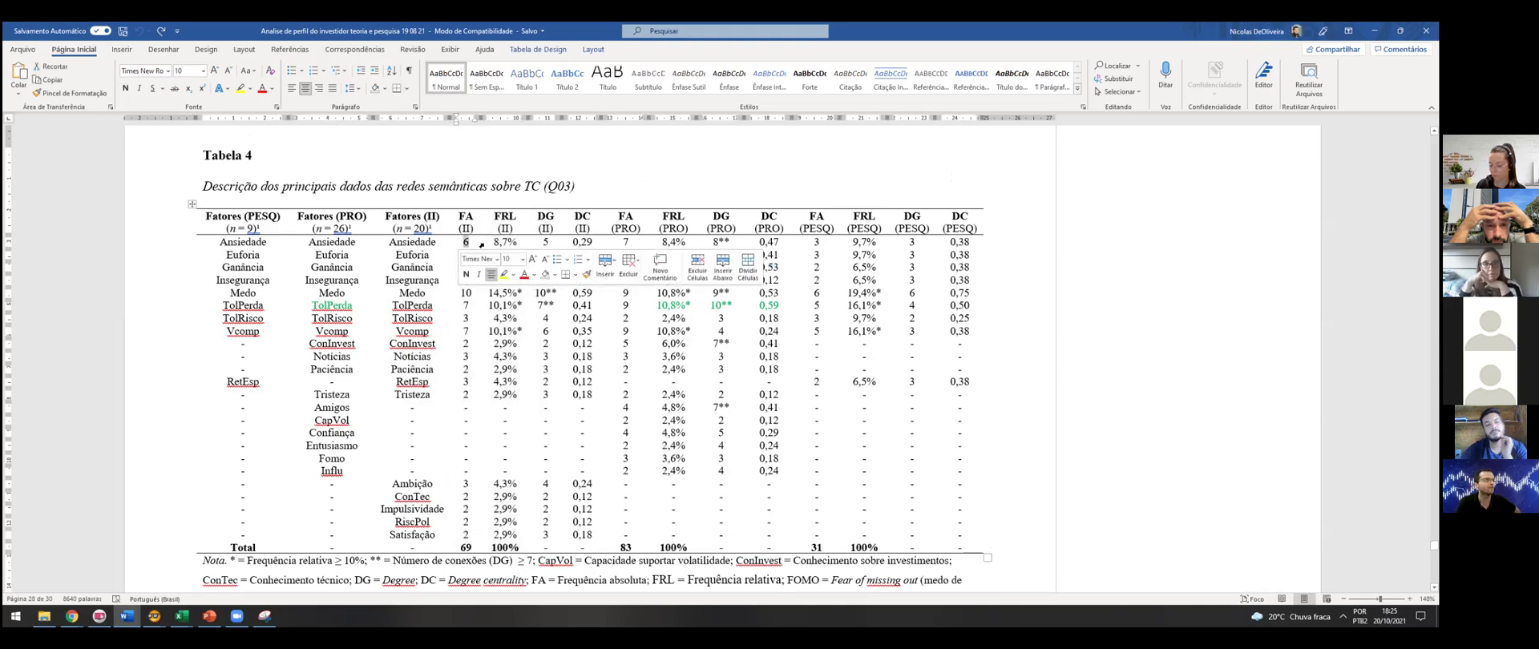
double_click(505, 242)
left_click_drag(473, 549, 455, 547)
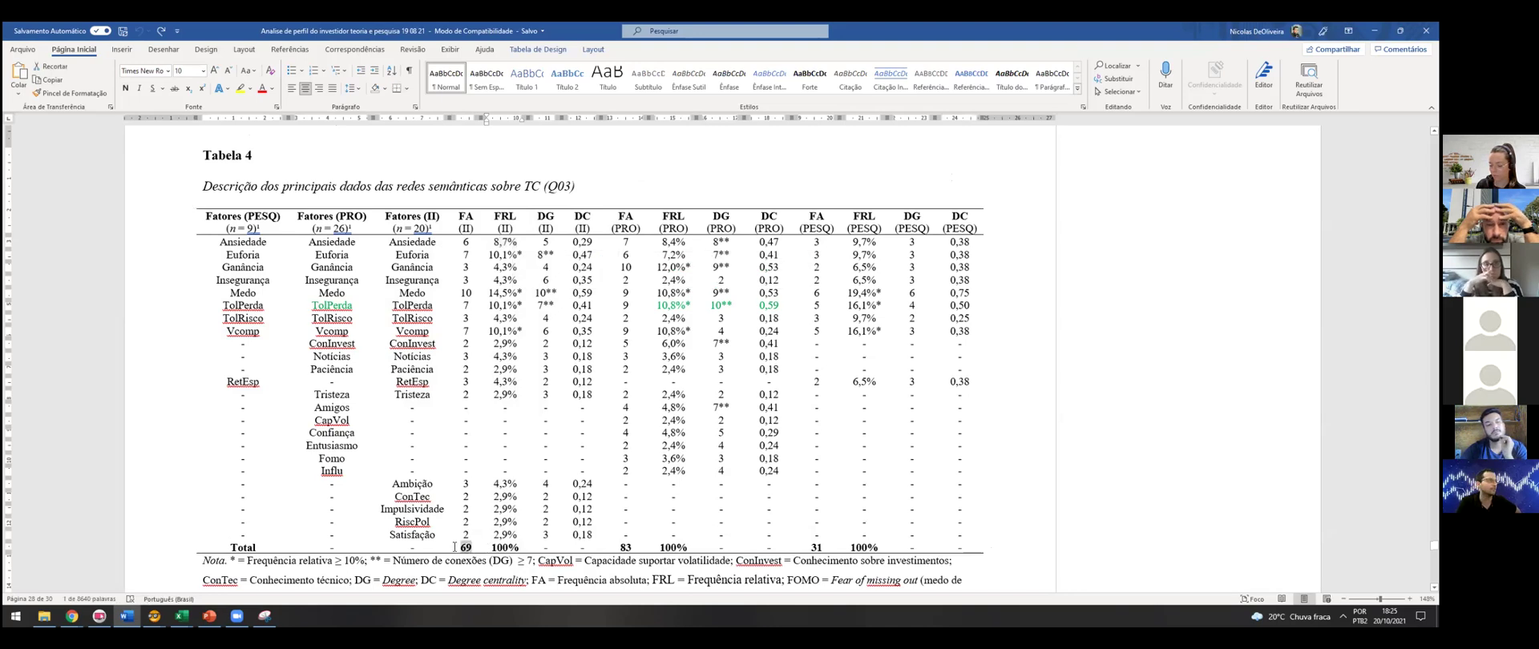
left_click(545, 222)
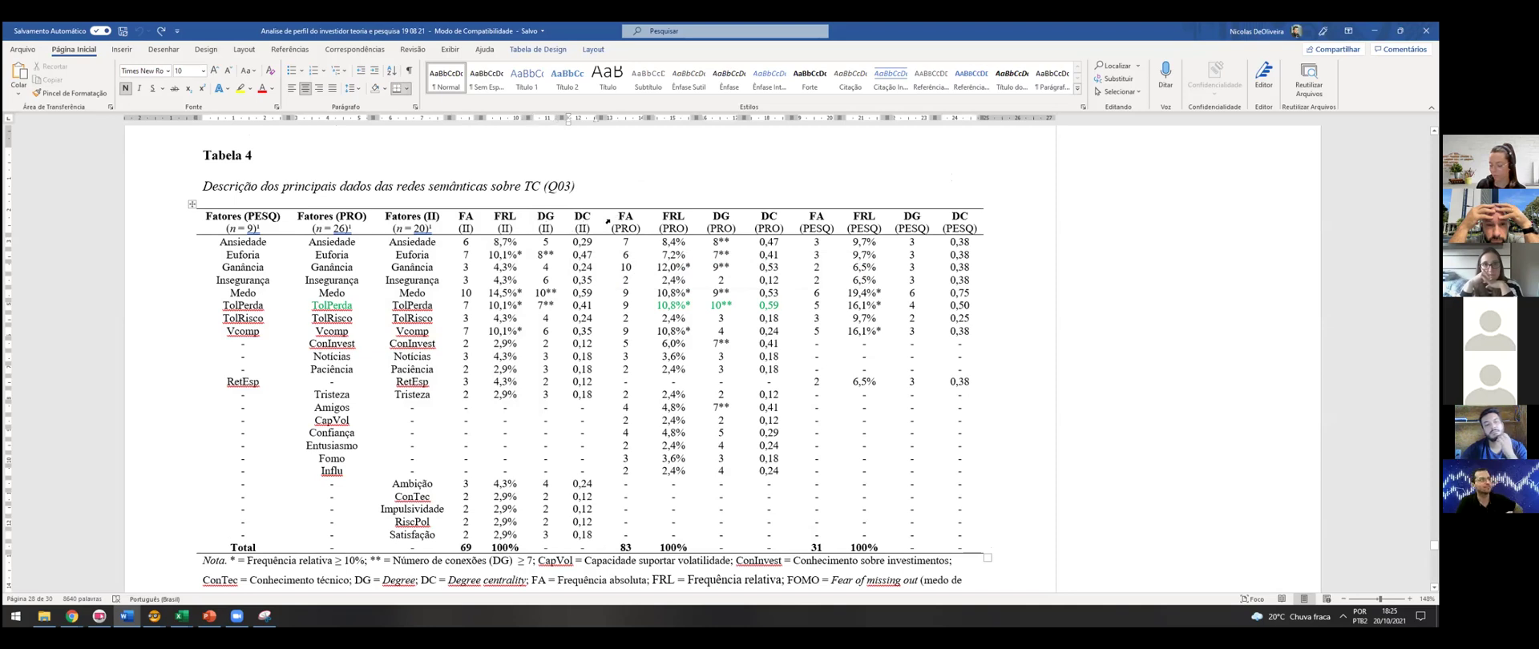
- Review the four metric columns of group II and the explanatory note below Tabela 4
left_click_drag(464, 218, 574, 551)
scroll(574, 551, "down", 2)
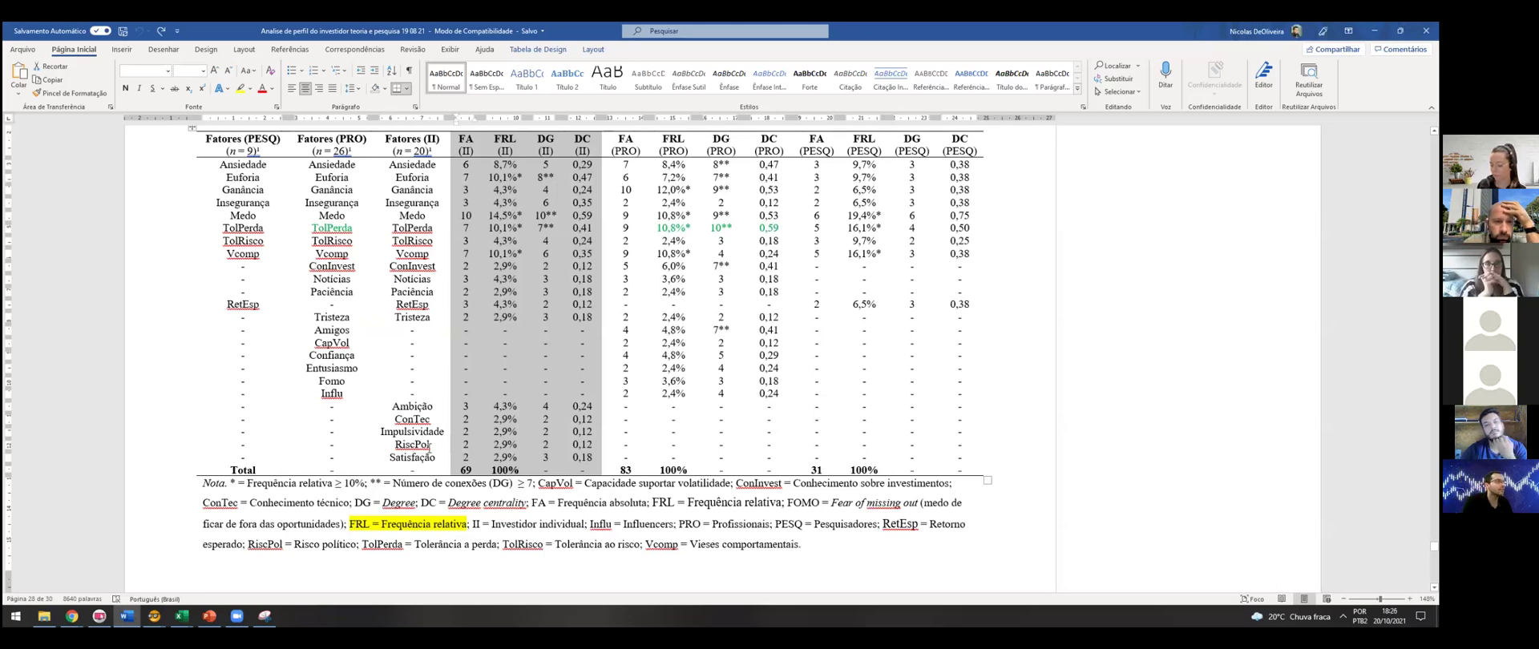
triple_click(591, 498)
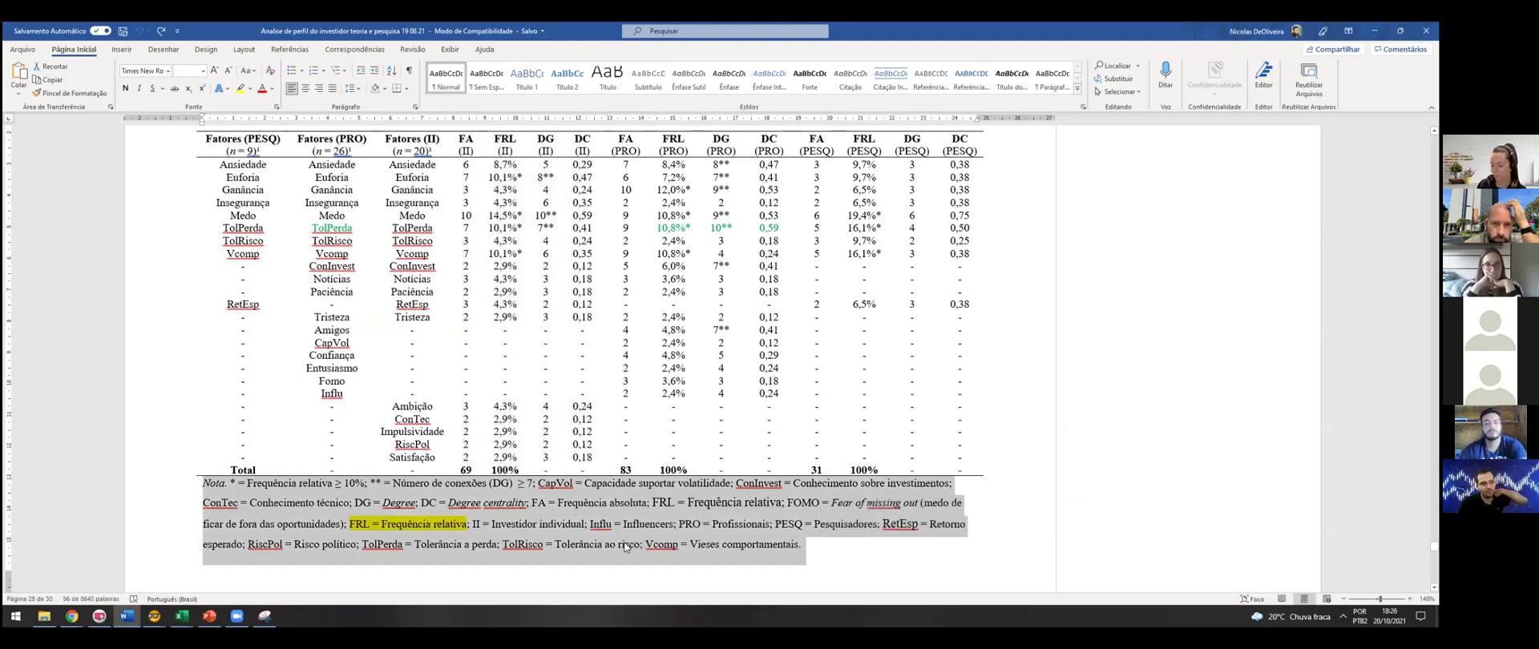
scroll(231, 499, "down", 3)
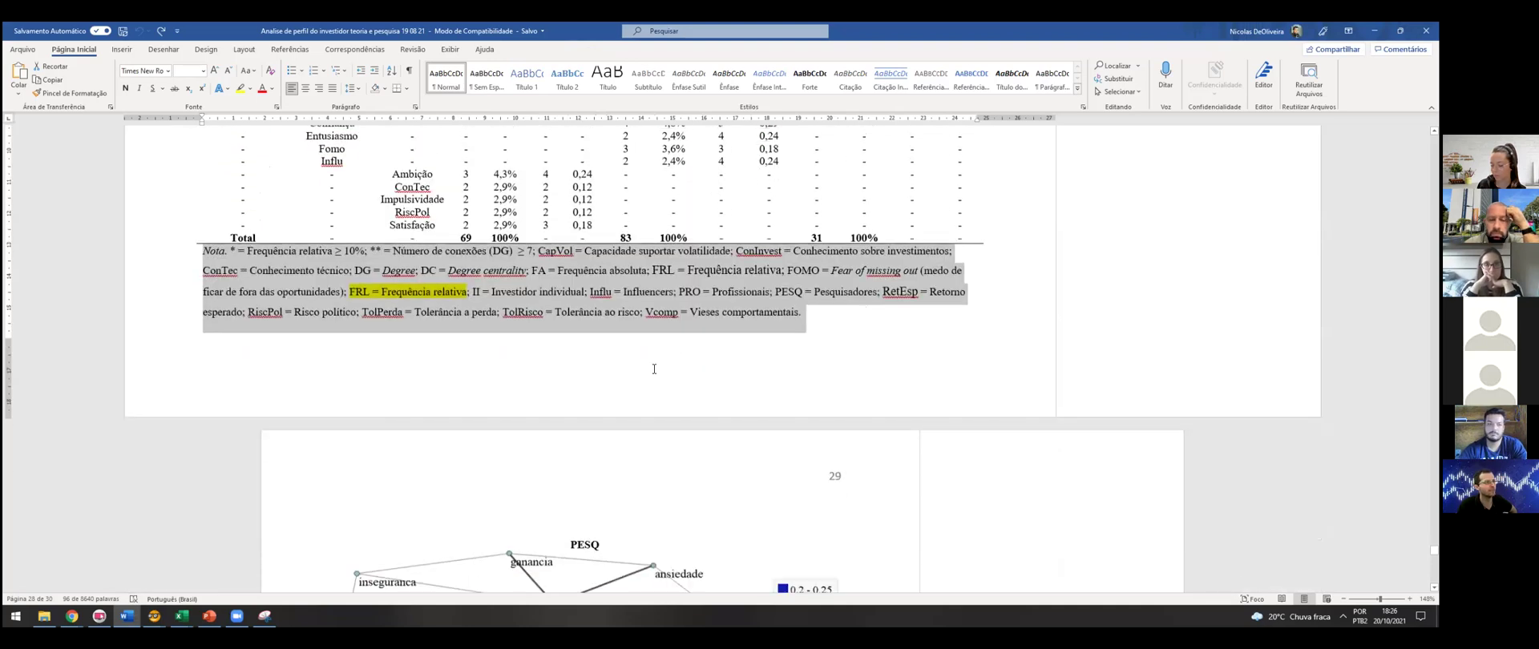
- Examine the PESQ, PRO and II network figures on the page after Tabela 4
left_click(628, 383)
scroll(625, 389, "down", 3)
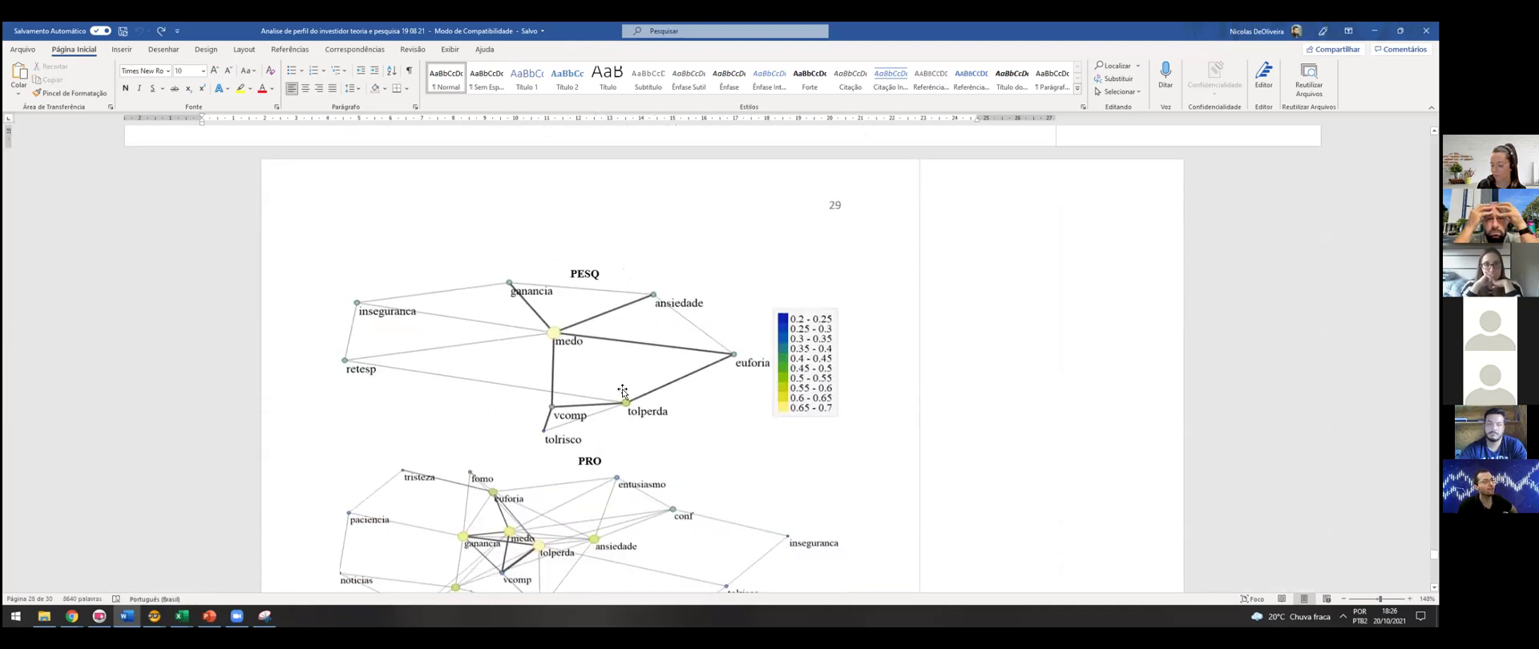
scroll(623, 391, "down", 1)
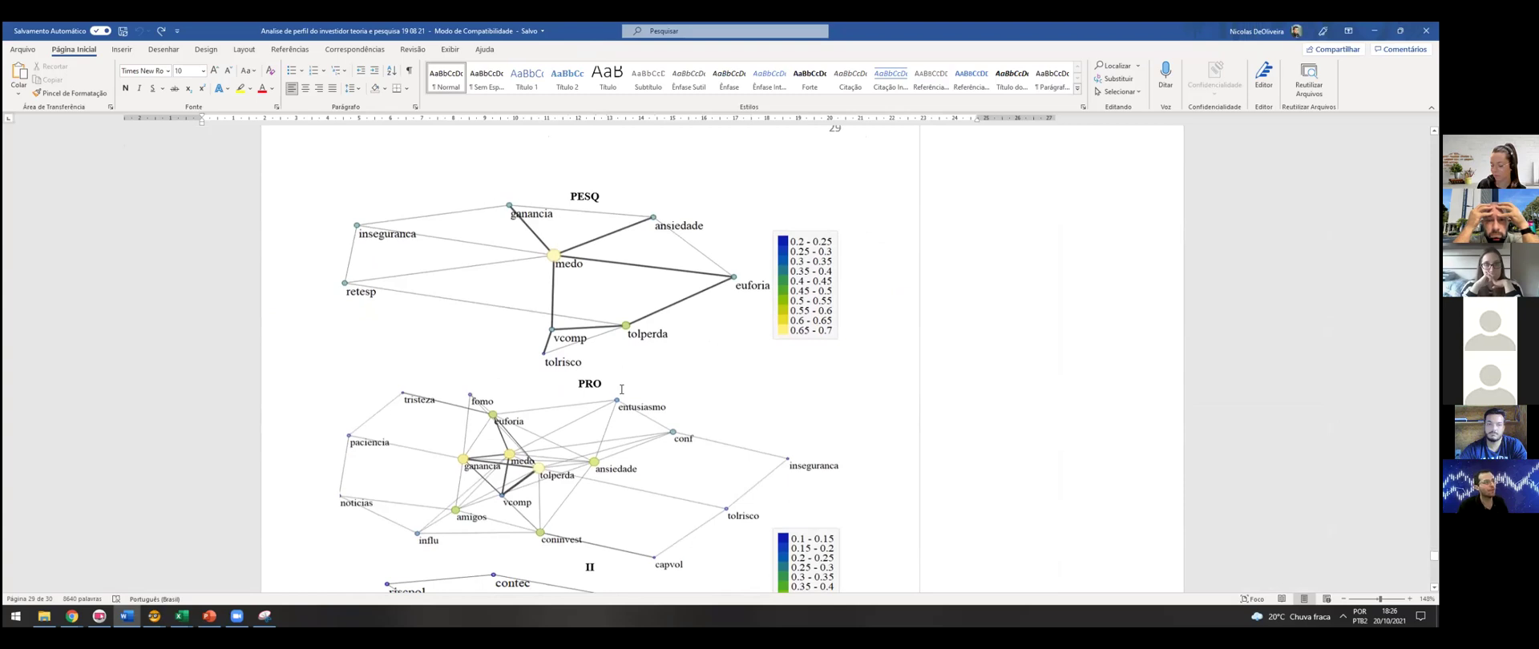
scroll(621, 390, "down", 1)
scroll(619, 391, "up", 8)
scroll(618, 393, "down", 7)
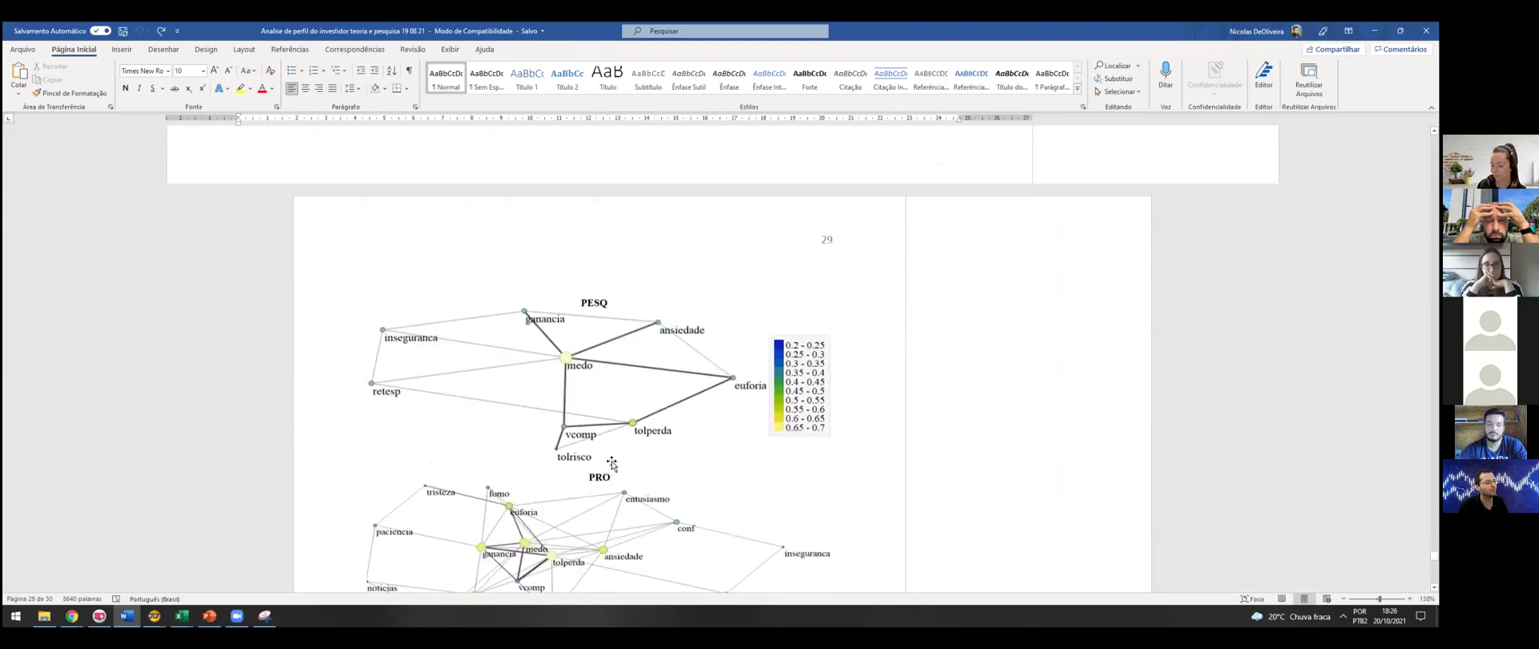
scroll(613, 448, "down", 3)
scroll(617, 418, "up", 2)
left_click(633, 282)
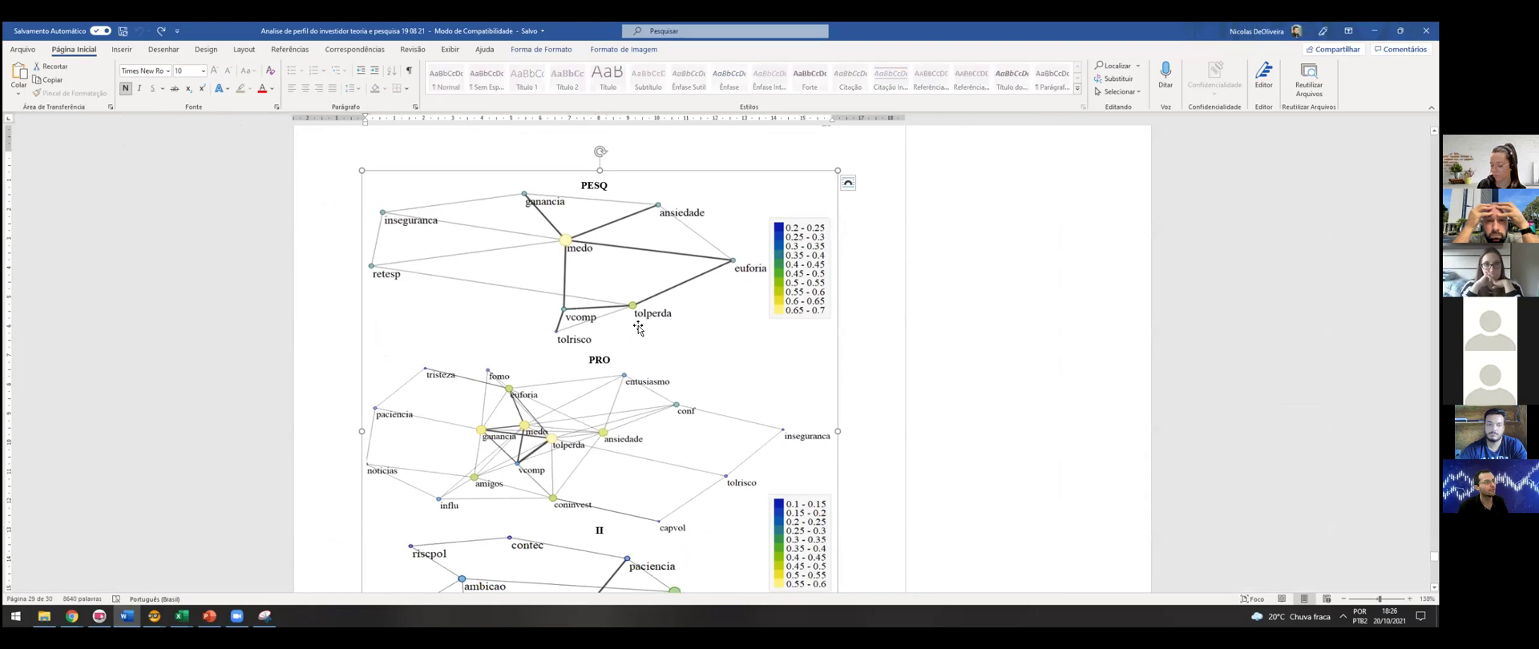
scroll(635, 297, "down", 1)
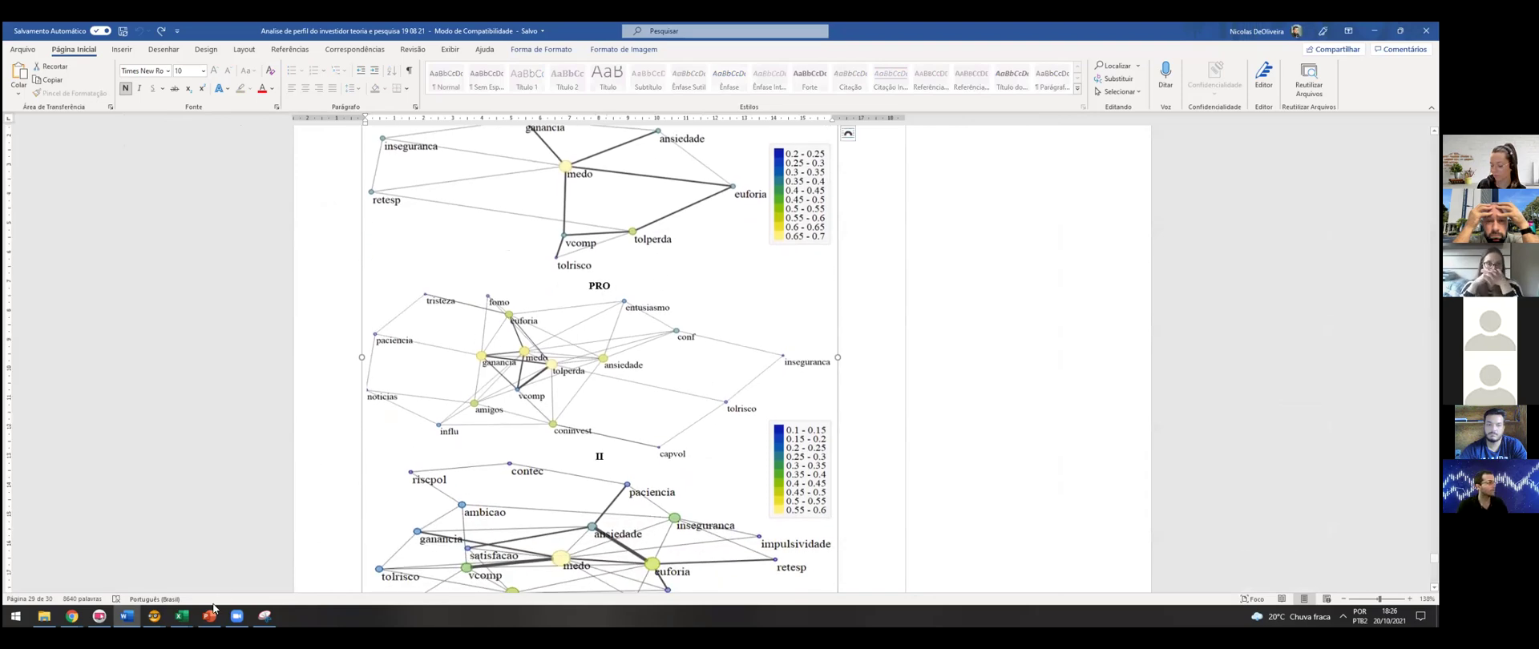
- Switch to the Untitled workflow in Orange and look over its widget chain
left_click(154, 617)
left_click(113, 586)
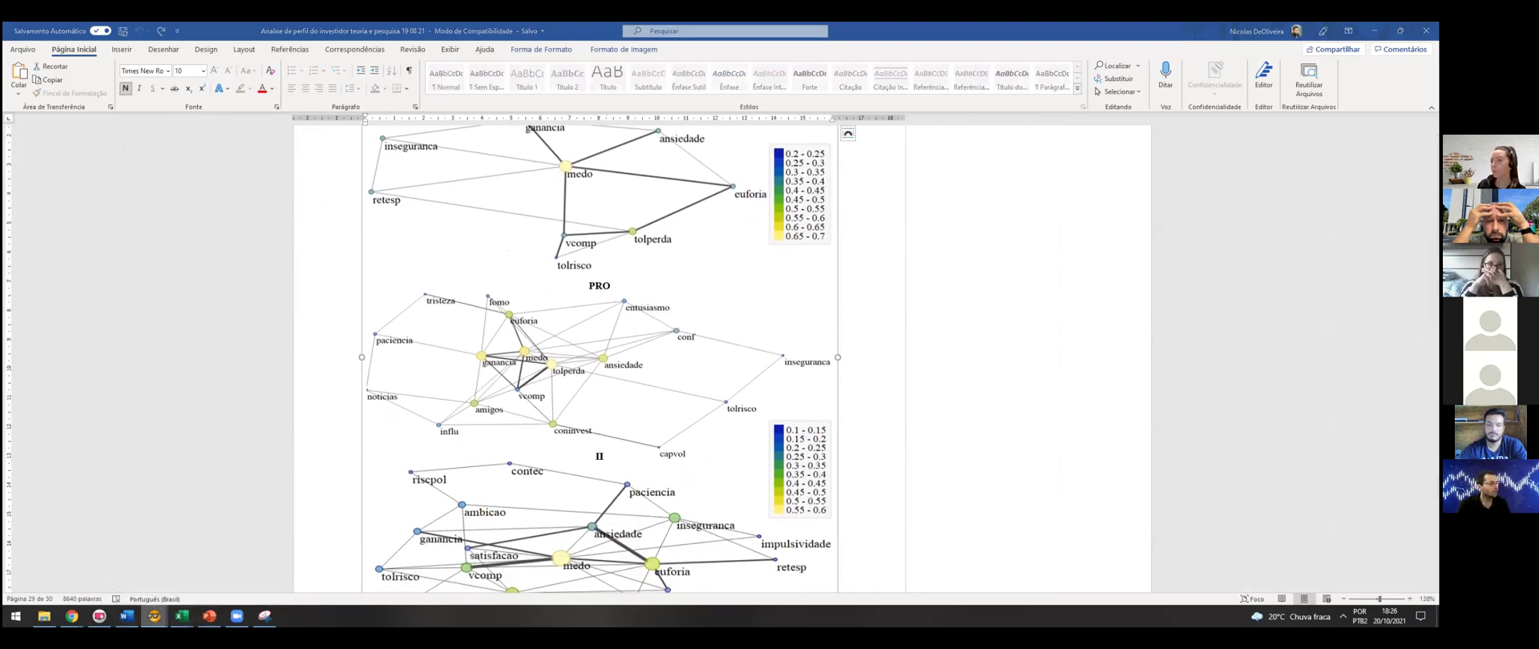
left_click(154, 617)
left_click(211, 577)
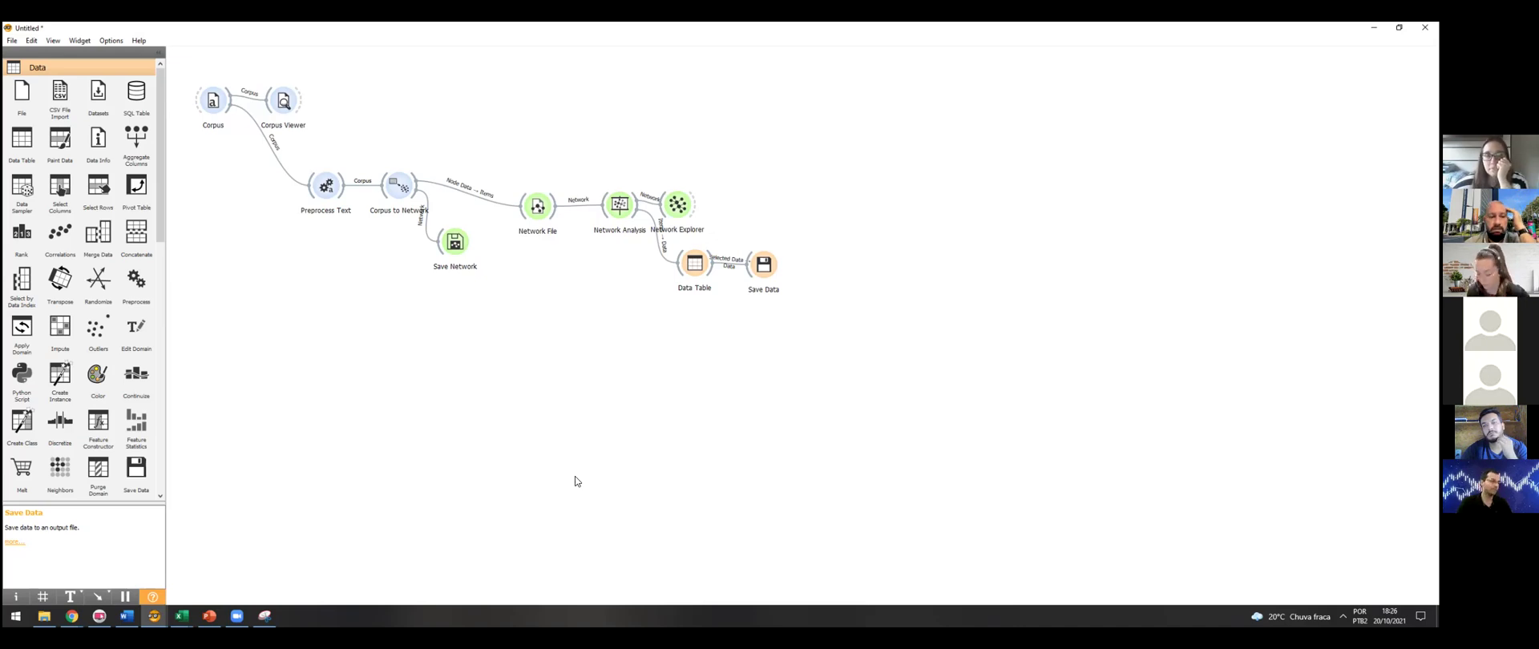
- Return to the Word article and go to the title and abstract on its first page
left_click(126, 615)
scroll(586, 450, "up", 3)
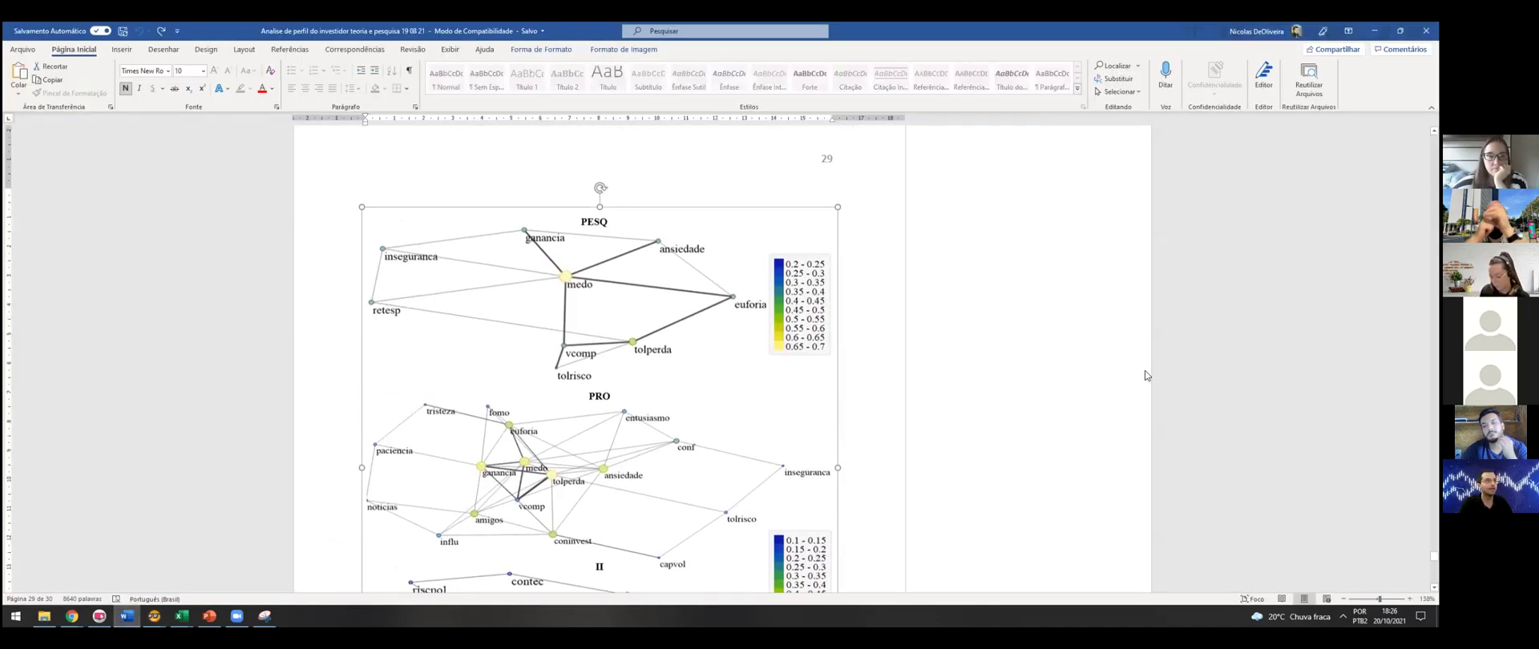
key("ctrl+Home")
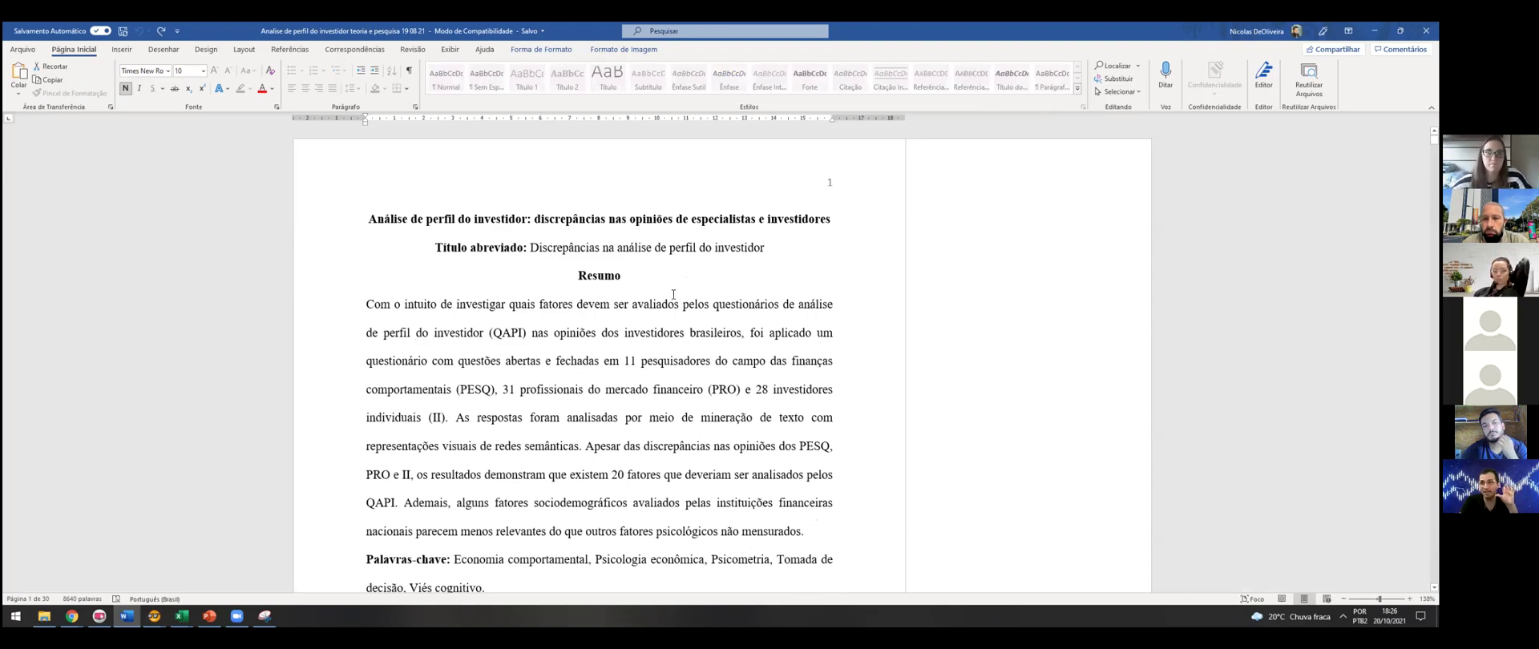
- Switch back to the Untitled Orange workflow, select all its widgets and shift the whole chain to the right
left_click(154, 617)
left_click(112, 574)
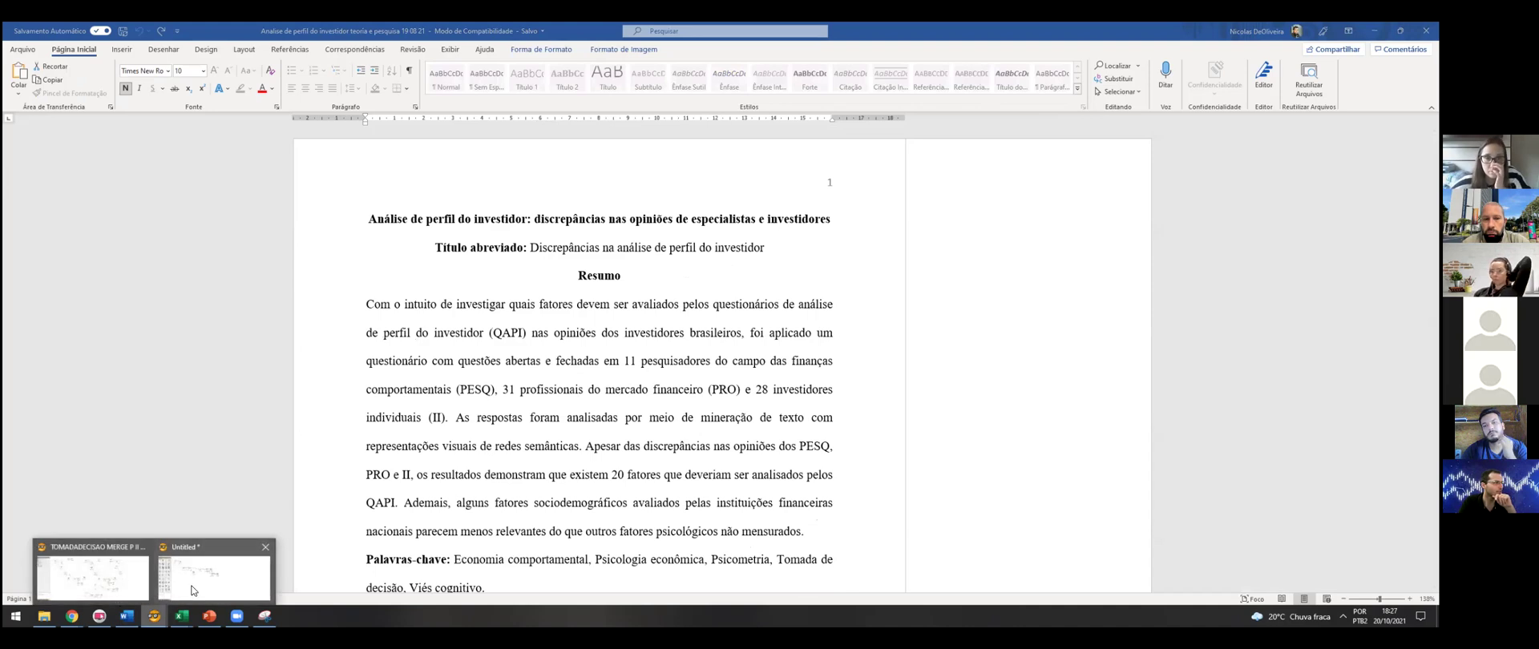
left_click(214, 570)
left_click_drag(207, 77, 794, 363)
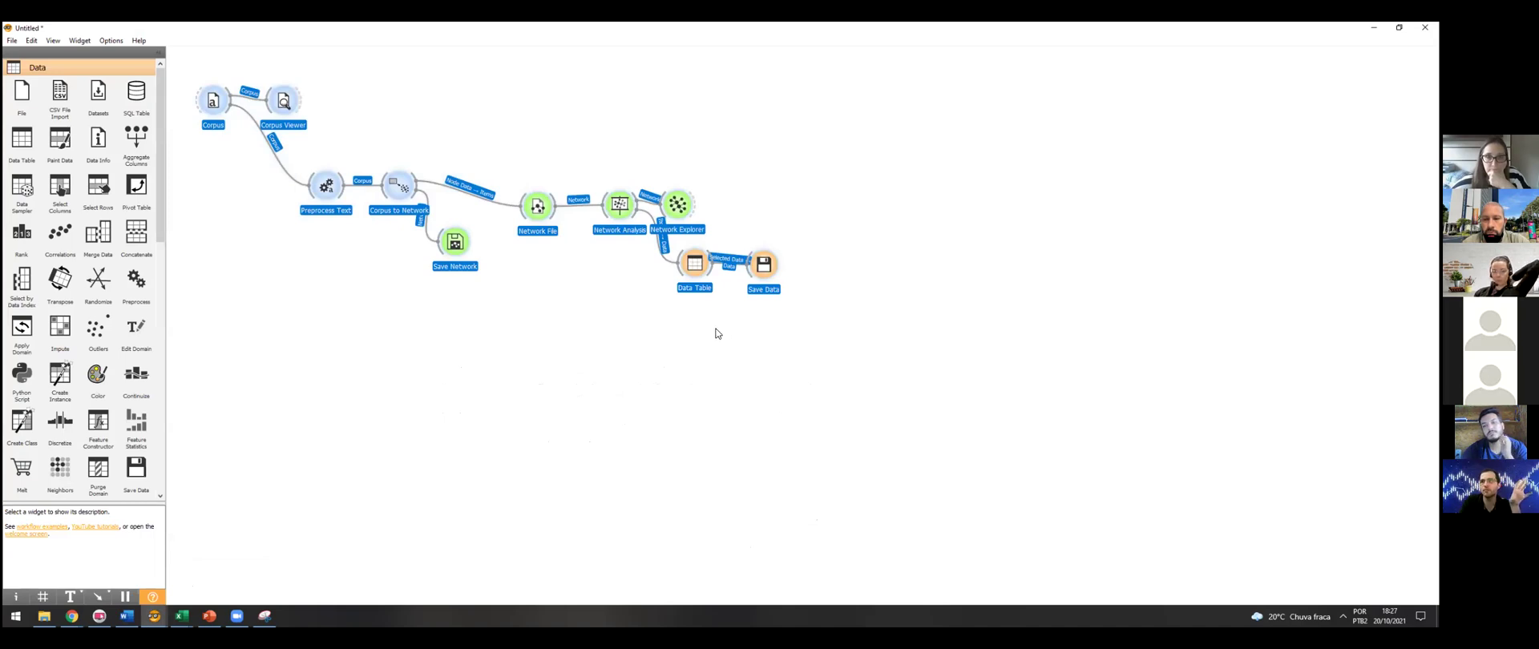
left_click(335, 77)
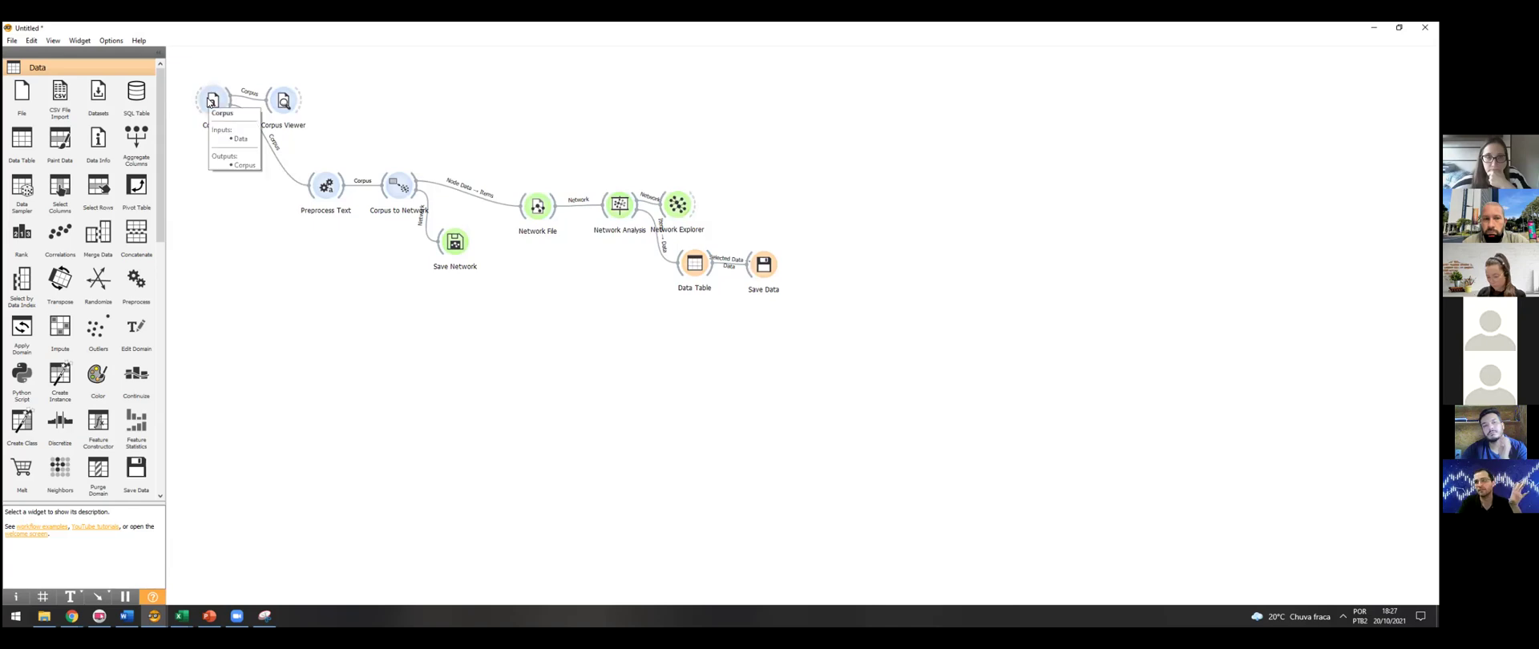
left_click_drag(189, 70, 808, 332)
left_click_drag(245, 106, 308, 107)
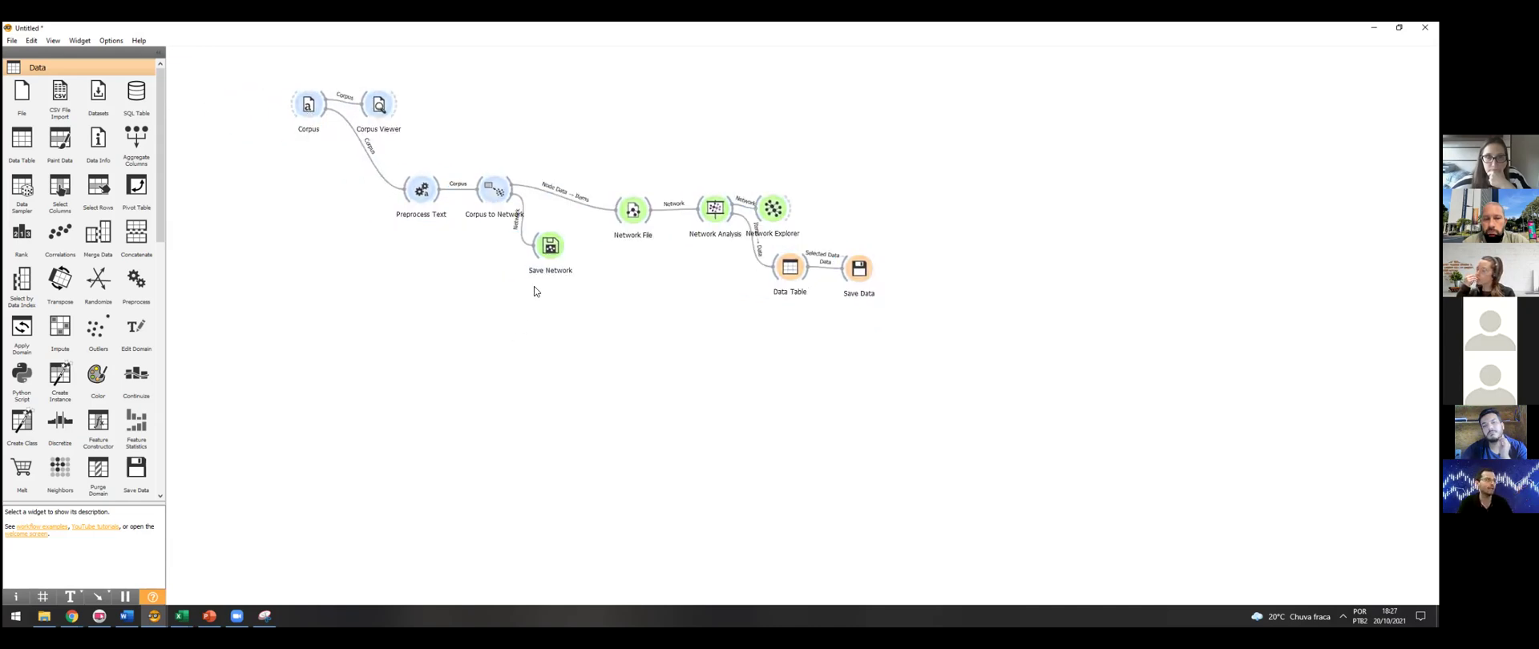
- Paste two copies of the complete workflow, placing one below the original and the other to the original's right
key("ctrl+v")
left_click_drag(514, 346, 314, 291)
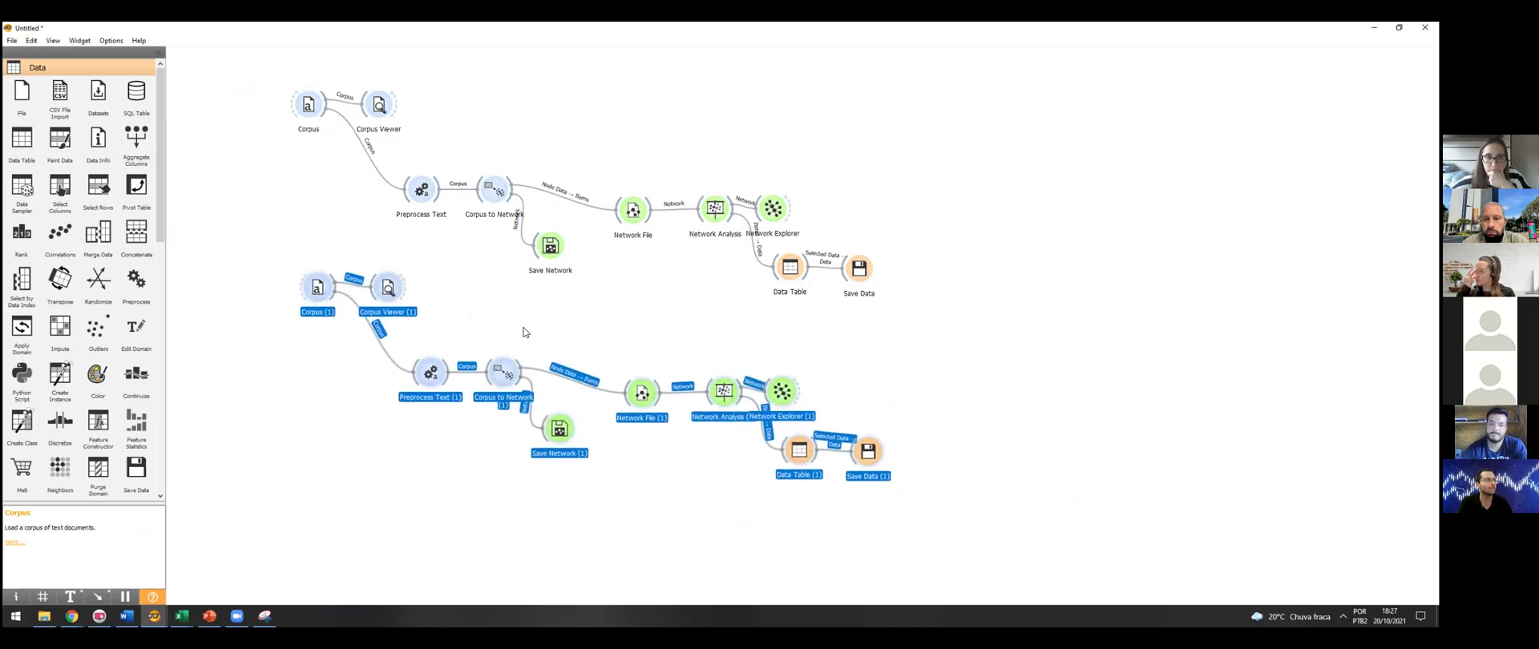
key("ctrl+v")
left_click_drag(521, 333, 832, 116)
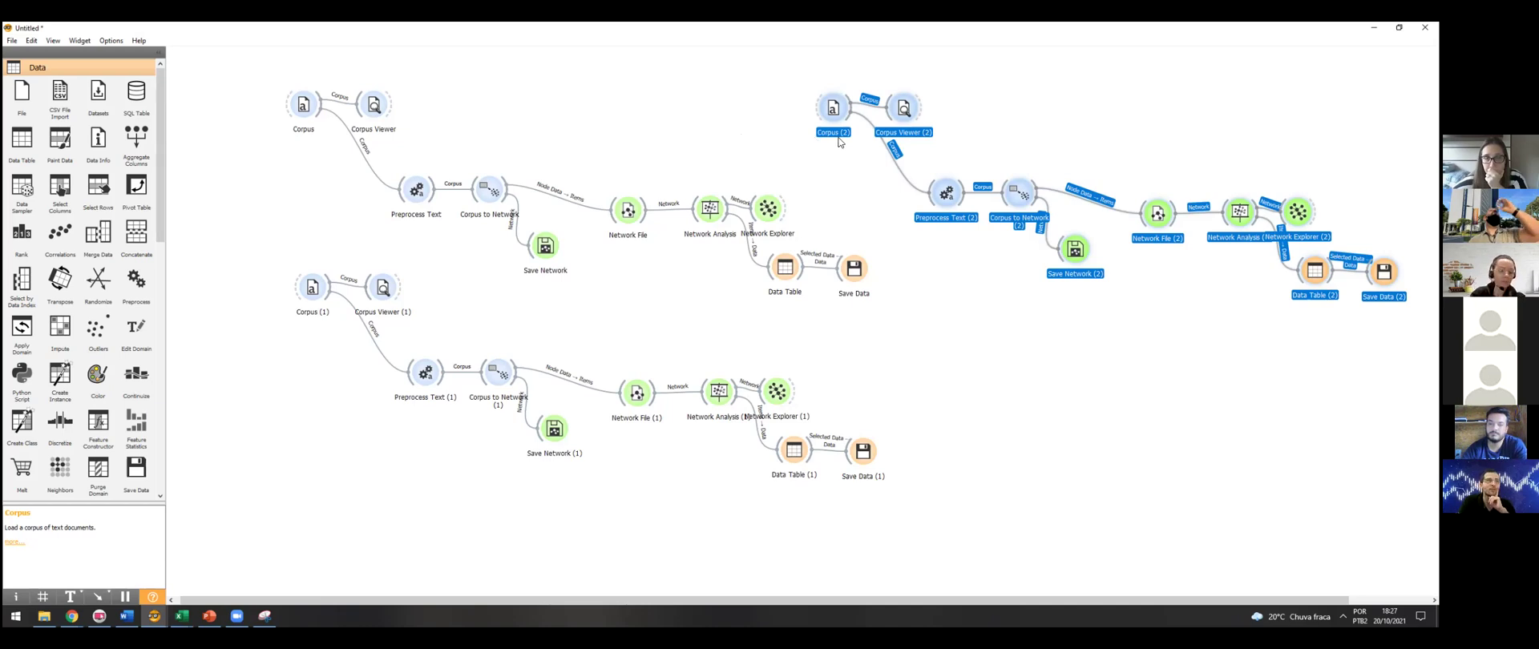
- Return to the Word article and read the participant groups in the Resumo, highlighting the 28 individual investors
left_click(1374, 27)
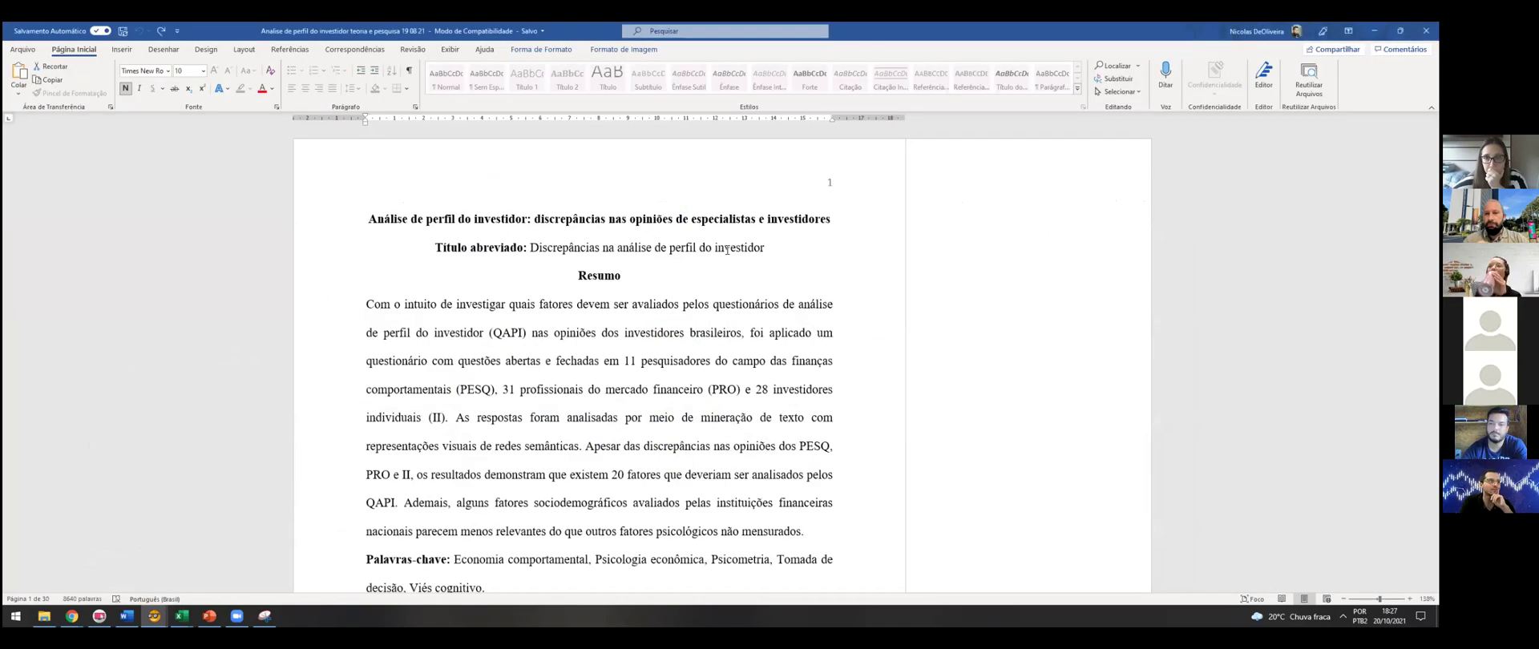
scroll(723, 251, "down", 1)
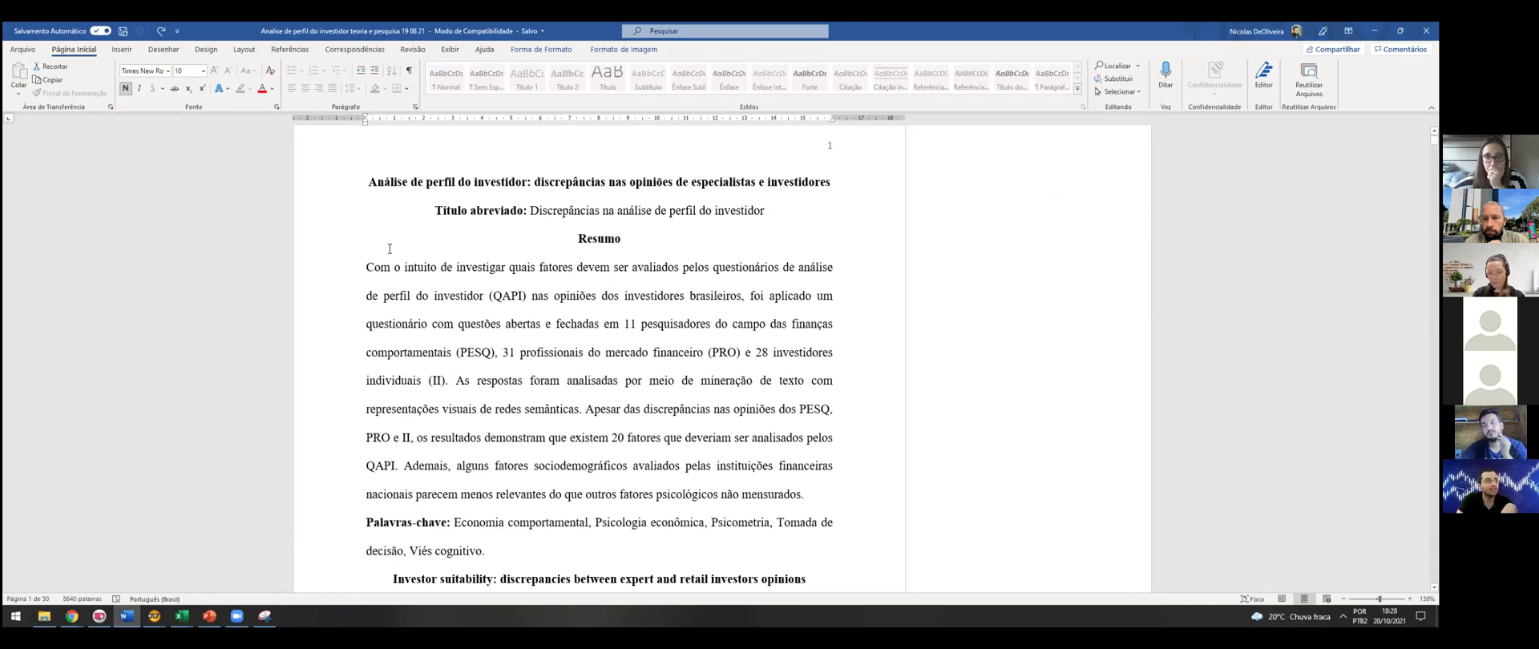
left_click_drag(373, 257, 852, 351)
left_click(711, 326)
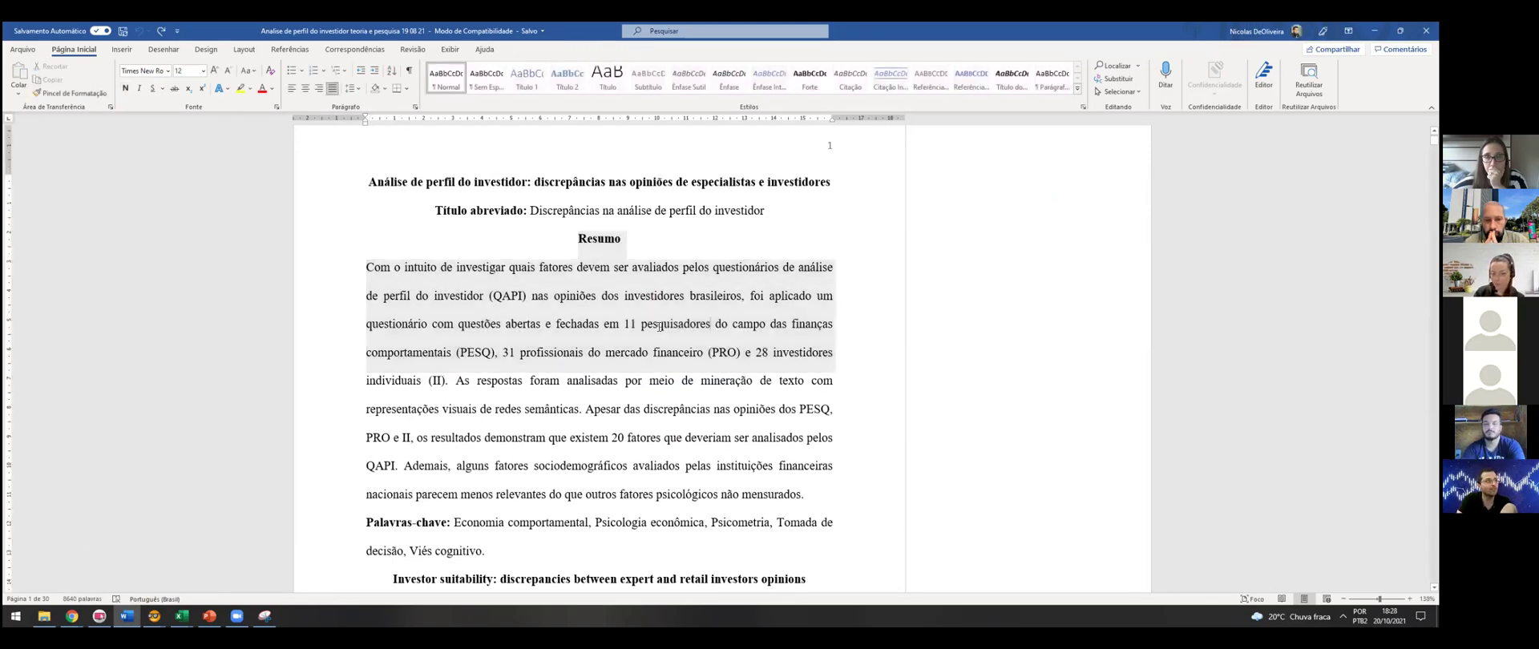
left_click_drag(752, 352, 836, 353)
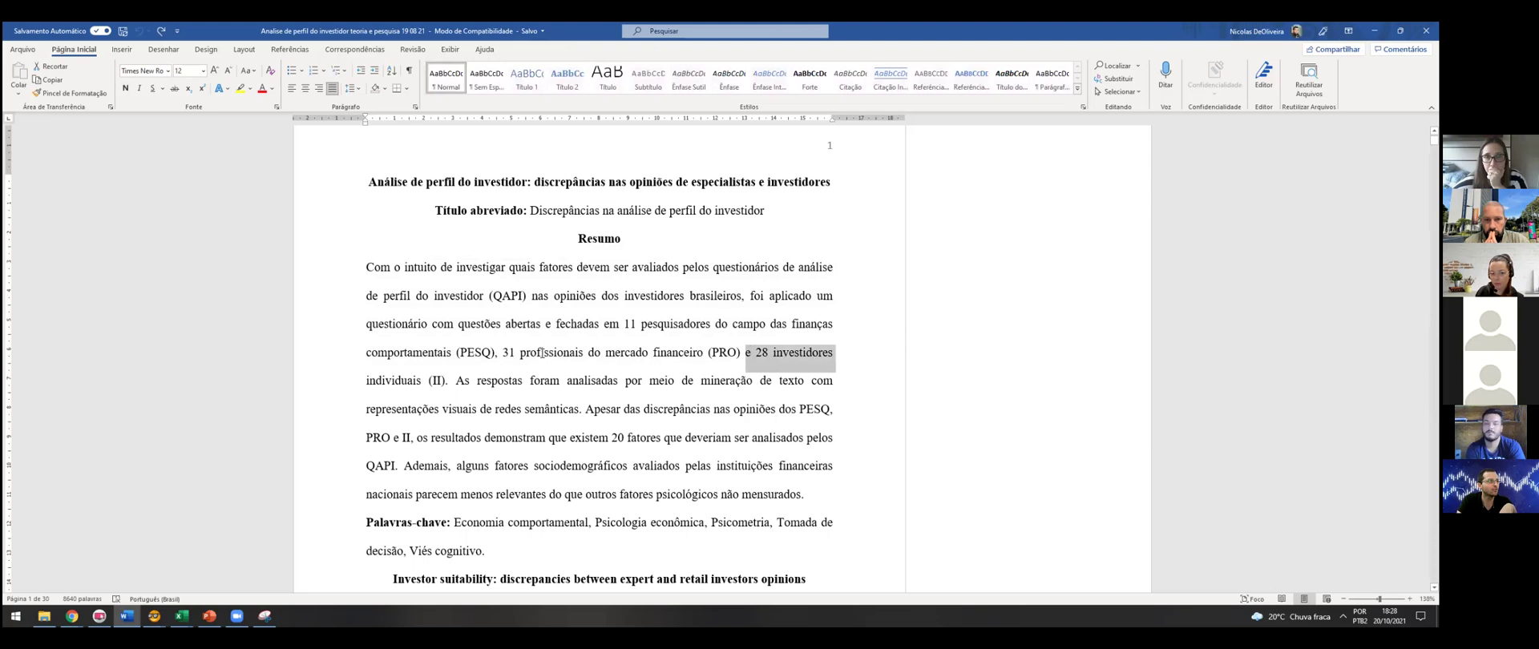
- Highlight the PESQ, PRO and II participant groups in the Resumo and read on through the text-mining sentence
left_click_drag(519, 352, 481, 324)
left_click(513, 380)
left_click_drag(458, 380, 367, 353)
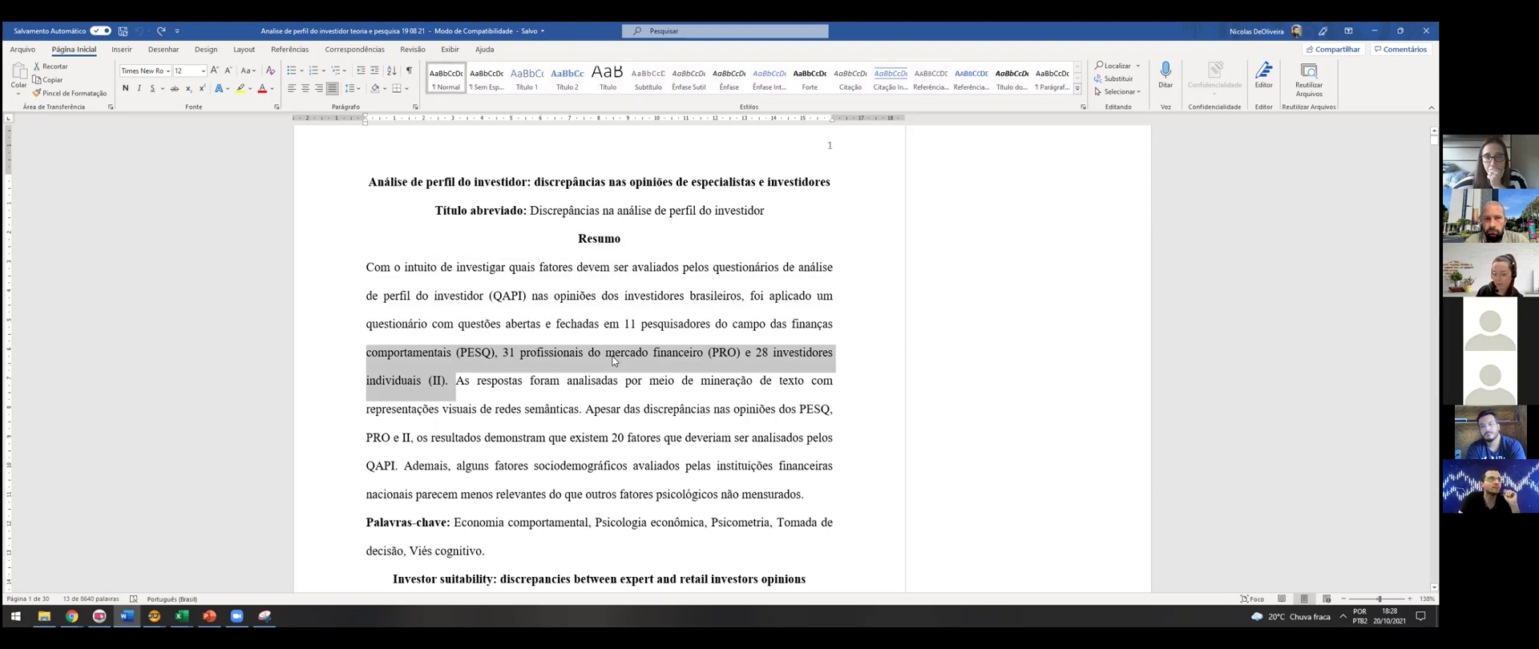
left_click(659, 398)
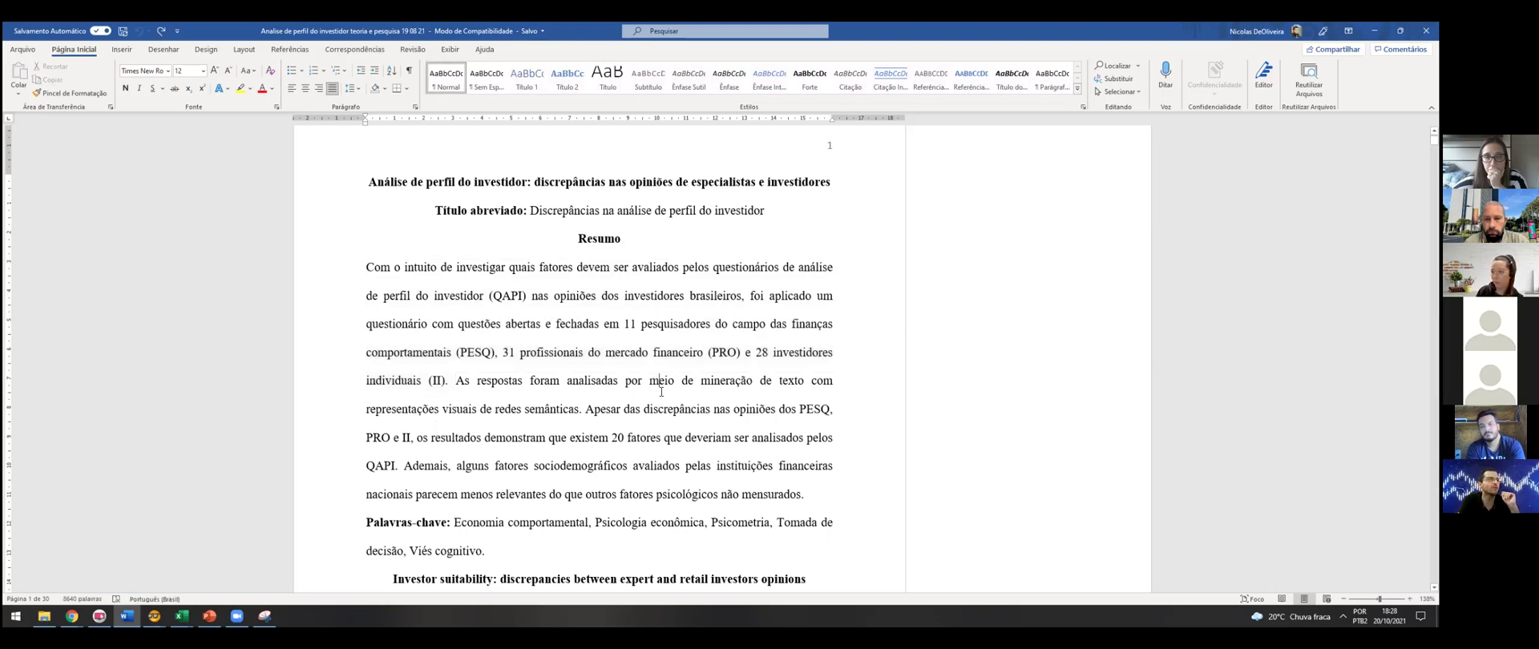
scroll(668, 379, "down", 1)
scroll(668, 379, "down", 1)
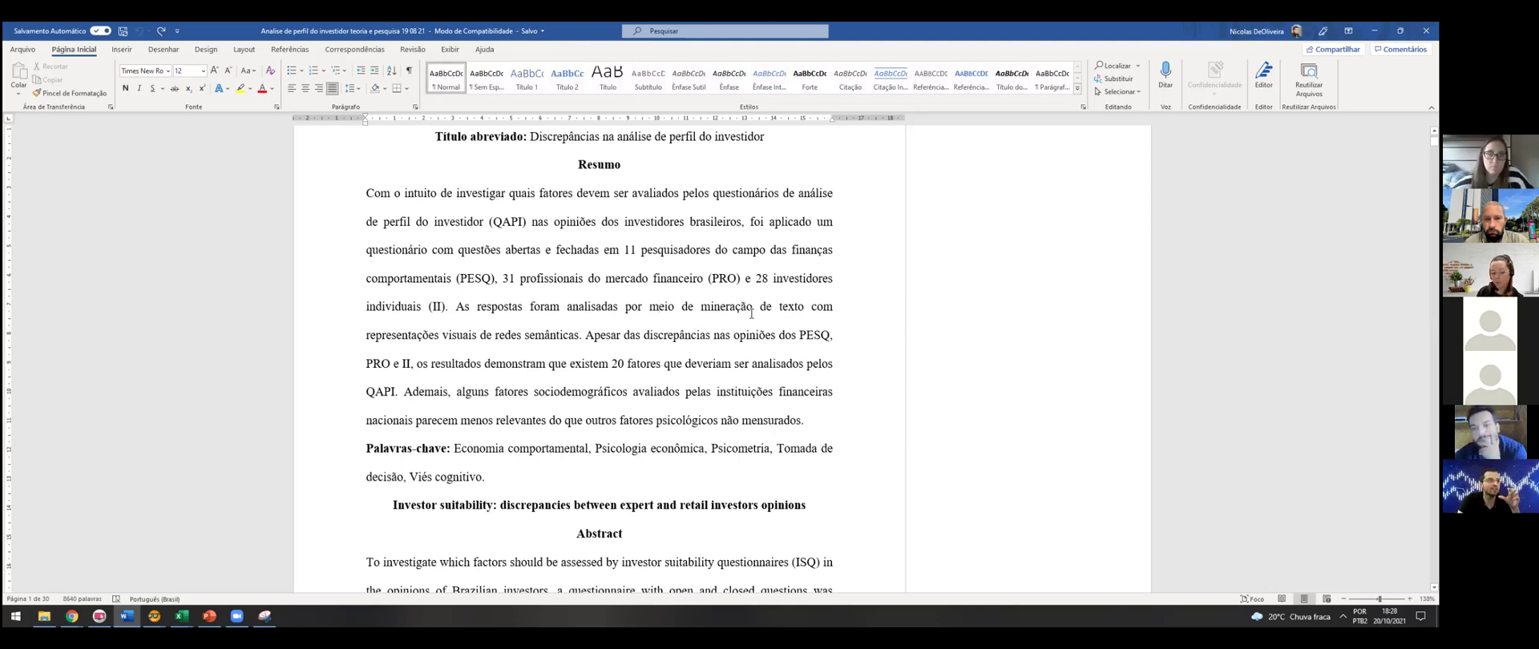
scroll(751, 313, "up", 1)
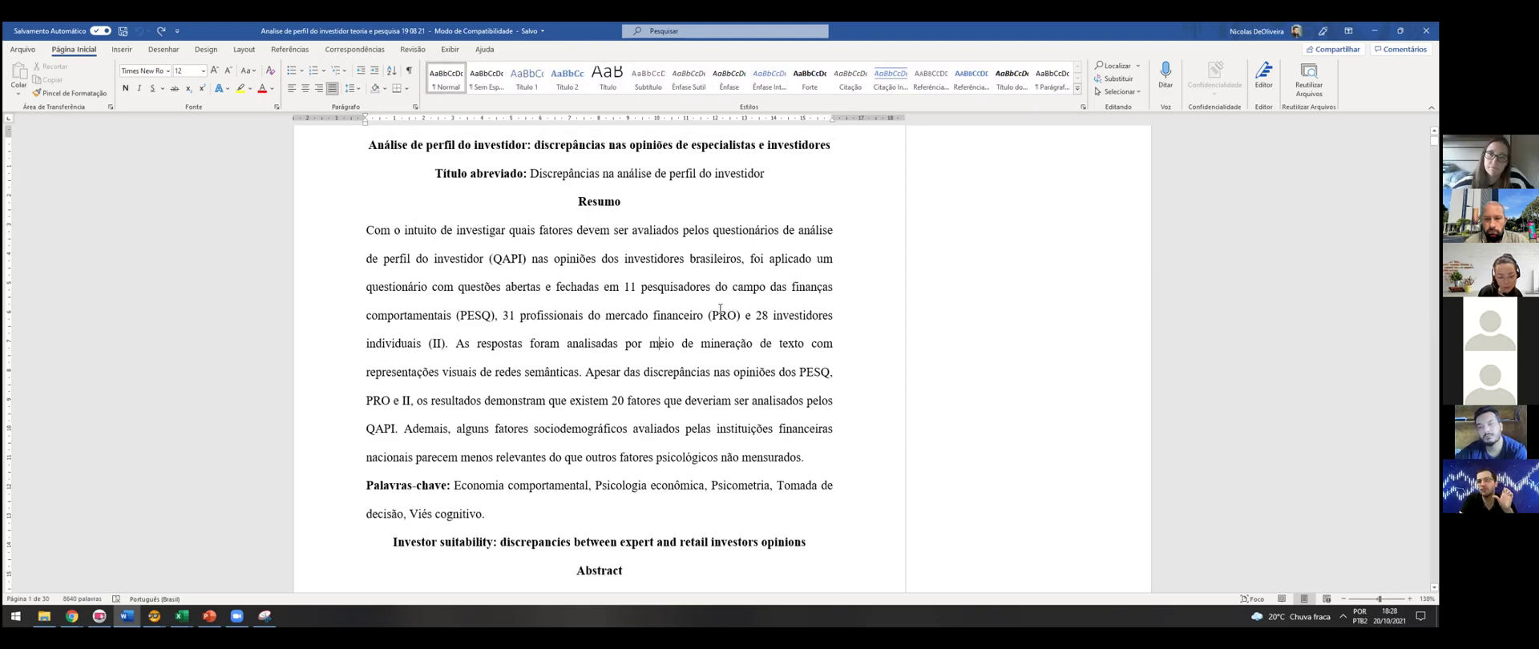
- Go to page 29 of the article and examine the PESQ semantic network alongside the PRO network
scroll(725, 309, "down", 5)
left_click_drag(1434, 150, 1434, 556)
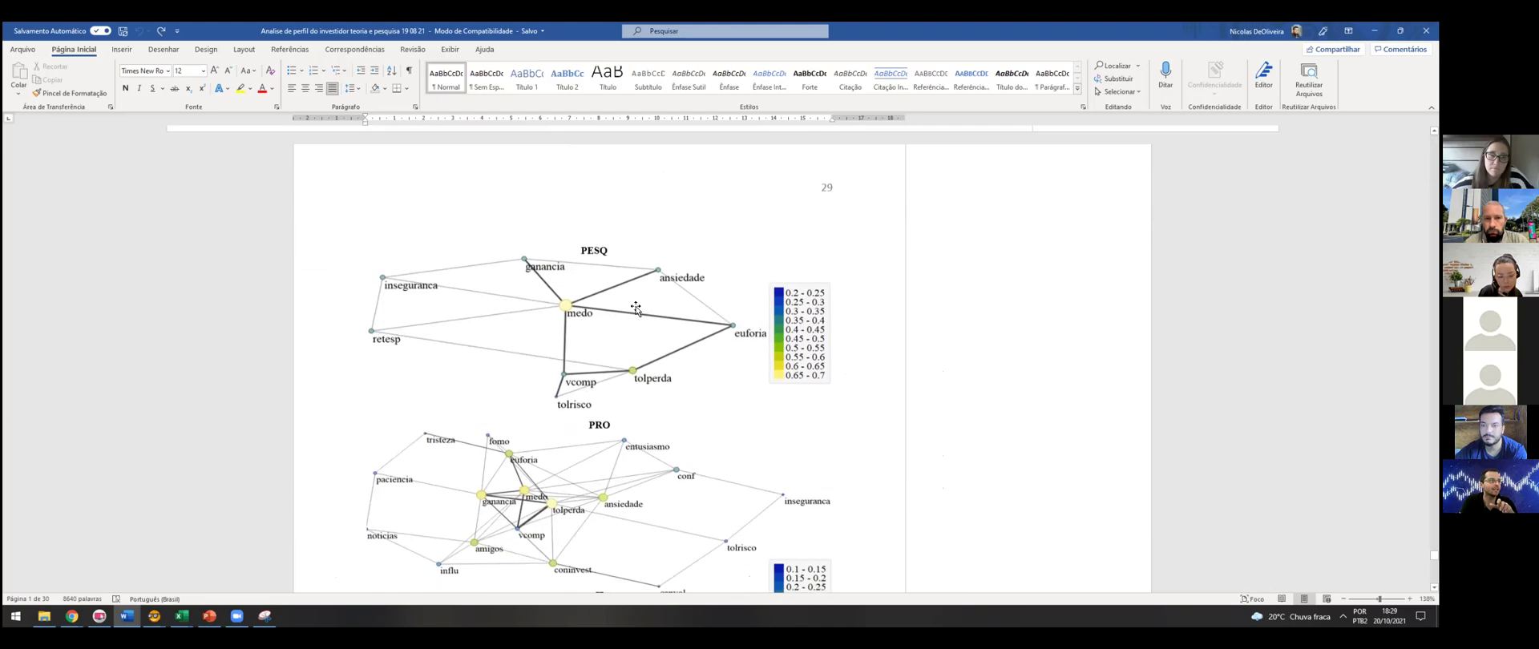
left_click(634, 329)
left_click(633, 328)
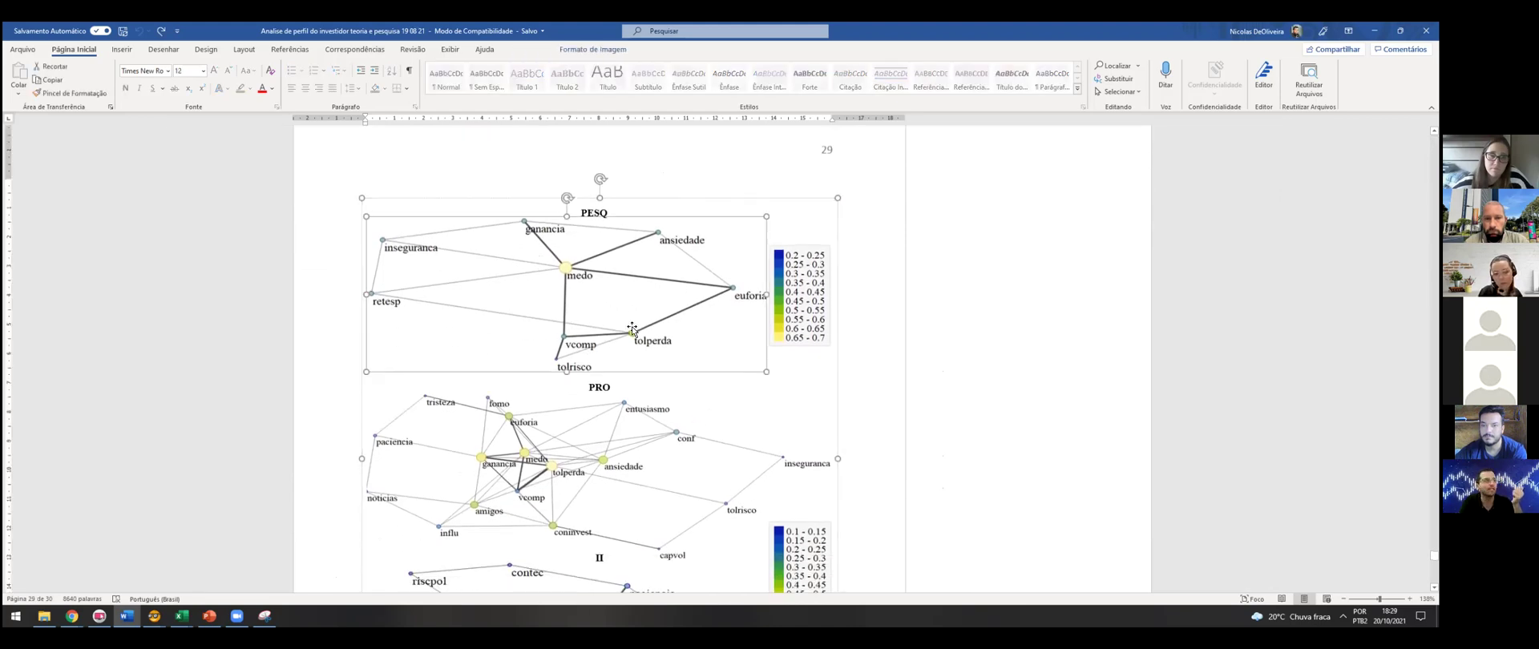
scroll(679, 302, "down", 2)
scroll(625, 288, "down", 1)
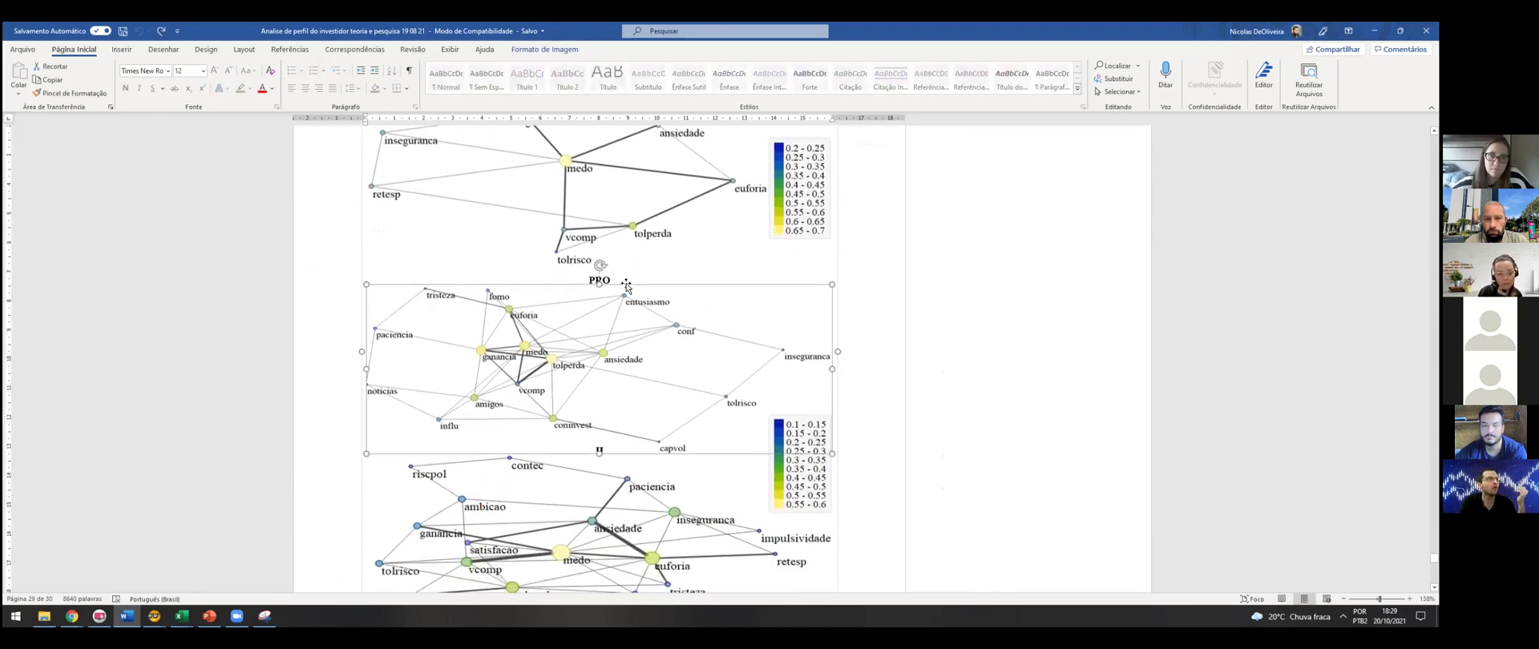
scroll(628, 282, "up", 4)
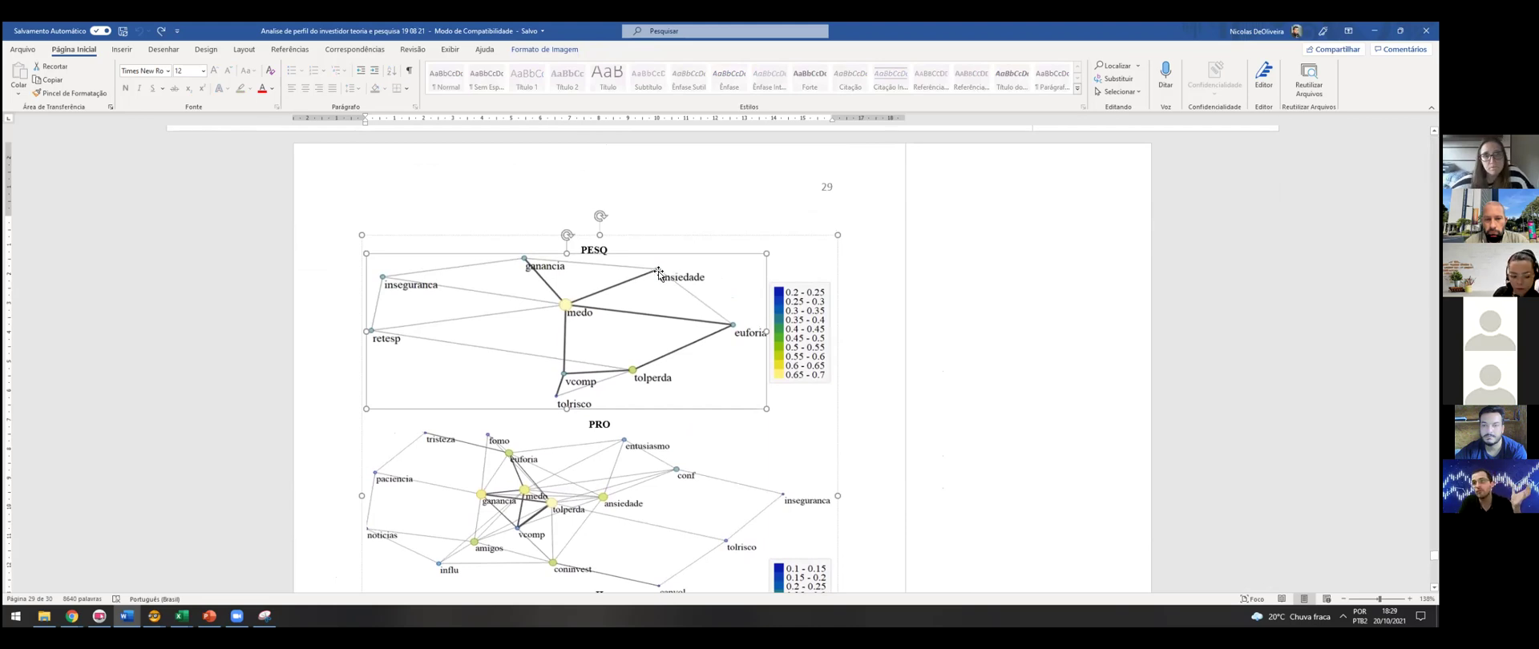
- Compare the PESQ, PRO and II networks down to the Figura 3 caption on degree centrality
scroll(713, 267, "down", 1)
scroll(713, 267, "down", 1)
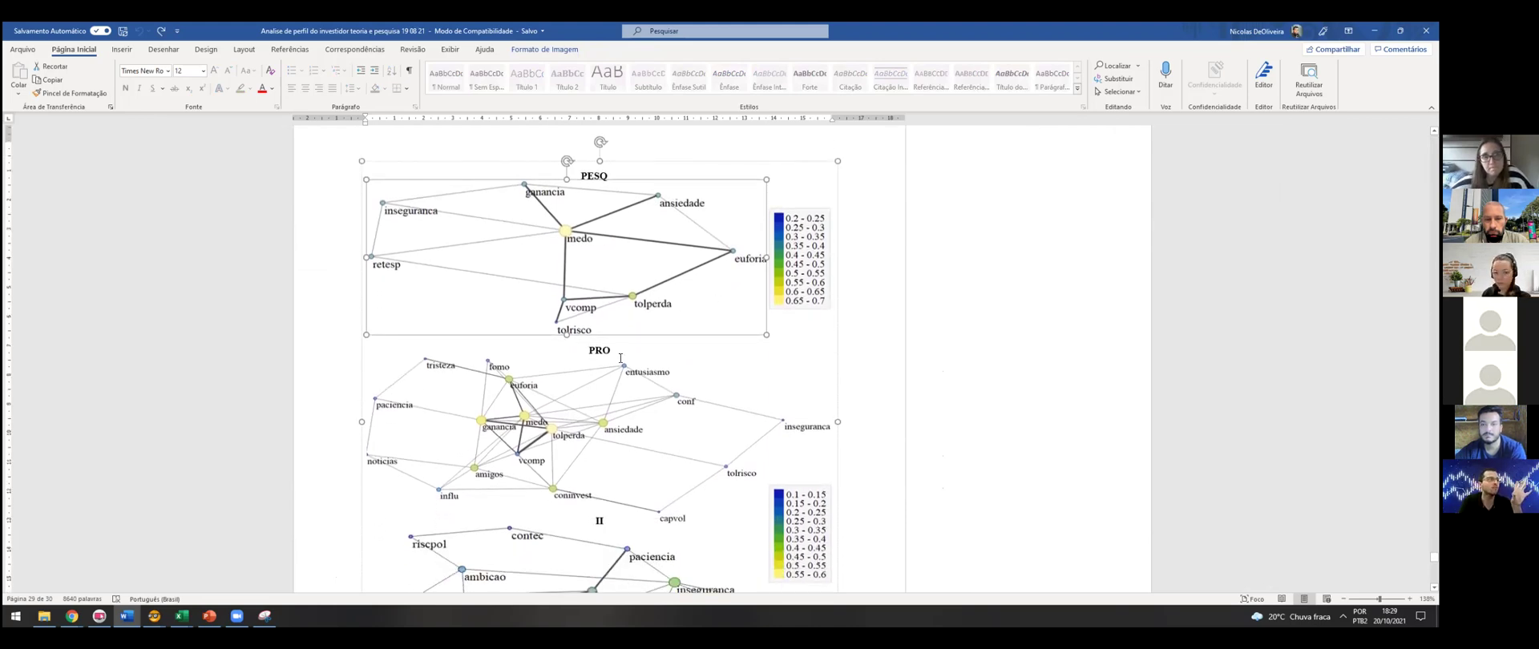
scroll(676, 353, "down", 1)
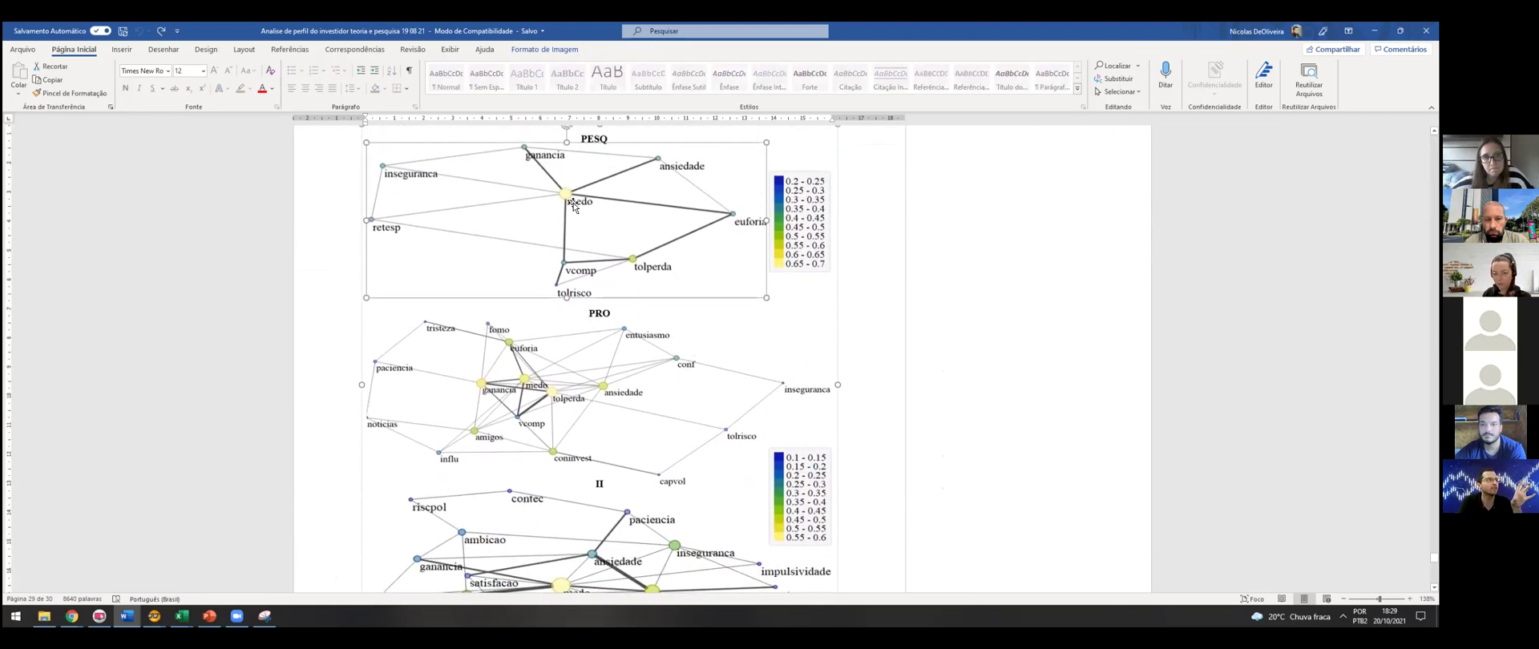
left_click(599, 405)
scroll(599, 405, "down", 4)
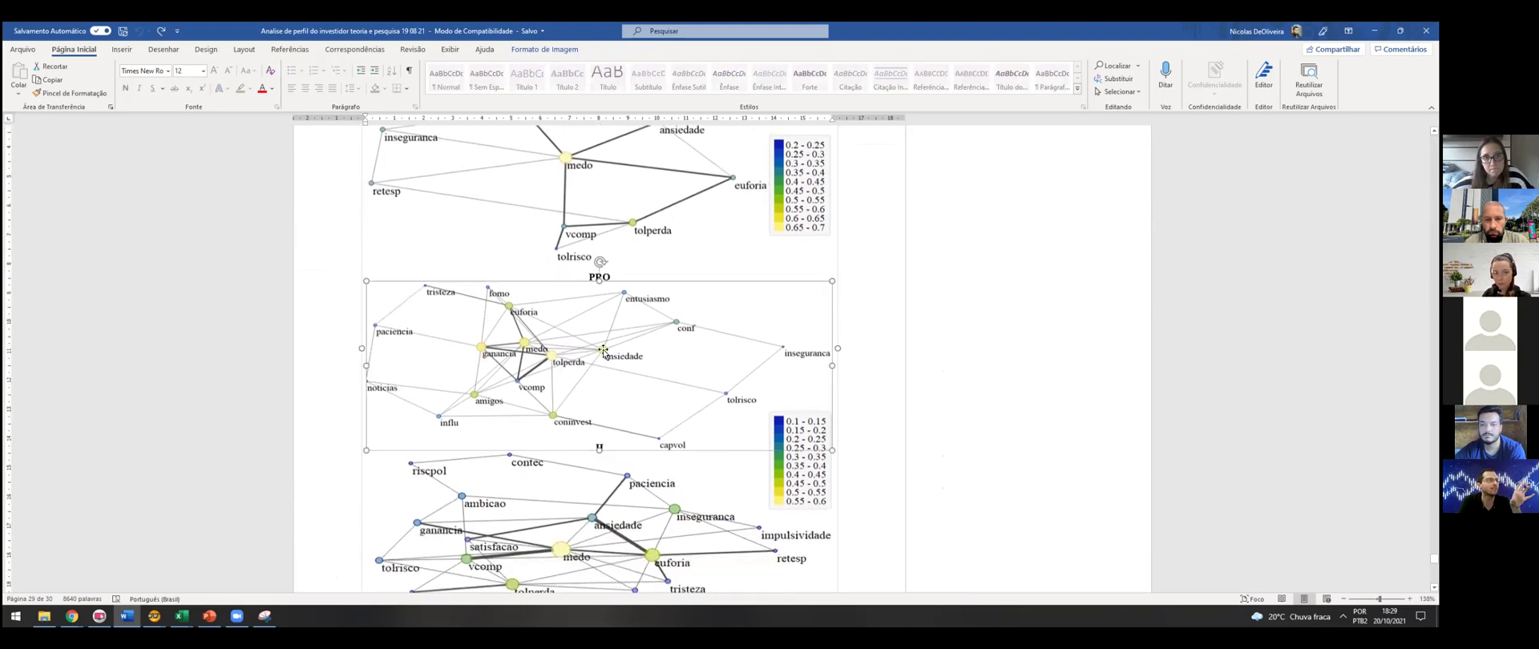
left_click(600, 405)
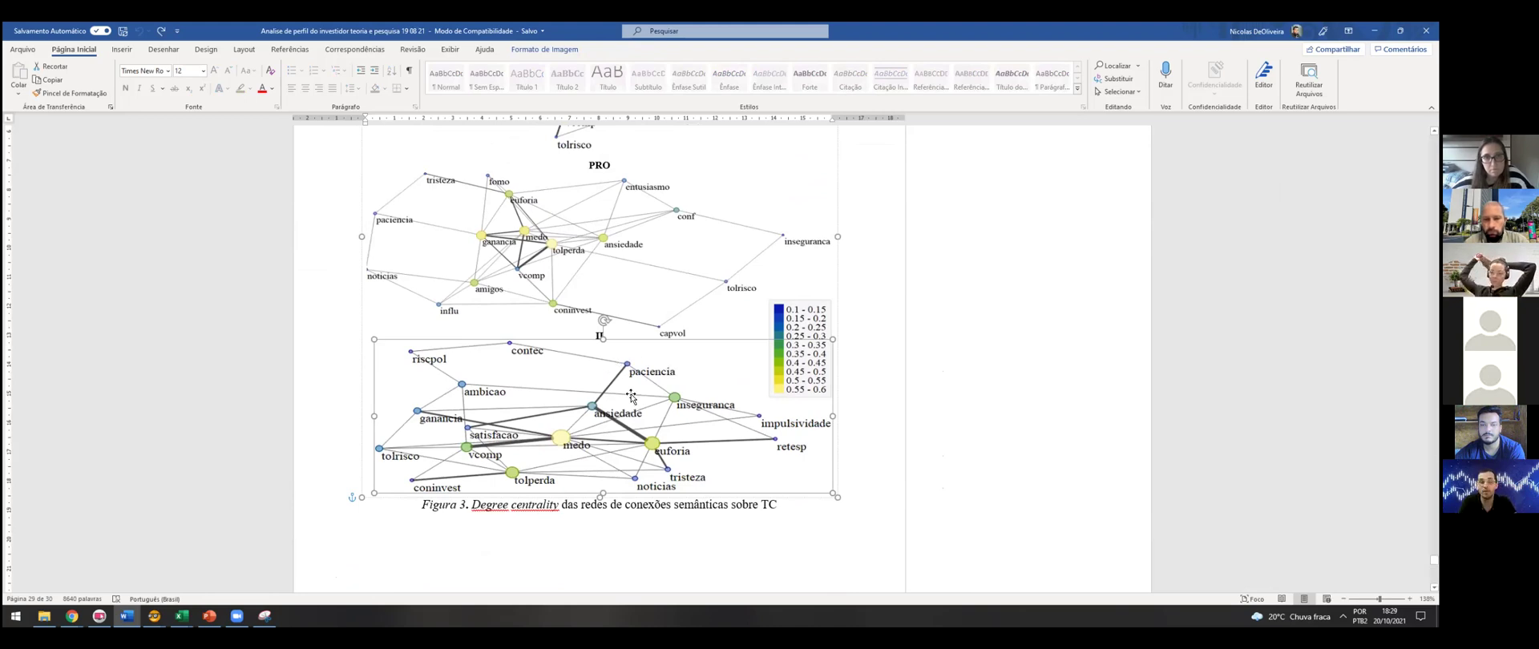
left_click(837, 477)
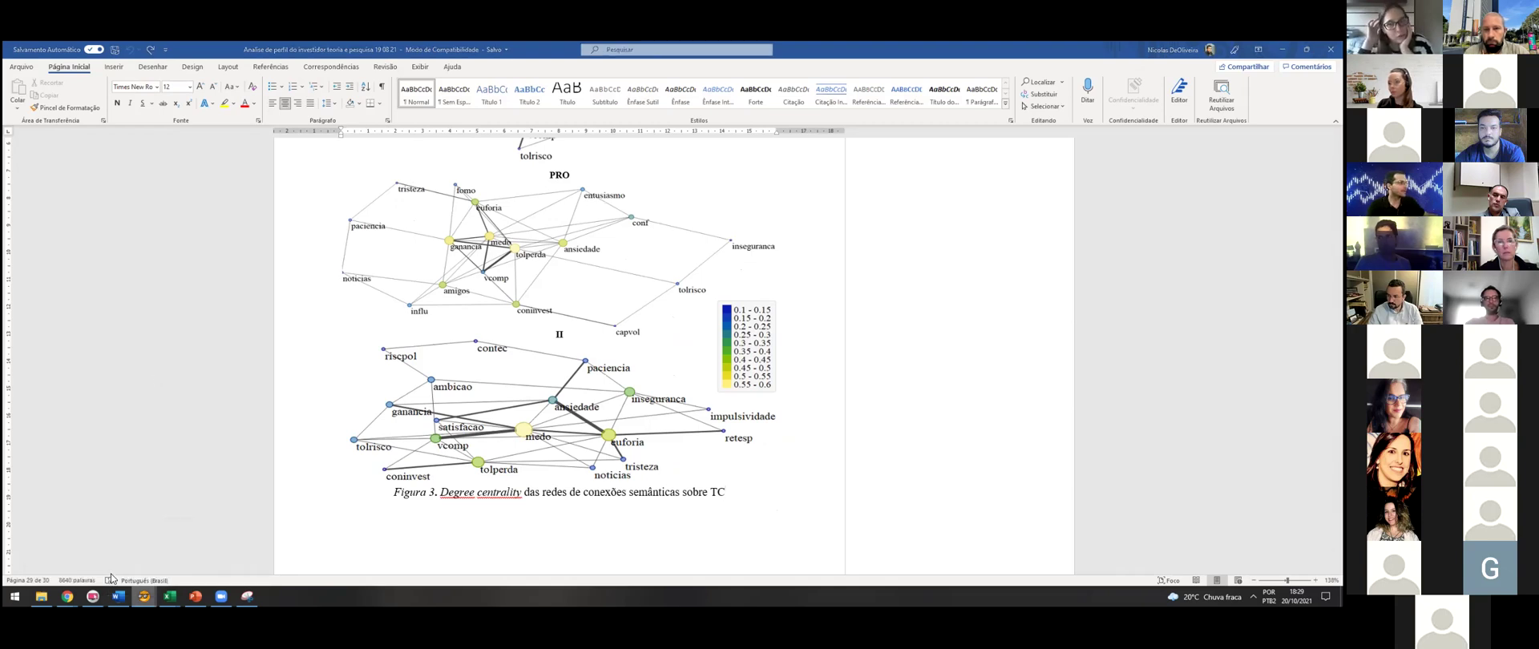
- Switch back to the Orange workflow and clear the selection of the copied chain
mouse_move(144, 597)
left_click(200, 548)
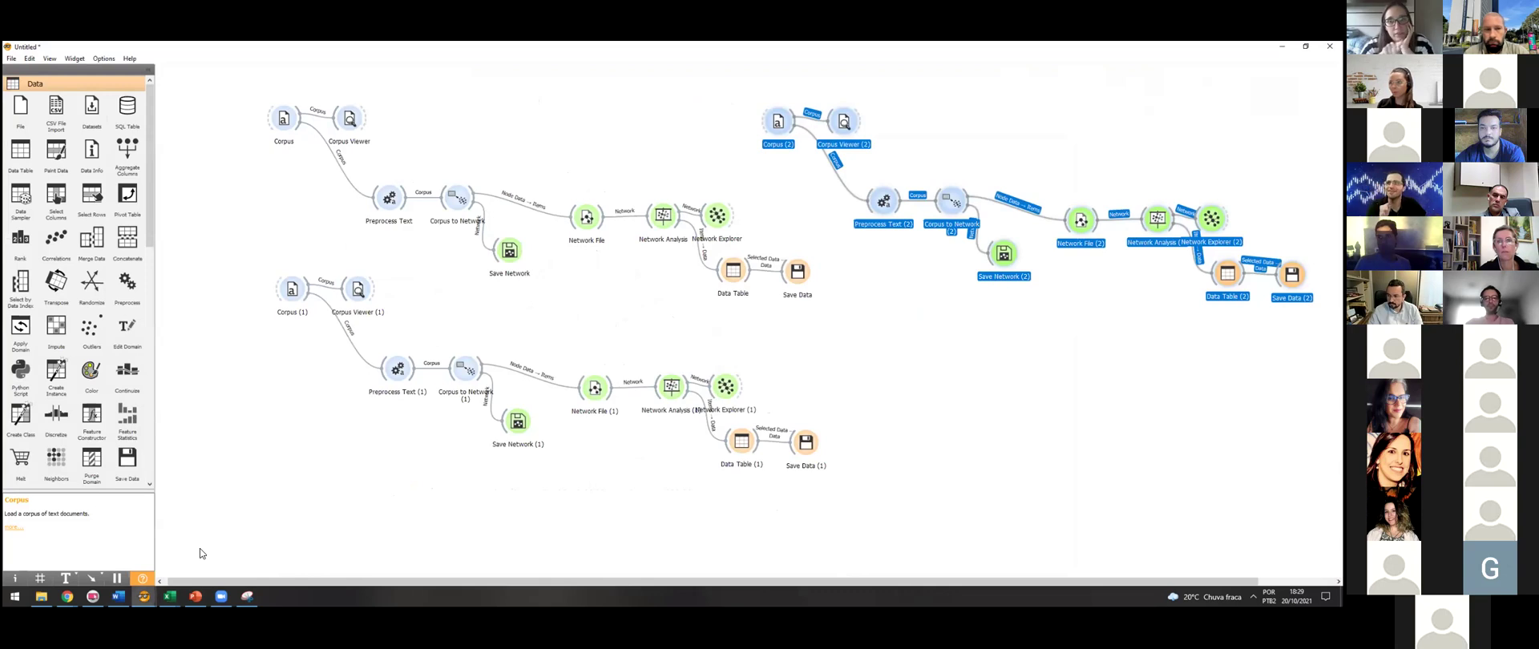
left_click(820, 338)
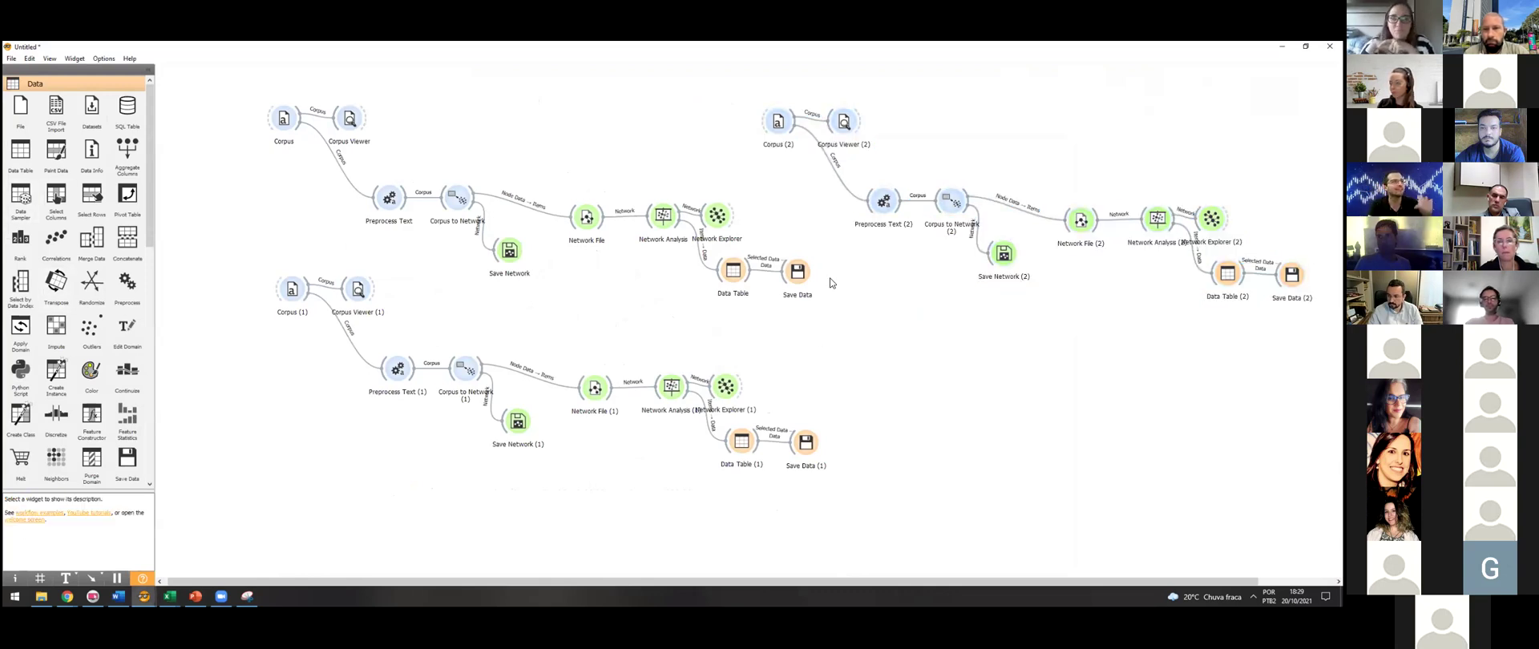
left_click(12, 59)
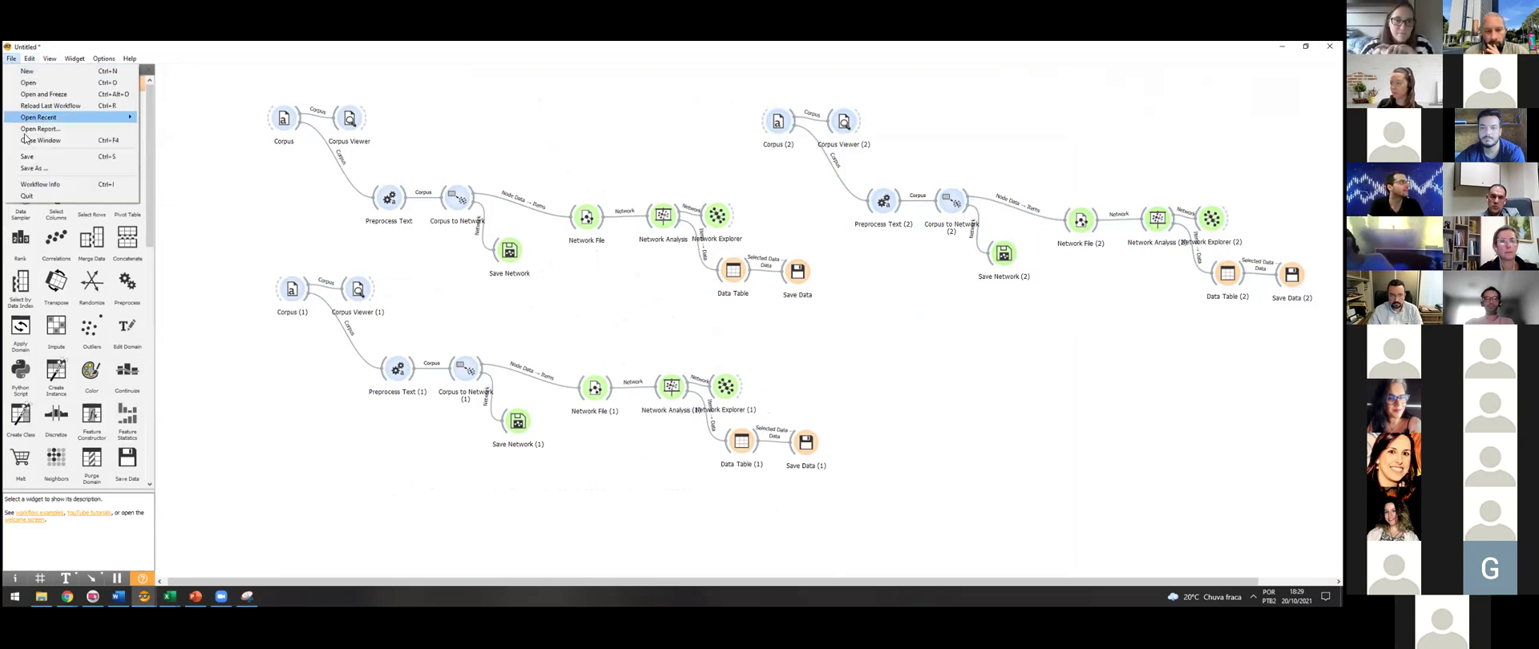
left_click(36, 170)
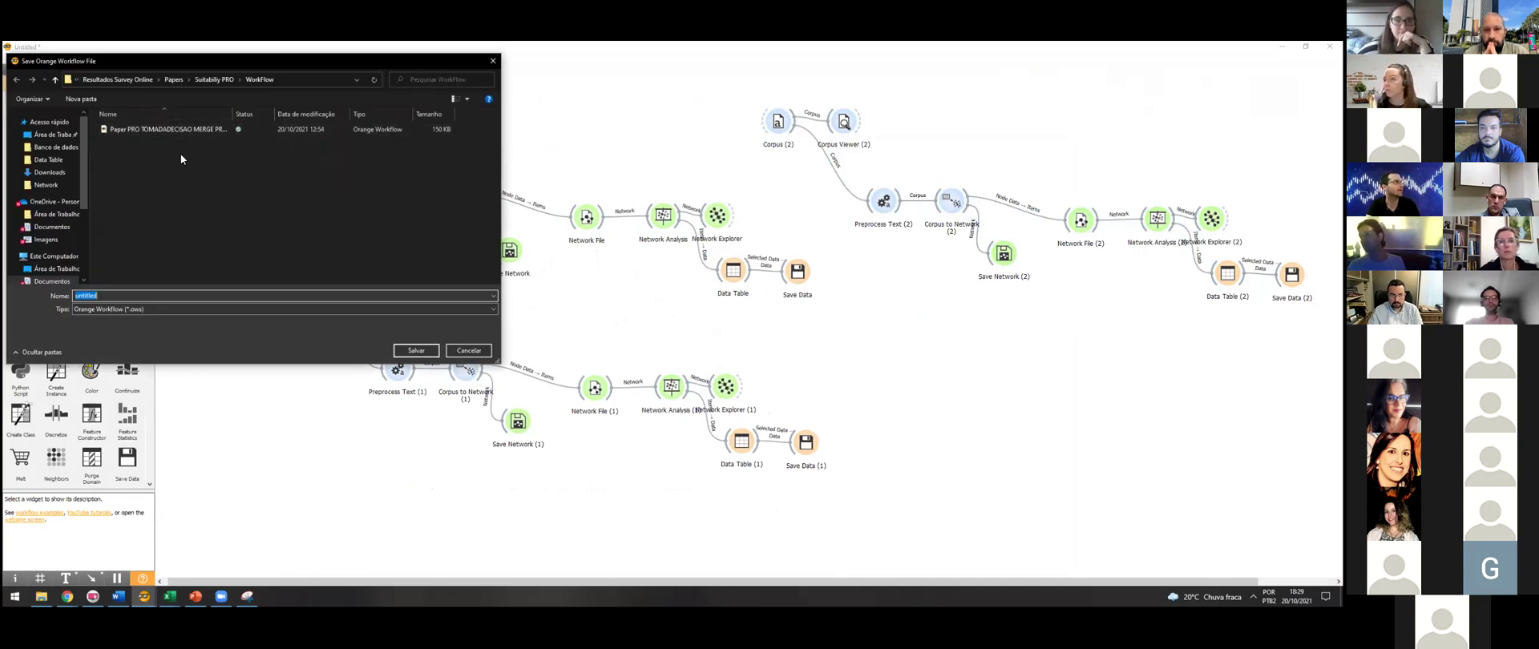
left_click(107, 296)
left_click(469, 350)
- Save the workflow under the name teste in the Área de Trabalho folder
left_click(11, 59)
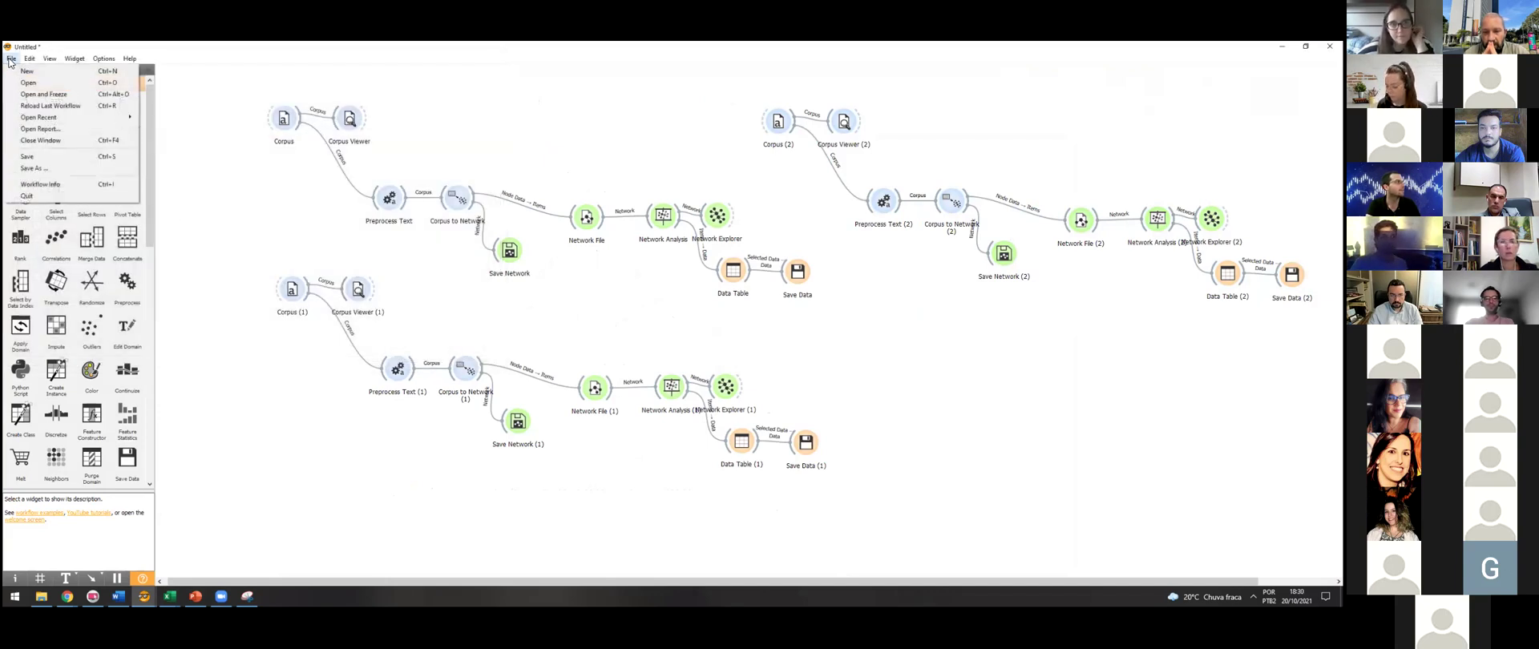
left_click(52, 170)
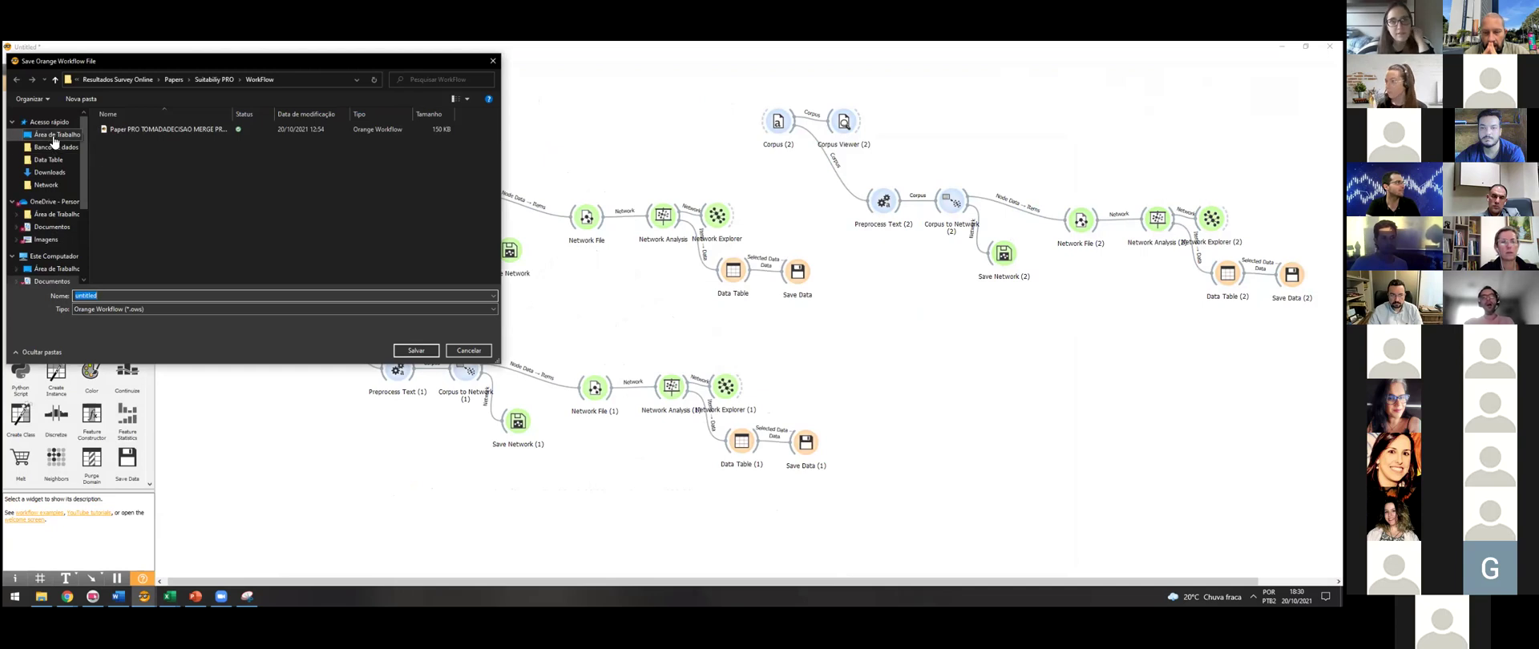
type("teste")
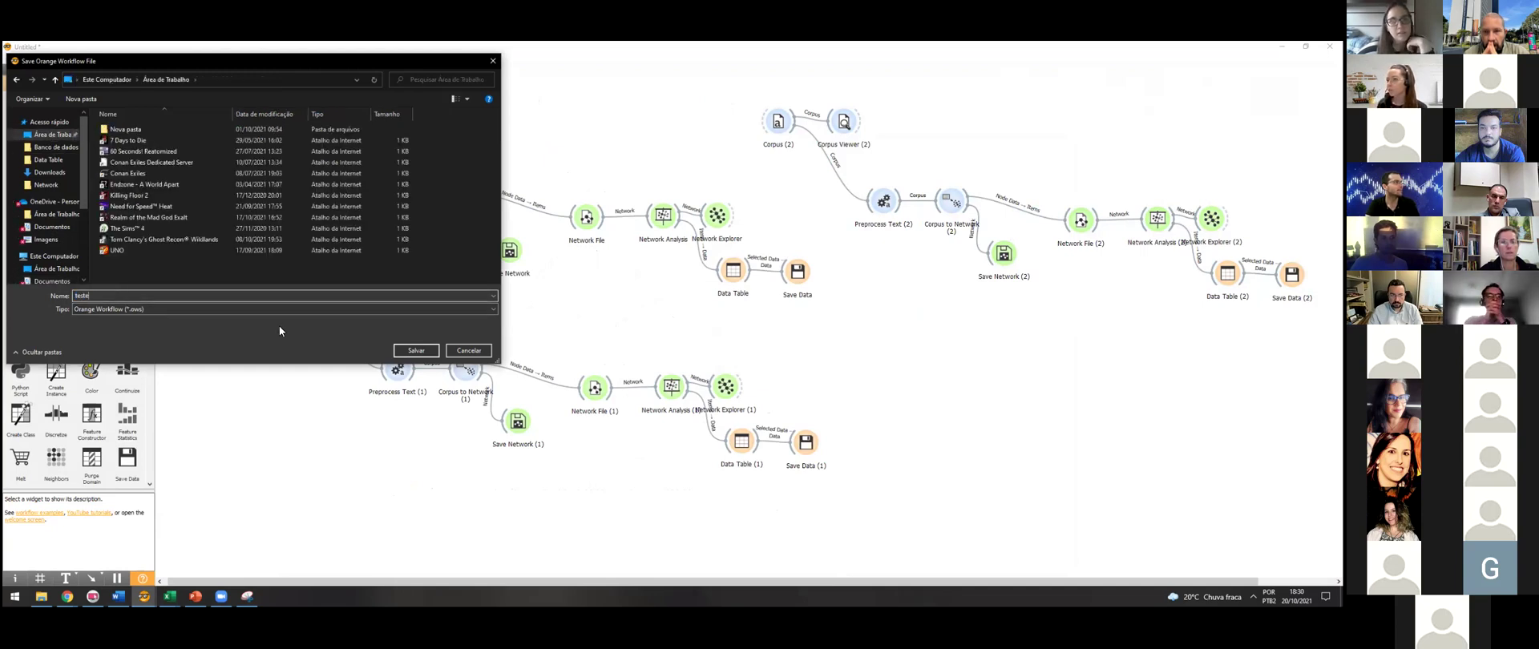
left_click(415, 350)
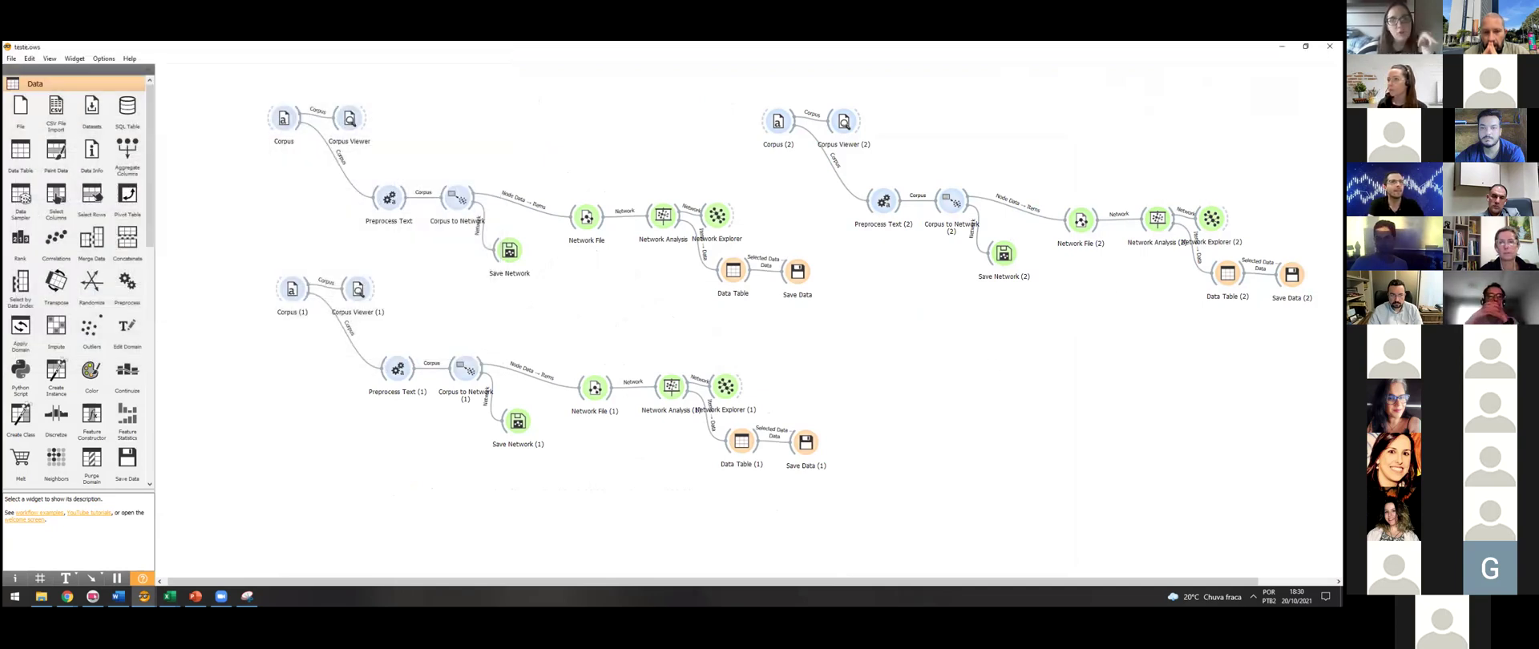
- Close the workflow window and minimise the Word, Excel and remaining windows to reach the desktop
left_click(1330, 47)
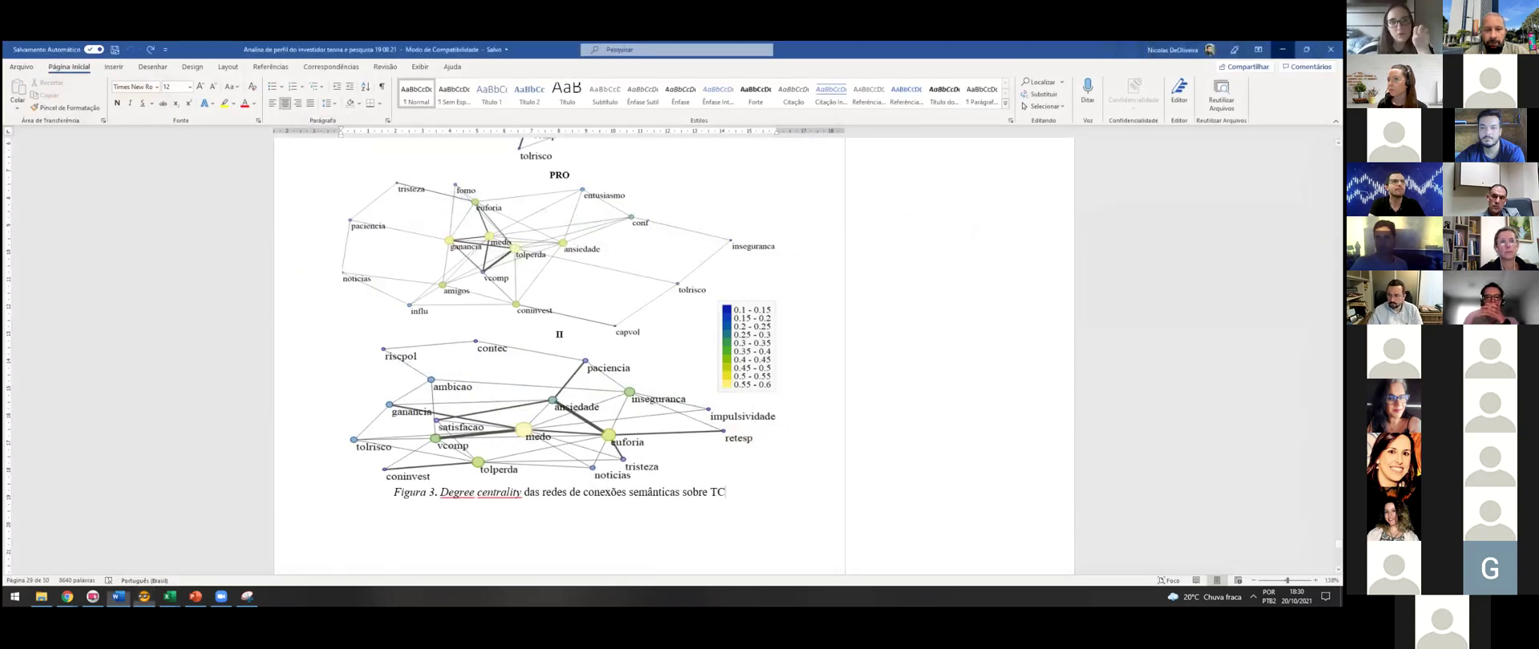
left_click(1282, 49)
left_click(1282, 49)
left_click(1282, 49)
left_click(1283, 47)
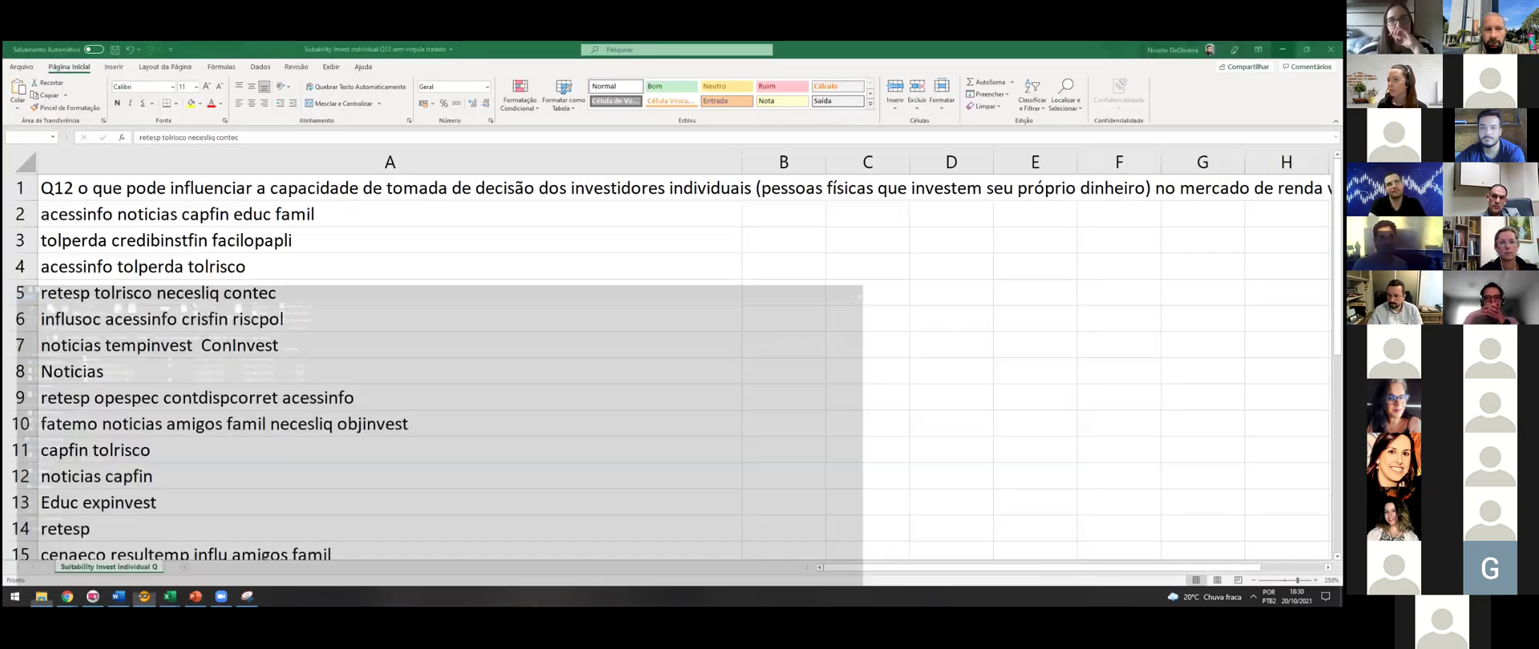
left_click(1283, 49)
left_click(1282, 49)
left_click(1283, 49)
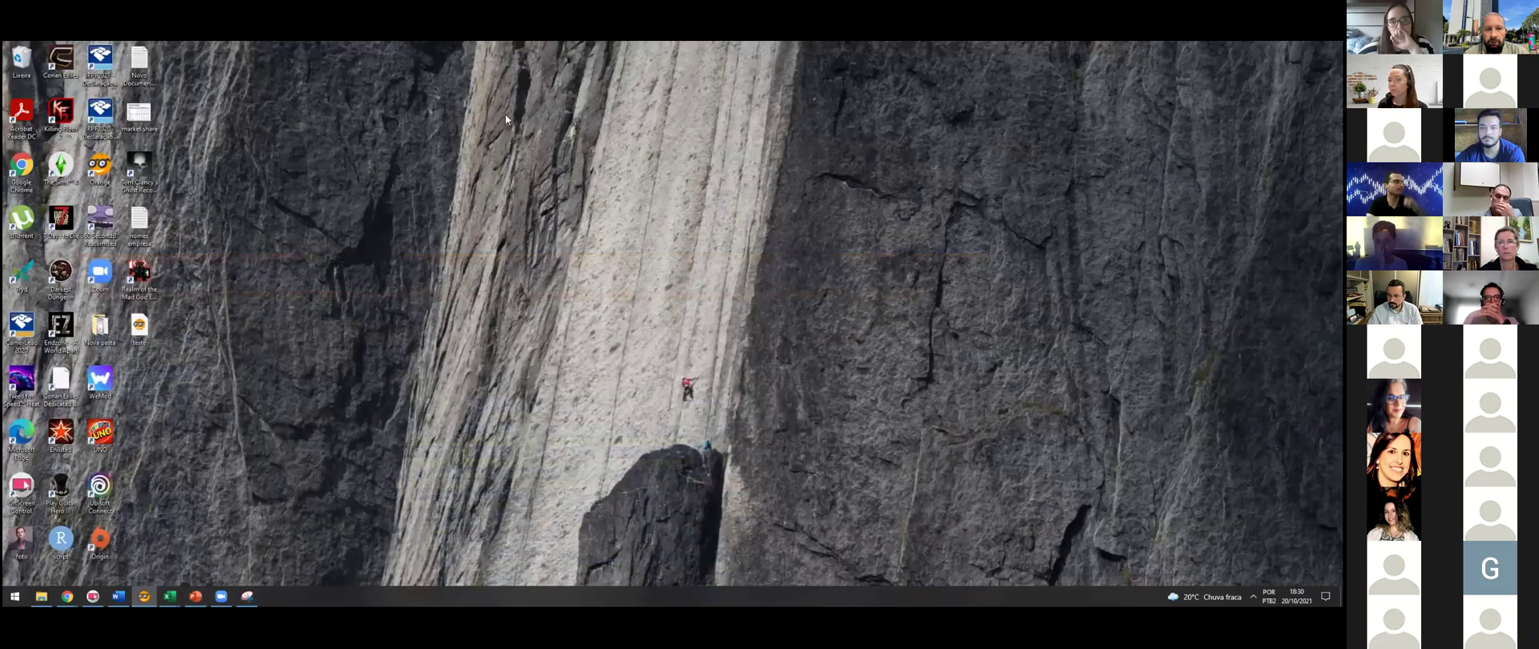
- Reopen the saved teste workflow from the desktop and deselect its Save Data (2) widget
double_click(139, 329)
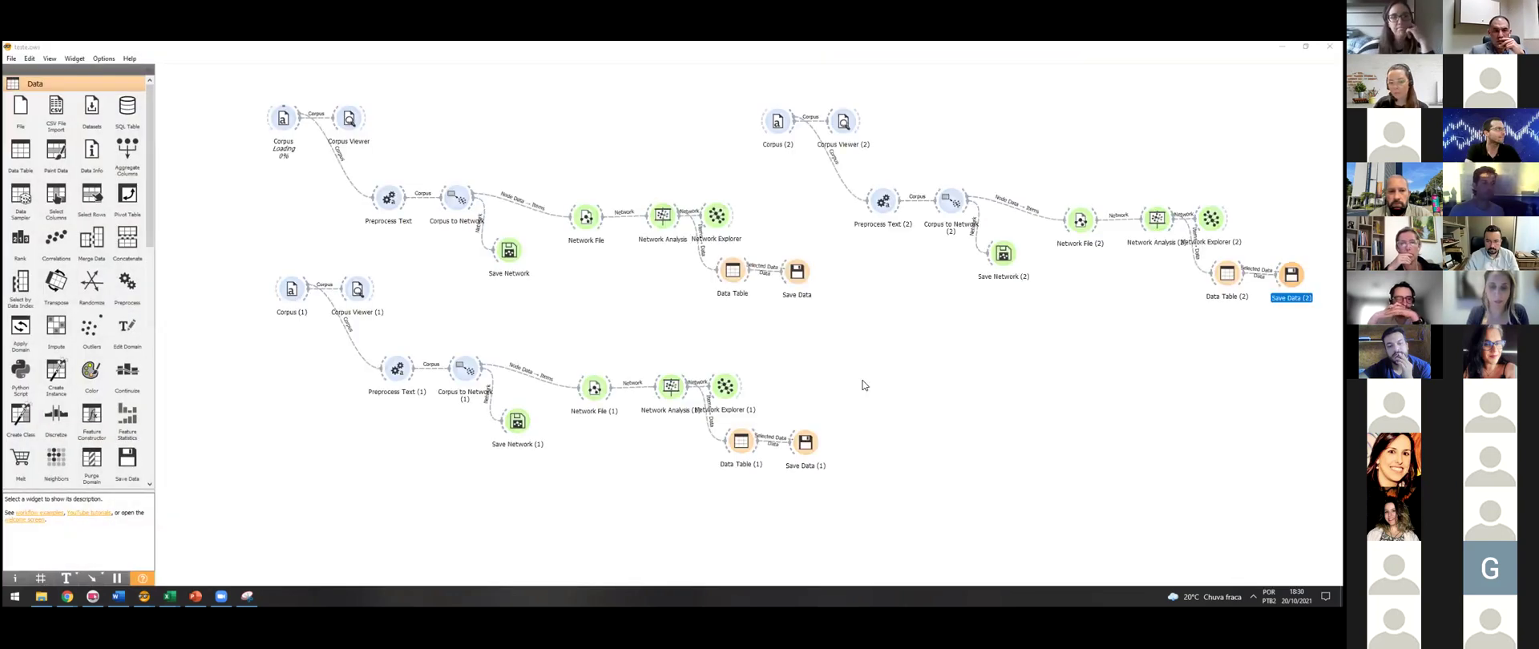
left_click(979, 385)
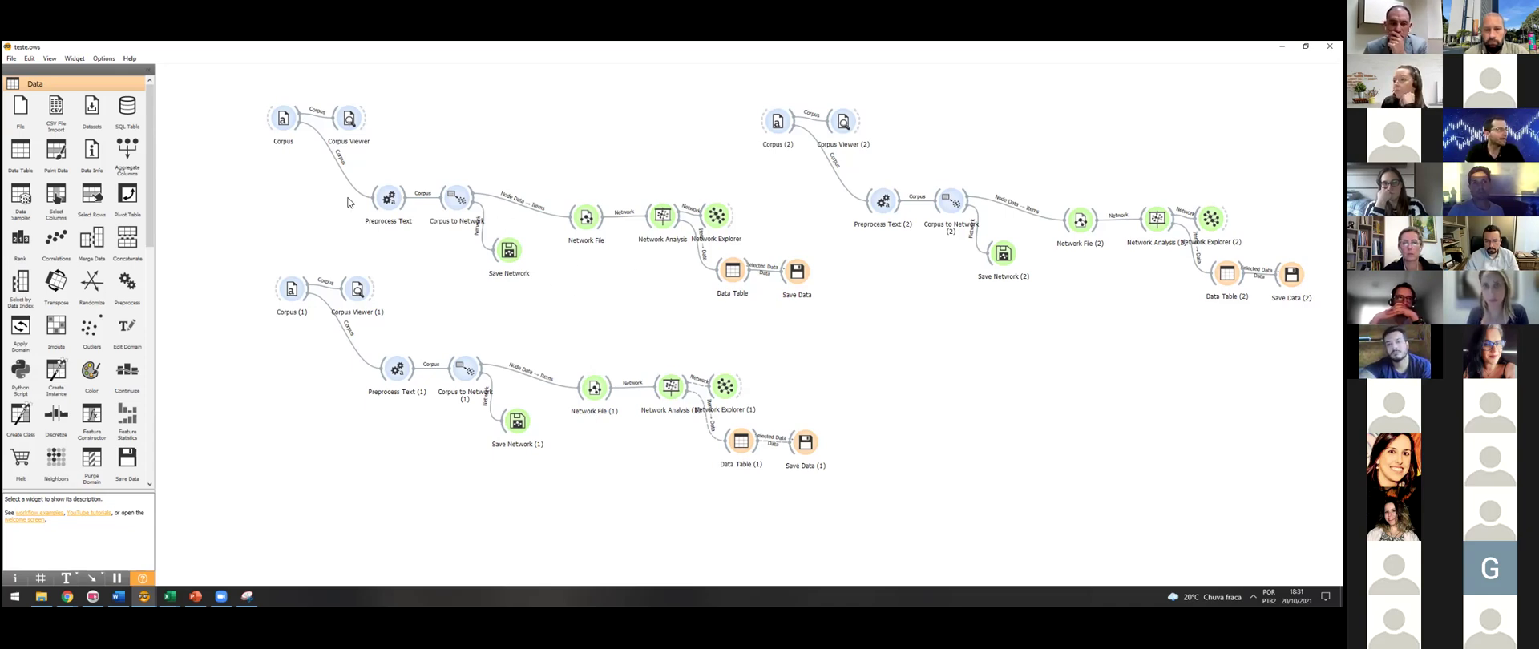
- Review the Save Network and Corpus settings of the original chain, closing each dialog without changes
double_click(509, 251)
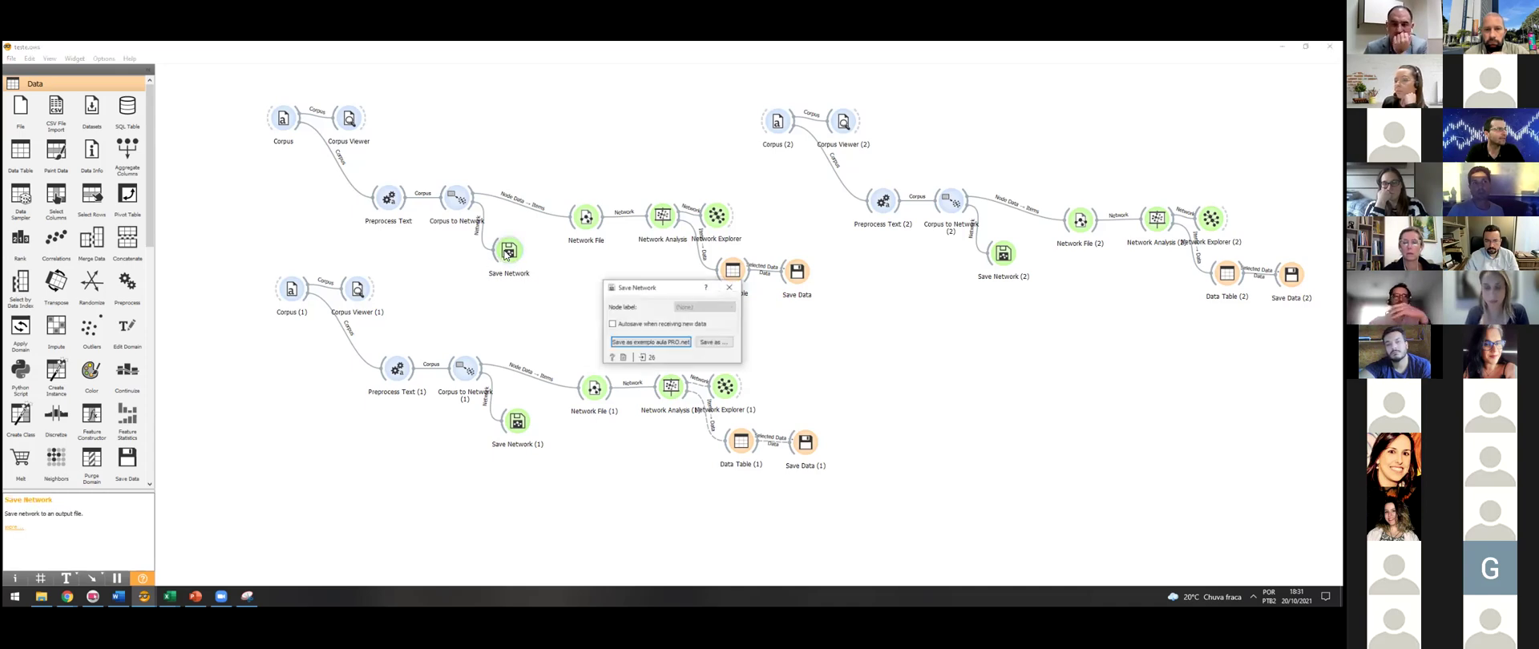
left_click(729, 287)
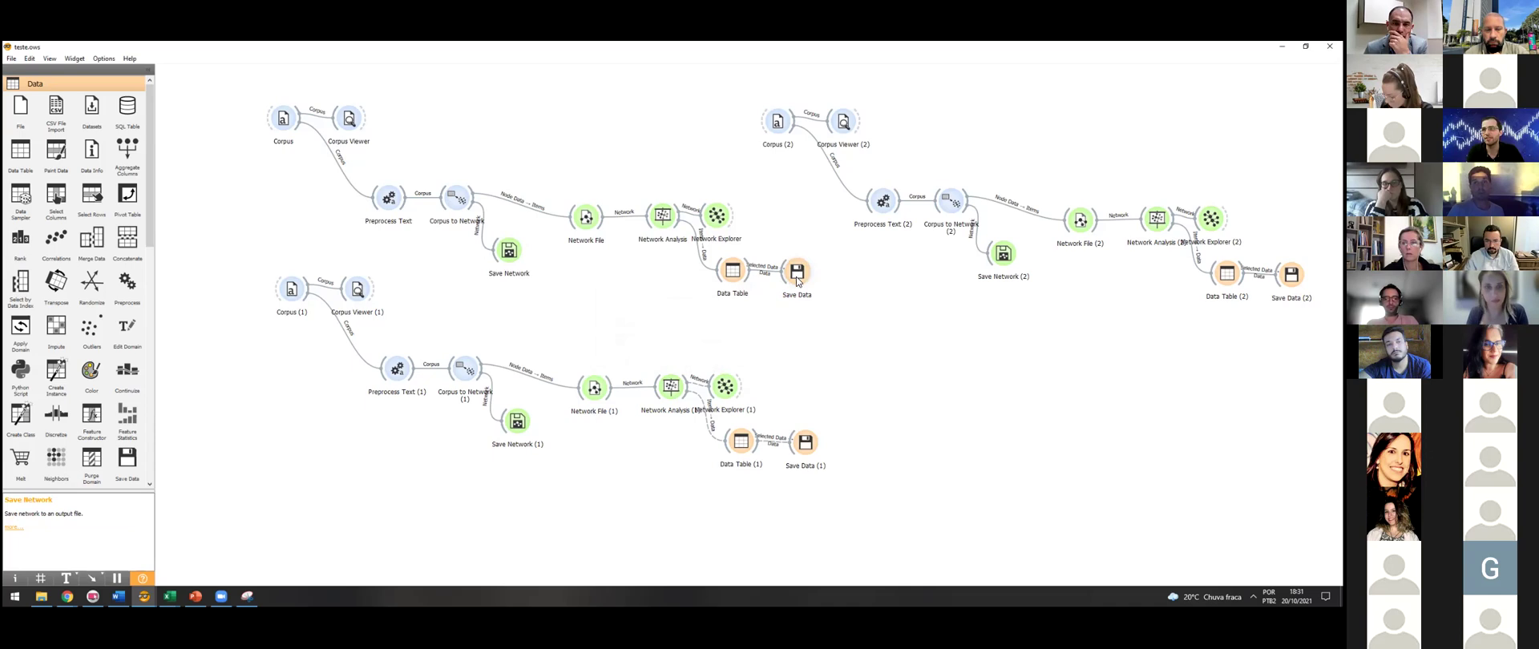
double_click(512, 254)
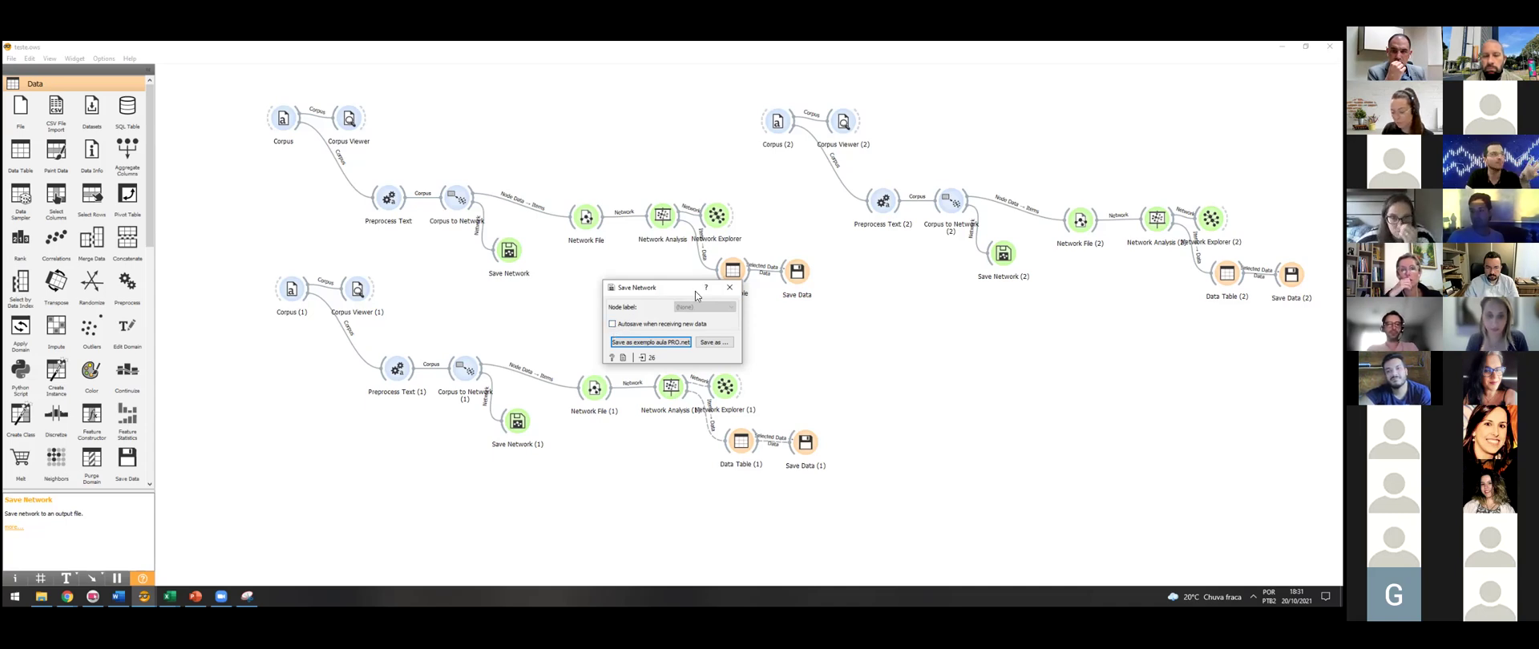
left_click(729, 287)
double_click(283, 118)
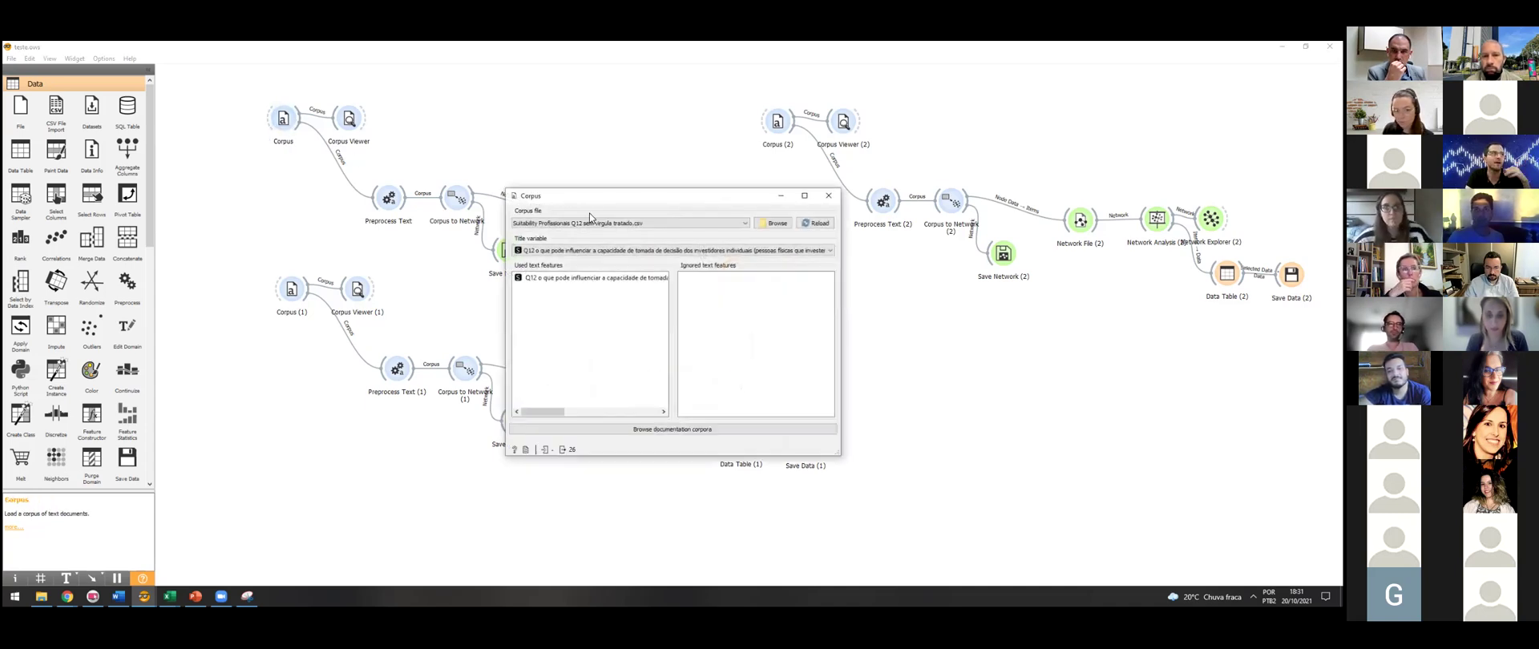
left_click(836, 197)
- Highlight the original chain's widgets from Corpus to Network File and check its Save Network settings again
left_click_drag(261, 103, 610, 236)
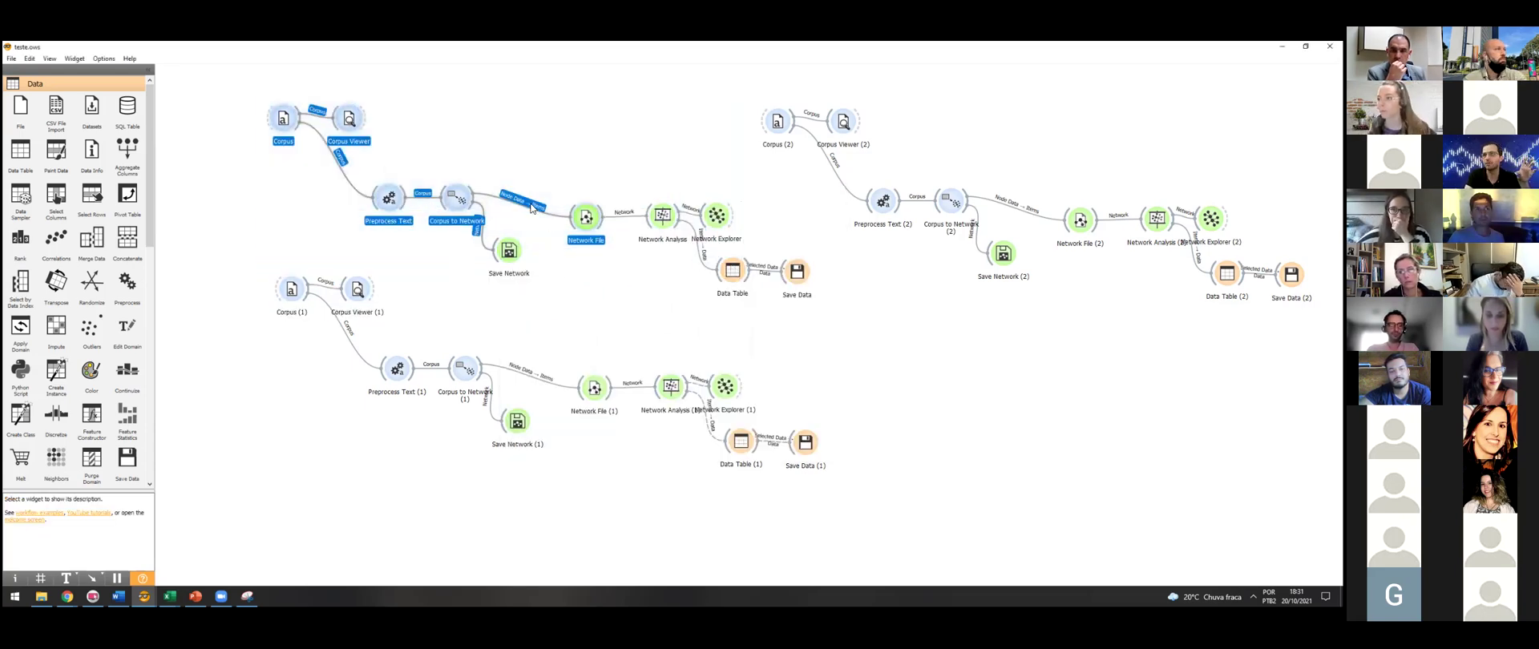
left_click(545, 261)
double_click(509, 250)
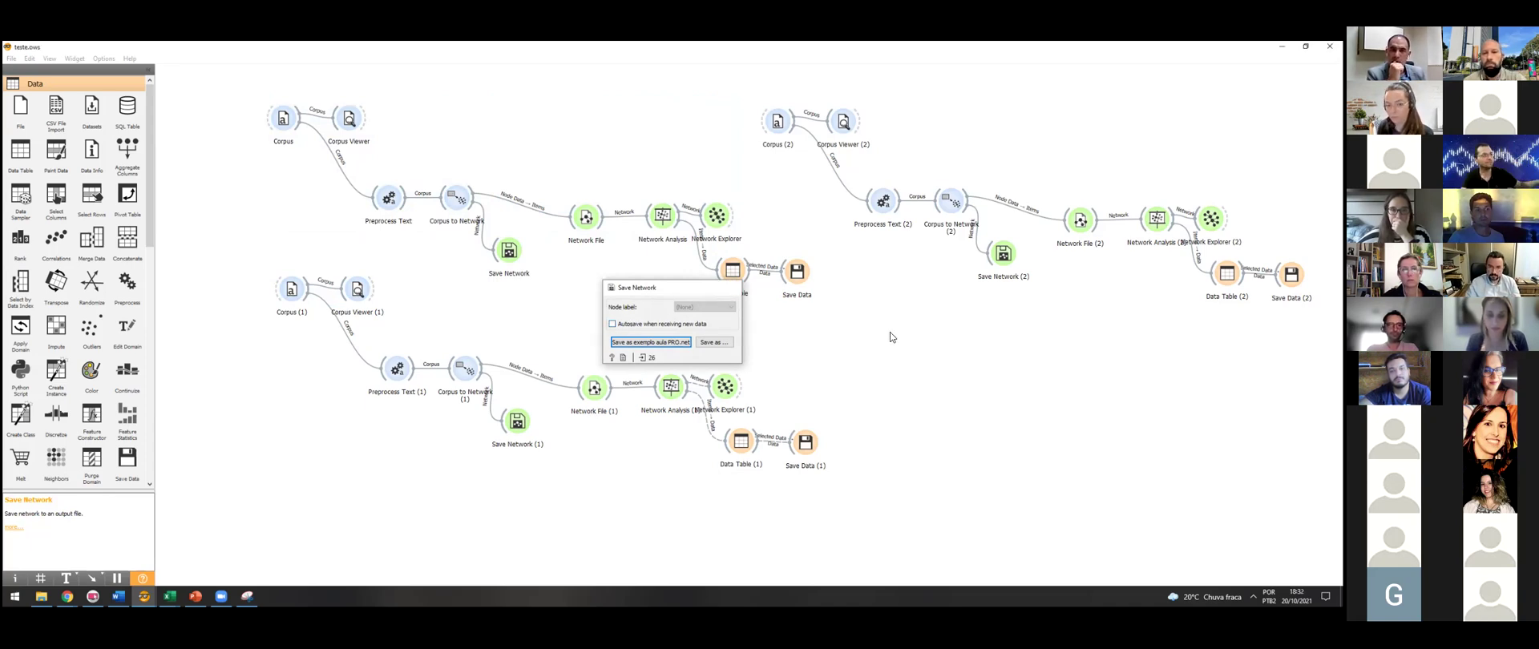
left_click(729, 289)
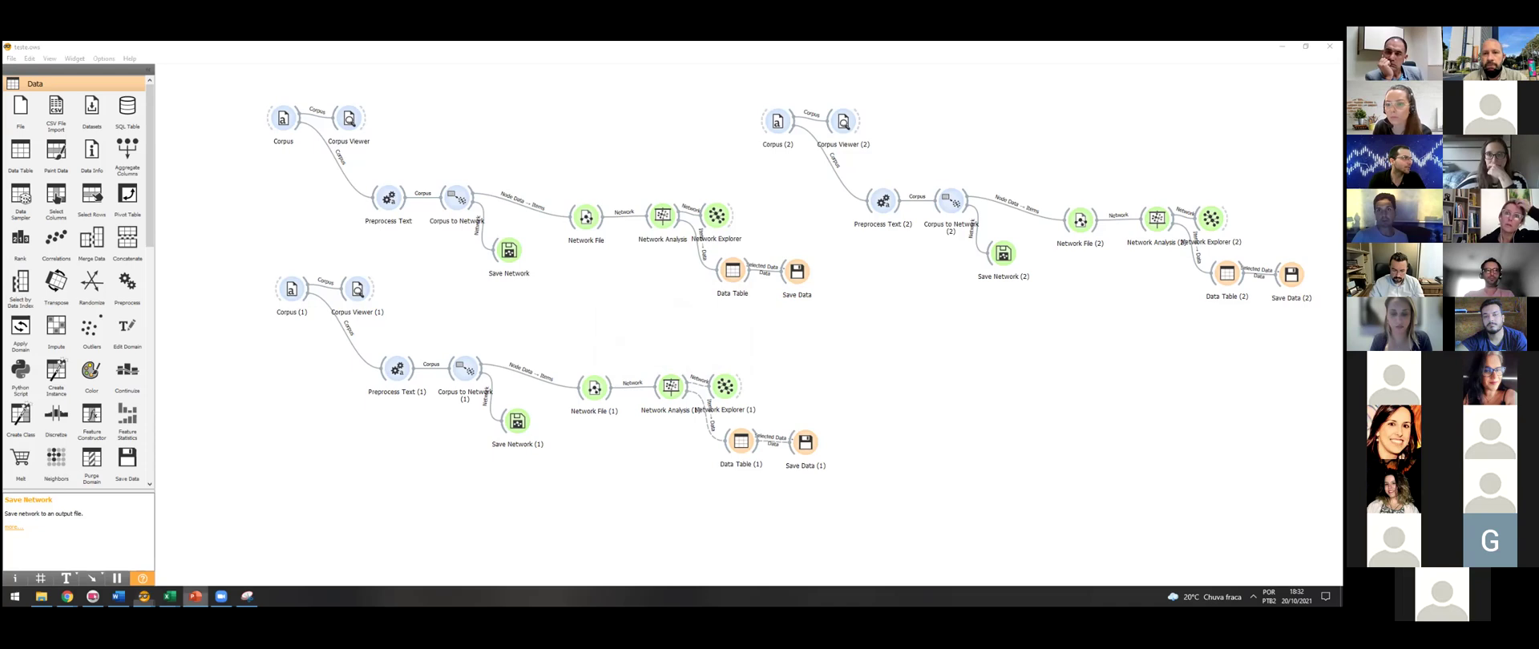
- Switch to the PowerPoint presentation and view the slides on Orange study materials and Orange/Text Mining papers
left_click(195, 597)
left_click(118, 476)
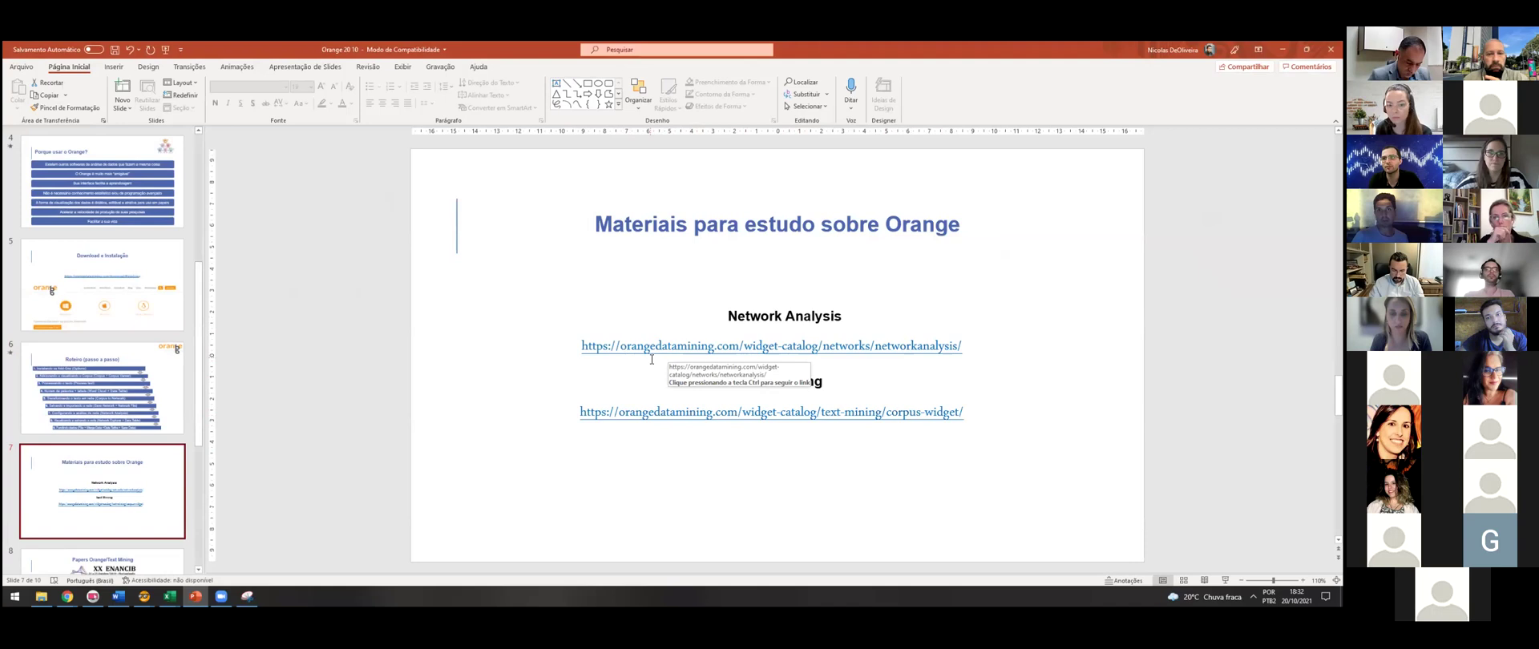
scroll(577, 385, "down", 1)
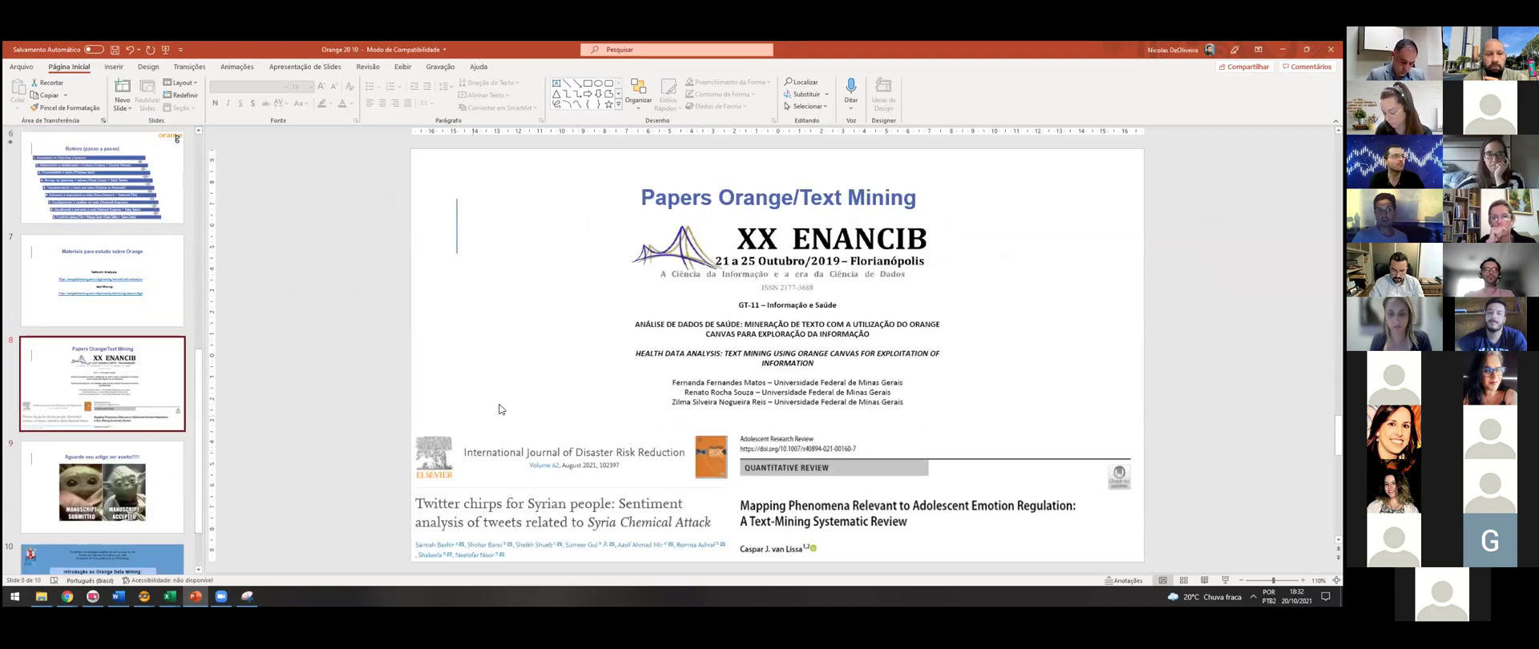